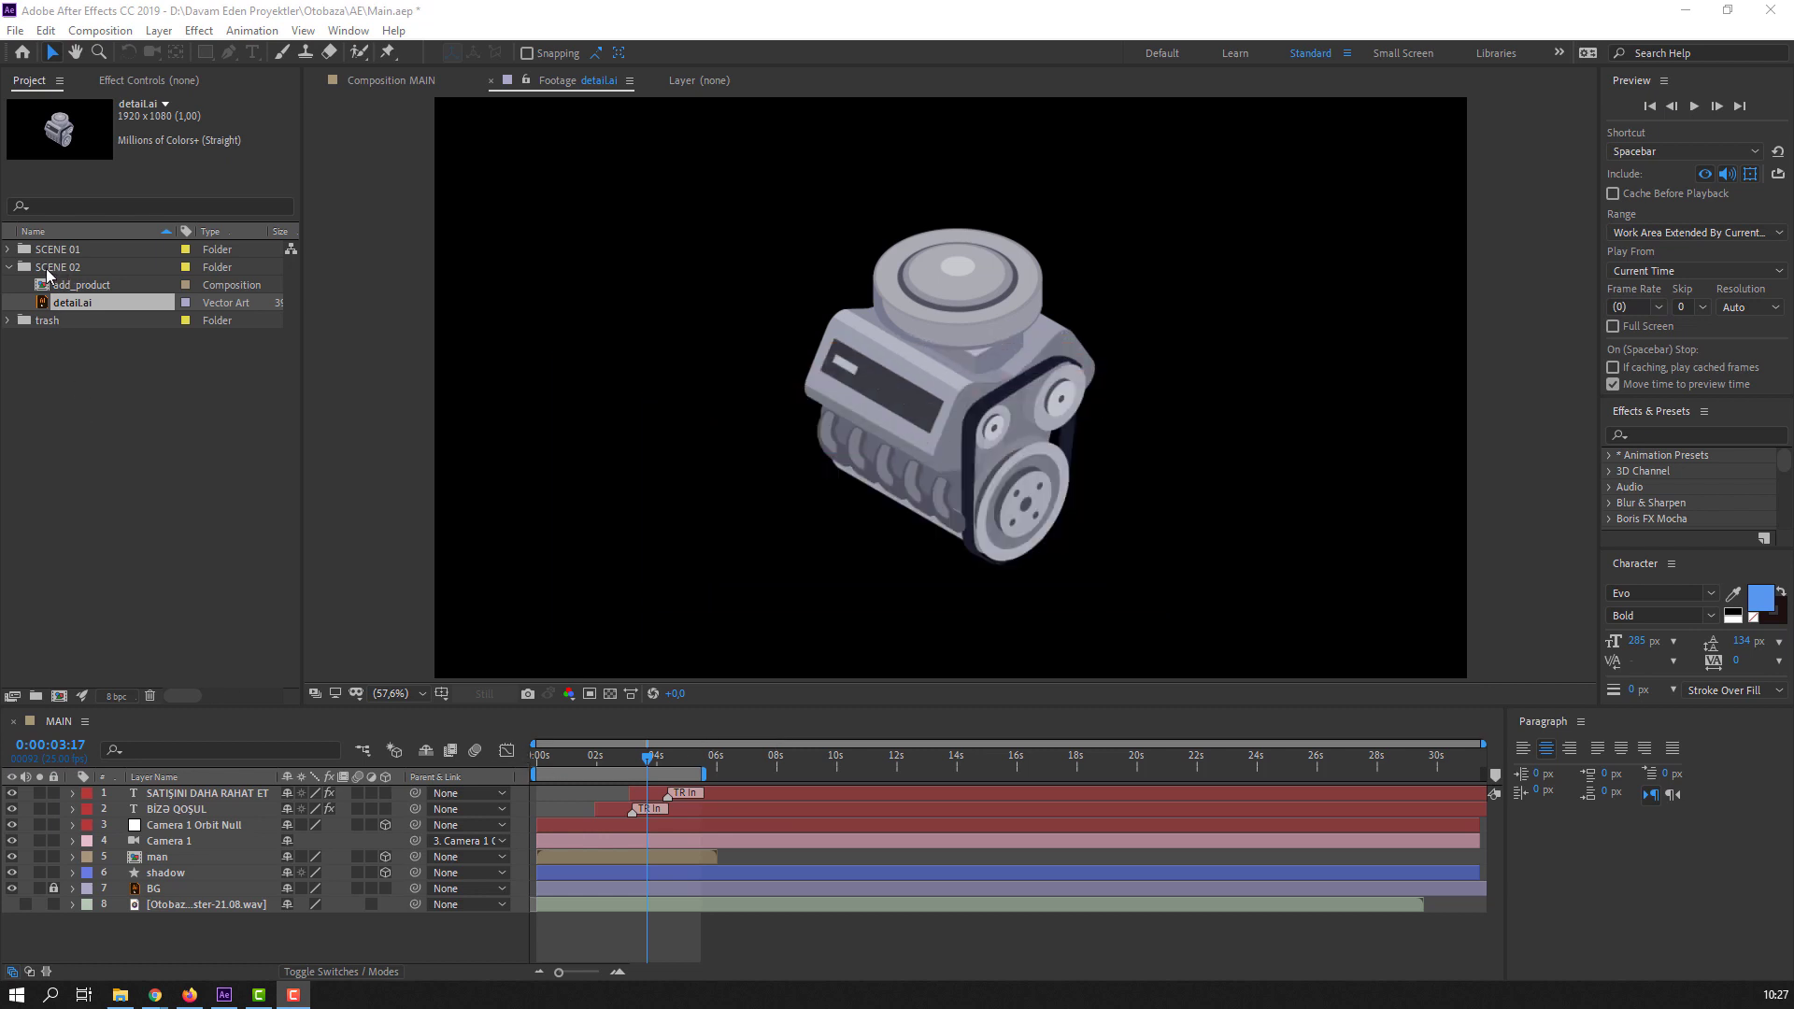
- Expand the SCENE 02 folder and open the add_product comp, then start a new composition
{"action": "left_click", "coordinate": [56, 270]}
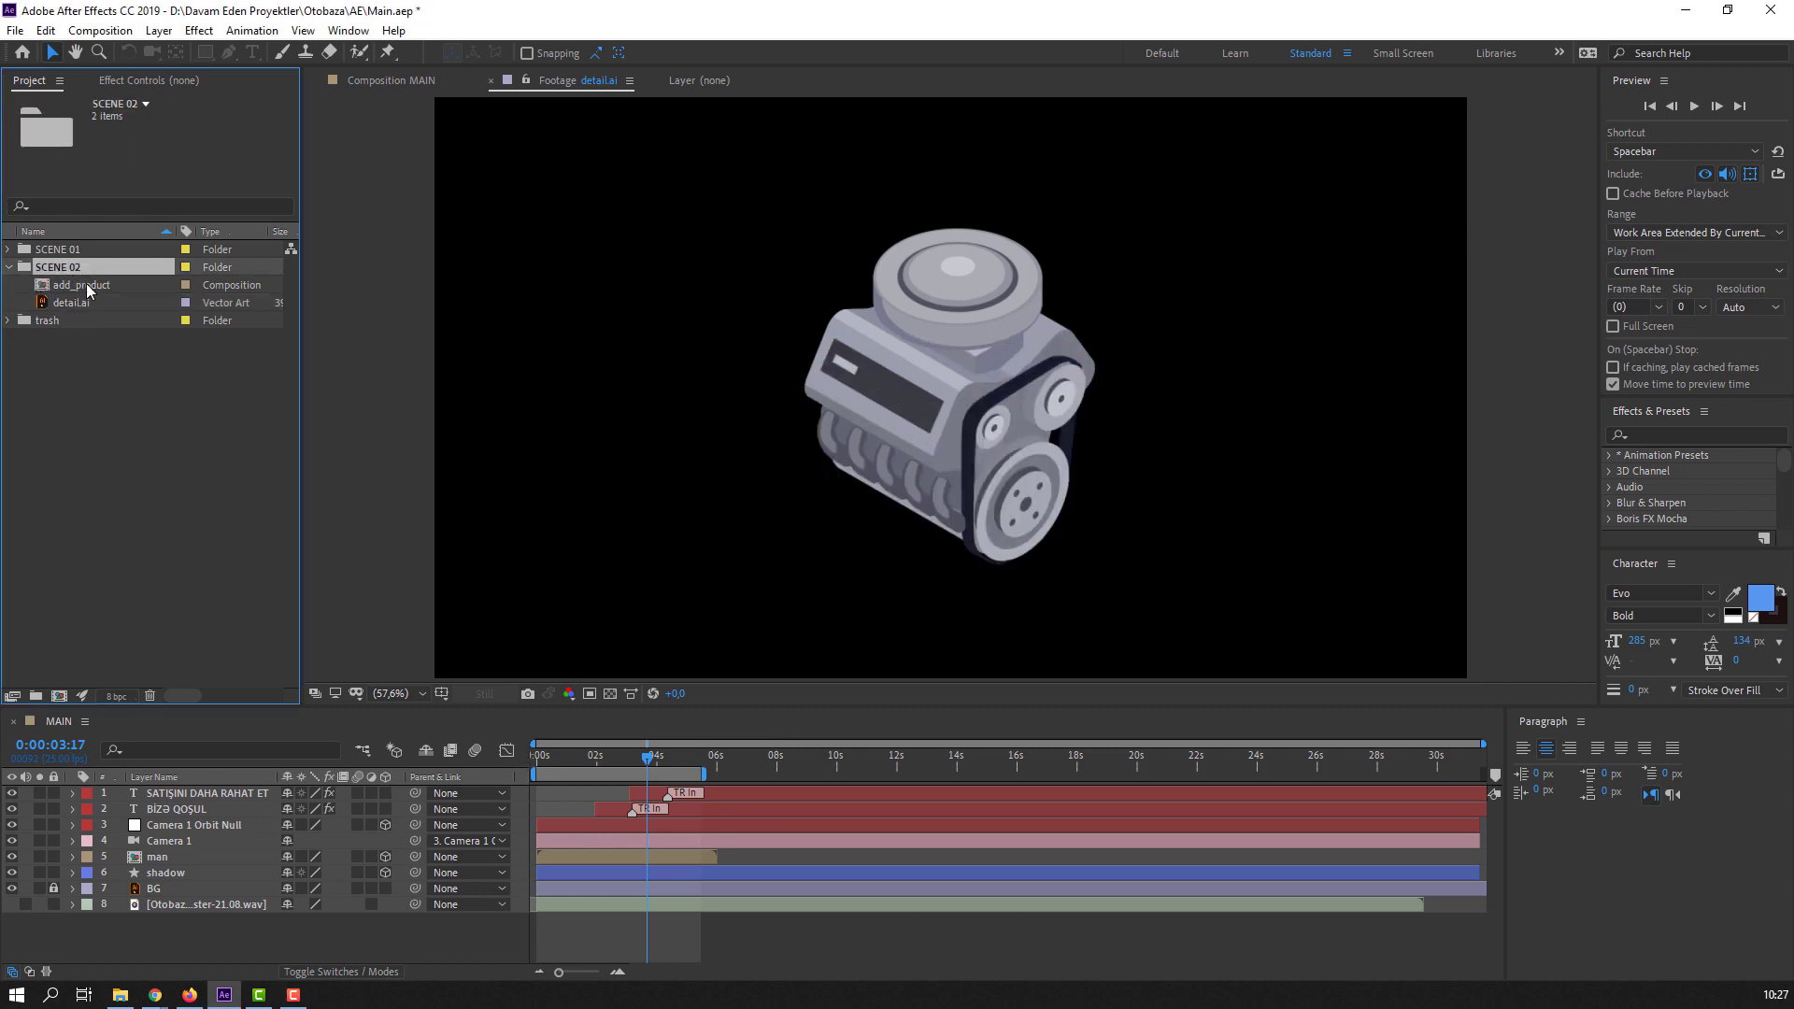
{"action": "left_click", "coordinate": [92, 286]}
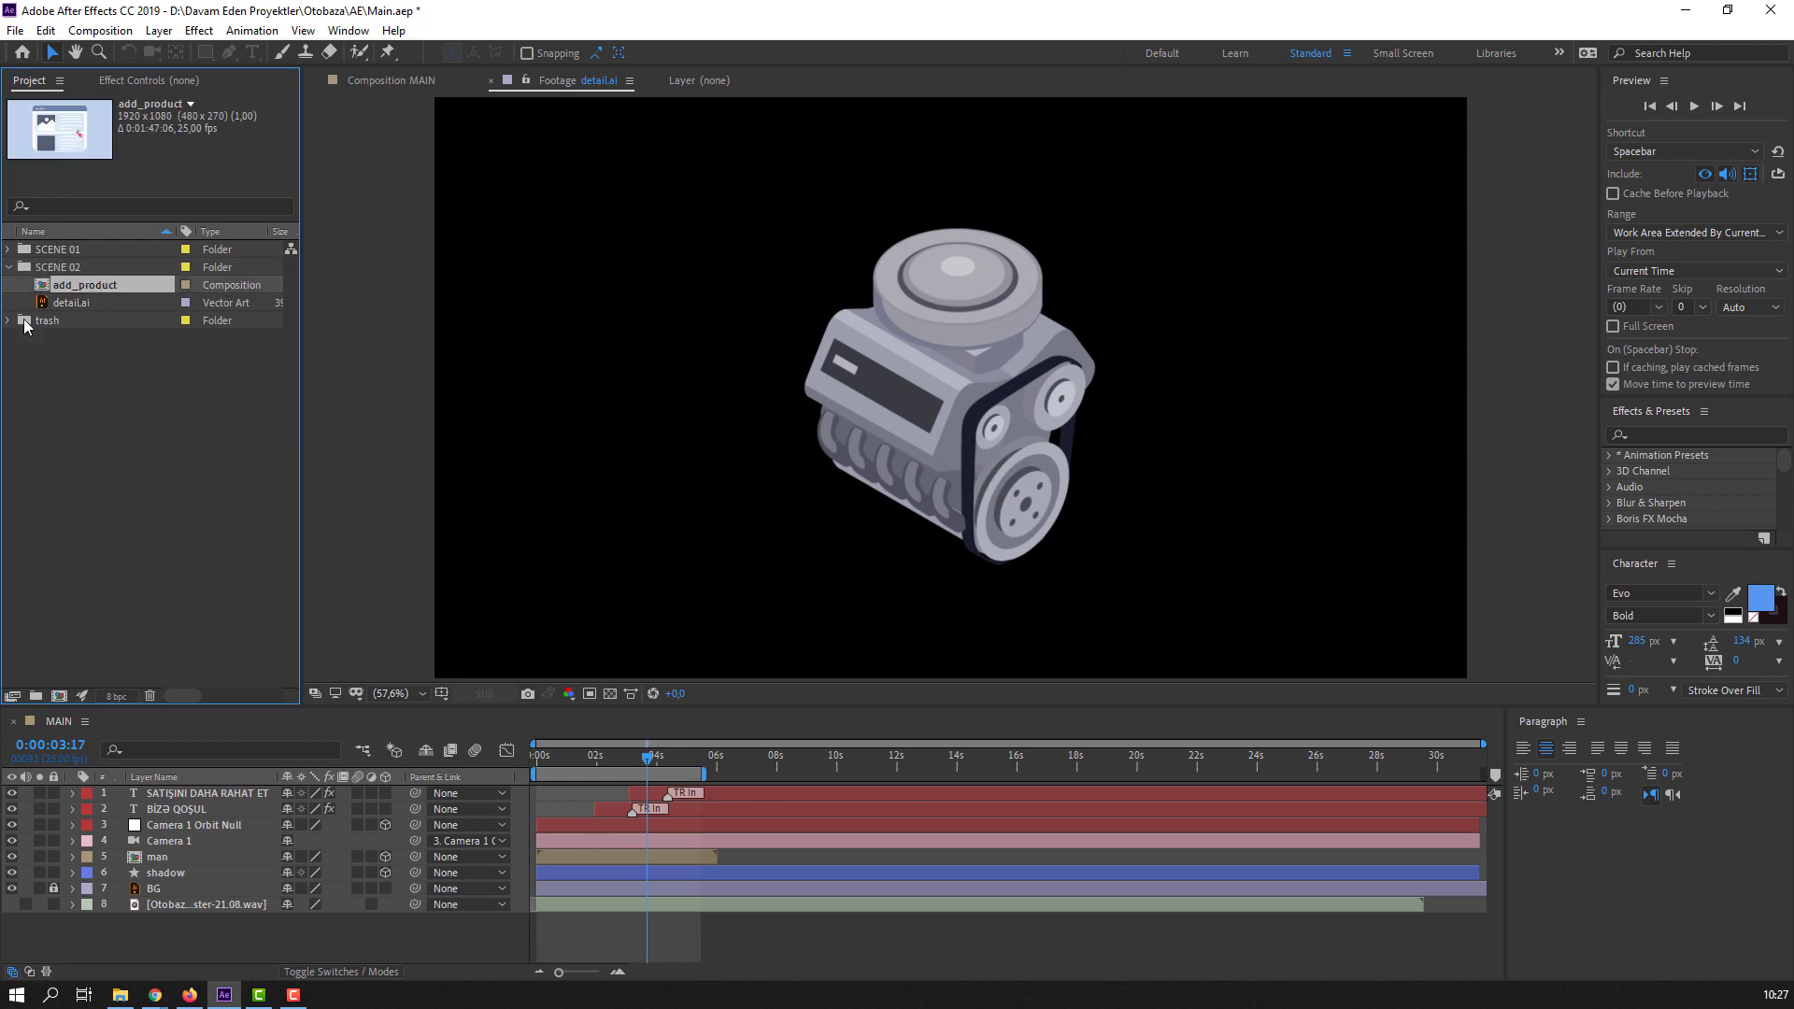
{"action": "double_click", "coordinate": [69, 287]}
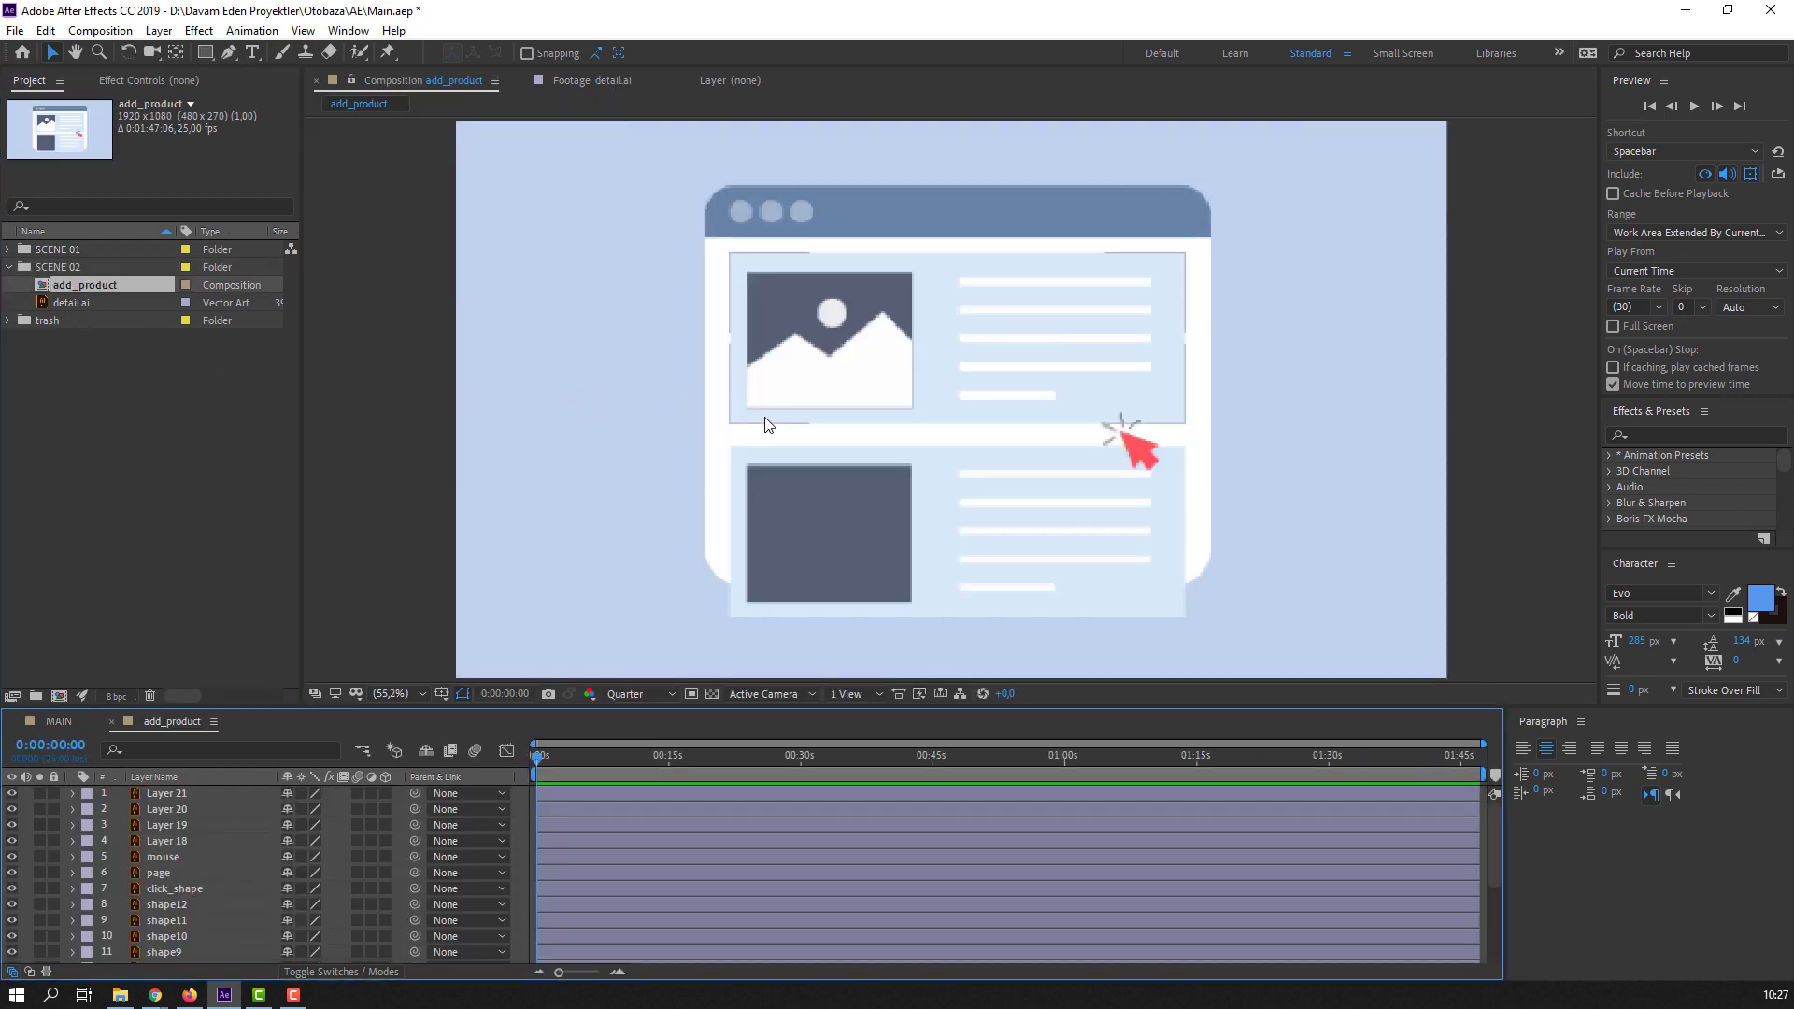
{"action": "left_click", "coordinate": [127, 411]}
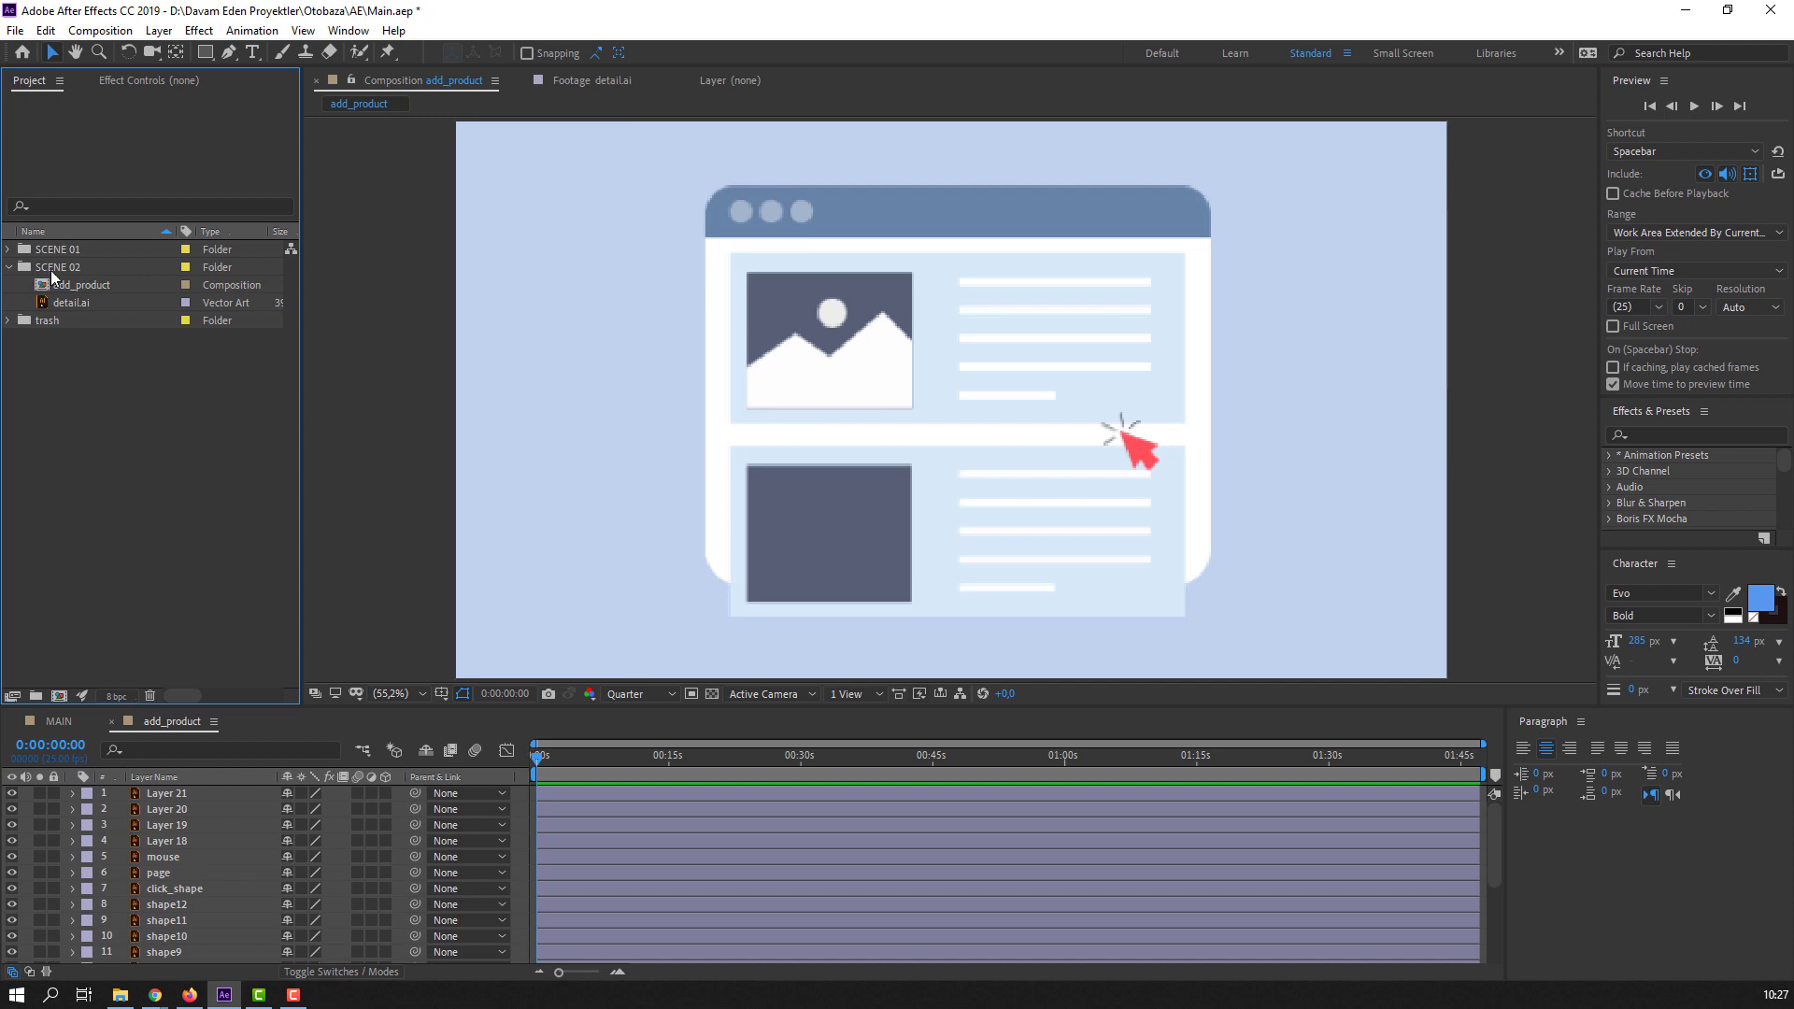
{"action": "left_click", "coordinate": [60, 696]}
- Name the new 1920×1080, 25 fps composition SCENE 02 with a 0:00:10:00 duration
{"action": "left_click_drag", "start_coordinate": [504, 306], "coordinate": [352, 325]}
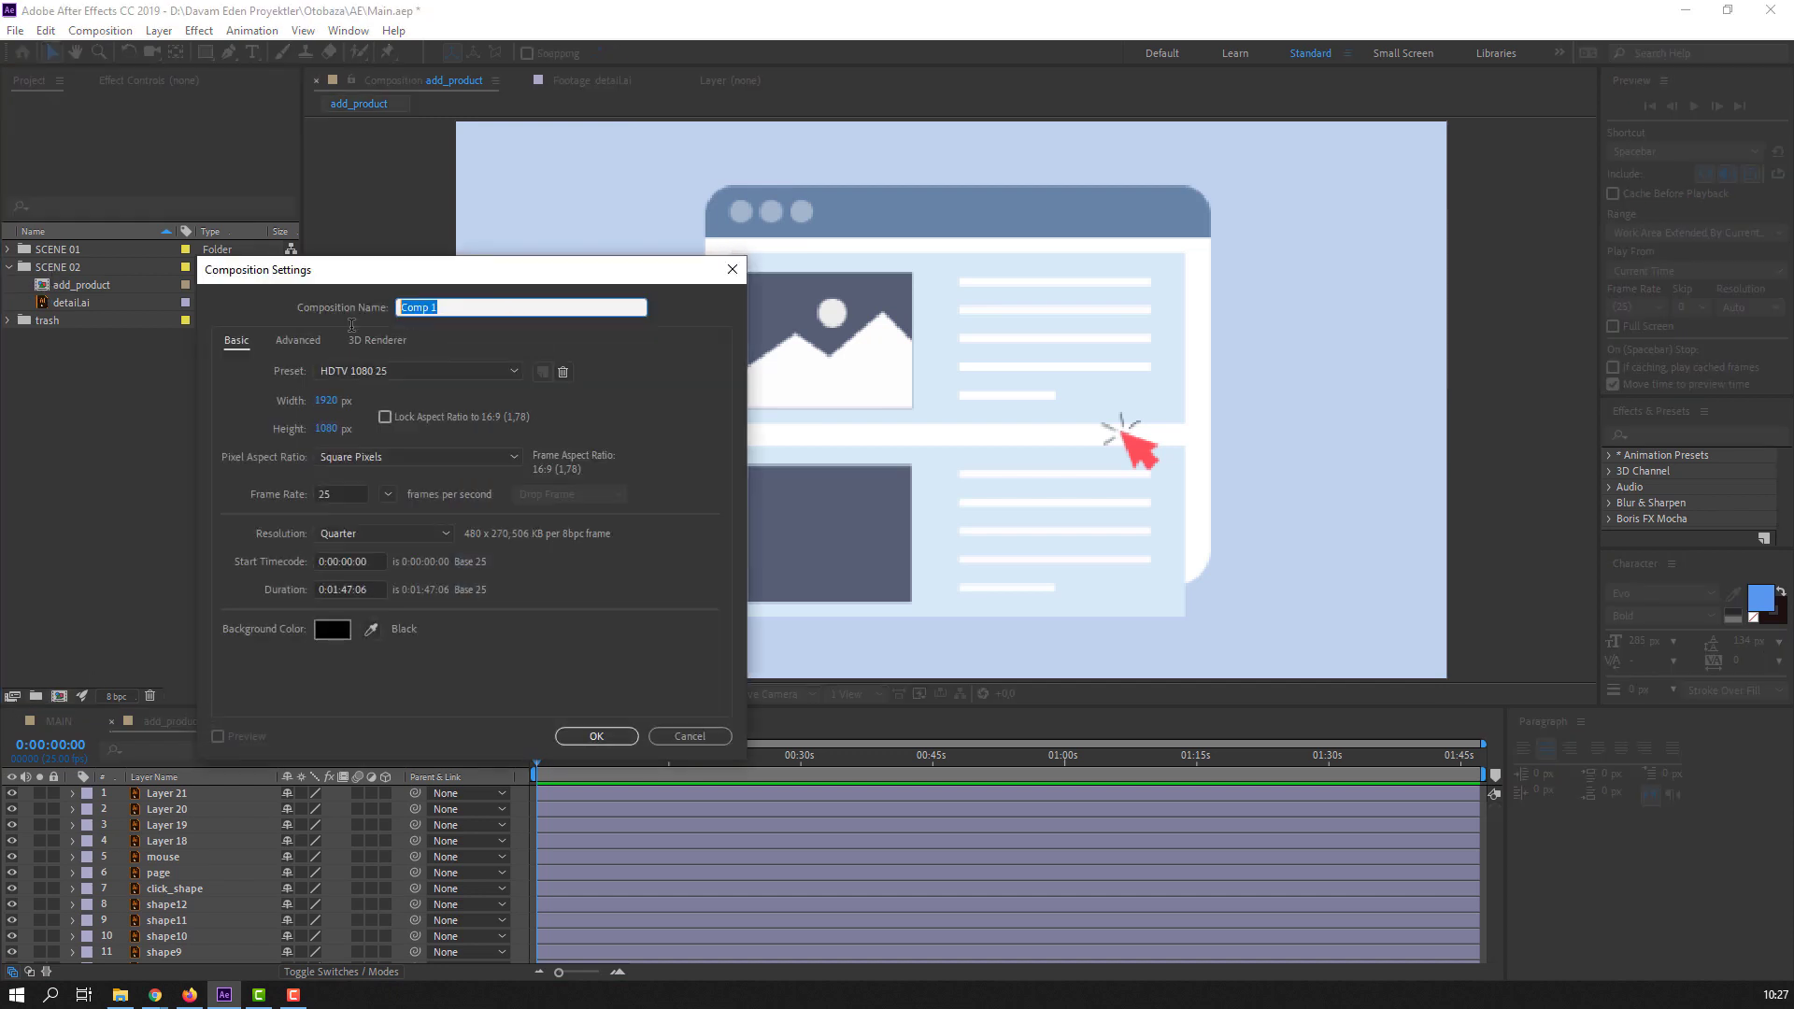
{"action": "type", "text": "S"}
{"action": "left_click_drag", "start_coordinate": [441, 269], "coordinate": [466, 249]}
{"action": "left_click", "coordinate": [367, 570]}
{"action": "key", "text": "BackSpace"}
{"action": "type", "text": "0"}
{"action": "key", "text": "BackSpace"}
{"action": "key", "text": "BackSpace"}
{"action": "type", "text": "10"}
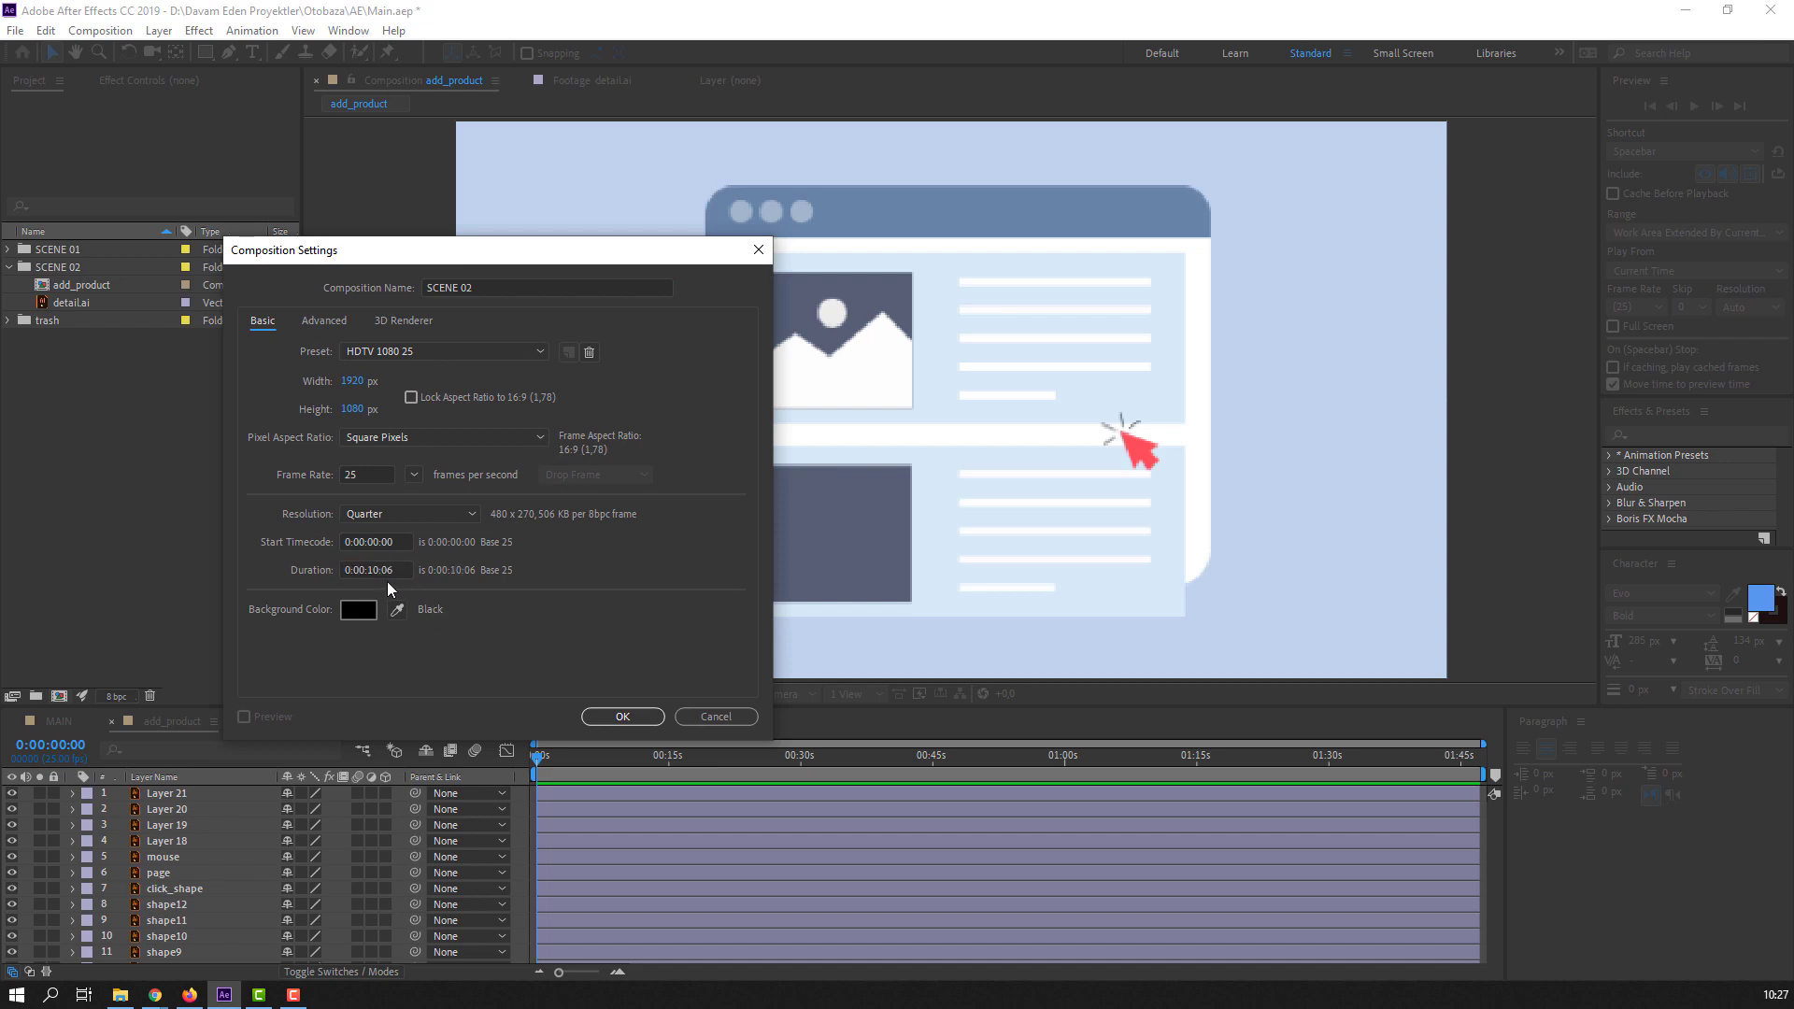
{"action": "left_click", "coordinate": [401, 571]}
{"action": "key", "text": "BackSpace"}
{"action": "type", "text": "0"}
{"action": "left_click", "coordinate": [638, 722]}
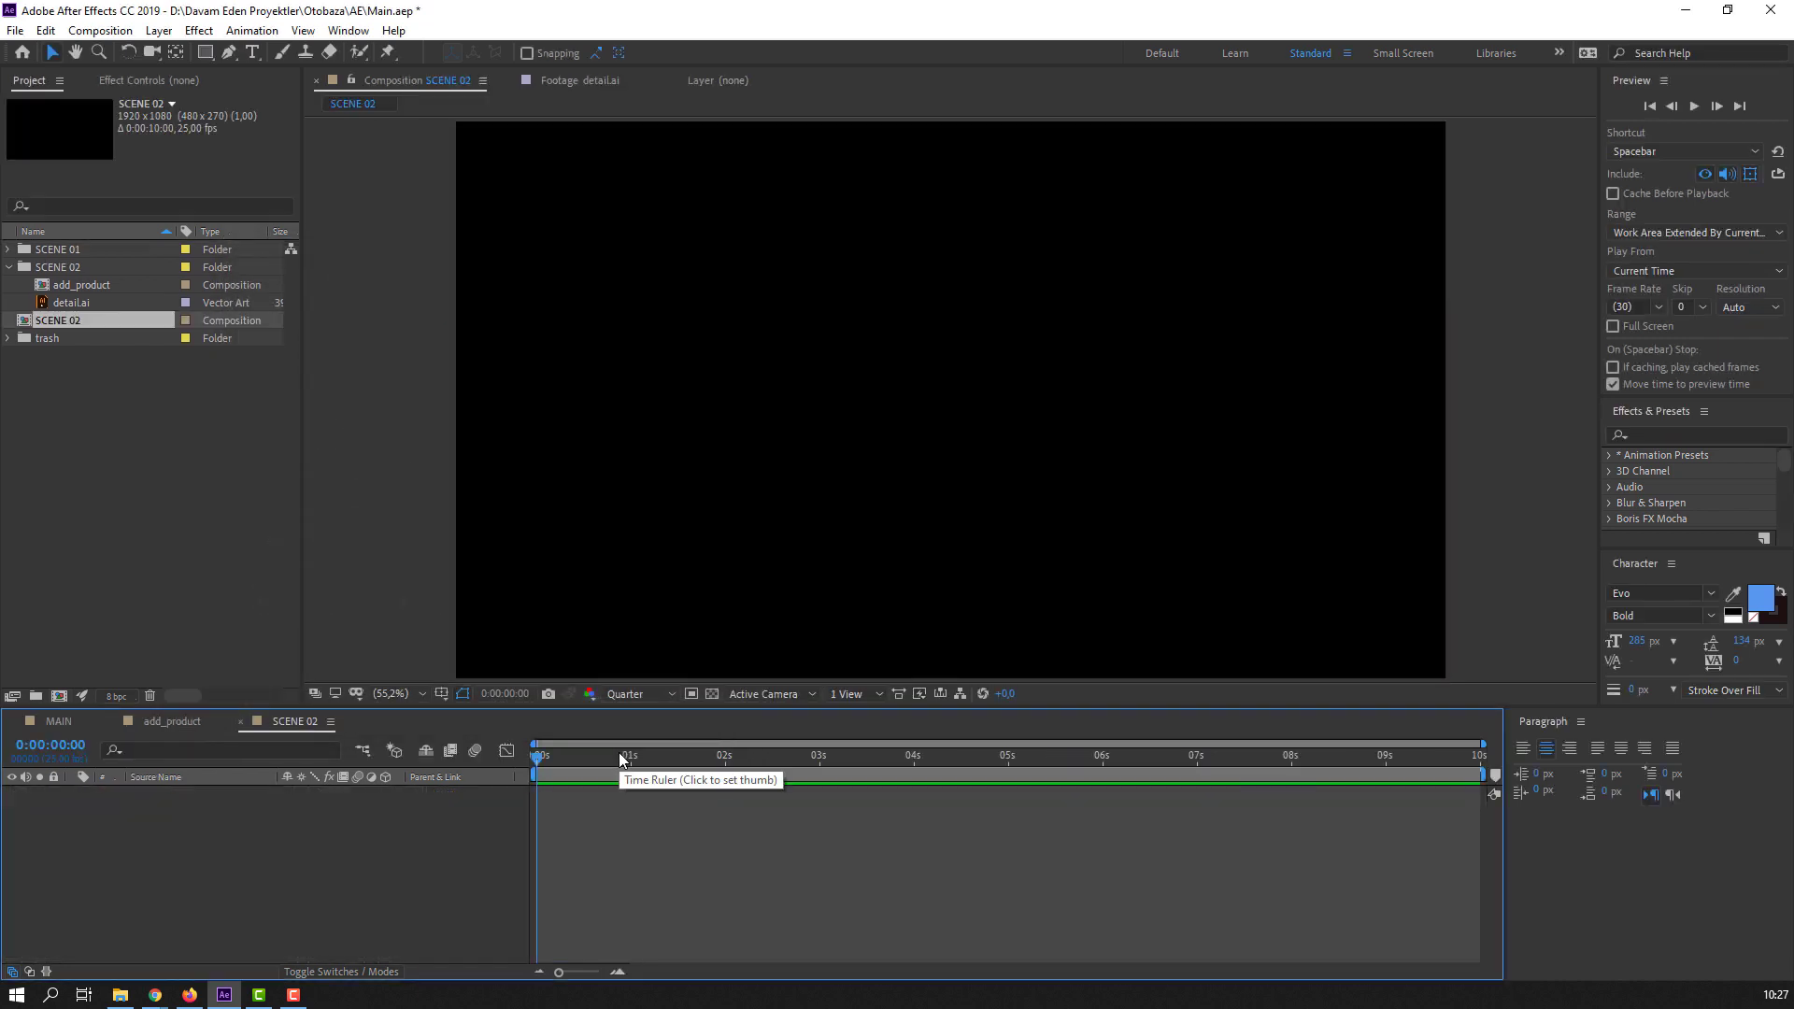
- Move the SCENE 02 comp into its folder and add add_product to its timeline
{"action": "left_click", "coordinate": [64, 348]}
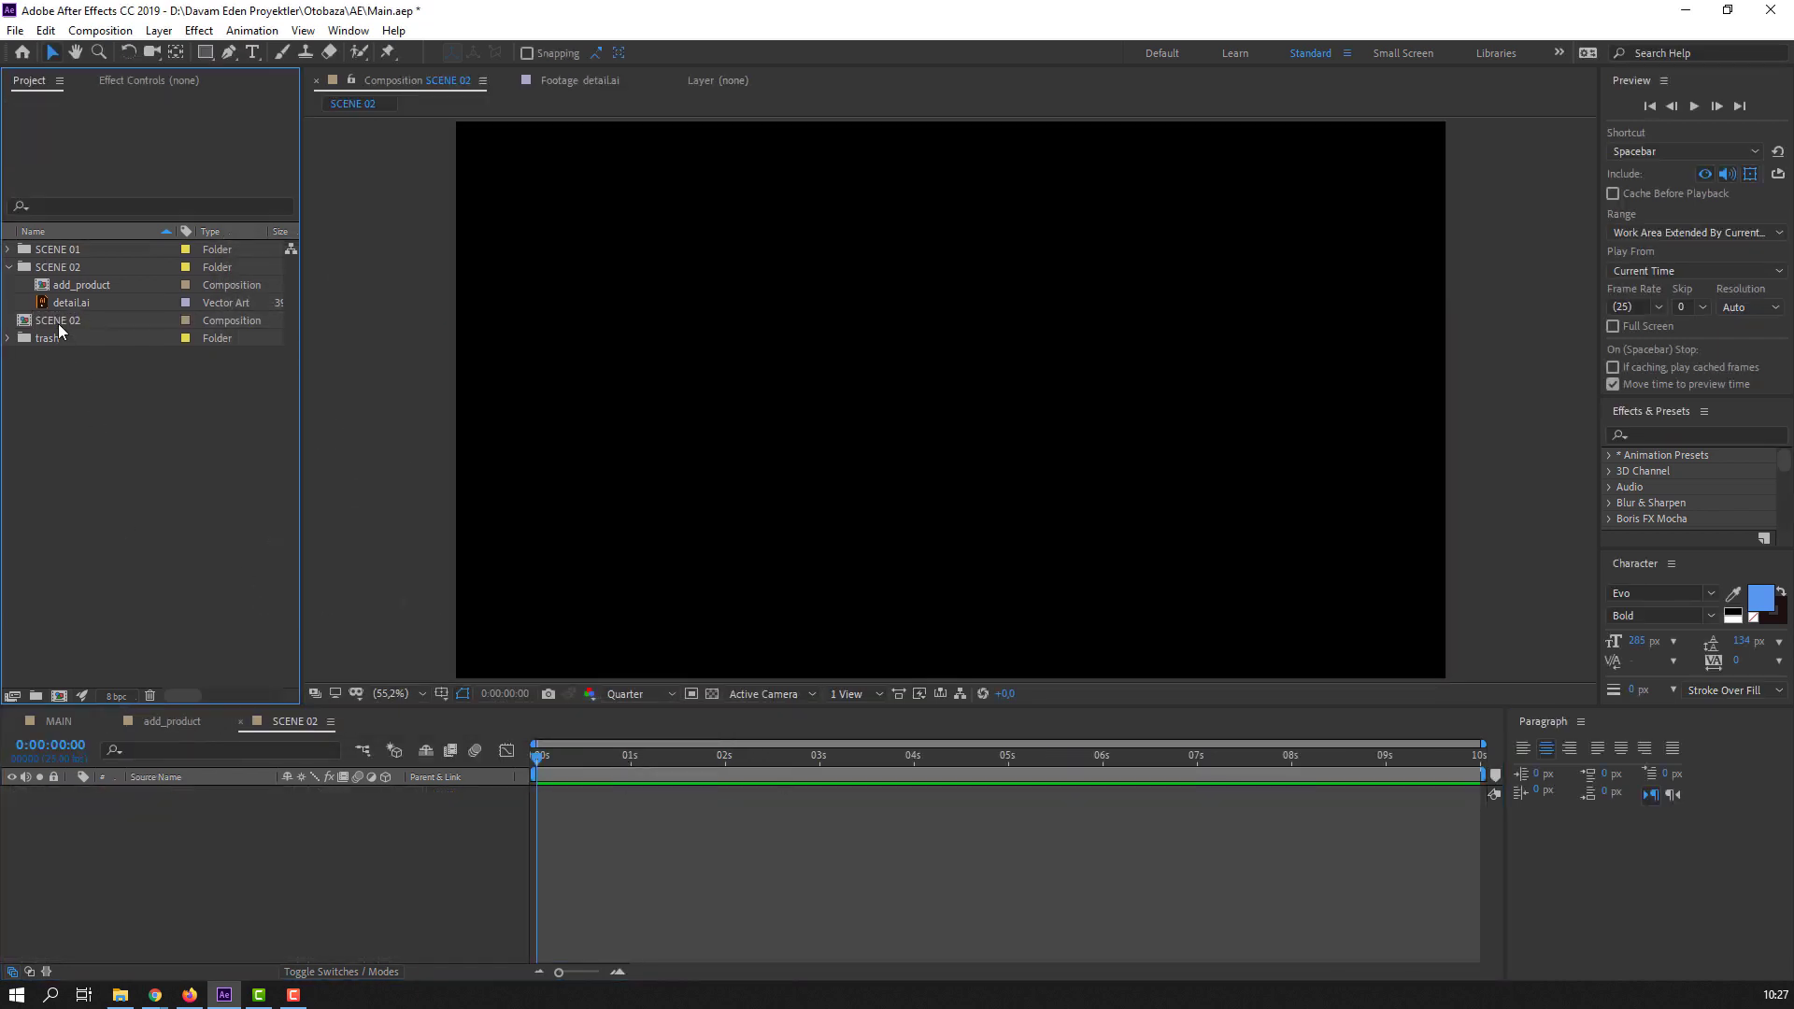
{"action": "left_click", "coordinate": [58, 322]}
{"action": "left_click_drag", "start_coordinate": [56, 318], "coordinate": [70, 274]}
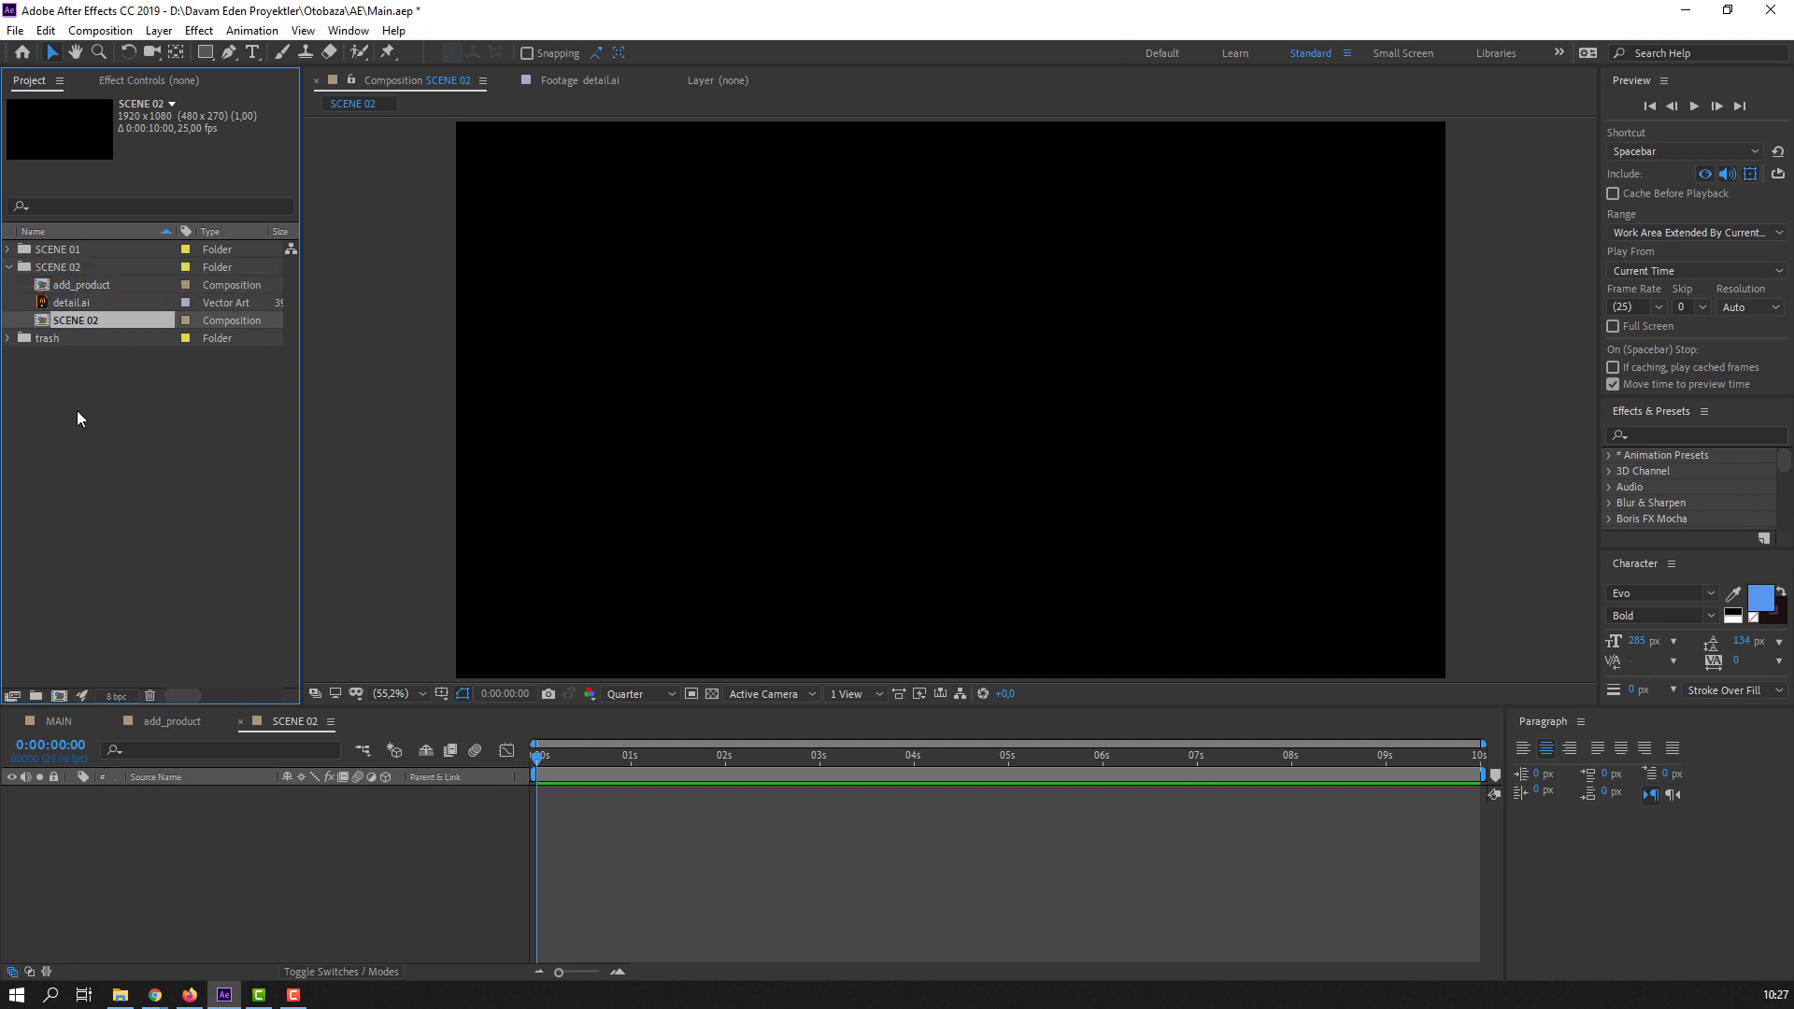
{"action": "left_click", "coordinate": [67, 284]}
{"action": "left_click_drag", "start_coordinate": [77, 289], "coordinate": [187, 843]}
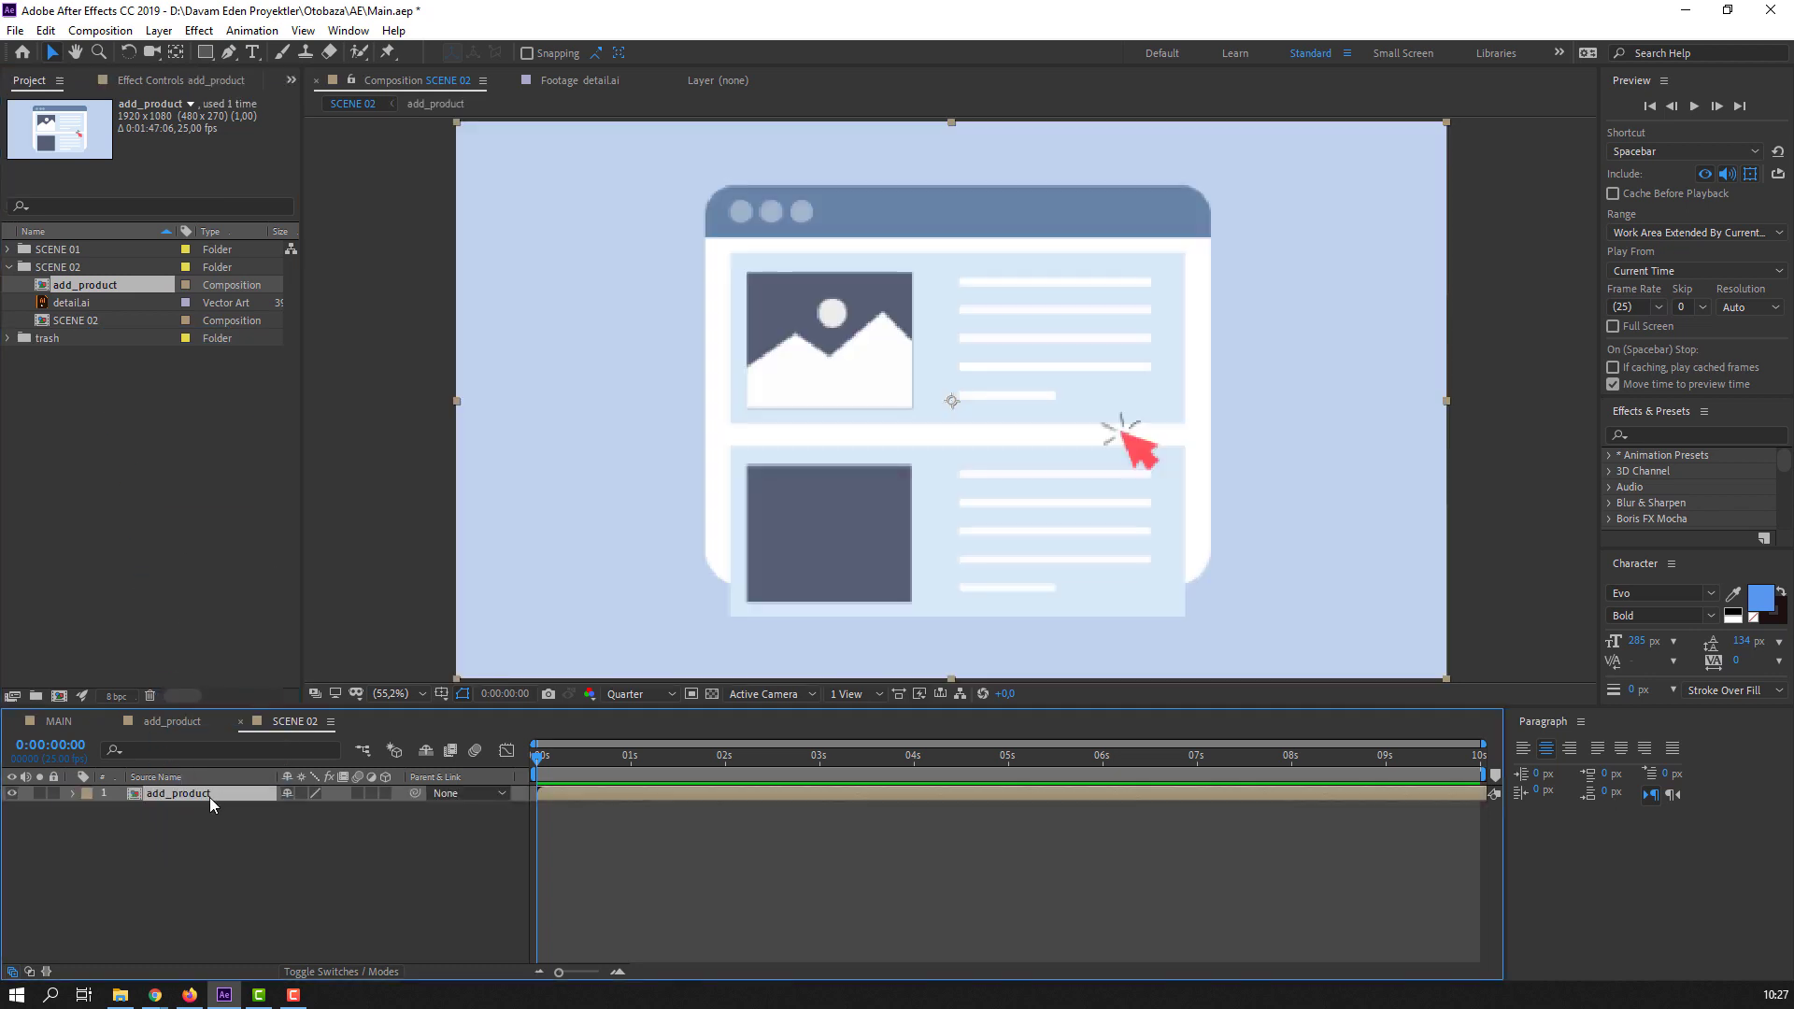
- Cut the blue Layer 5 background out of add_product and paste it into SCENE 02
{"action": "left_click", "coordinate": [172, 838]}
{"action": "double_click", "coordinate": [180, 797]}
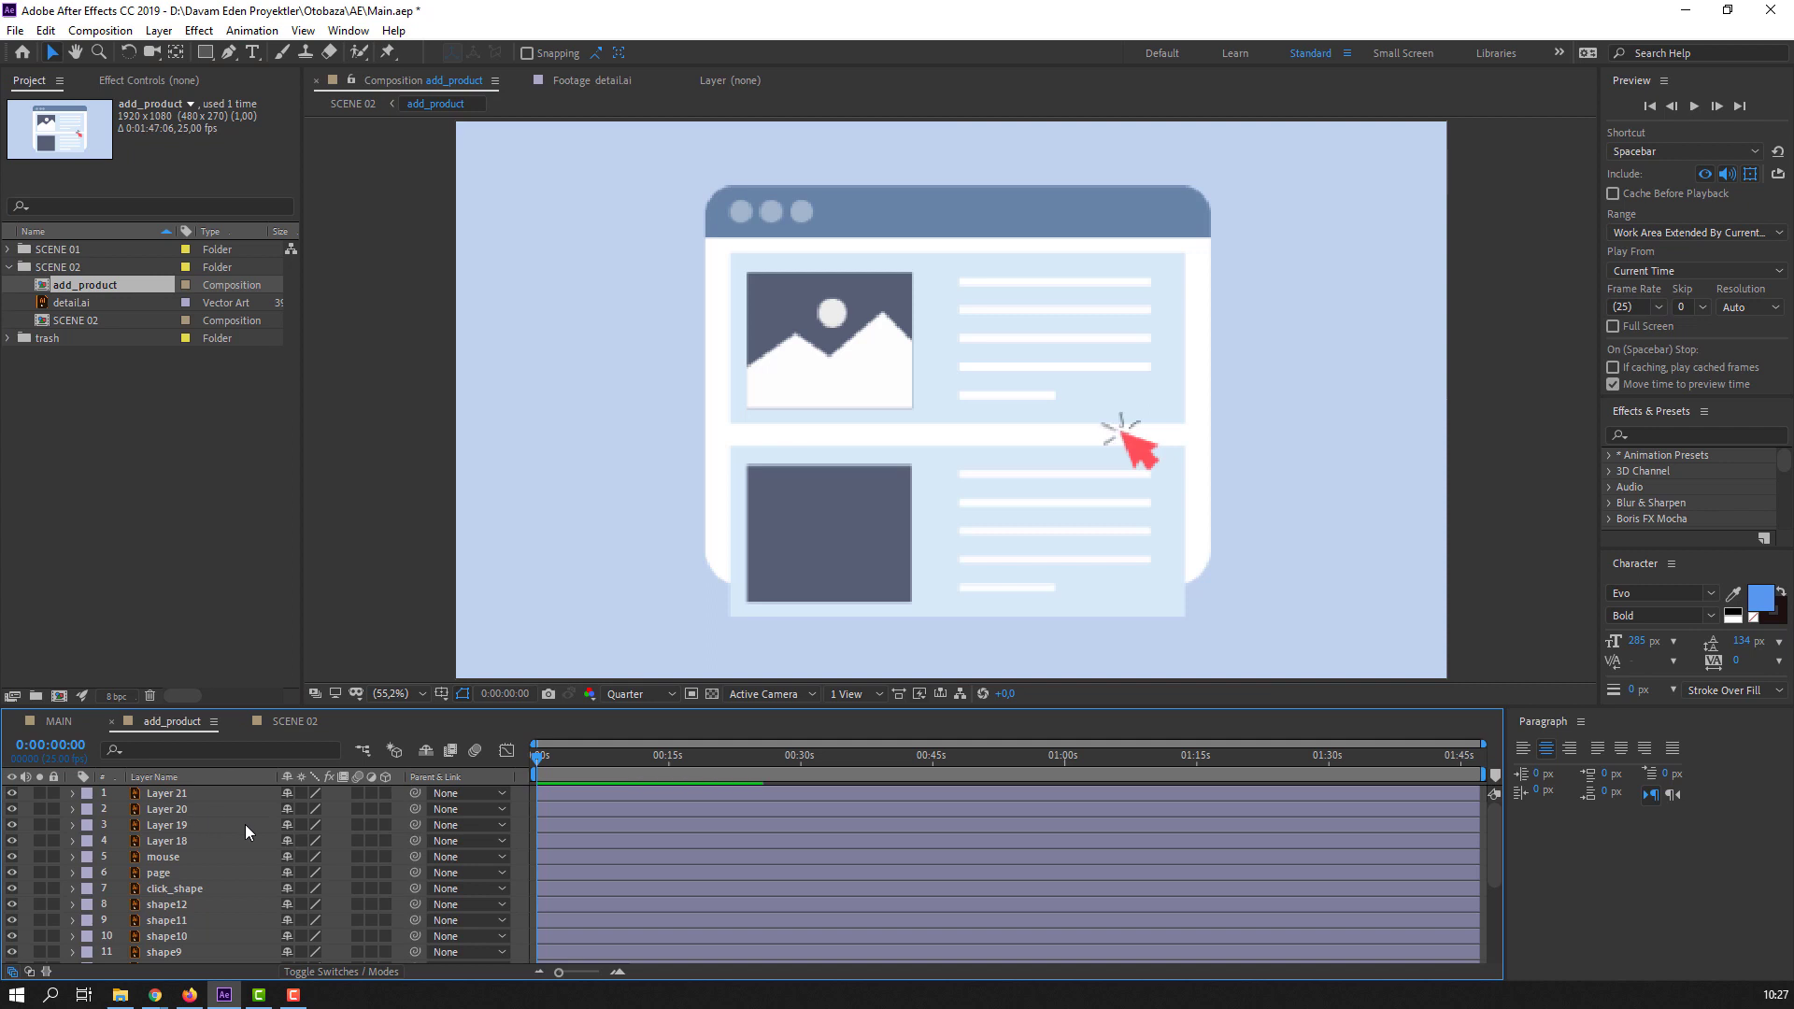
{"action": "scroll", "coordinate": [233, 847], "scroll_direction": "down", "scroll_amount": 3}
{"action": "left_click", "coordinate": [172, 955]}
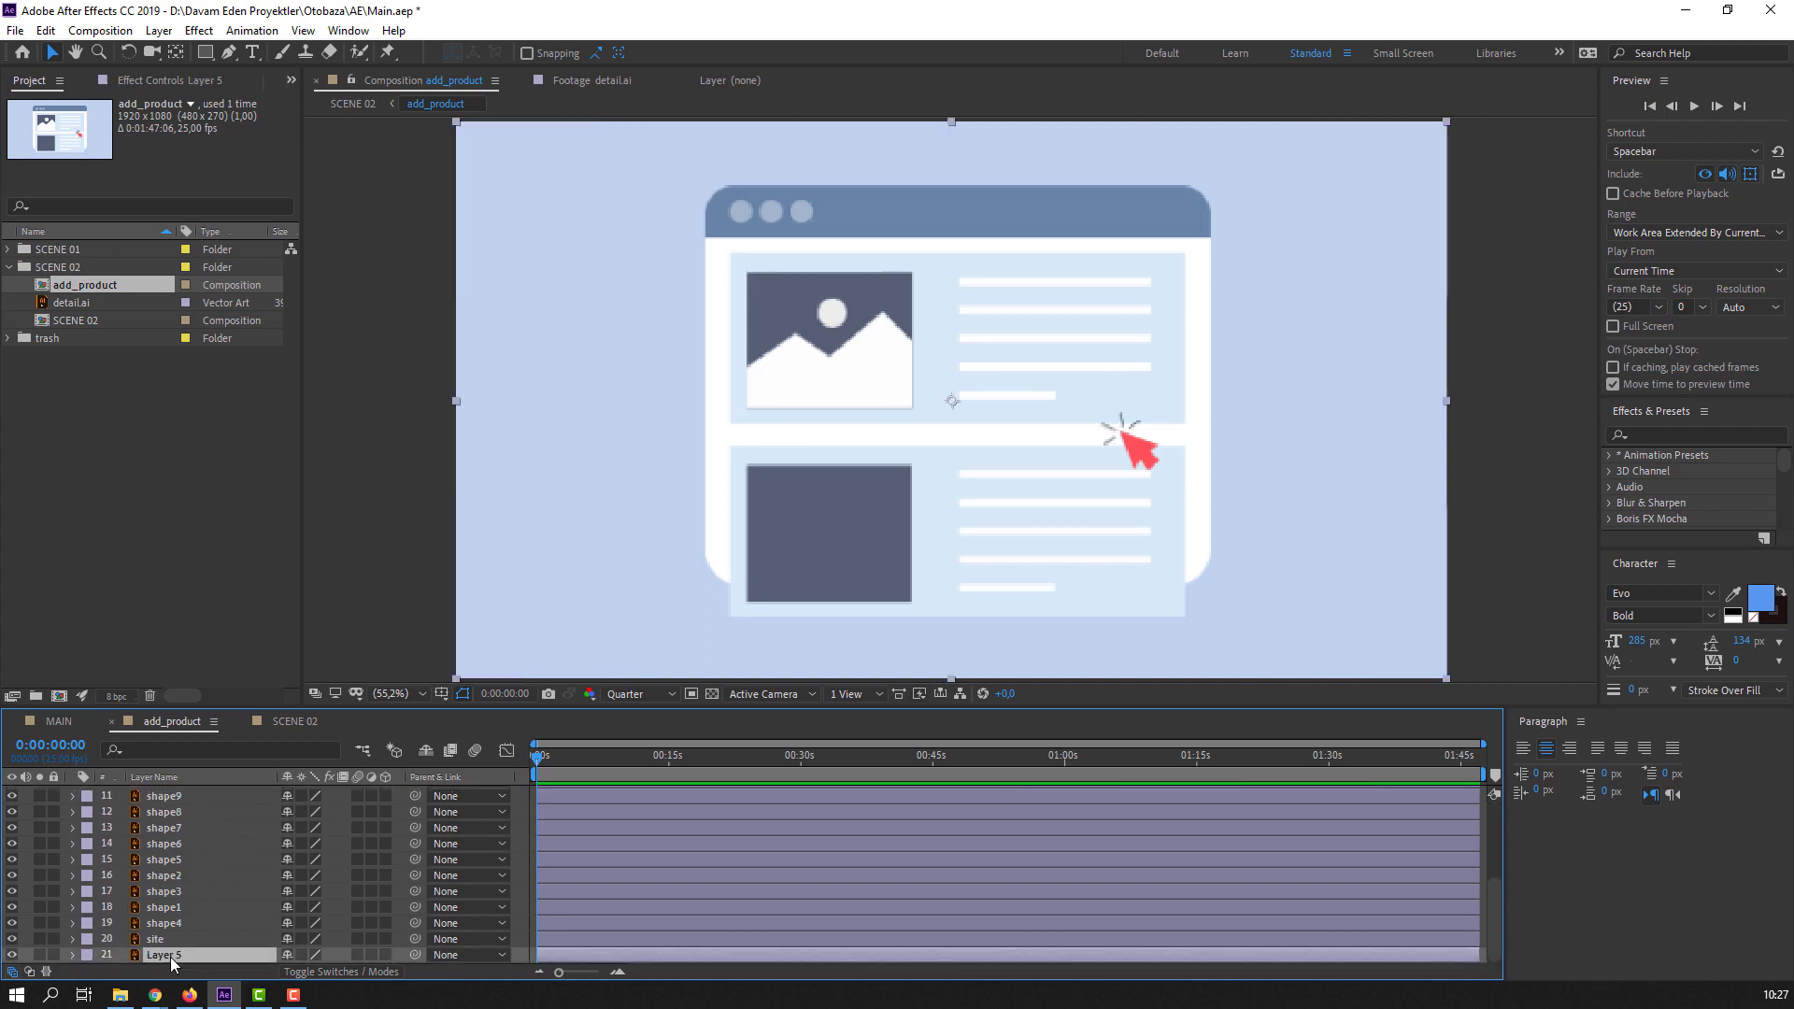
{"action": "left_click", "coordinate": [11, 956]}
{"action": "key", "text": "Delete"}
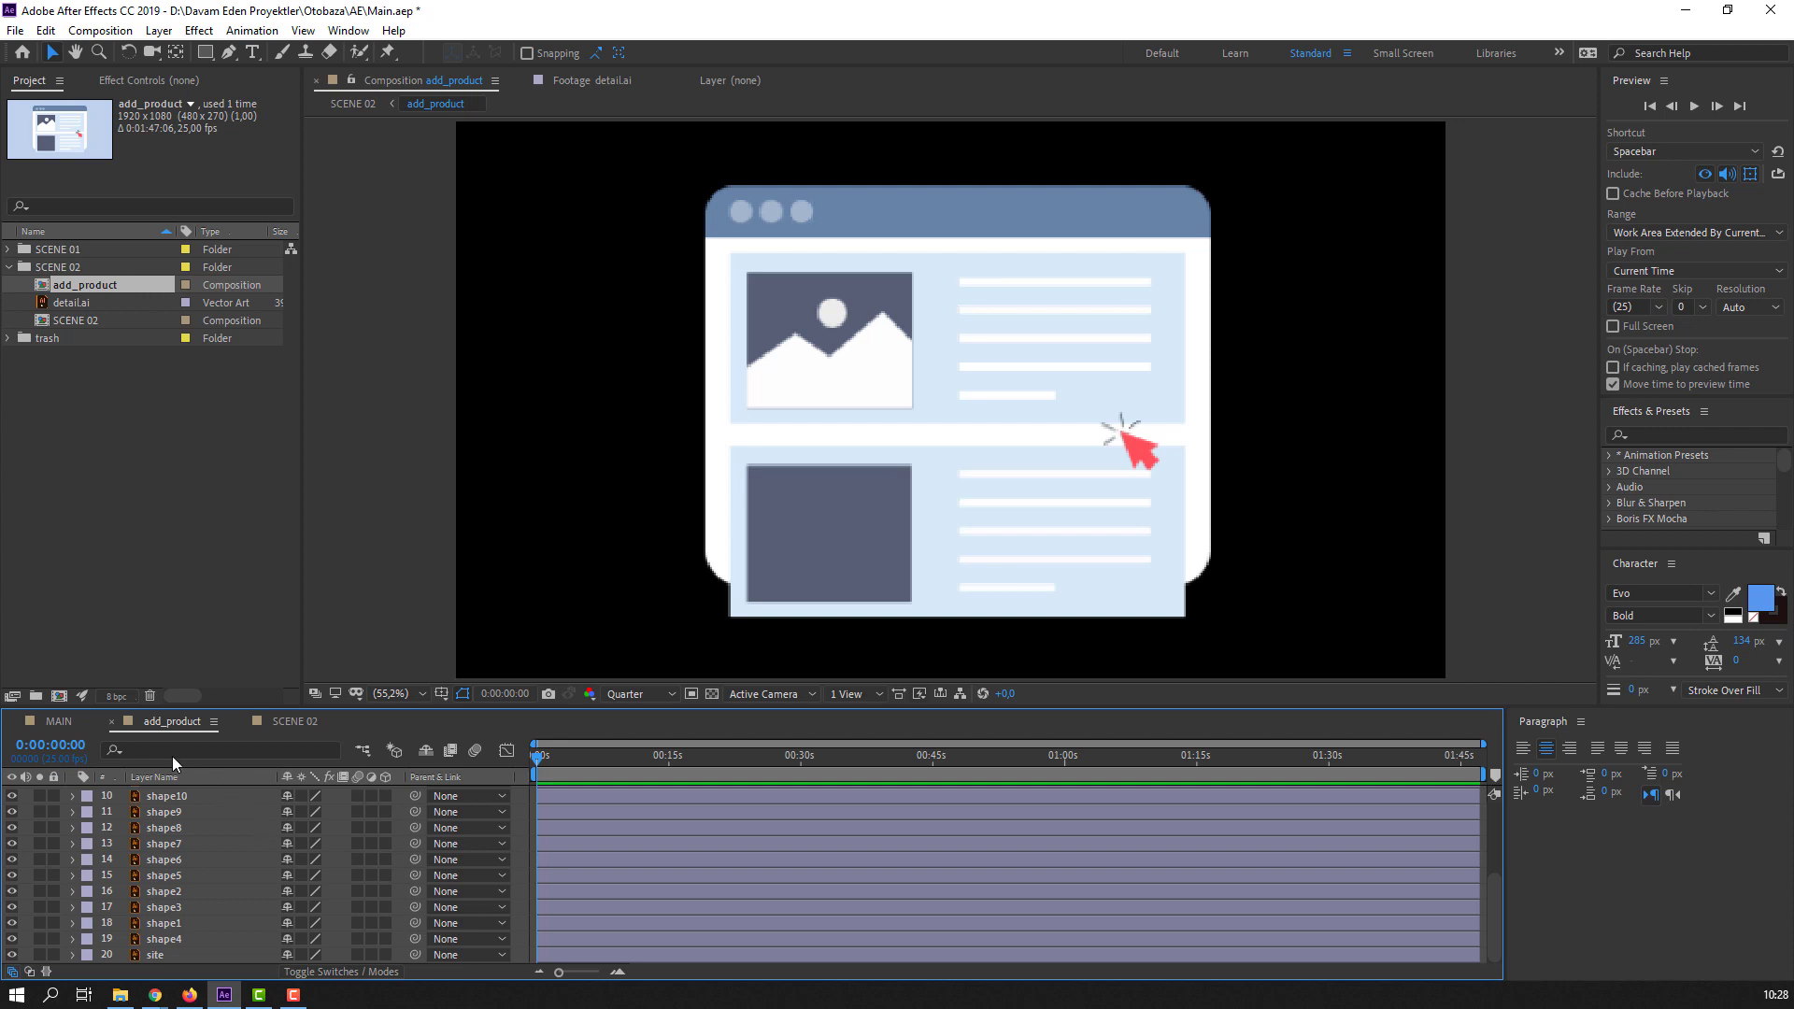
{"action": "left_click", "coordinate": [282, 721]}
{"action": "left_click", "coordinate": [275, 835]}
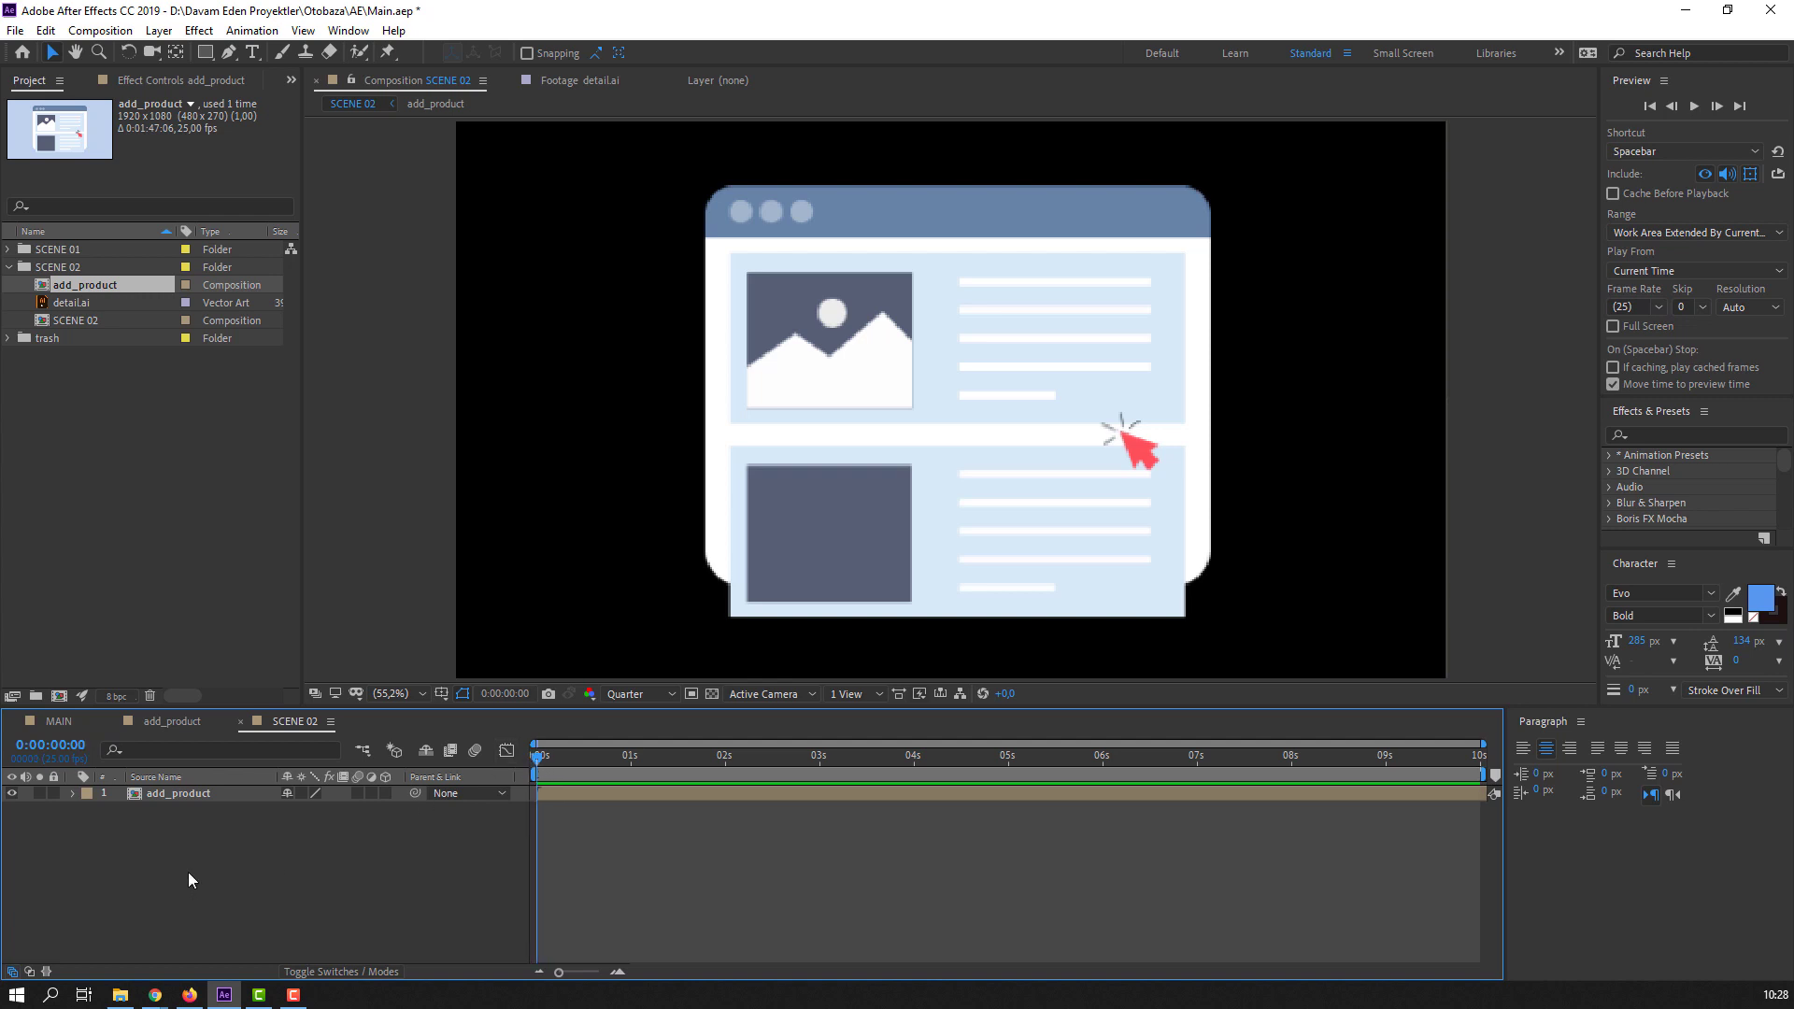
{"action": "key", "text": "ctrl+v"}
- Move the background layer below add_product, rename it BG and lock it
{"action": "left_click_drag", "start_coordinate": [198, 794], "coordinate": [192, 837]}
{"action": "left_click", "coordinate": [182, 813]}
{"action": "key", "text": "Return"}
{"action": "type", "text": "BG"}
{"action": "key", "text": "Return"}
{"action": "left_click", "coordinate": [53, 810]}
- Add the detail.ai engine artwork as the top layer in SCENE 02
{"action": "left_click", "coordinate": [74, 304]}
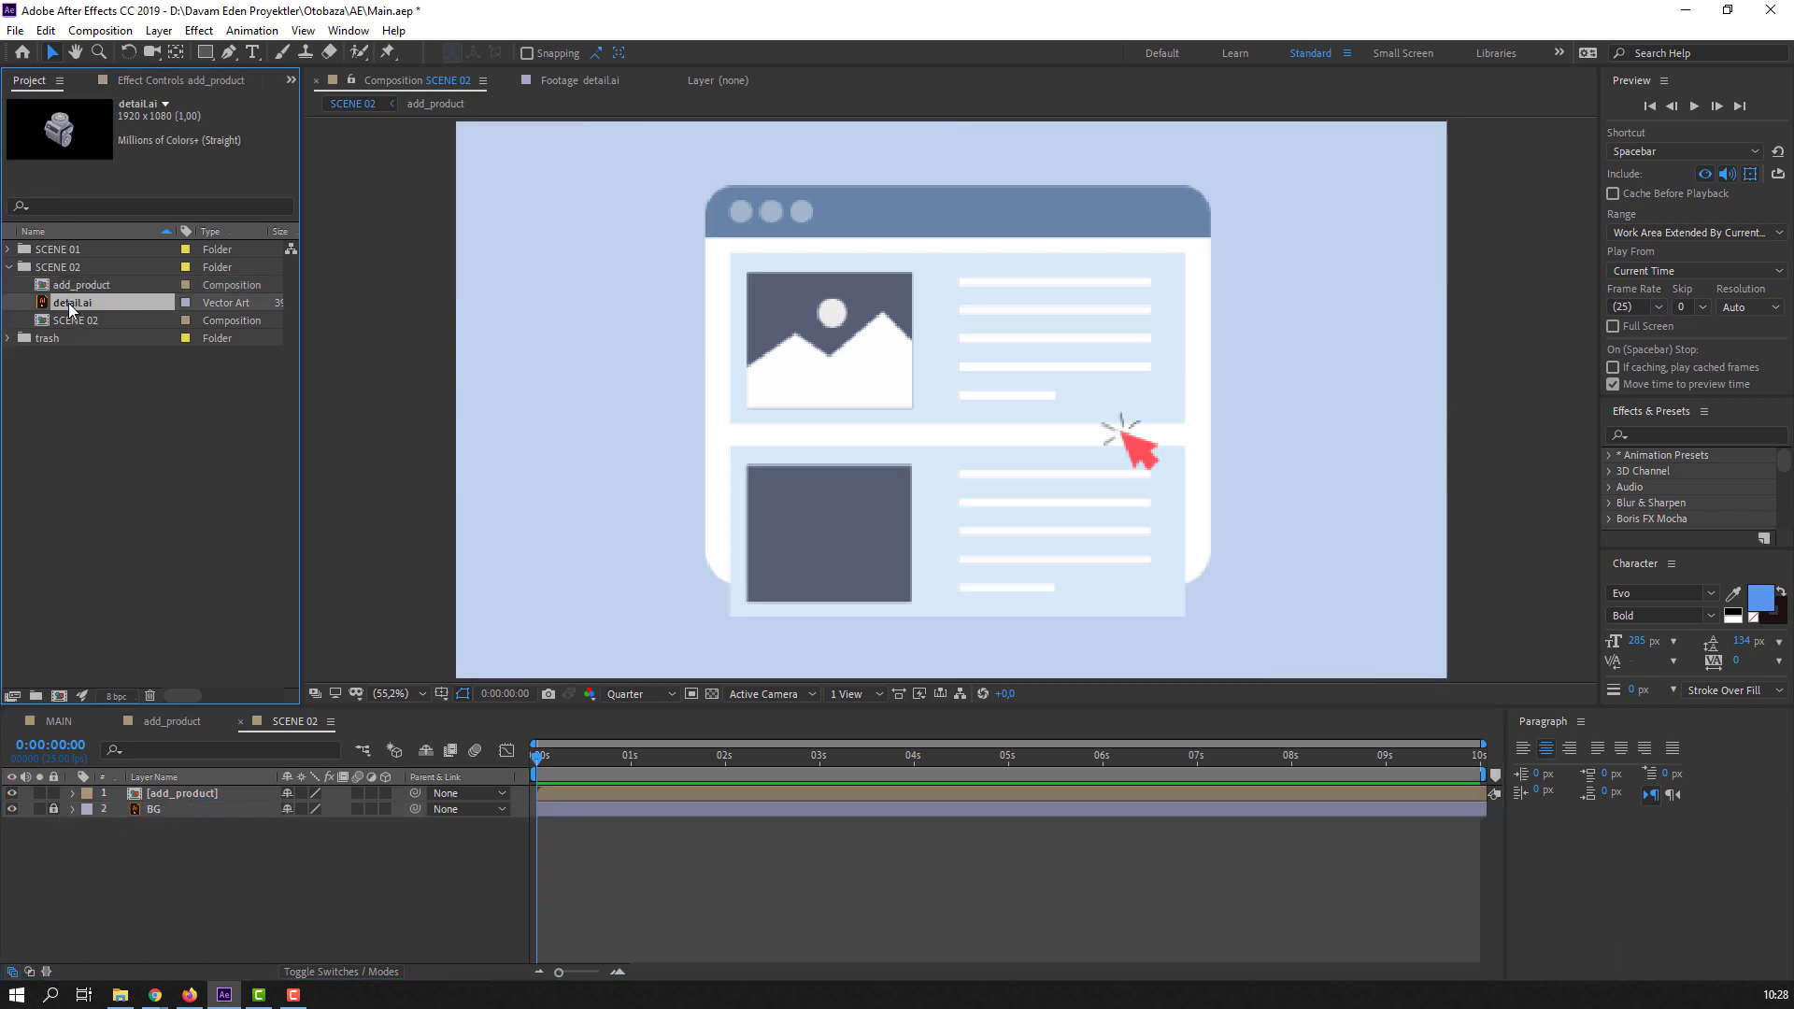
{"action": "left_click_drag", "start_coordinate": [74, 303], "coordinate": [198, 802]}
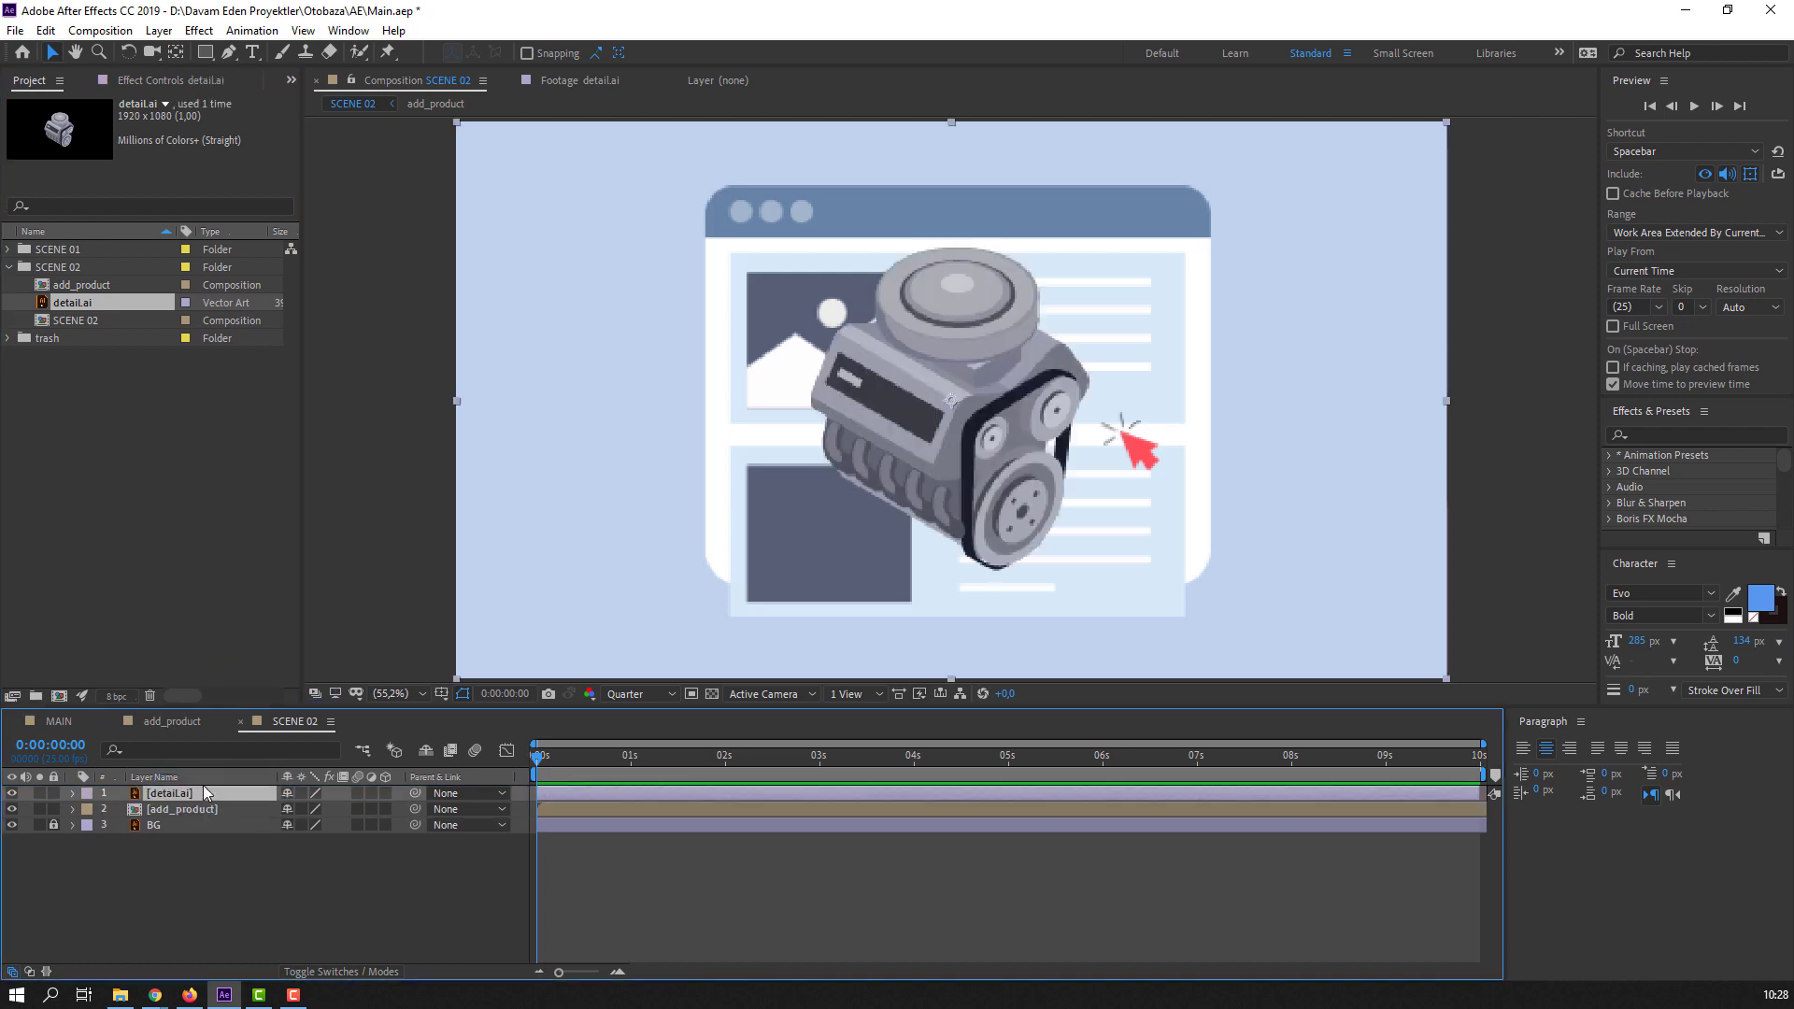
{"action": "left_click", "coordinate": [198, 894]}
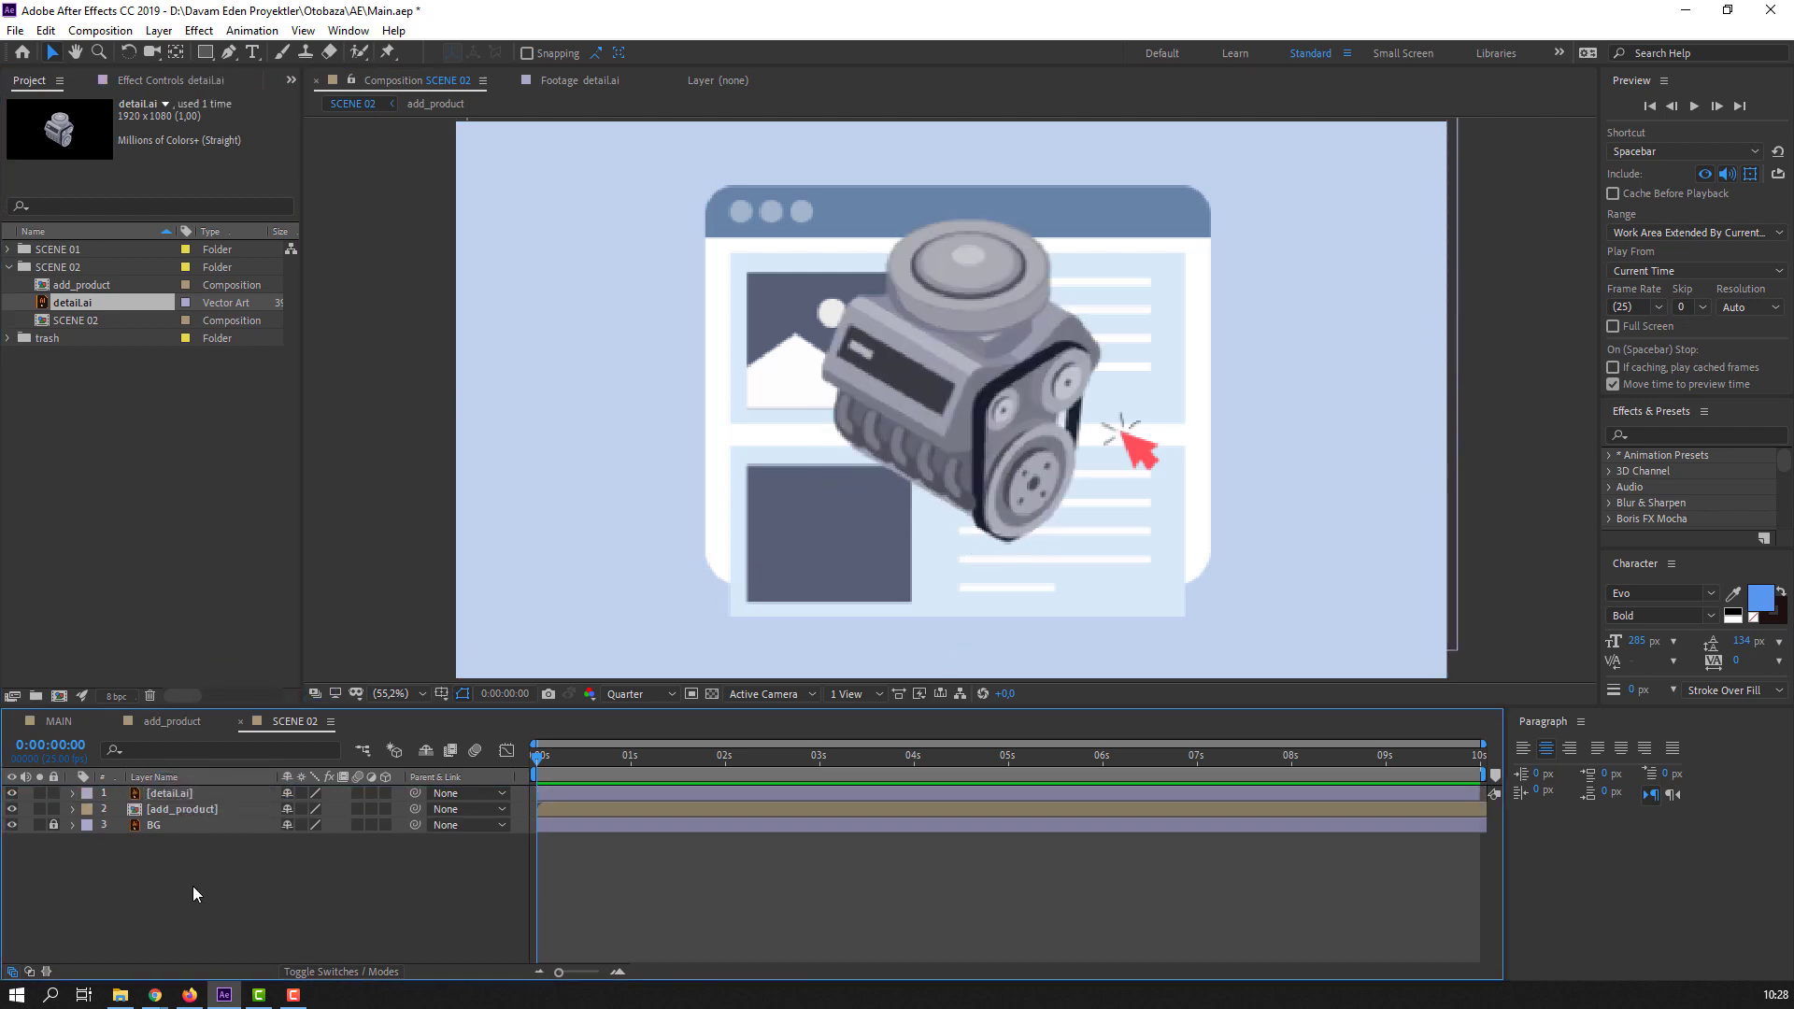
- Cut the red cursor's mouse layer from add_product and paste it into SCENE 02
{"action": "double_click", "coordinate": [178, 809]}
{"action": "left_click", "coordinate": [1140, 454]}
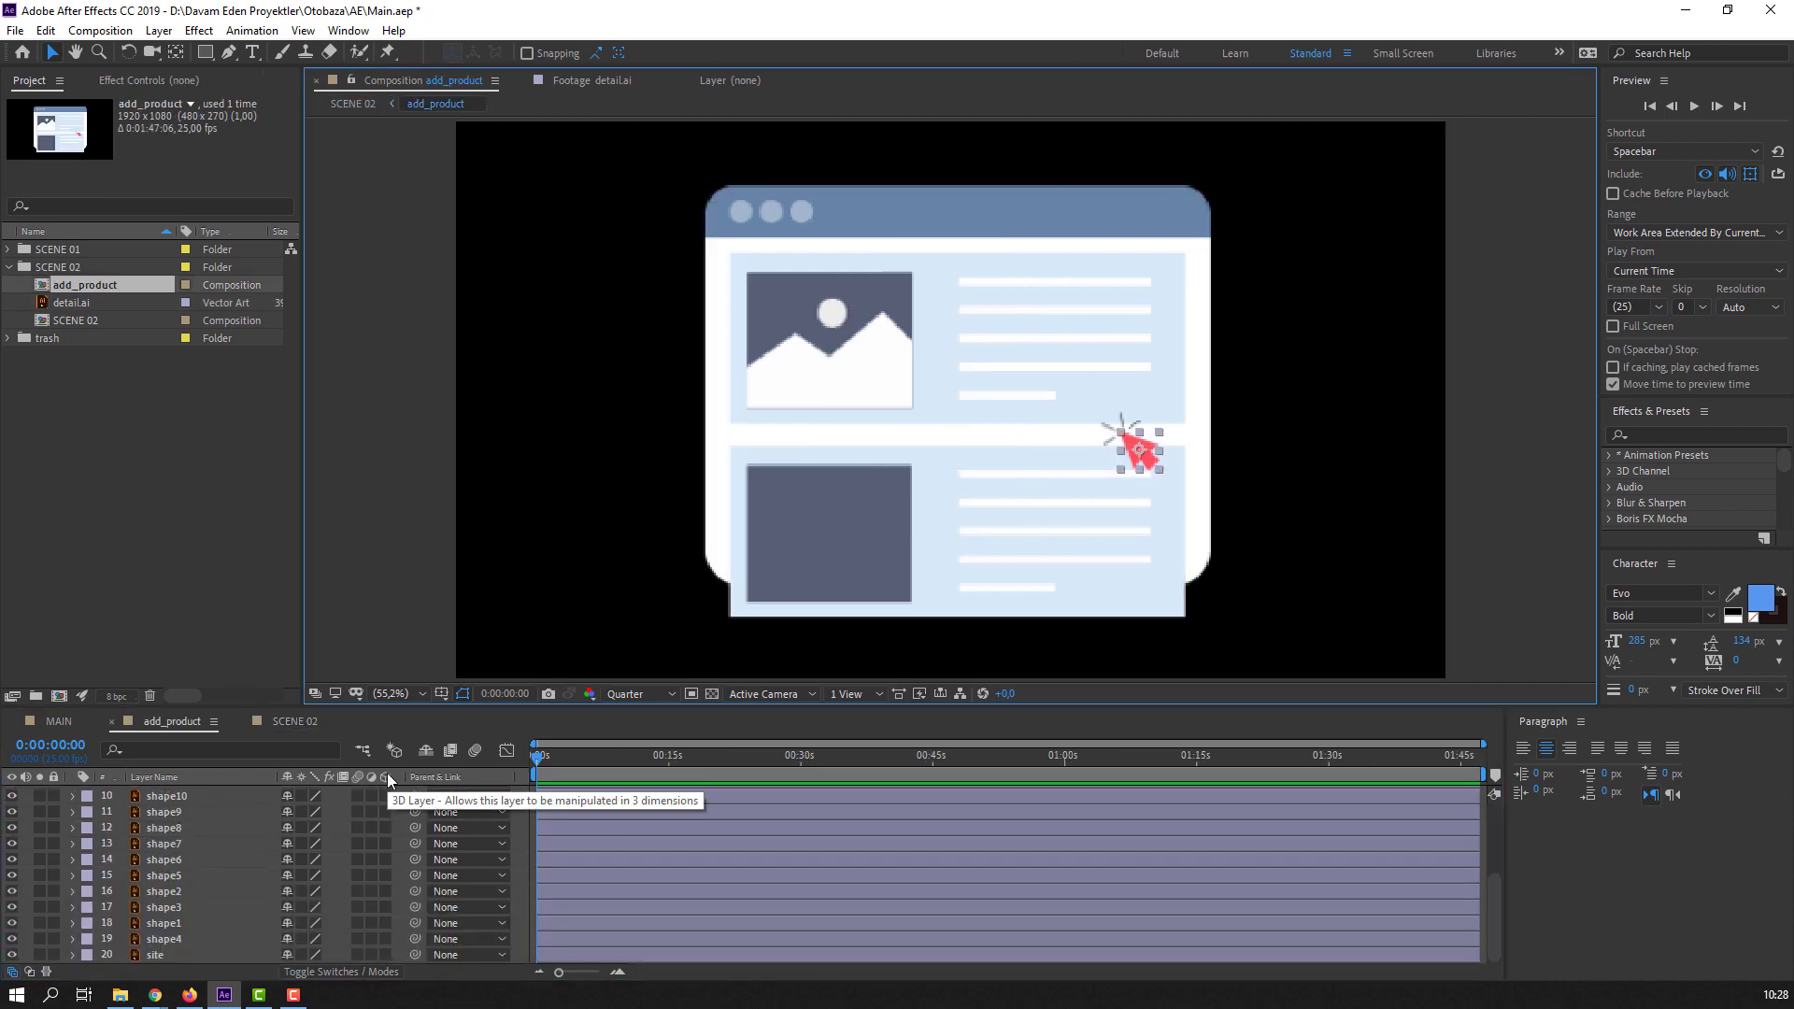
{"action": "key", "text": "Delete"}
{"action": "left_click", "coordinate": [278, 721]}
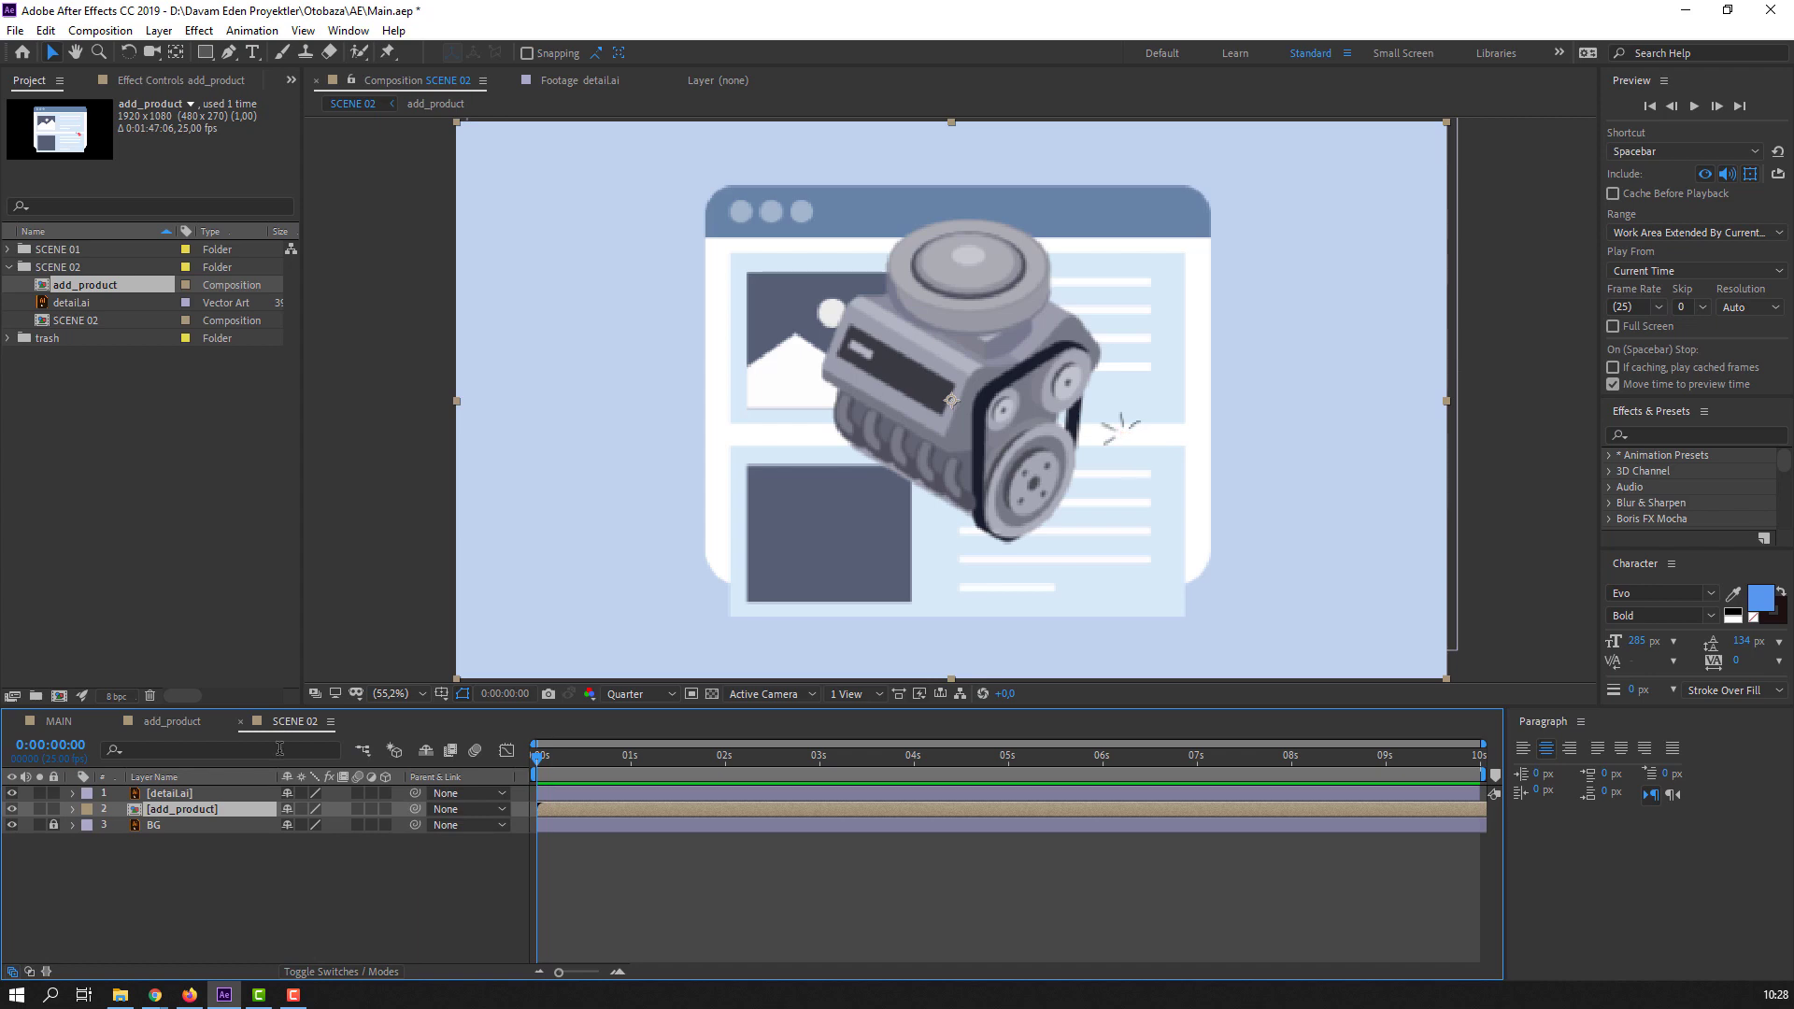
{"action": "left_click", "coordinate": [252, 889]}
{"action": "key", "text": "ctrl+v"}
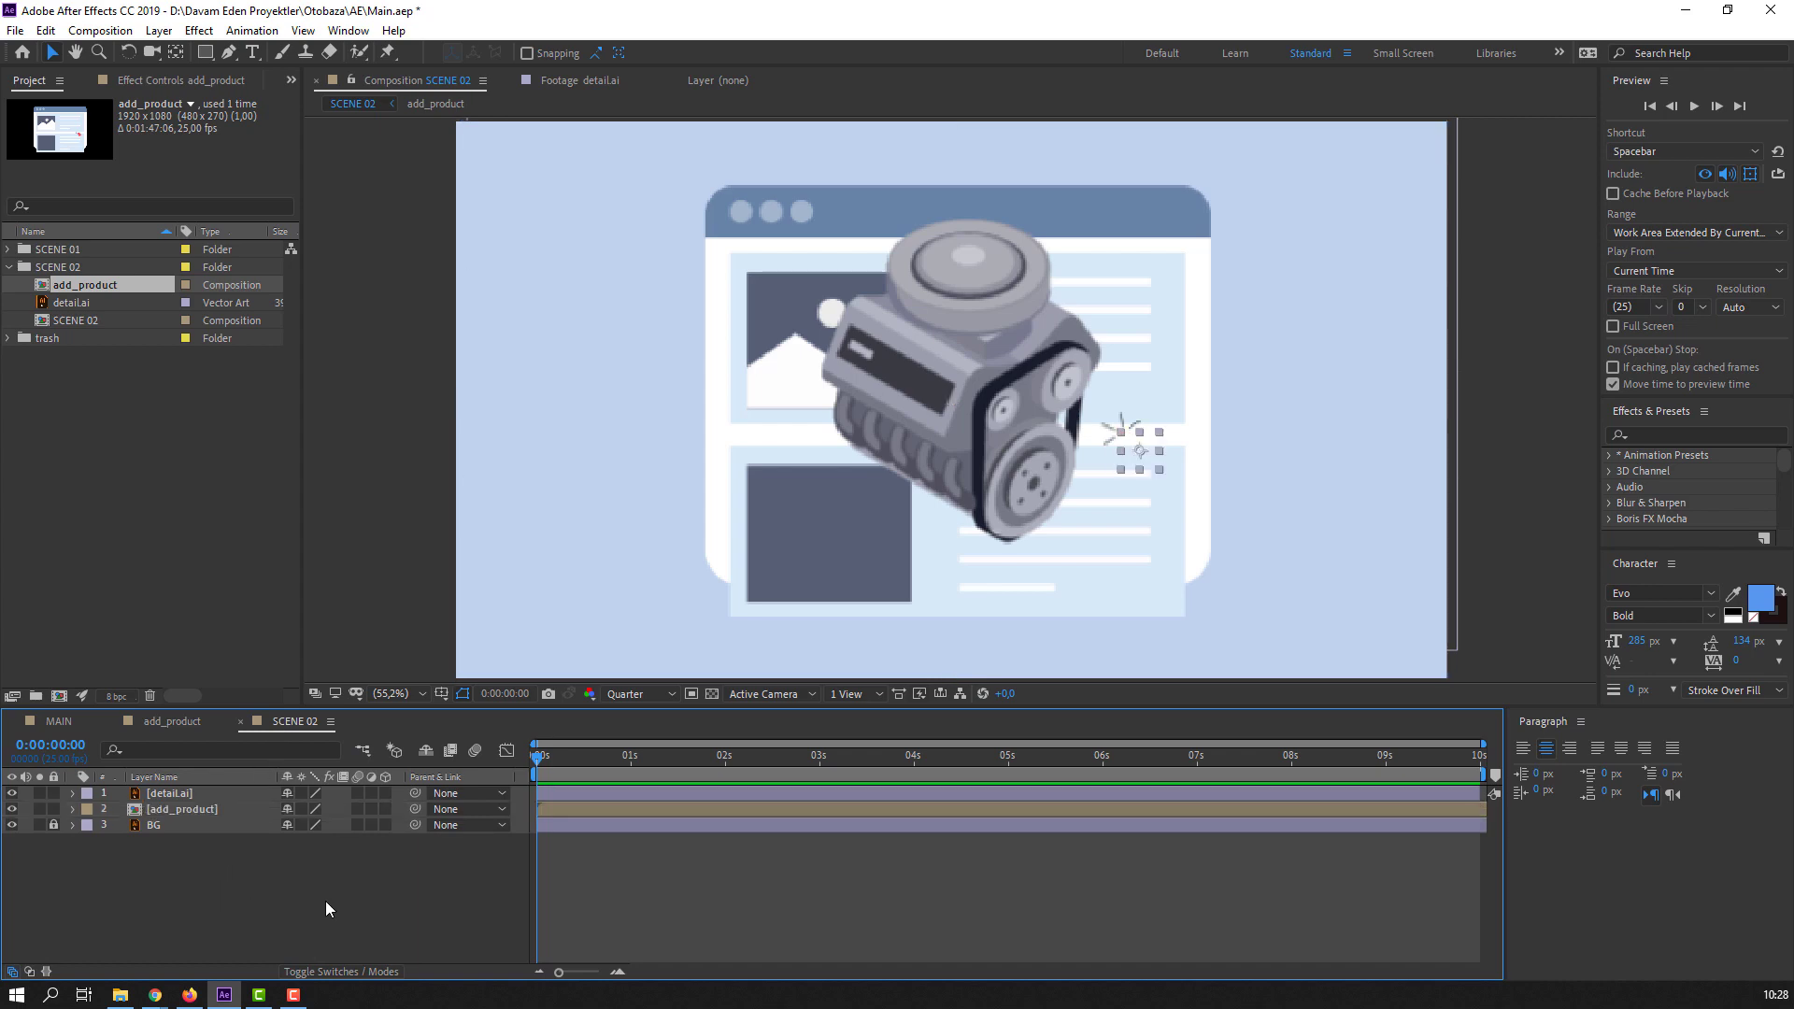
- Scale the mouse layer up to about 160% and set the preview to full resolution
{"action": "left_click", "coordinate": [186, 907]}
{"action": "left_click", "coordinate": [175, 795]}
{"action": "key", "text": "s"}
{"action": "left_click_drag", "start_coordinate": [326, 817], "coordinate": [504, 805]}
{"action": "left_click", "coordinate": [625, 695]}
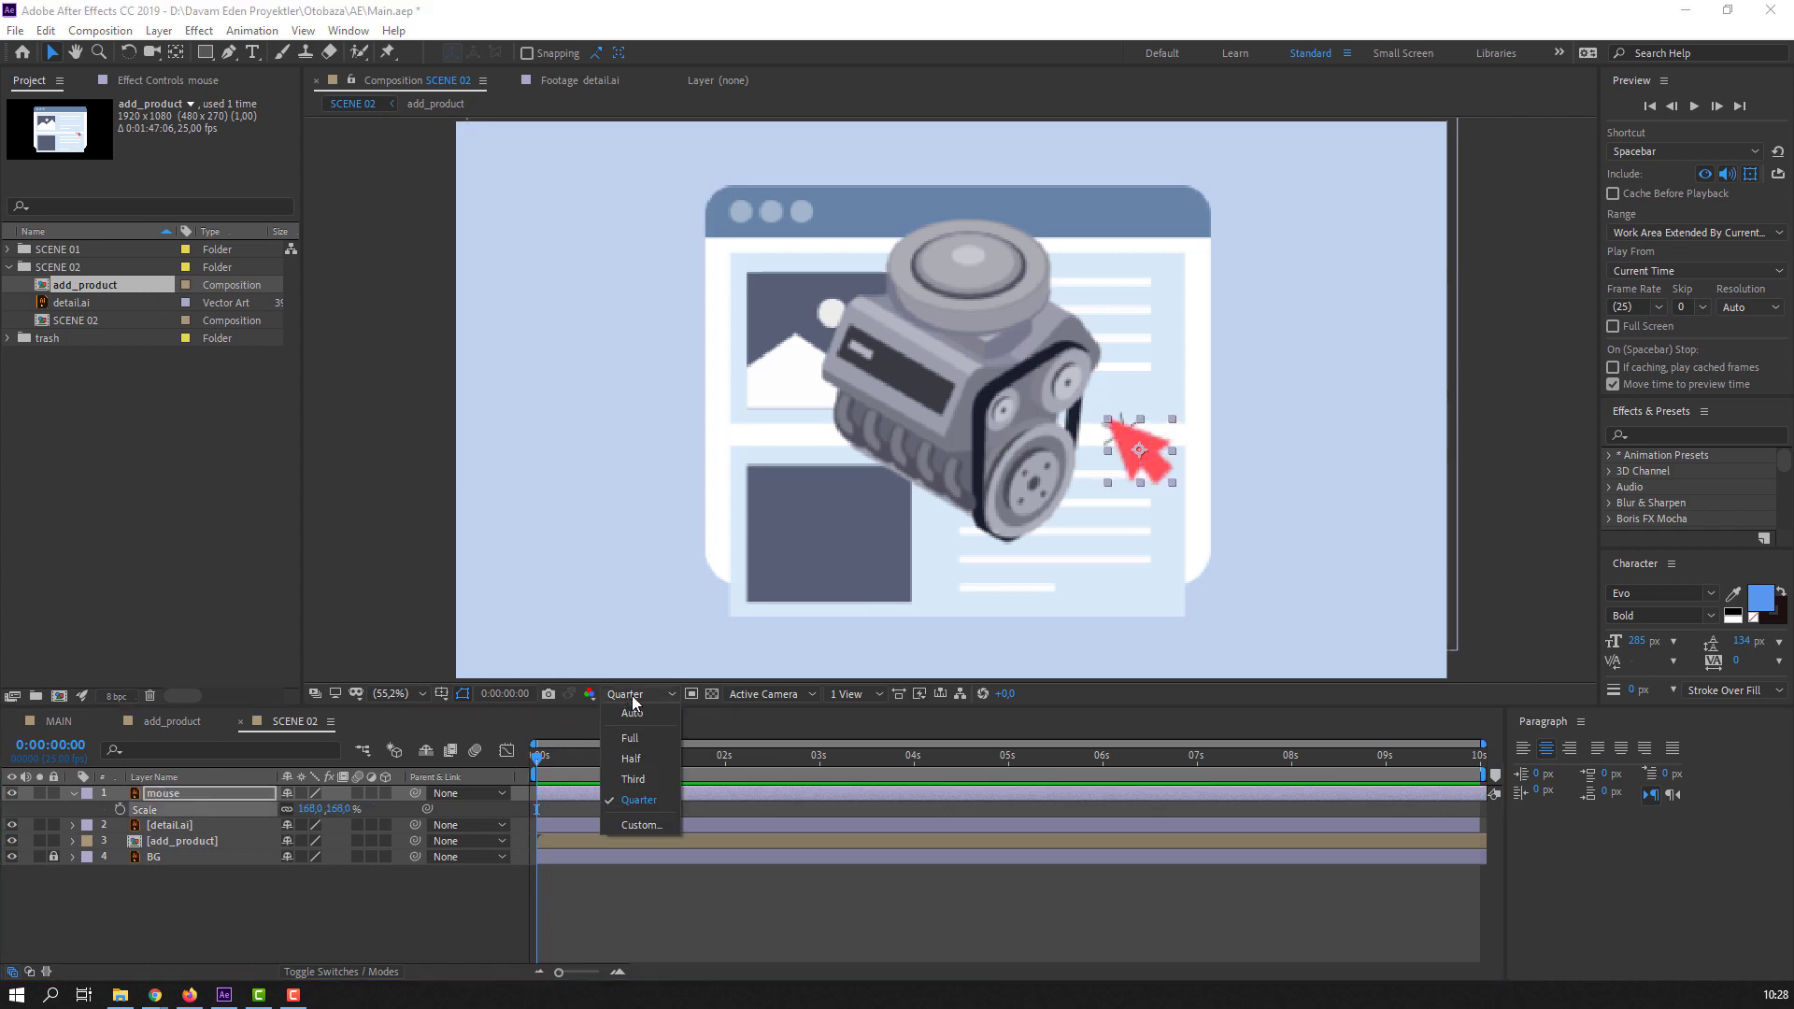
{"action": "left_click", "coordinate": [636, 740]}
{"action": "left_click", "coordinate": [411, 916]}
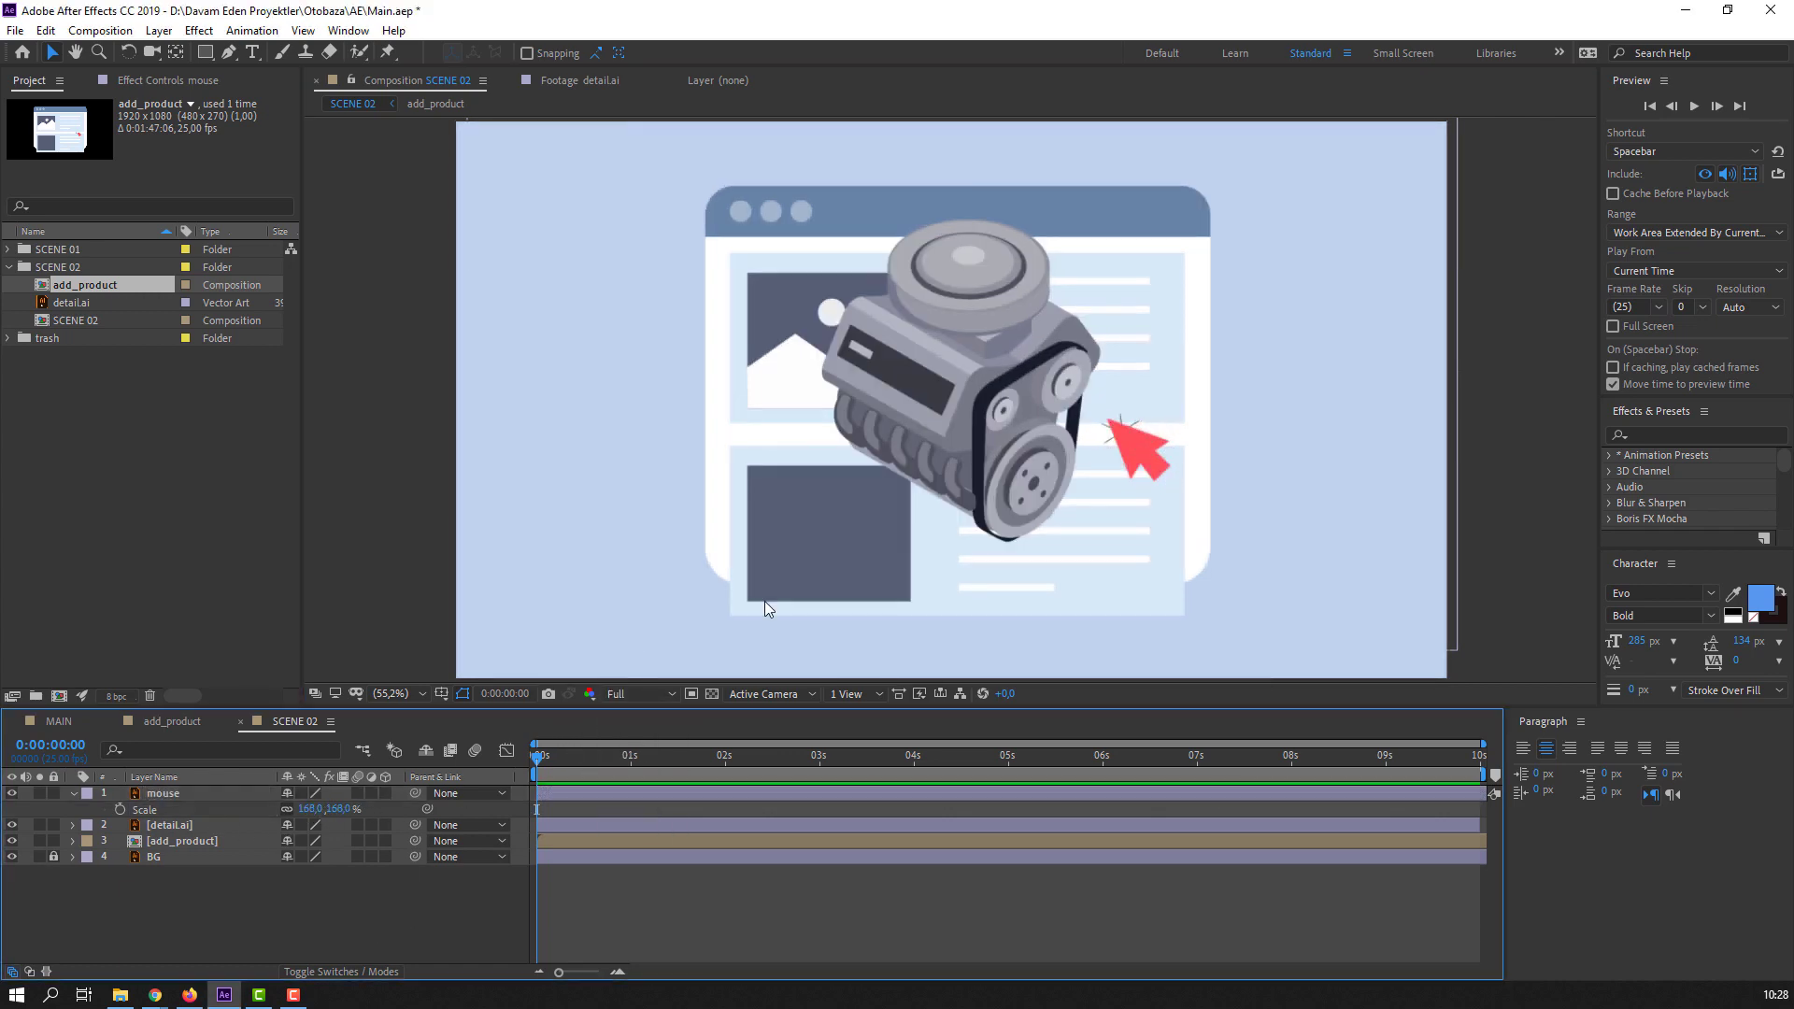
{"action": "left_click", "coordinate": [74, 793]}
- Push the add_product layer offscreen right to position 2606,540
{"action": "left_click", "coordinate": [181, 824]}
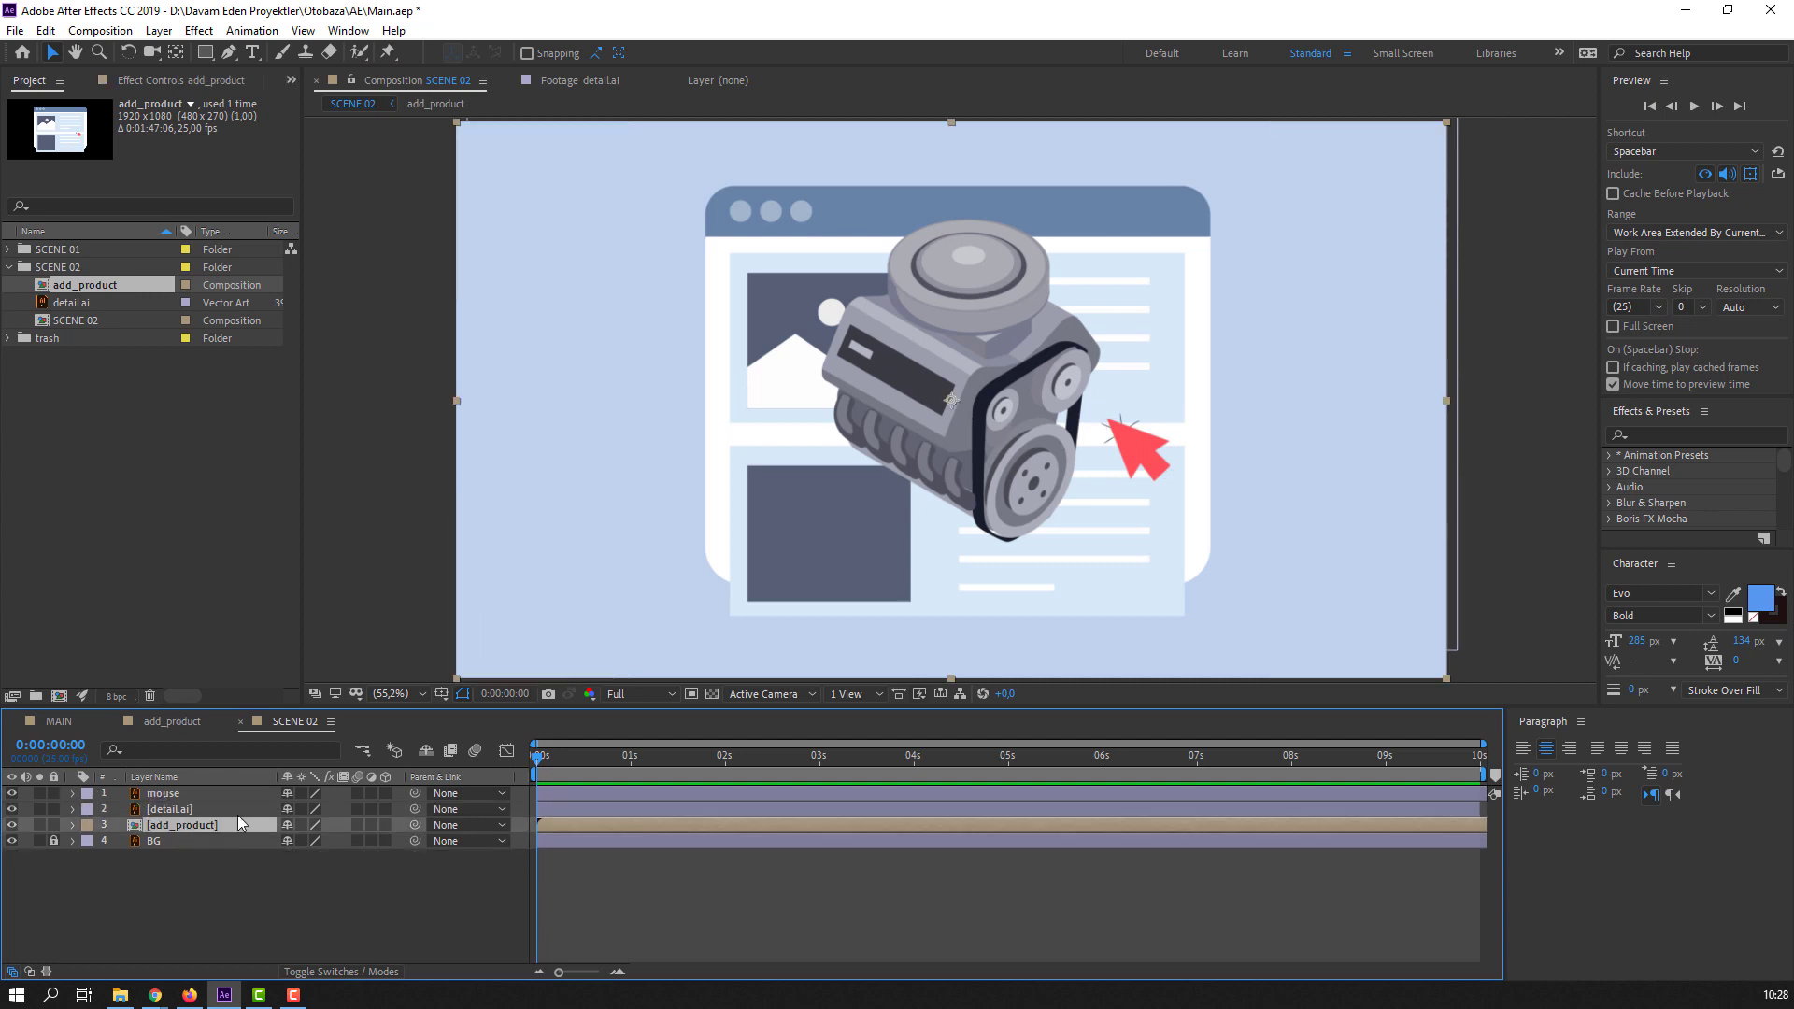
{"action": "key", "text": "p"}
{"action": "left_click_drag", "start_coordinate": [295, 842], "coordinate": [1023, 804]}
{"action": "scroll", "coordinate": [1029, 443], "scroll_direction": "down", "scroll_amount": 1}
{"action": "key", "text": "comma"}
{"action": "key", "text": "comma"}
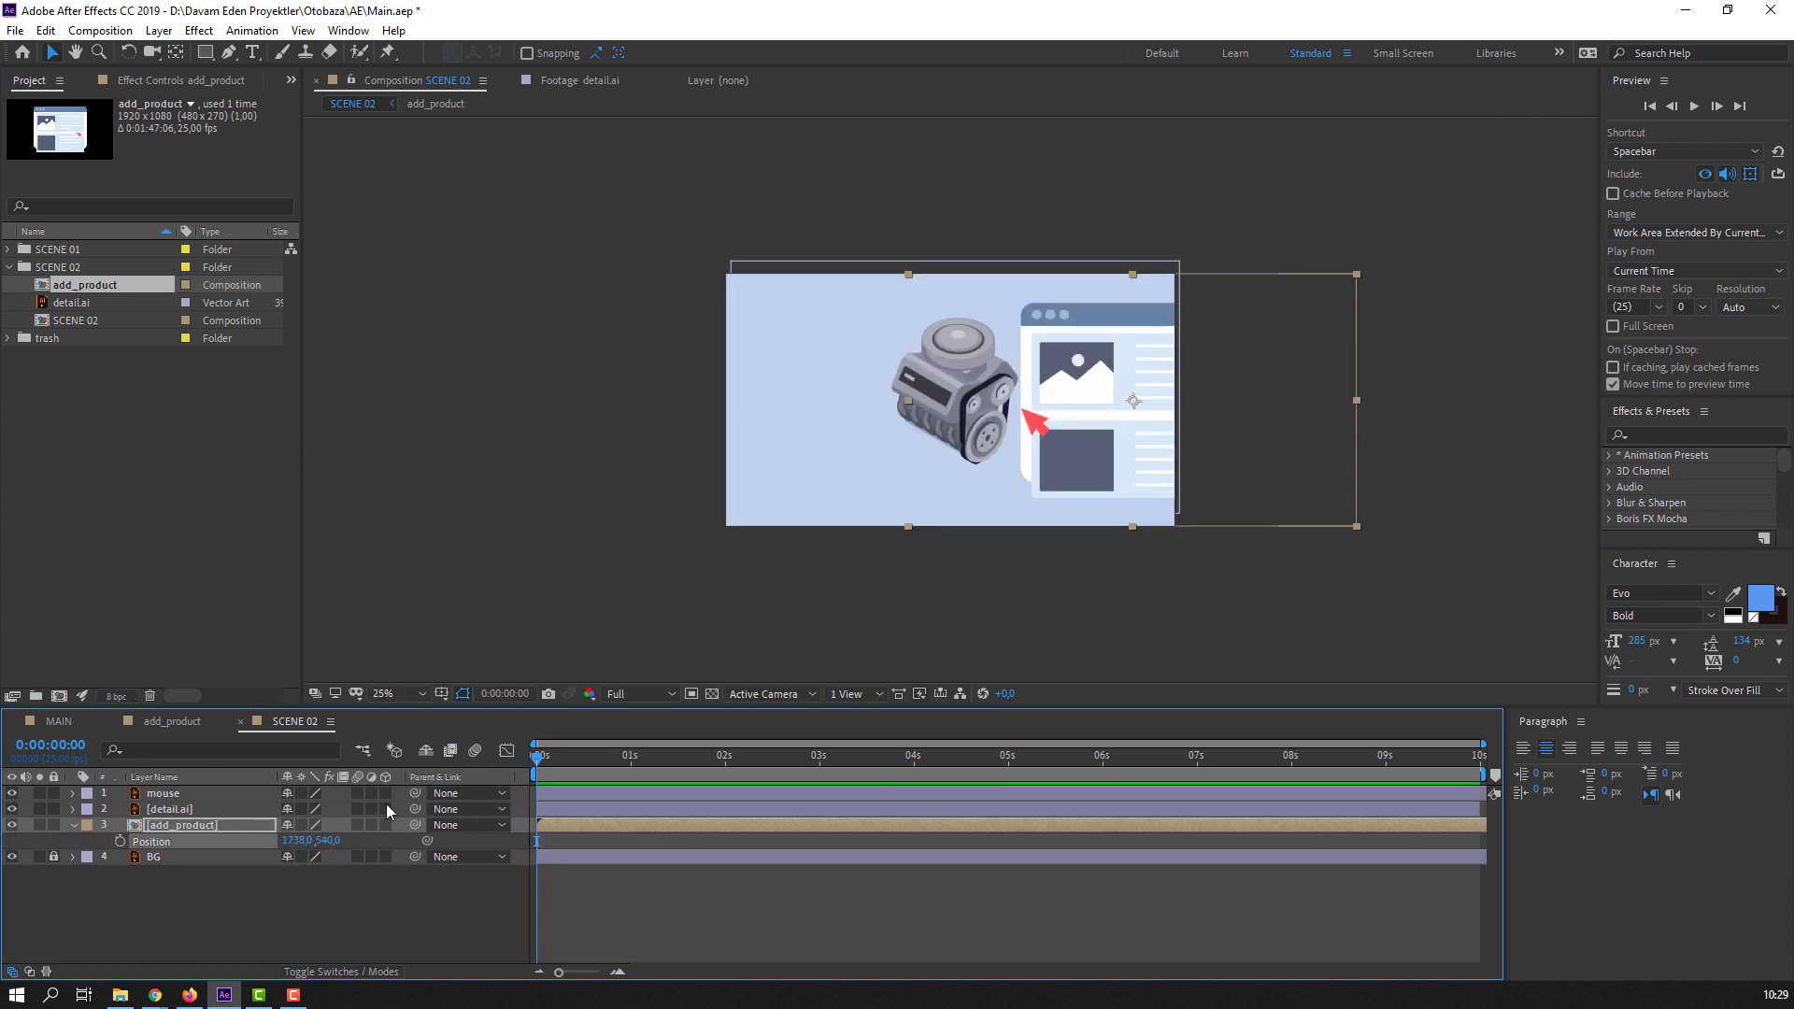
{"action": "left_click_drag", "start_coordinate": [299, 840], "coordinate": [1106, 794]}
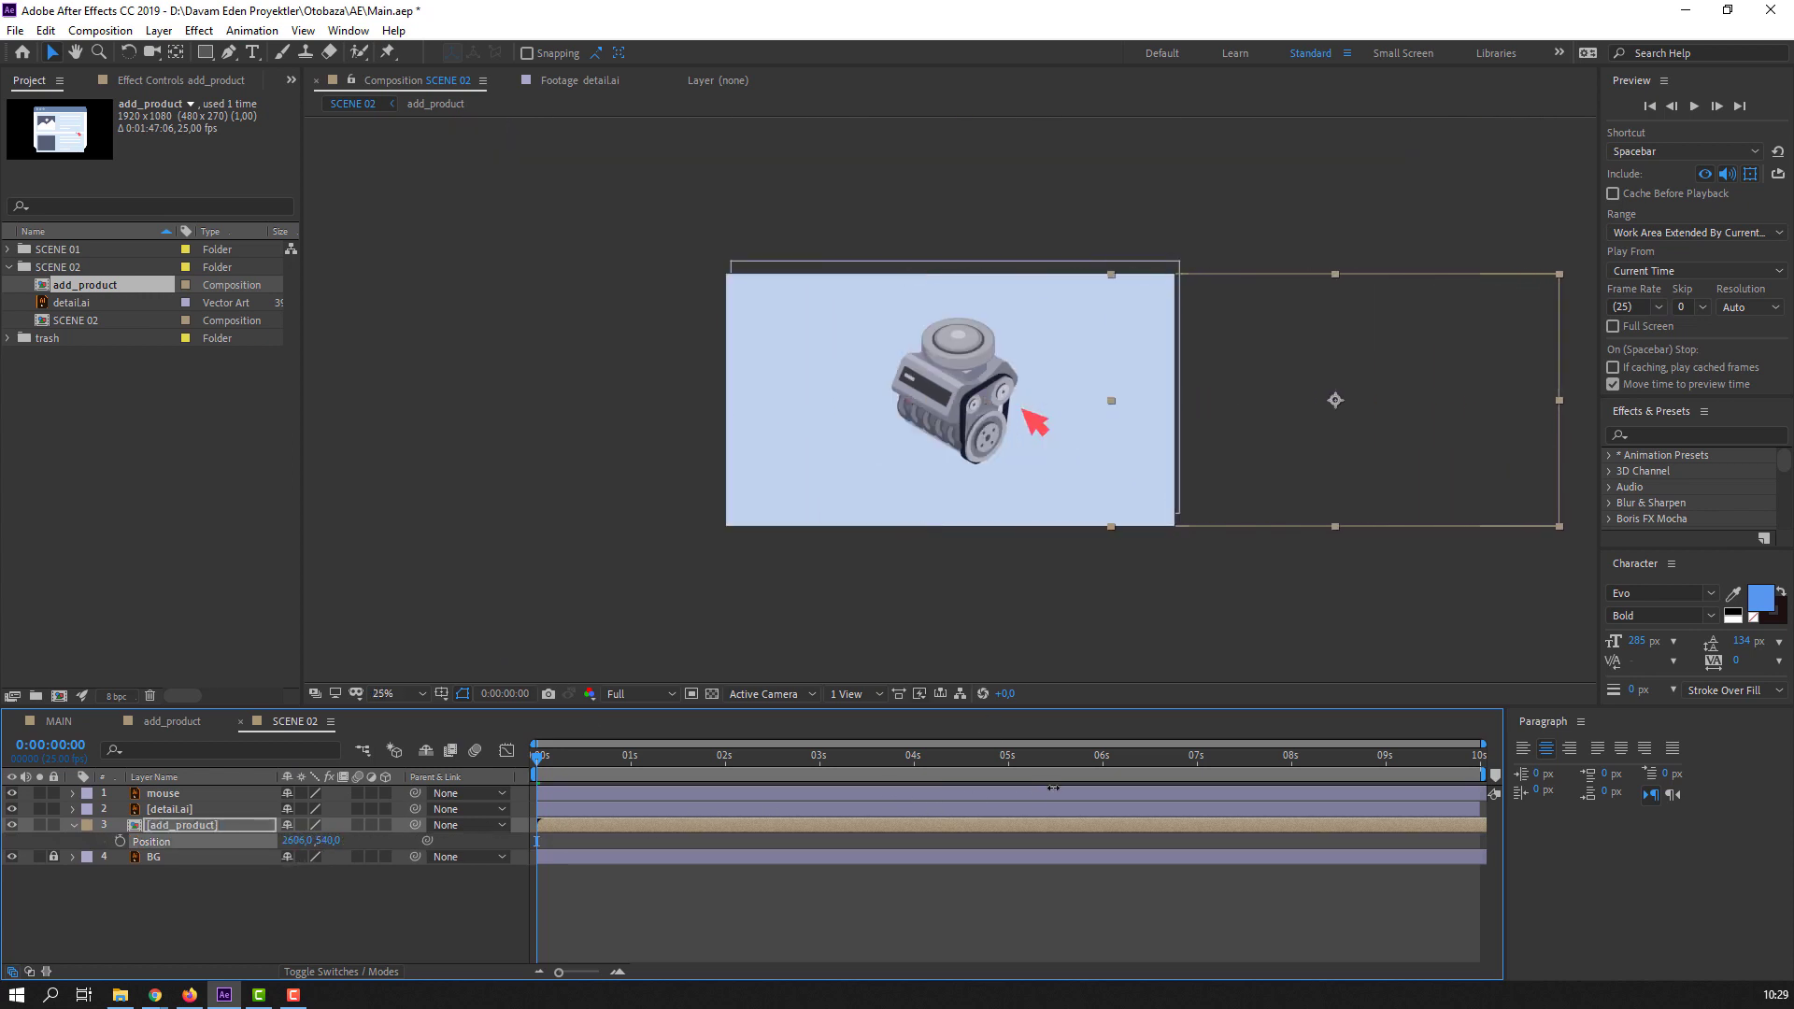
{"action": "left_click", "coordinate": [340, 874]}
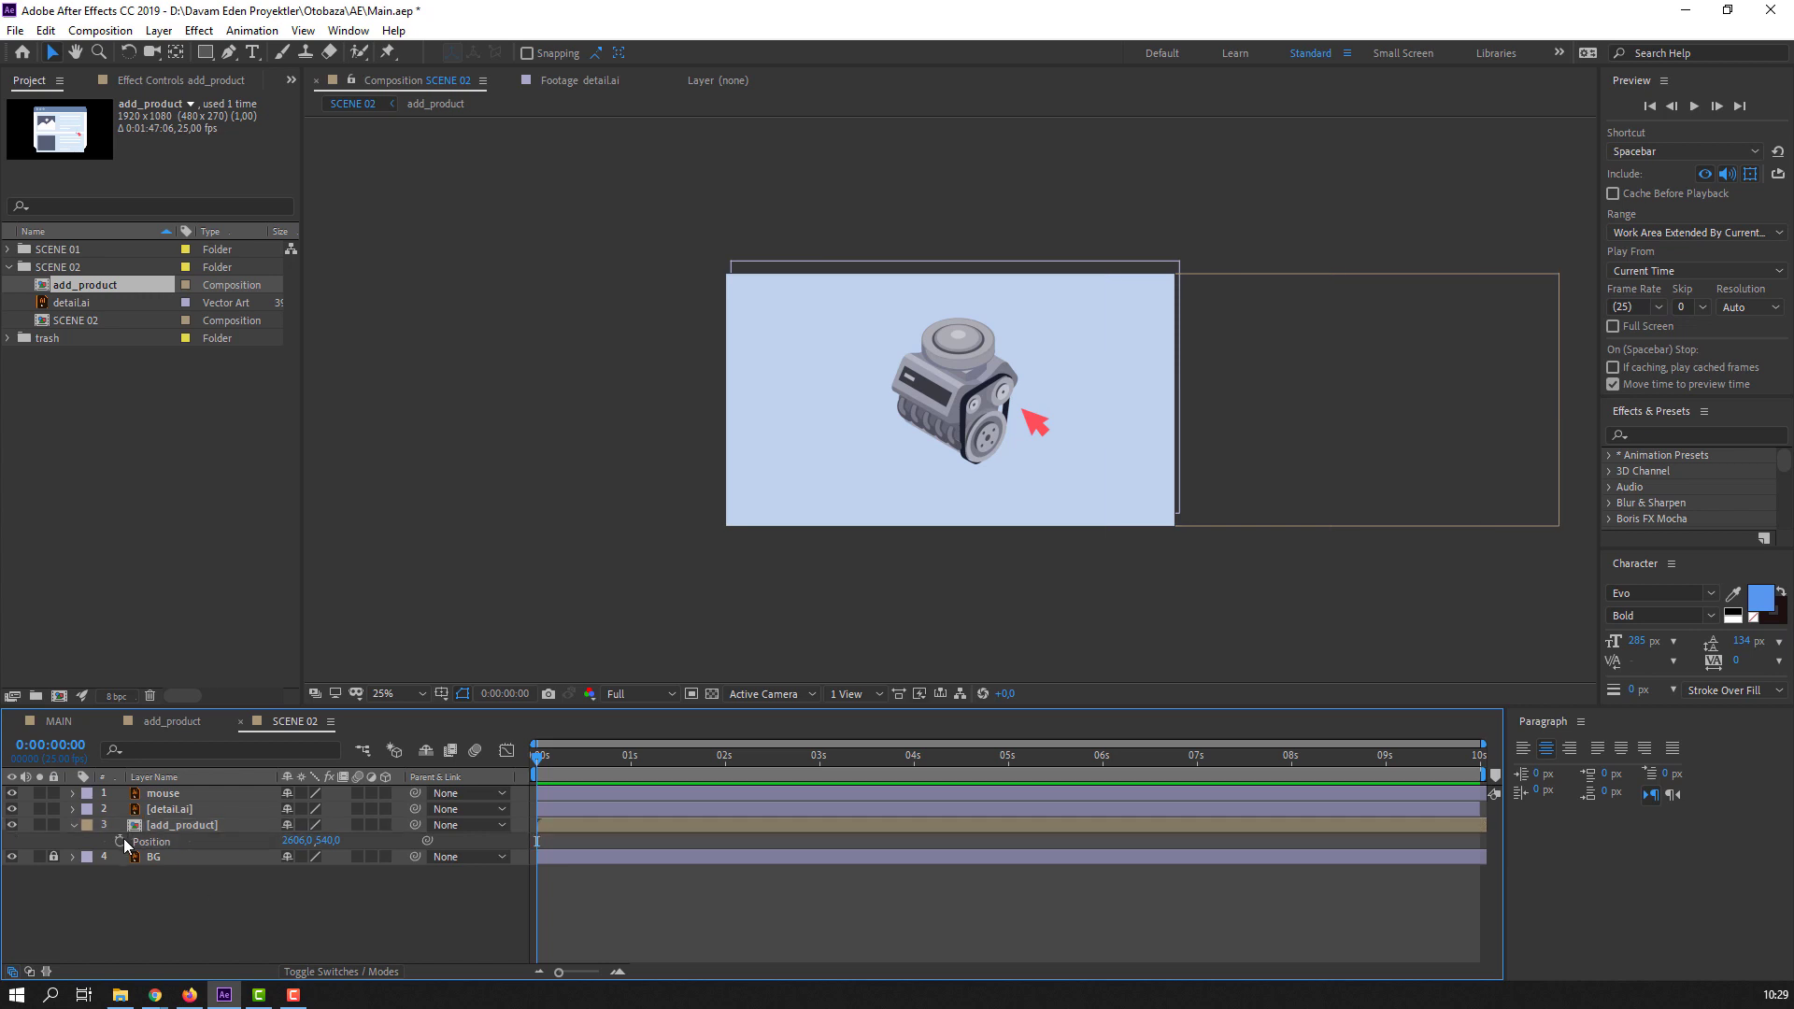
{"action": "left_click", "coordinate": [73, 826]}
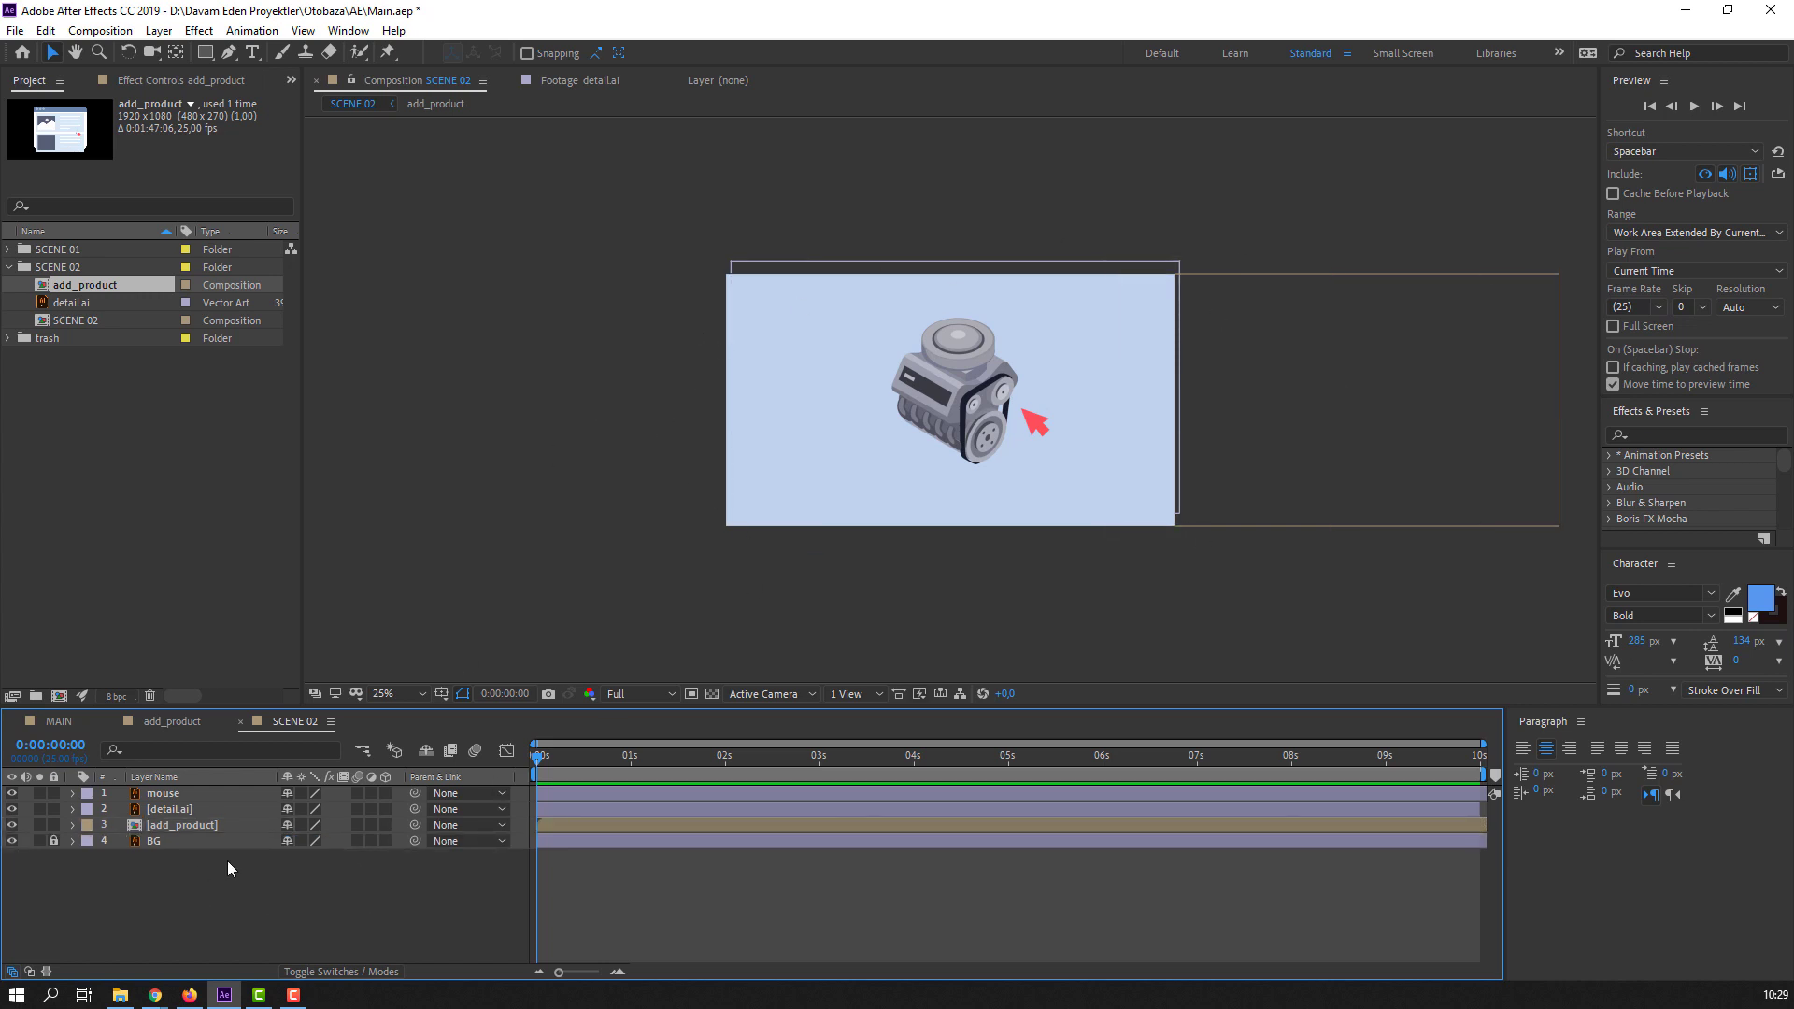
- Add a new Null Object layer and name it CONTROLLER
{"action": "right_click", "coordinate": [176, 893]}
{"action": "mouse_move", "coordinate": [295, 699]}
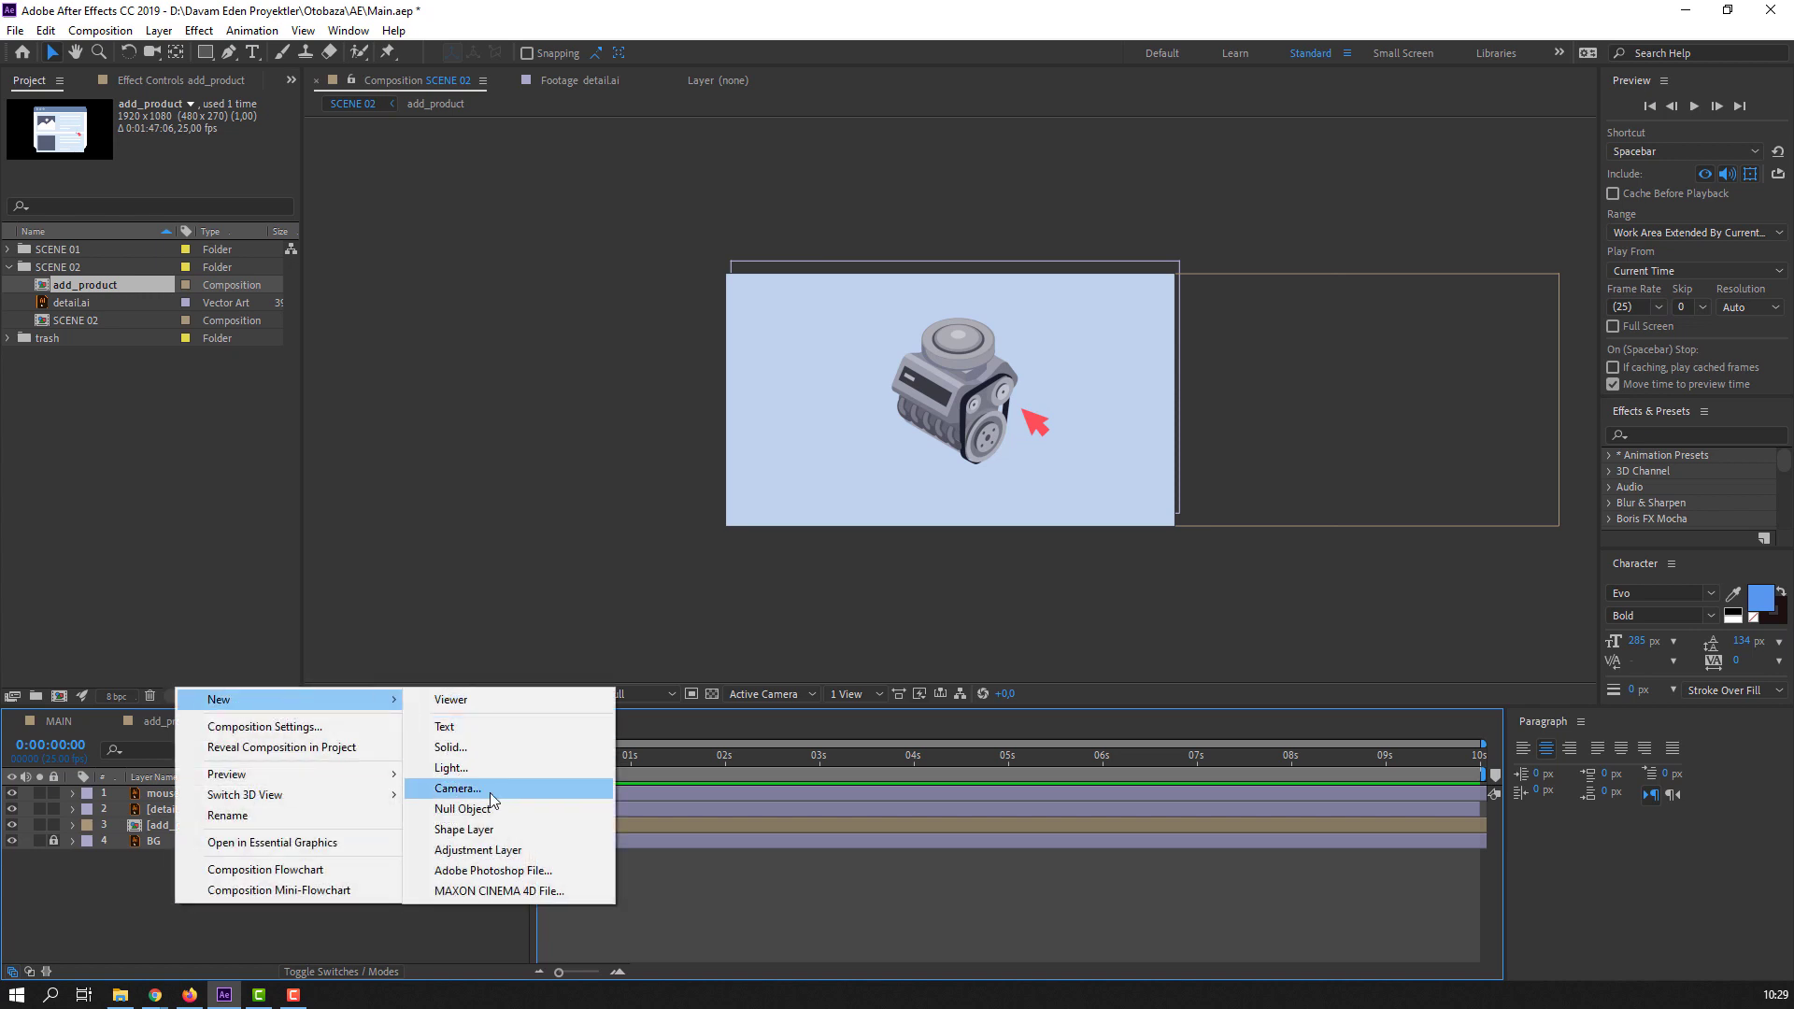
{"action": "left_click", "coordinate": [474, 811]}
{"action": "key", "text": "Return"}
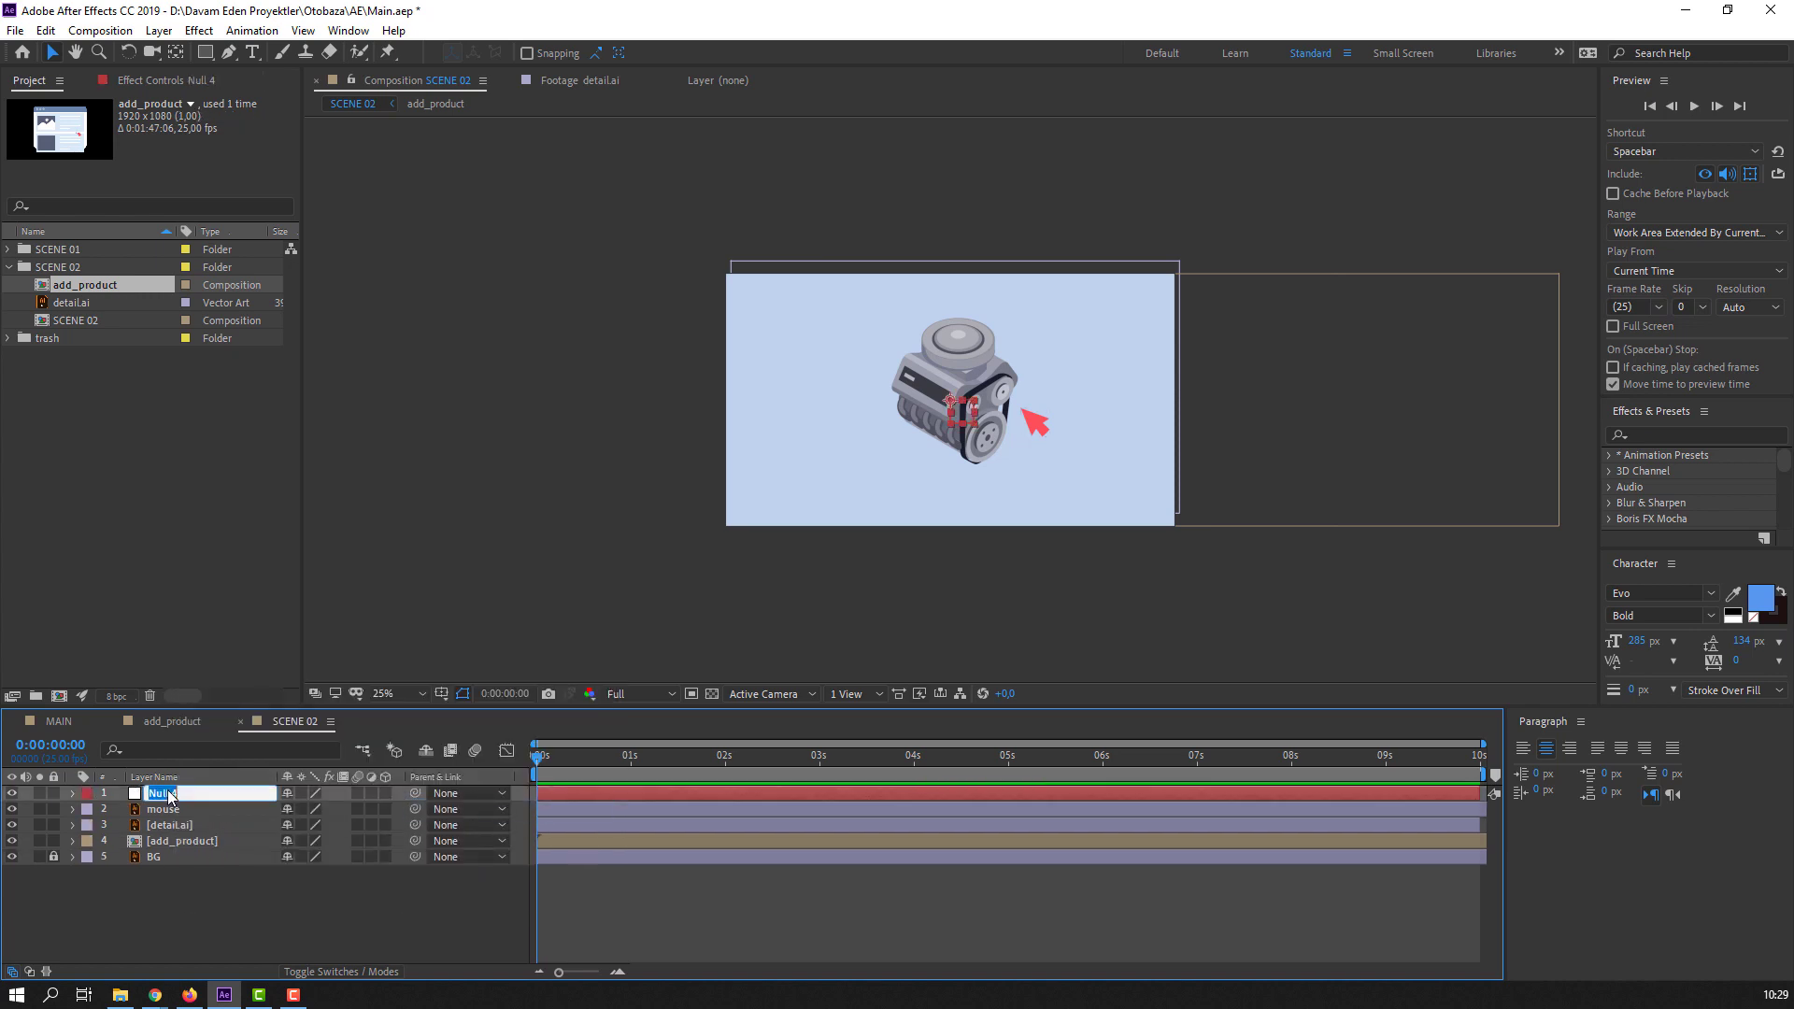
{"action": "type", "text": "CONTROLLER"}
{"action": "left_click", "coordinate": [230, 873]}
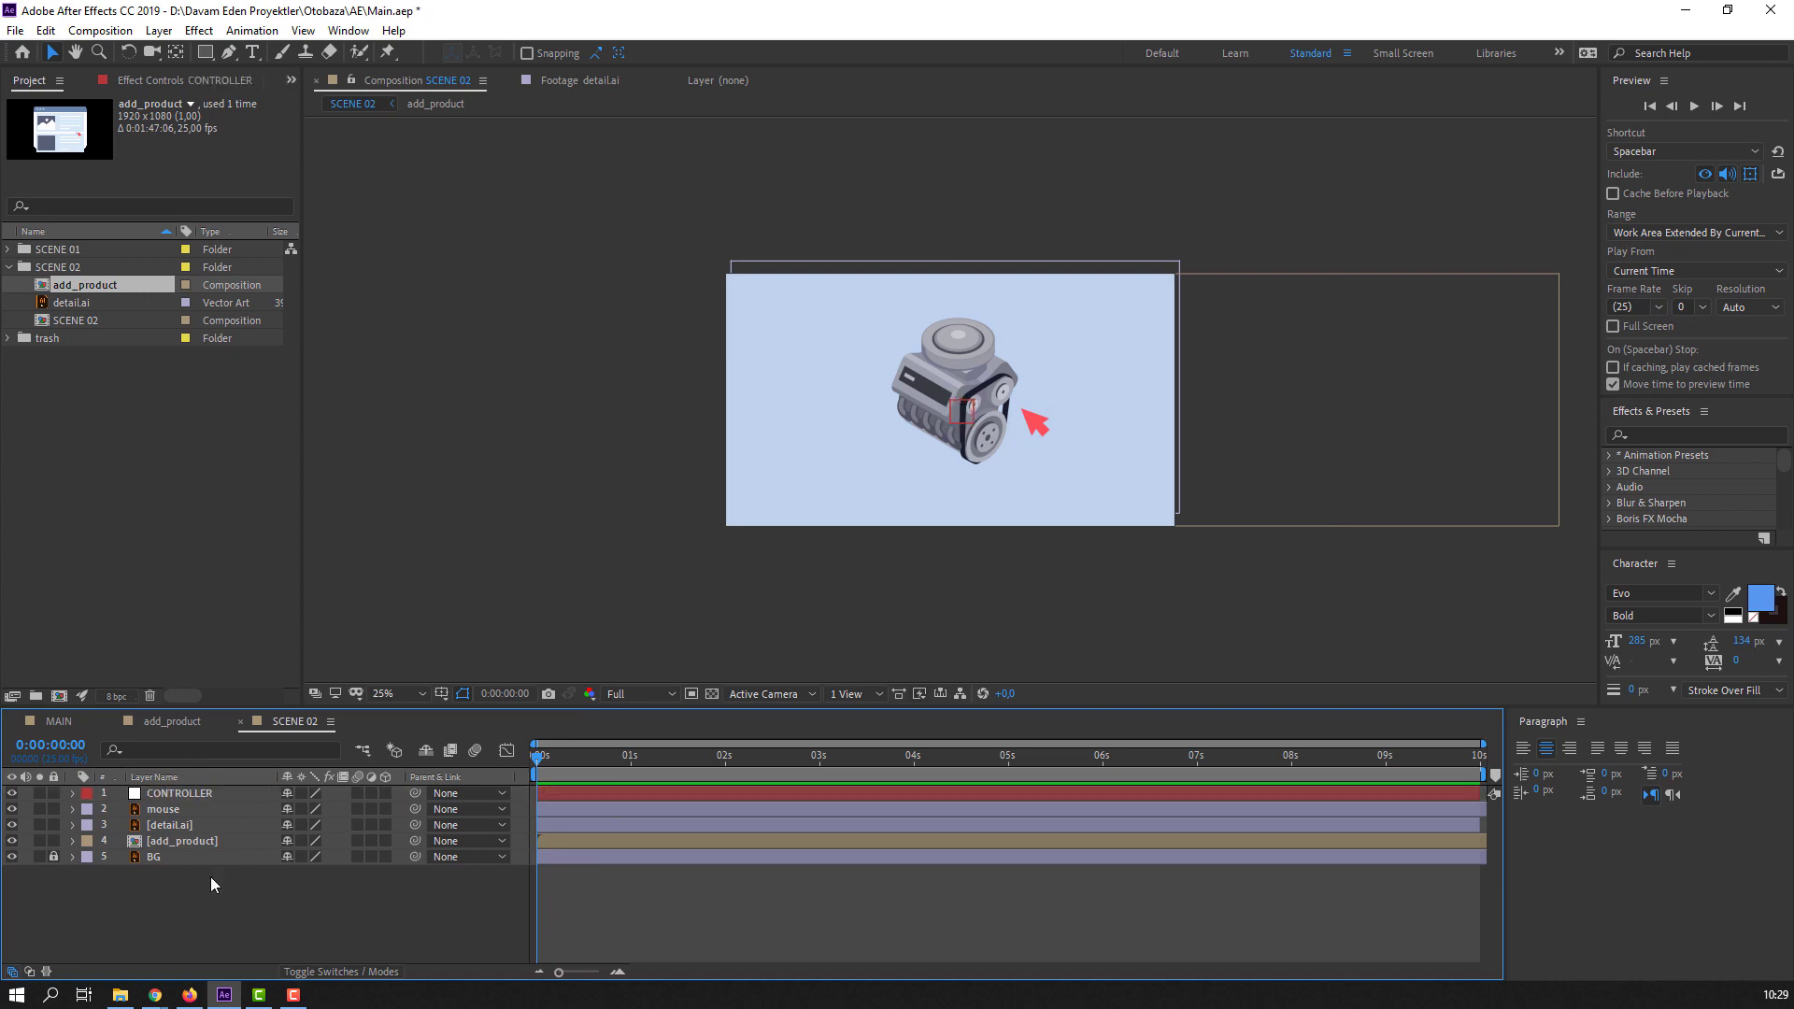
{"action": "left_click", "coordinate": [191, 796]}
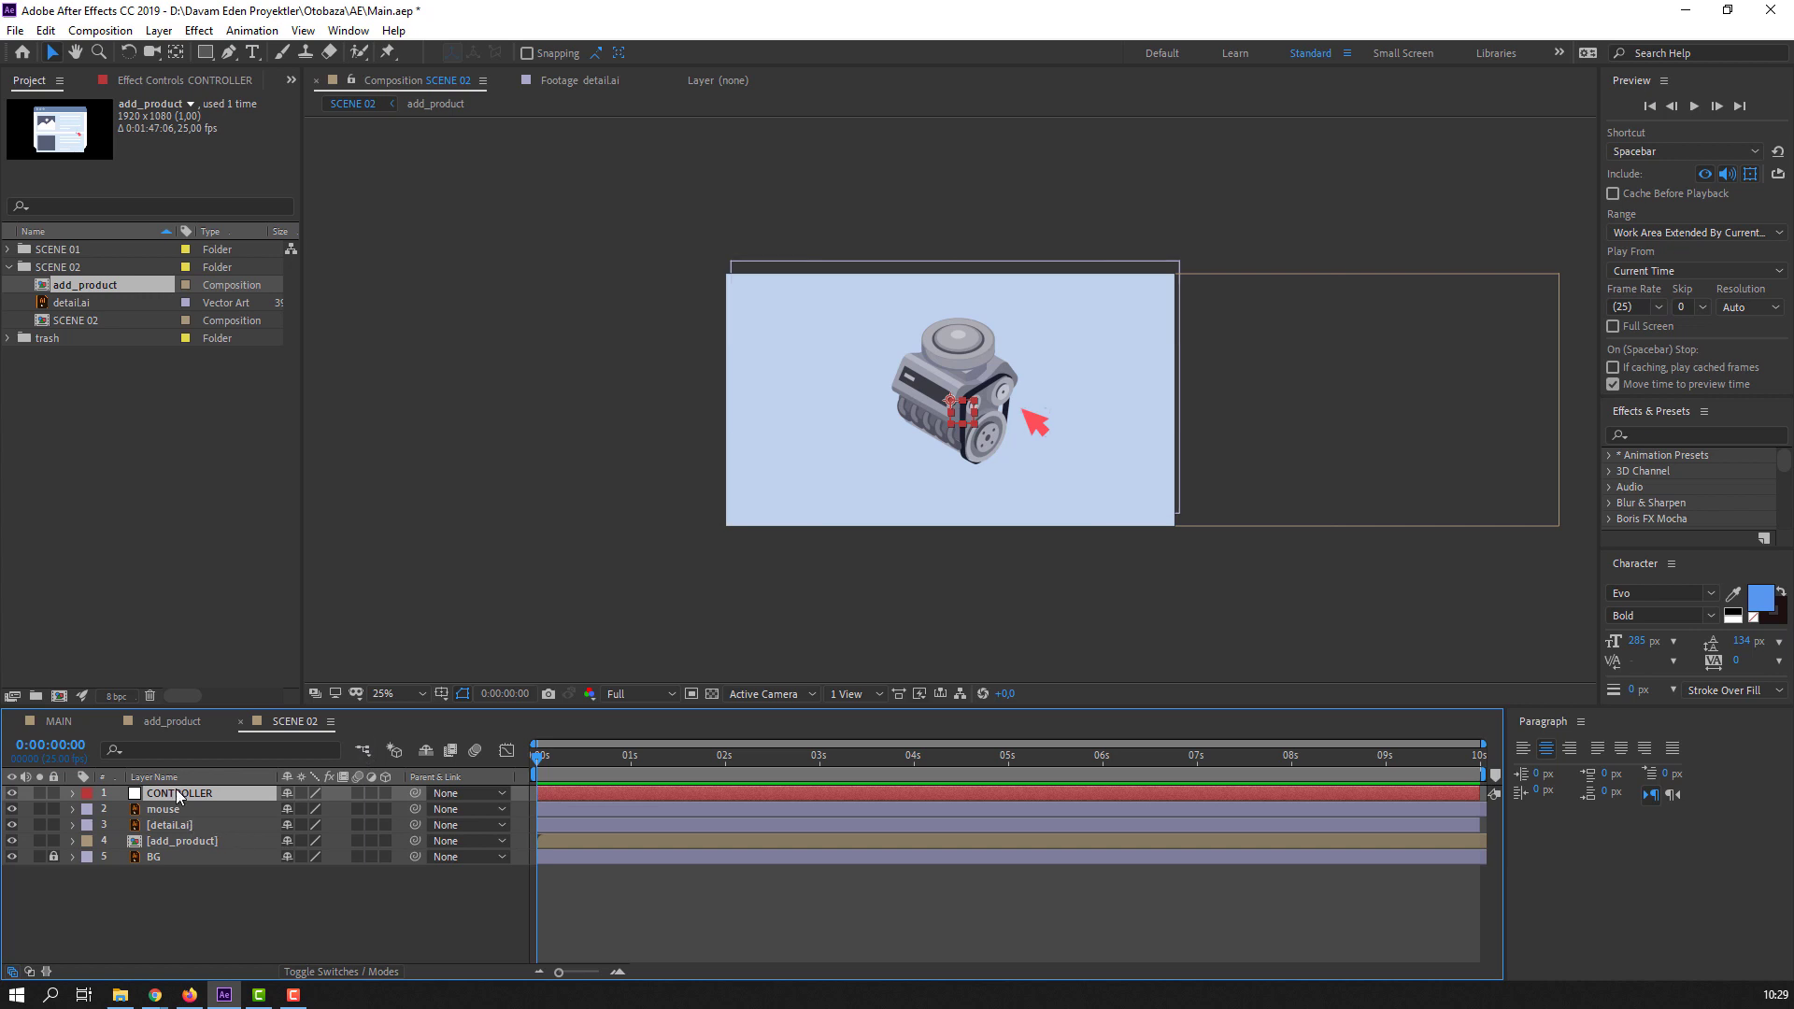
- Parent detail.ai and add_product to CONTROLLER and show CONTROLLER's Position
{"action": "left_click", "coordinate": [170, 843]}
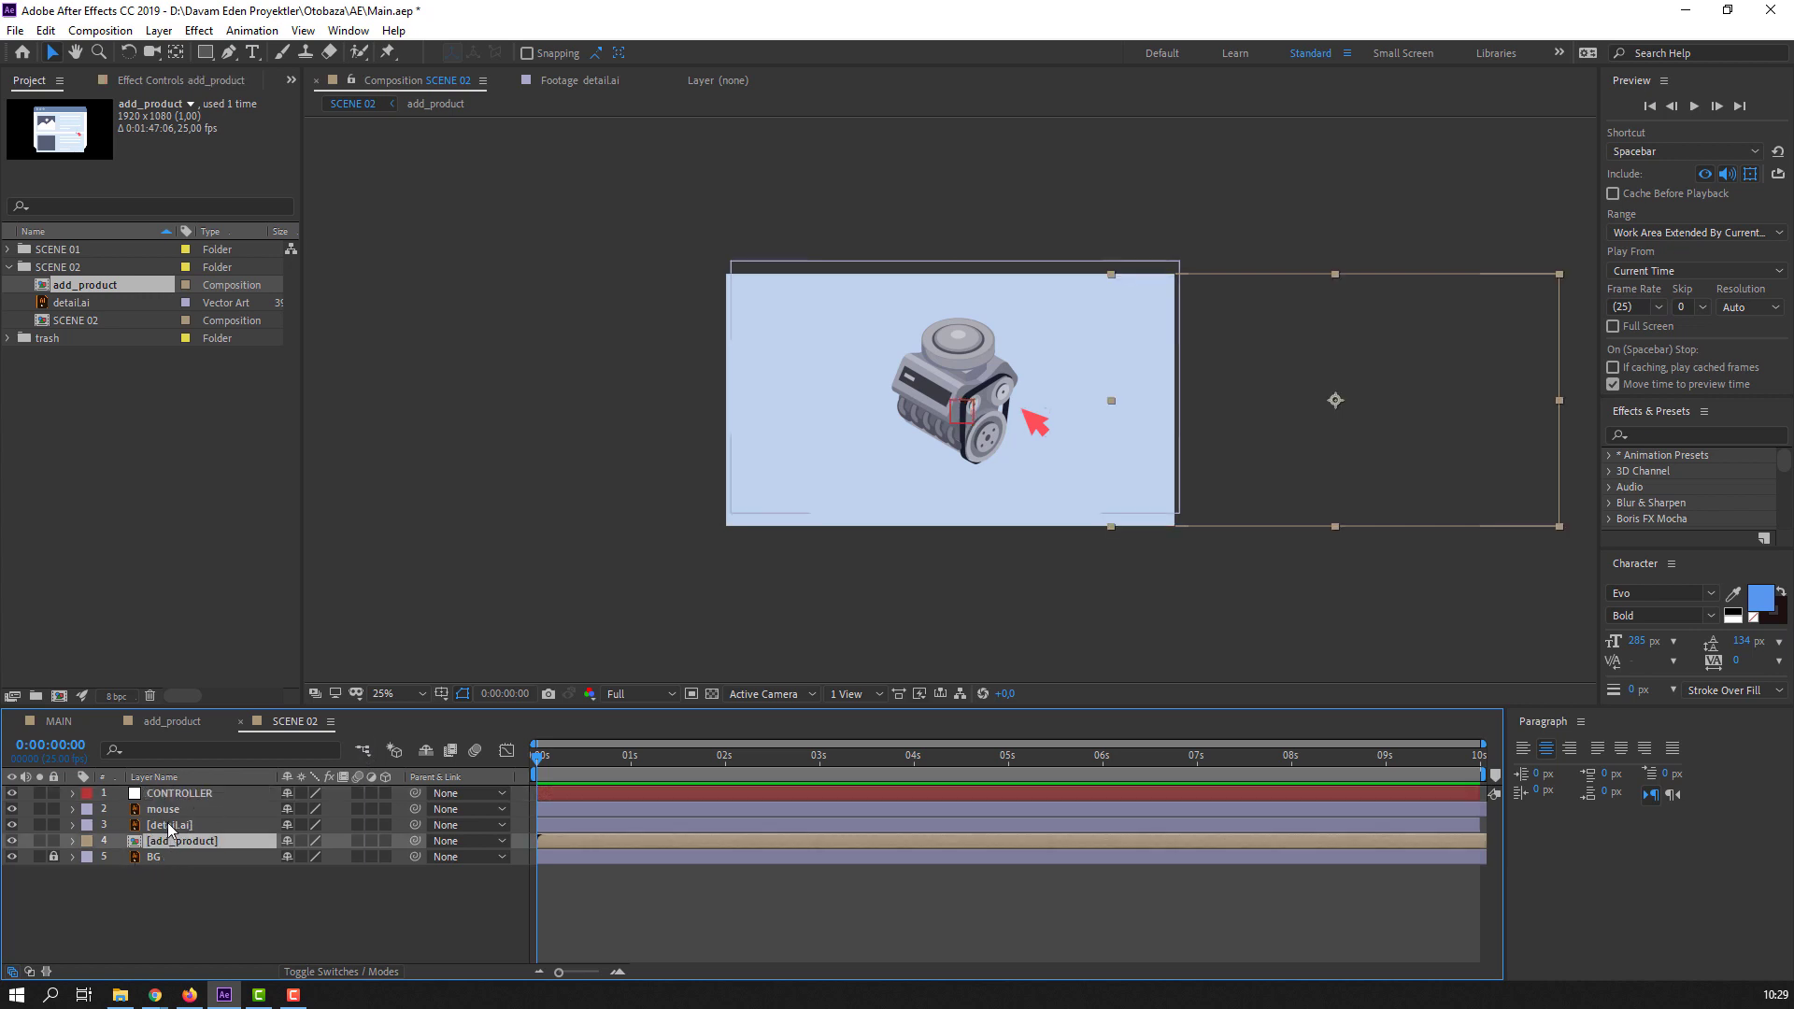
{"action": "left_click", "coordinate": [171, 826], "text": "shift"}
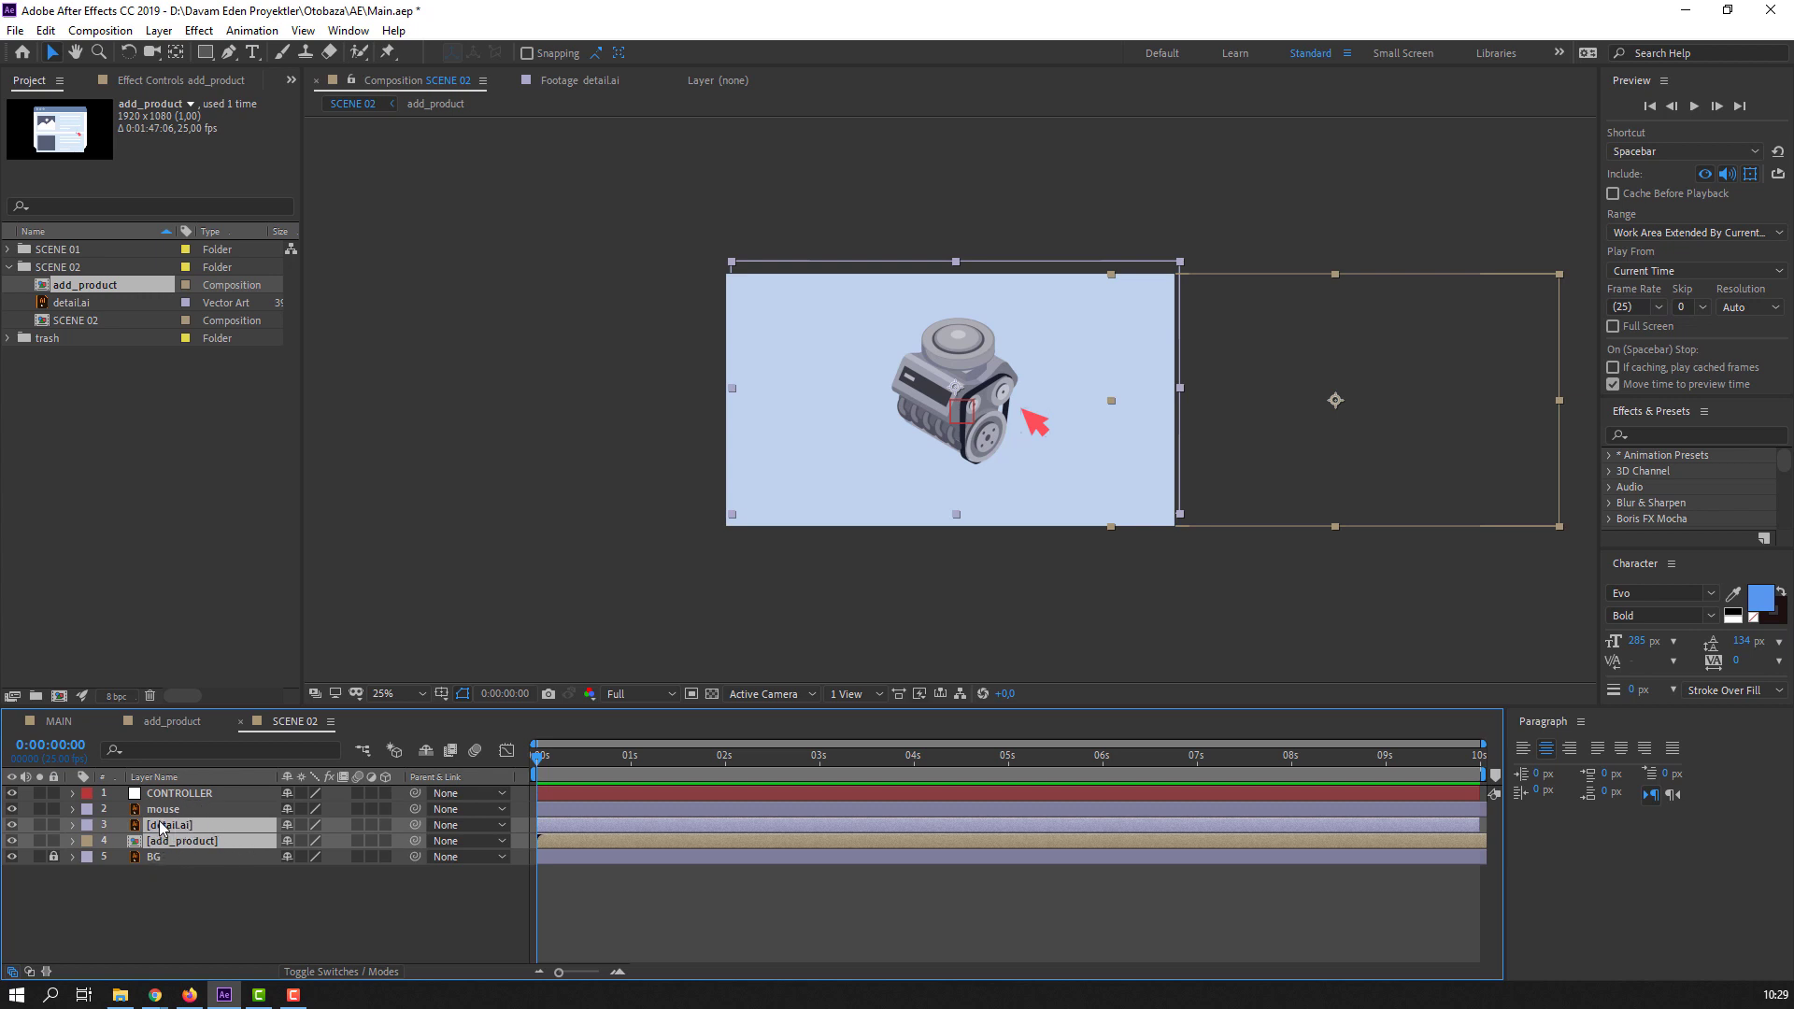
{"action": "left_click_drag", "start_coordinate": [415, 841], "coordinate": [183, 795]}
{"action": "left_click", "coordinate": [211, 952]}
{"action": "left_click", "coordinate": [178, 794]}
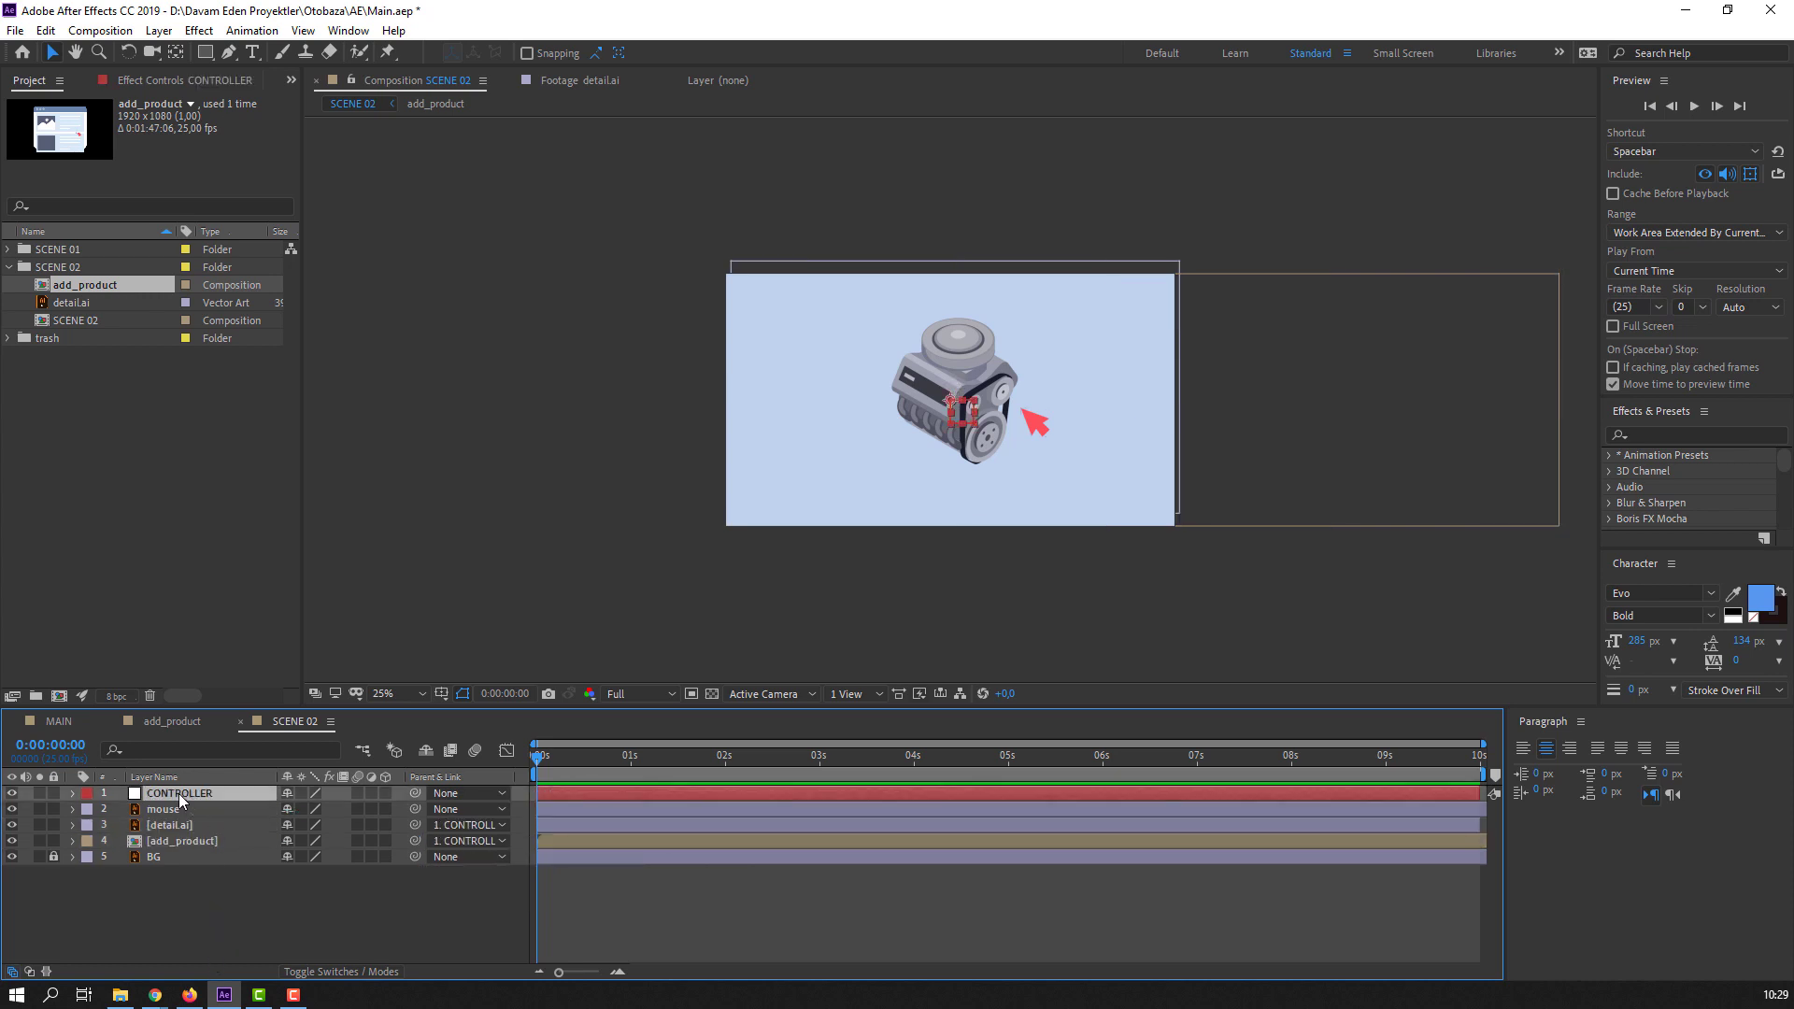
{"action": "key", "text": "p"}
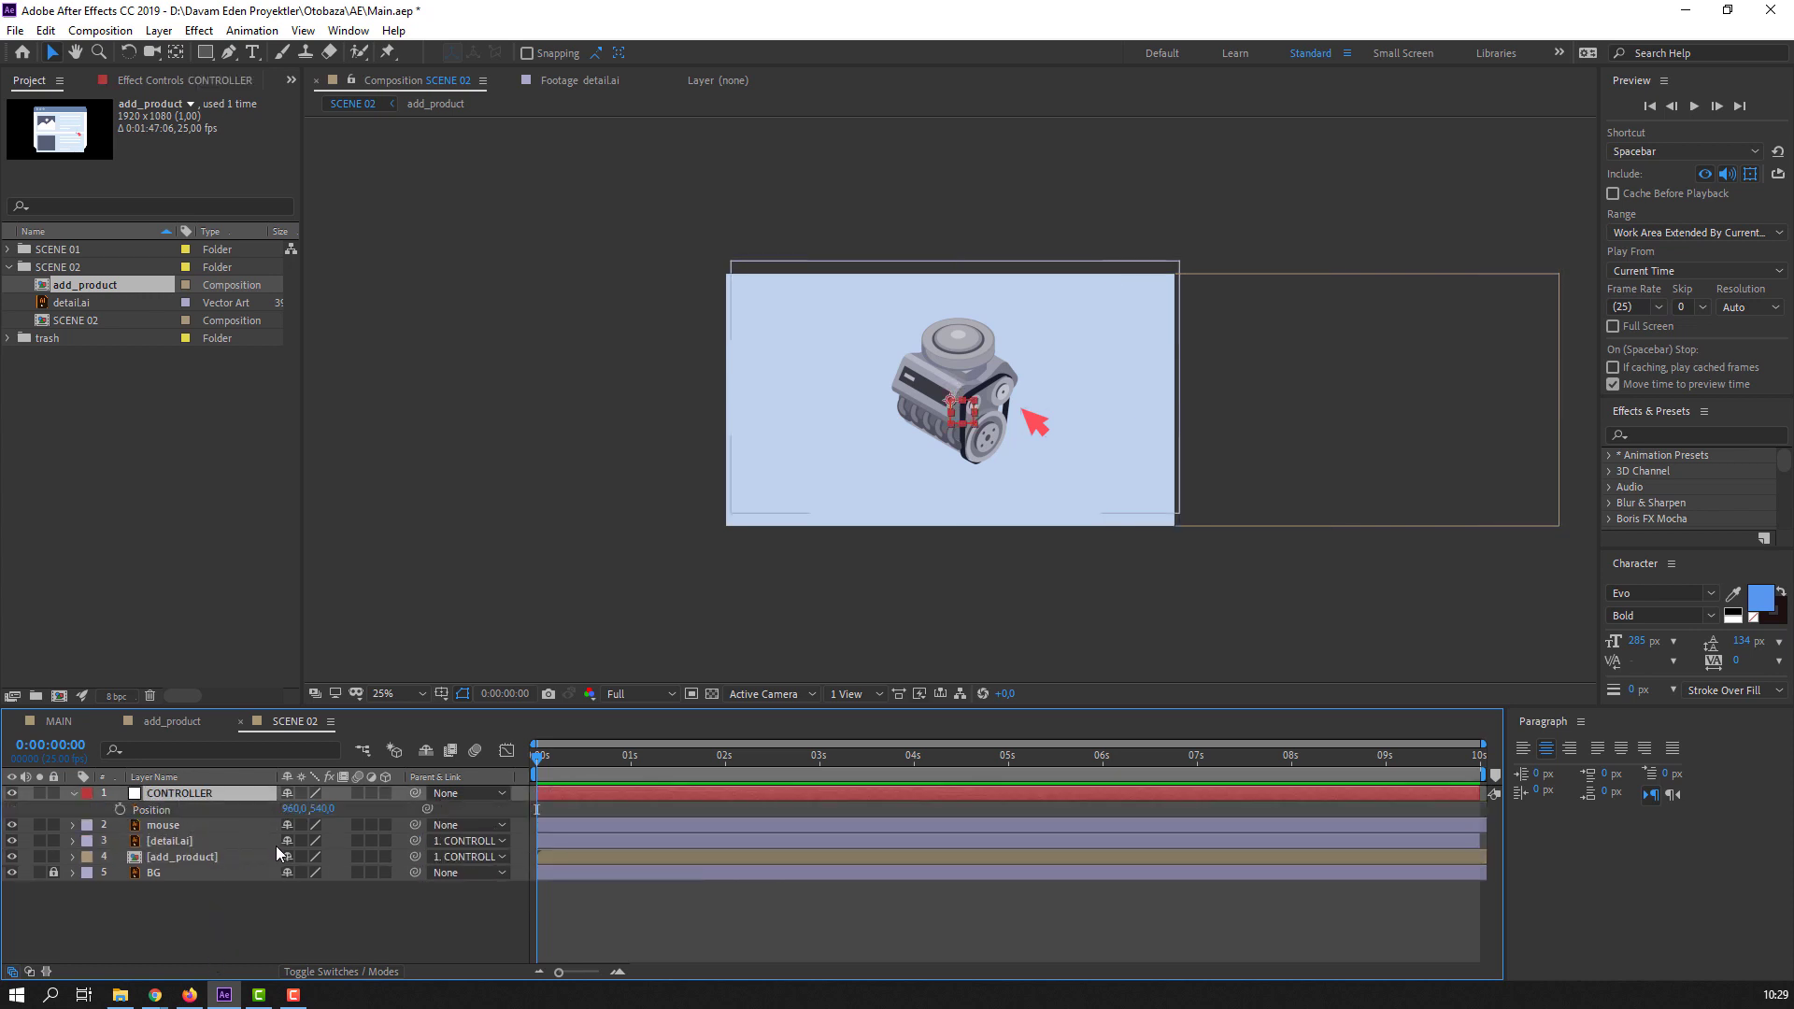
- Keyframe CONTROLLER's Position from 2190,540 at 0s to 1040,540 at 1s and preview
{"action": "left_click_drag", "start_coordinate": [291, 810], "coordinate": [1501, 771]}
{"action": "left_click", "coordinate": [120, 810]}
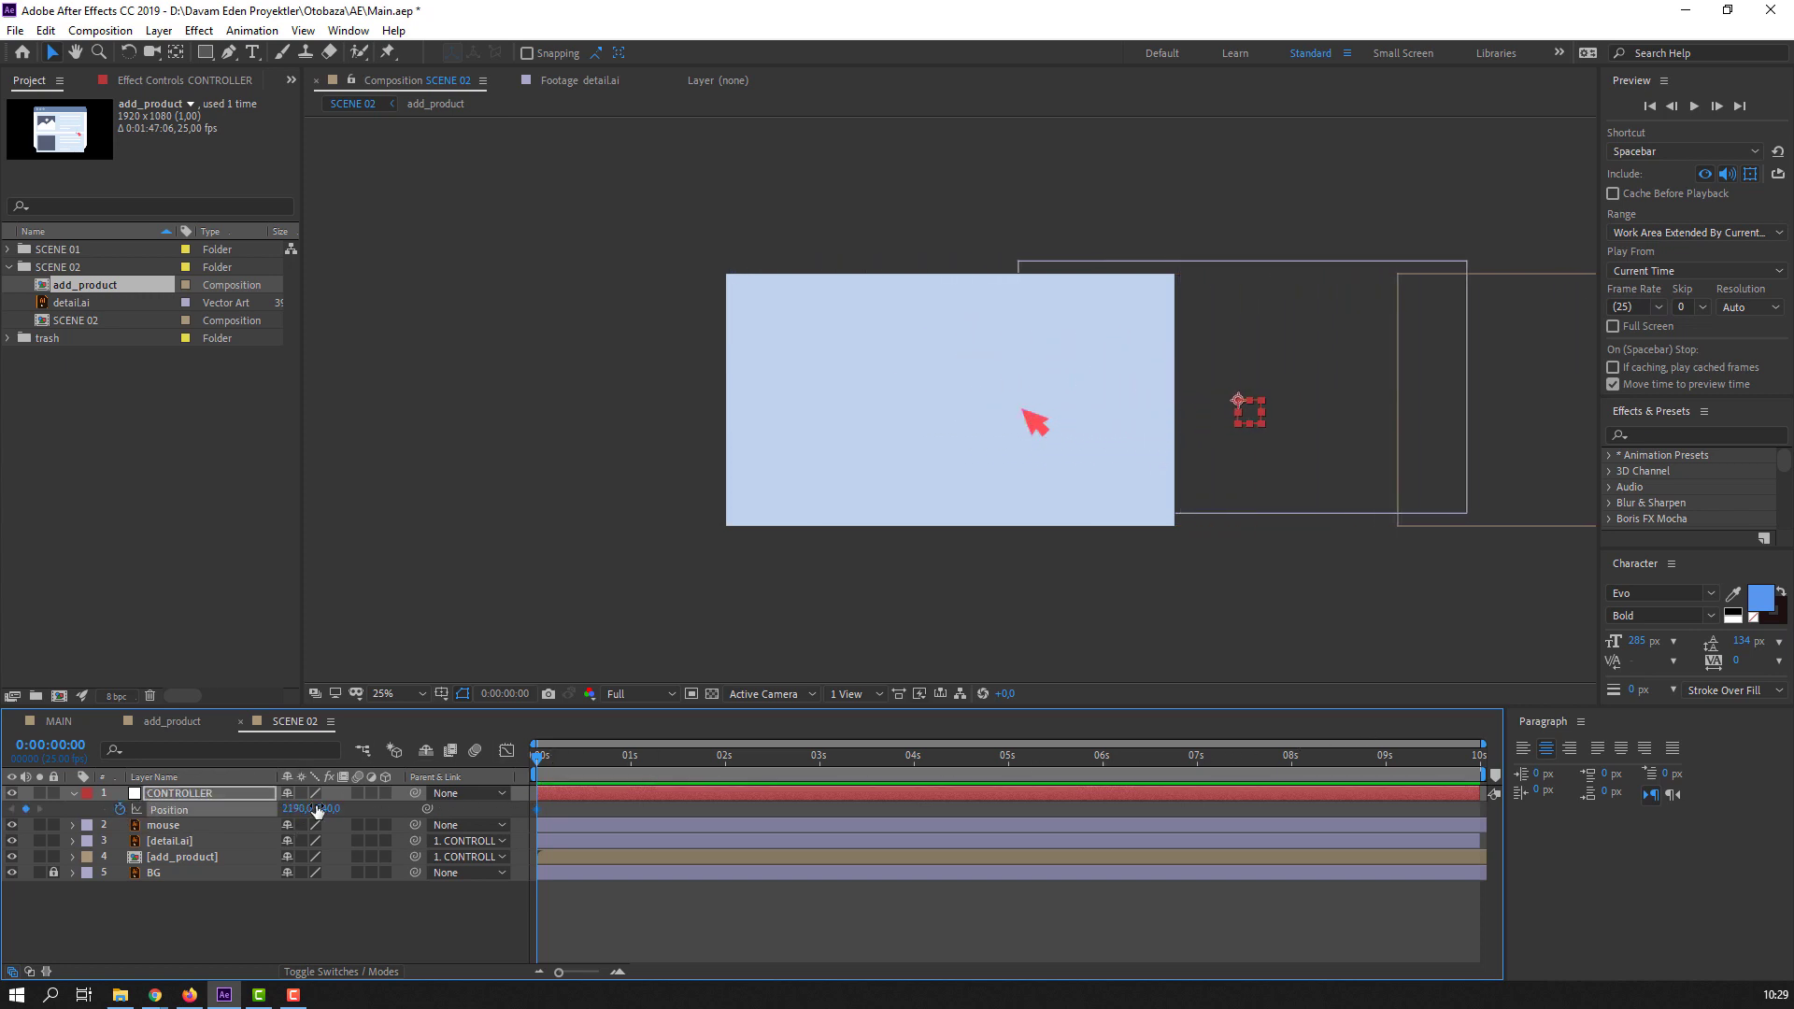
{"action": "left_click_drag", "start_coordinate": [551, 765], "coordinate": [631, 762]}
{"action": "left_click_drag", "start_coordinate": [304, 810], "coordinate": [189, 811]}
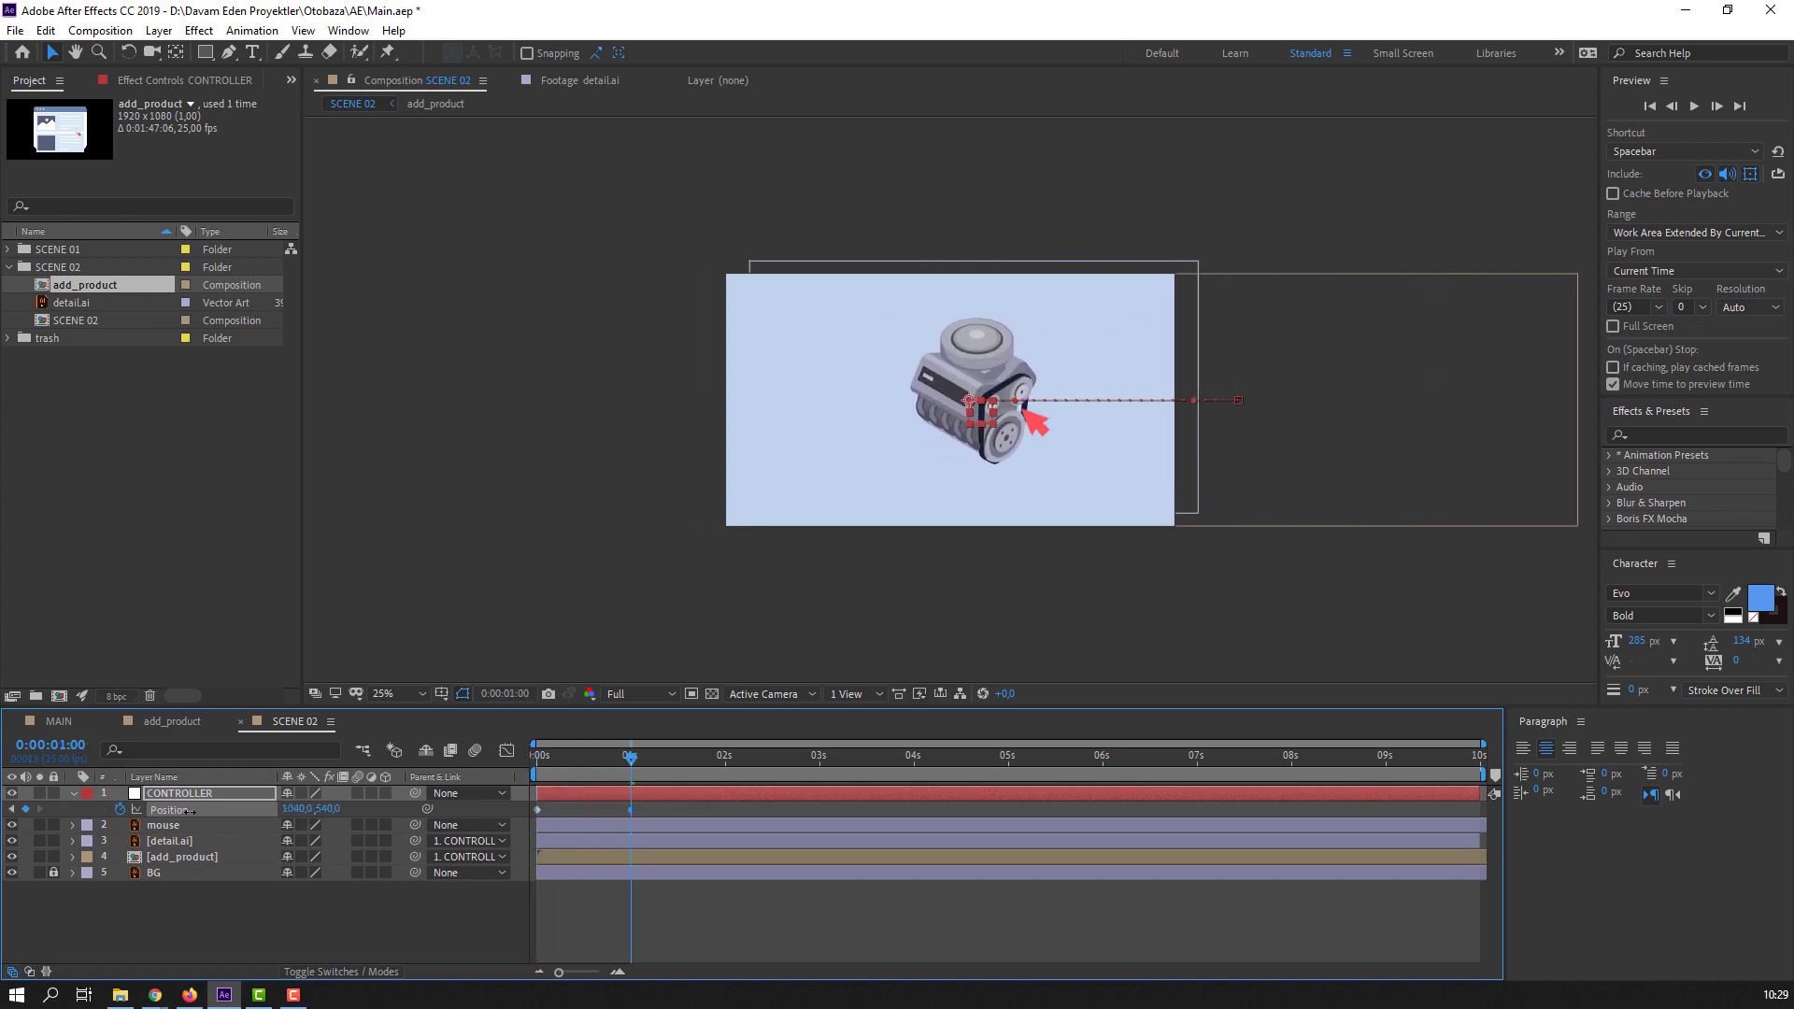
{"action": "left_click_drag", "start_coordinate": [628, 757], "coordinate": [479, 757]}
{"action": "key", "text": "space"}
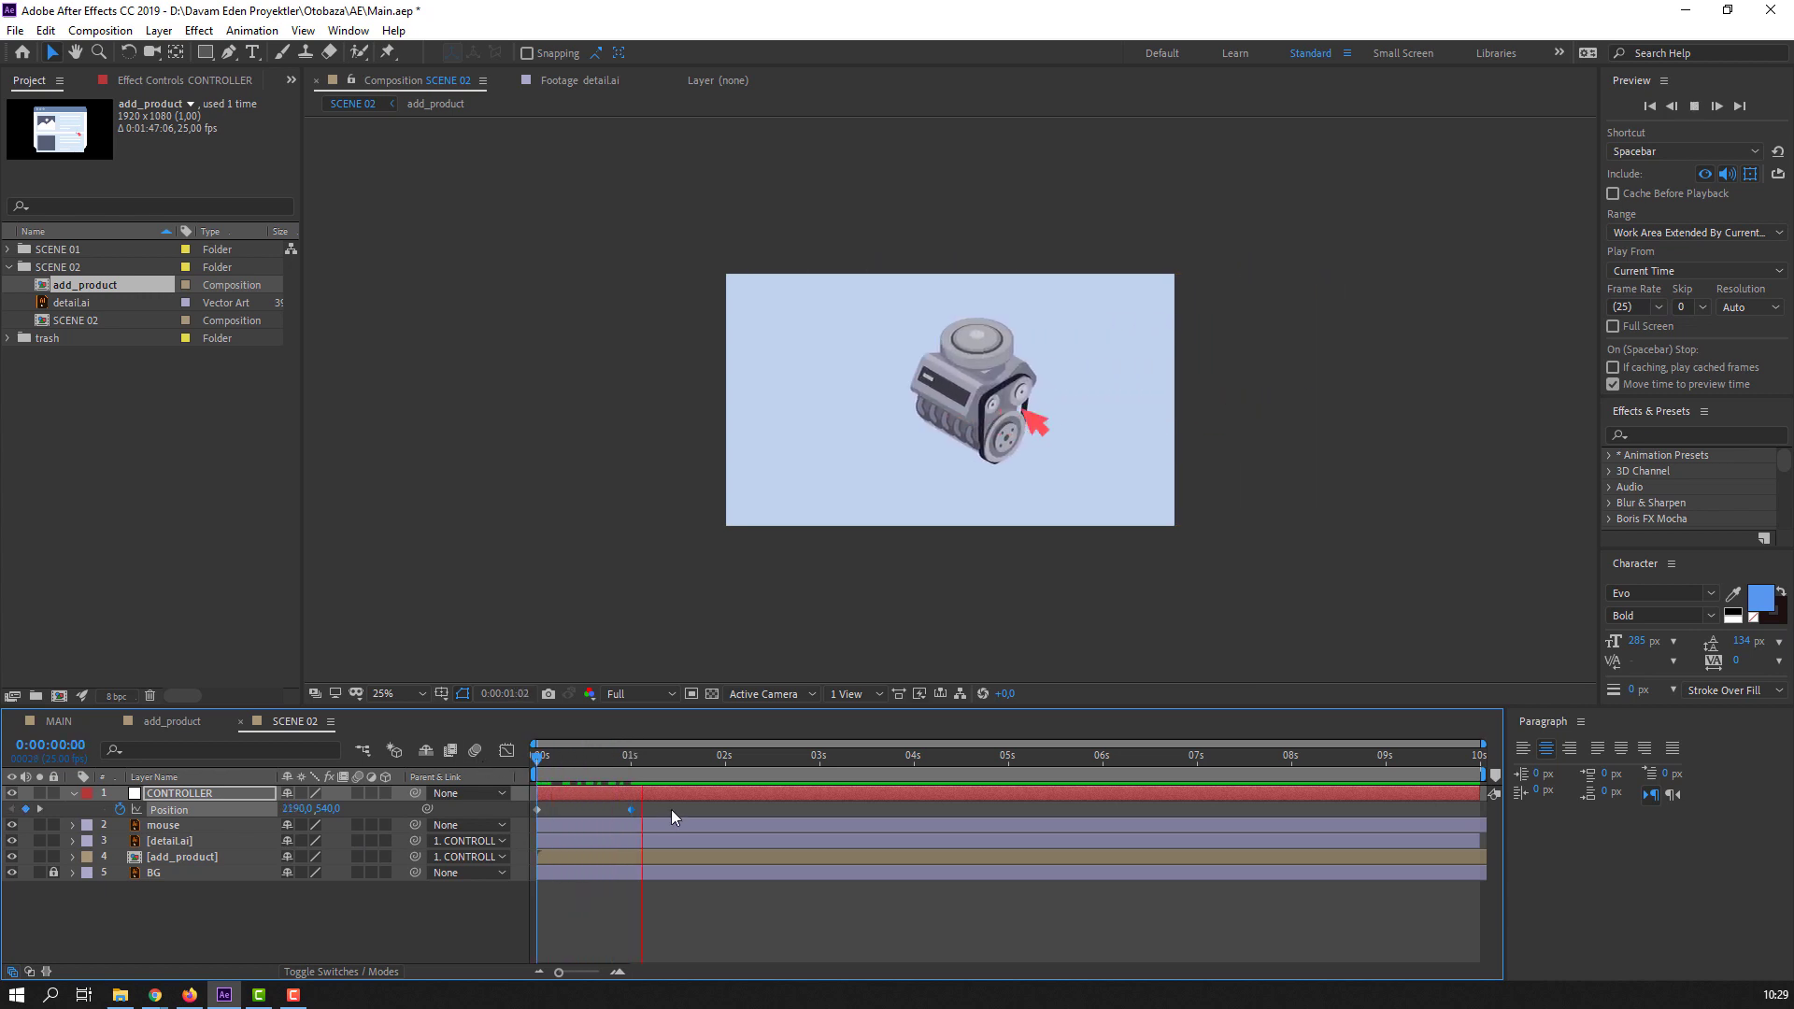
{"action": "key", "text": "space"}
- Fit the composition in the viewer and select both Position keyframes
{"action": "left_click", "coordinate": [397, 692]}
{"action": "left_click", "coordinate": [413, 400]}
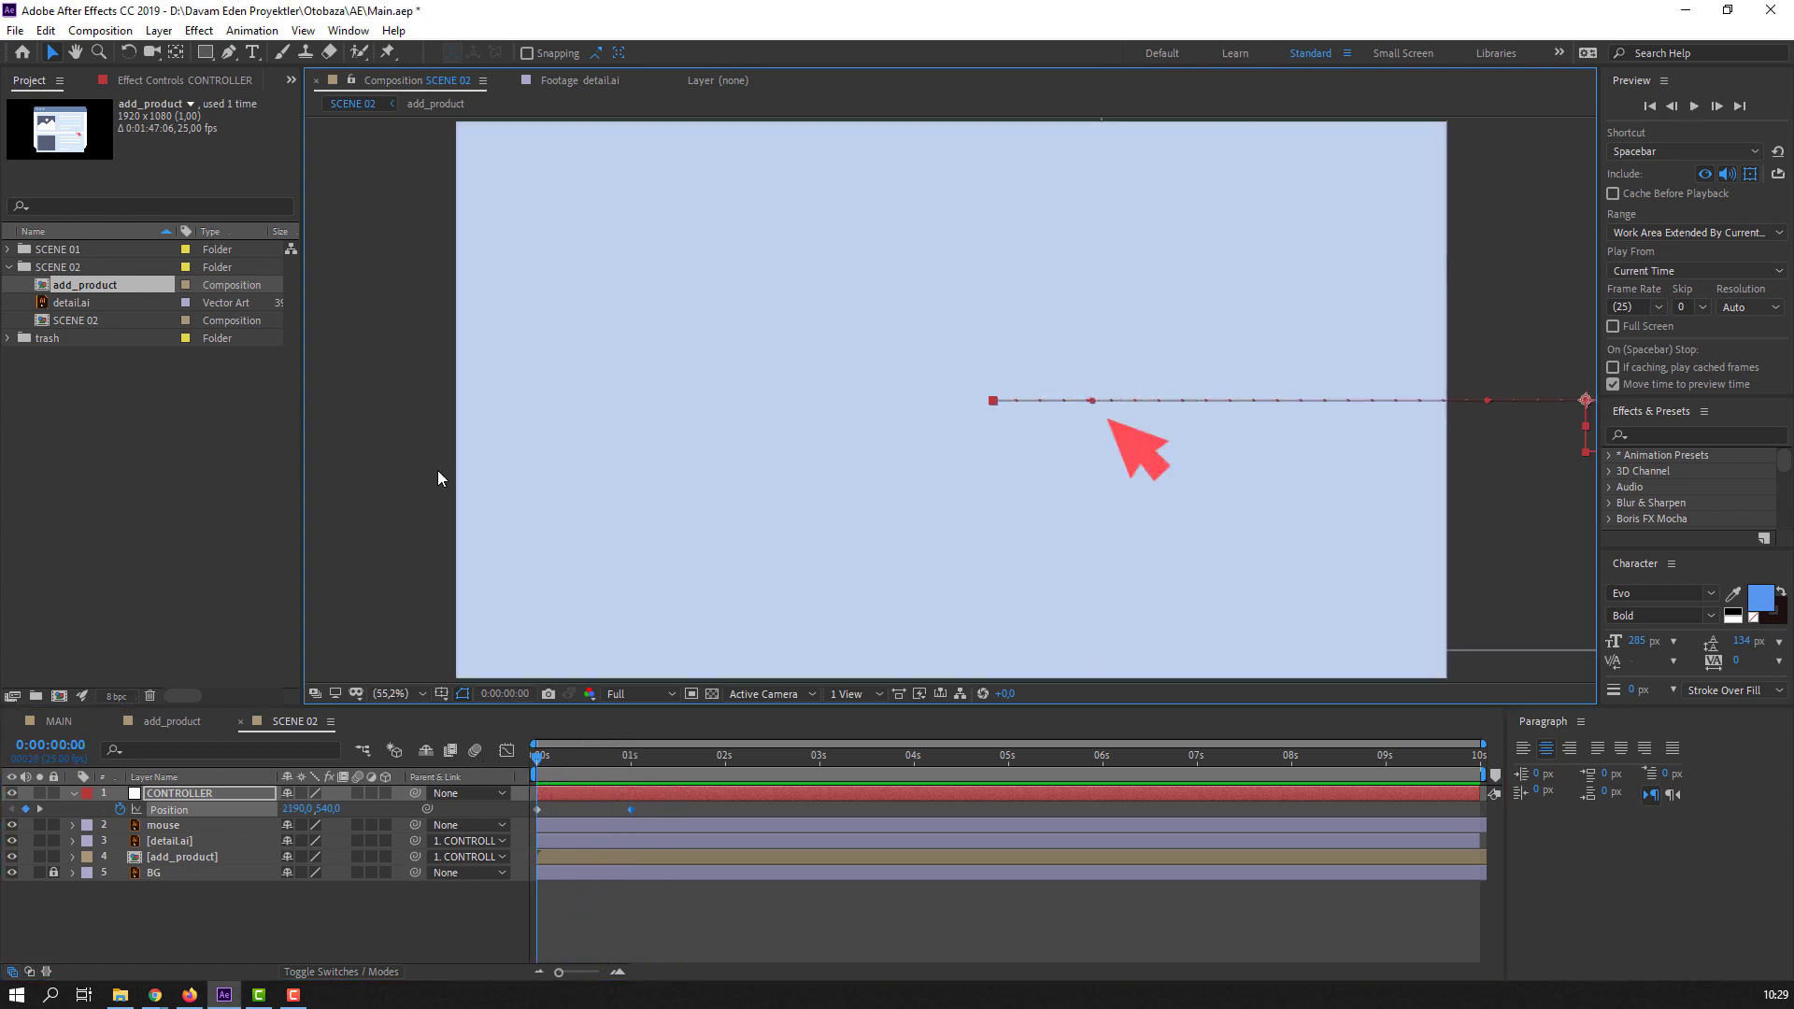
{"action": "left_click_drag", "start_coordinate": [657, 806], "coordinate": [536, 818]}
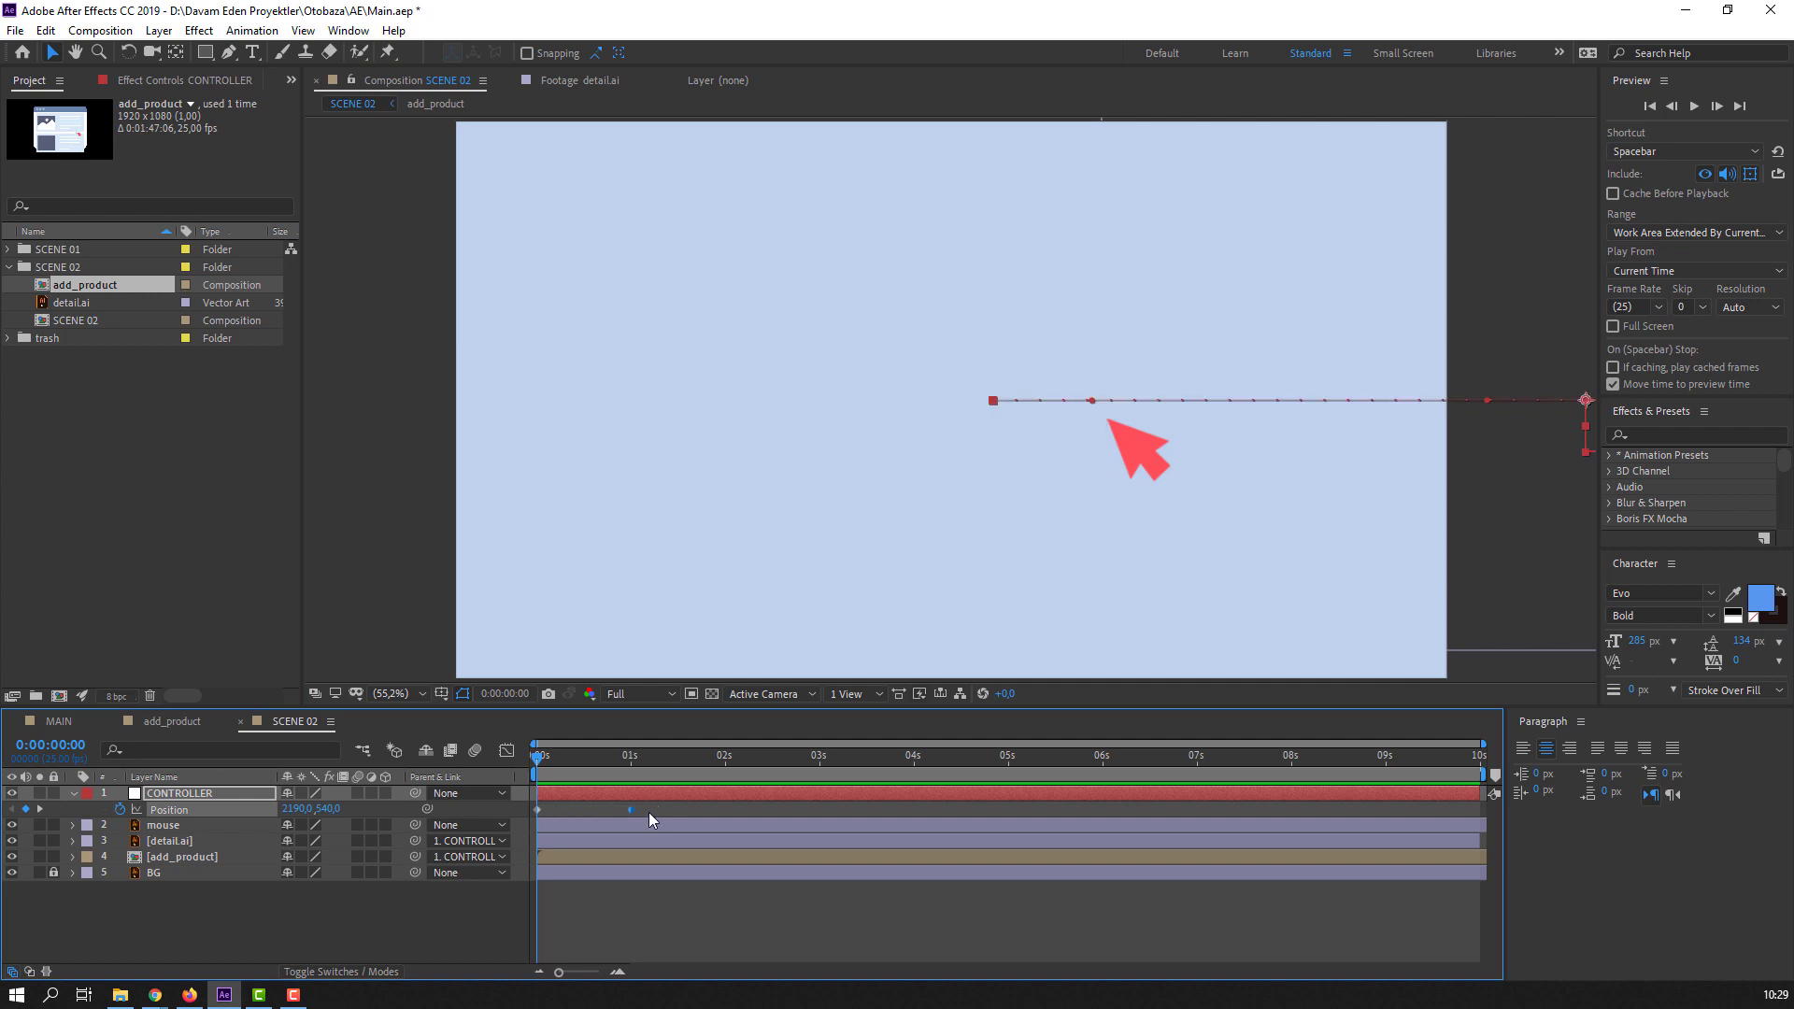
{"action": "right_click", "coordinate": [537, 810]}
- Apply Easy Ease to CONTROLLER's Position and reshape the speed curve for a fast start
{"action": "mouse_move", "coordinate": [644, 796]}
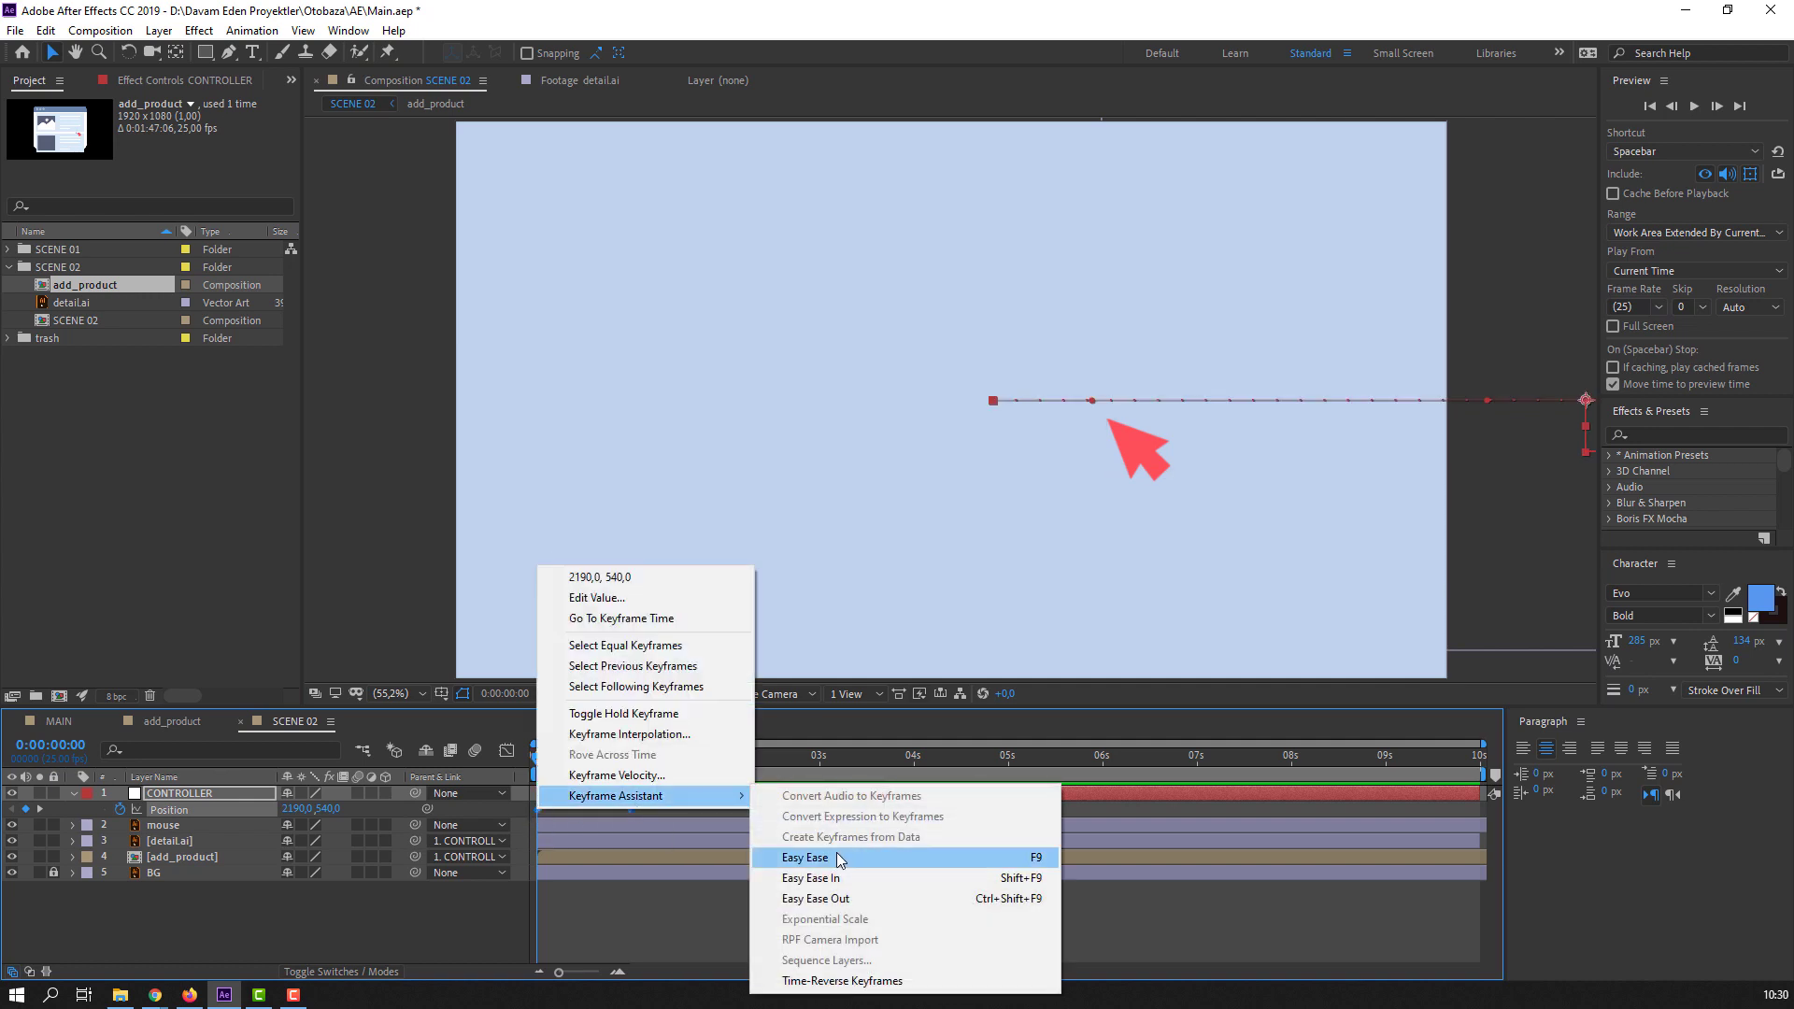
{"action": "left_click", "coordinate": [818, 852]}
{"action": "left_click", "coordinate": [507, 750]}
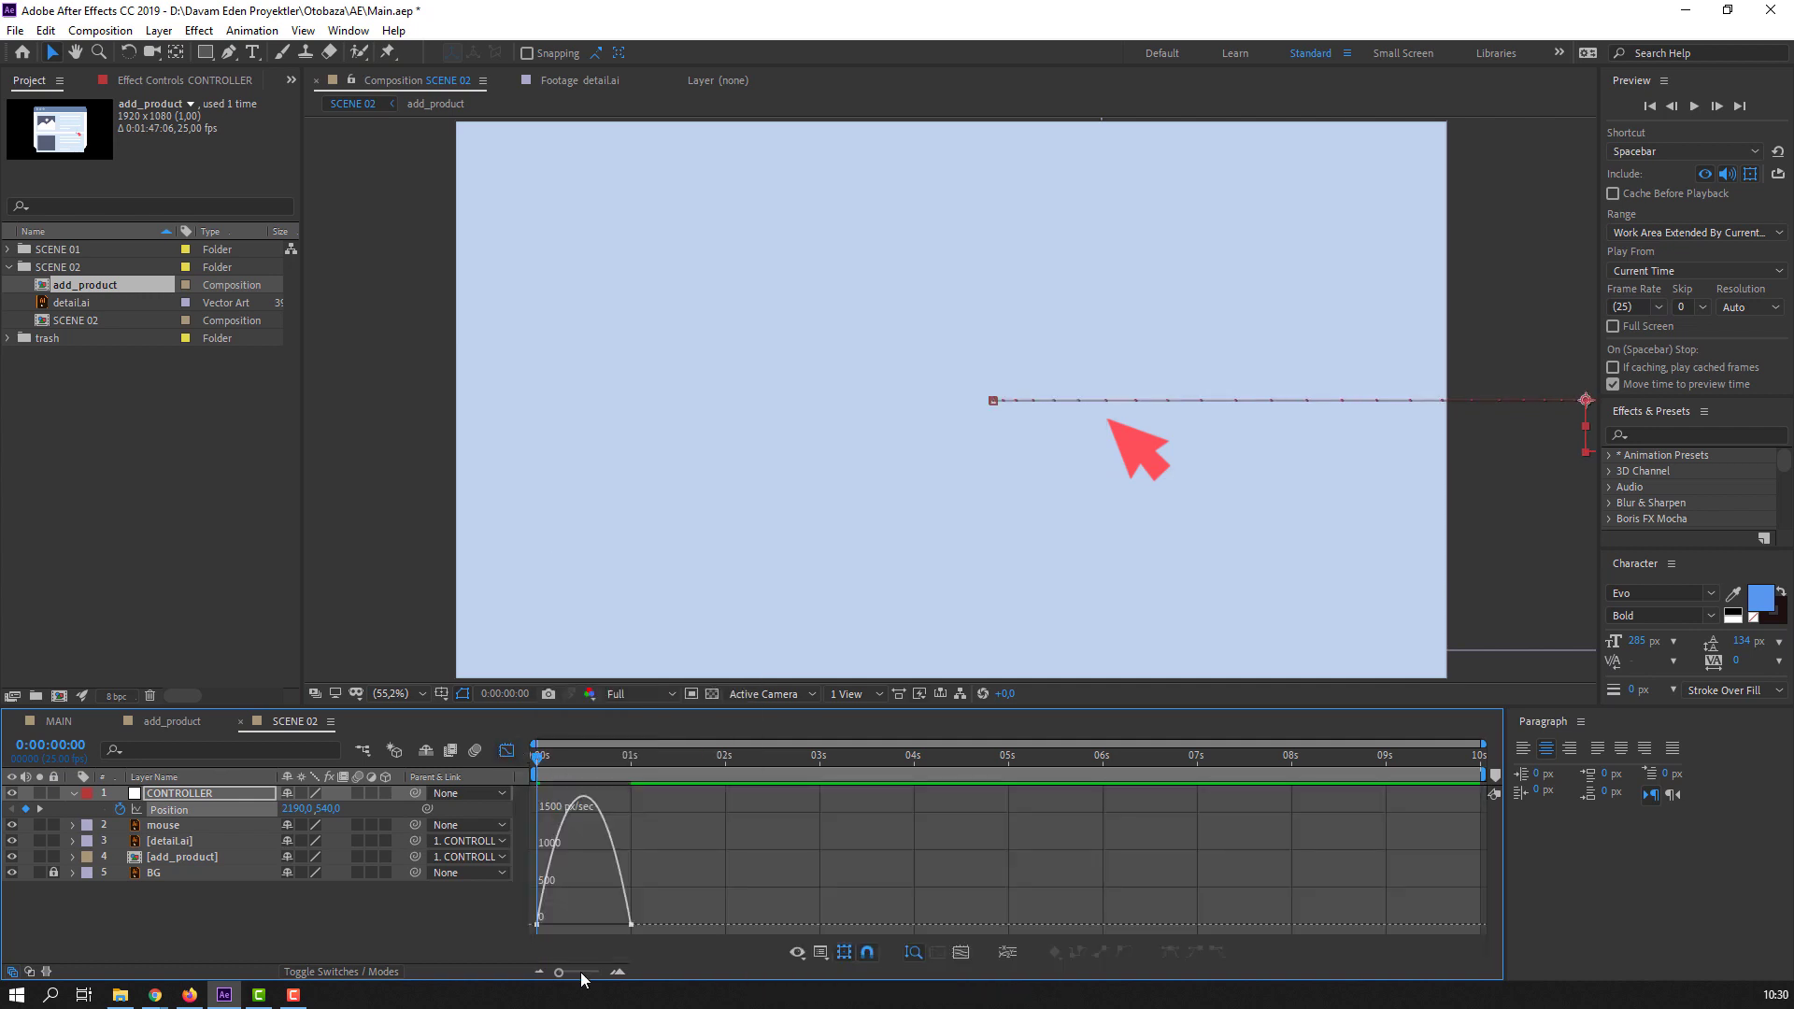
{"action": "left_click", "coordinate": [537, 924]}
{"action": "left_click_drag", "start_coordinate": [551, 925], "coordinate": [578, 937]}
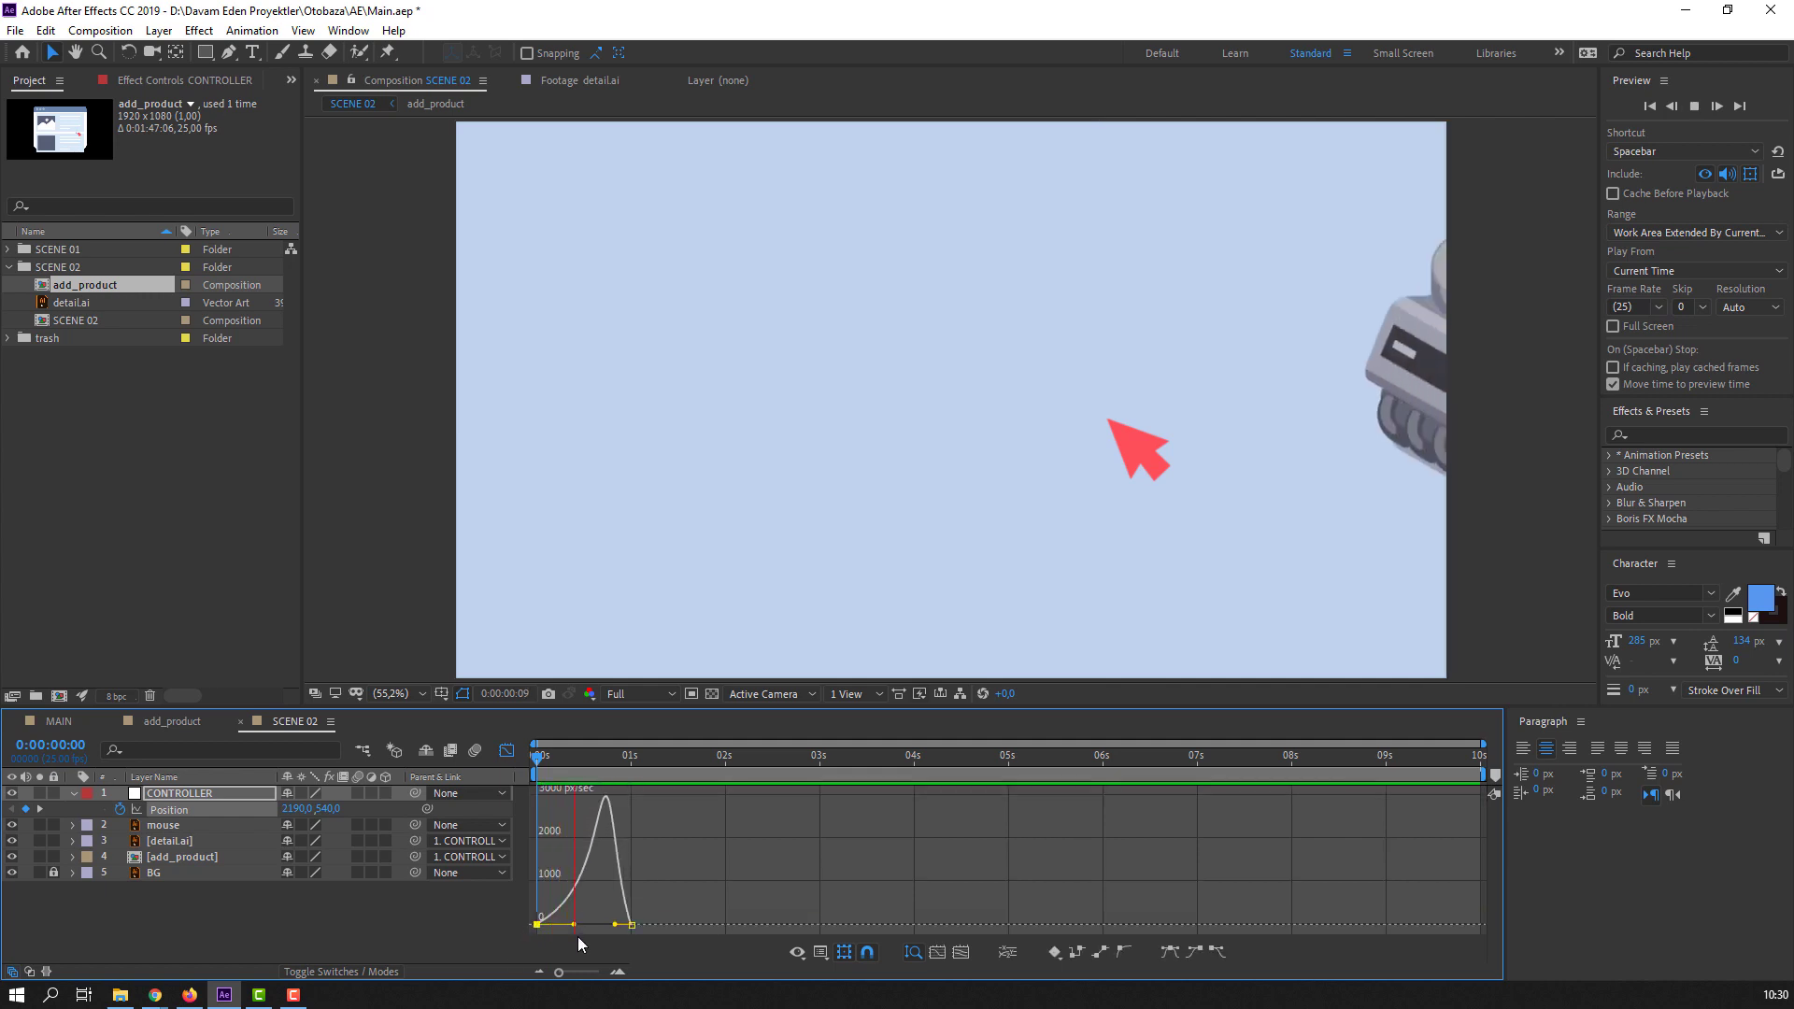
{"action": "key", "text": "space"}
{"action": "left_click_drag", "start_coordinate": [573, 926], "coordinate": [581, 925]}
{"action": "key", "text": "space"}
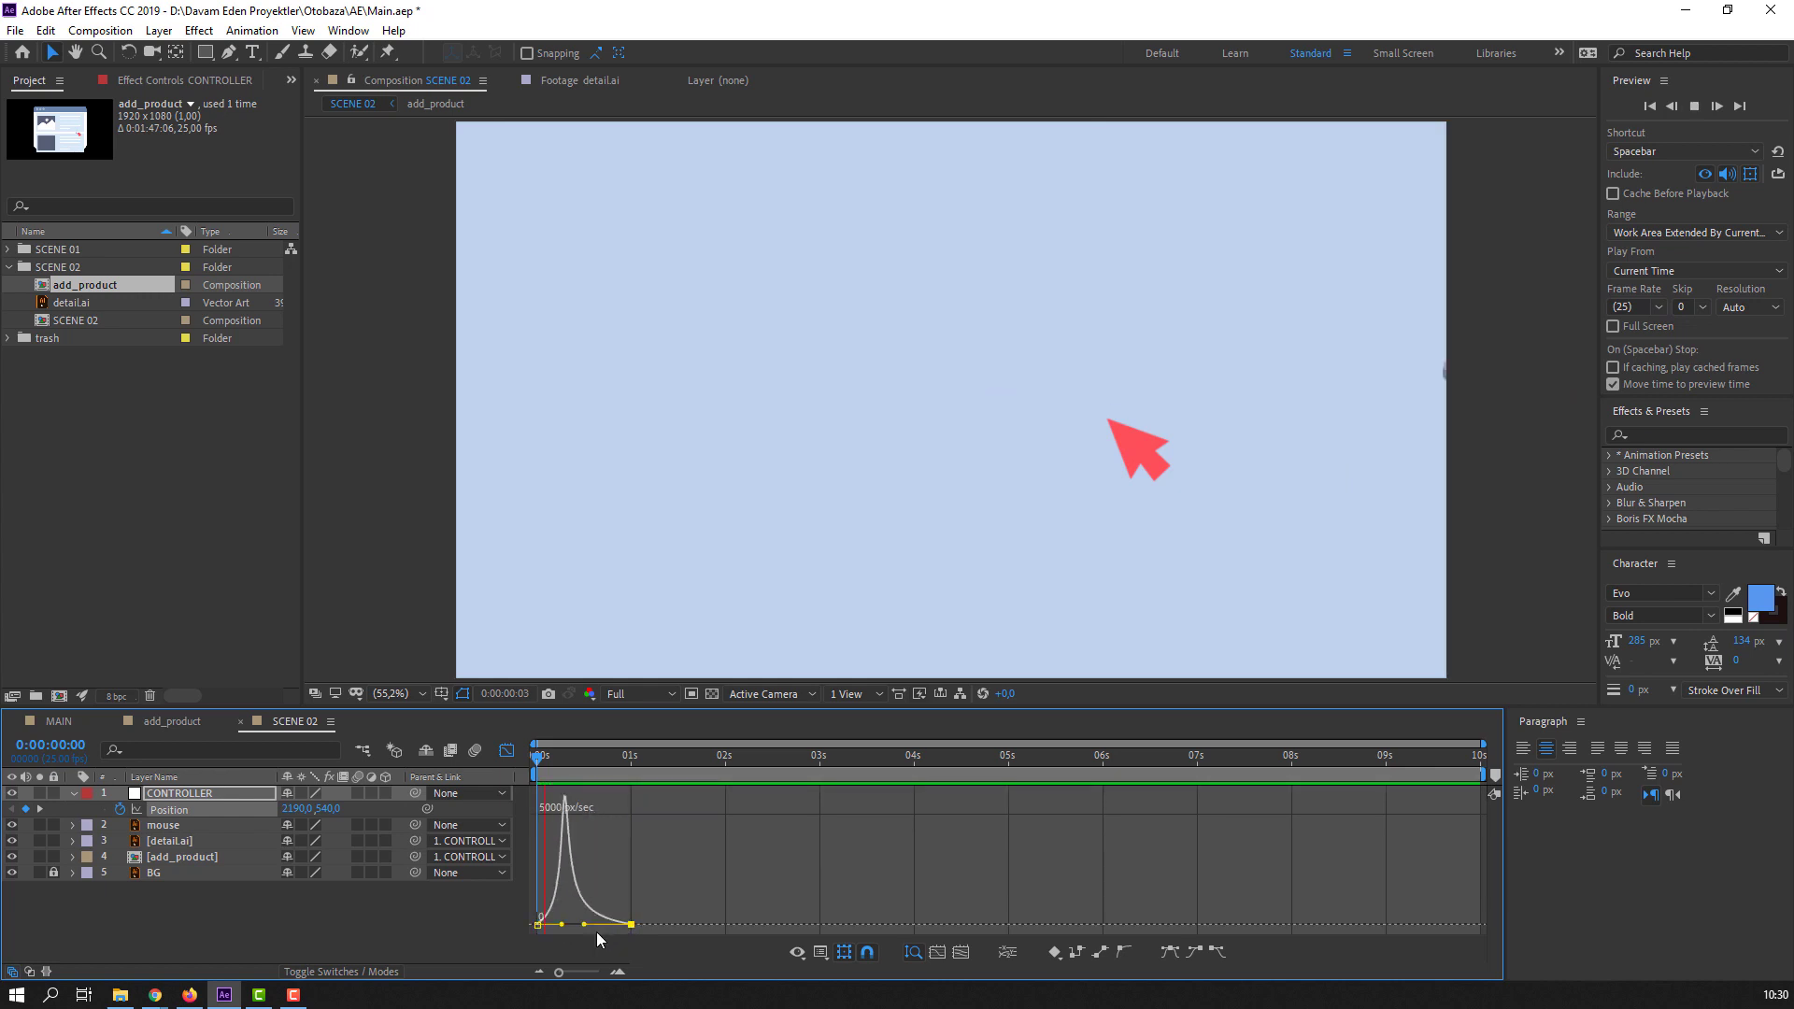
{"action": "key", "text": "space"}
{"action": "key", "text": "space"}
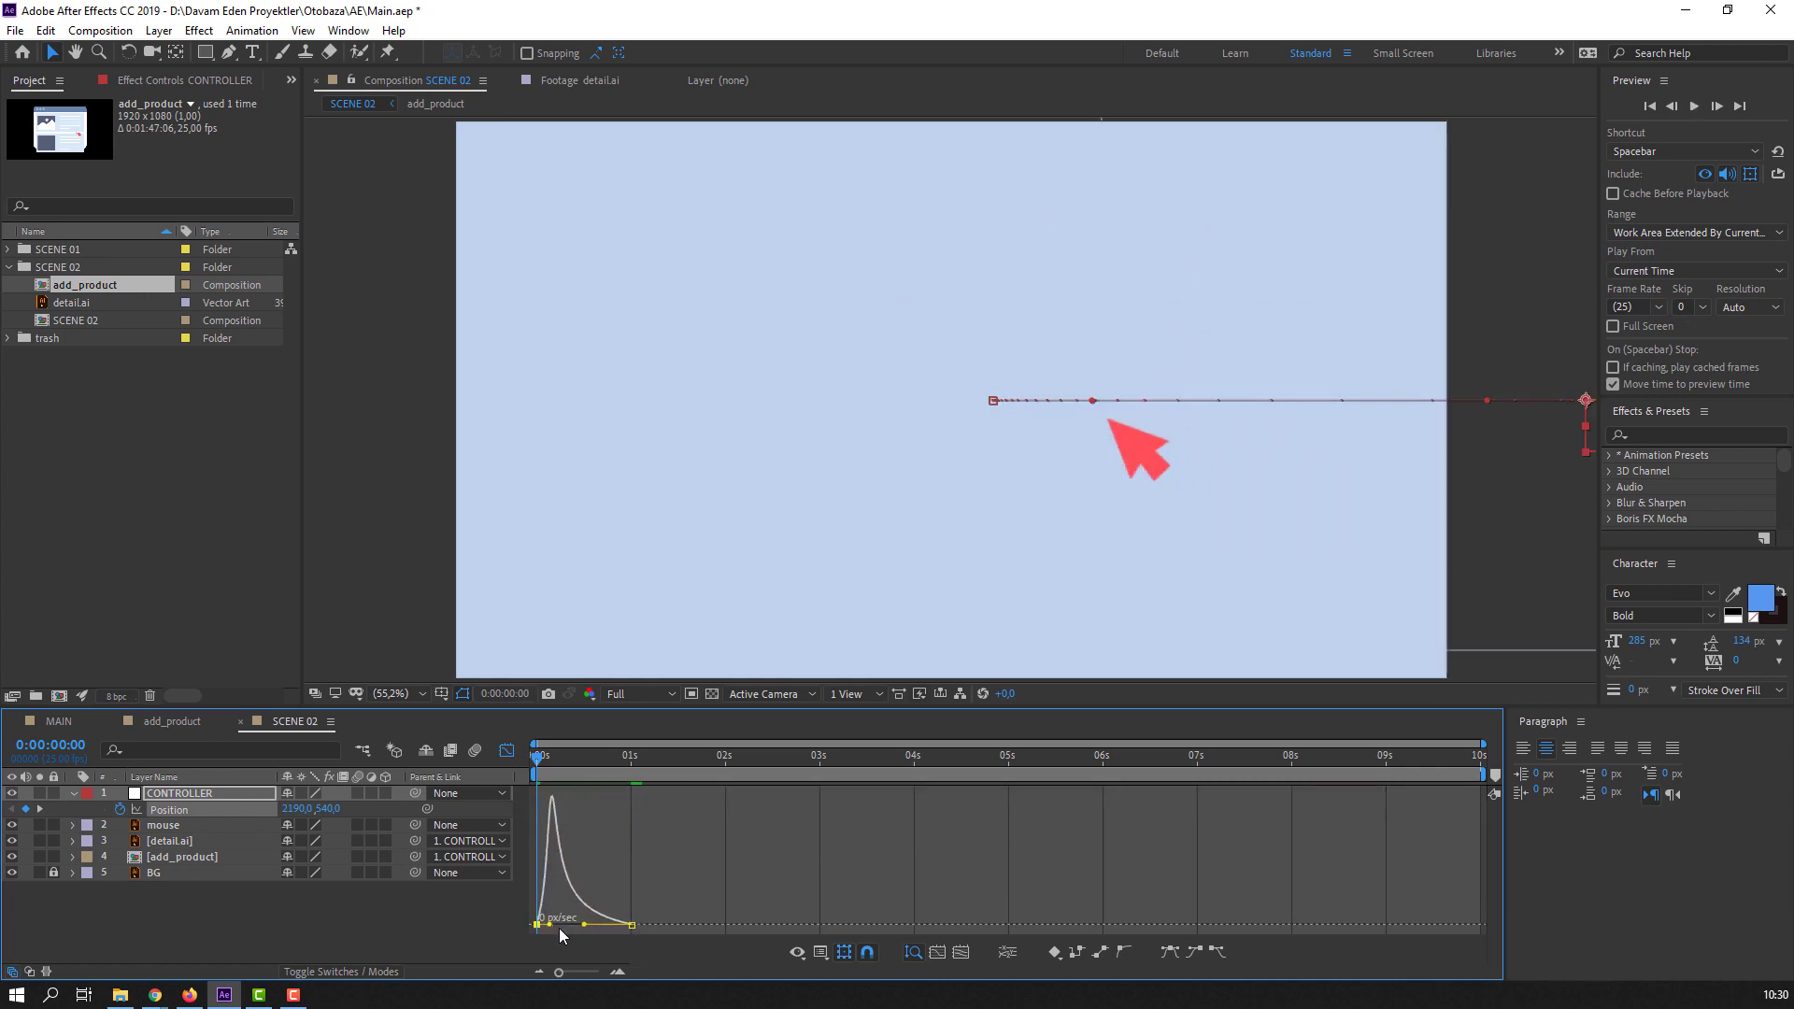
- Move the landing Position keyframe to about 1.6 seconds and preview
{"action": "key", "text": "space"}
{"action": "key", "text": "shift+F3"}
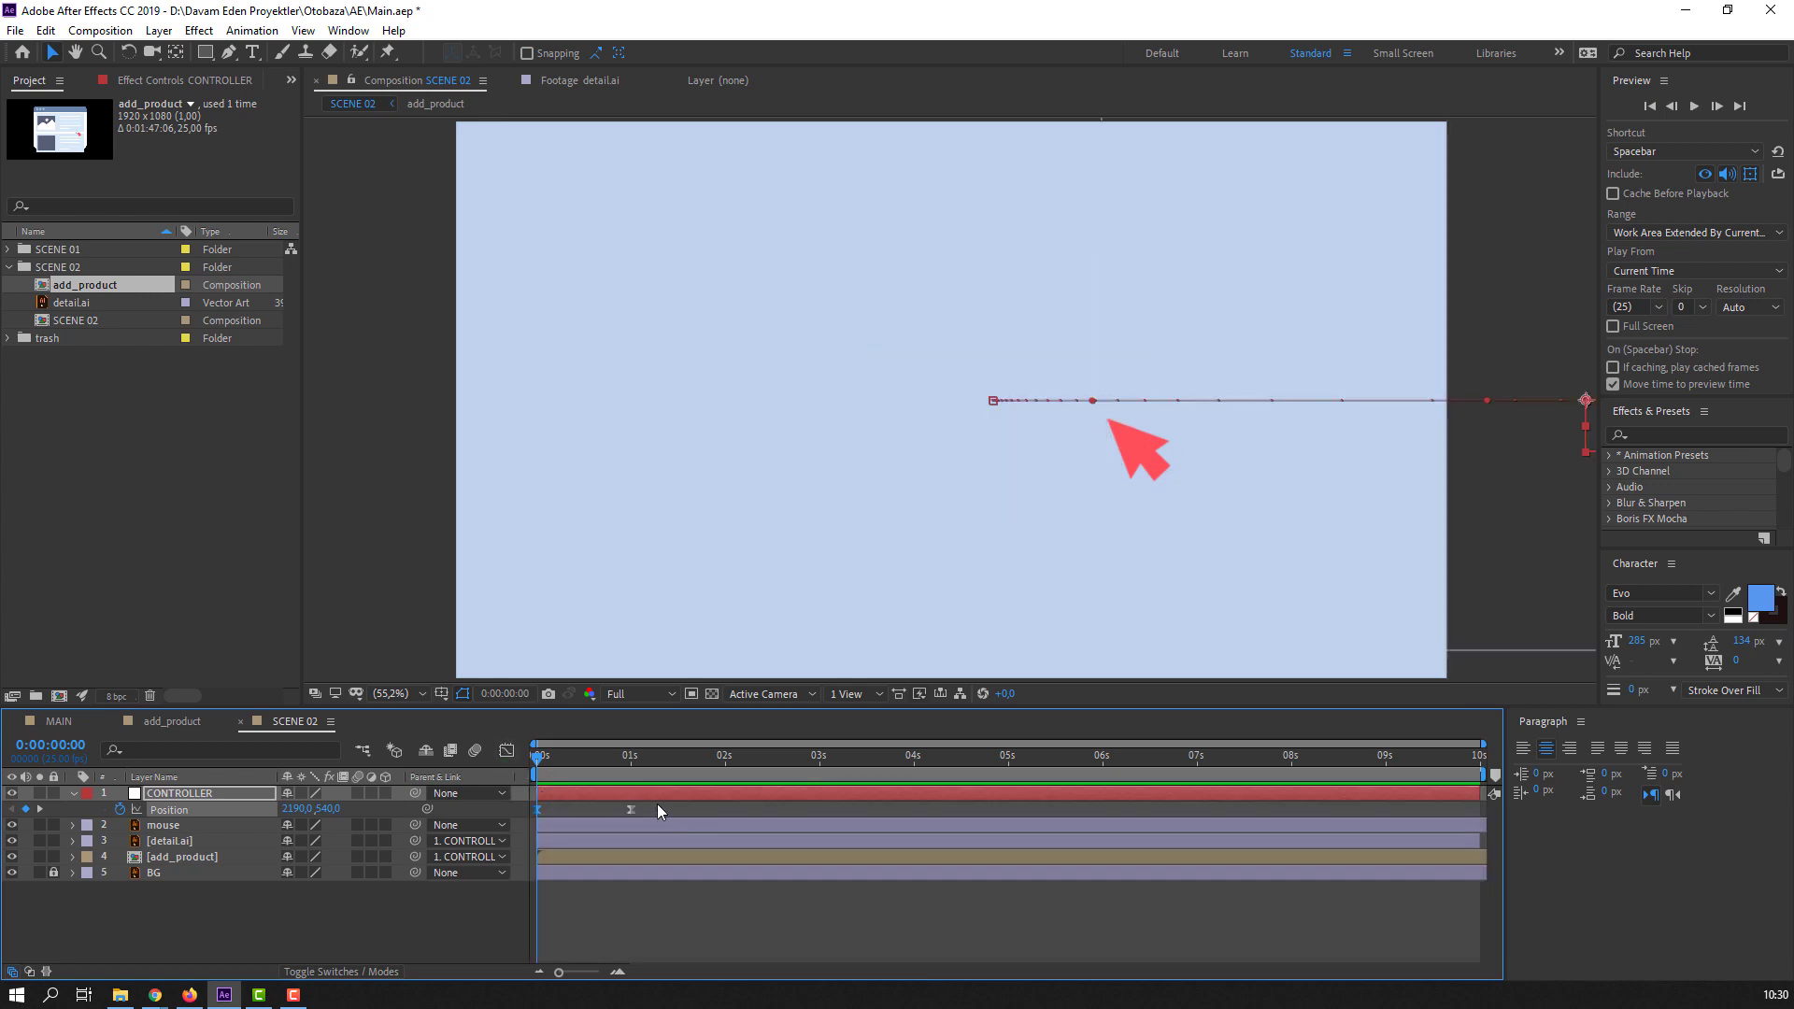
{"action": "left_click_drag", "start_coordinate": [632, 810], "coordinate": [687, 810]}
{"action": "key", "text": "space"}
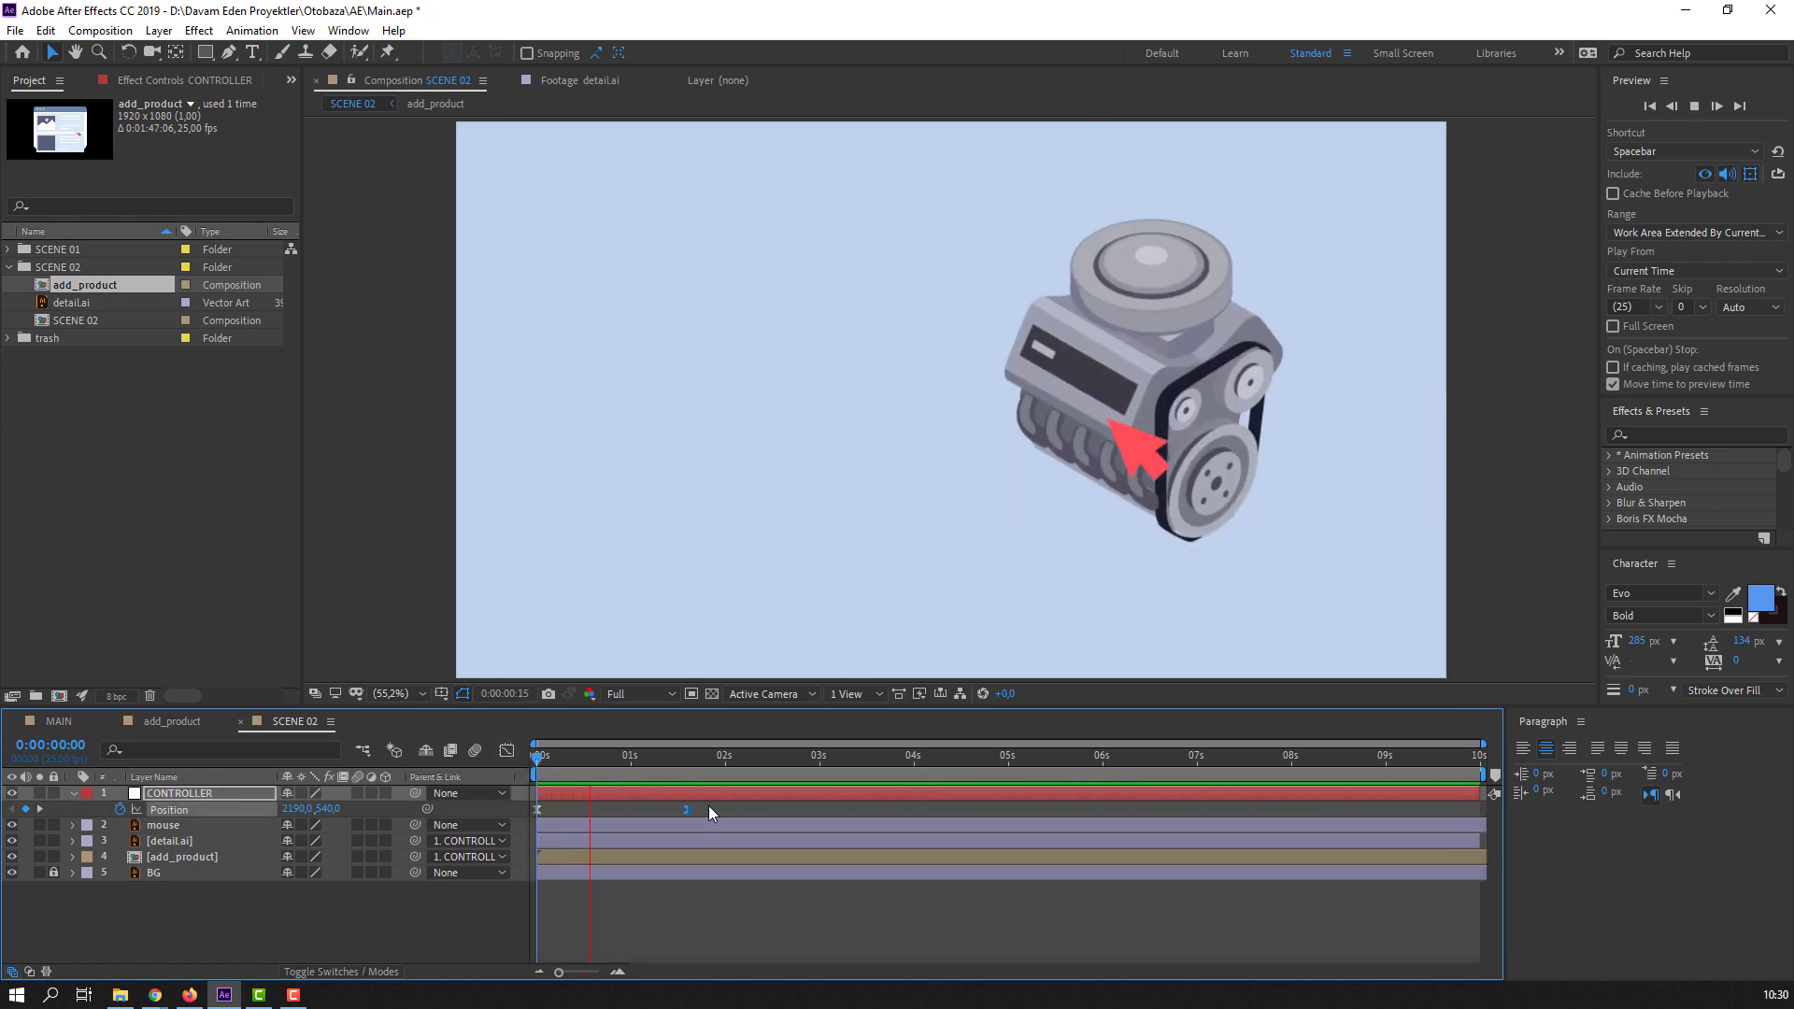
- Stretch the easing influence for a smoother landing and sharper peak, then scrub to check
{"action": "key", "text": "space"}
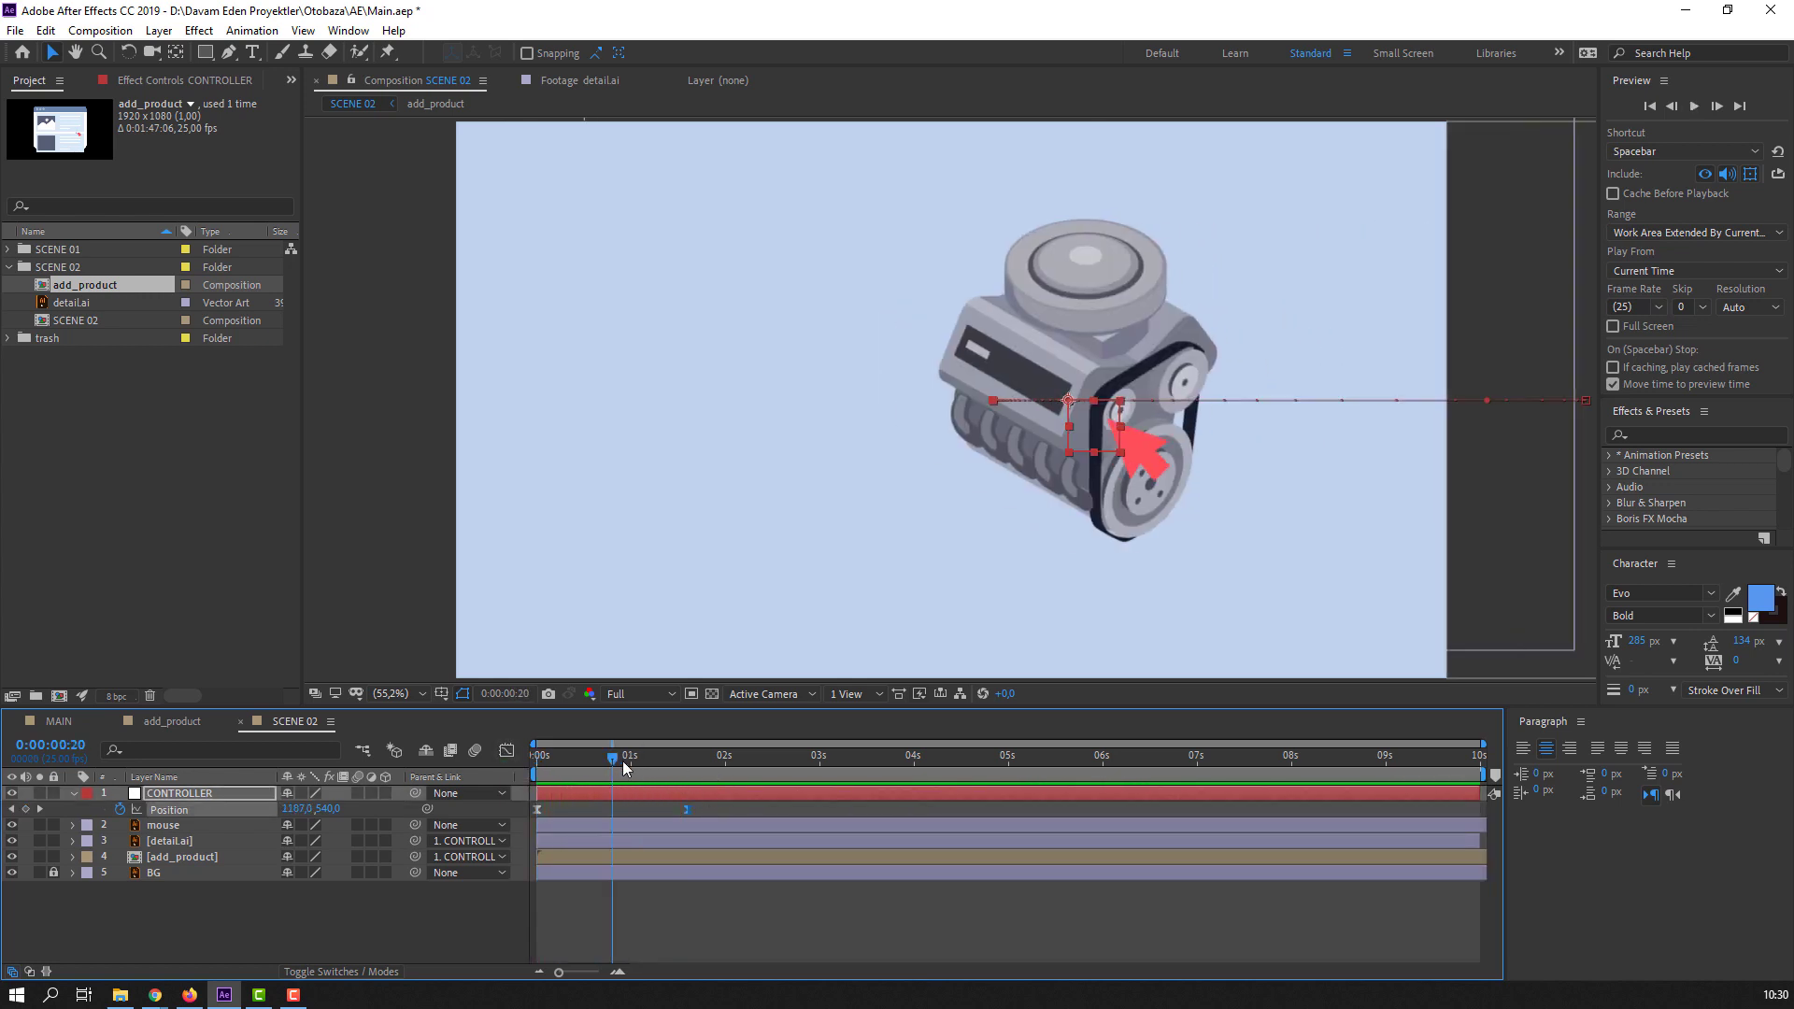
{"action": "left_click", "coordinate": [506, 751]}
{"action": "left_click_drag", "start_coordinate": [604, 921], "coordinate": [621, 921]}
{"action": "key", "text": "space"}
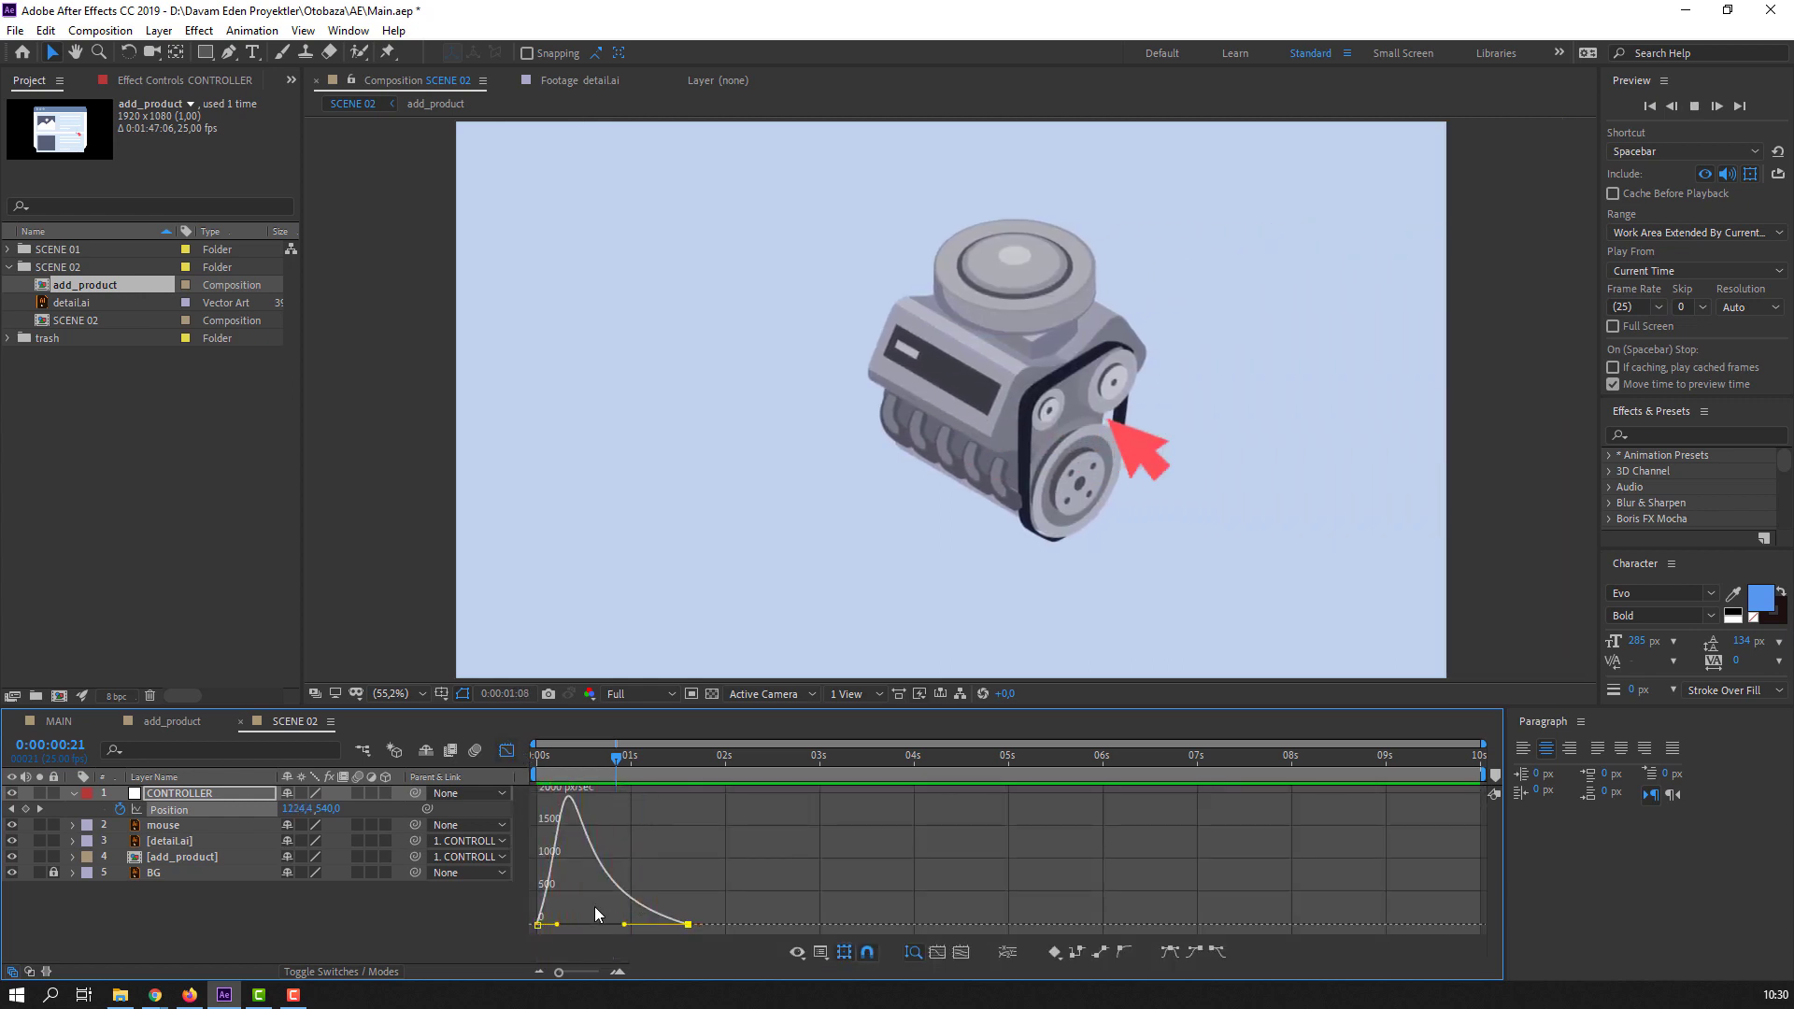
{"action": "key", "text": "space"}
{"action": "left_click_drag", "start_coordinate": [558, 924], "coordinate": [573, 925]}
{"action": "key", "text": "space"}
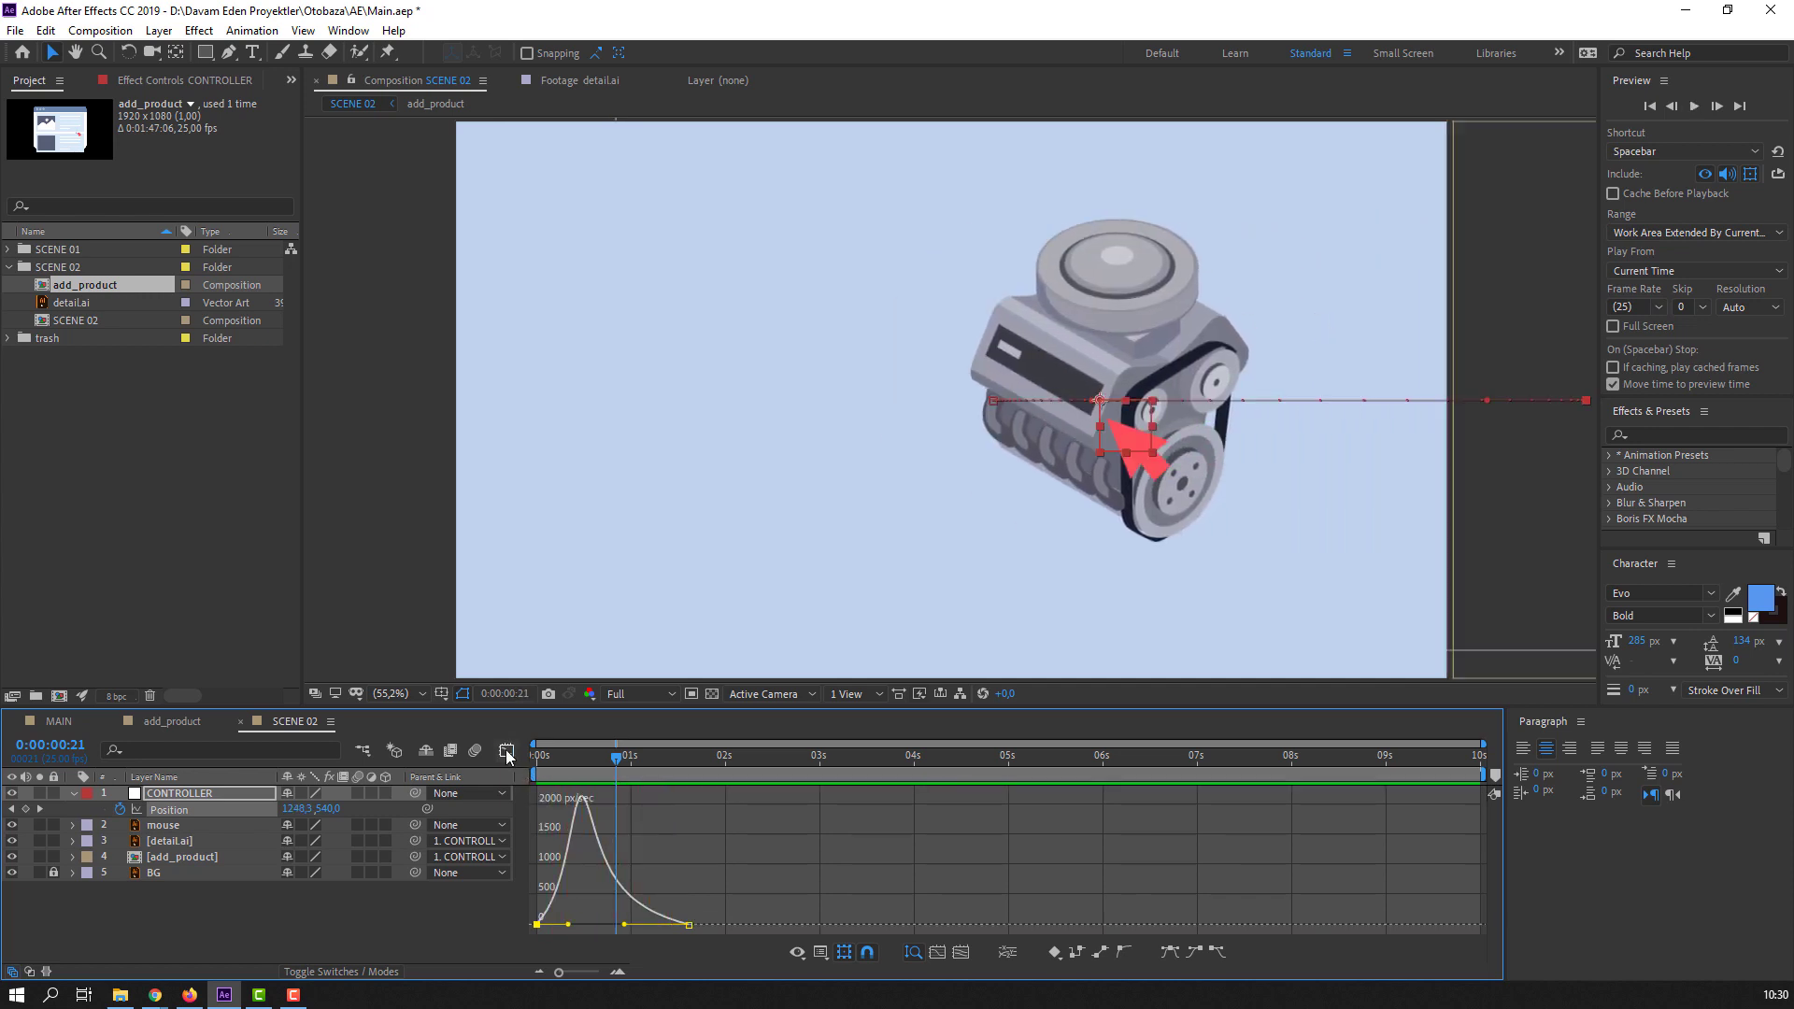
{"action": "left_click", "coordinate": [507, 751]}
{"action": "left_click_drag", "start_coordinate": [599, 761], "coordinate": [678, 771]}
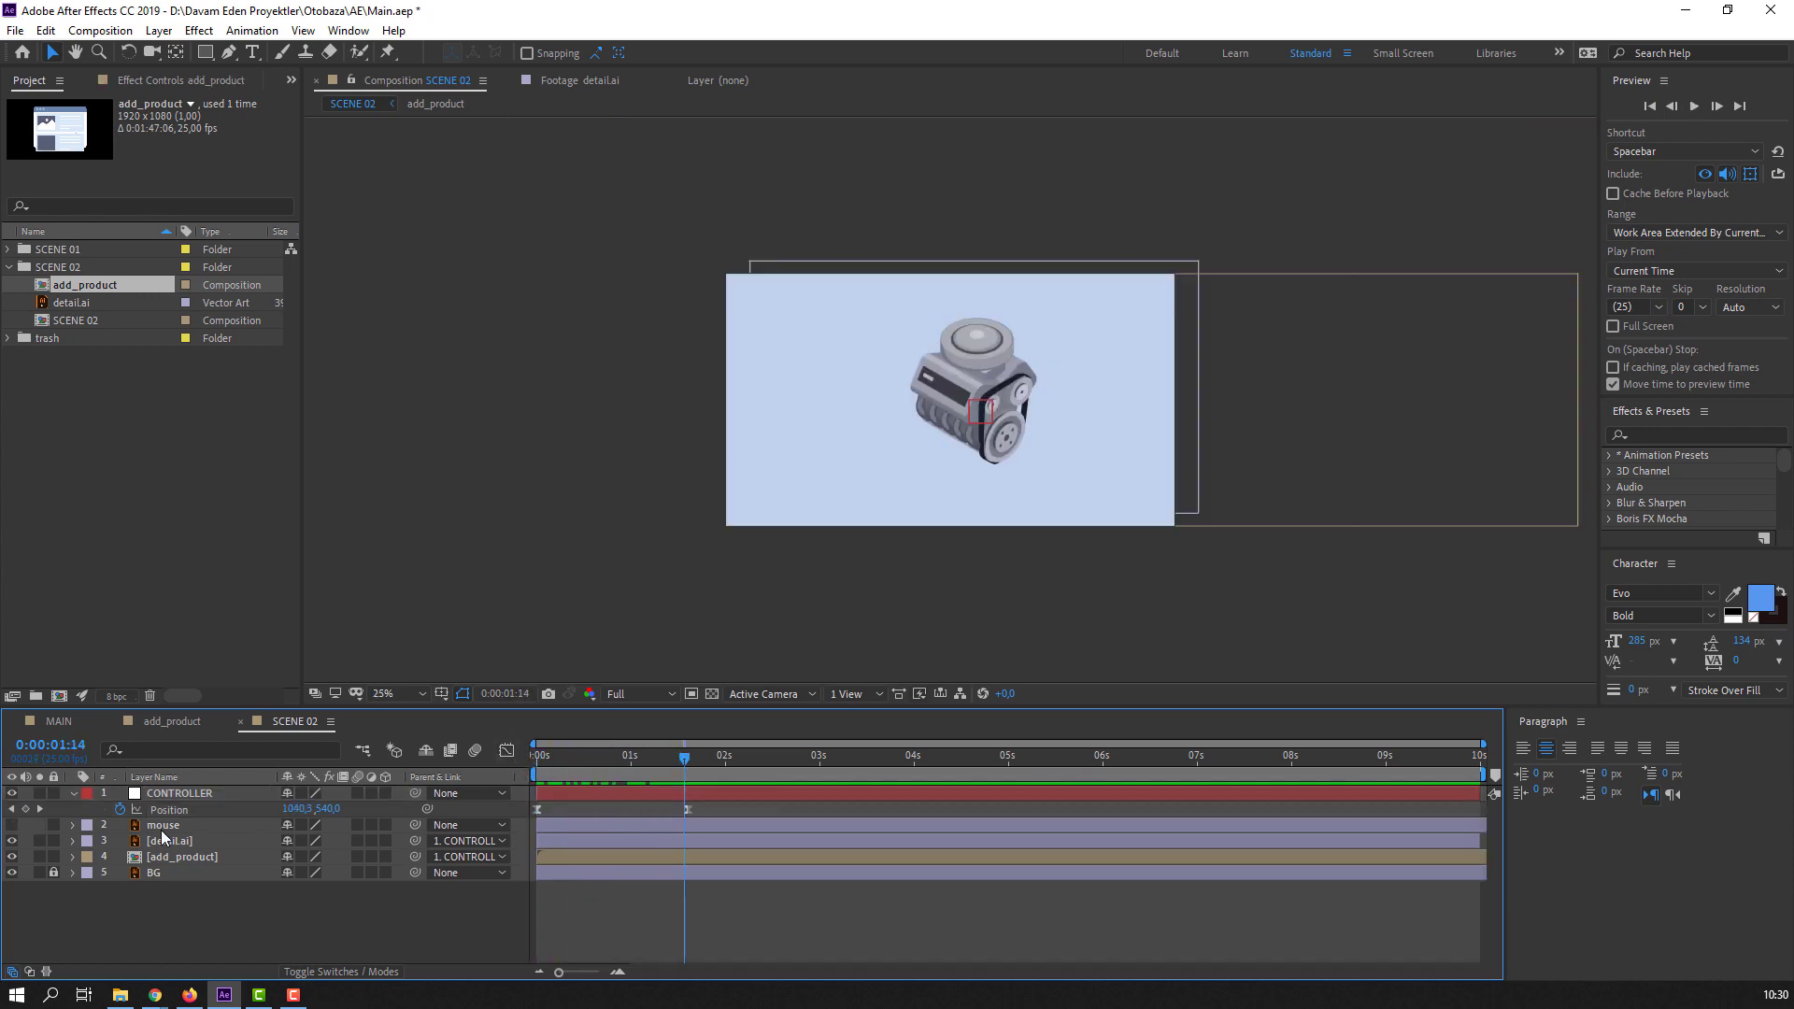
{"action": "left_click", "coordinate": [173, 827]}
- Make the mouse layer visible and enlarge the red pointer's scale
{"action": "left_click", "coordinate": [12, 825]}
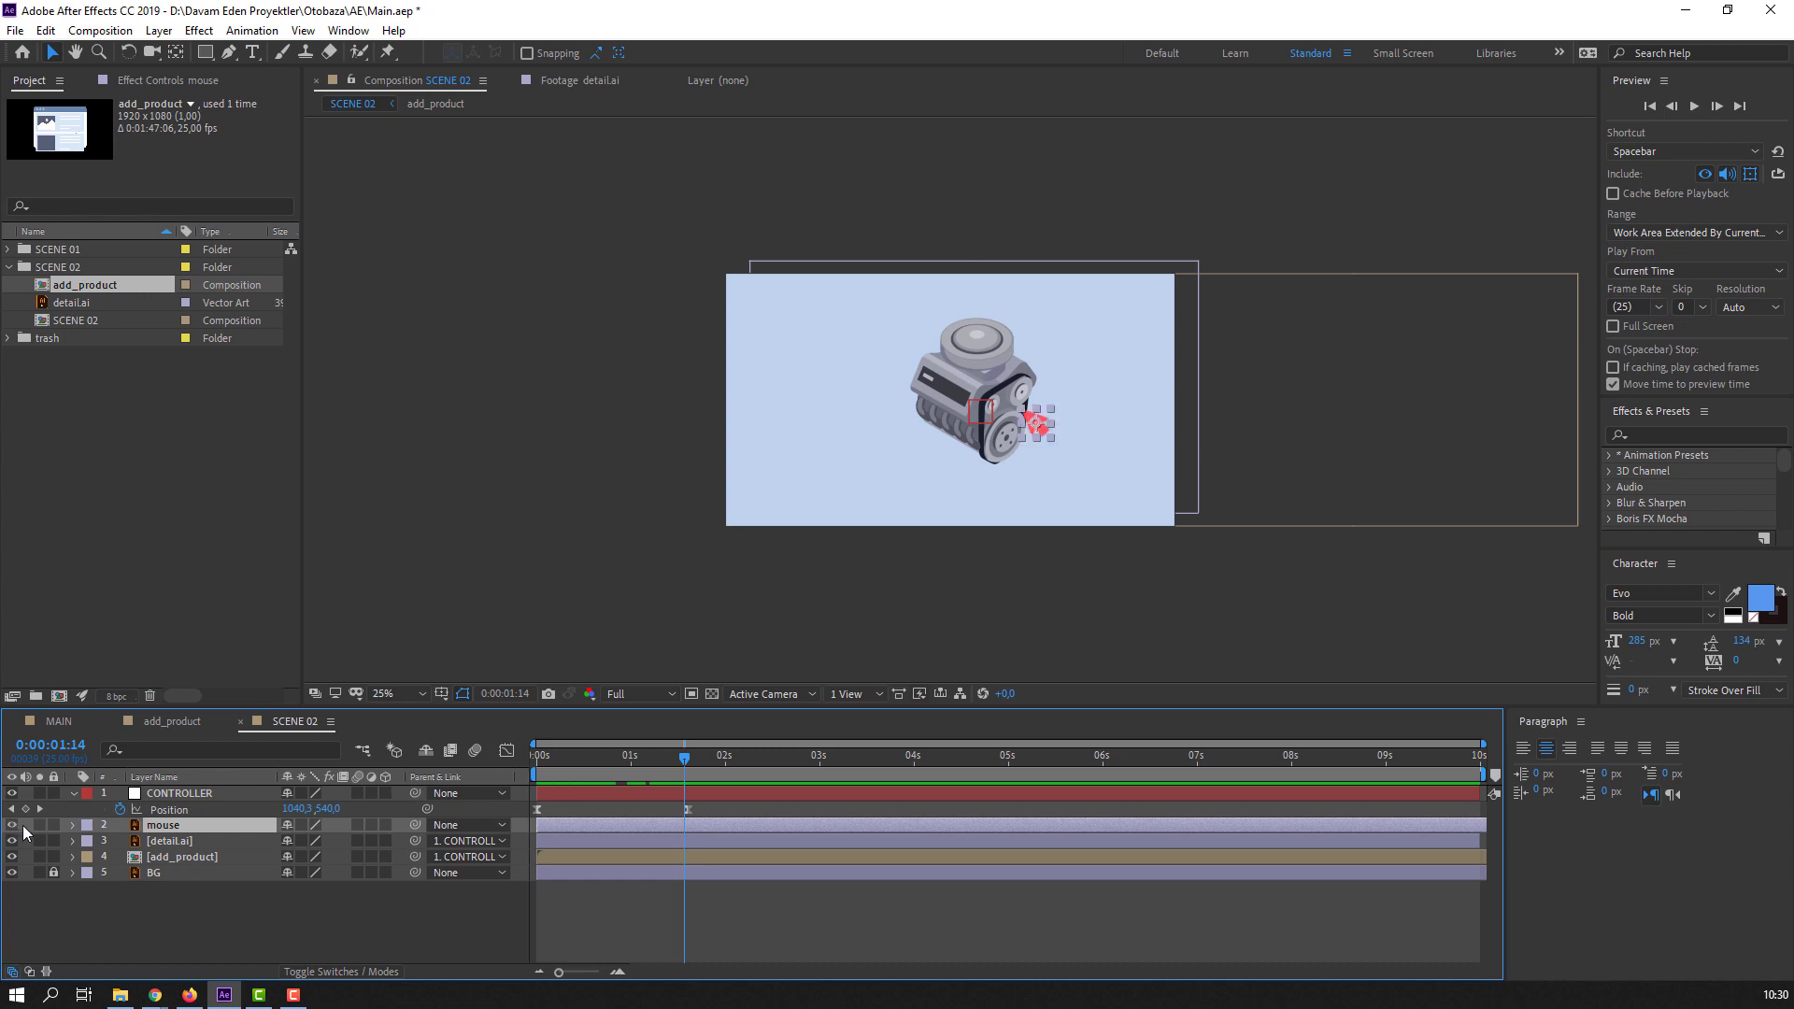
{"action": "key", "text": "period"}
{"action": "key", "text": "period"}
{"action": "key", "text": "s"}
{"action": "left_click_drag", "start_coordinate": [310, 840], "coordinate": [299, 939]}
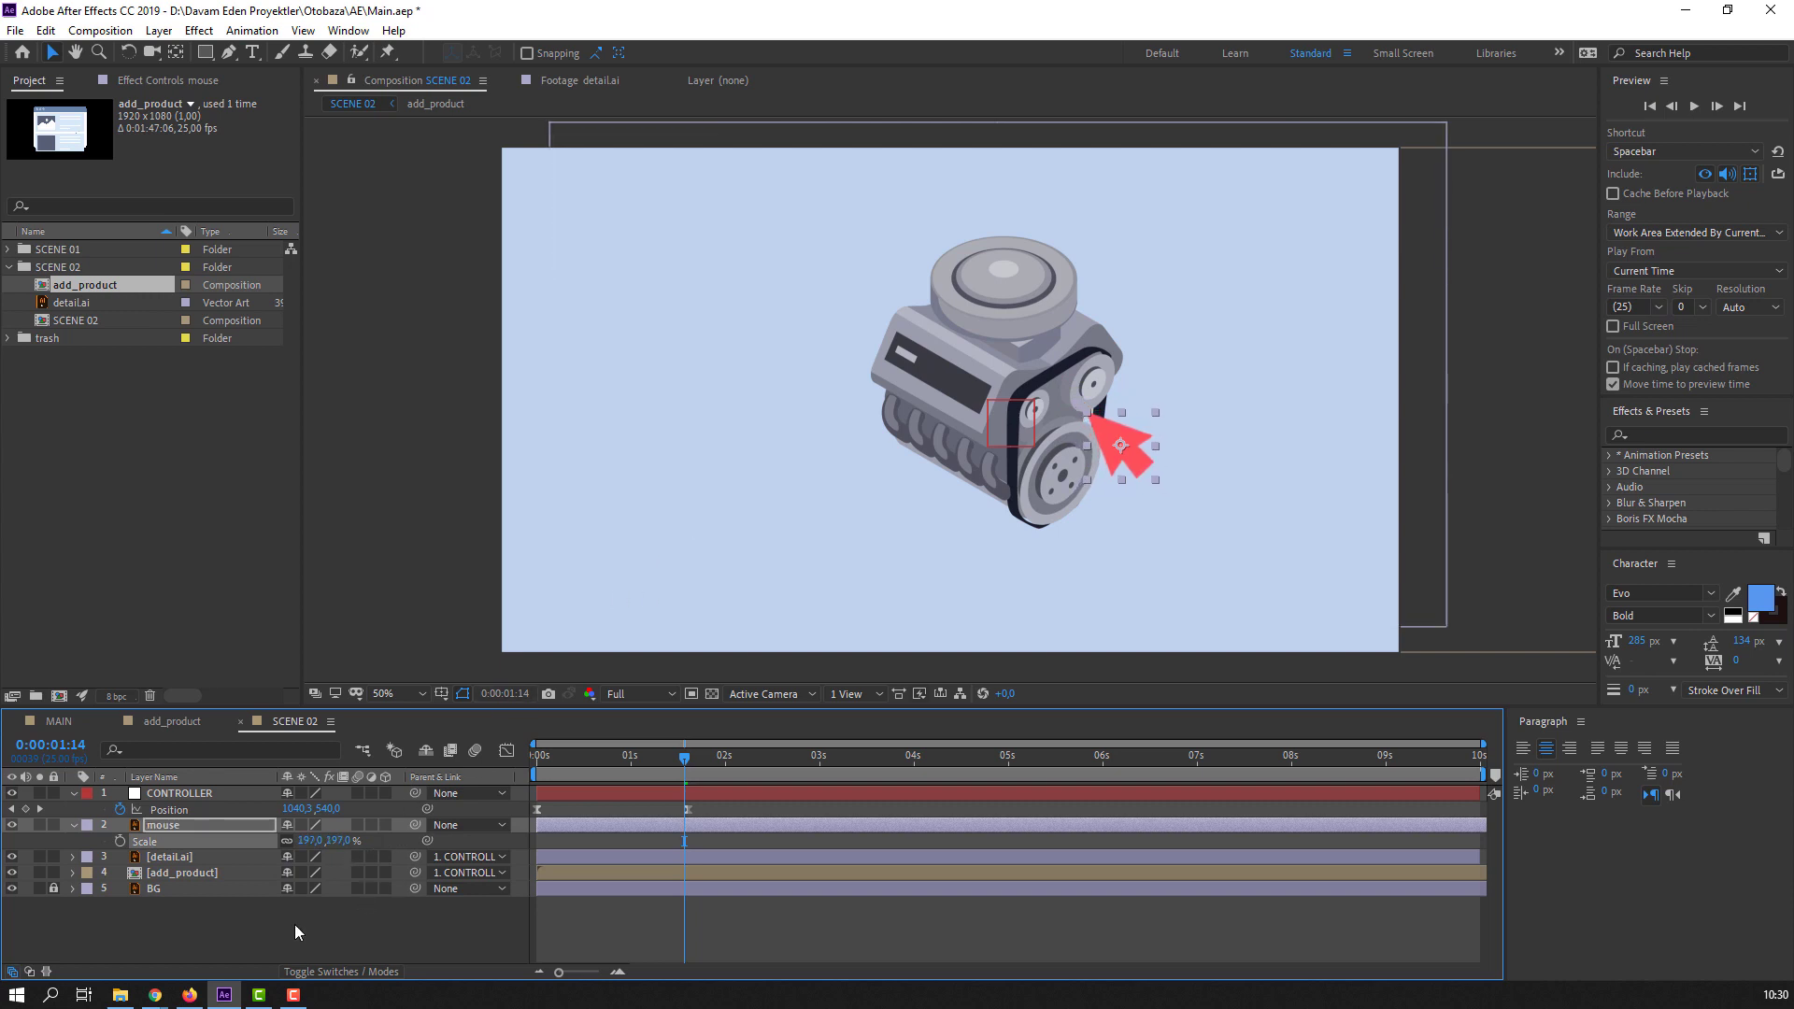
{"action": "left_click", "coordinate": [75, 826]}
- Keyframe the pointer's Position from below the frame up onto the engine
{"action": "mouse_move", "coordinate": [609, 762]}
{"action": "left_mouse_down"}
{"action": "mouse_move", "coordinate": [542, 759]}
{"action": "mouse_move", "coordinate": [688, 761]}
{"action": "left_mouse_up"}
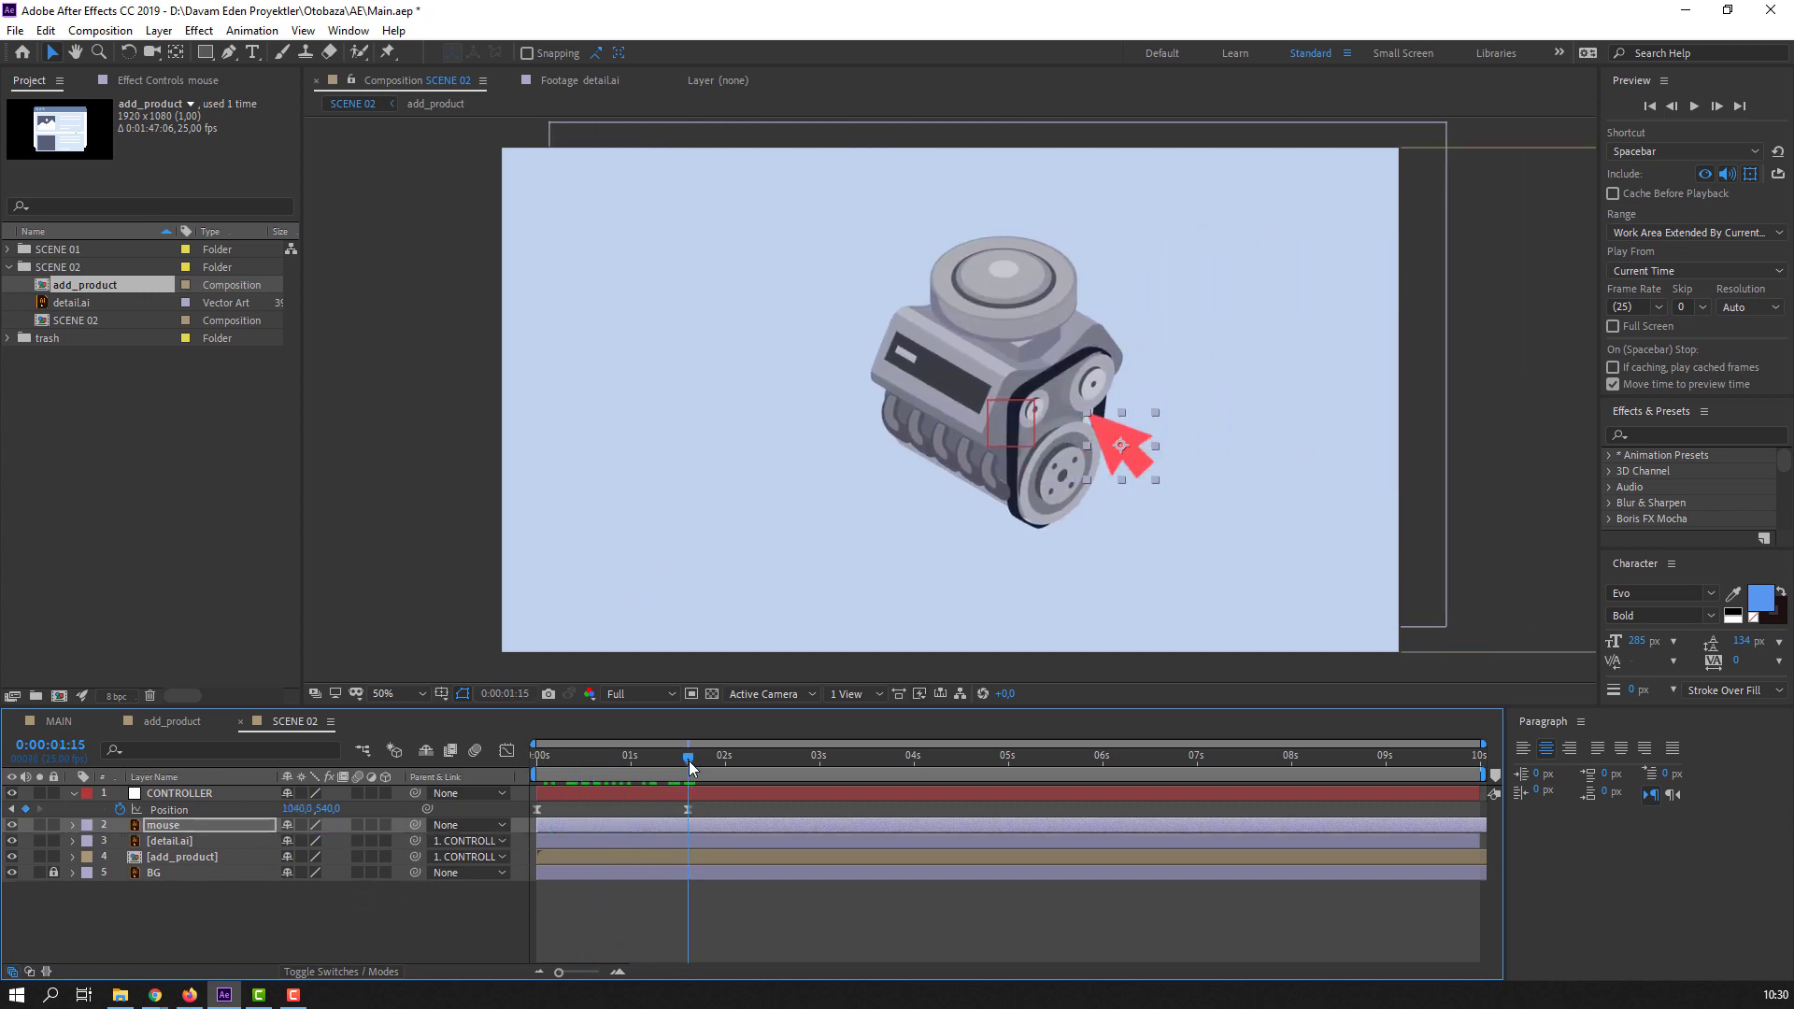
{"action": "left_click", "coordinate": [152, 828]}
{"action": "key", "text": "p"}
{"action": "key", "text": "comma"}
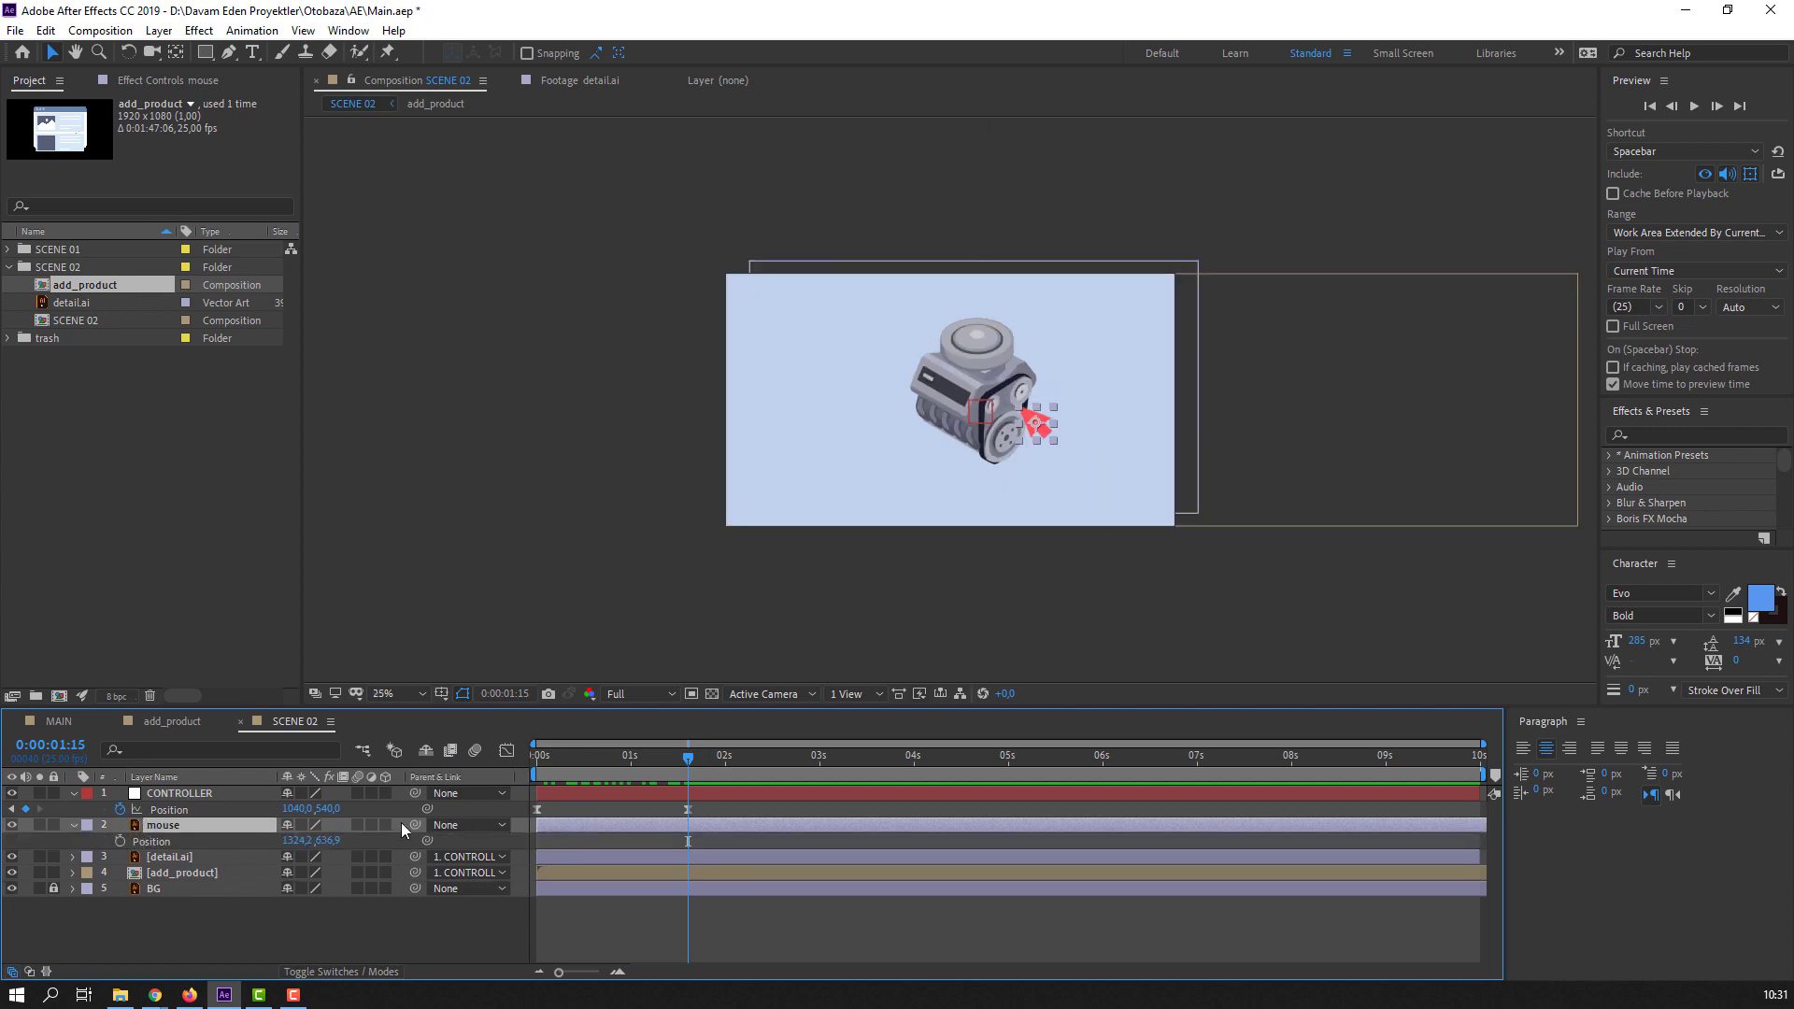
{"action": "left_click_drag", "start_coordinate": [1034, 433], "coordinate": [1113, 594]}
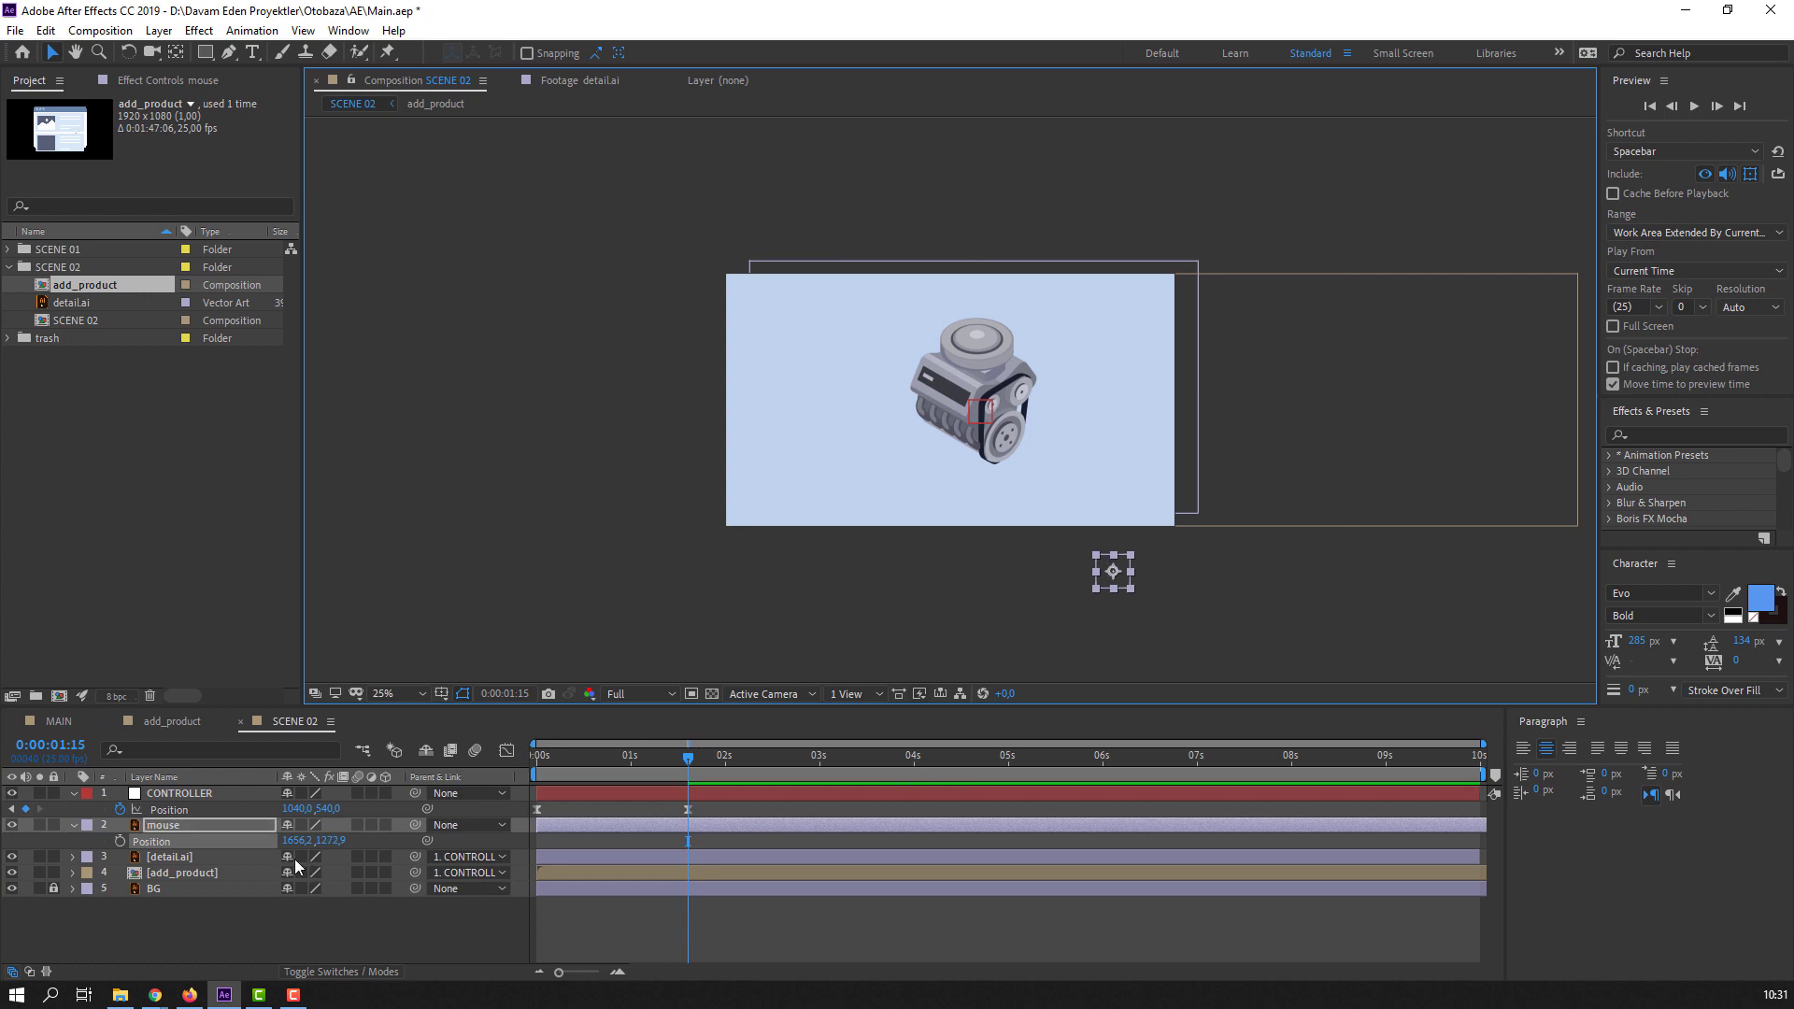
{"action": "left_click", "coordinate": [121, 842]}
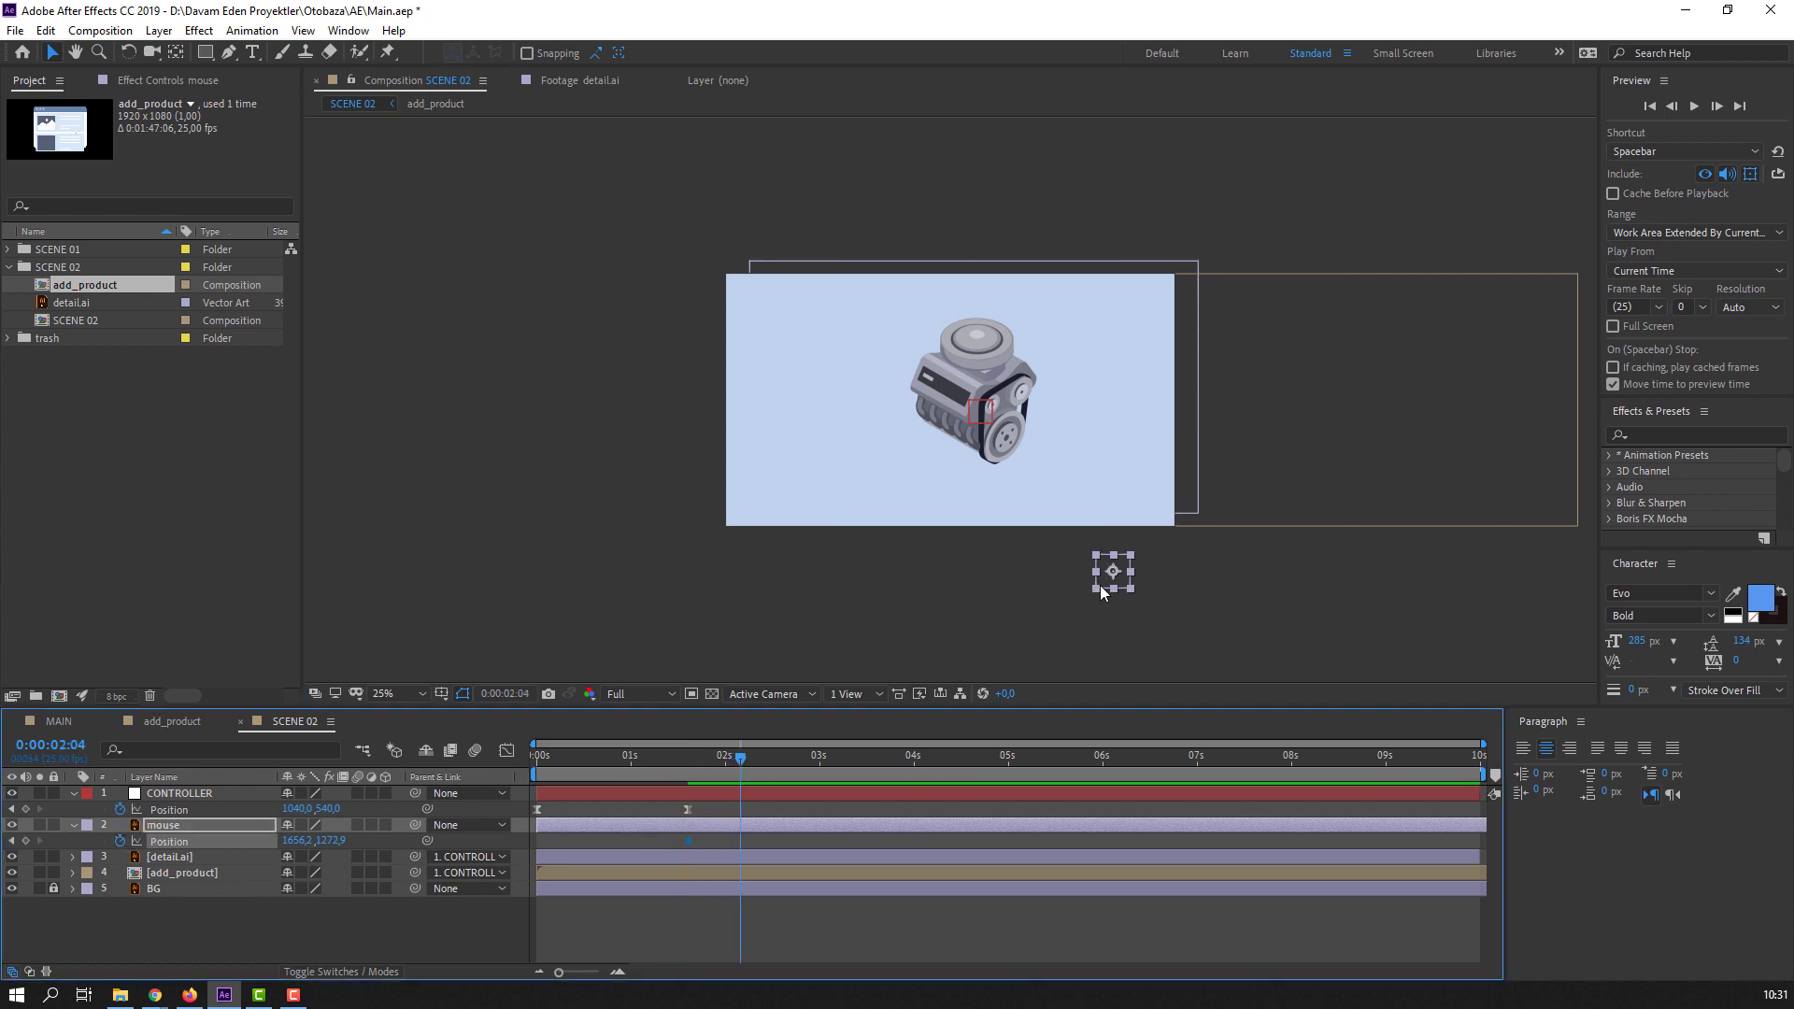
{"action": "left_click_drag", "start_coordinate": [1112, 586], "coordinate": [997, 406]}
- Shift both pointer Position keyframes earlier in time
{"action": "key", "text": "period"}
{"action": "mouse_move", "coordinate": [675, 755]}
{"action": "left_mouse_down"}
{"action": "mouse_move", "coordinate": [742, 754]}
{"action": "mouse_move", "coordinate": [658, 755]}
{"action": "left_mouse_up"}
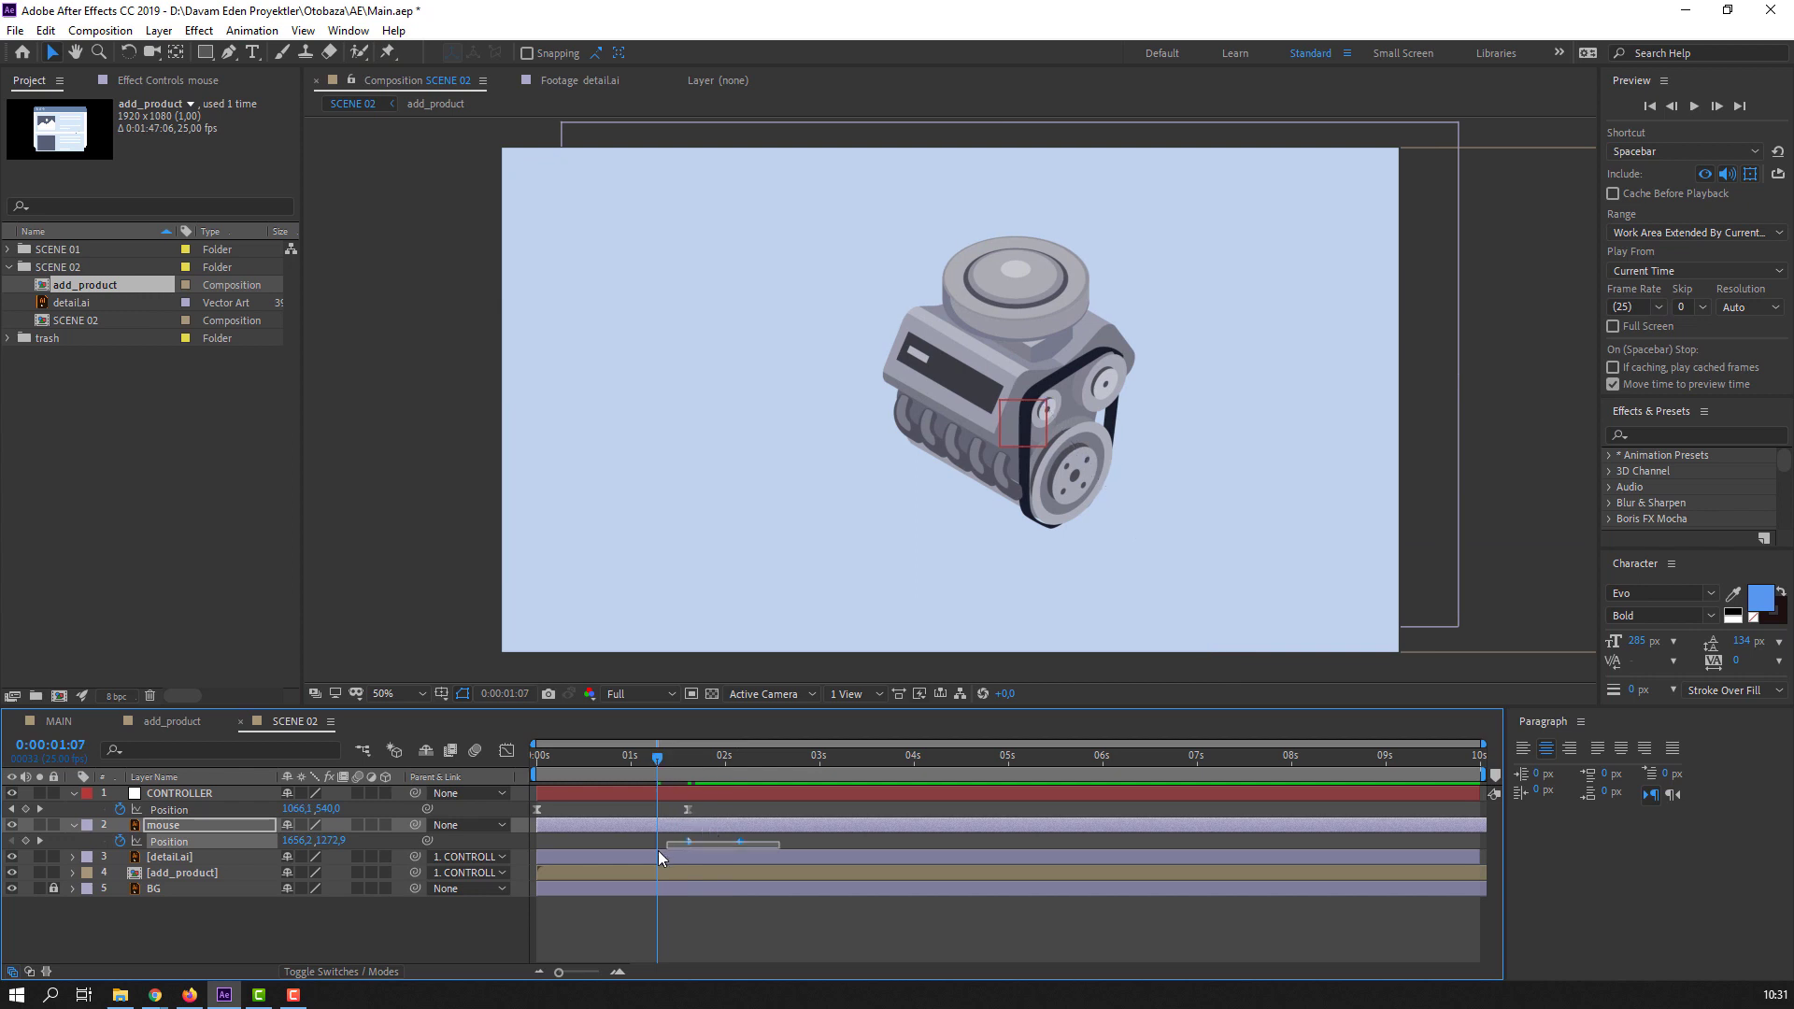
{"action": "left_click_drag", "start_coordinate": [688, 841], "coordinate": [650, 843]}
{"action": "left_click_drag", "start_coordinate": [645, 755], "coordinate": [697, 755]}
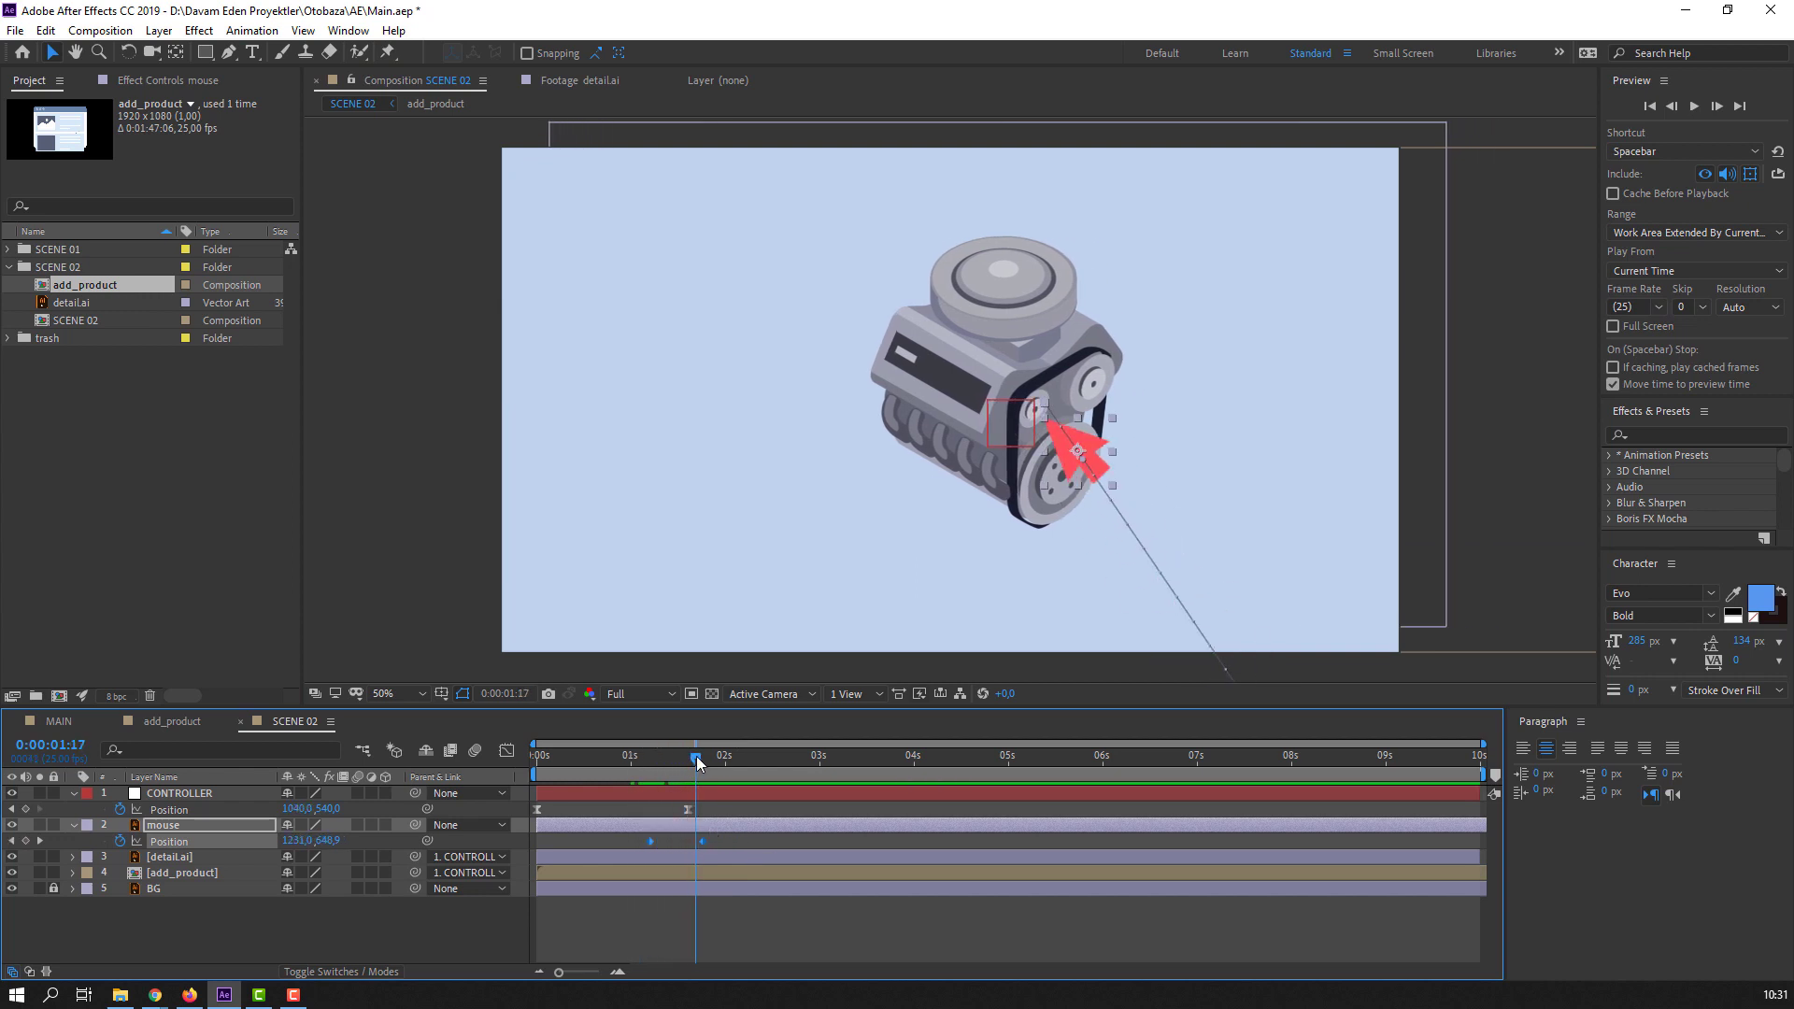
- Apply Easy Ease to the pointer keyframes and stretch the influence for a sharper speed peak
{"action": "right_click", "coordinate": [701, 841]}
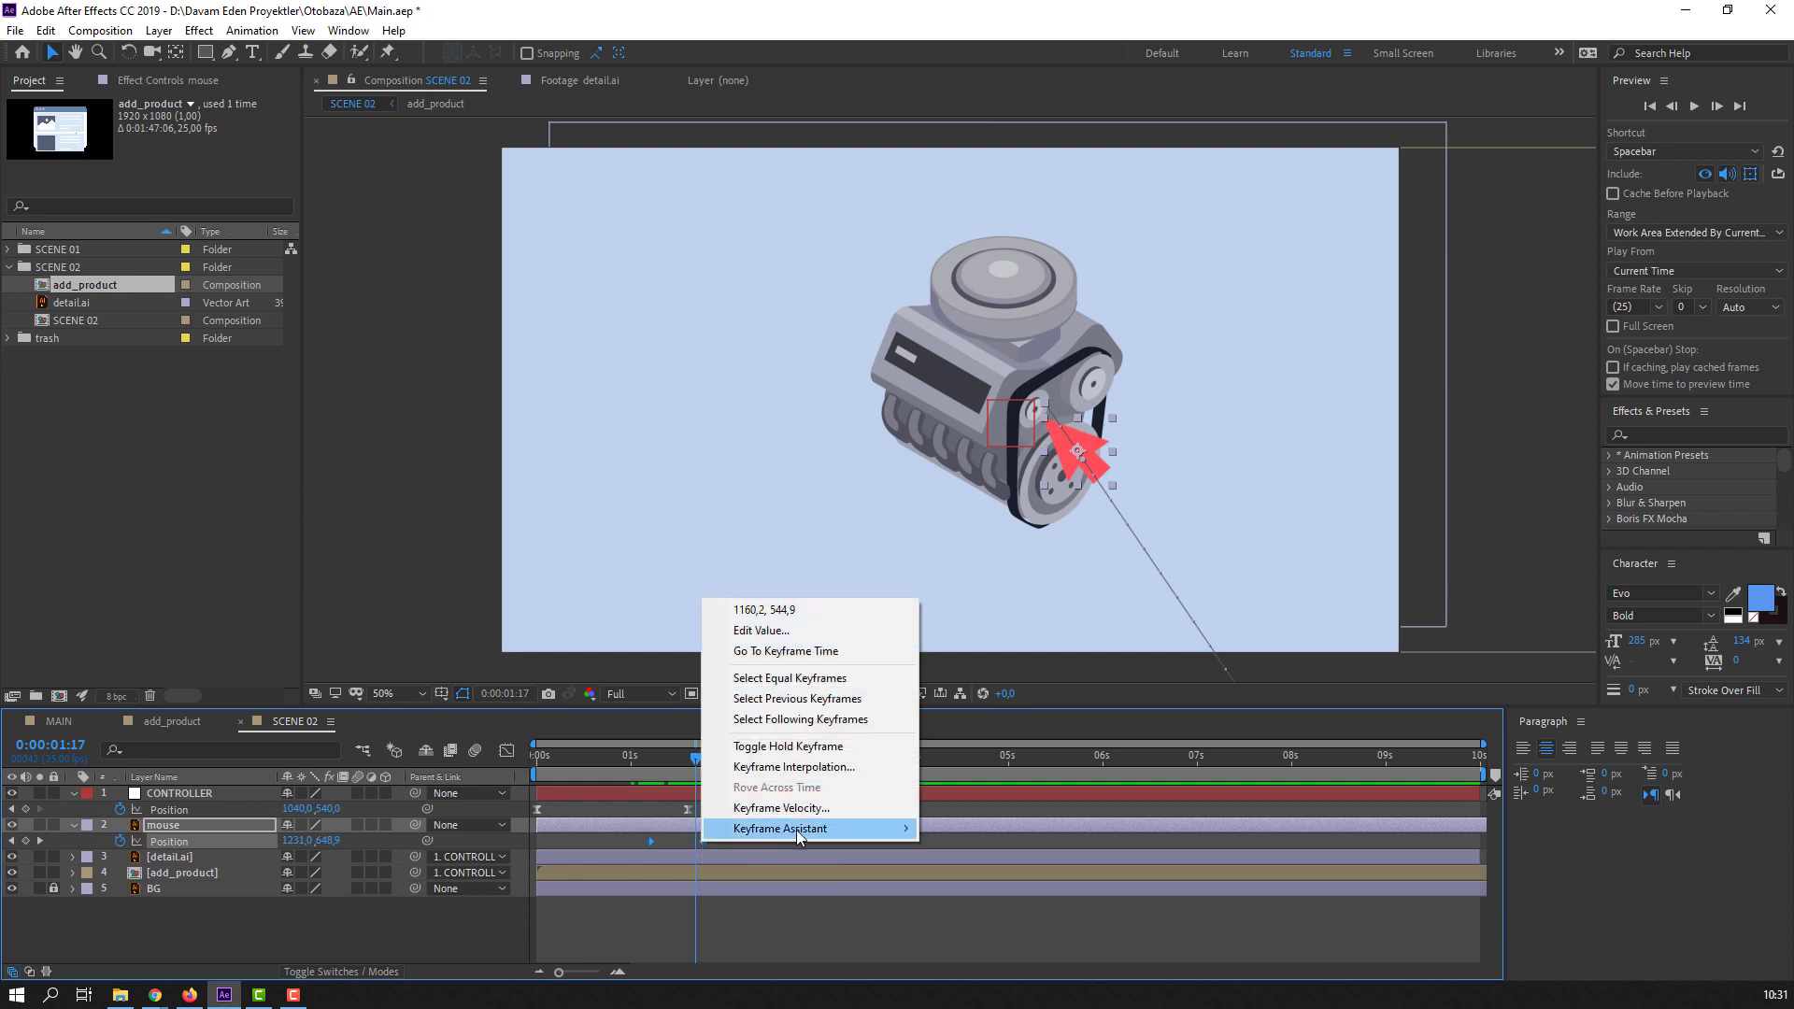
{"action": "mouse_move", "coordinate": [822, 827]}
{"action": "left_click", "coordinate": [981, 705]}
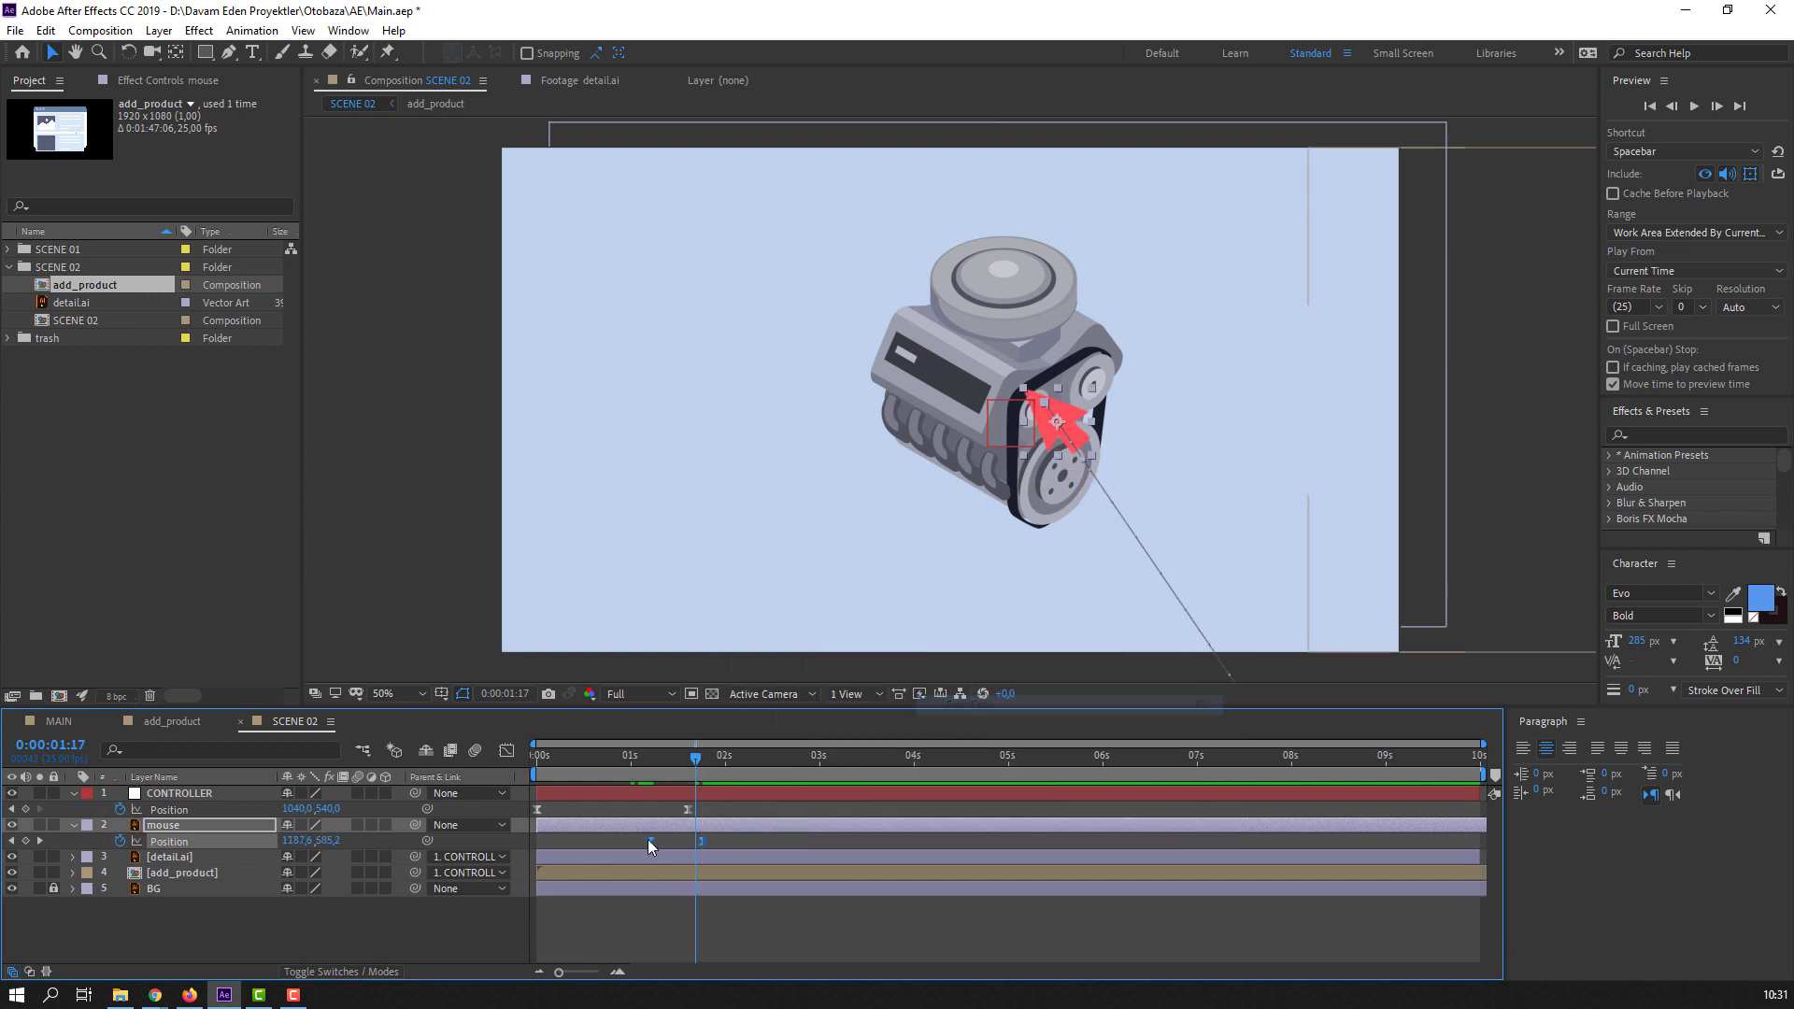
{"action": "left_click_drag", "start_coordinate": [641, 755], "coordinate": [636, 841]}
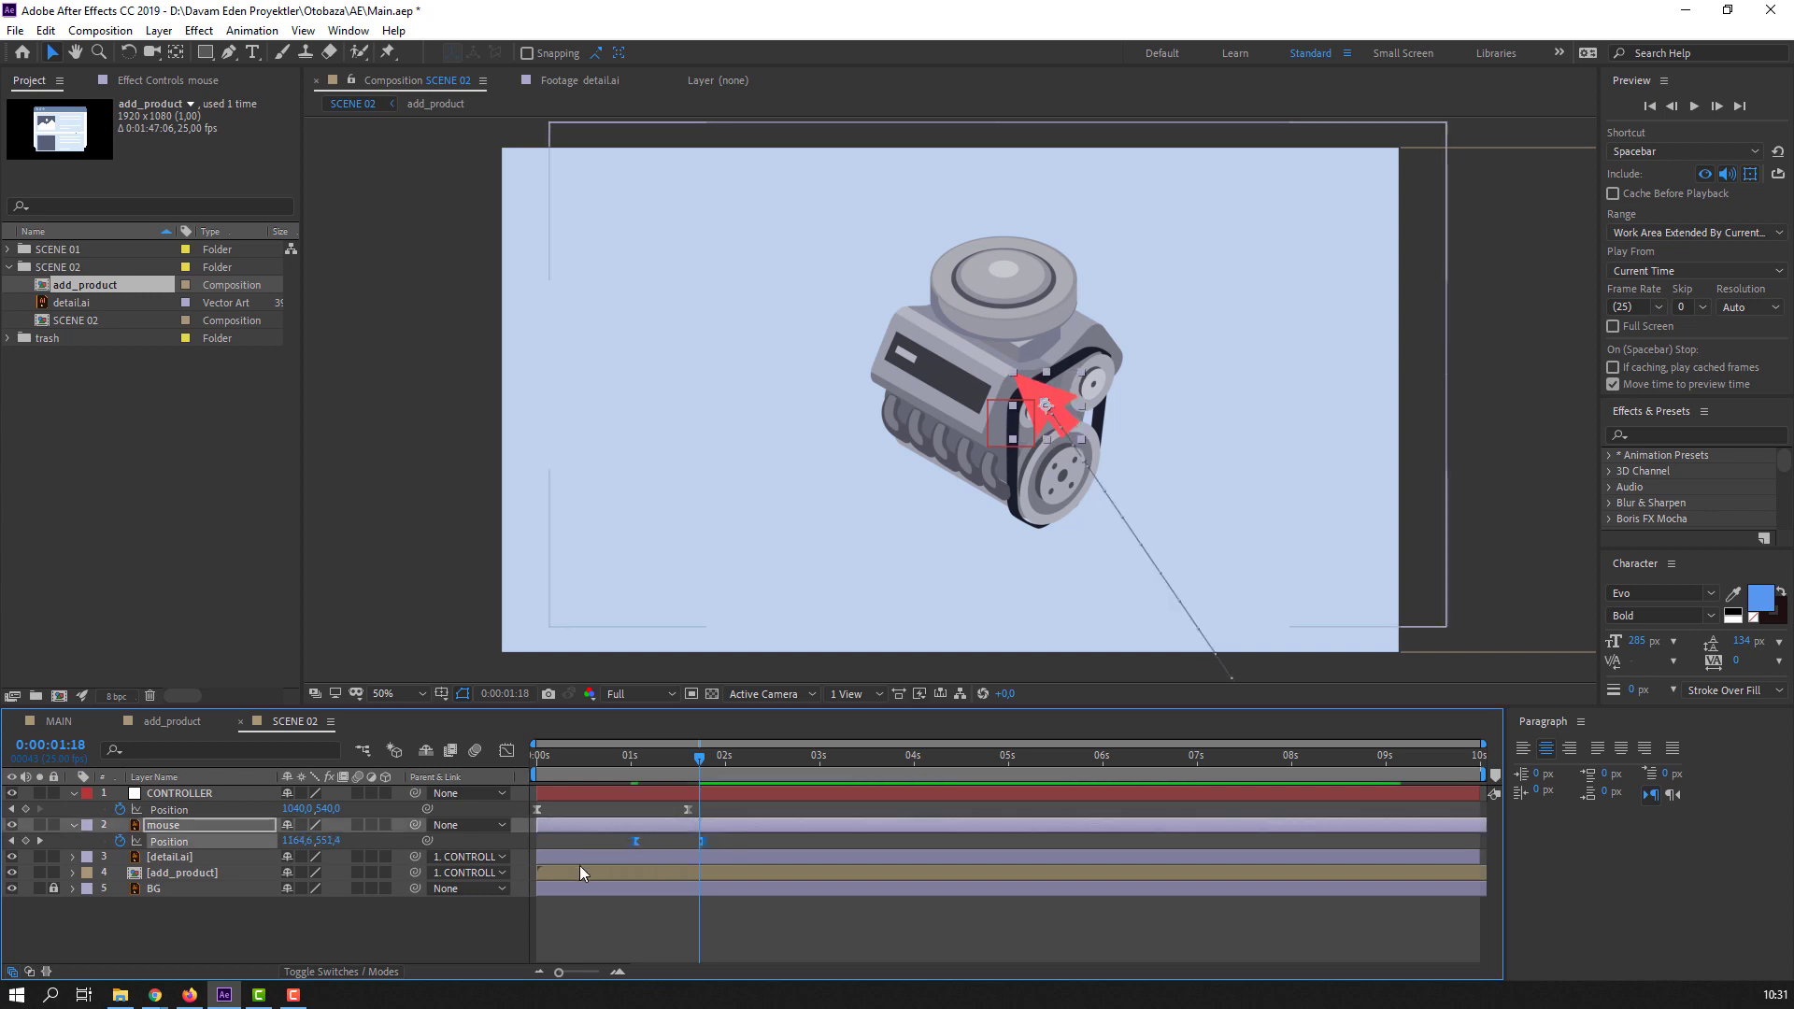
{"action": "left_click", "coordinate": [506, 751]}
{"action": "left_click", "coordinate": [640, 926]}
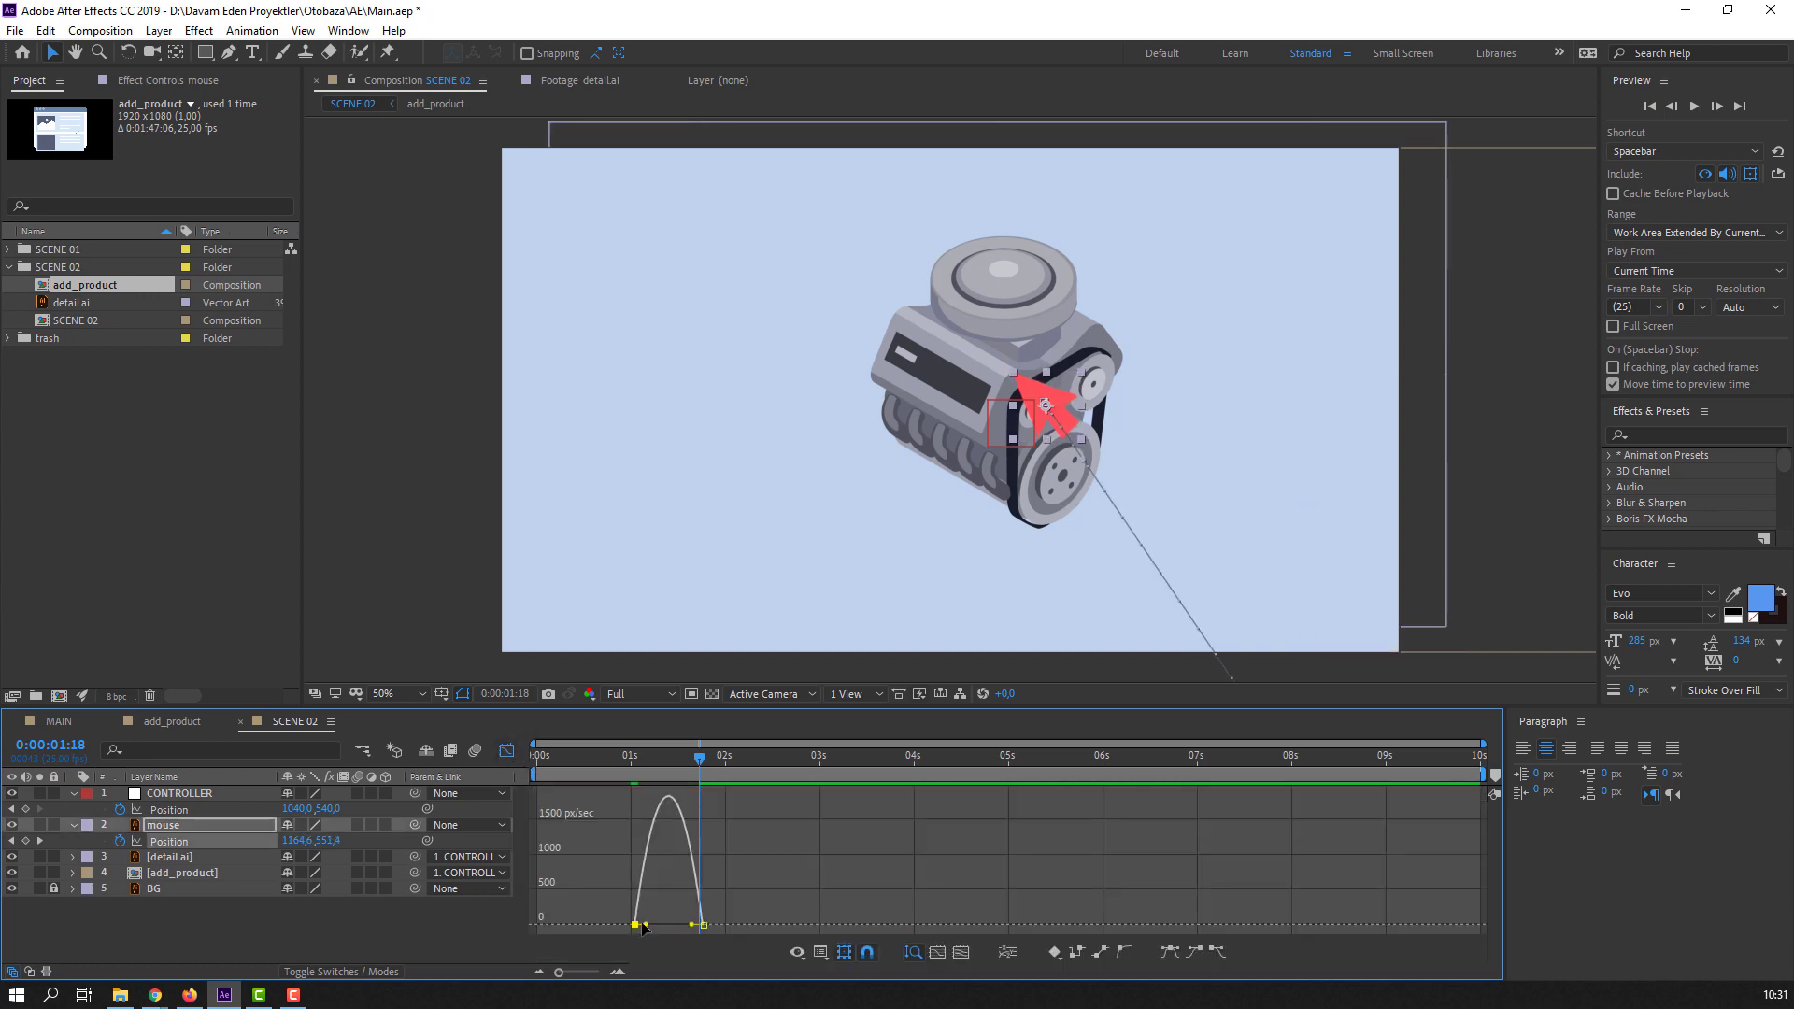
{"action": "left_click_drag", "start_coordinate": [652, 925], "coordinate": [664, 925]}
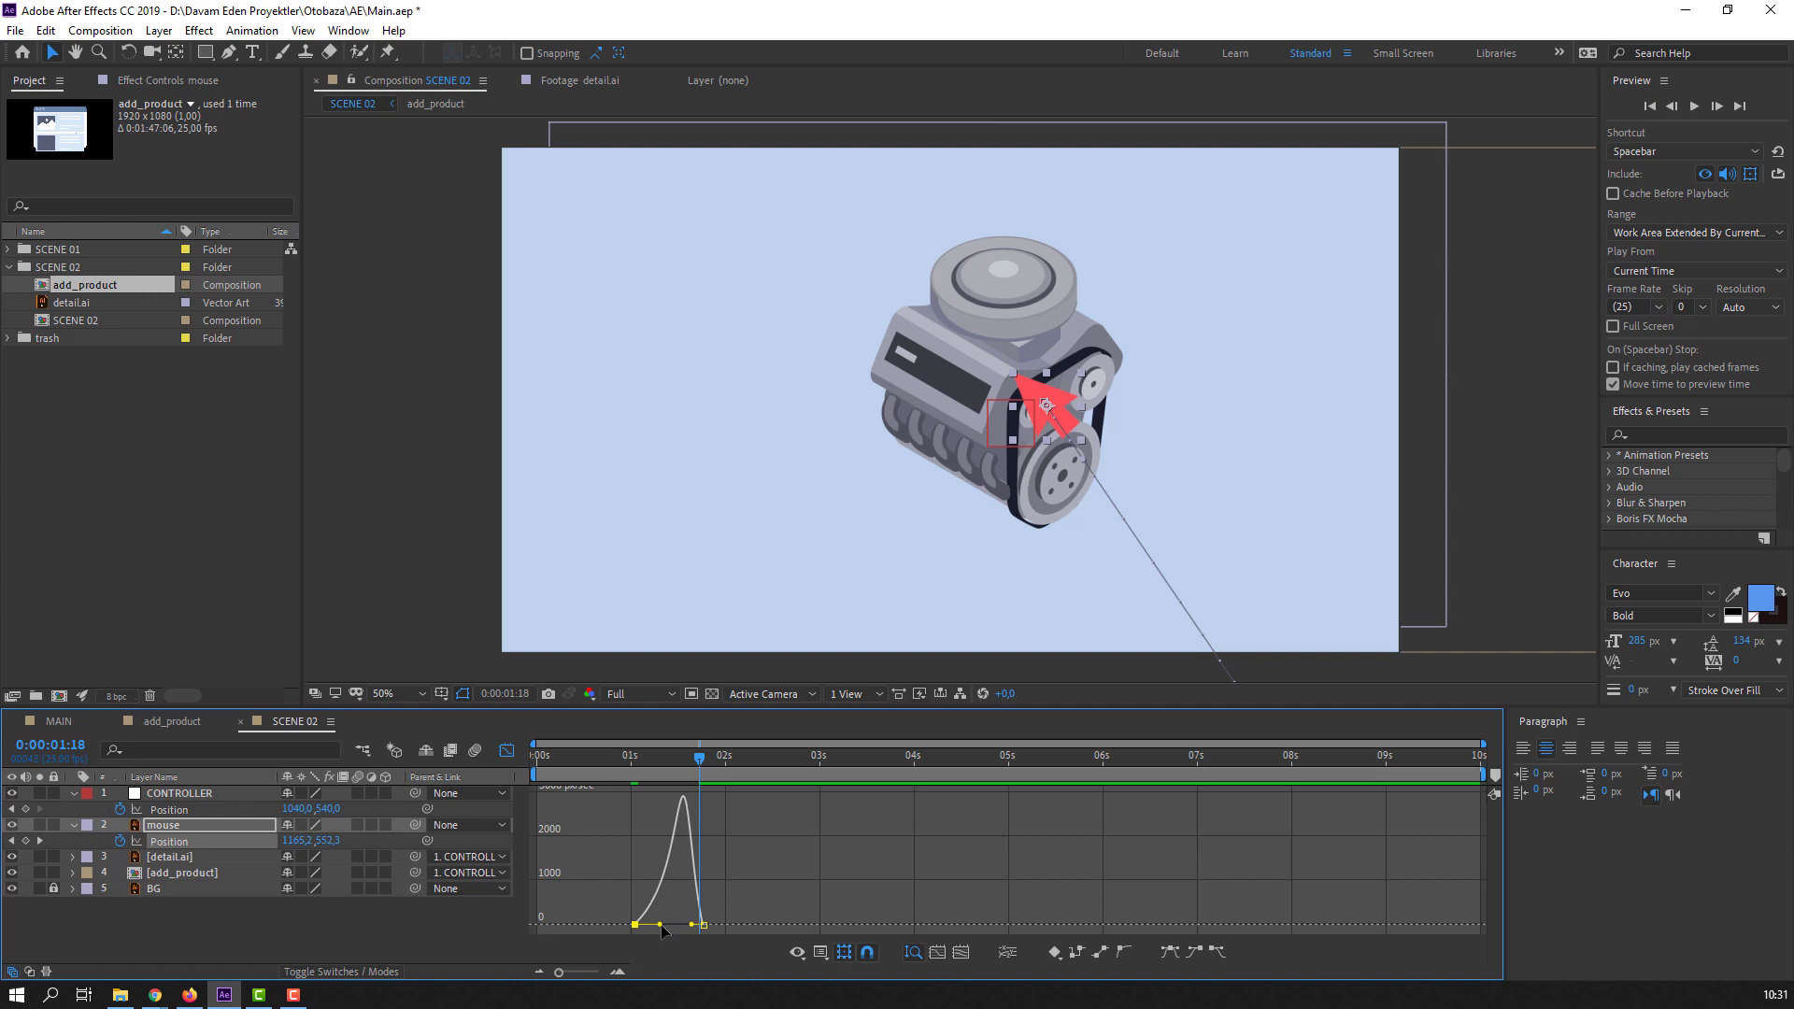
{"action": "key", "text": "space"}
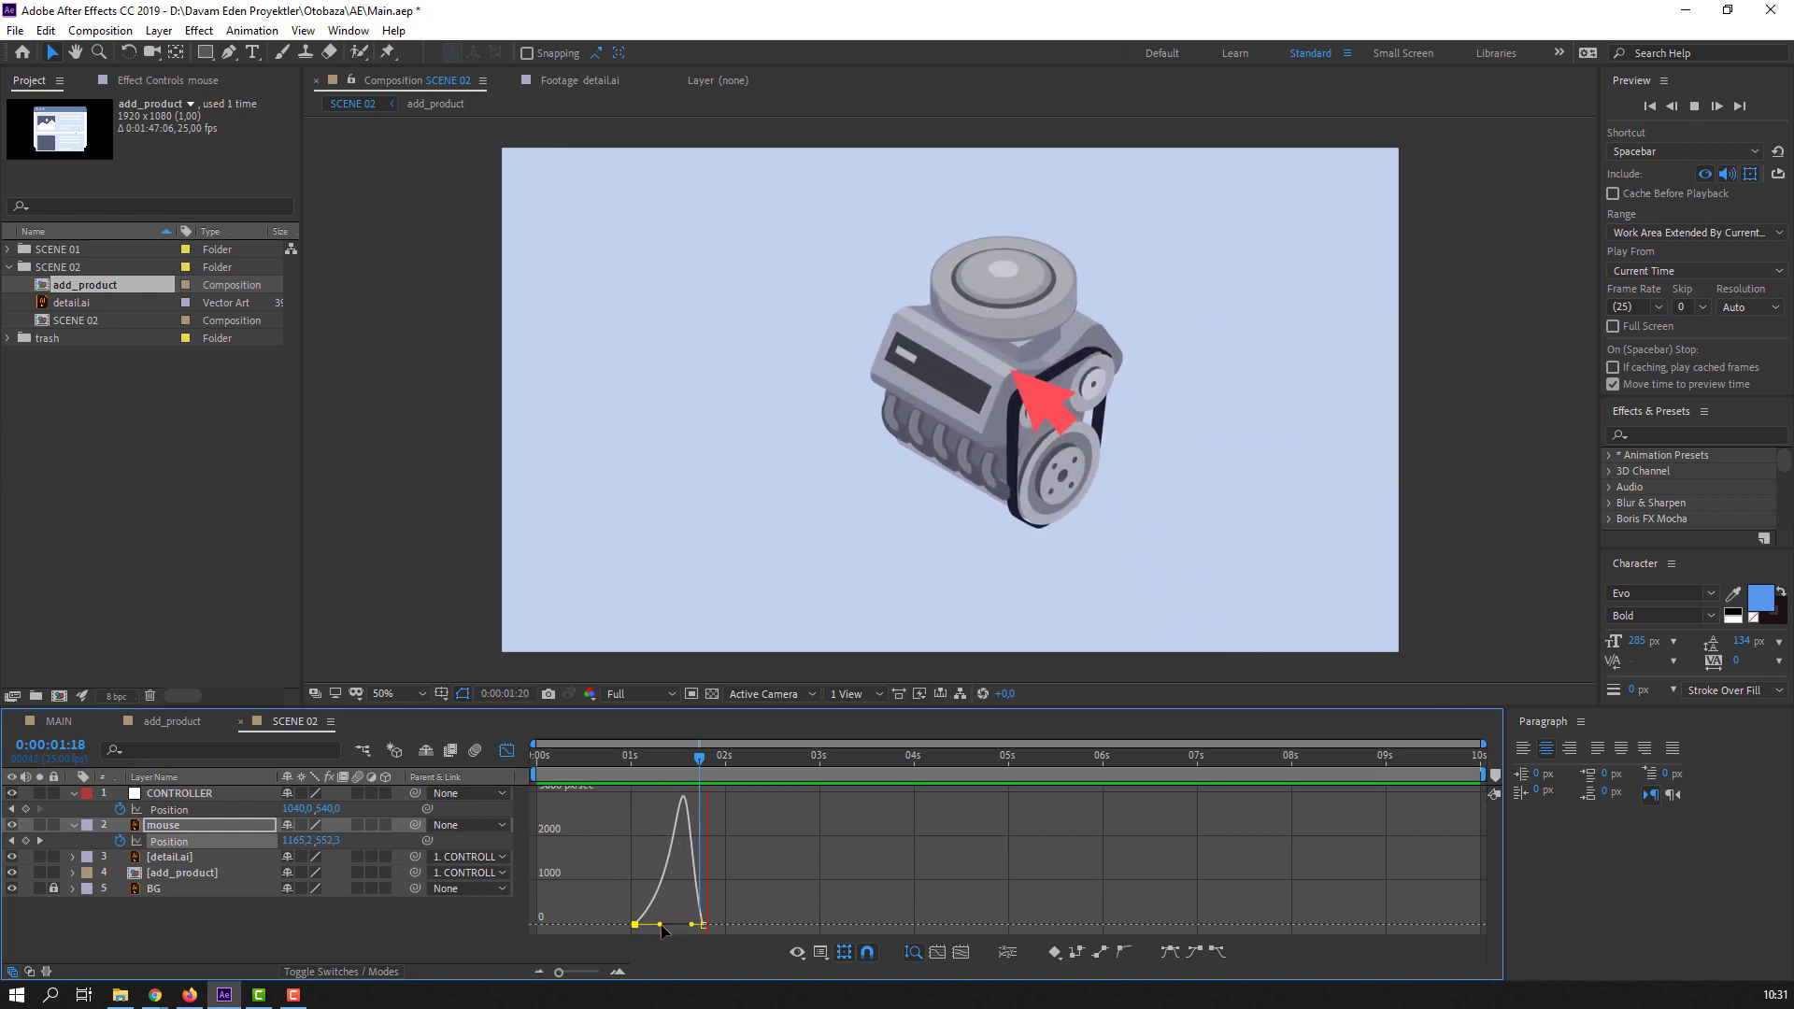
{"action": "key", "text": "space"}
- Move the pointer's arrival keyframe to about 2:03 and review the landing near 2:04
{"action": "left_click", "coordinate": [510, 753]}
{"action": "left_click_drag", "start_coordinate": [703, 842], "coordinate": [739, 840]}
{"action": "key", "text": "space"}
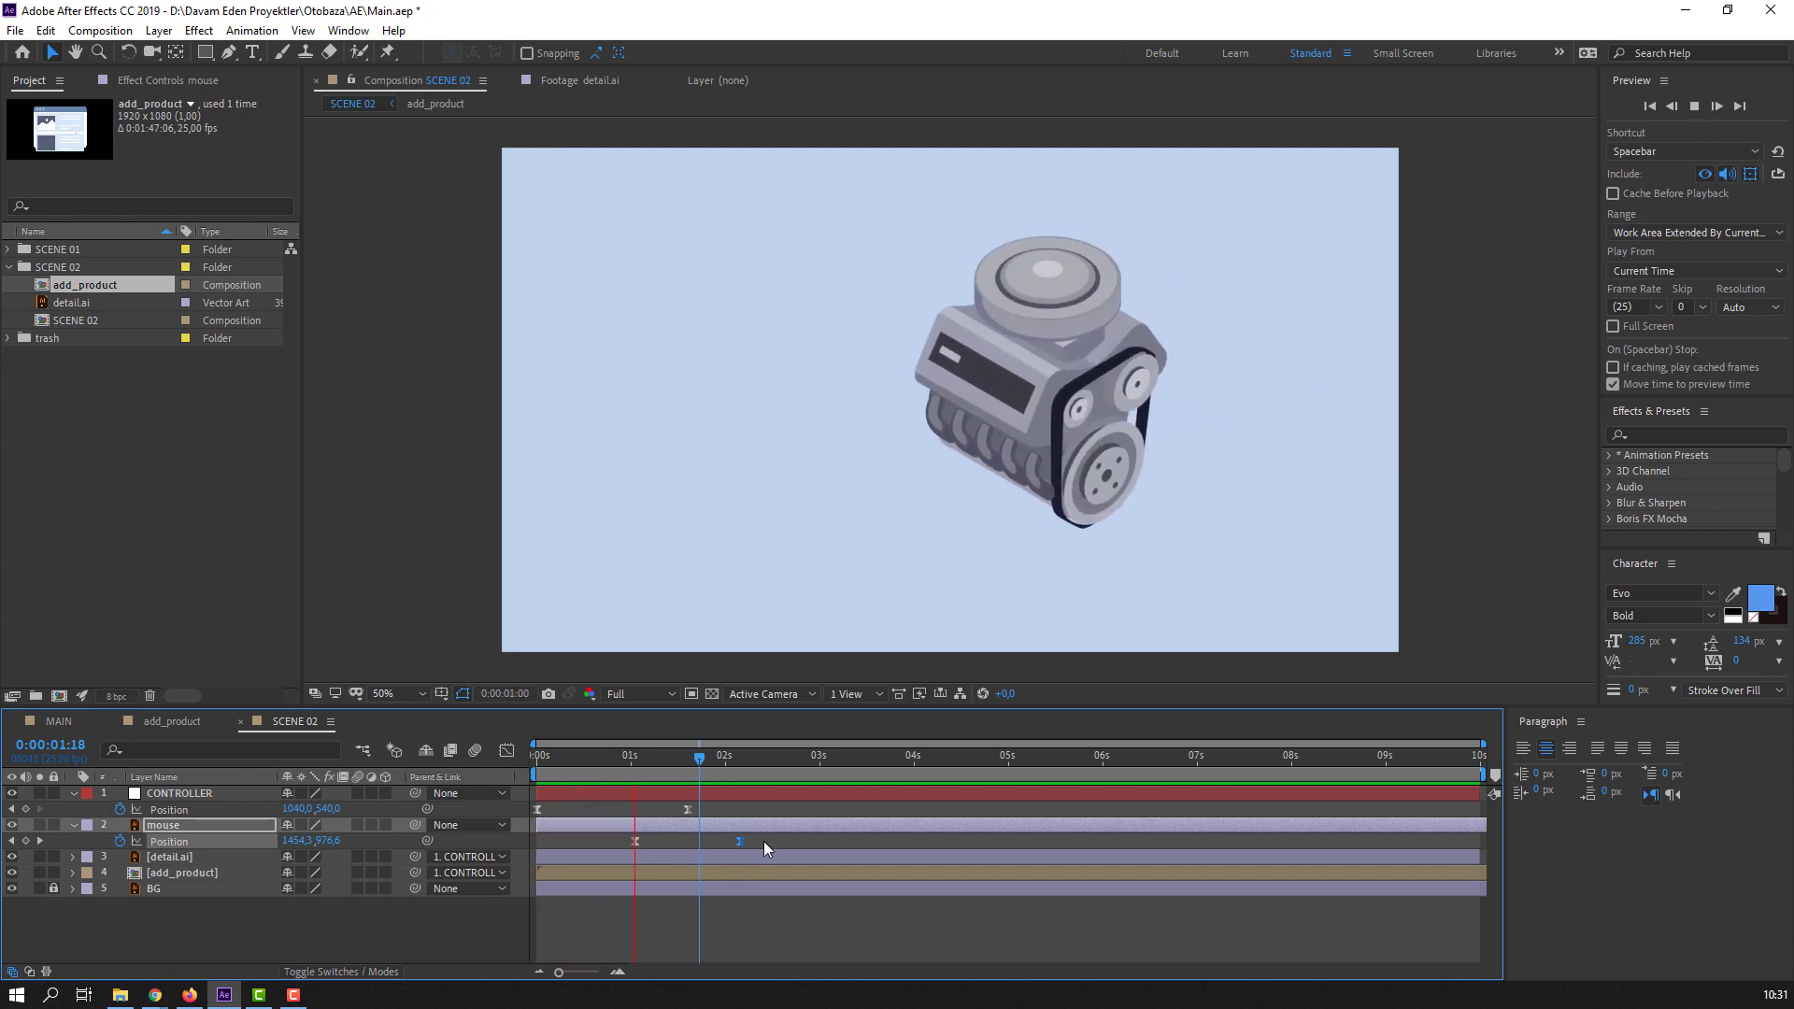
{"action": "mouse_move", "coordinate": [716, 758]}
{"action": "left_mouse_down"}
{"action": "mouse_move", "coordinate": [626, 754]}
{"action": "mouse_move", "coordinate": [740, 759]}
{"action": "left_mouse_up"}
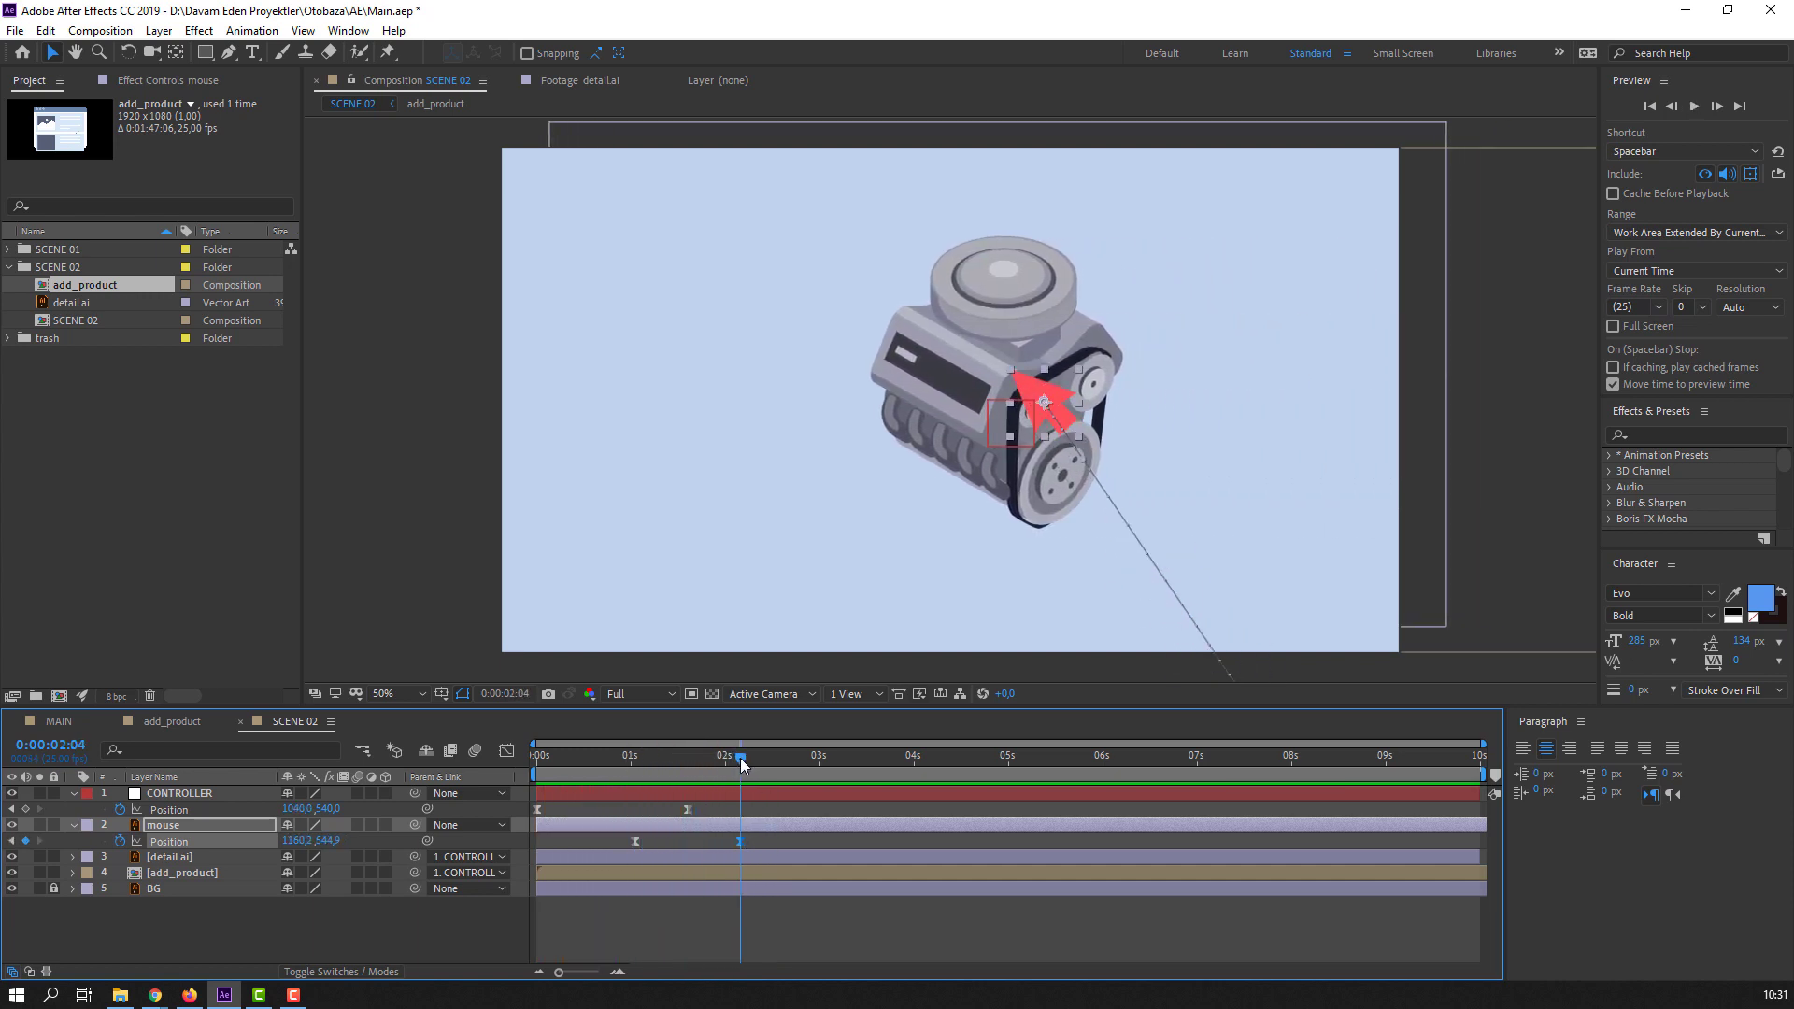
{"action": "left_click", "coordinate": [180, 929]}
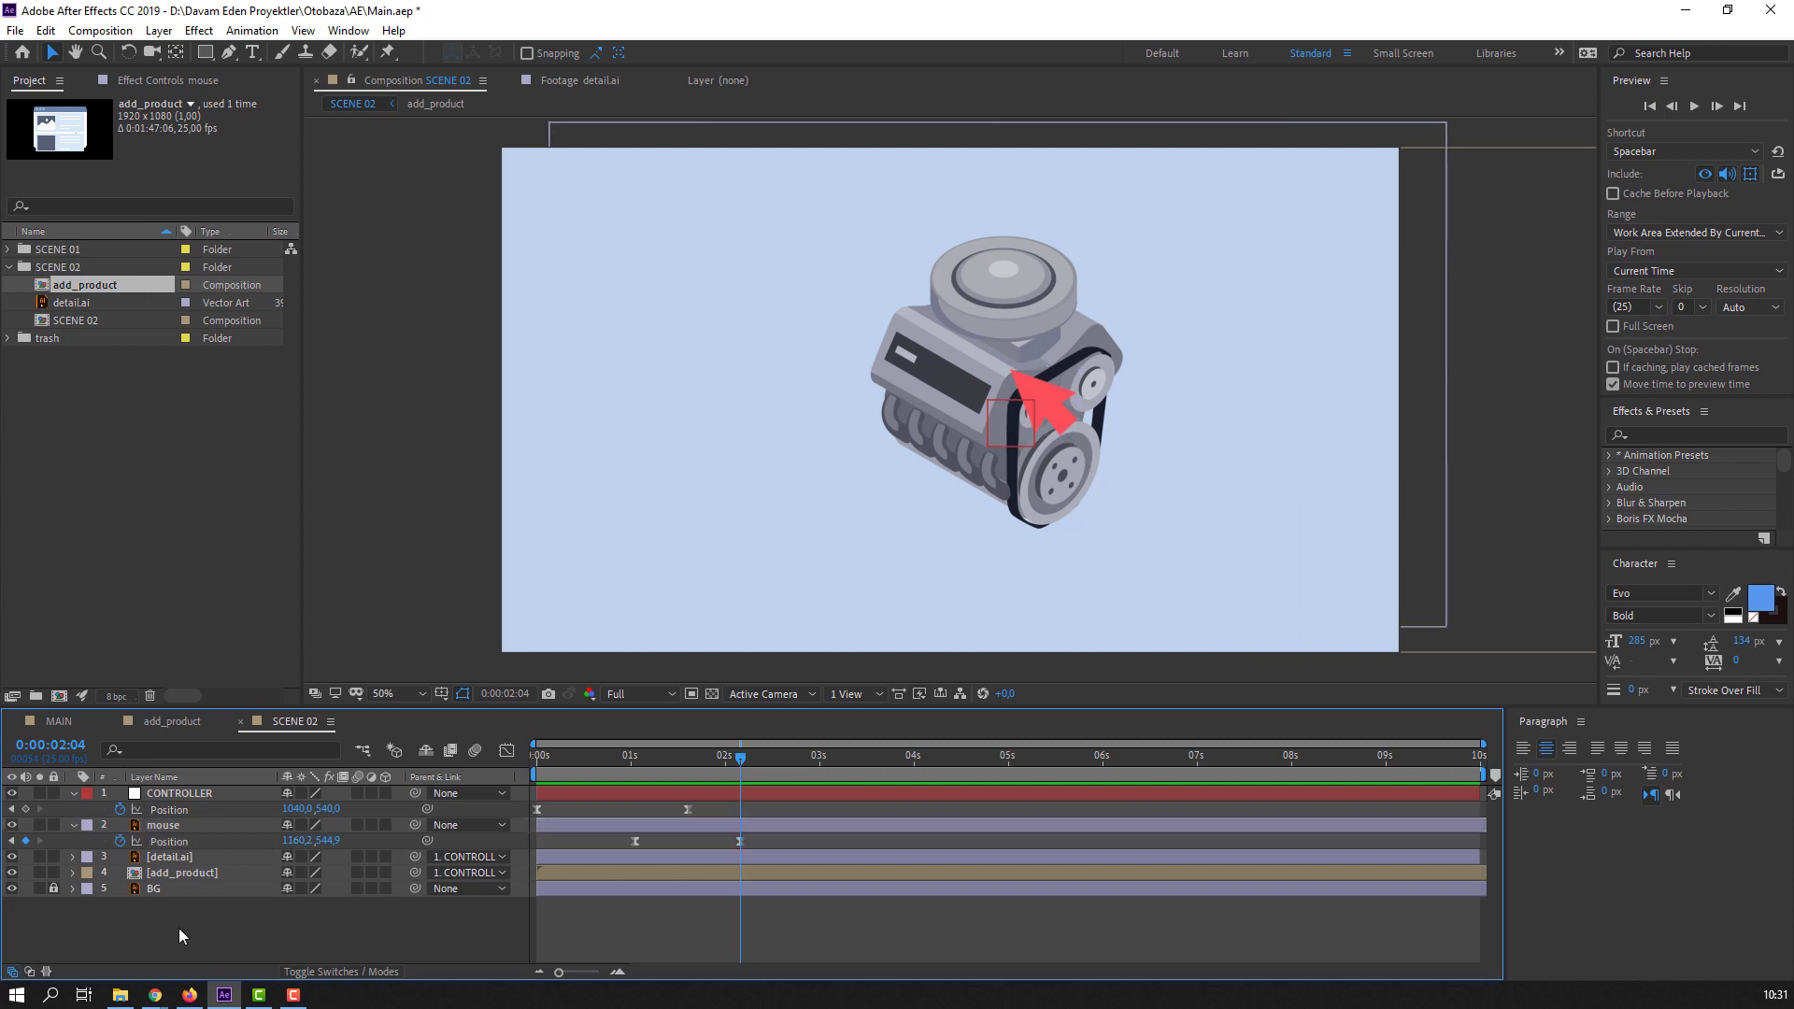
{"action": "left_click", "coordinate": [166, 860]}
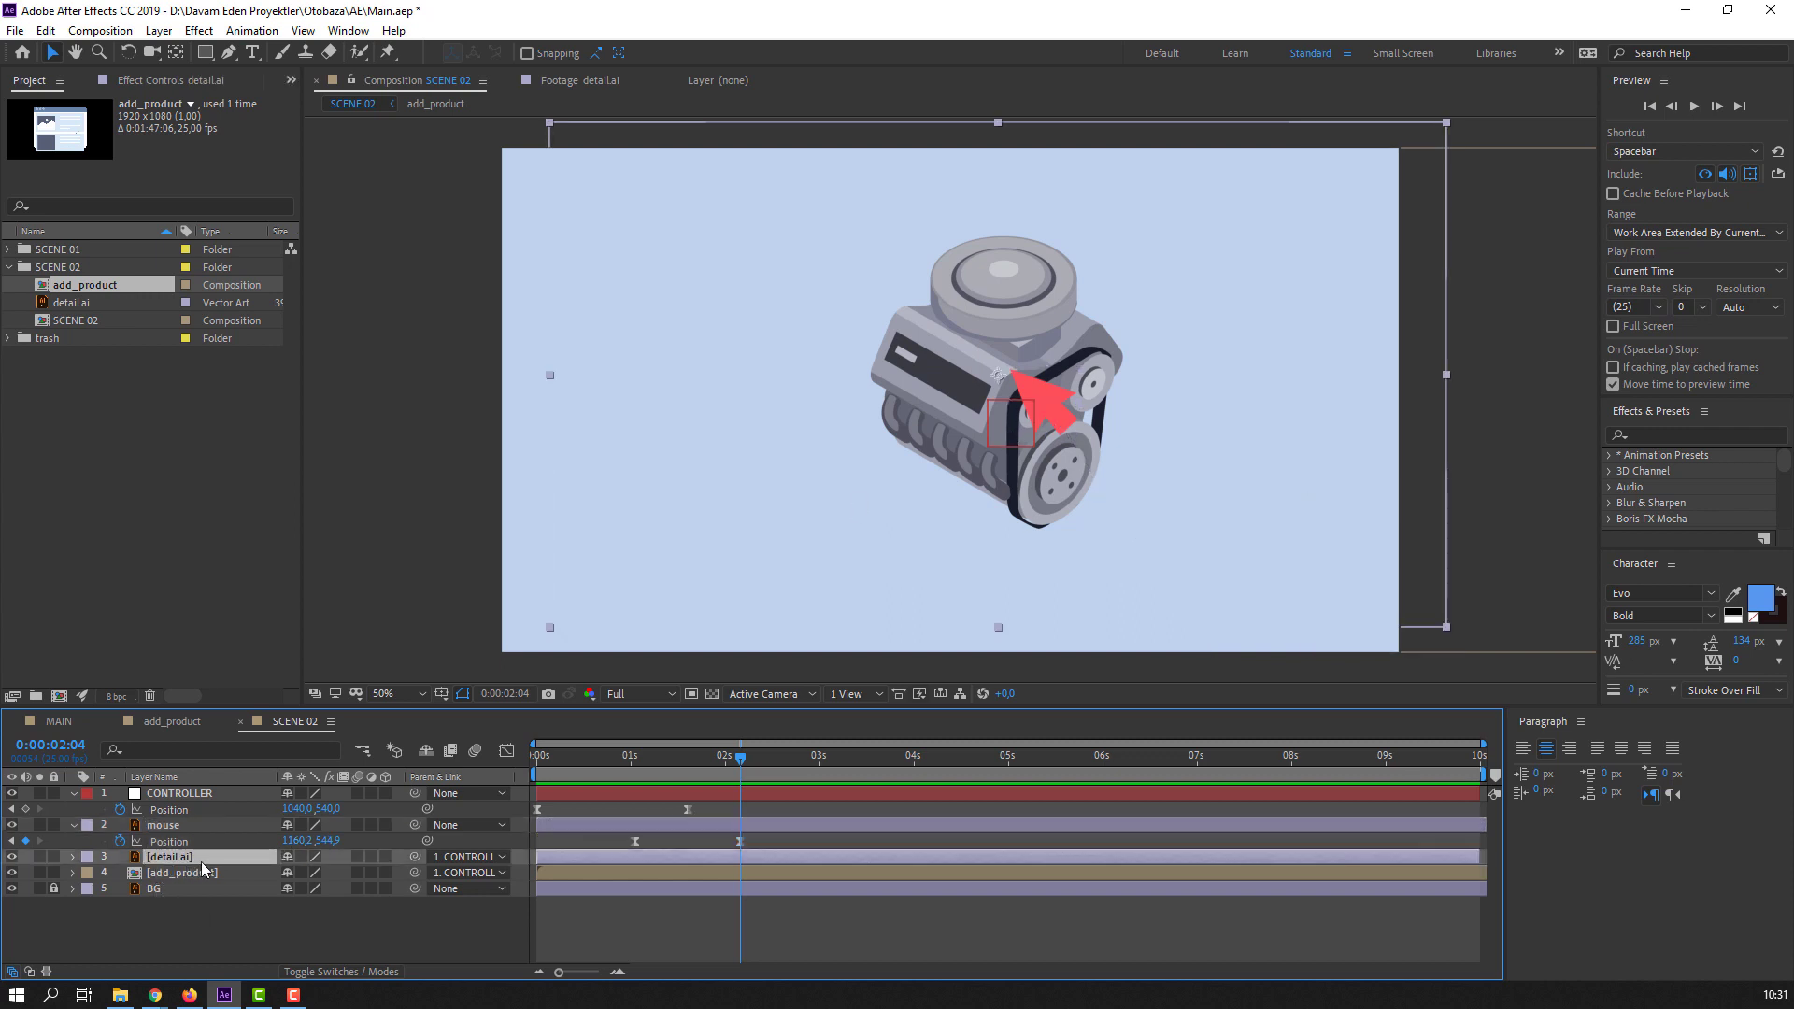
- Split detail.ai at 0:00:02:04 and parent the new later half to the 2. mouse layer
{"action": "key", "text": "ctrl+shift+d"}
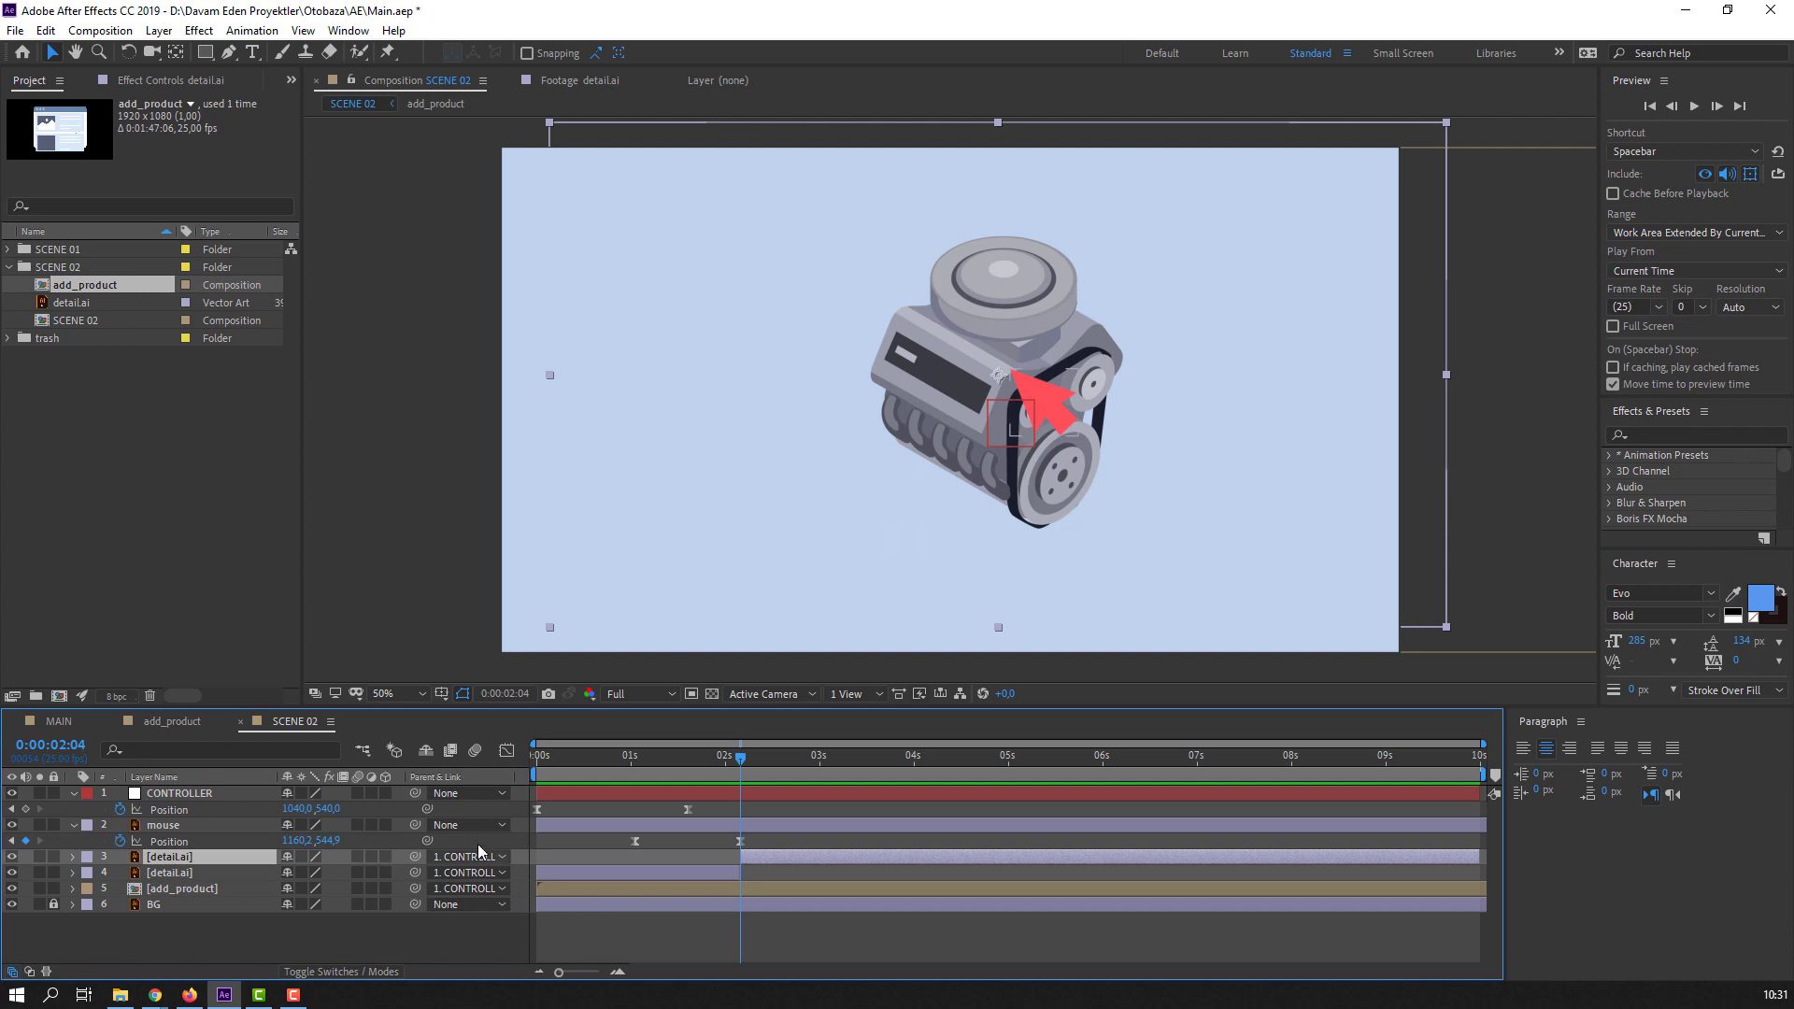
{"action": "left_click", "coordinate": [44, 31]}
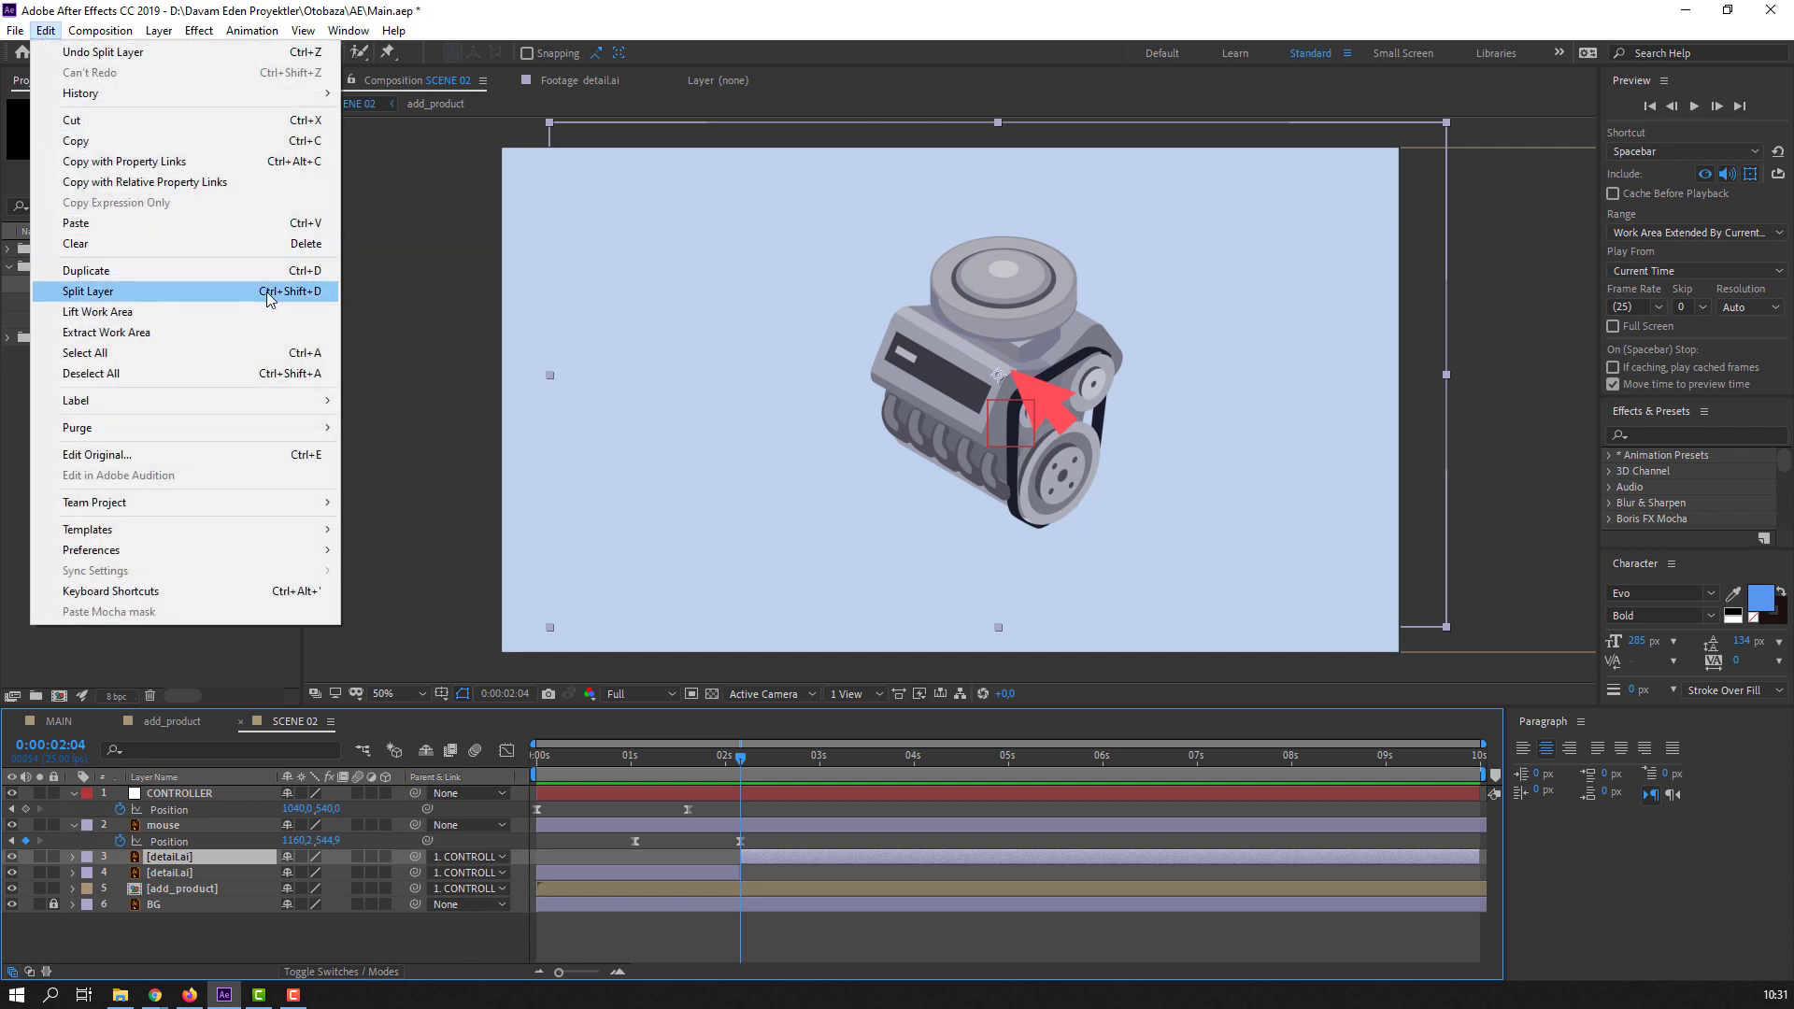
{"action": "left_click", "coordinate": [780, 934]}
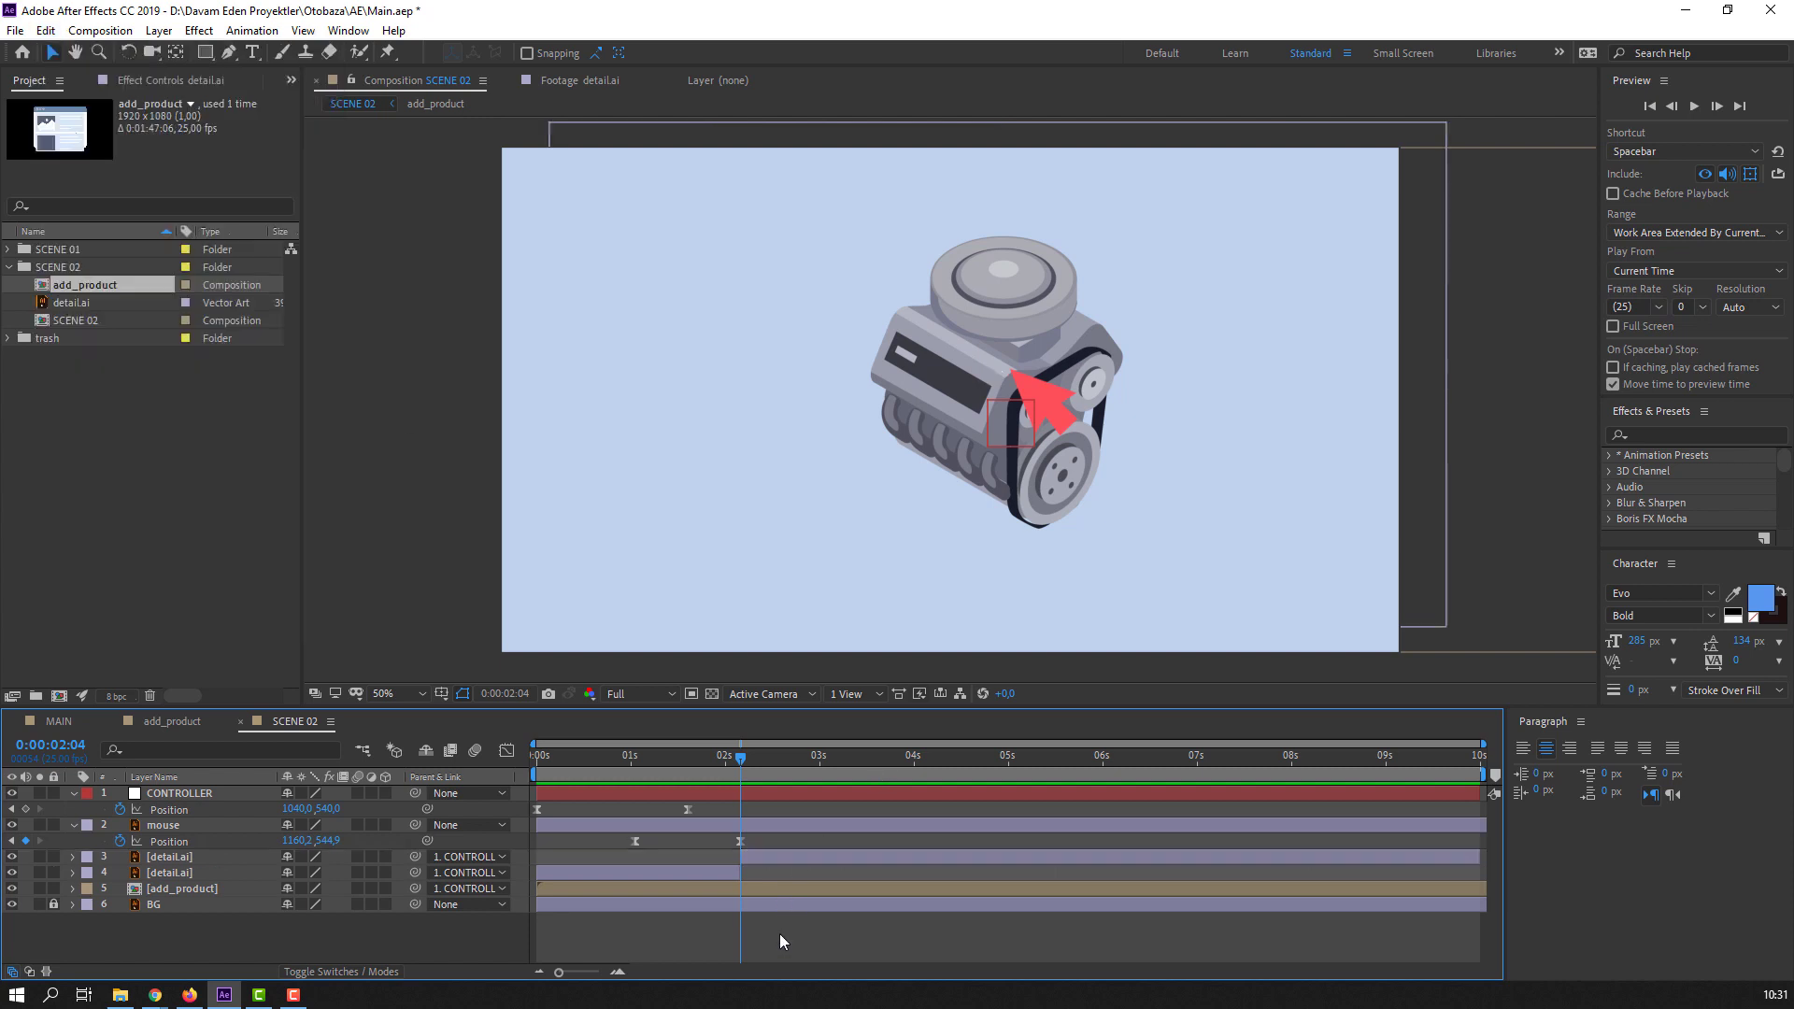
{"action": "left_click", "coordinate": [772, 856]}
{"action": "left_click_drag", "start_coordinate": [415, 857], "coordinate": [166, 826]}
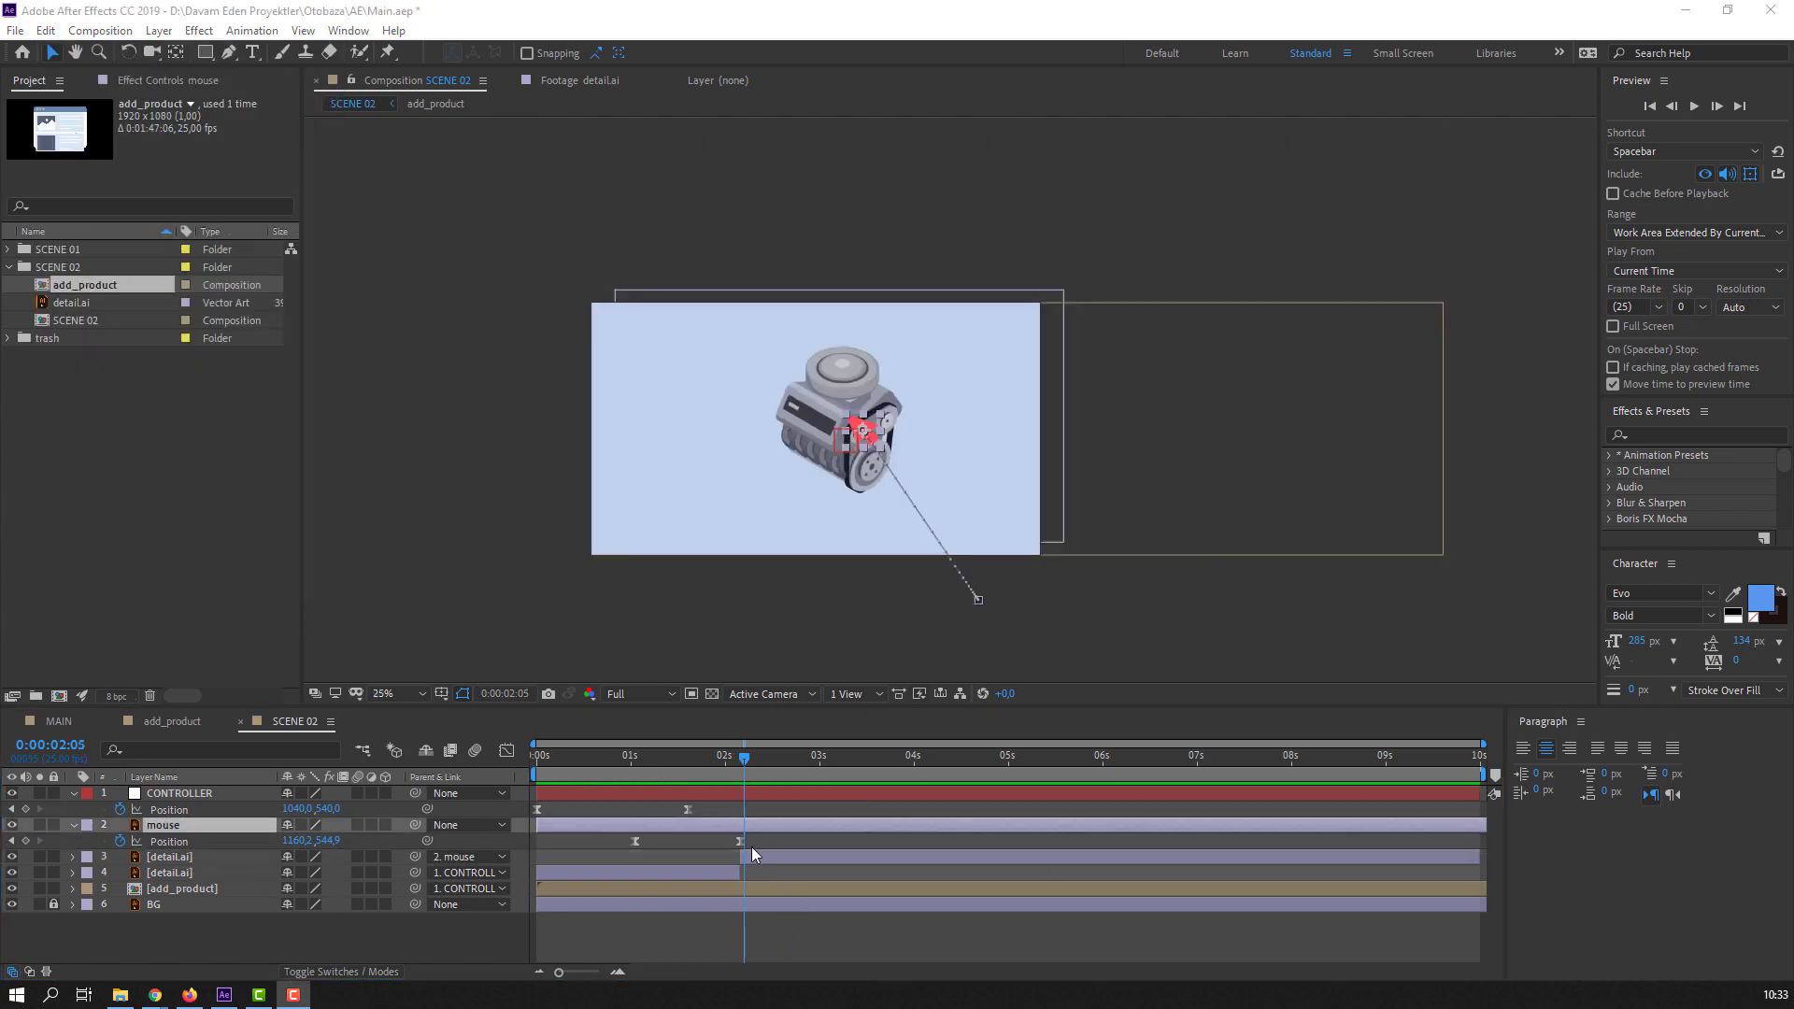
- Key the pointer holding at 2:08, then drag pointer and engine off-frame to the right
{"action": "left_click", "coordinate": [748, 759]}
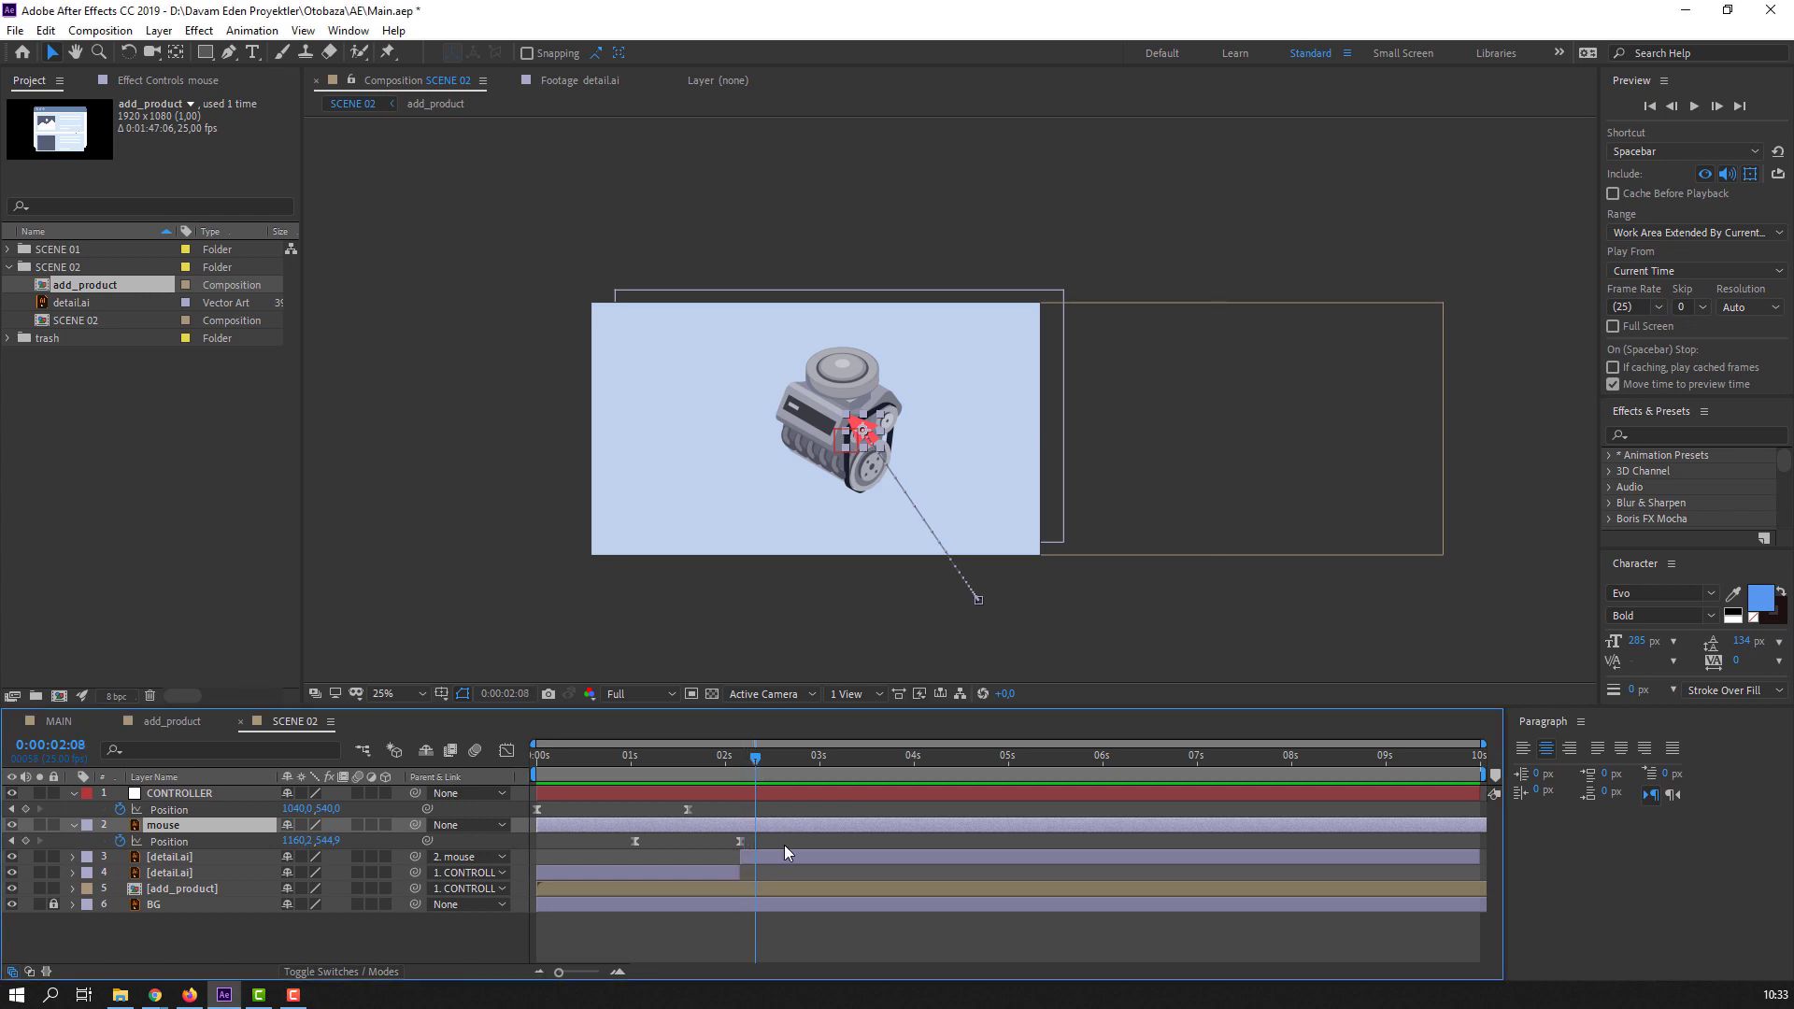
{"action": "left_click", "coordinate": [25, 842]}
{"action": "left_click_drag", "start_coordinate": [764, 759], "coordinate": [809, 766]}
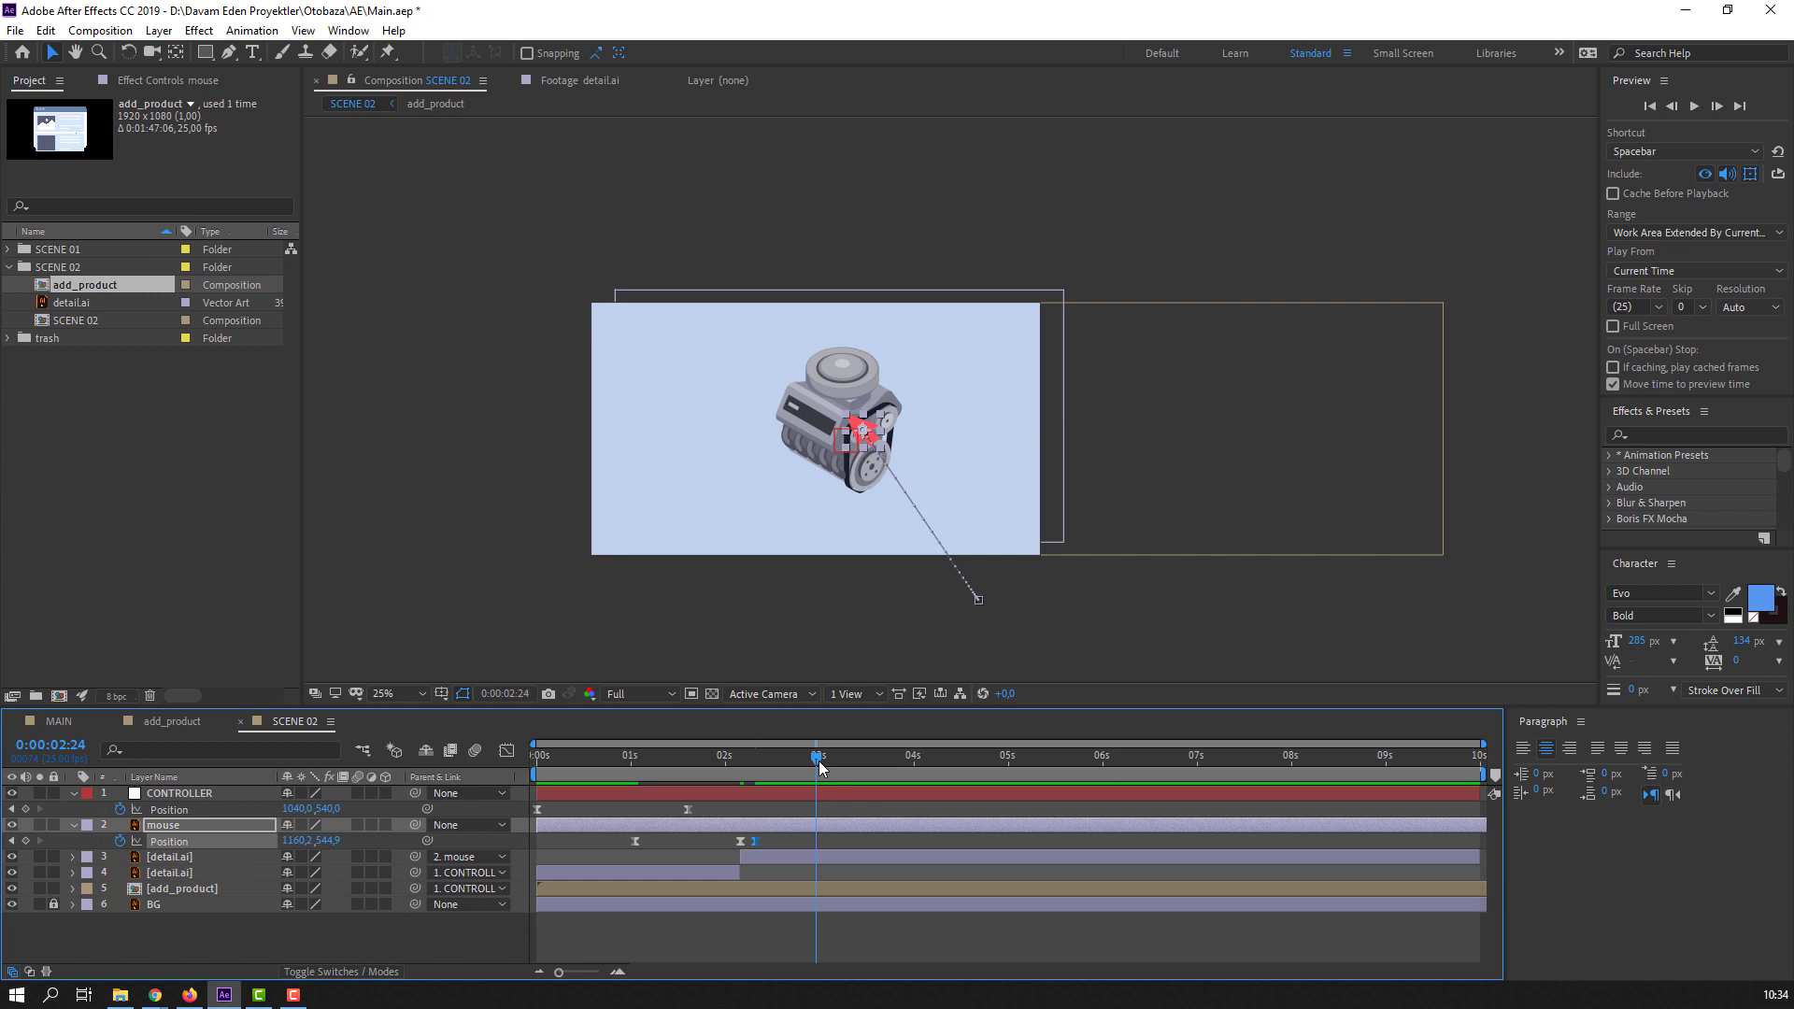
{"action": "left_click_drag", "start_coordinate": [868, 444], "coordinate": [1159, 431]}
- Push the exit further right and move the final mouse keyframe later to slow the exit
{"action": "left_click_drag", "start_coordinate": [686, 759], "coordinate": [799, 759]}
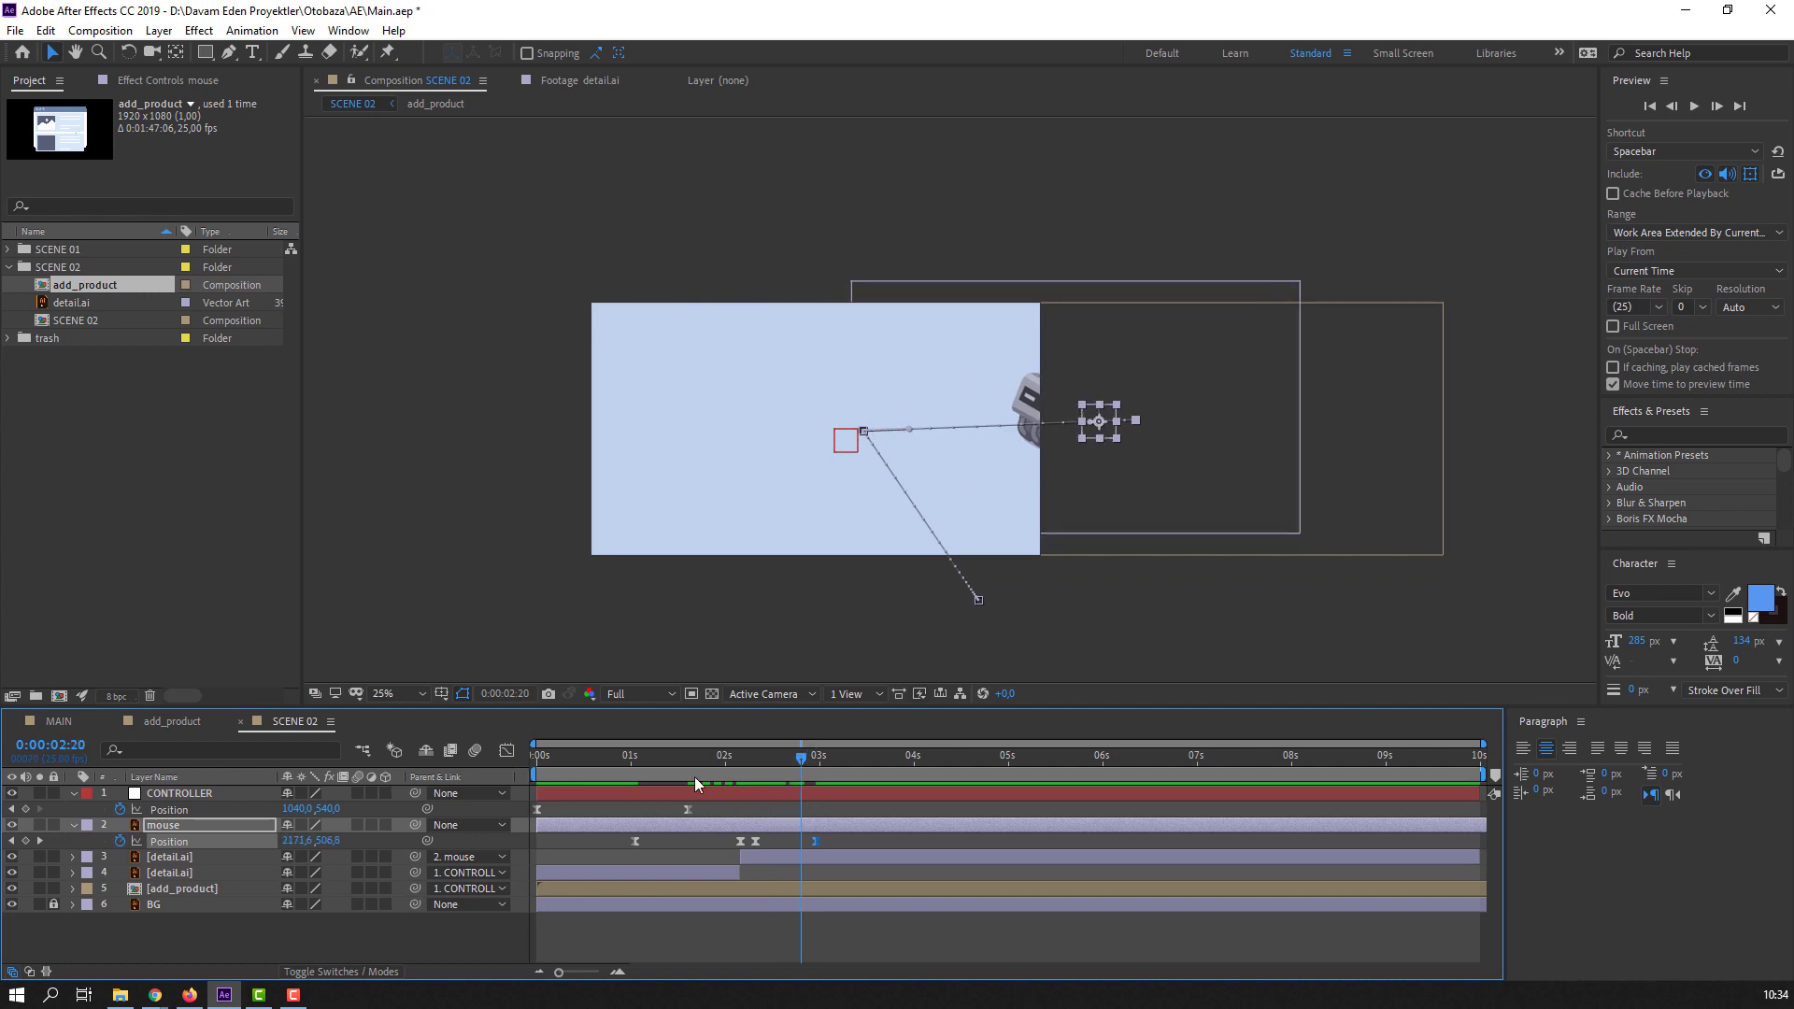
{"action": "key", "text": "space"}
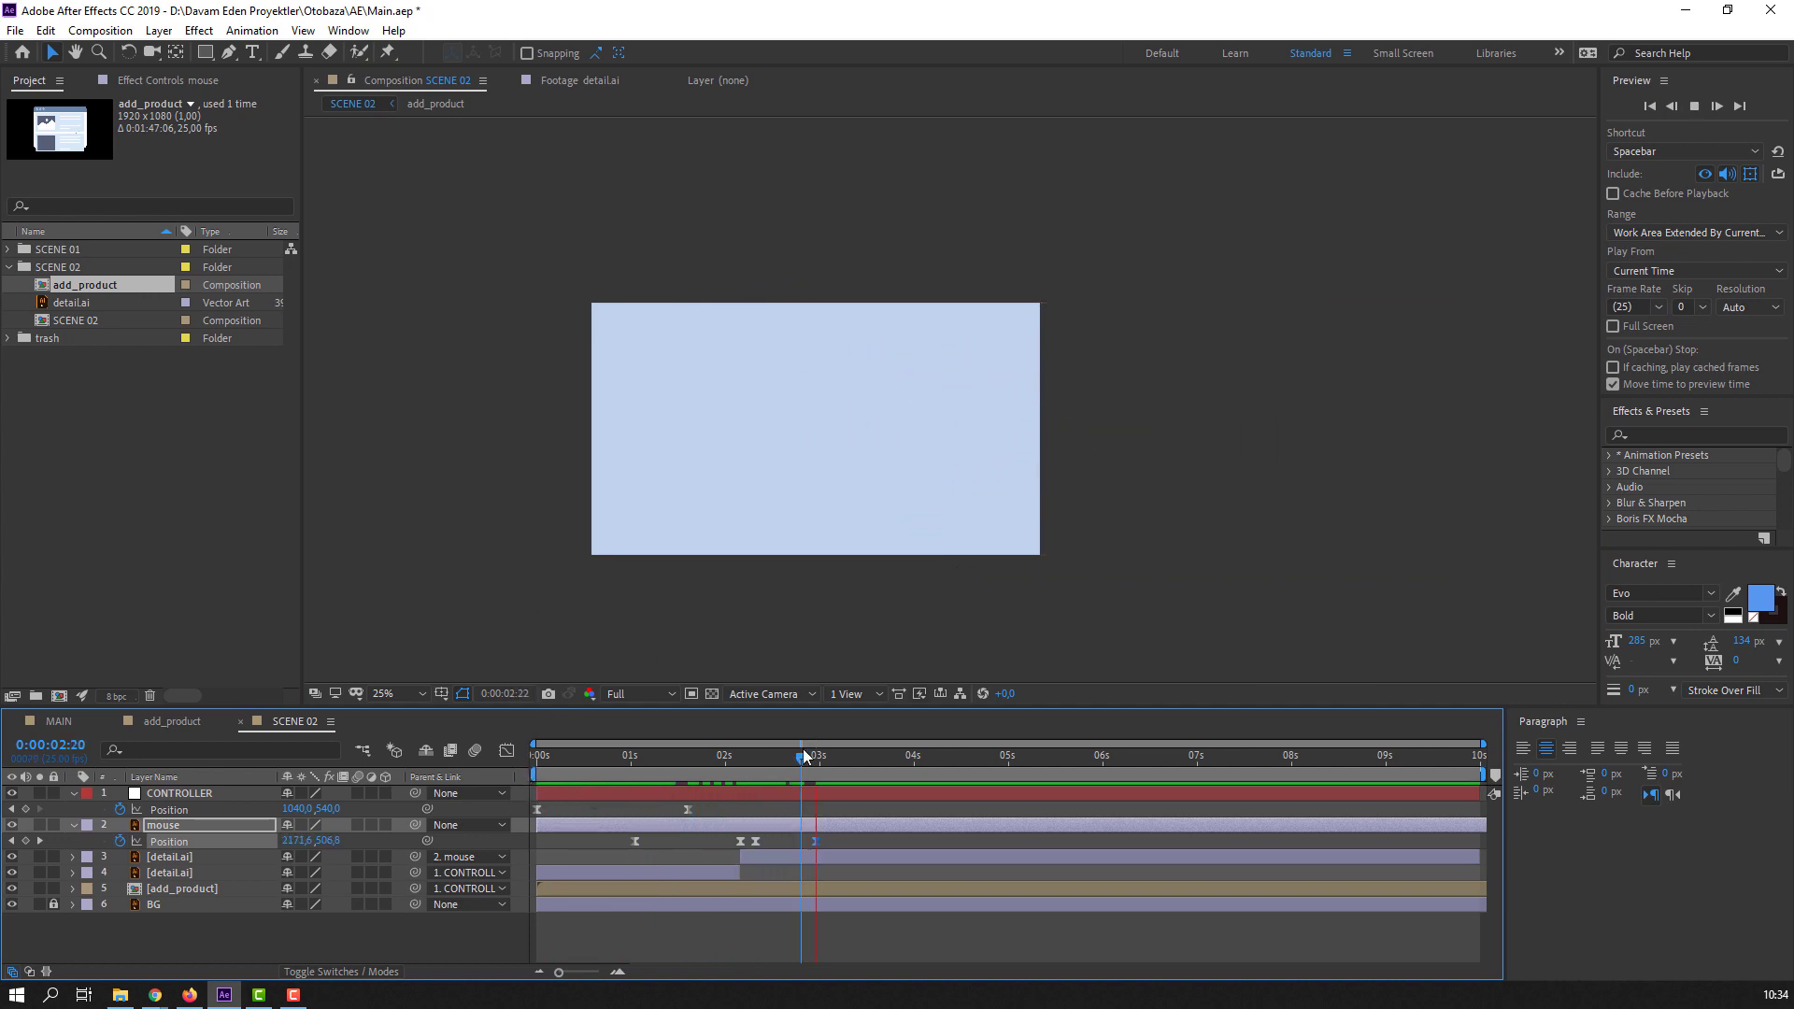
{"action": "left_click_drag", "start_coordinate": [814, 841], "coordinate": [848, 839]}
{"action": "left_click", "coordinate": [740, 759]}
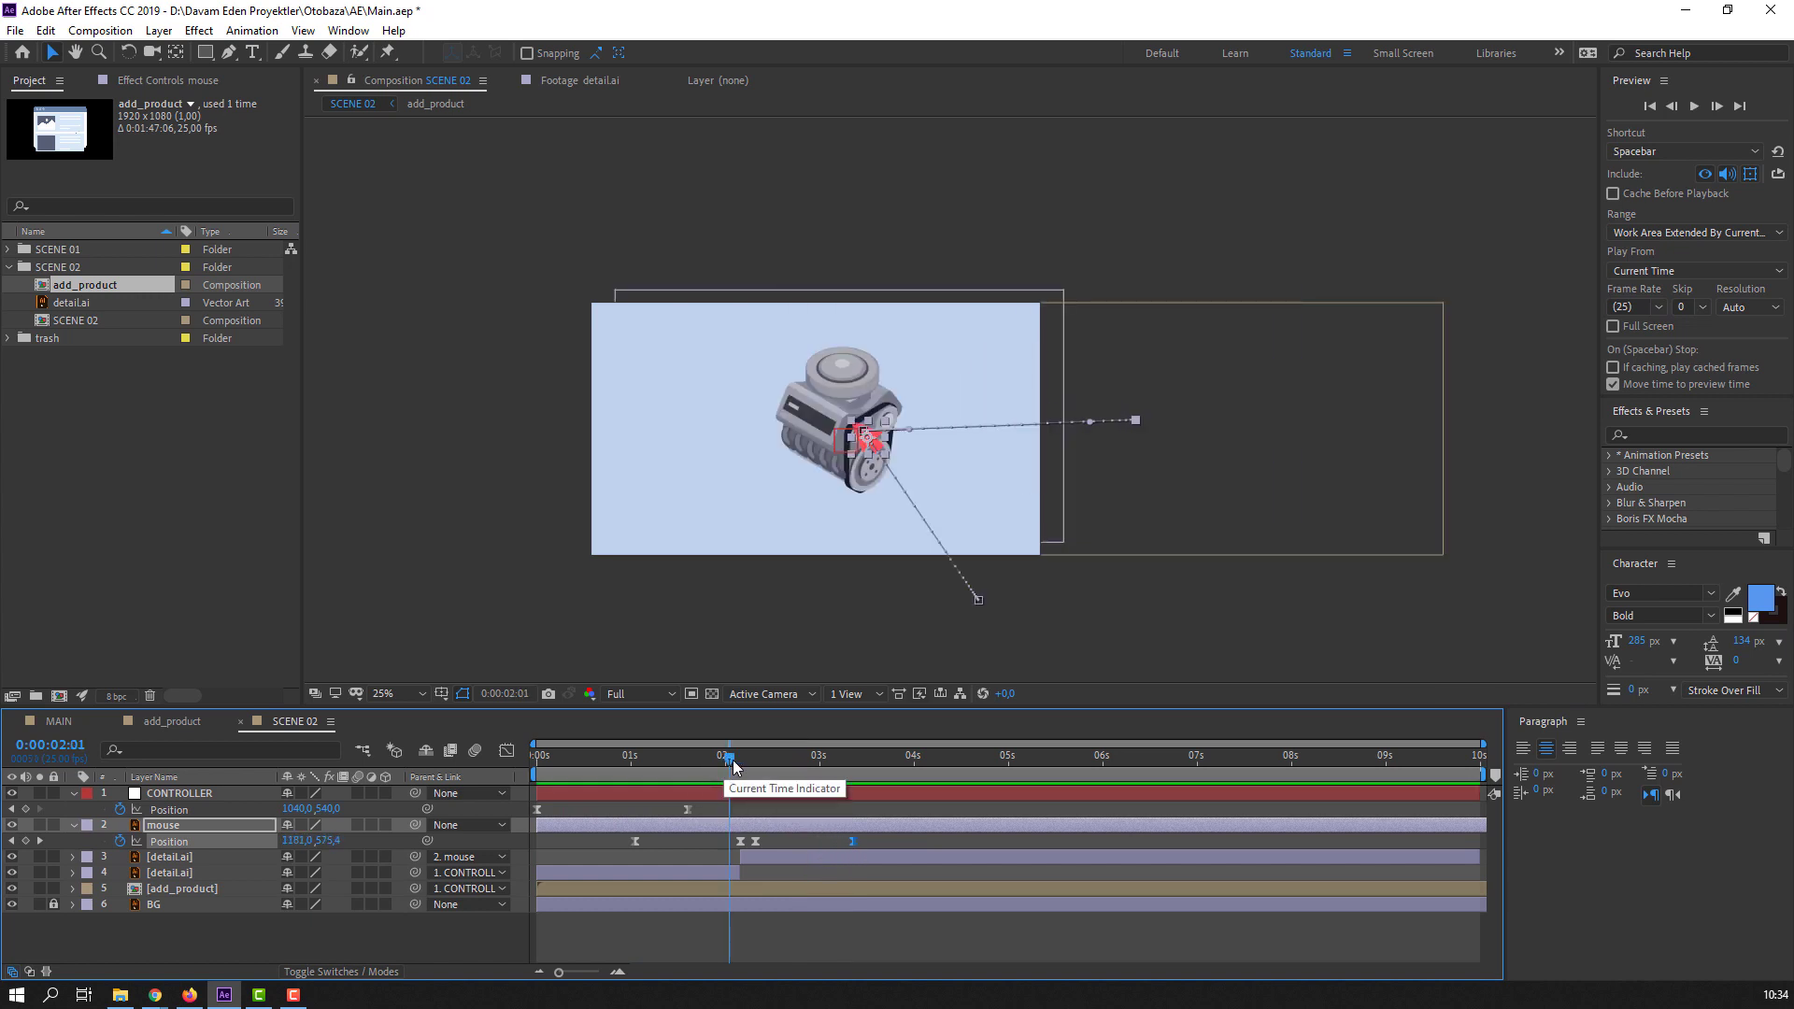
{"action": "left_click", "coordinate": [182, 799]}
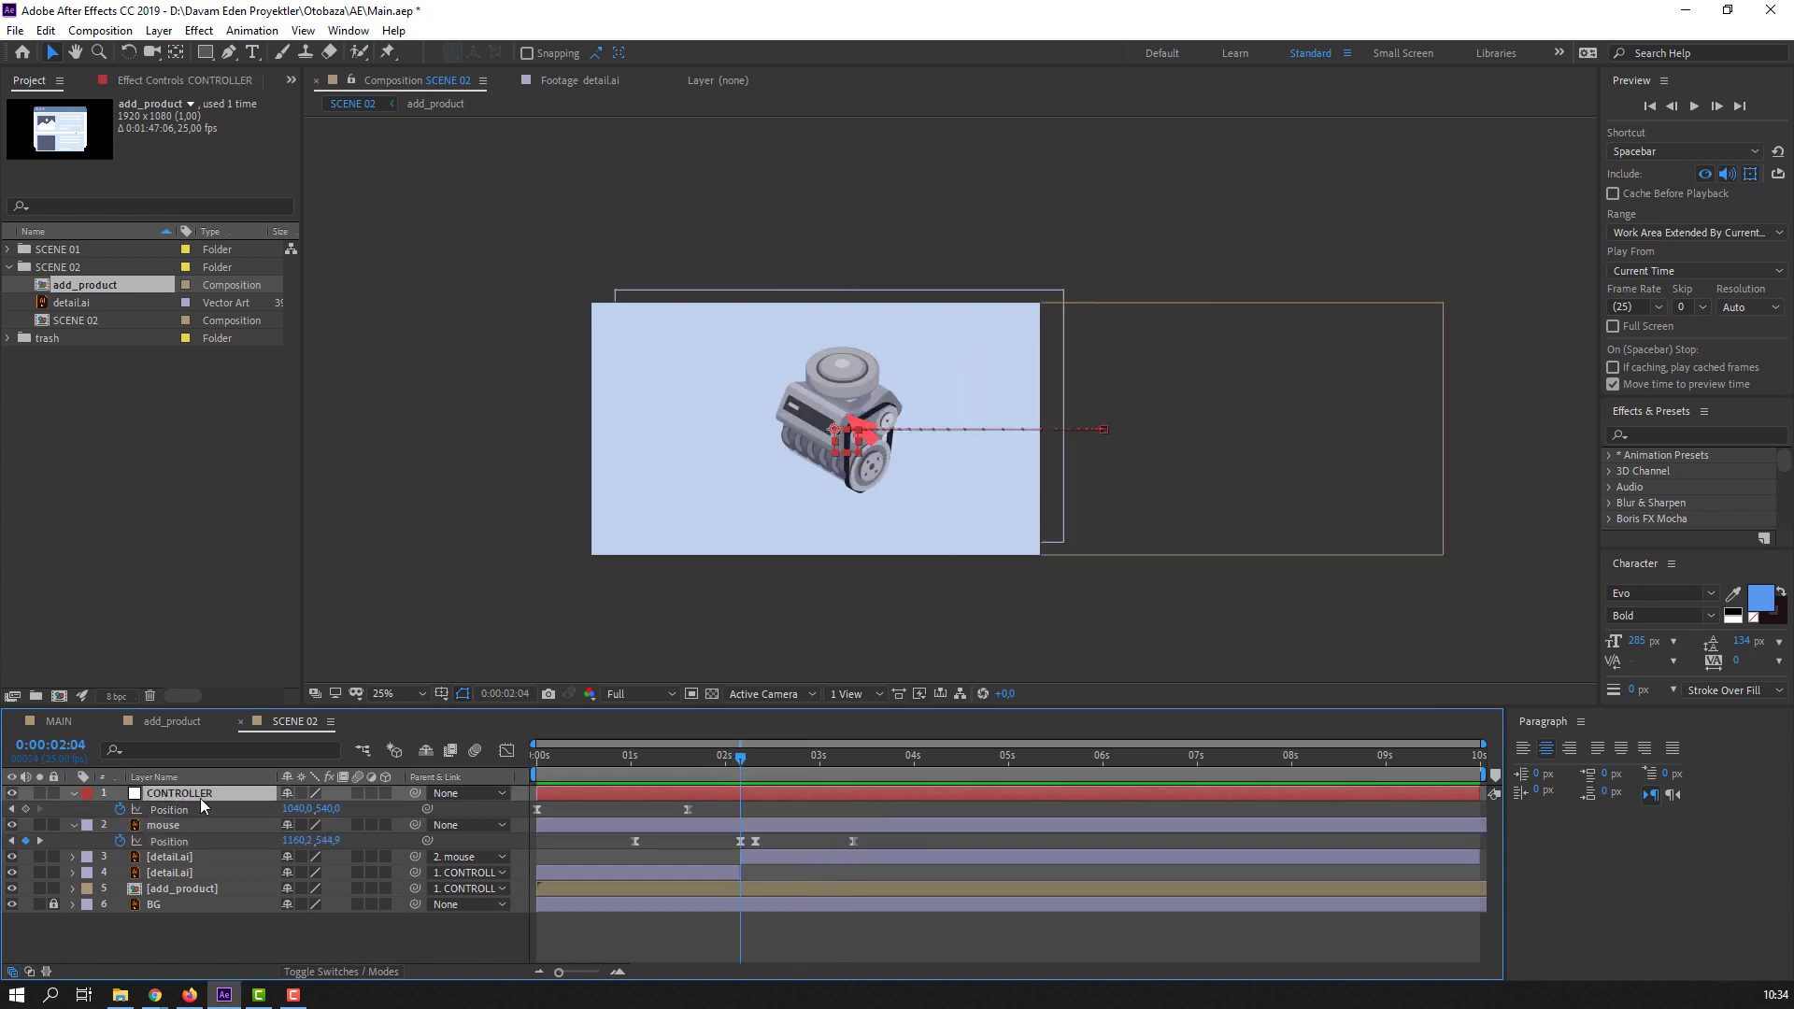
- Key CONTROLLER Position, shift the key to about 2:09, and slide the card left to X 337
{"action": "left_click", "coordinate": [27, 811]}
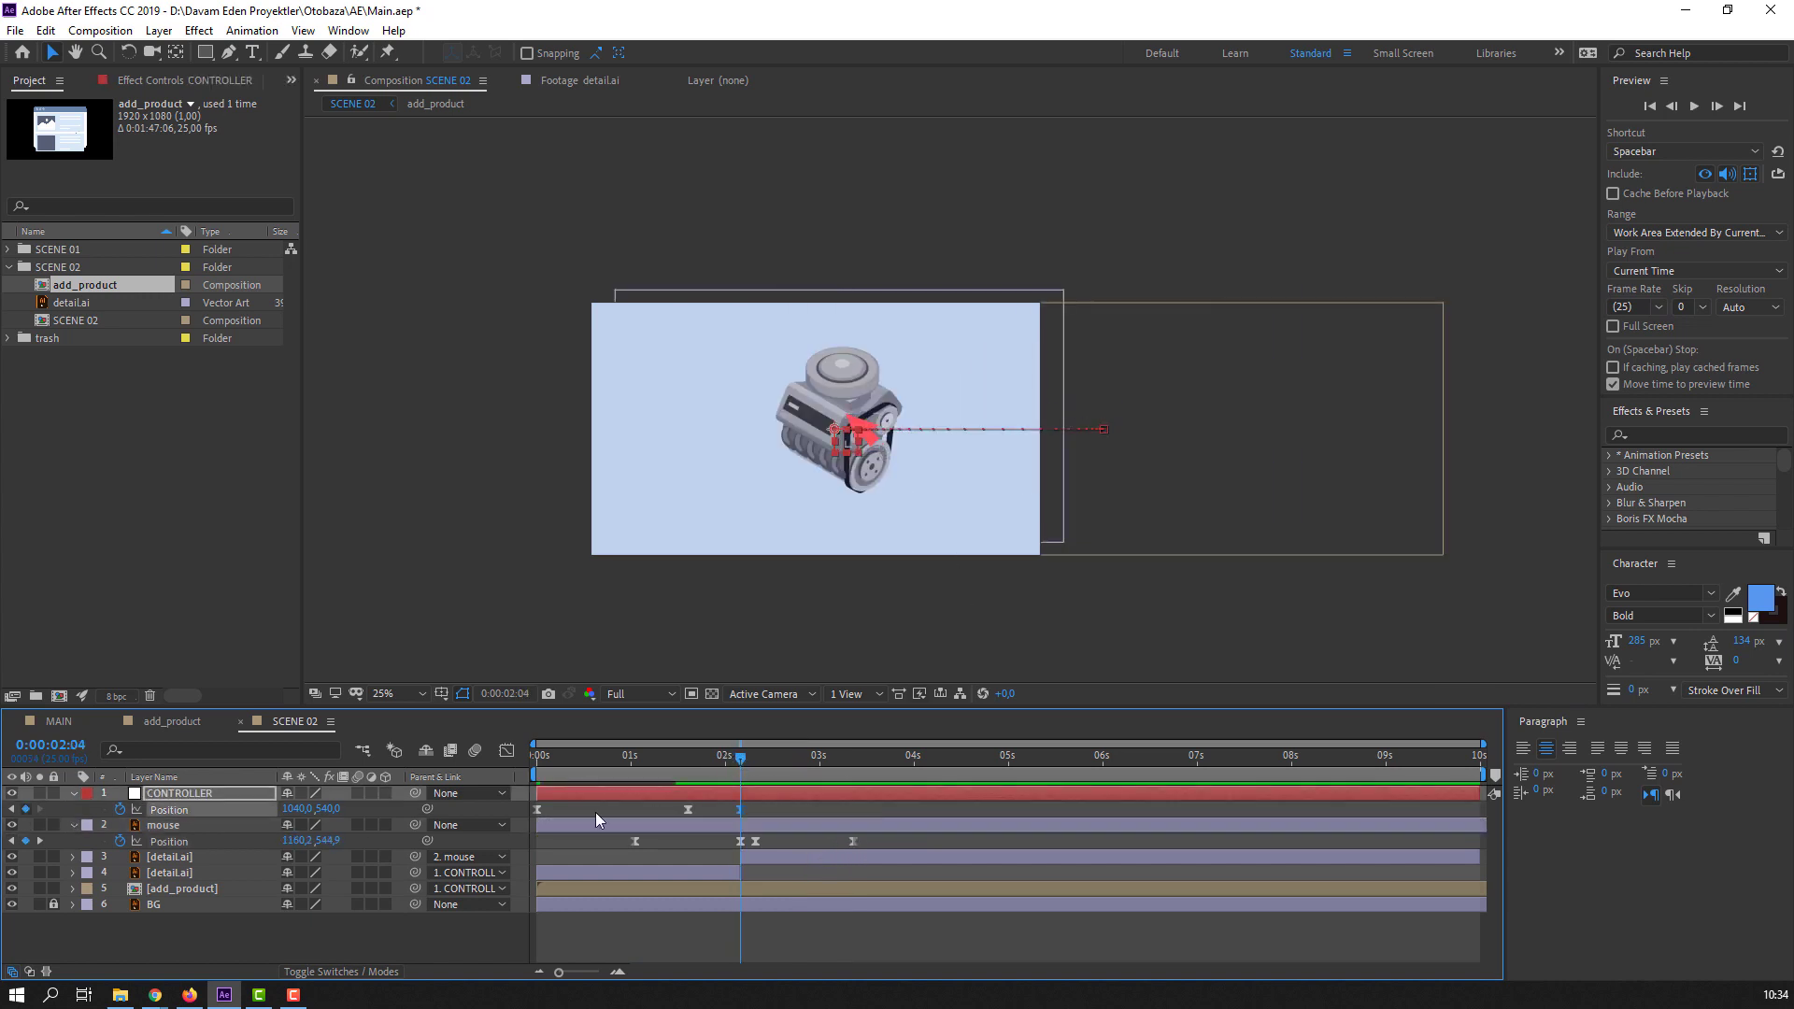
{"action": "left_click_drag", "start_coordinate": [739, 811], "coordinate": [852, 769]}
{"action": "left_click", "coordinate": [751, 768]}
{"action": "left_click_drag", "start_coordinate": [295, 809], "coordinate": [46, 809]}
{"action": "left_click_drag", "start_coordinate": [729, 755], "coordinate": [853, 771]}
{"action": "left_click", "coordinate": [852, 843]}
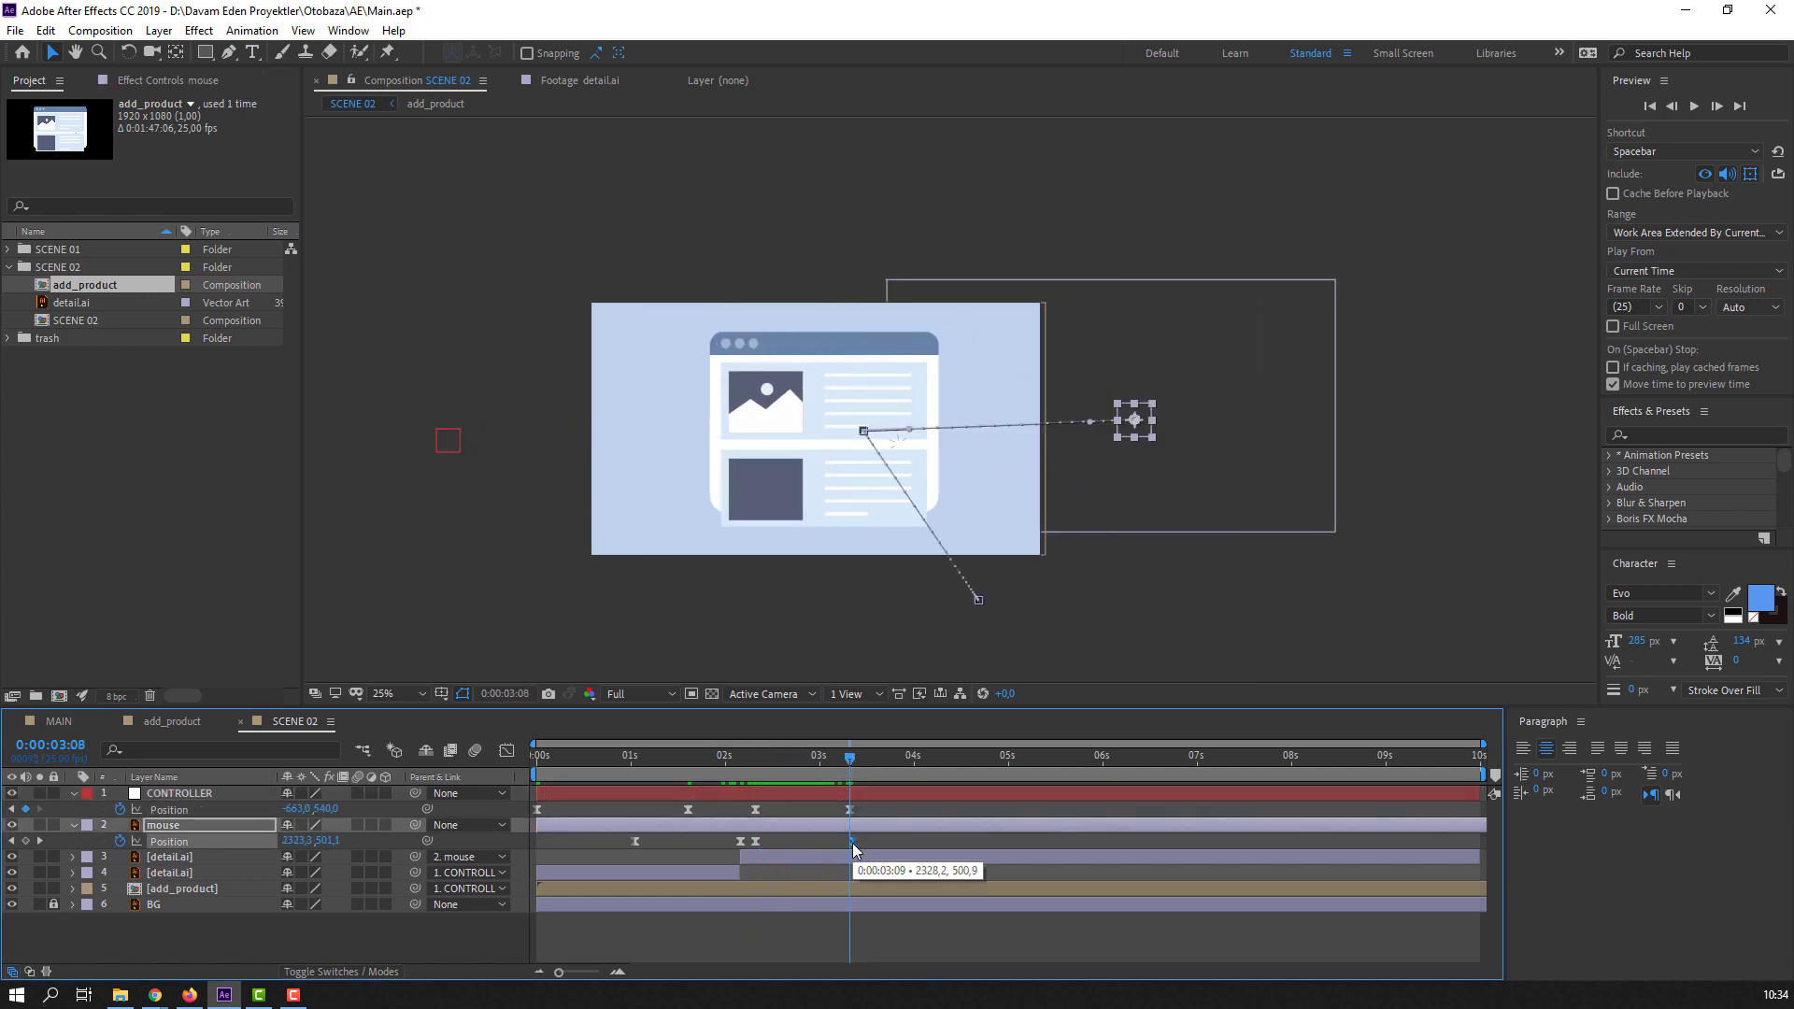
- Move the mouse's last Position keyframe to 03:08 with the pointer back on the card at 864,2
{"action": "left_click_drag", "start_coordinate": [853, 843], "coordinate": [844, 849]}
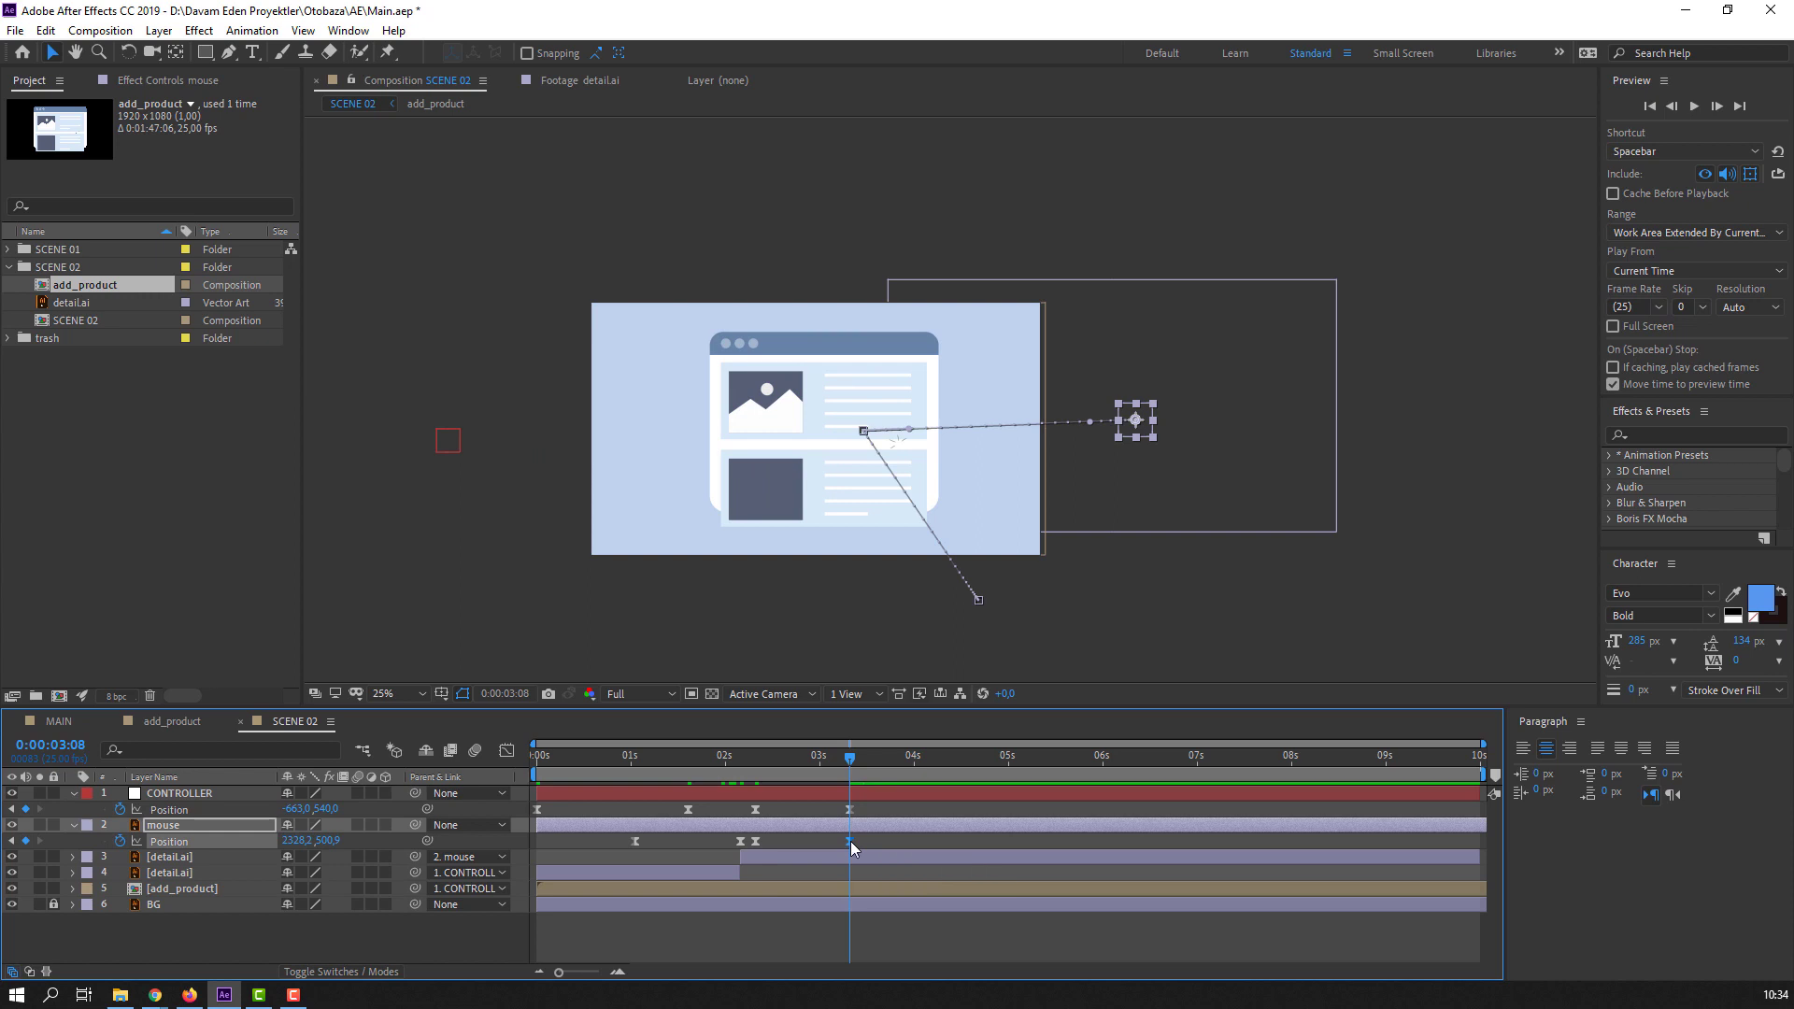
{"action": "left_click_drag", "start_coordinate": [306, 847], "coordinate": [159, 841]}
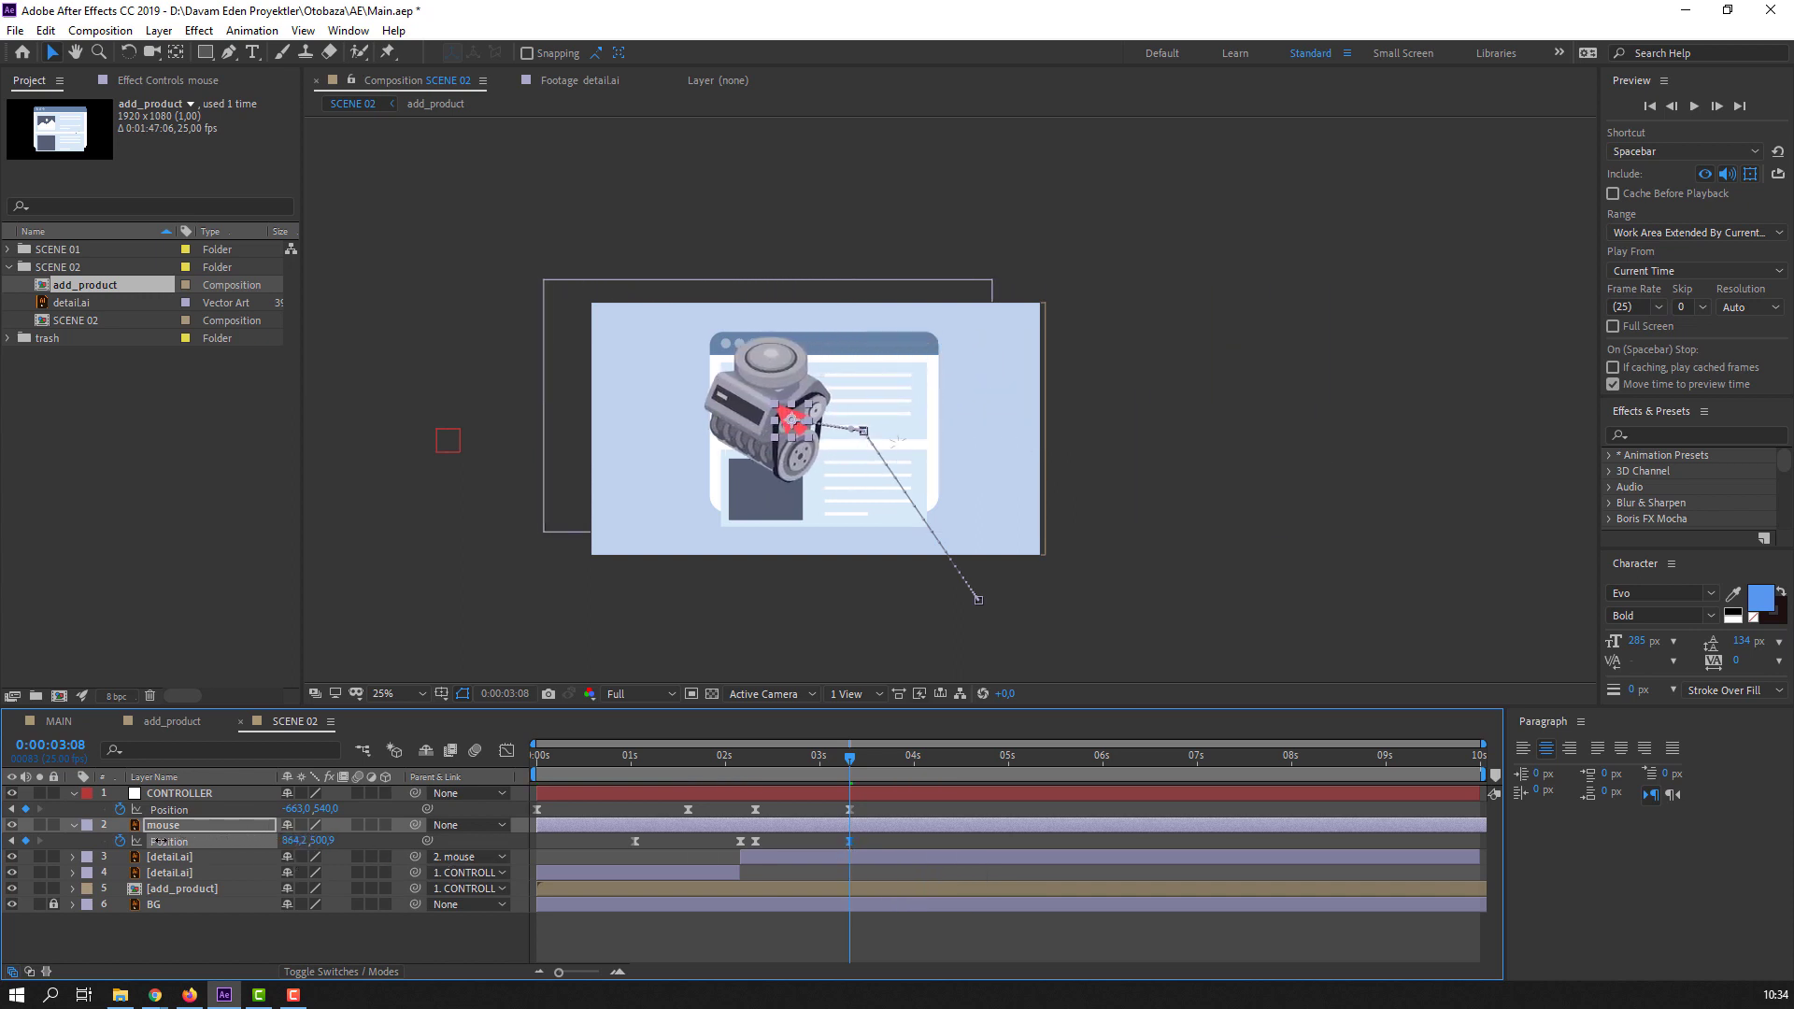
{"action": "left_click_drag", "start_coordinate": [712, 759], "coordinate": [817, 762]}
{"action": "key", "text": "space"}
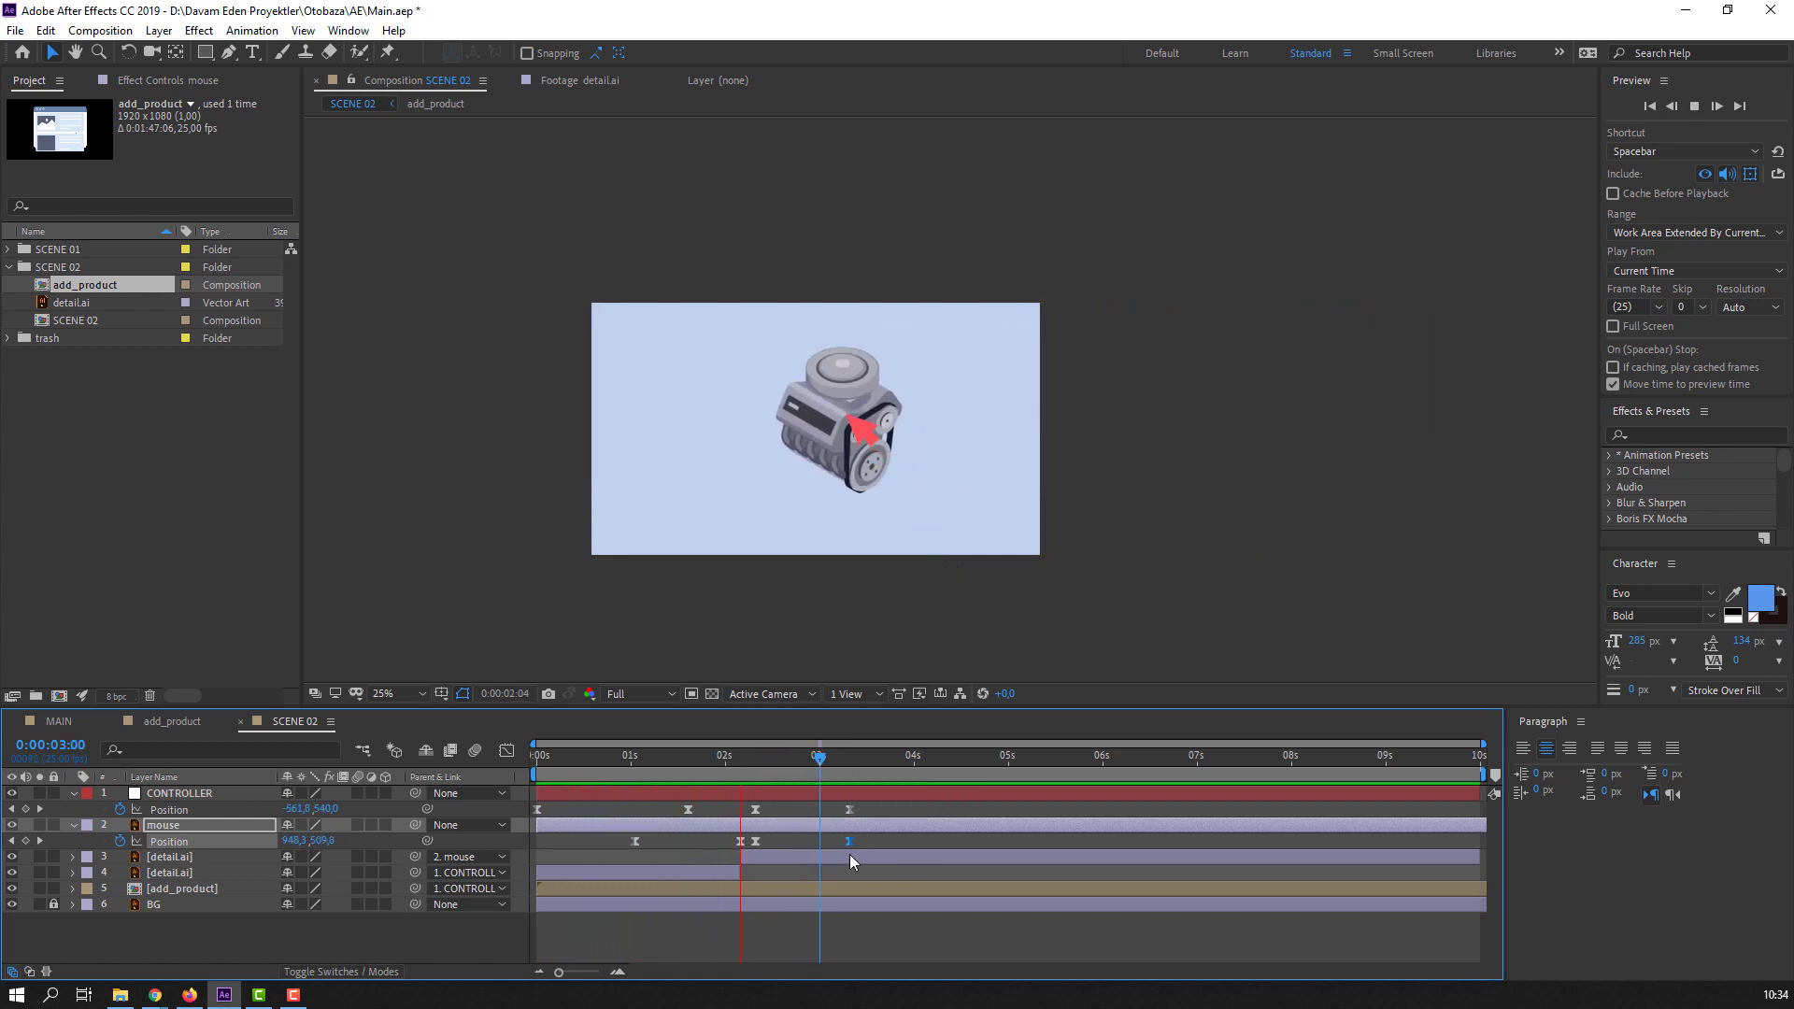
{"action": "key", "text": "space"}
- Select CONTROLLER's last two Position keyframes and show their speed graph
{"action": "left_click_drag", "start_coordinate": [759, 761], "coordinate": [717, 766]}
{"action": "left_click", "coordinate": [869, 812]}
{"action": "left_click_drag", "start_coordinate": [891, 806], "coordinate": [744, 814]}
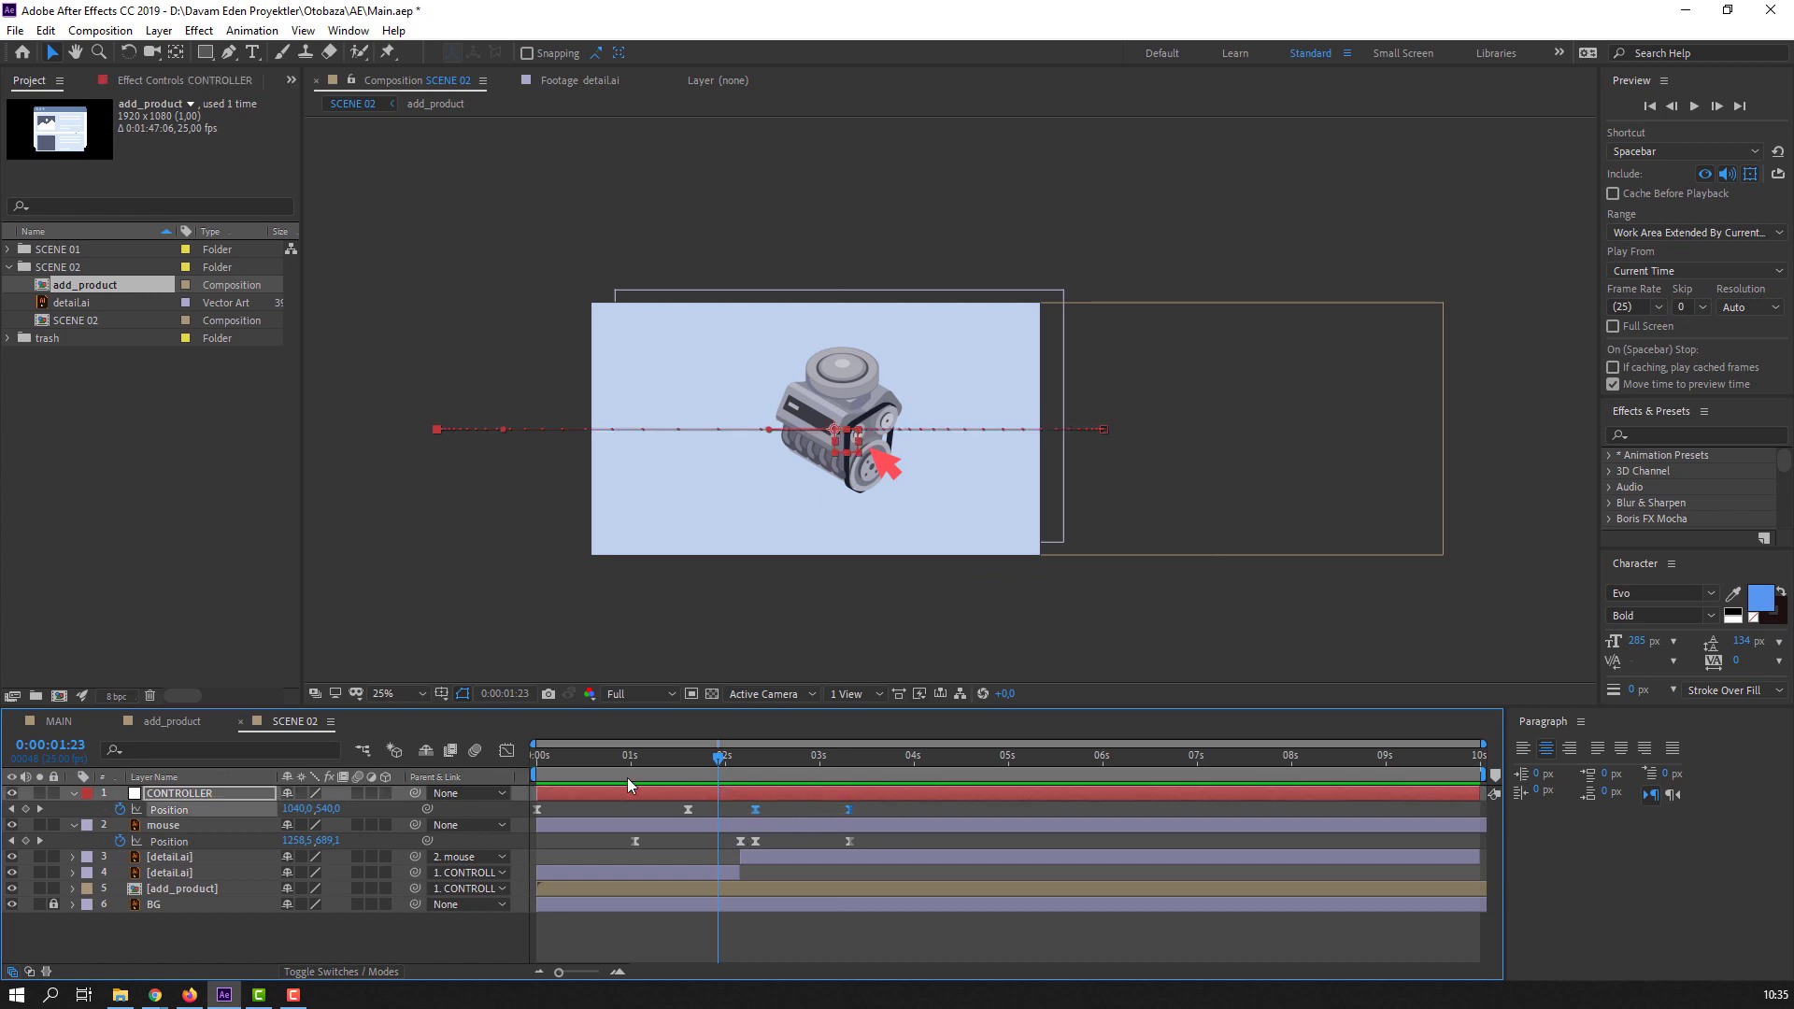
{"action": "left_click", "coordinate": [506, 751]}
- Start the work area at about 1.6 seconds and preview it
{"action": "mouse_move", "coordinate": [775, 905]}
{"action": "left_mouse_down"}
{"action": "mouse_move", "coordinate": [757, 943]}
{"action": "mouse_move", "coordinate": [782, 926]}
{"action": "left_mouse_up"}
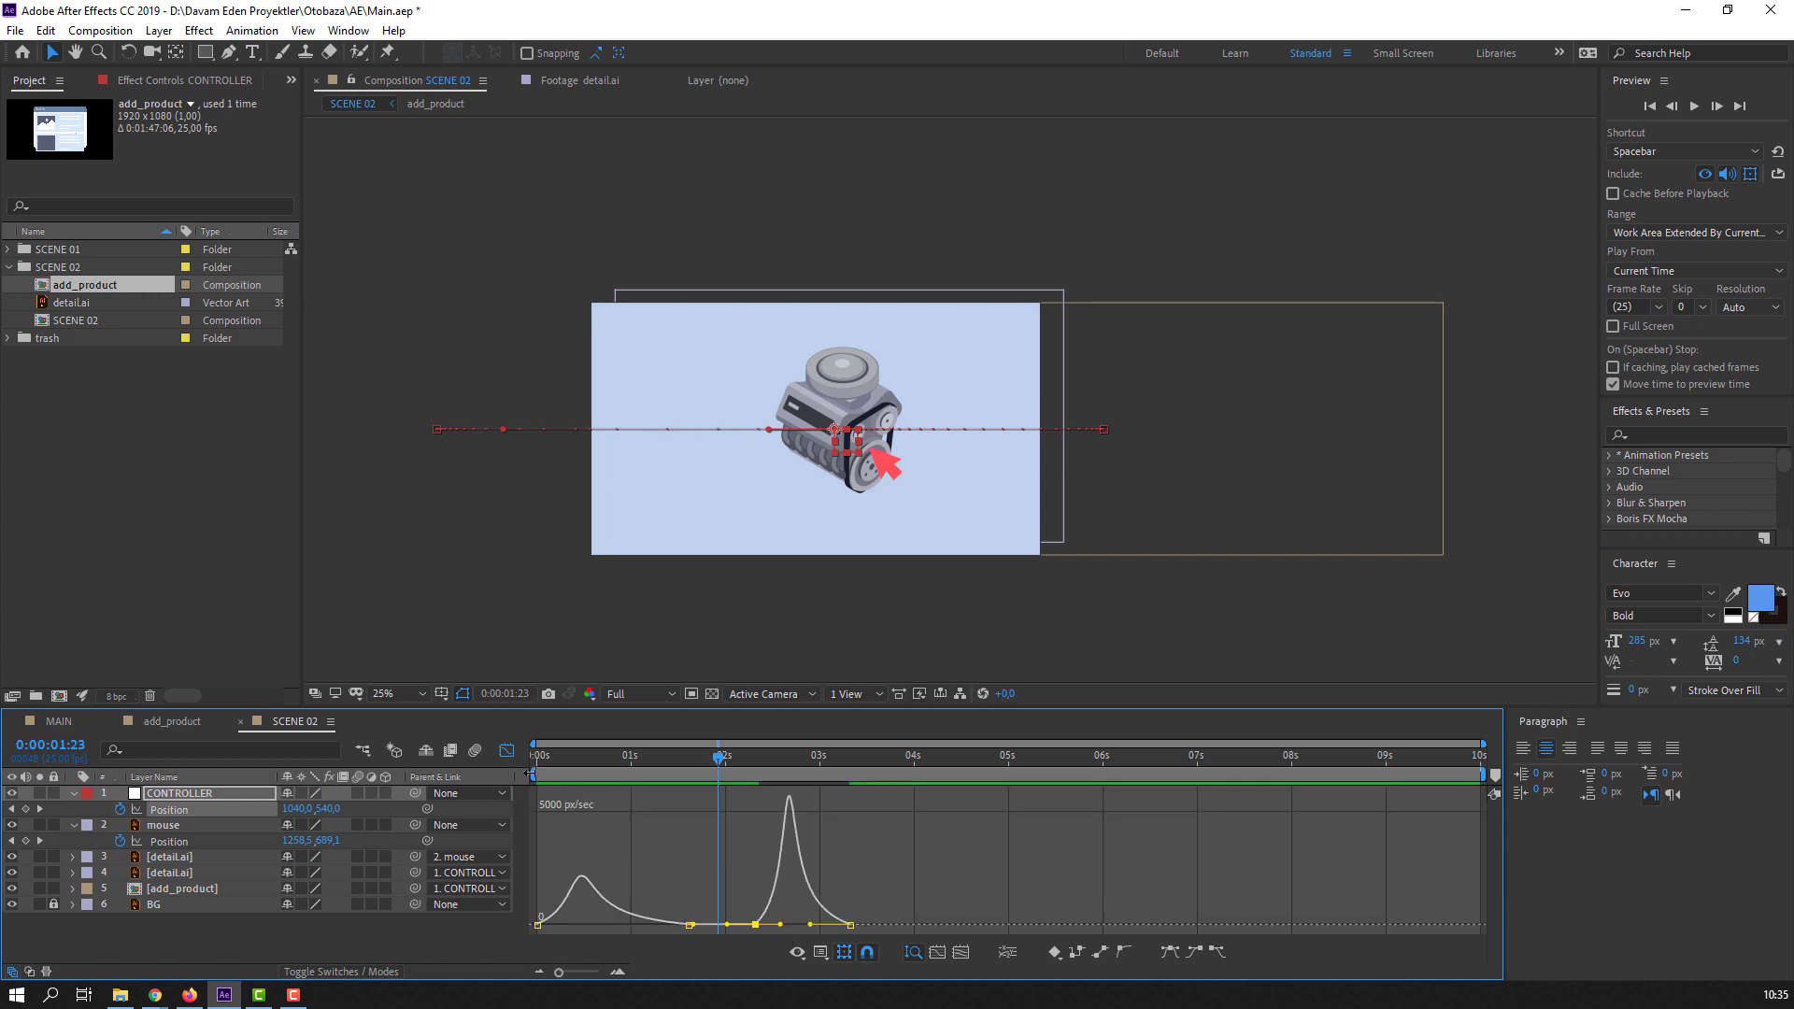
{"action": "left_click_drag", "start_coordinate": [530, 775], "coordinate": [681, 775]}
{"action": "key", "text": "space"}
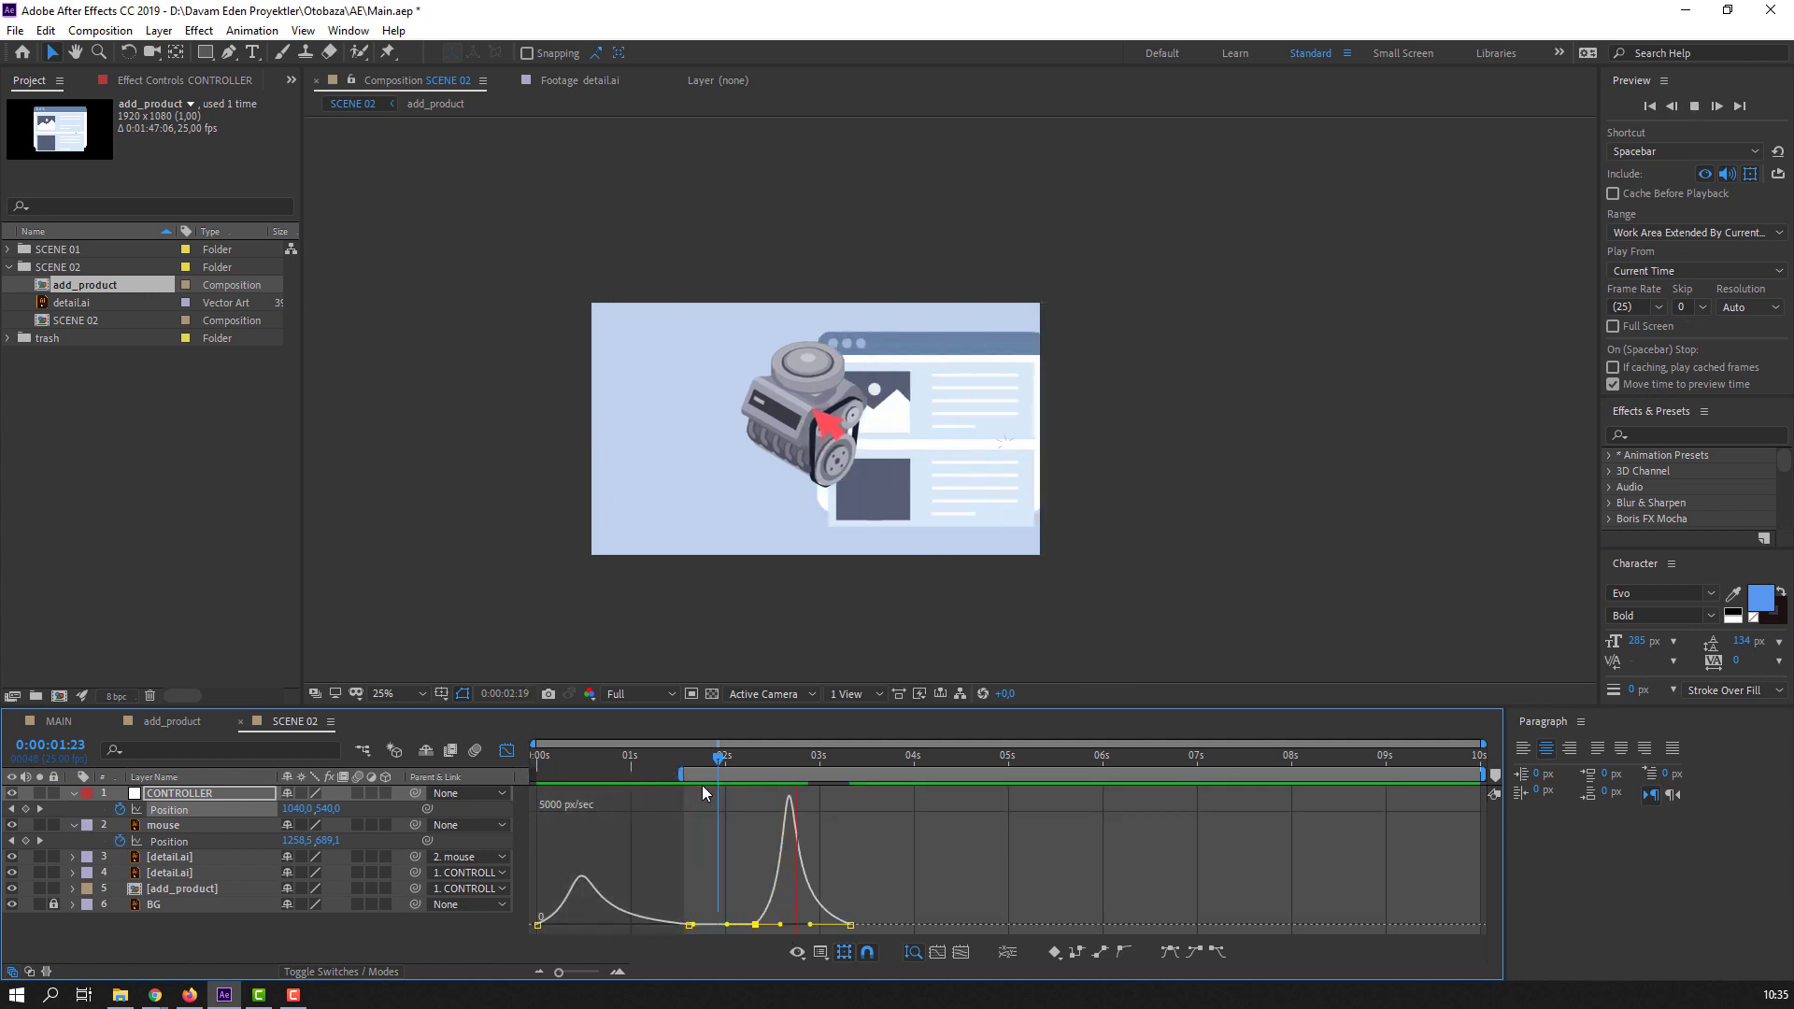
{"action": "key", "text": "space"}
- Ease the mouse's final Position speed down to zero in the speed graph
{"action": "key", "text": "shift+F3"}
{"action": "left_click_drag", "start_coordinate": [850, 827], "coordinate": [749, 860]}
{"action": "left_click", "coordinate": [506, 751]}
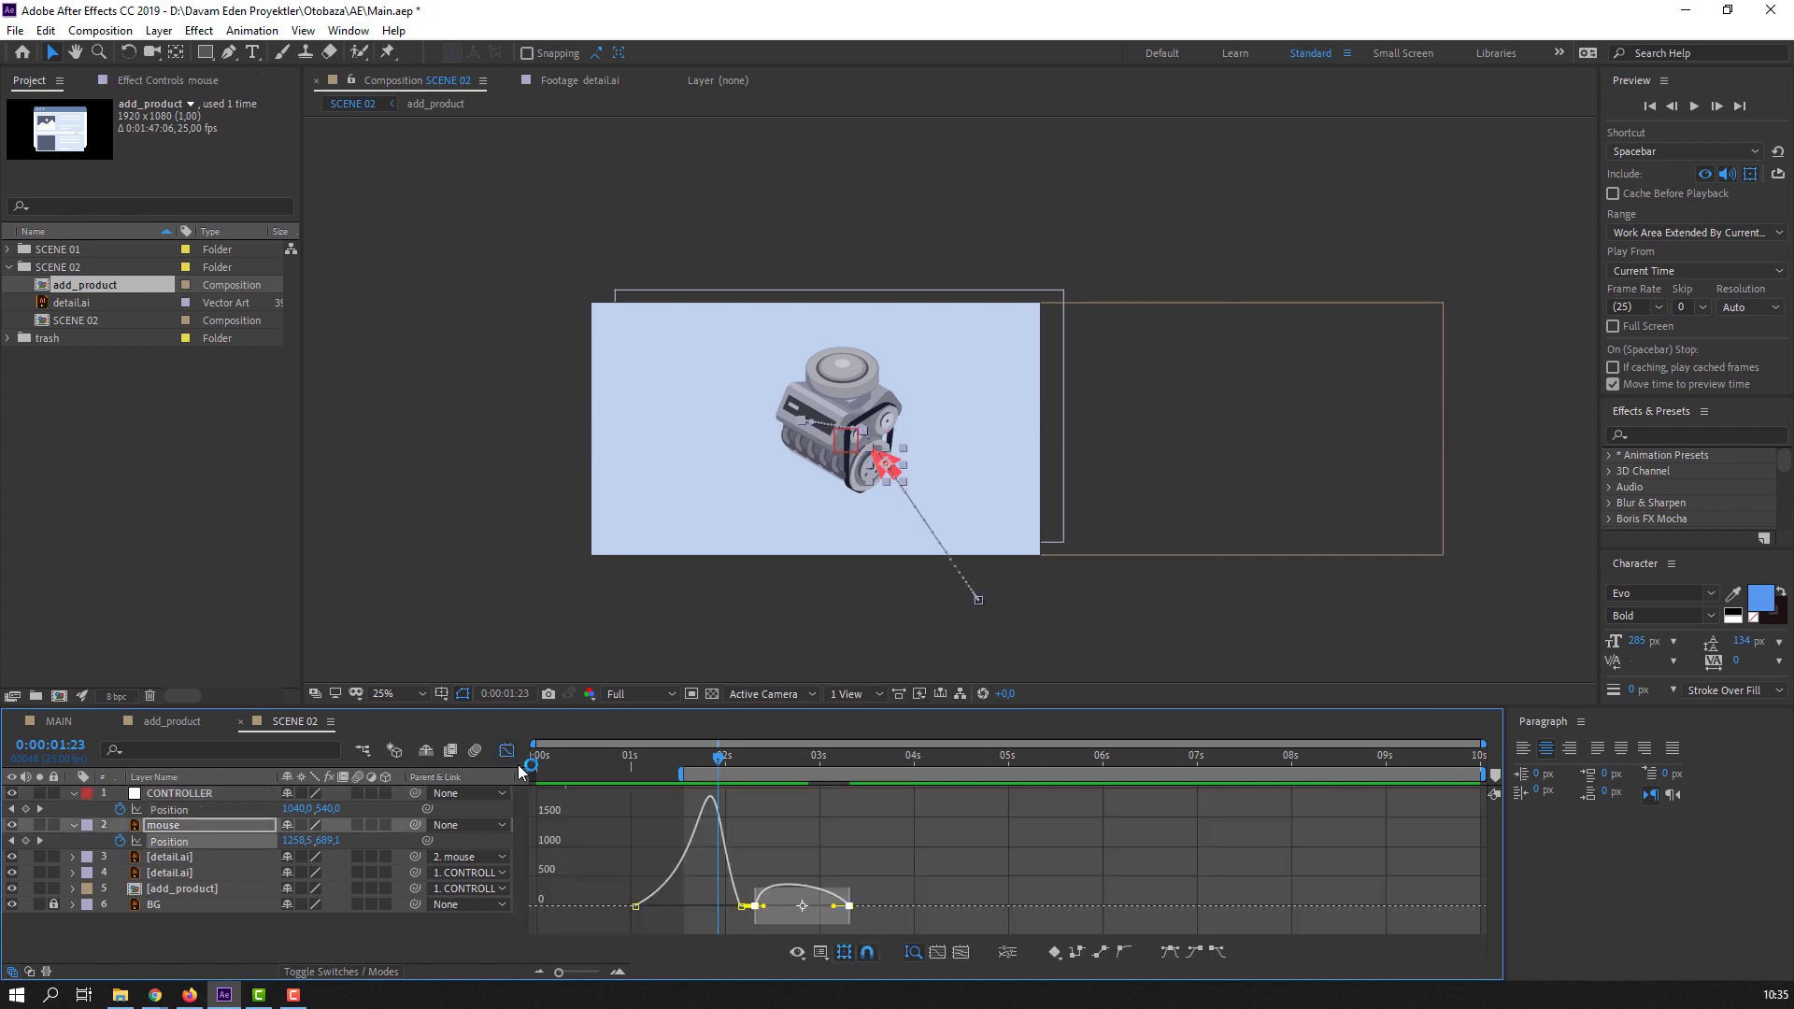
{"action": "left_click_drag", "start_coordinate": [778, 913], "coordinate": [783, 921]}
{"action": "key", "text": "space"}
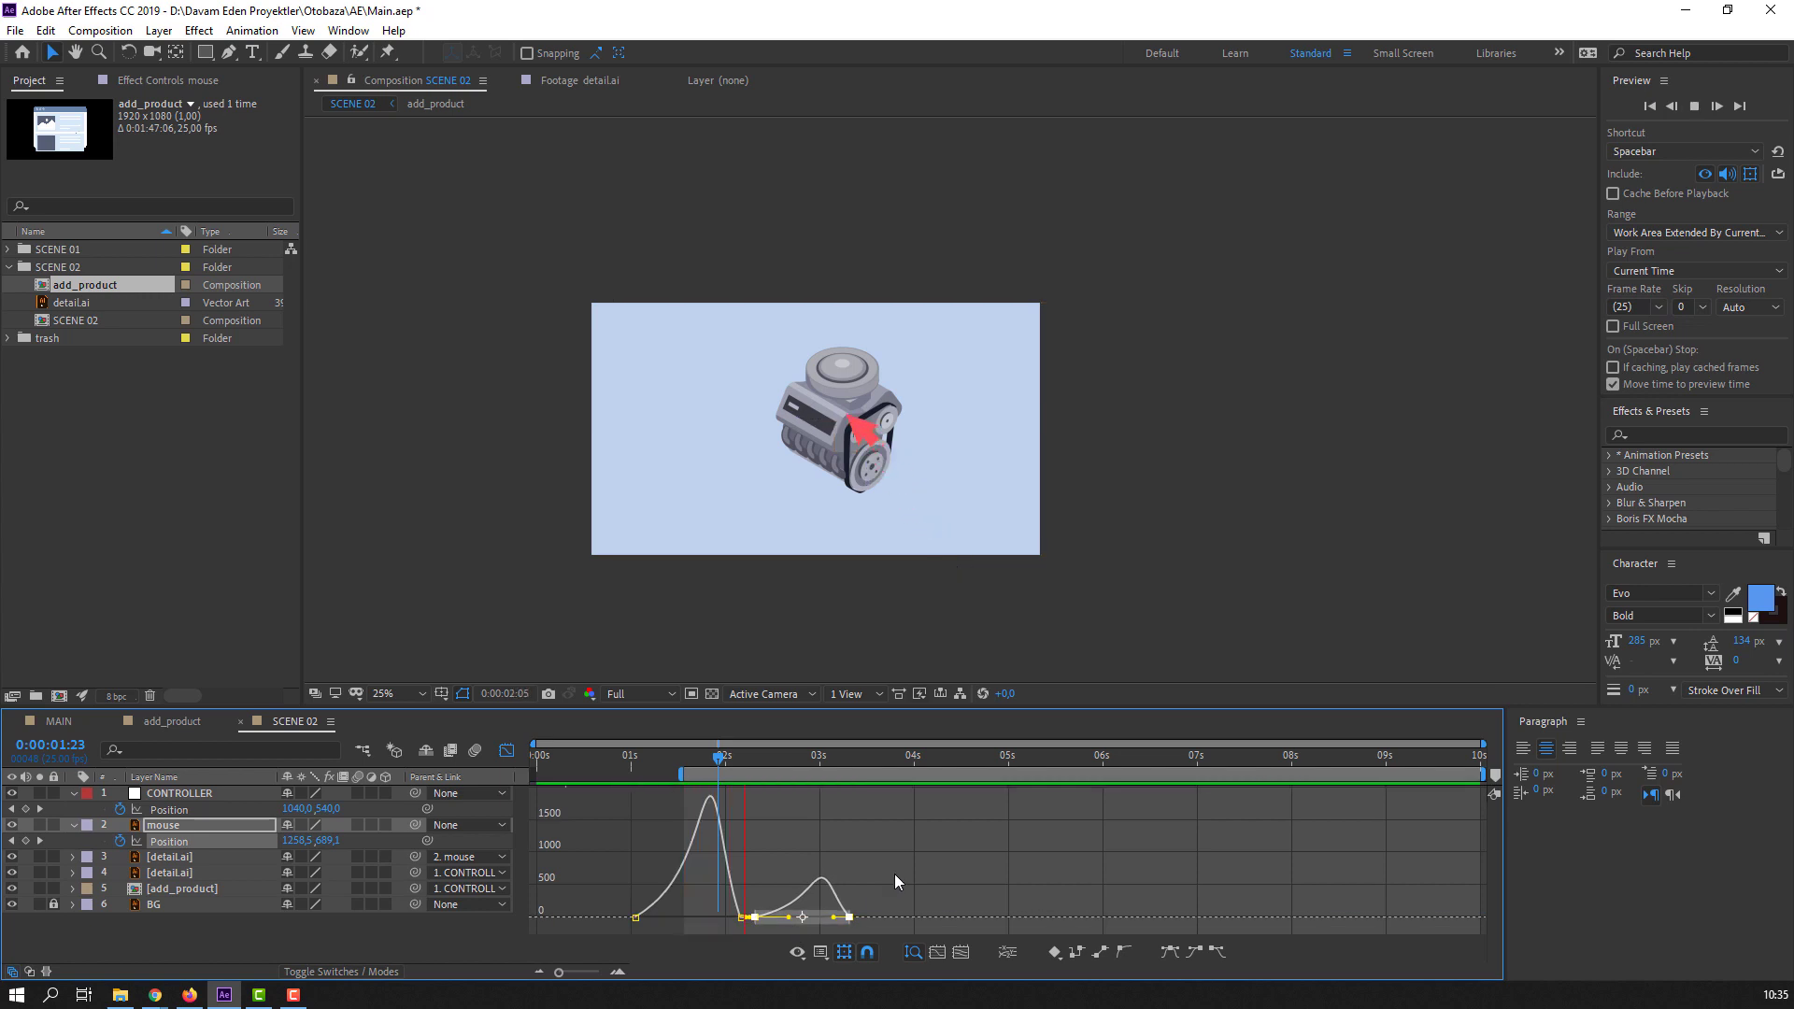
{"action": "key", "text": "space"}
{"action": "left_click", "coordinate": [507, 752]}
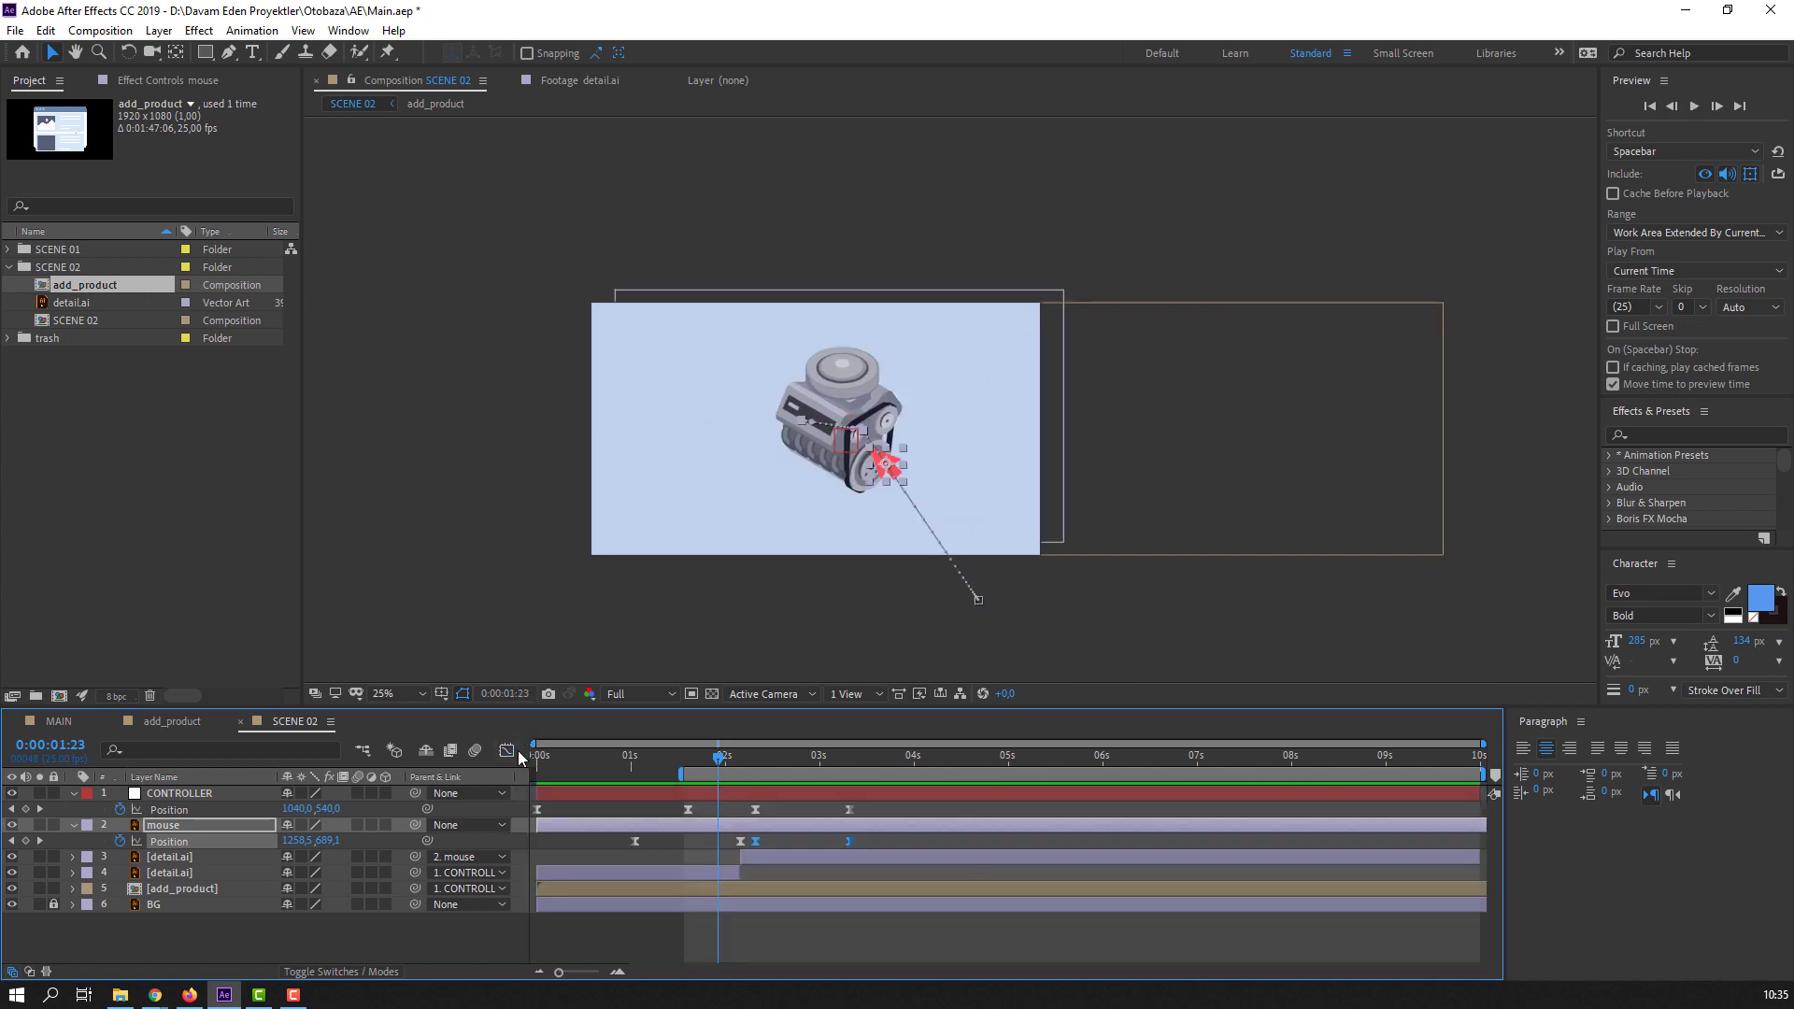
{"action": "left_click_drag", "start_coordinate": [737, 759], "coordinate": [849, 759]}
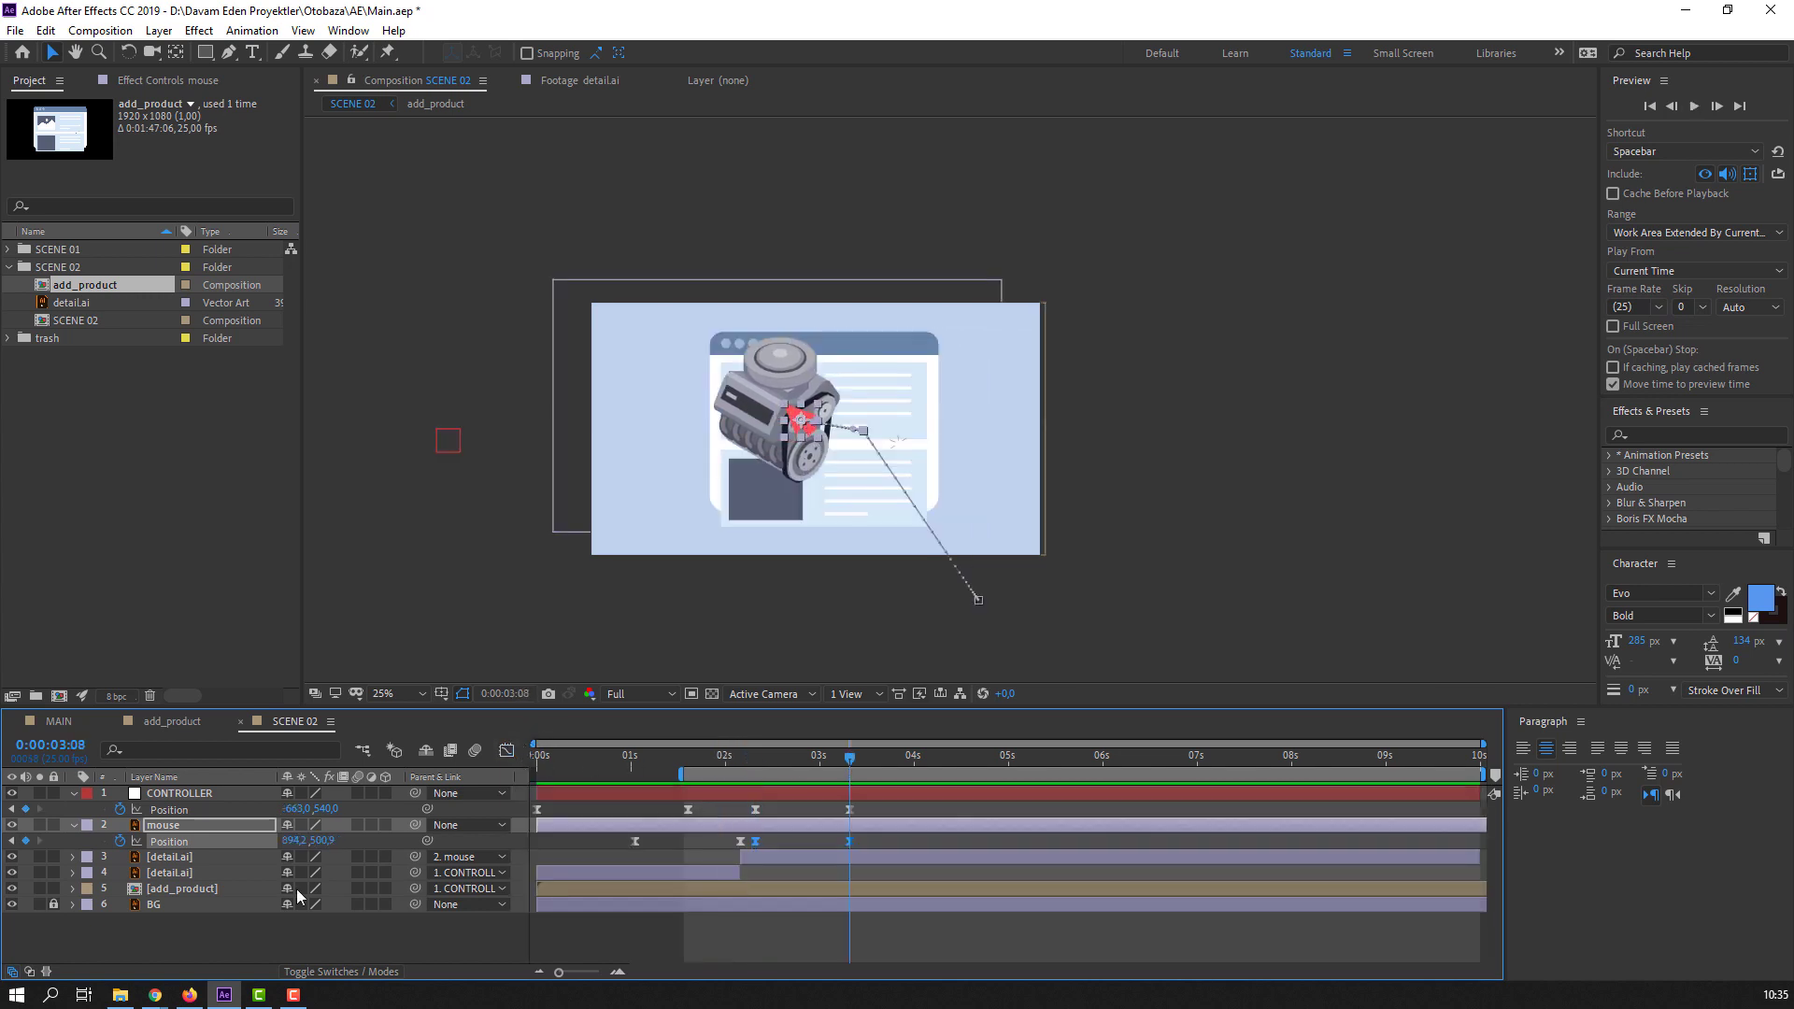
- Split the [detail.ai] engine layer at 03:08
{"action": "left_click", "coordinate": [195, 931]}
{"action": "left_click", "coordinate": [174, 858]}
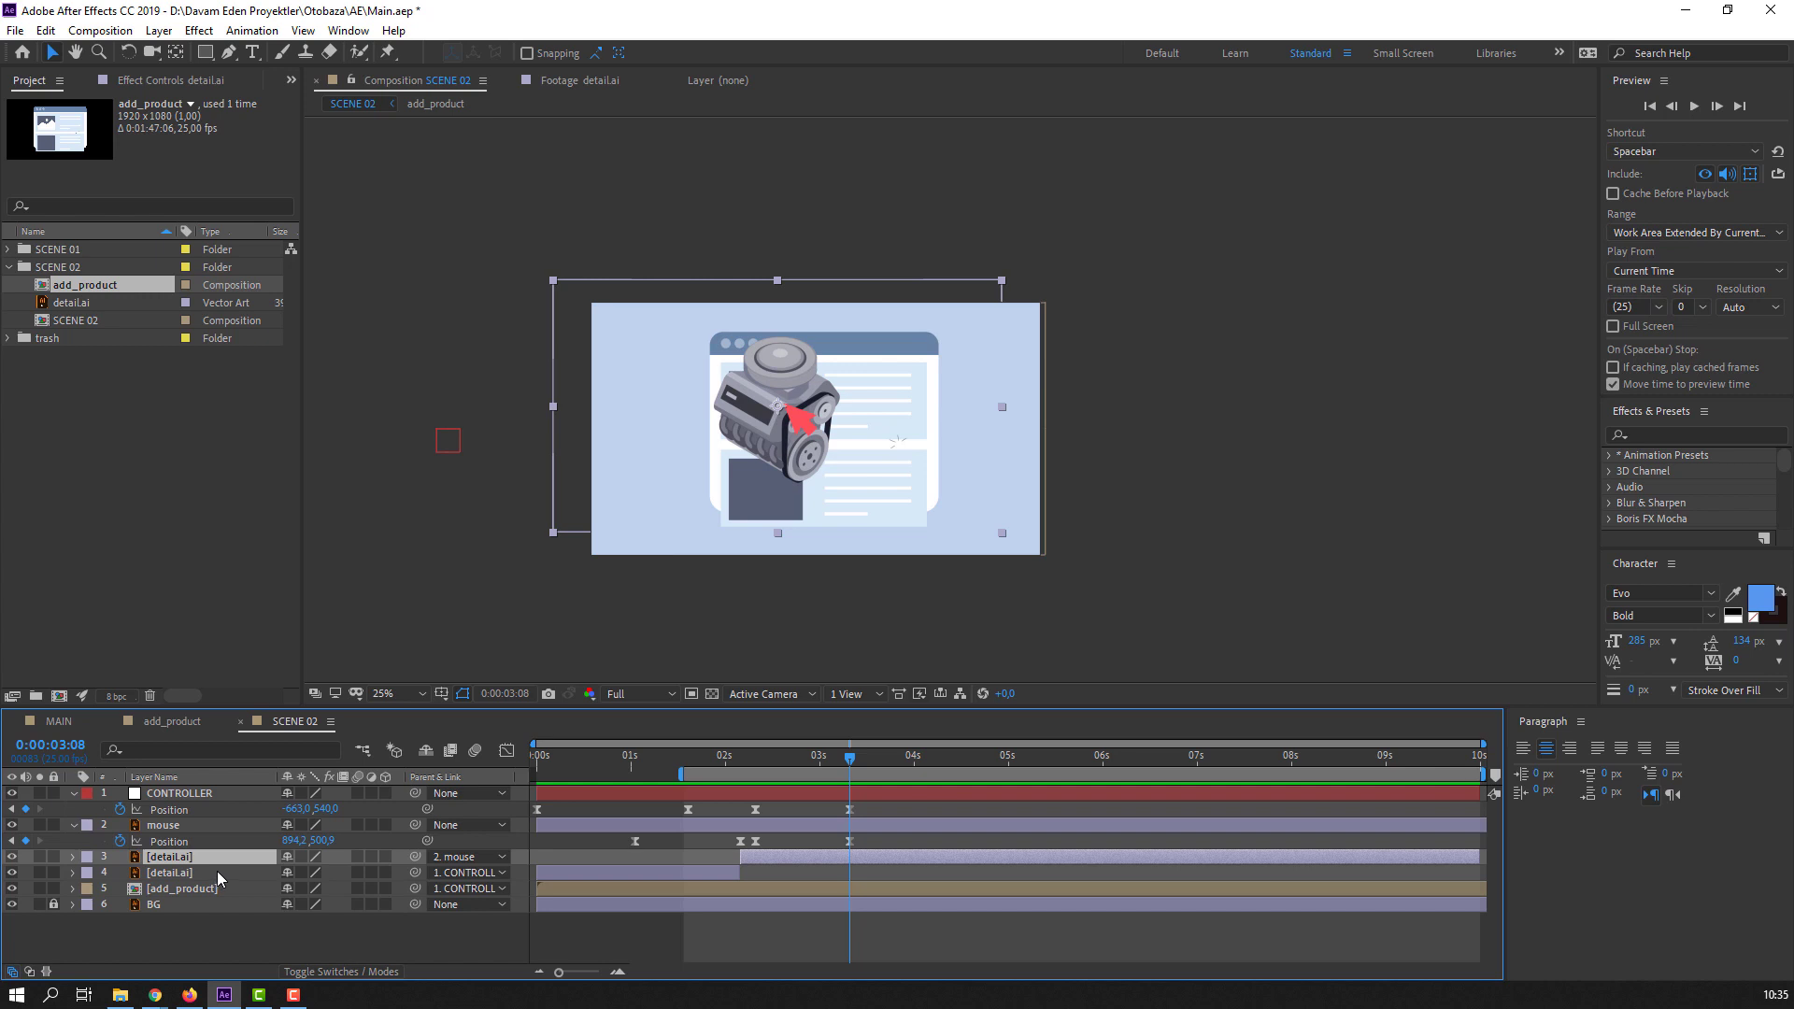
{"action": "key", "text": "ctrl+shift+d"}
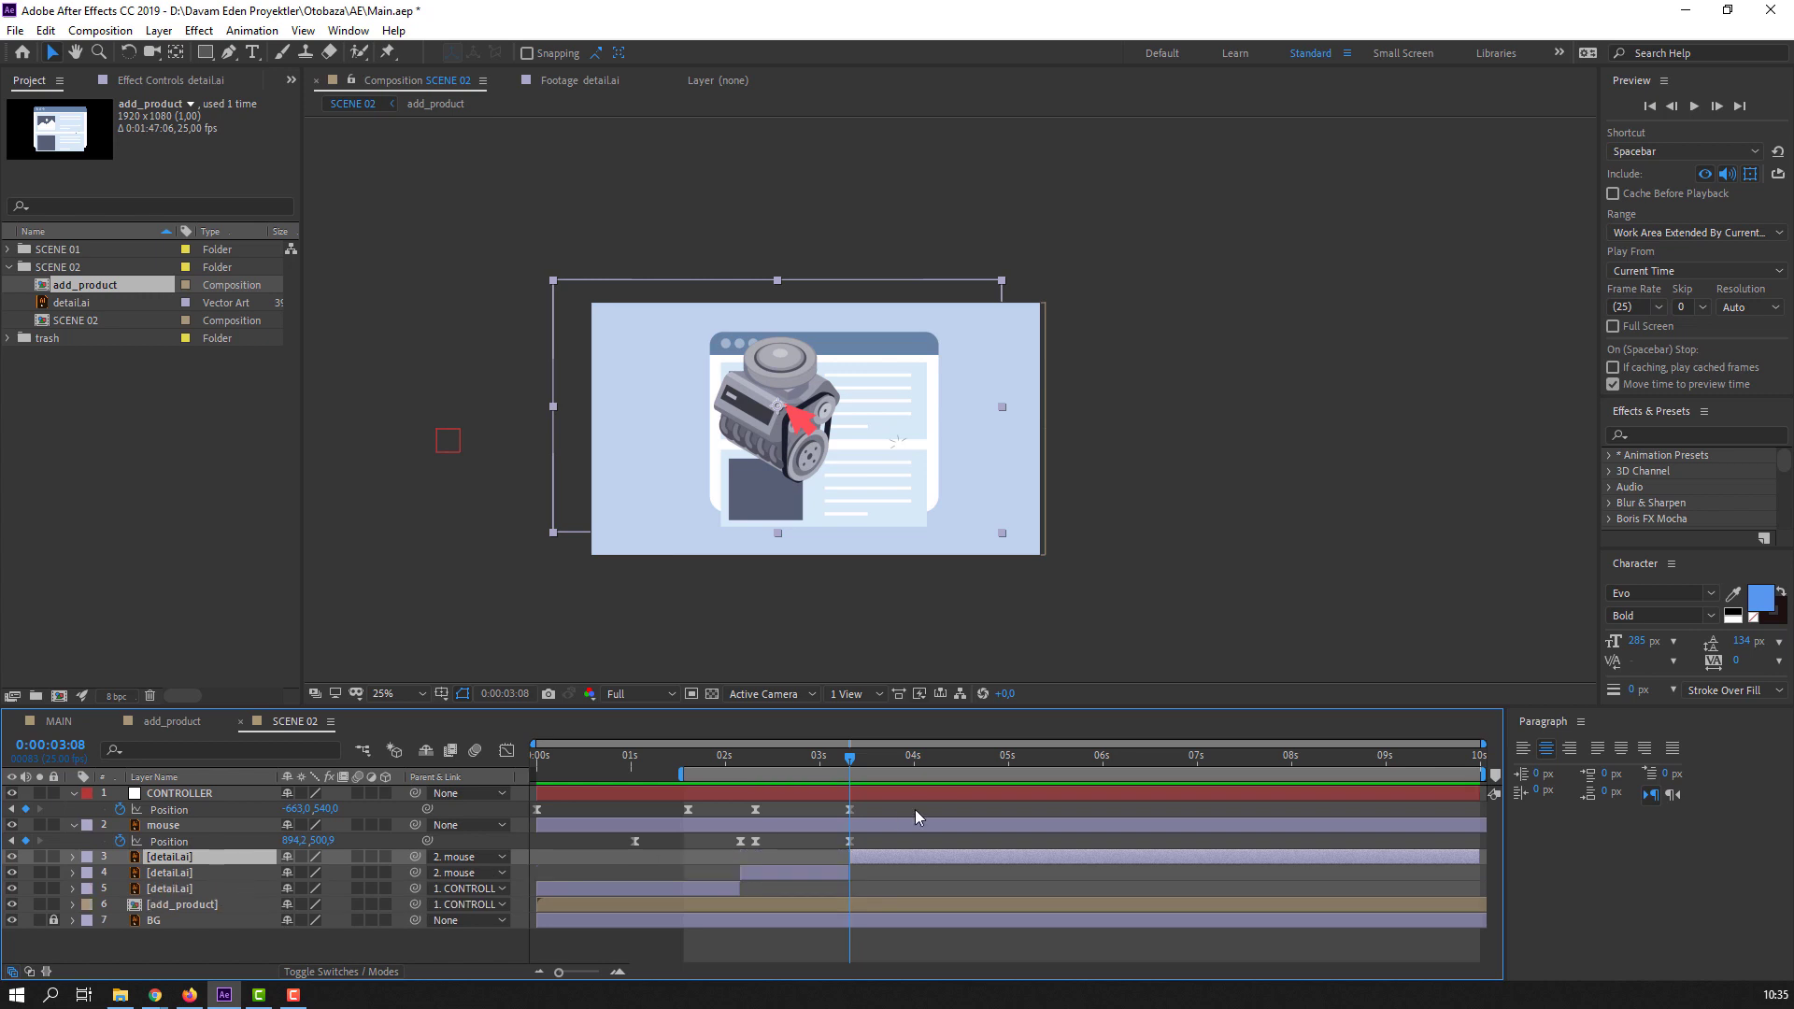
- Add Position and Scale keyframes to the new engine layer at 03:08
{"action": "left_click_drag", "start_coordinate": [828, 760], "coordinate": [852, 760]}
{"action": "key", "text": "Page_Down"}
{"action": "key", "text": "s"}
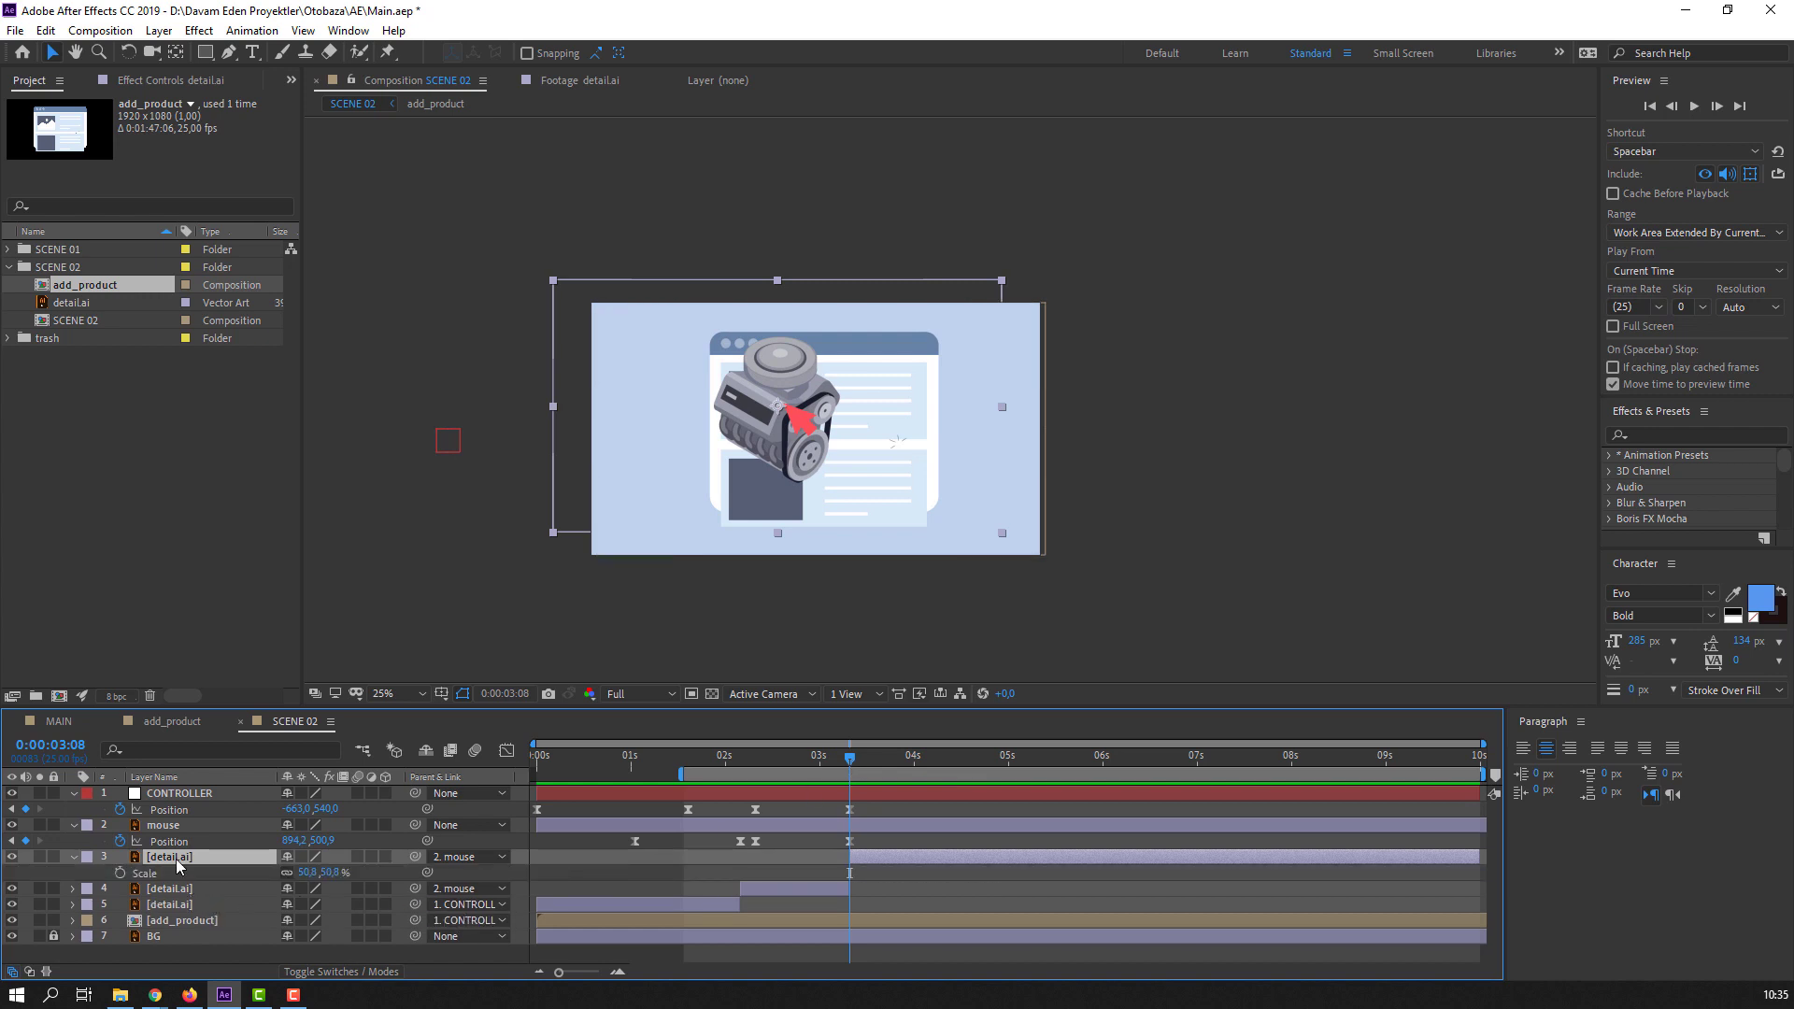
{"action": "key", "text": "shift+p"}
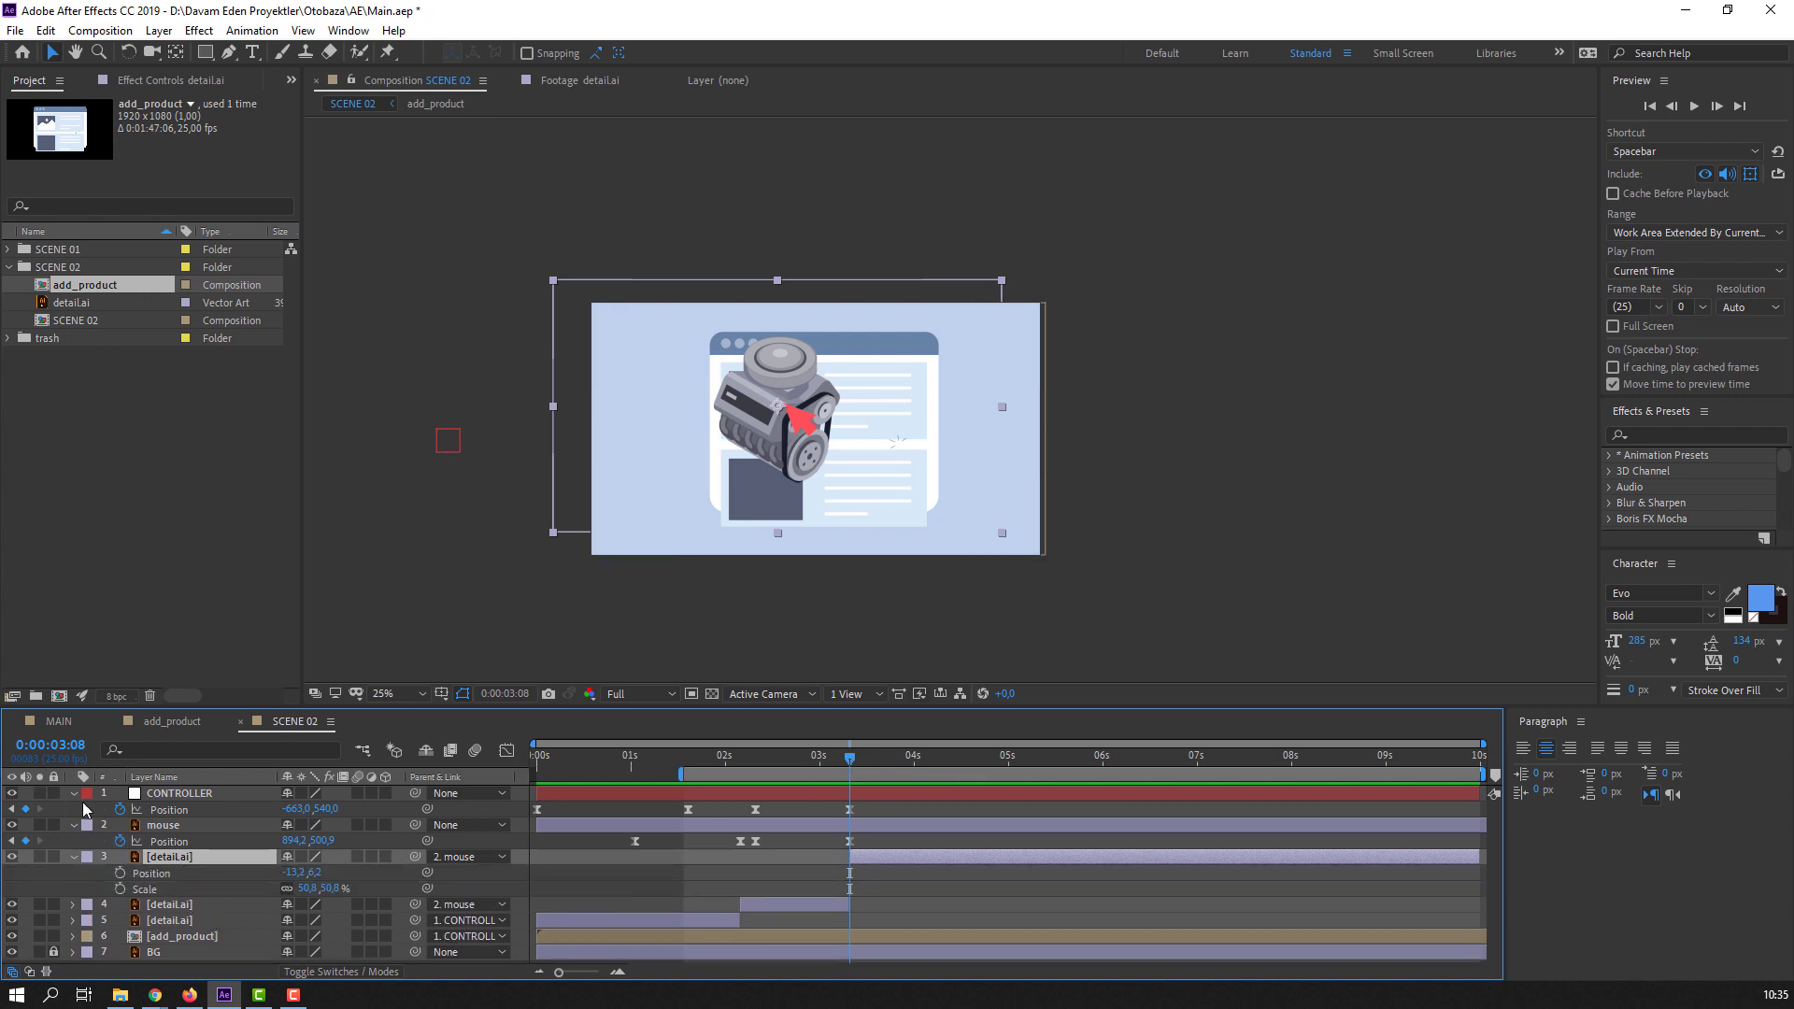
{"action": "left_click_drag", "start_coordinate": [120, 876], "coordinate": [122, 891]}
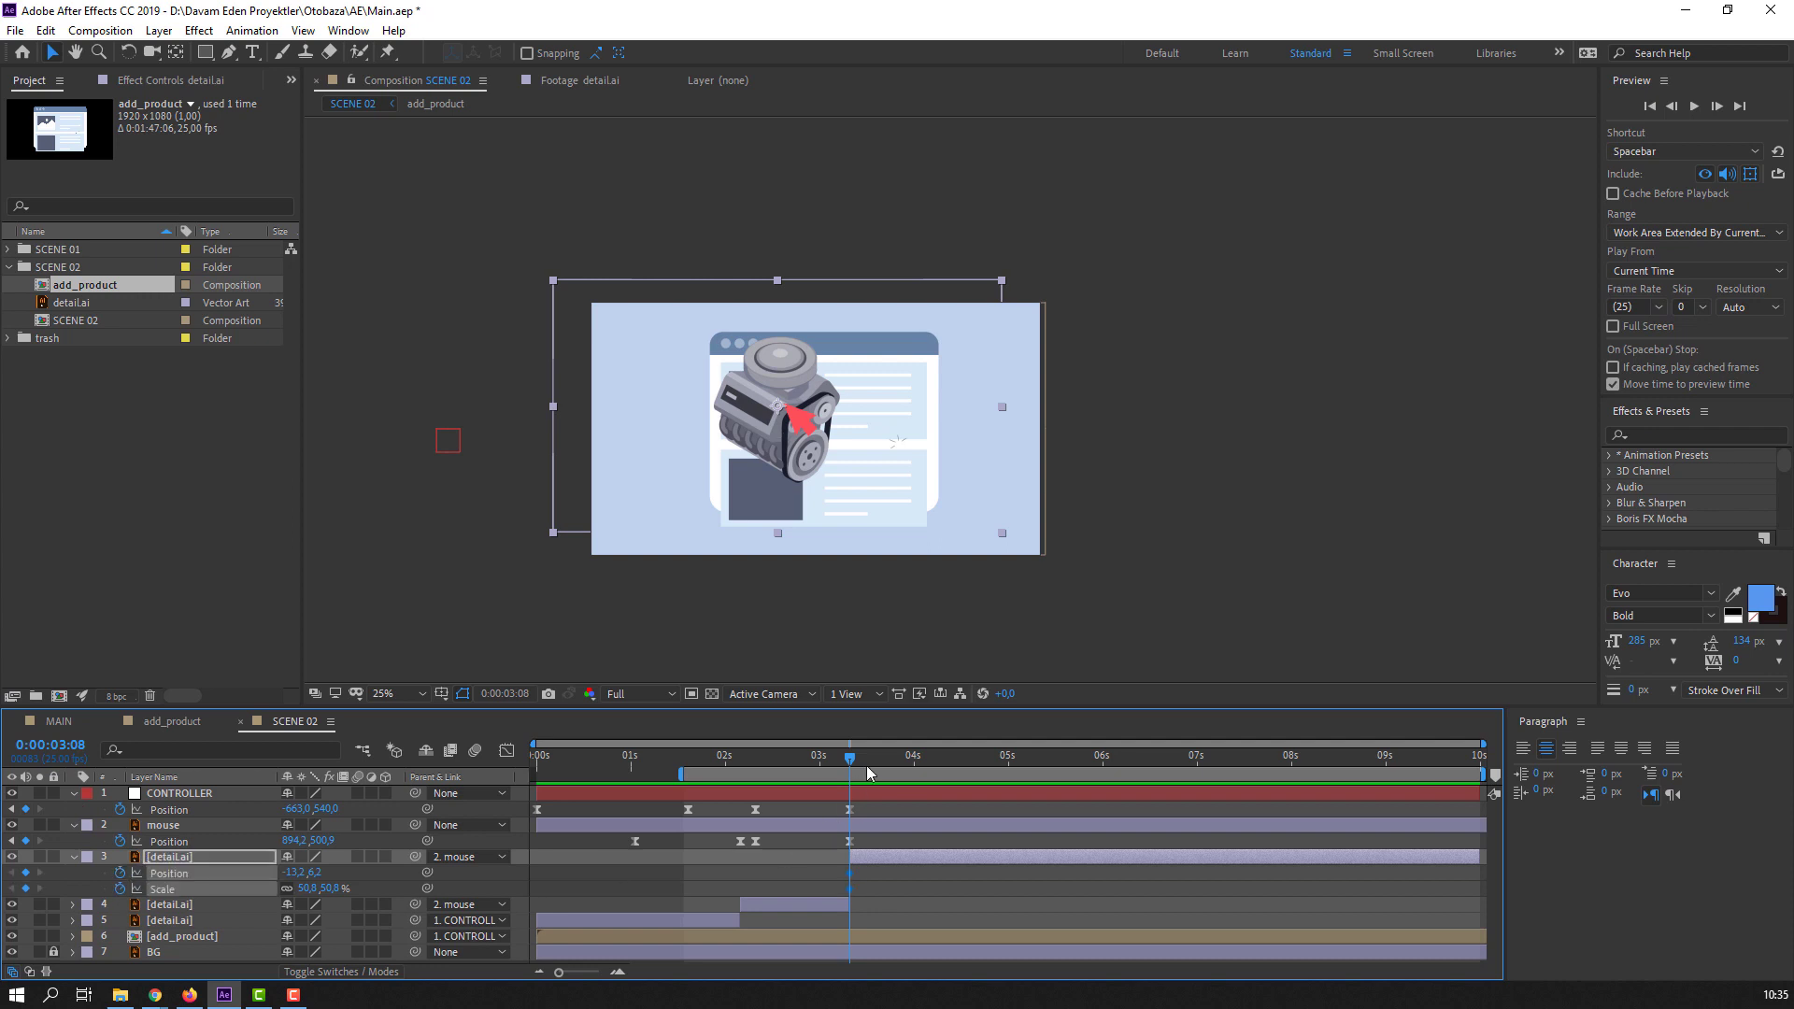
{"action": "left_click", "coordinate": [648, 891]}
- Shrink the engine to 18,8% scale and move it into the card's image slot
{"action": "left_click_drag", "start_coordinate": [304, 889], "coordinate": [286, 889]}
{"action": "scroll", "coordinate": [645, 577], "scroll_direction": "up", "scroll_amount": 3}
{"action": "left_click_drag", "start_coordinate": [743, 490], "coordinate": [1104, 473]}
{"action": "left_click_drag", "start_coordinate": [308, 889], "coordinate": [297, 889]}
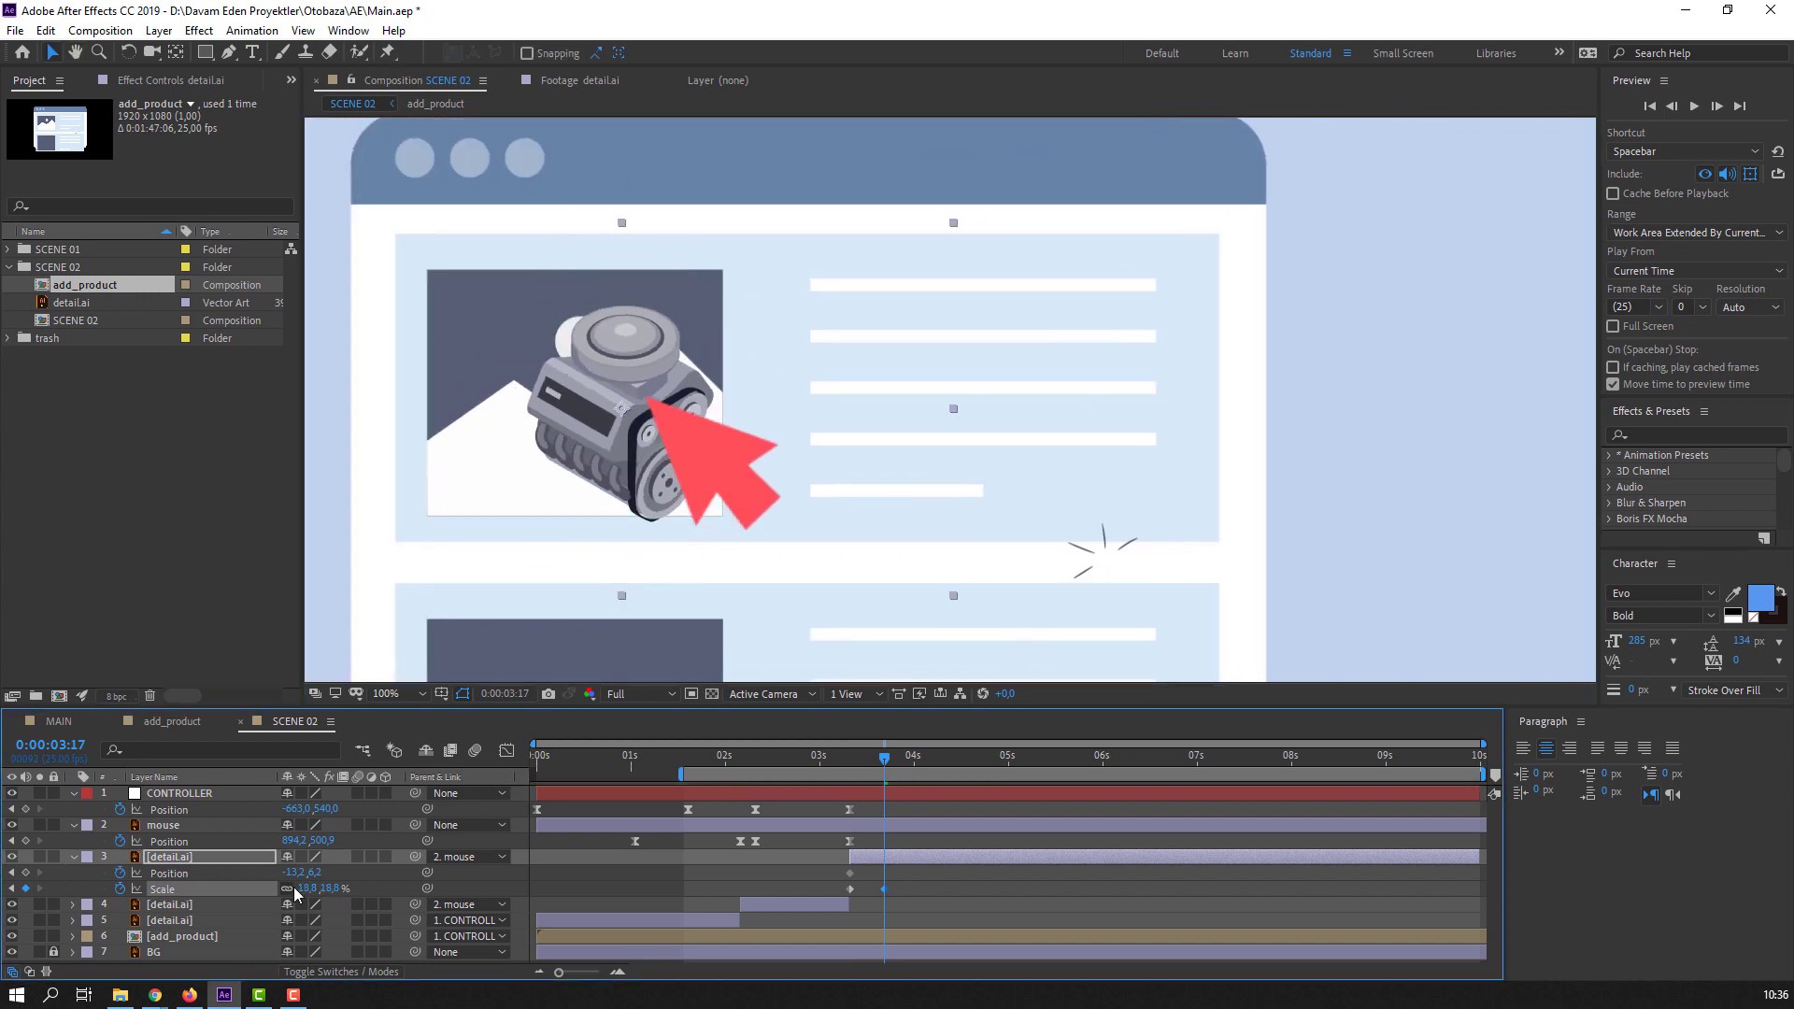
{"action": "left_click_drag", "start_coordinate": [641, 456], "coordinate": [596, 429]}
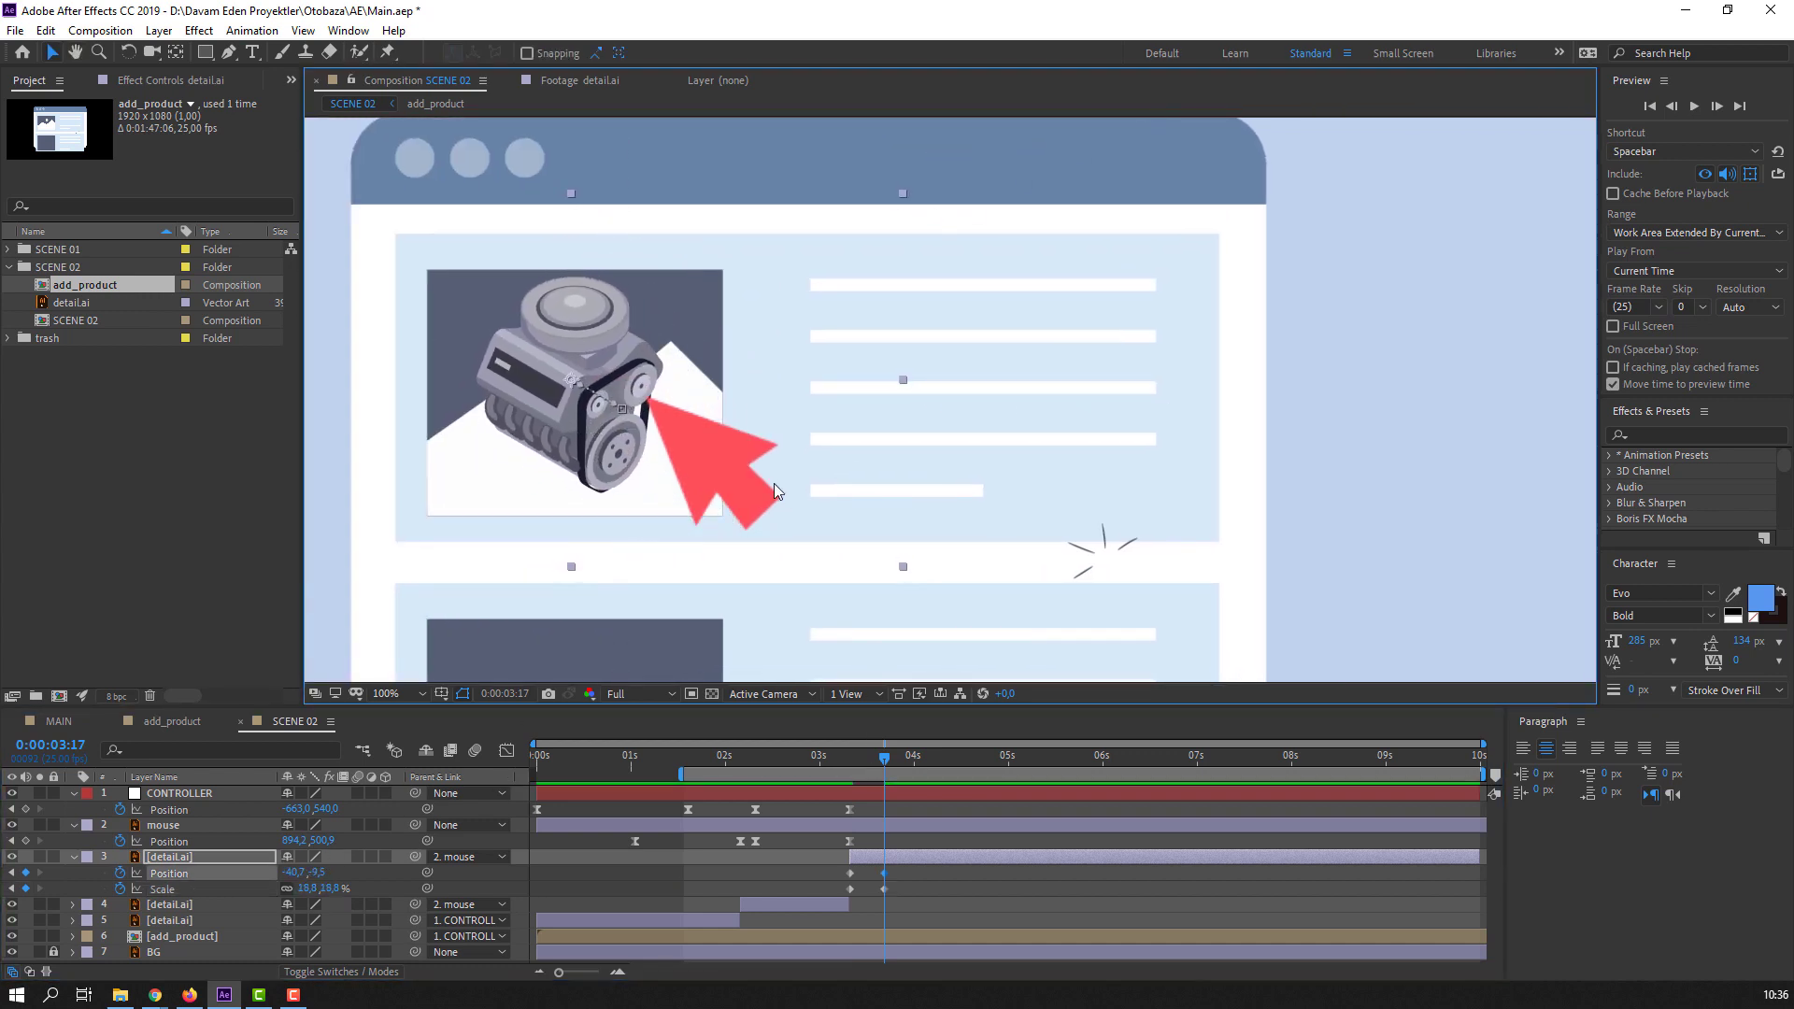
{"action": "scroll", "coordinate": [603, 438], "scroll_direction": "down", "scroll_amount": 1}
- Fine-tune the engine's position in the slot and push the end keyframes toward 4 seconds
{"action": "left_click_drag", "start_coordinate": [820, 768], "coordinate": [885, 772]}
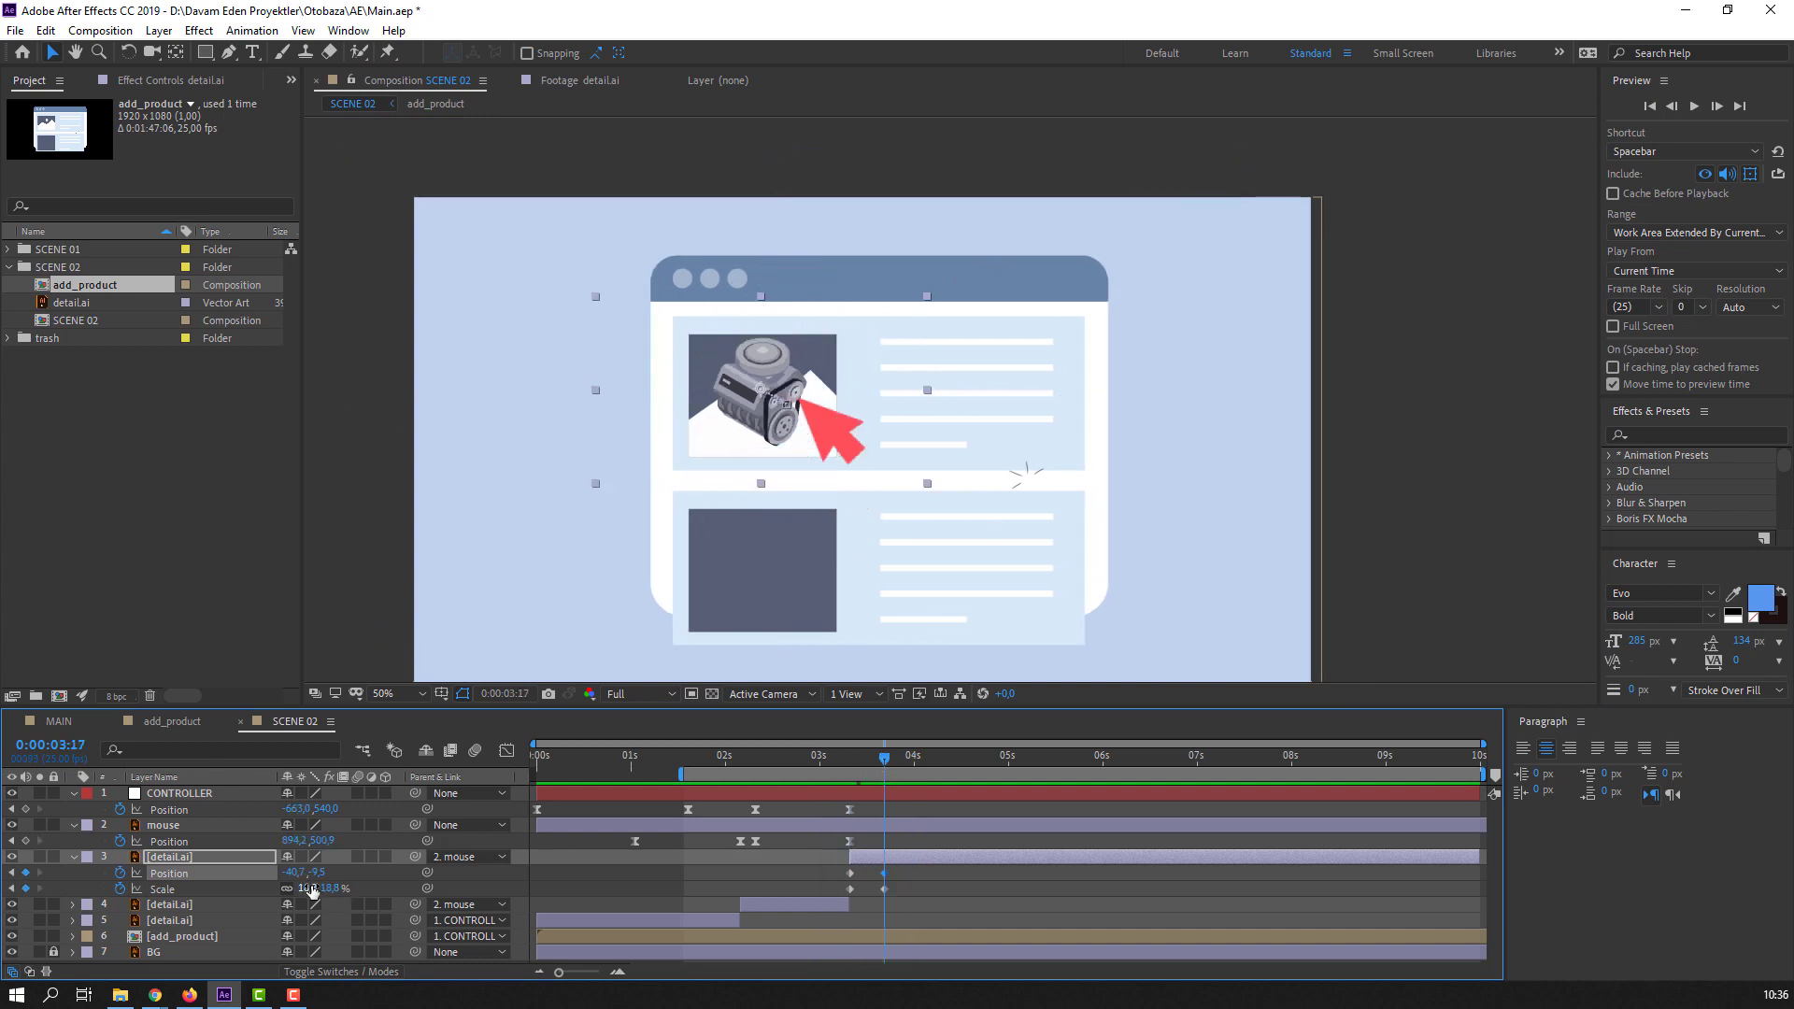
{"action": "left_click_drag", "start_coordinate": [310, 888], "coordinate": [311, 889]}
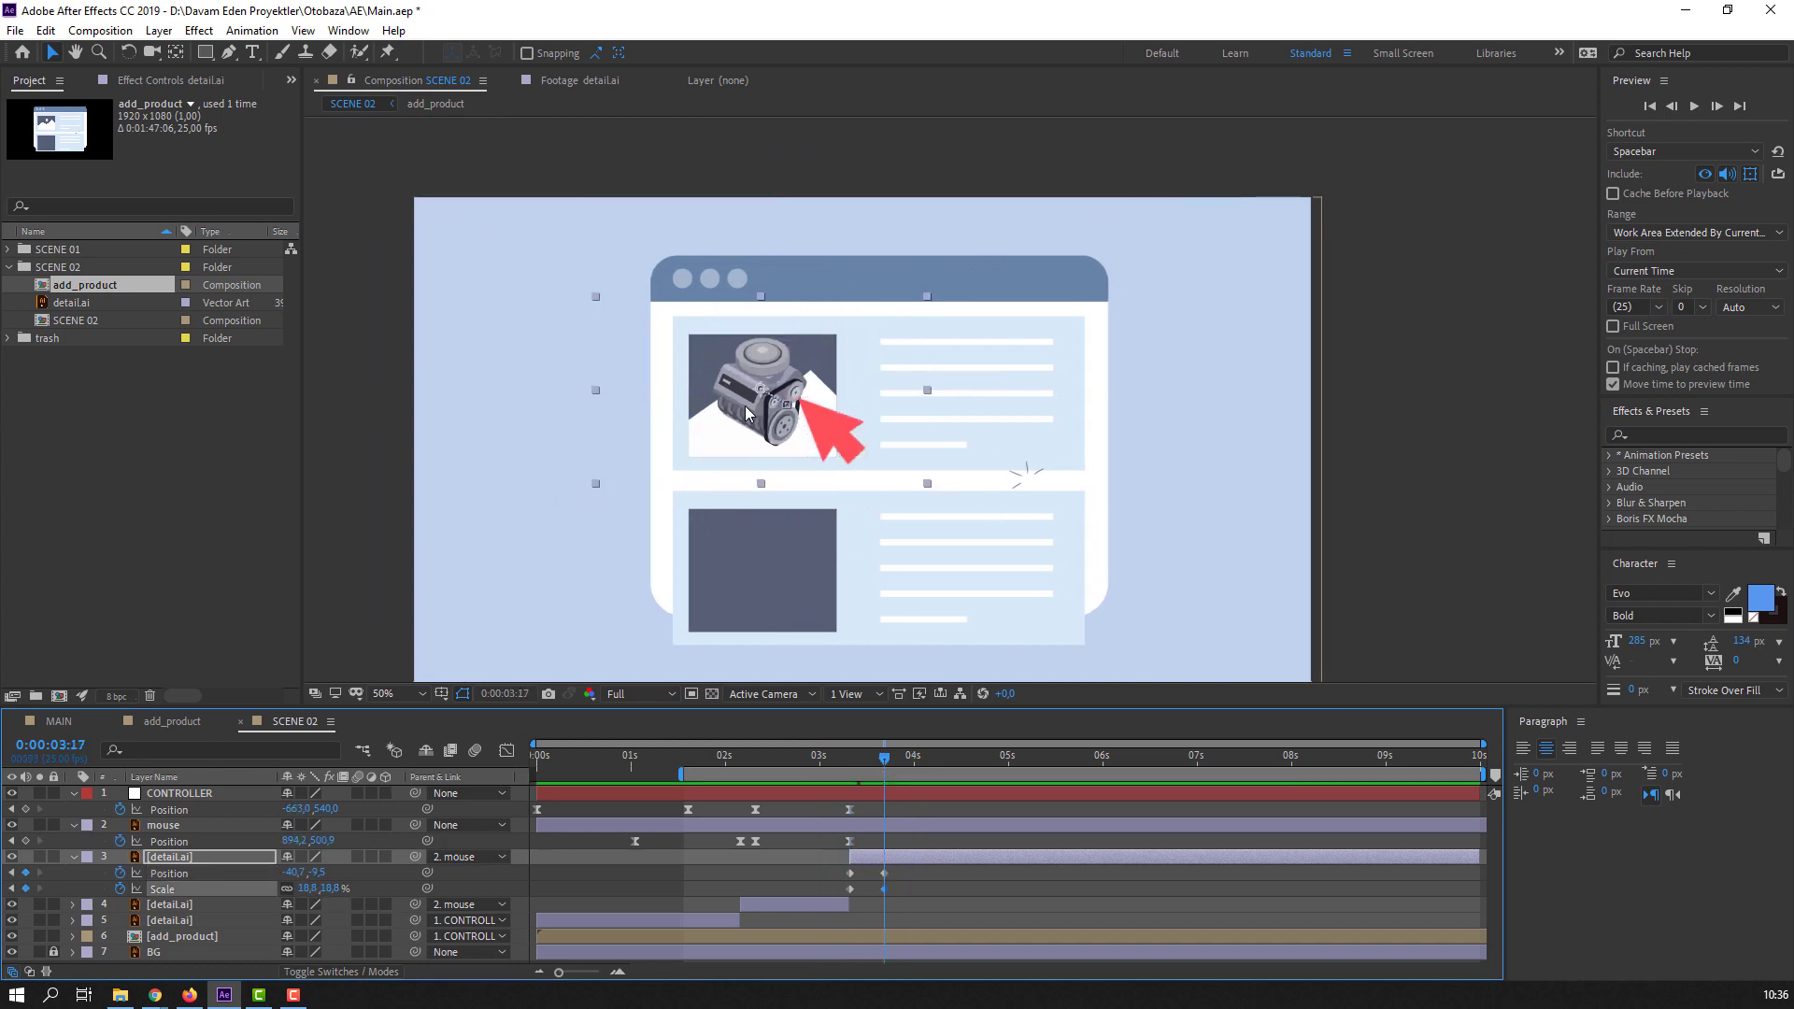
{"action": "left_click_drag", "start_coordinate": [745, 406], "coordinate": [747, 411]}
{"action": "key", "text": "Right"}
{"action": "left_click", "coordinate": [886, 891]}
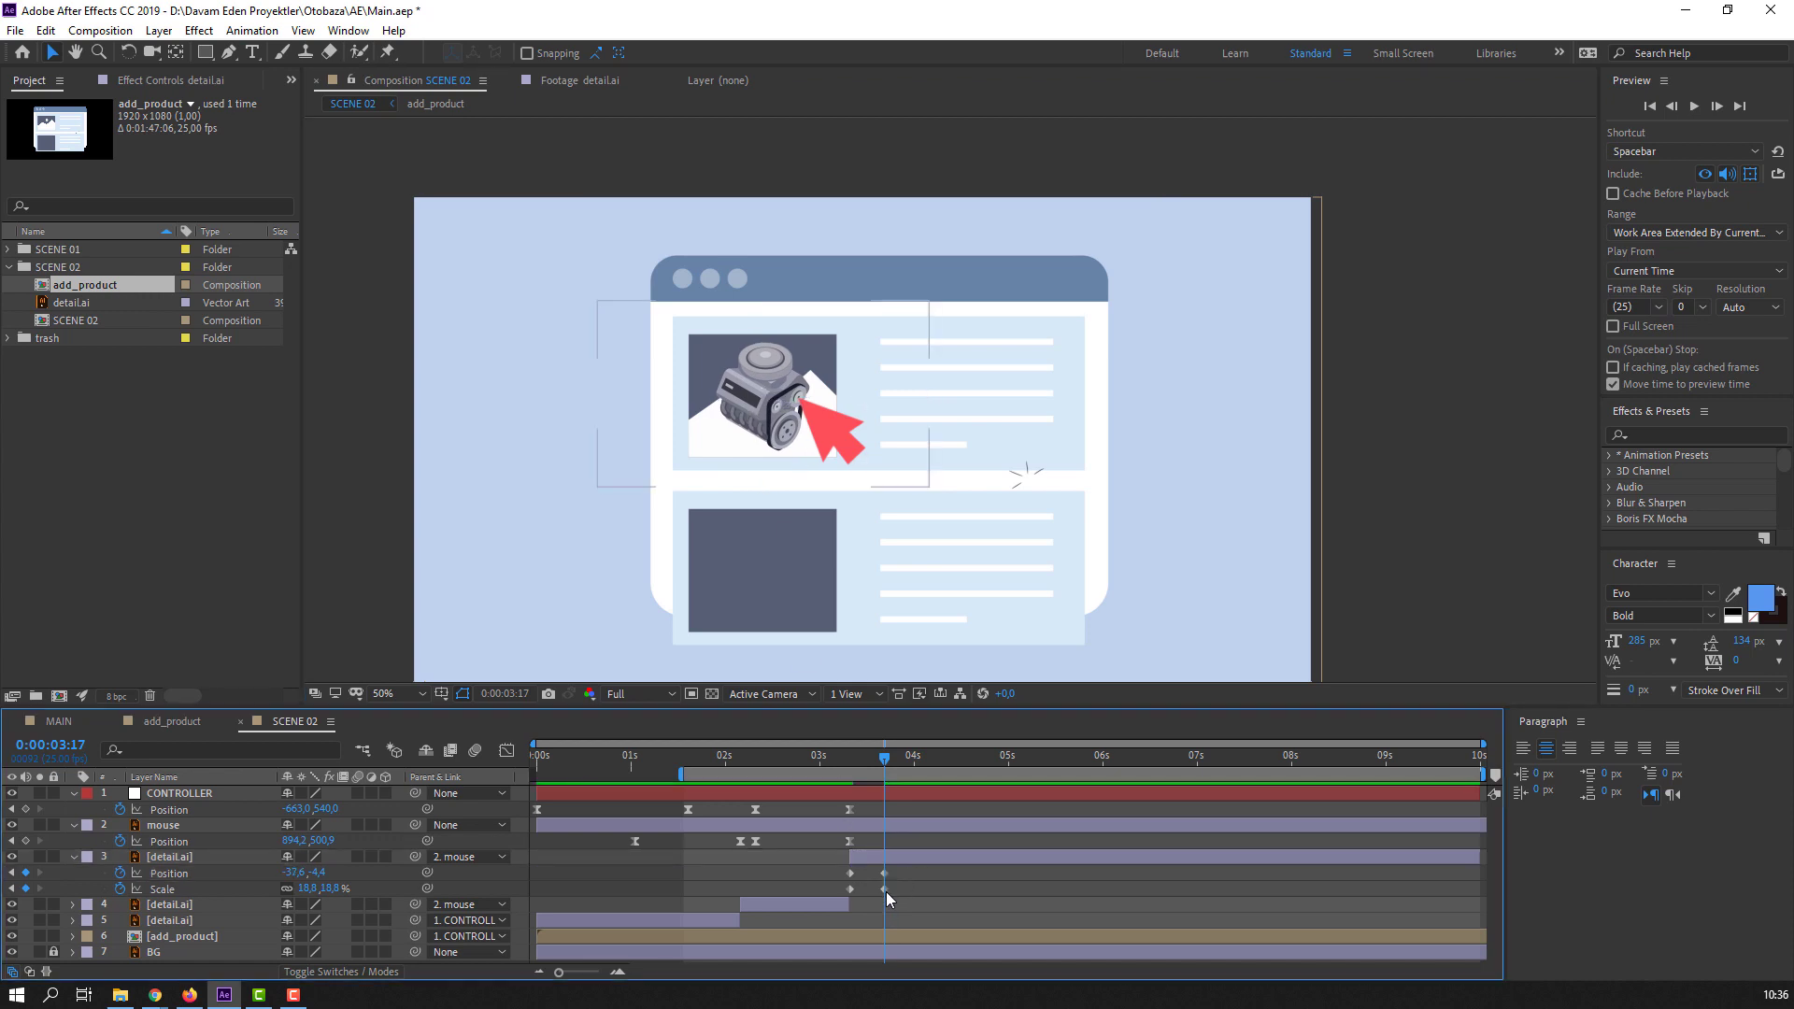
{"action": "left_click_drag", "start_coordinate": [883, 886], "coordinate": [818, 905]}
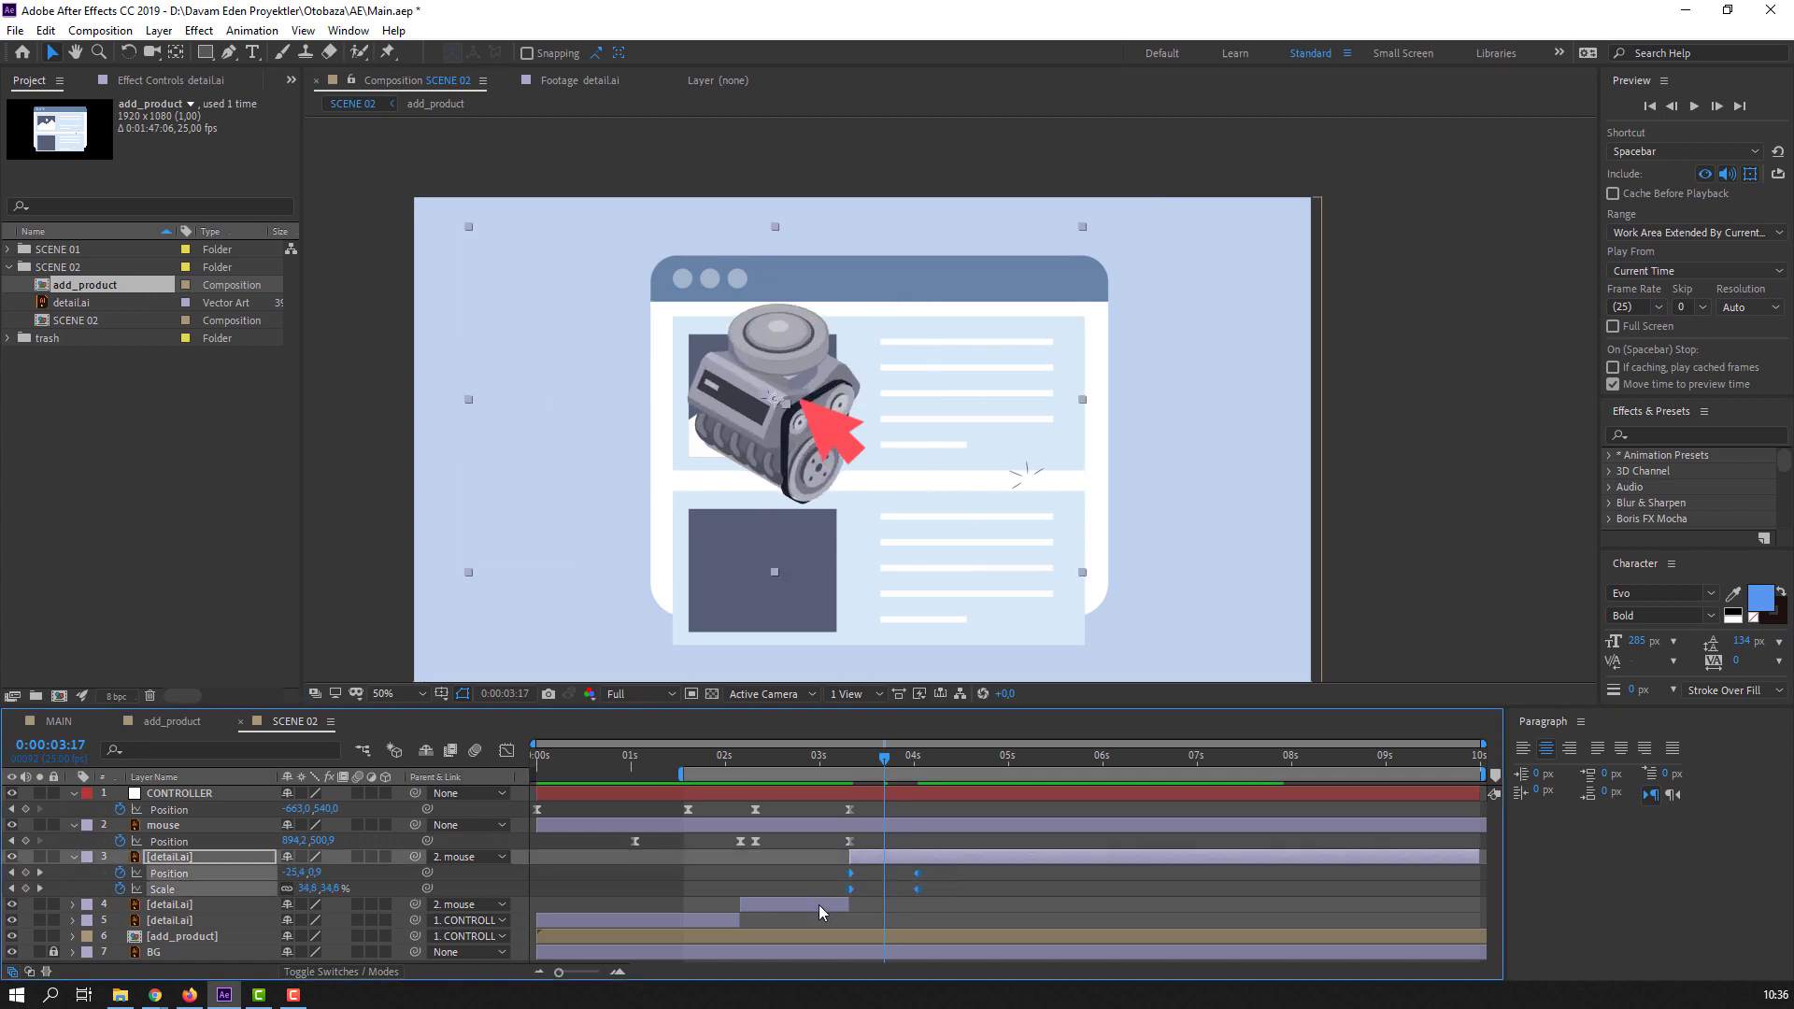
- Apply Easy Ease to the engine keyframes and retime the end keys to just before 4s
{"action": "right_click", "coordinate": [848, 893]}
{"action": "mouse_move", "coordinate": [907, 879]}
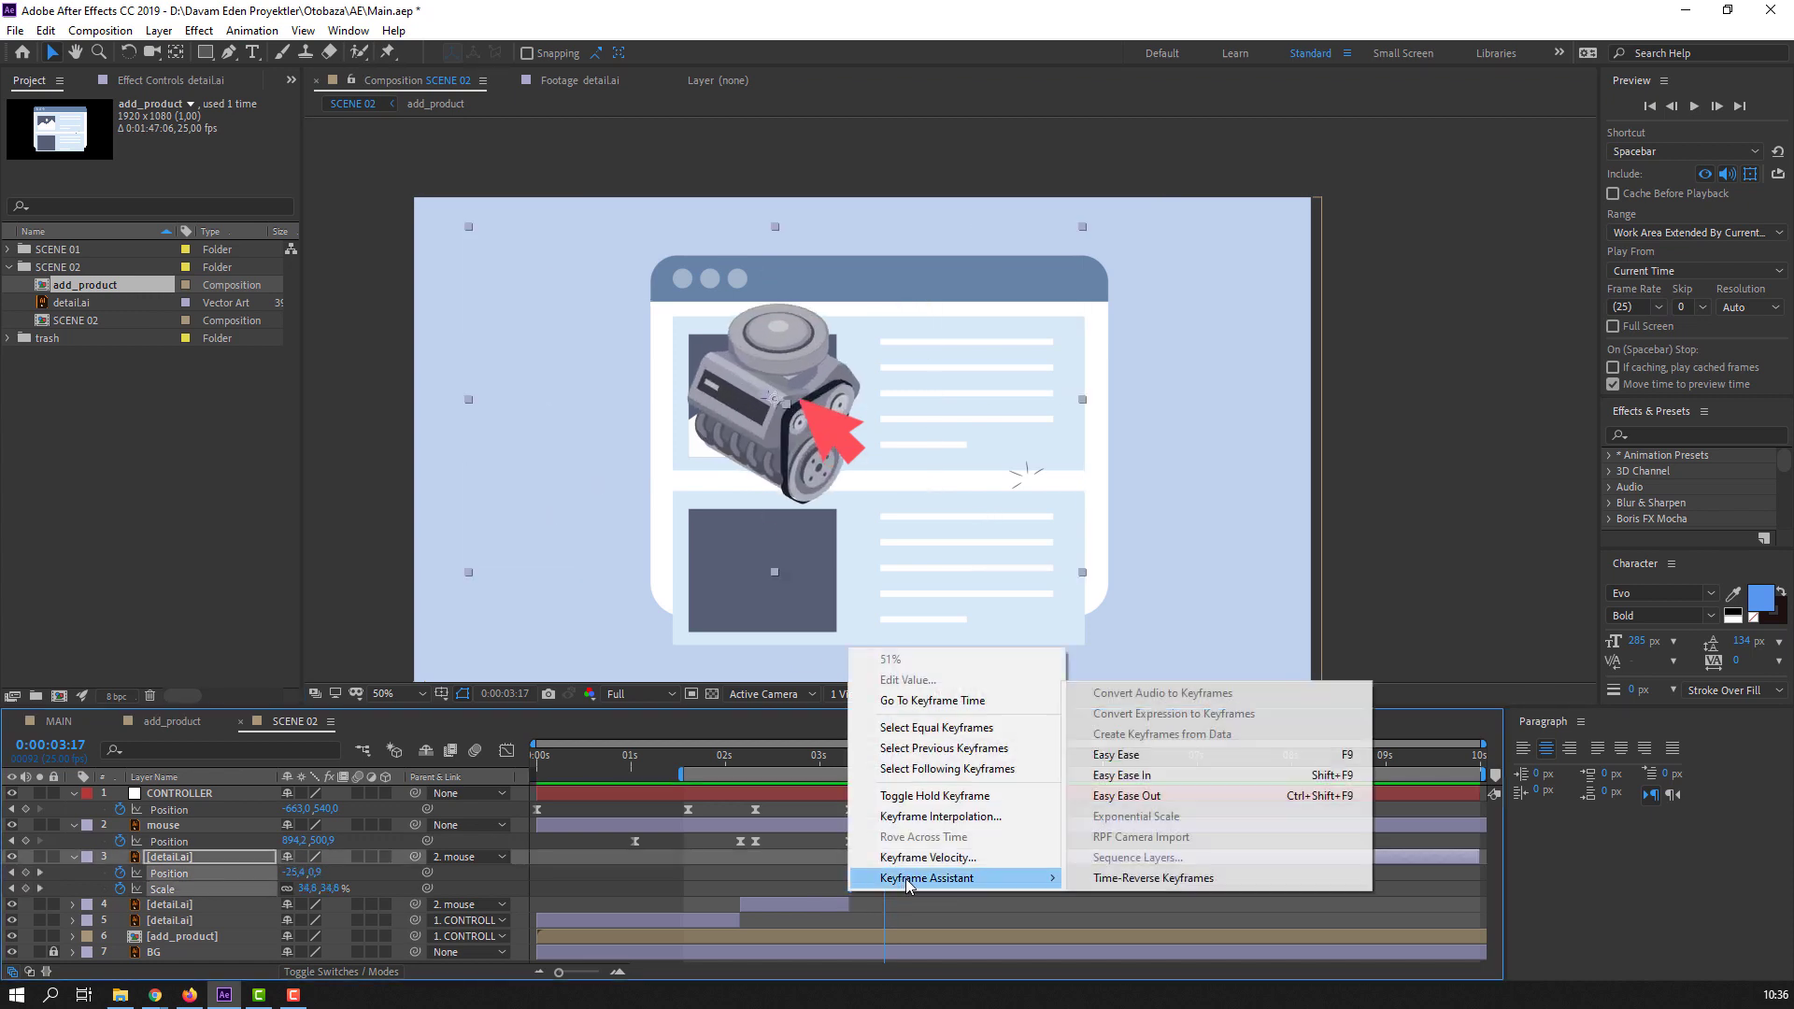
{"action": "left_click", "coordinate": [1128, 758]}
{"action": "mouse_move", "coordinate": [941, 871]}
{"action": "left_mouse_down"}
{"action": "mouse_move", "coordinate": [906, 895]}
{"action": "mouse_move", "coordinate": [945, 888]}
{"action": "left_mouse_up"}
{"action": "left_click", "coordinate": [998, 810]}
{"action": "key", "text": "space"}
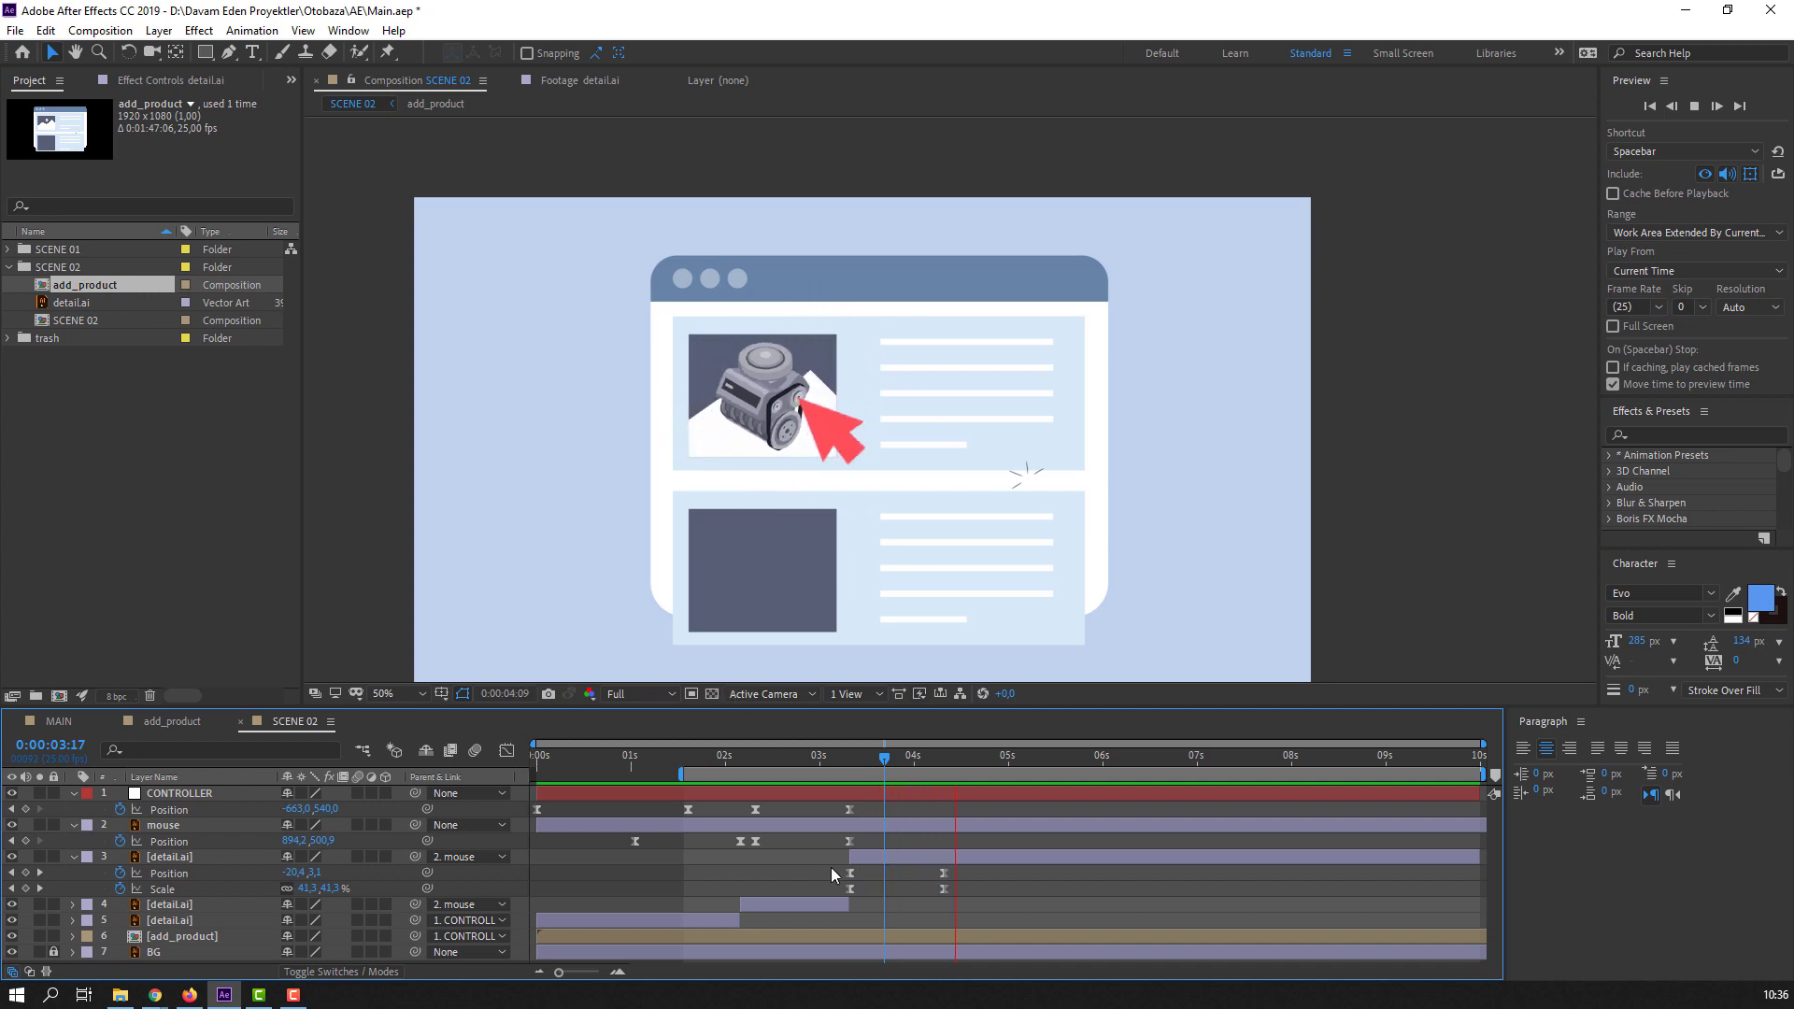
{"action": "key", "text": "space"}
{"action": "left_click_drag", "start_coordinate": [960, 867], "coordinate": [911, 893]}
- Reshape the speed curves of all four engine keyframes in the graph editor
{"action": "left_click_drag", "start_coordinate": [928, 885], "coordinate": [820, 864]}
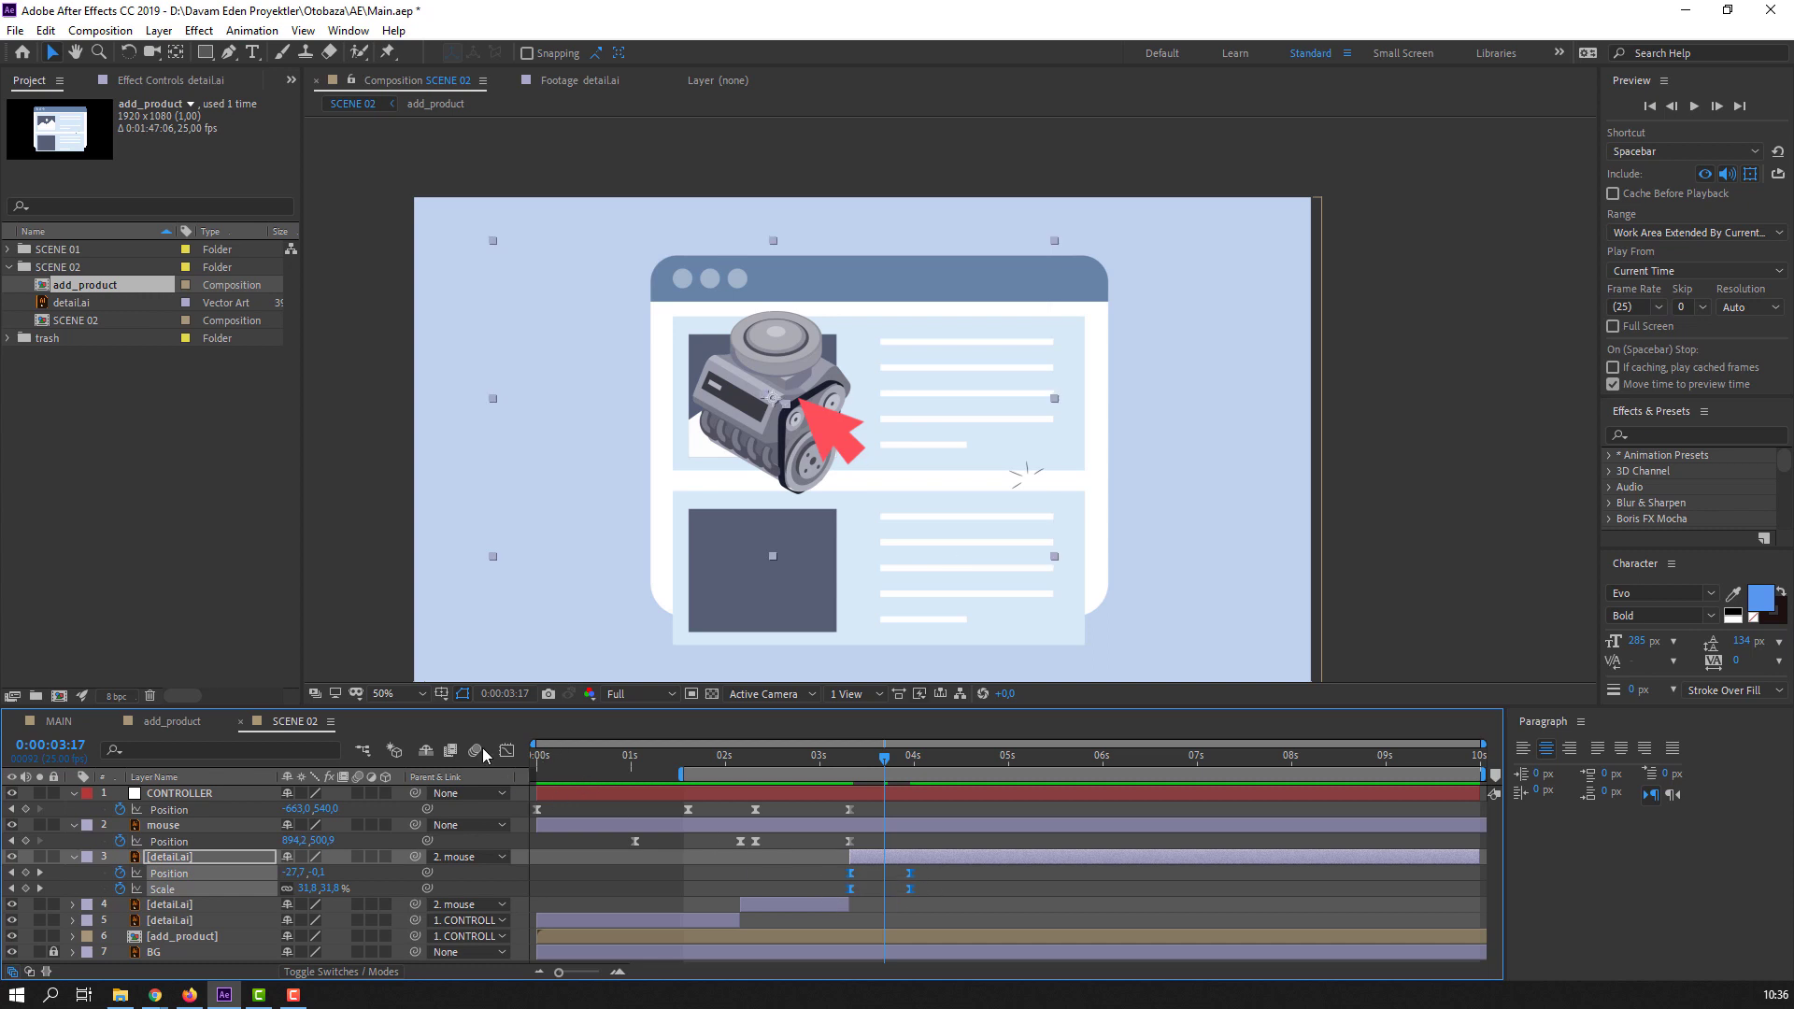
{"action": "left_click", "coordinate": [507, 751]}
{"action": "left_click", "coordinate": [876, 854]}
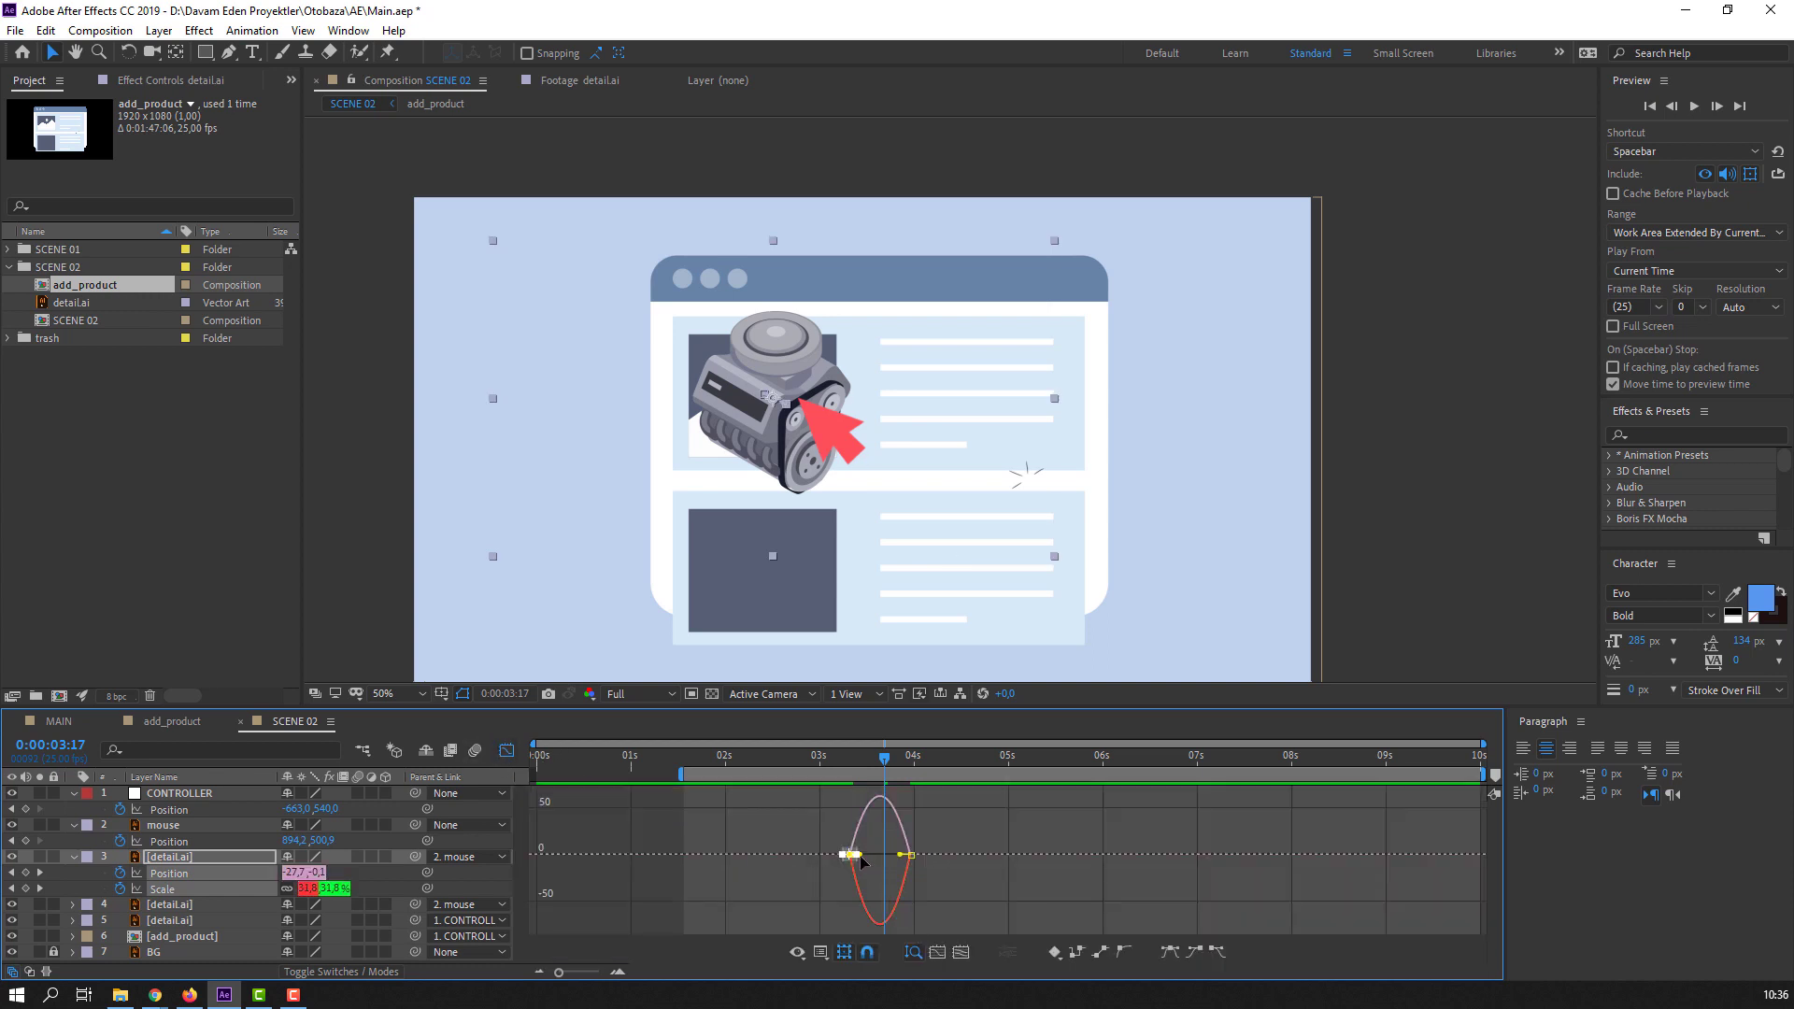
{"action": "key", "text": "equal"}
{"action": "key", "text": "equal"}
{"action": "left_click_drag", "start_coordinate": [788, 856], "coordinate": [884, 867]}
{"action": "key", "text": "equal"}
{"action": "left_click_drag", "start_coordinate": [1110, 842], "coordinate": [958, 857]}
{"action": "key", "text": "space"}
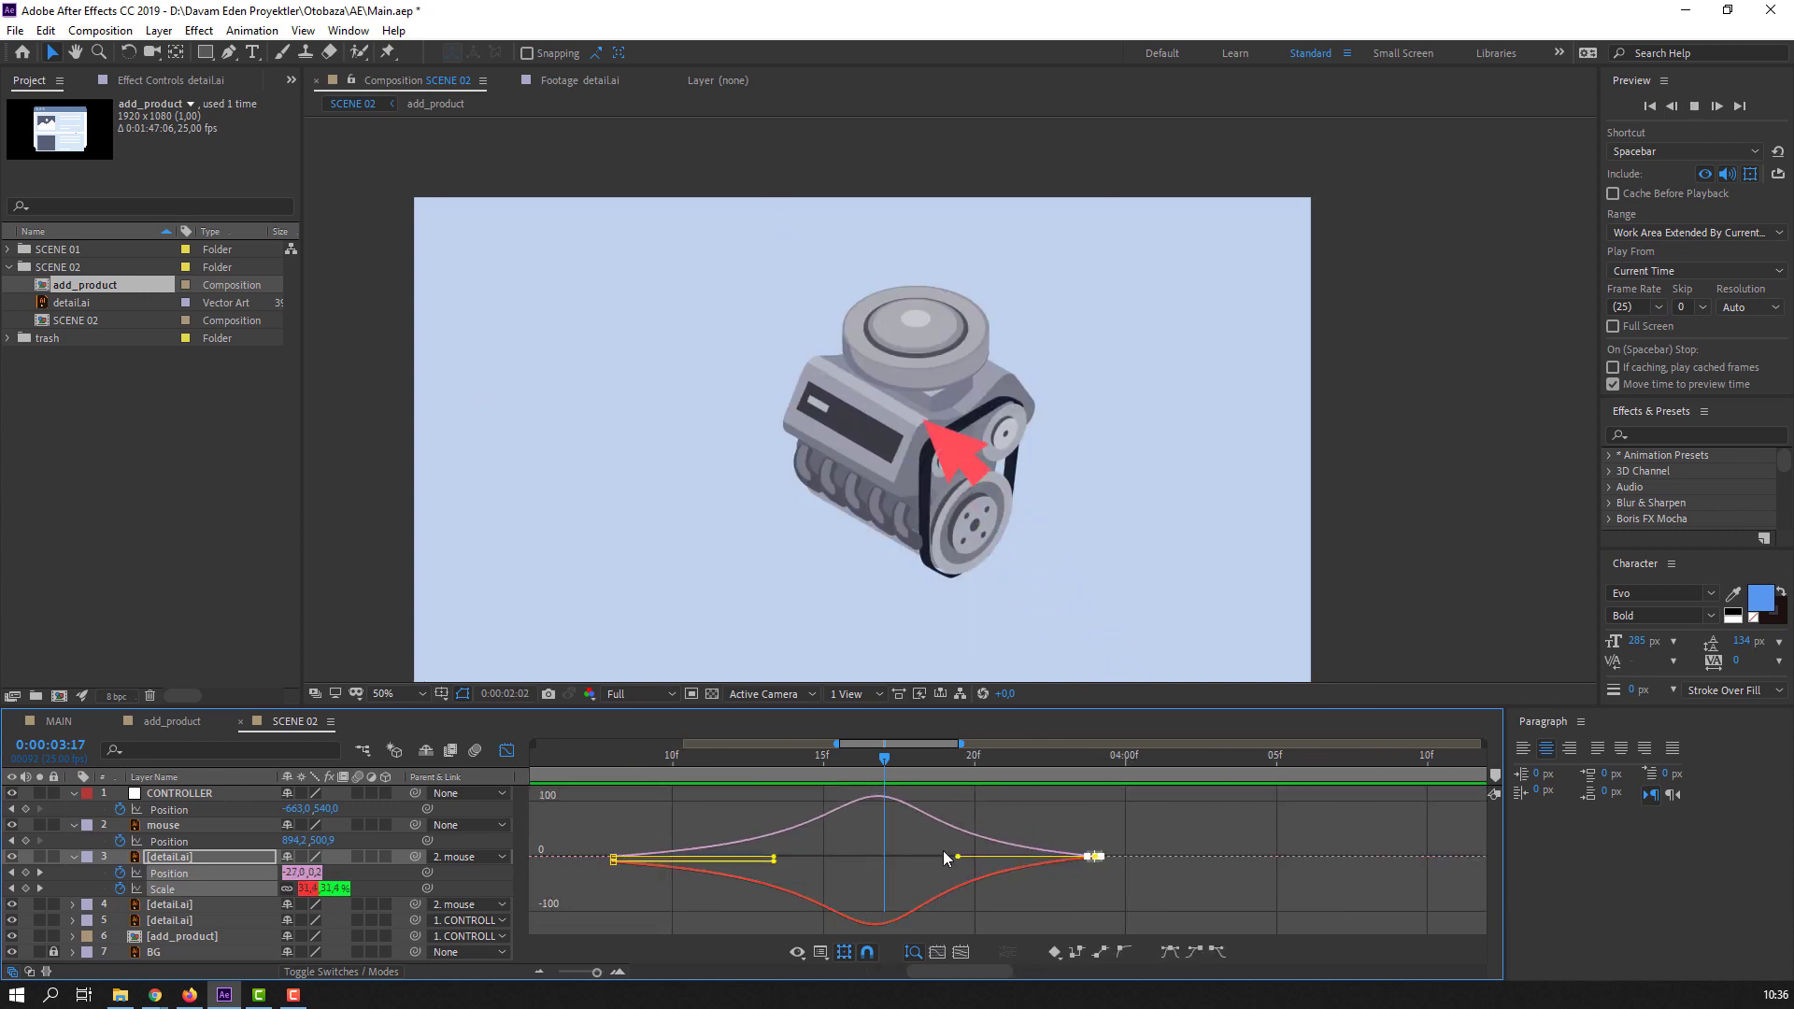
{"action": "key", "text": "space"}
- Return to layer bars and zoom the timeline out to the full 10 seconds
{"action": "key", "text": "shift+F3"}
{"action": "key", "text": "minus"}
{"action": "key", "text": "minus"}
{"action": "key", "text": "minus"}
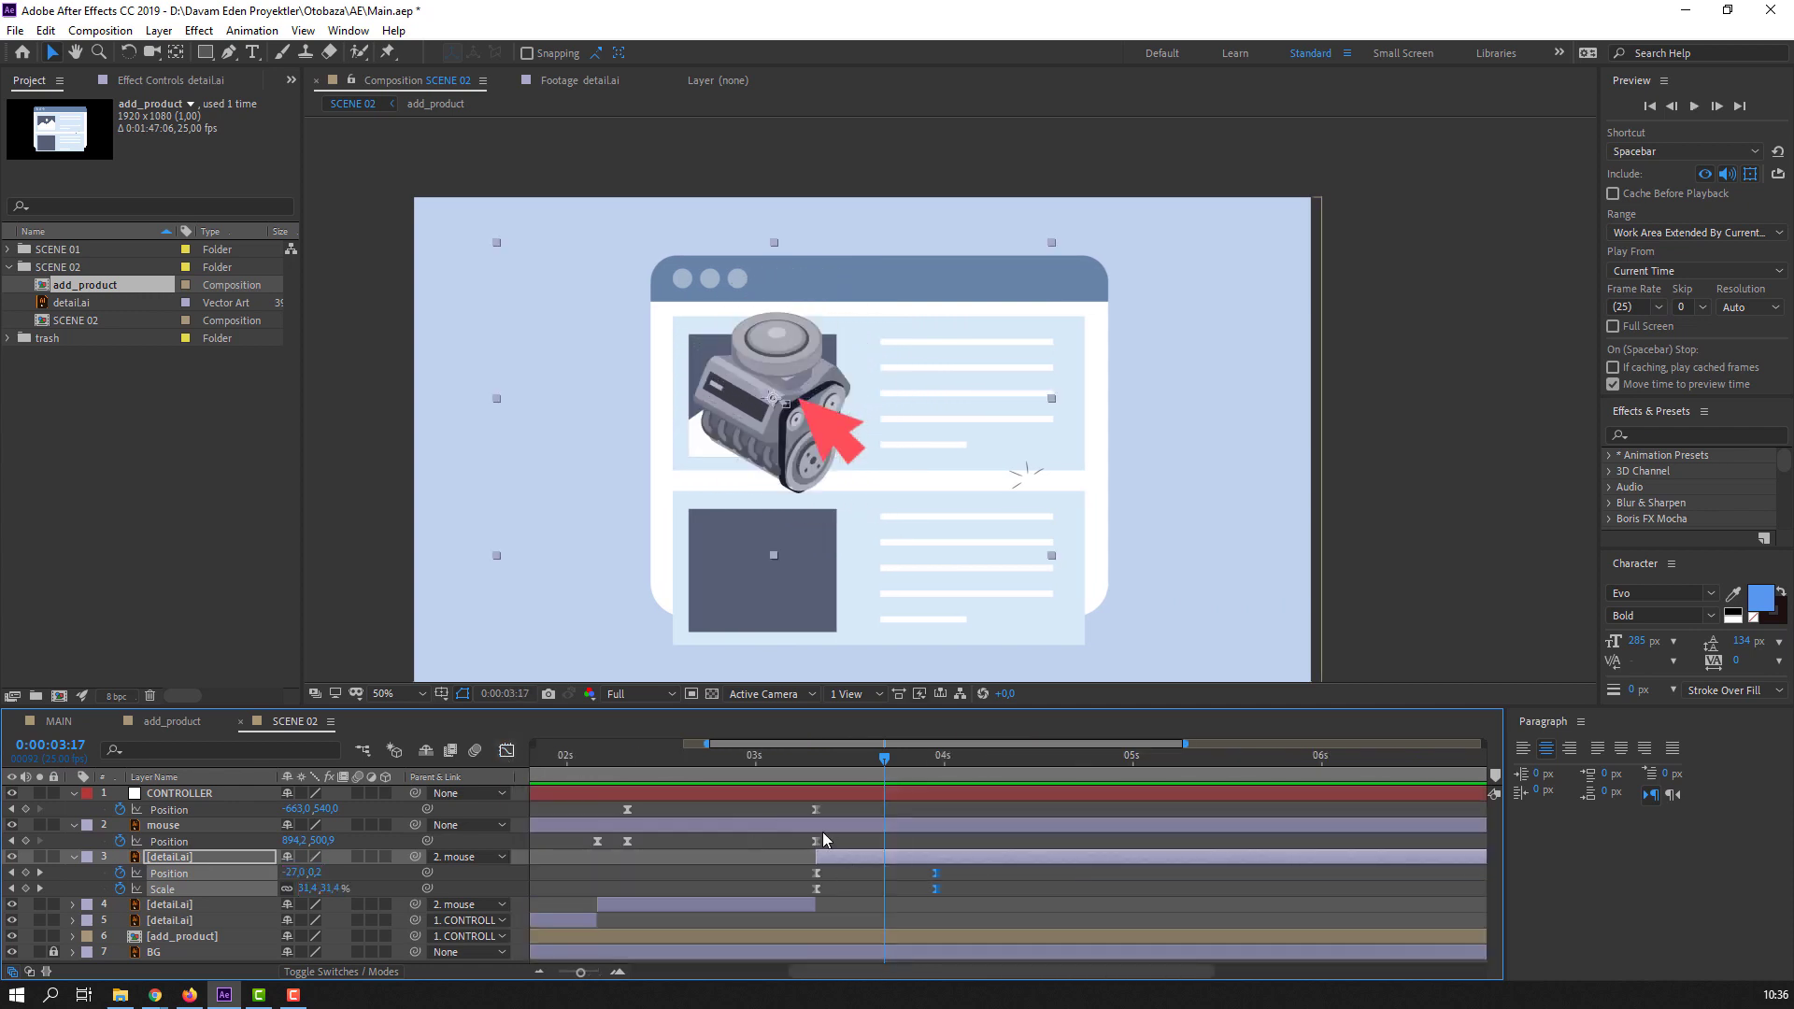
{"action": "left_click_drag", "start_coordinate": [675, 757], "coordinate": [695, 762]}
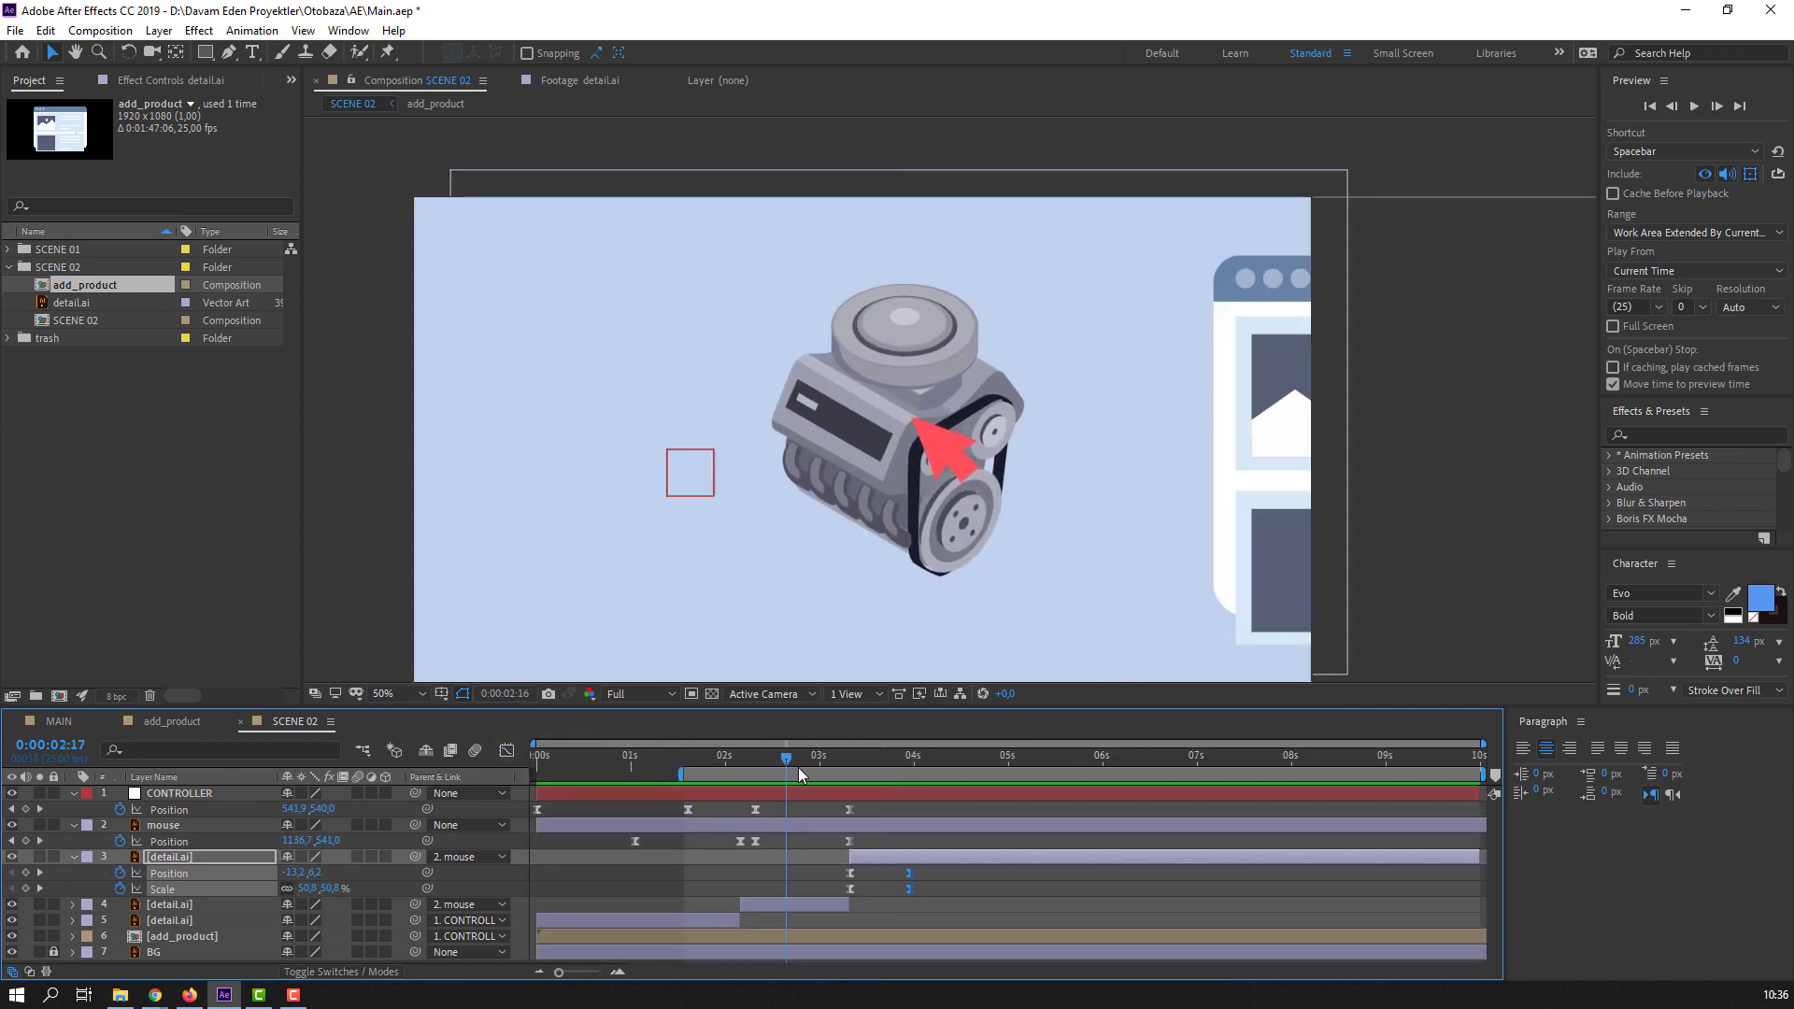
- Split the mouse layer at 0:00:03:08 via Edit > Split Layer and reveal mouse 2's Scale
{"action": "left_click_drag", "start_coordinate": [891, 774], "coordinate": [850, 759]}
{"action": "left_click", "coordinate": [848, 762]}
{"action": "left_click", "coordinate": [862, 826]}
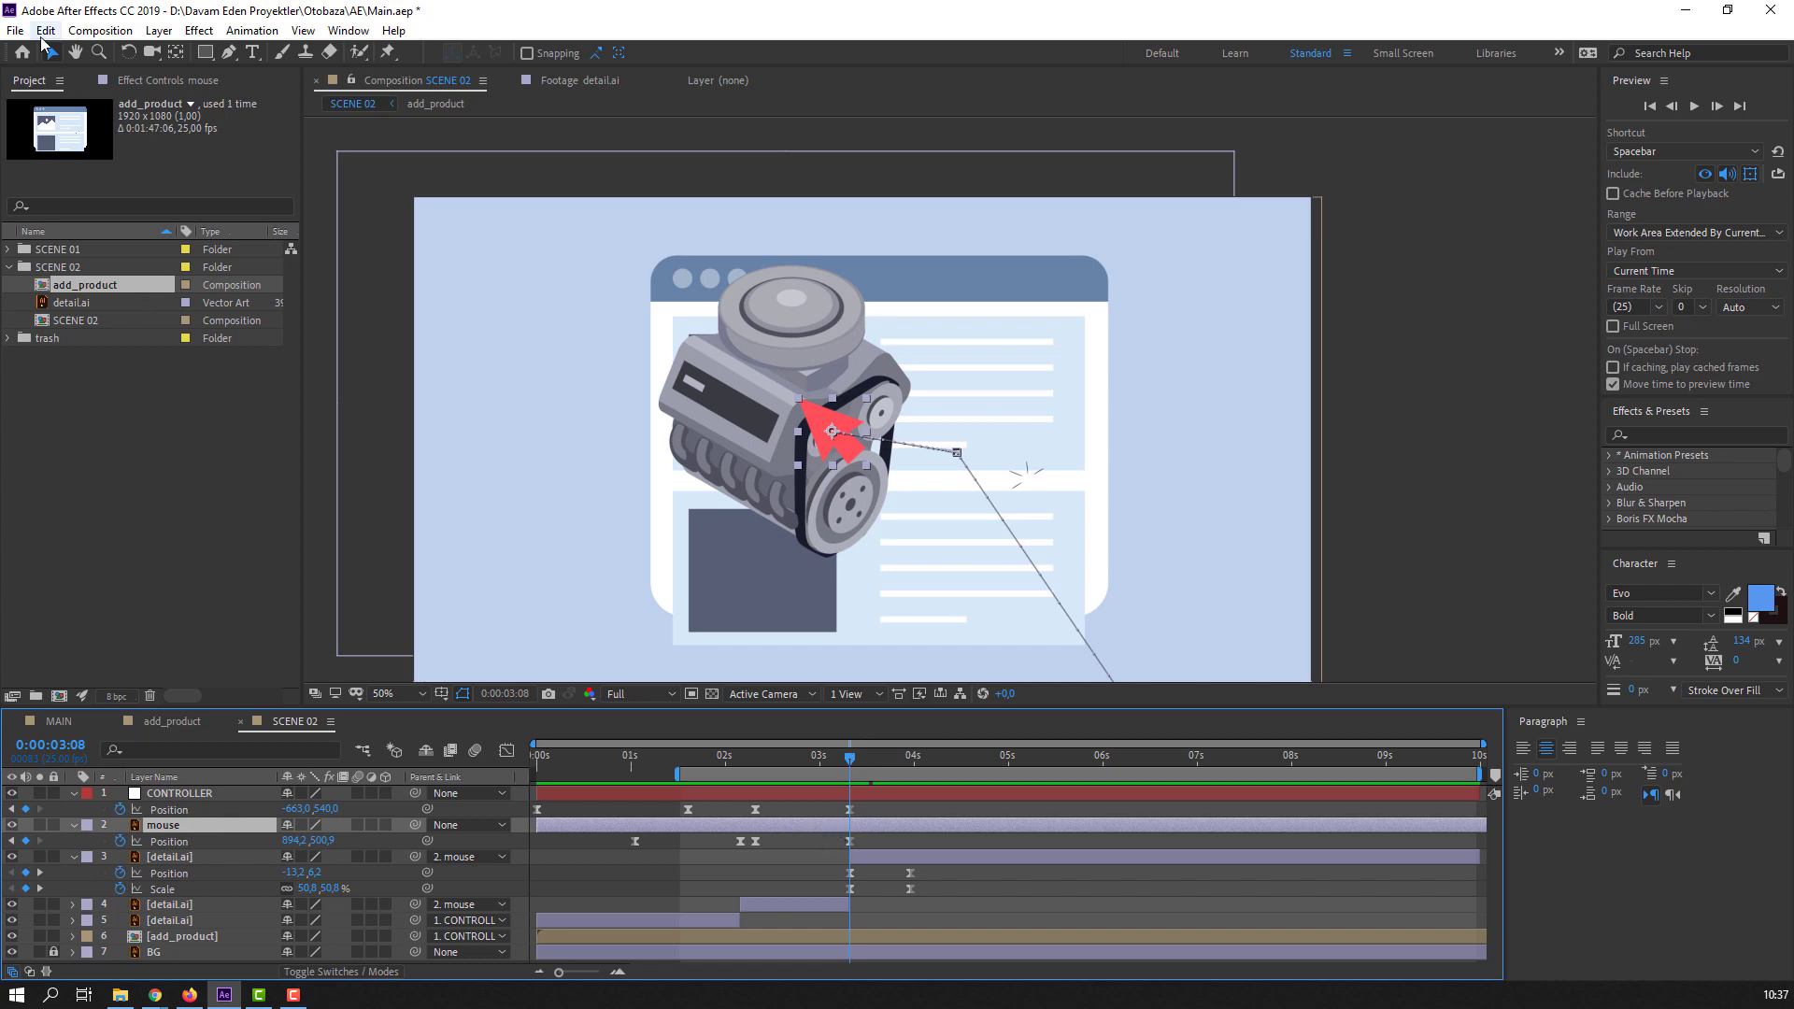
{"action": "left_click", "coordinate": [45, 30]}
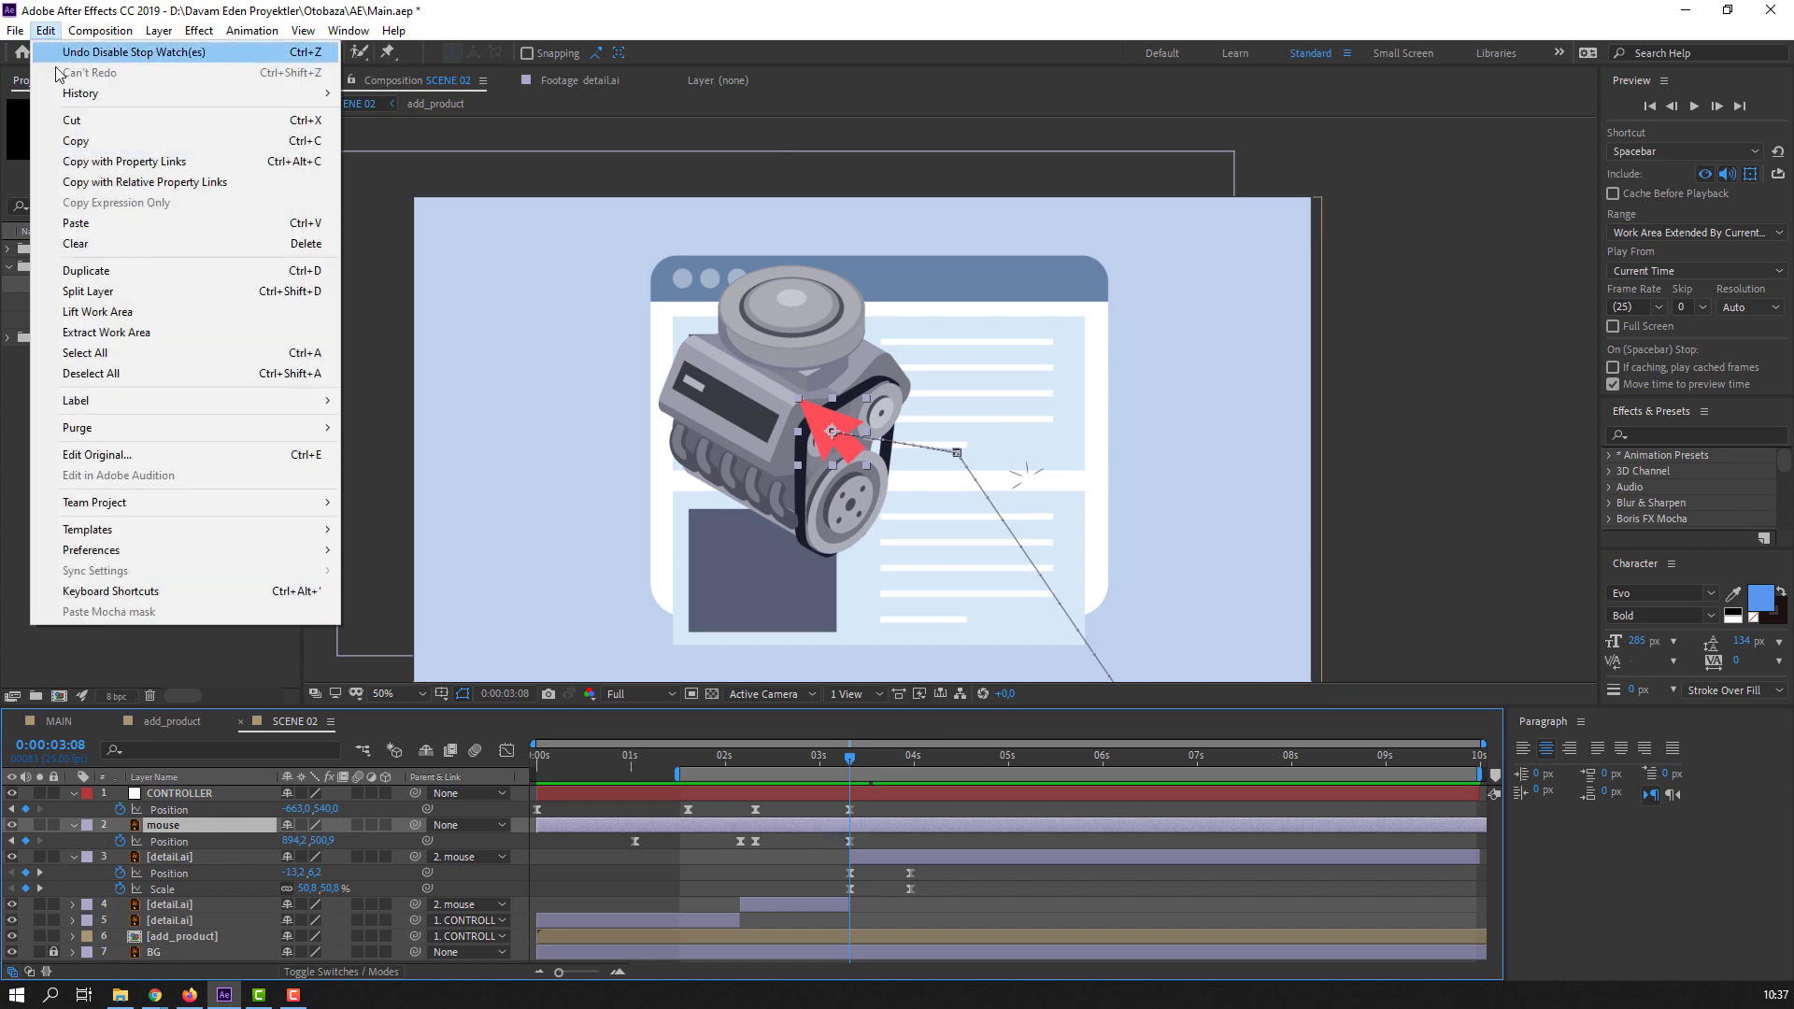
{"action": "left_click", "coordinate": [67, 293]}
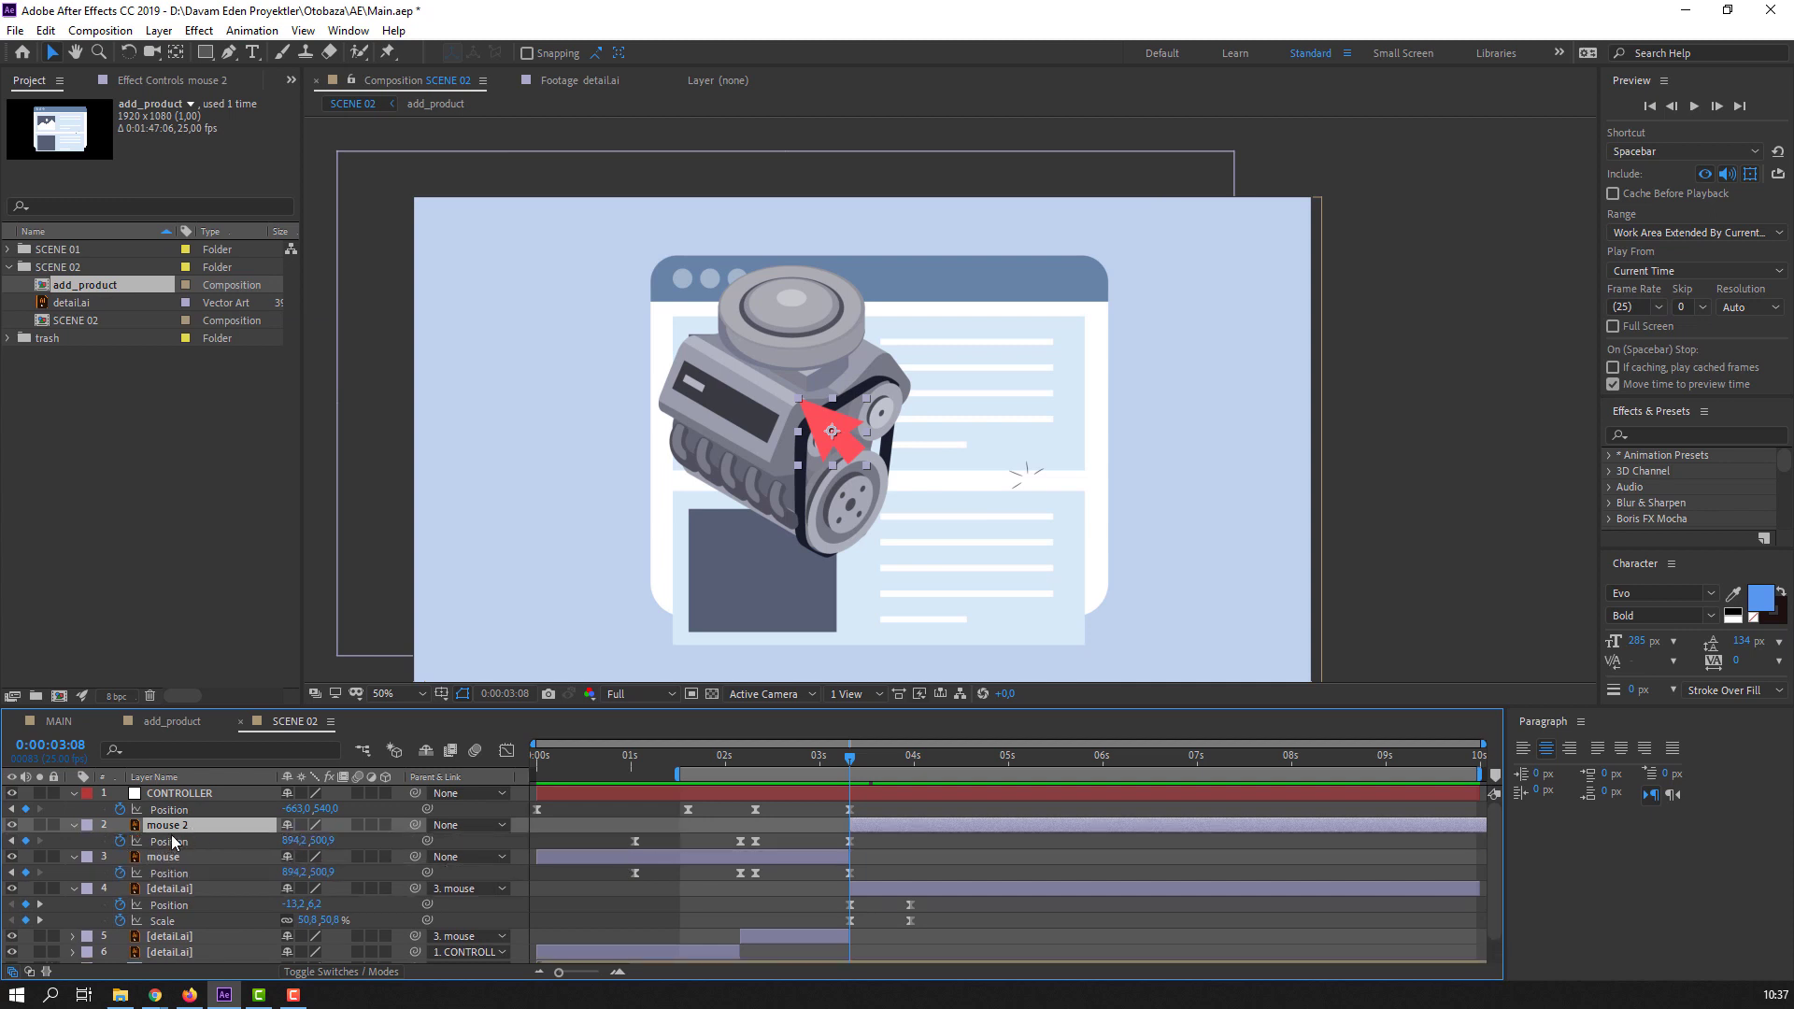
{"action": "key", "text": "shift+s"}
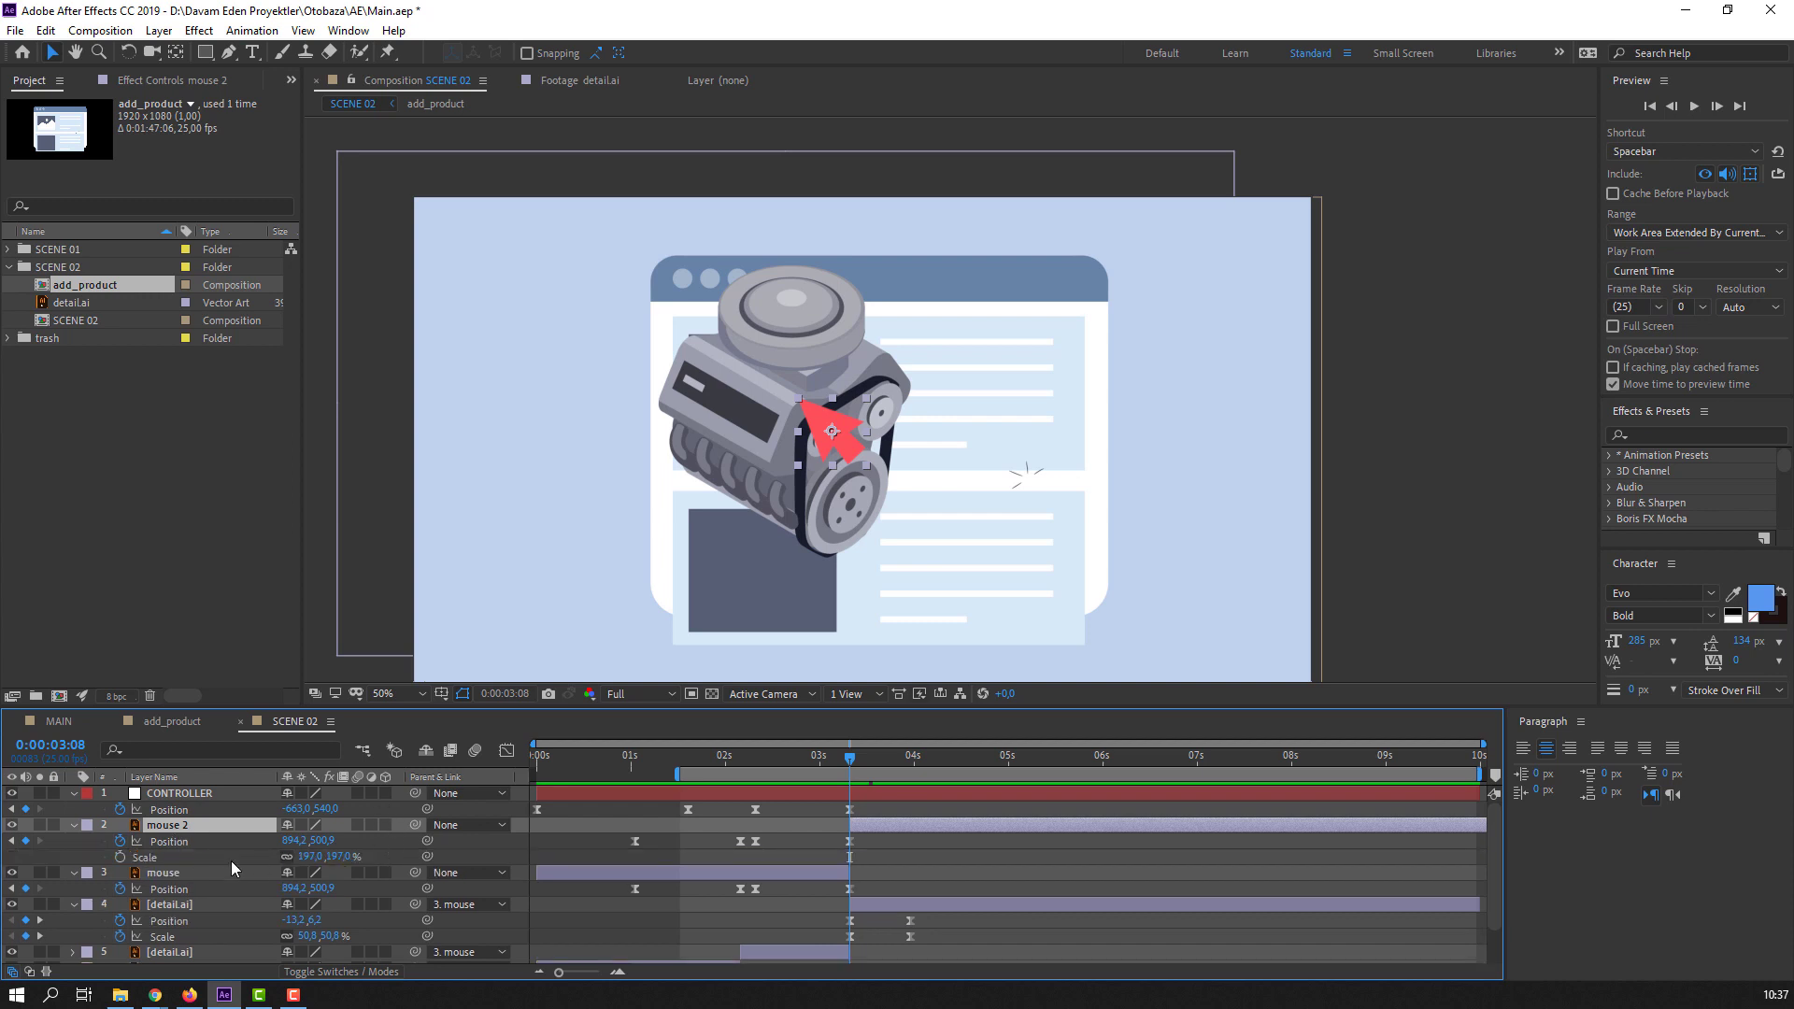
- Key mouse 2's Scale at 3:08 and shrink the arrow to 150%, nudging it up-left
{"action": "left_click", "coordinate": [121, 860]}
{"action": "left_click_drag", "start_coordinate": [850, 768], "coordinate": [893, 766]}
{"action": "left_click_drag", "start_coordinate": [342, 861], "coordinate": [268, 858]}
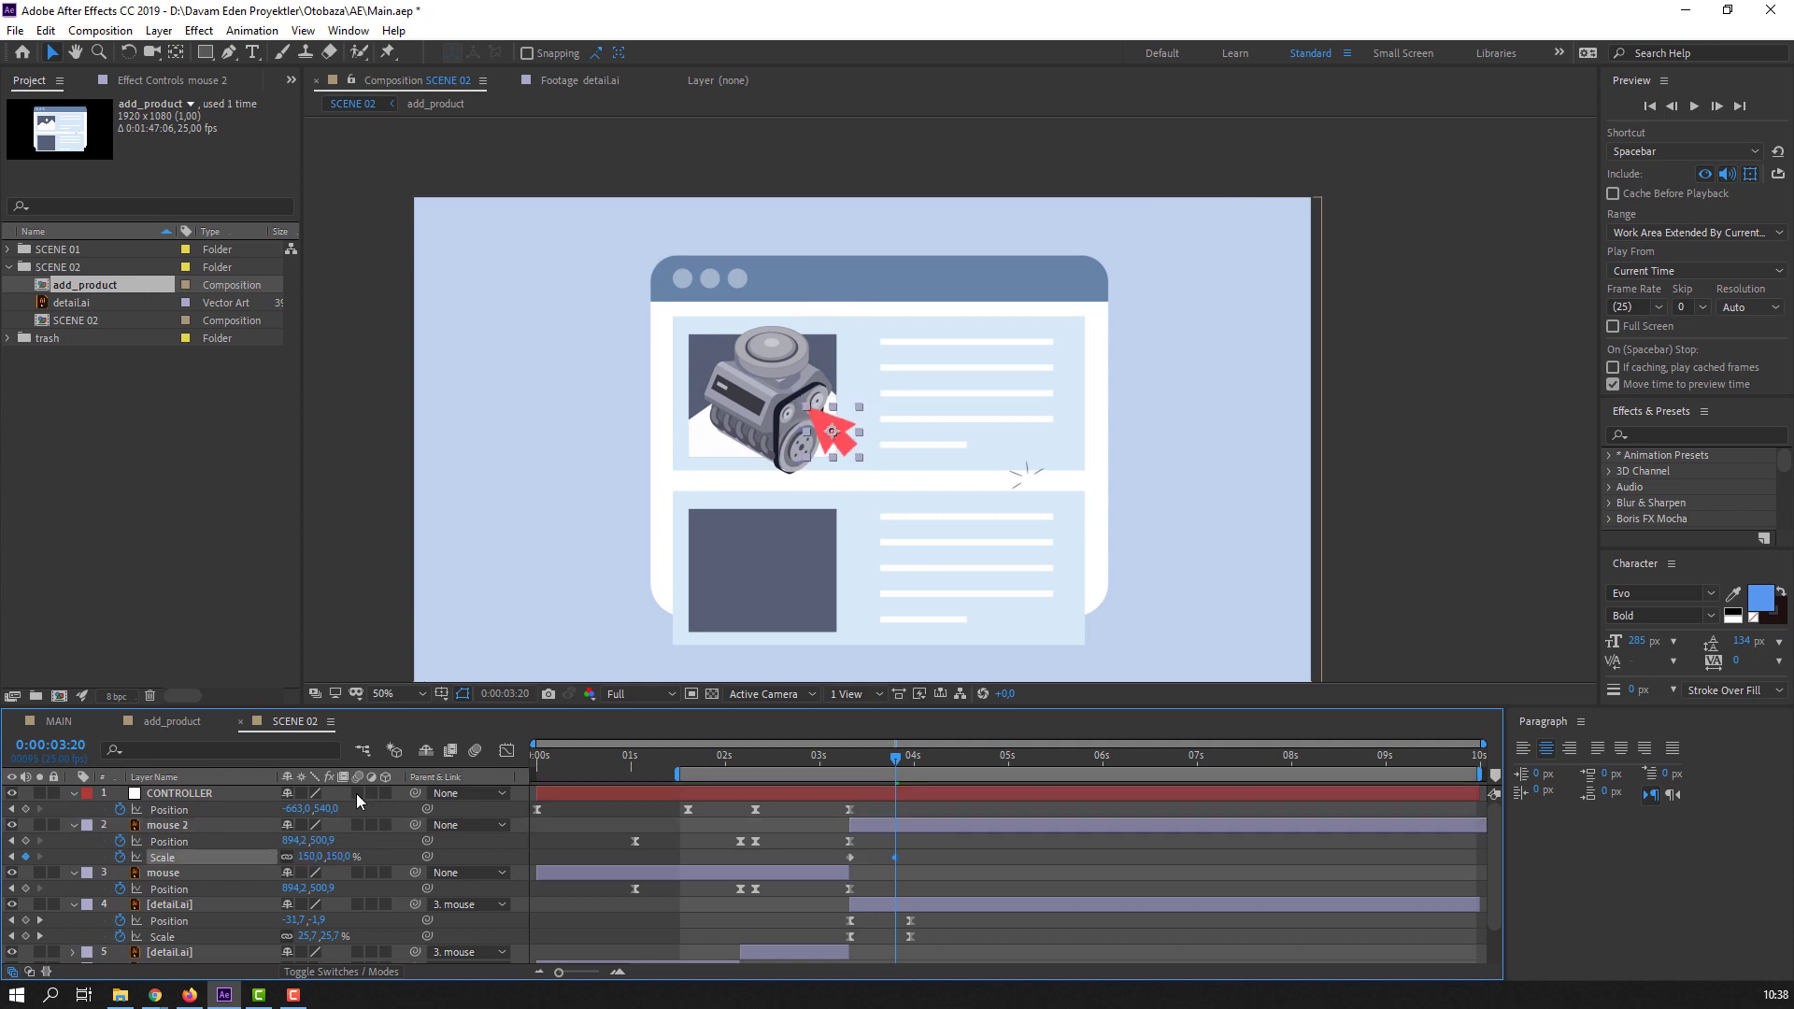
{"action": "left_click_drag", "start_coordinate": [849, 455], "coordinate": [829, 447]}
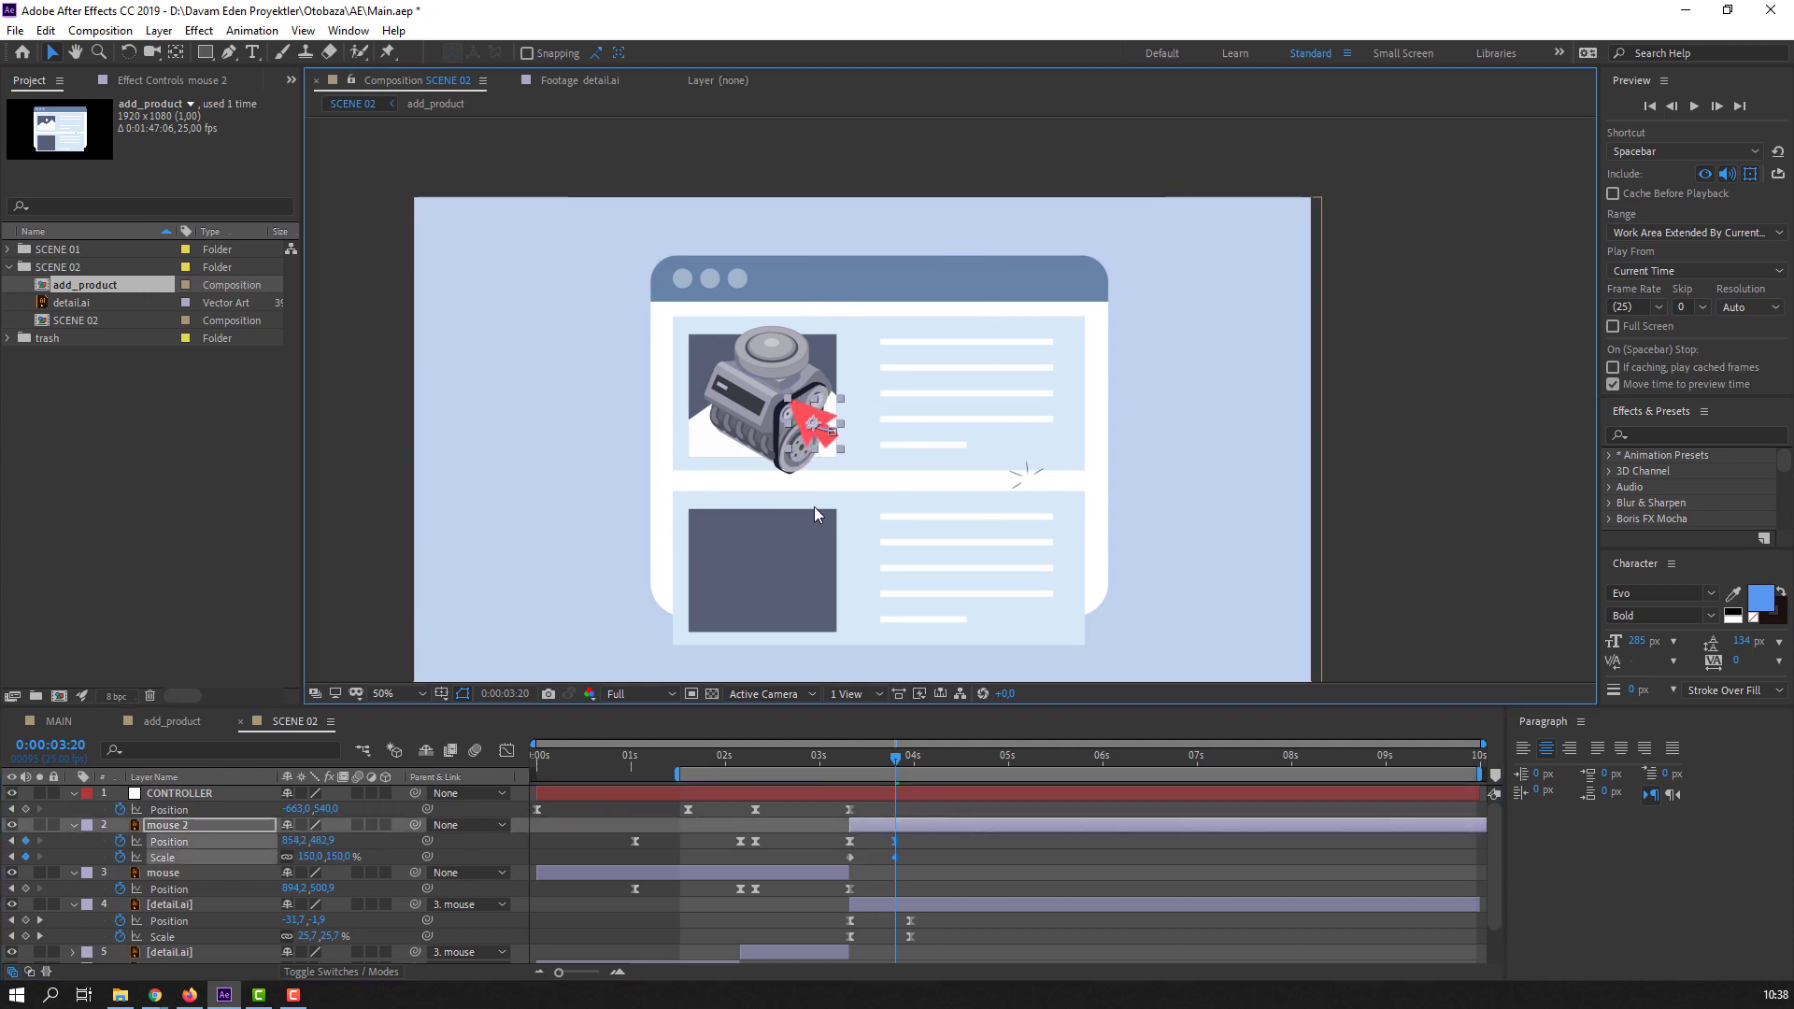
- Retime the later Scale key earlier, Easy Ease the Scale keys, and hold Position at 4:04
{"action": "left_click", "coordinate": [895, 858]}
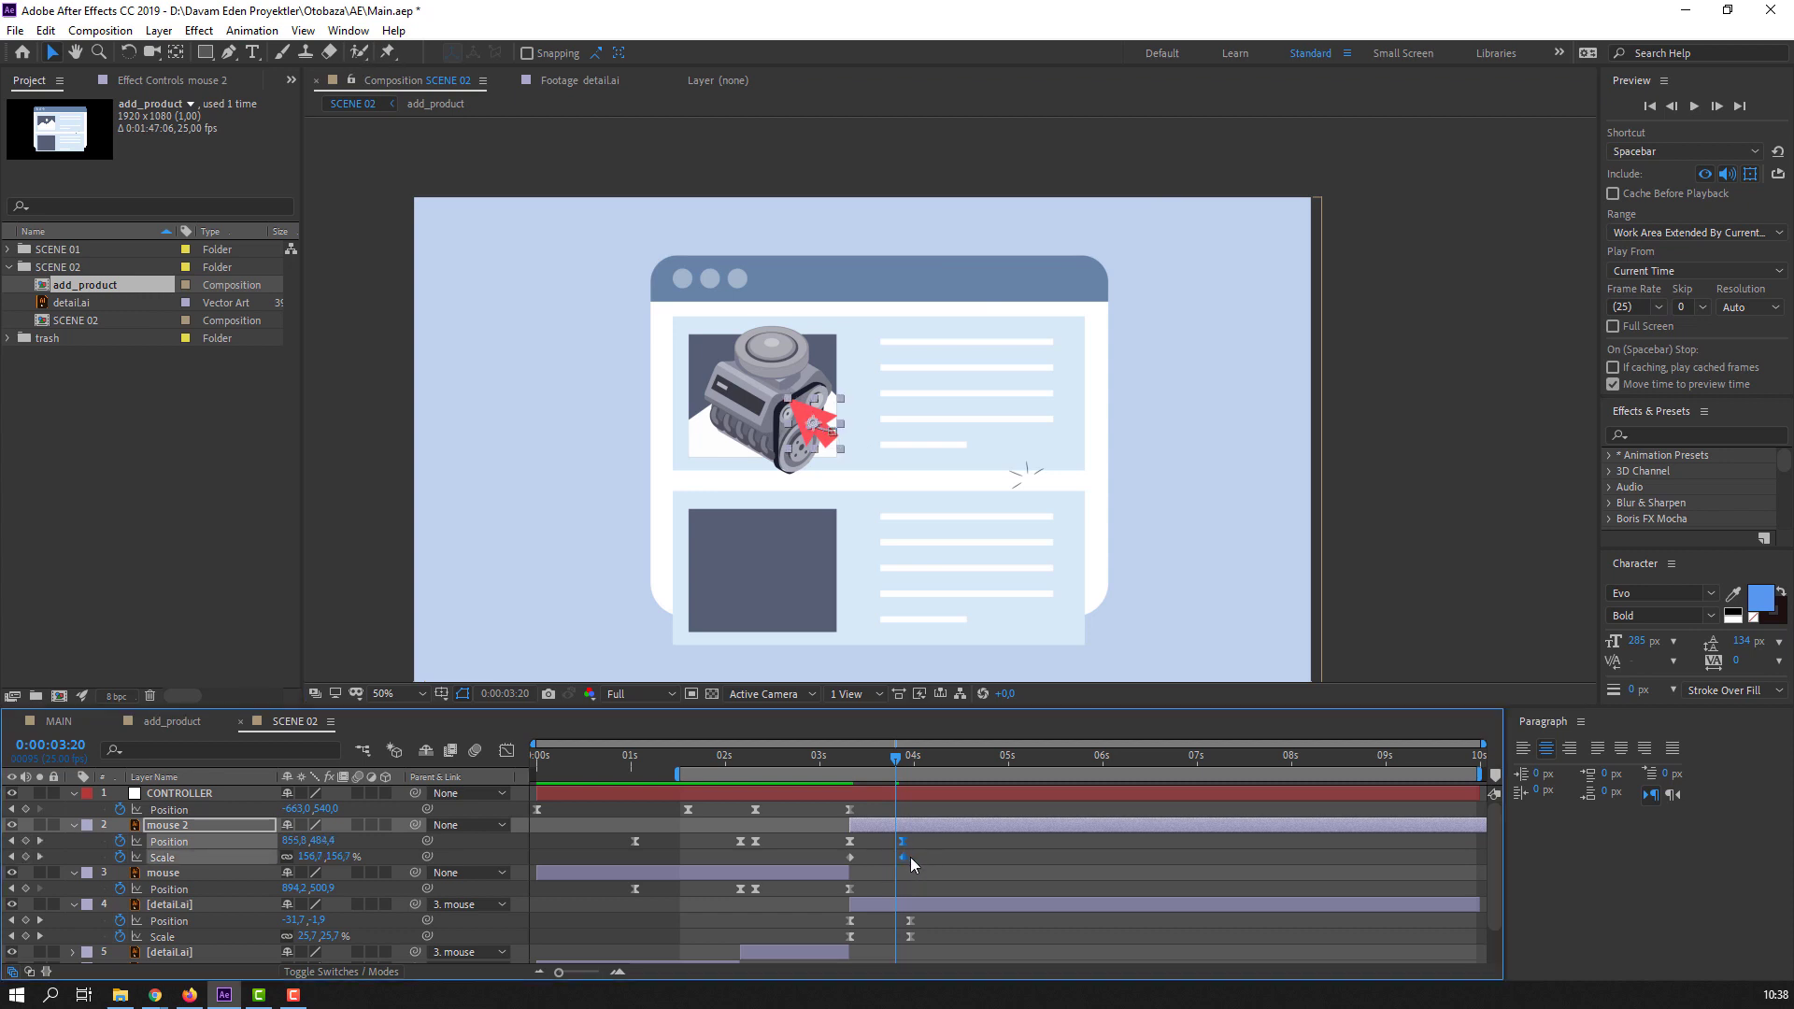
{"action": "left_click_drag", "start_coordinate": [902, 857], "coordinate": [850, 858]}
{"action": "right_click", "coordinate": [850, 858]}
{"action": "mouse_move", "coordinate": [935, 843]}
{"action": "left_click", "coordinate": [1122, 726]}
{"action": "left_click_drag", "start_coordinate": [818, 757], "coordinate": [929, 777]}
{"action": "left_click", "coordinate": [557, 833]}
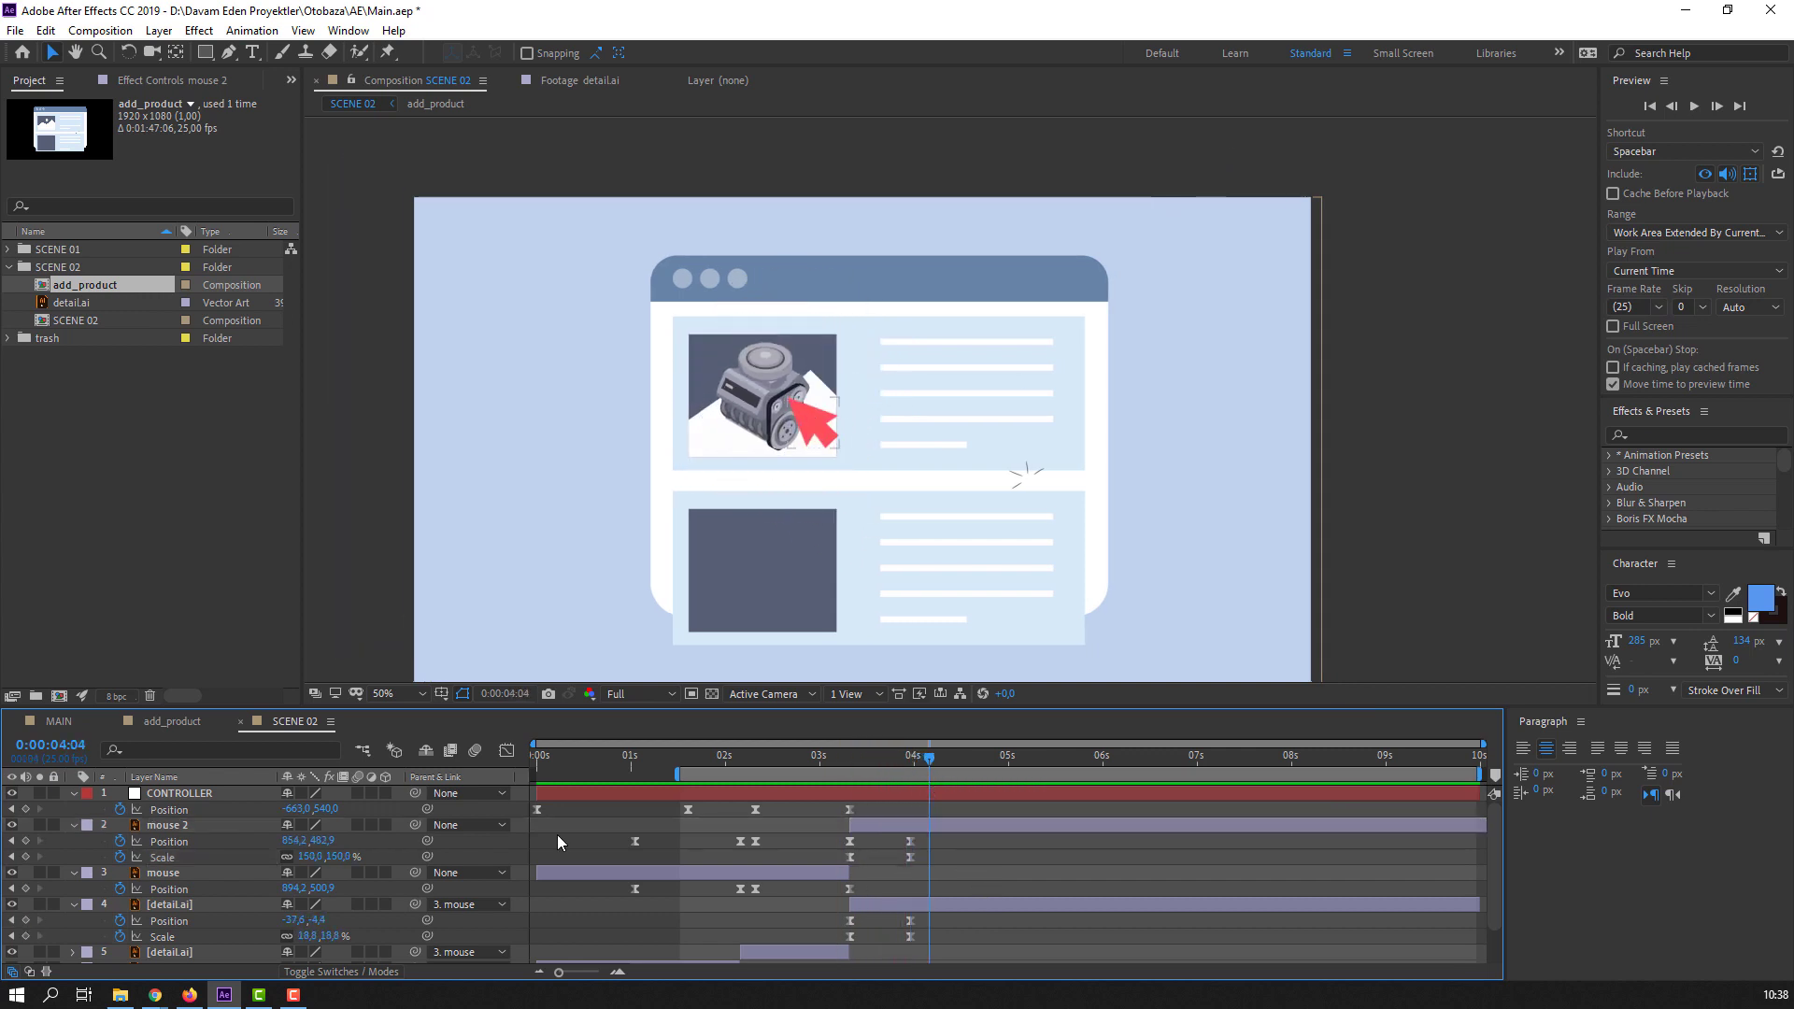
{"action": "left_click", "coordinate": [27, 842]}
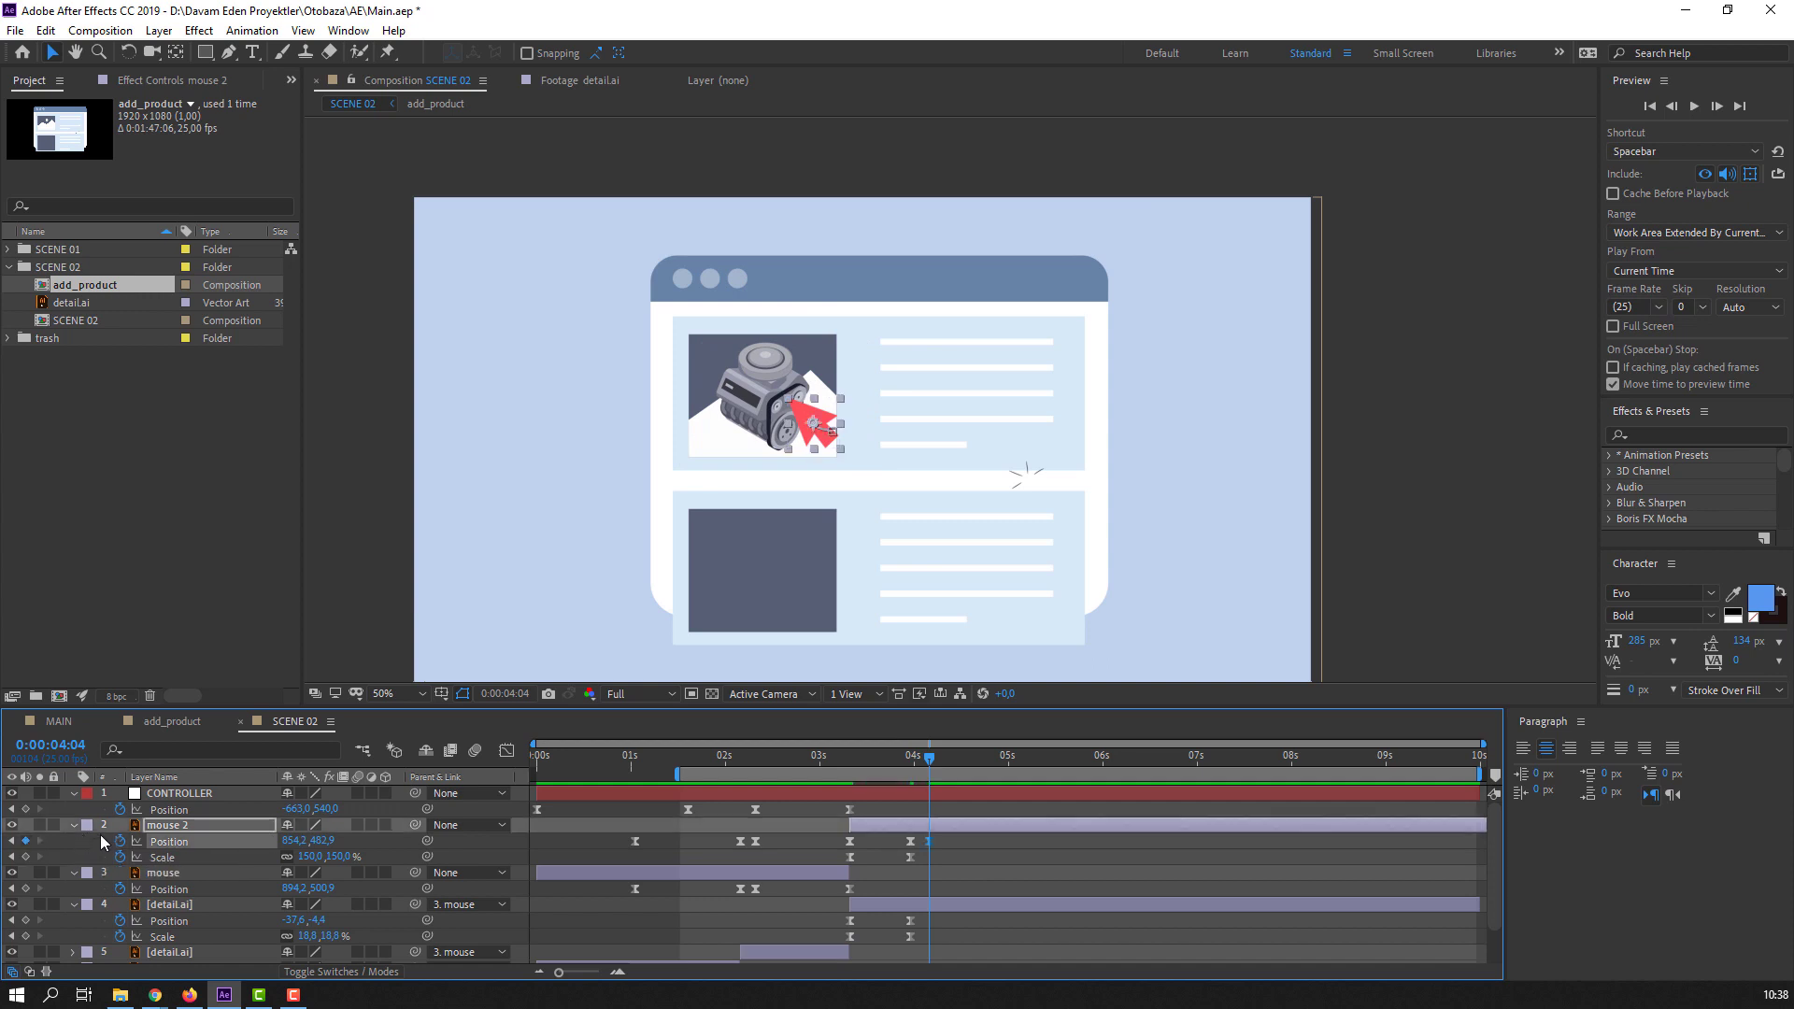
- At 4:21, key the mouse 2 arrow's position just below the frame's bottom-left corner
{"action": "left_click_drag", "start_coordinate": [939, 763], "coordinate": [1003, 759]}
{"action": "key", "text": "comma"}
{"action": "key", "text": "comma"}
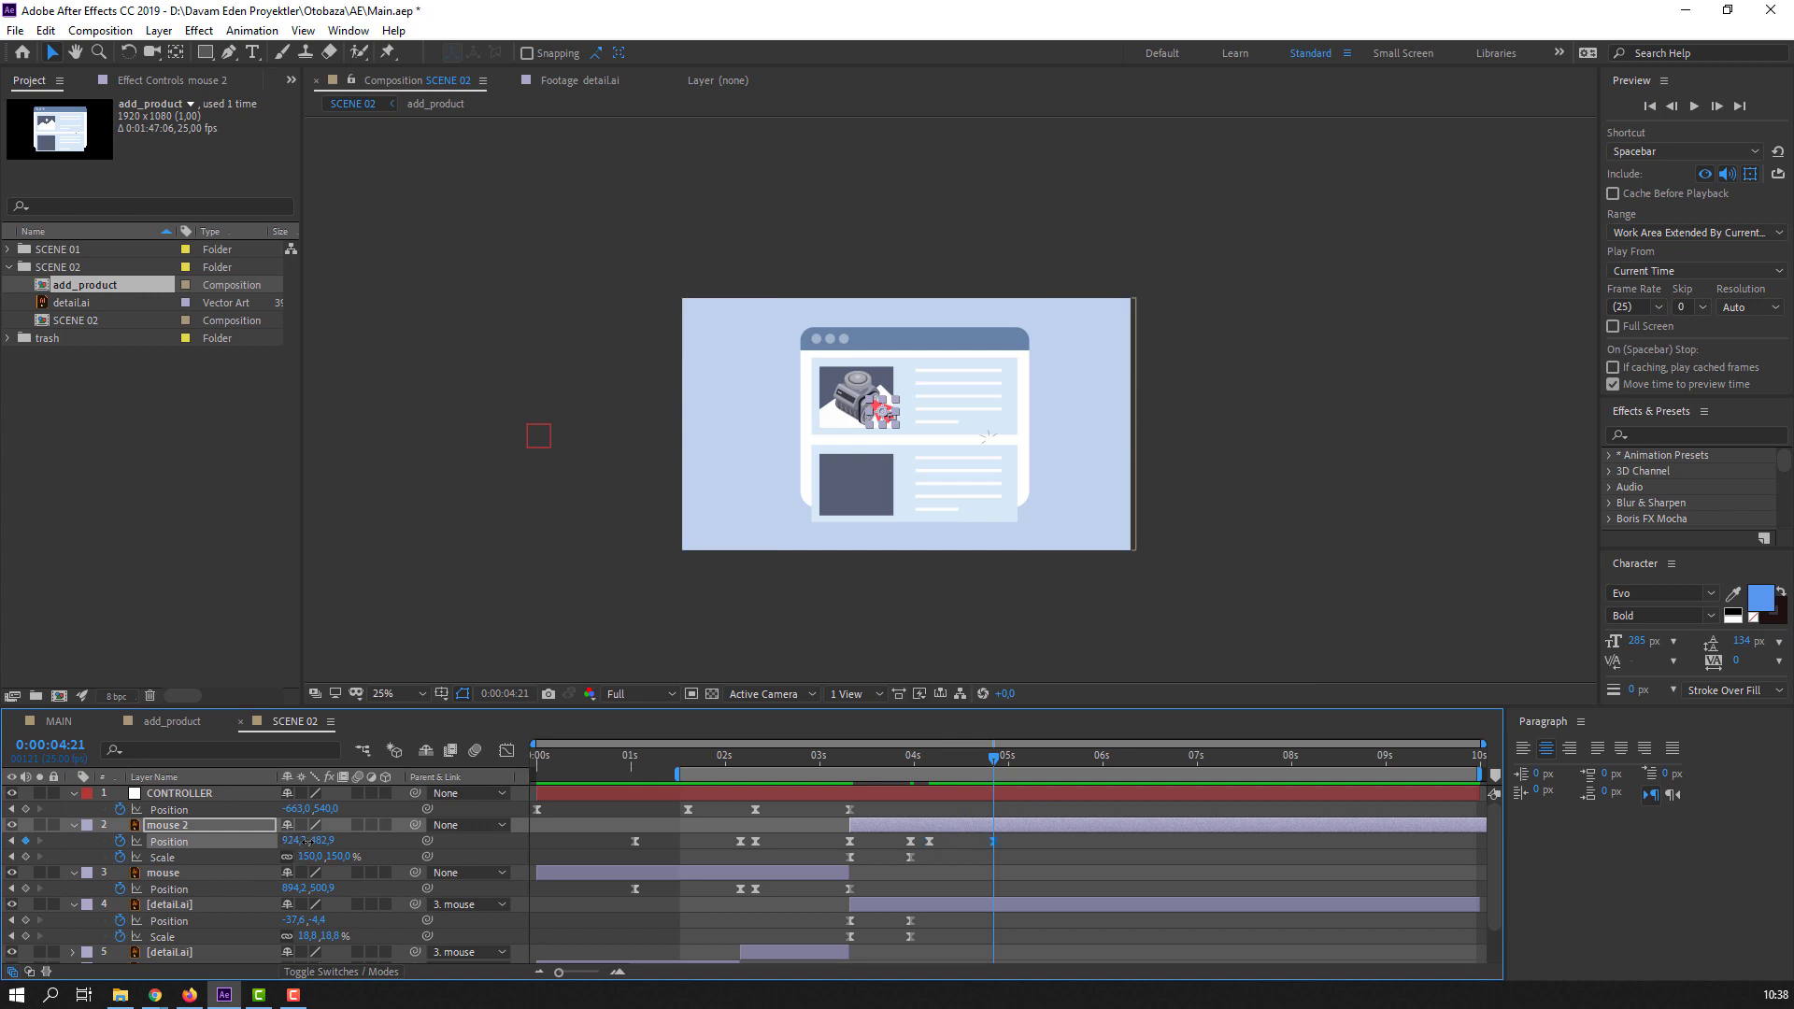
{"action": "left_click_drag", "start_coordinate": [881, 412], "coordinate": [950, 529]}
{"action": "key", "text": "period"}
{"action": "key", "text": "period"}
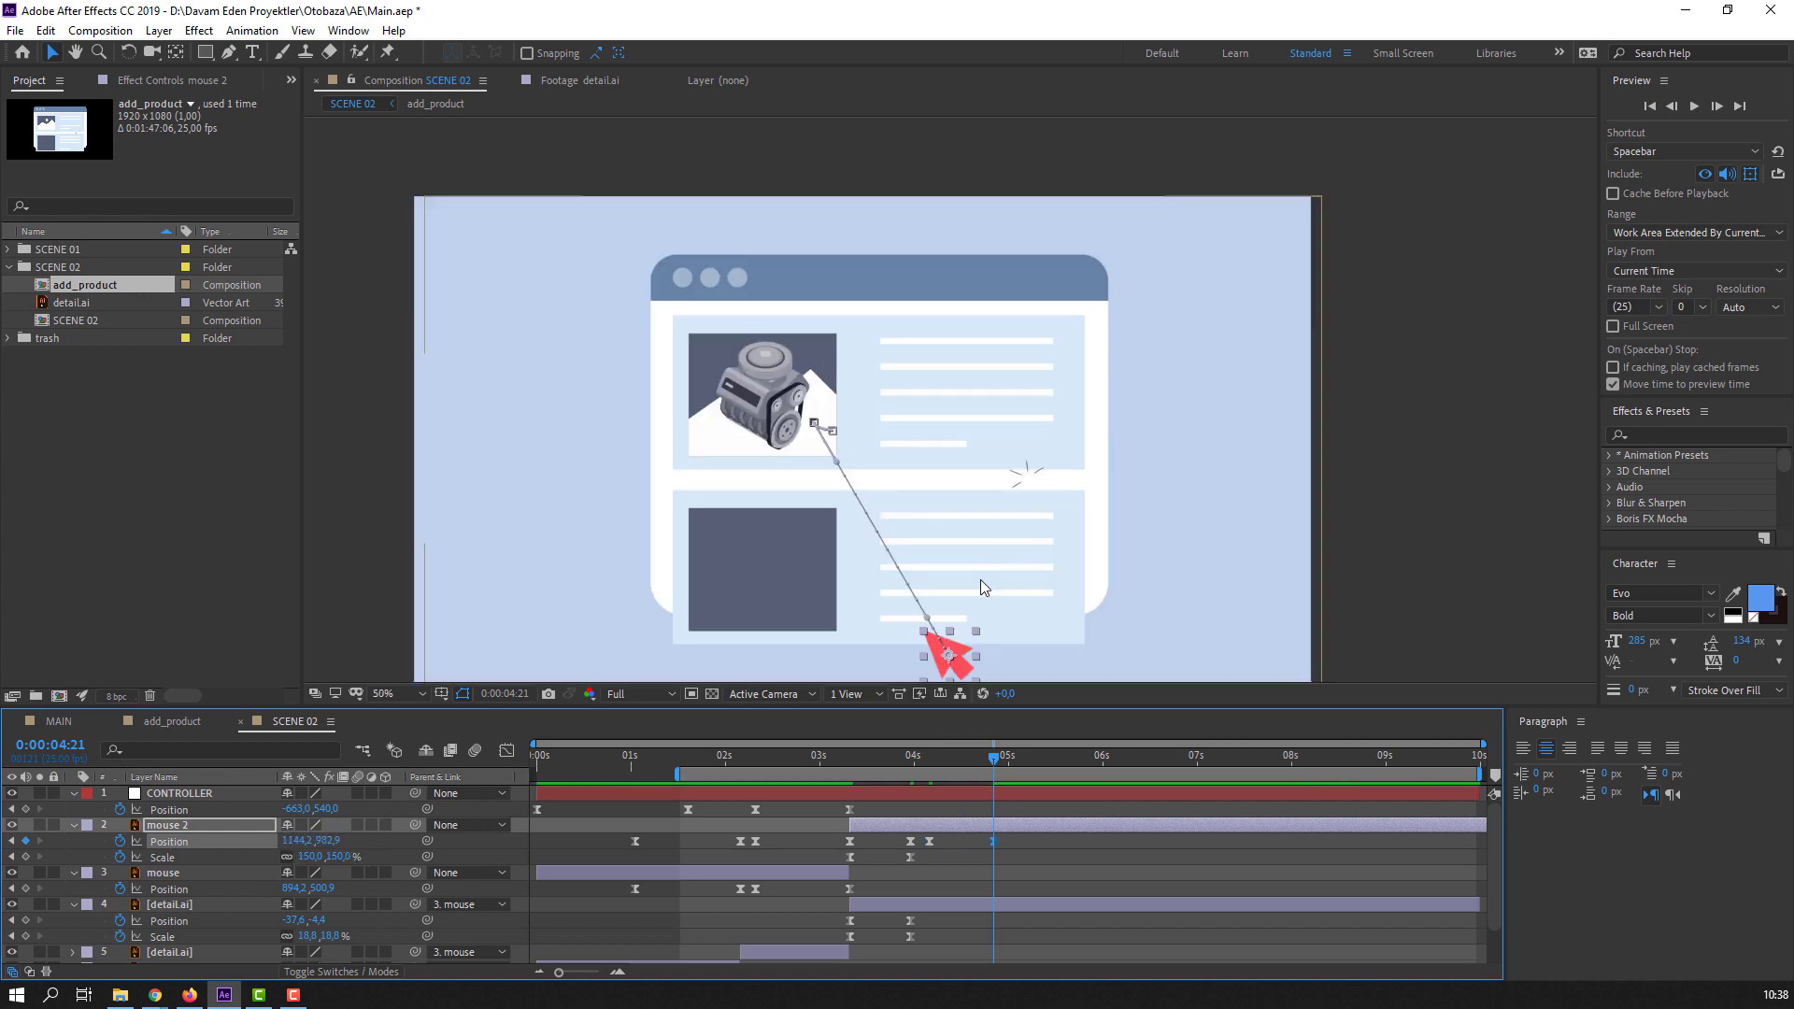
{"action": "left_click_drag", "start_coordinate": [810, 558], "coordinate": [993, 626]}
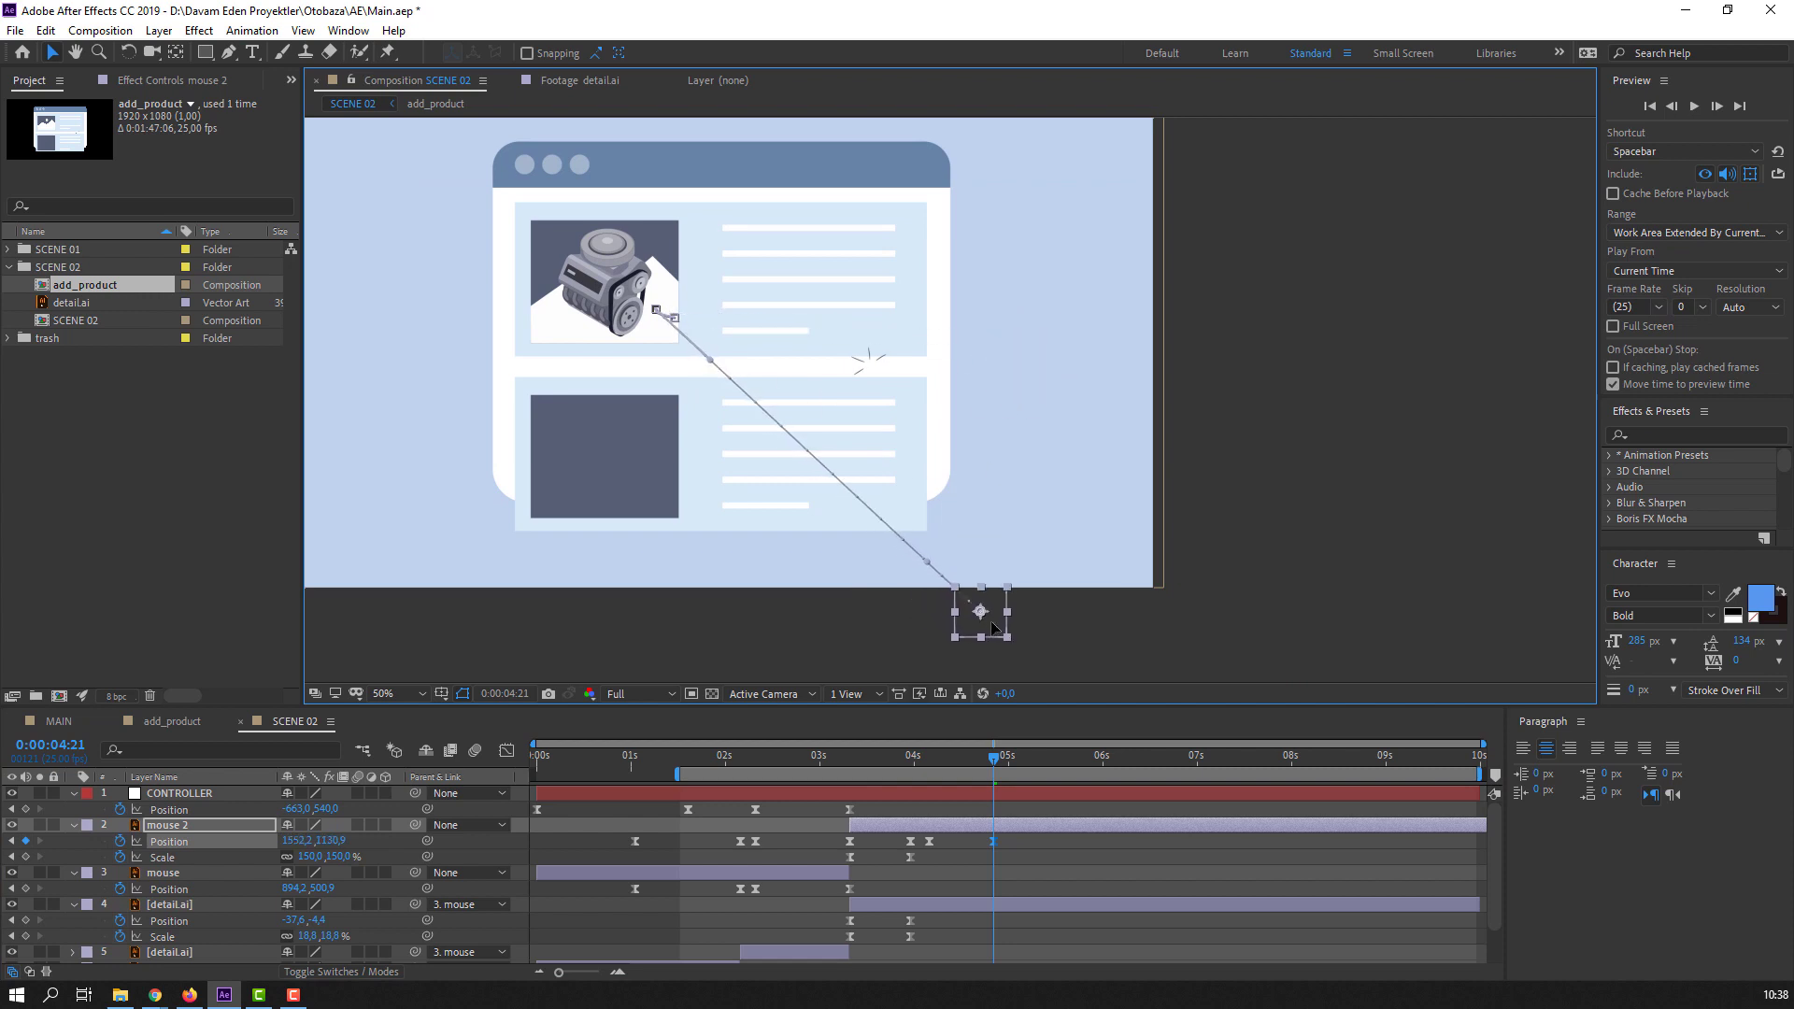
{"action": "left_click_drag", "start_coordinate": [729, 541], "coordinate": [896, 532]}
{"action": "left_click_drag", "start_coordinate": [1146, 615], "coordinate": [601, 619]}
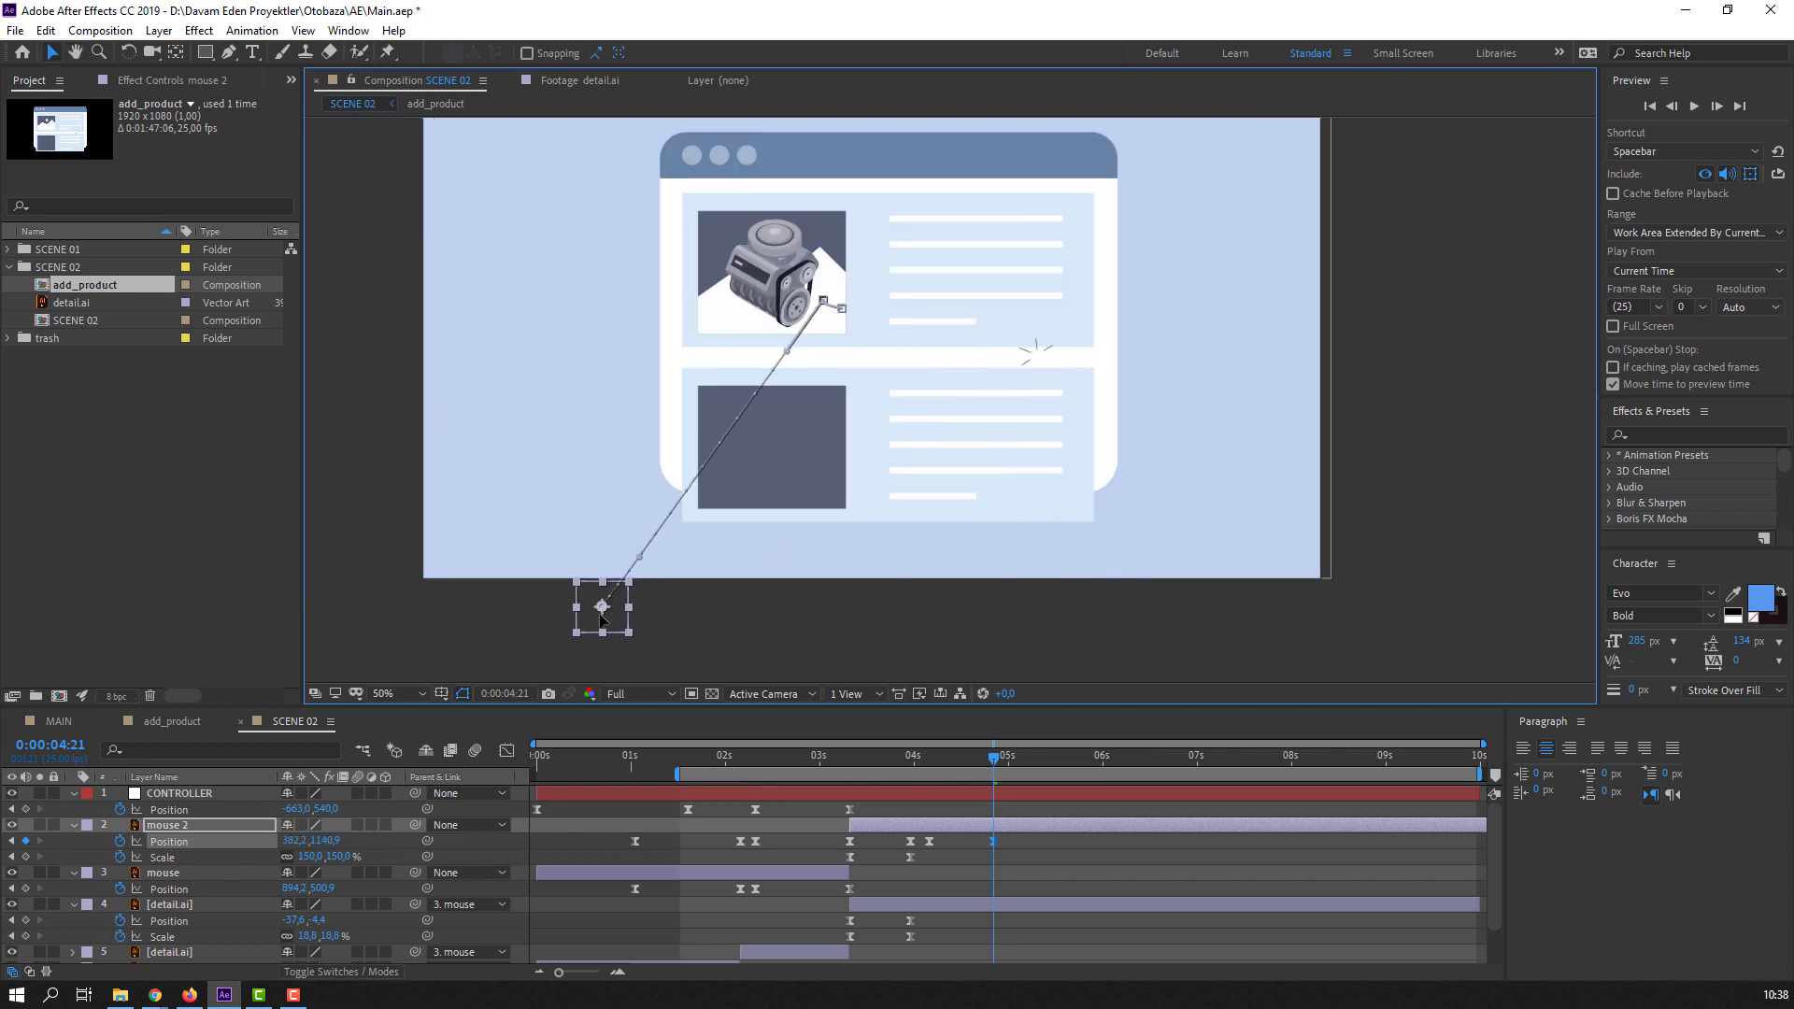
- Scrub back and preview the pointer's exit toward the bottom-left
{"action": "left_click_drag", "start_coordinate": [932, 759], "coordinate": [968, 759]}
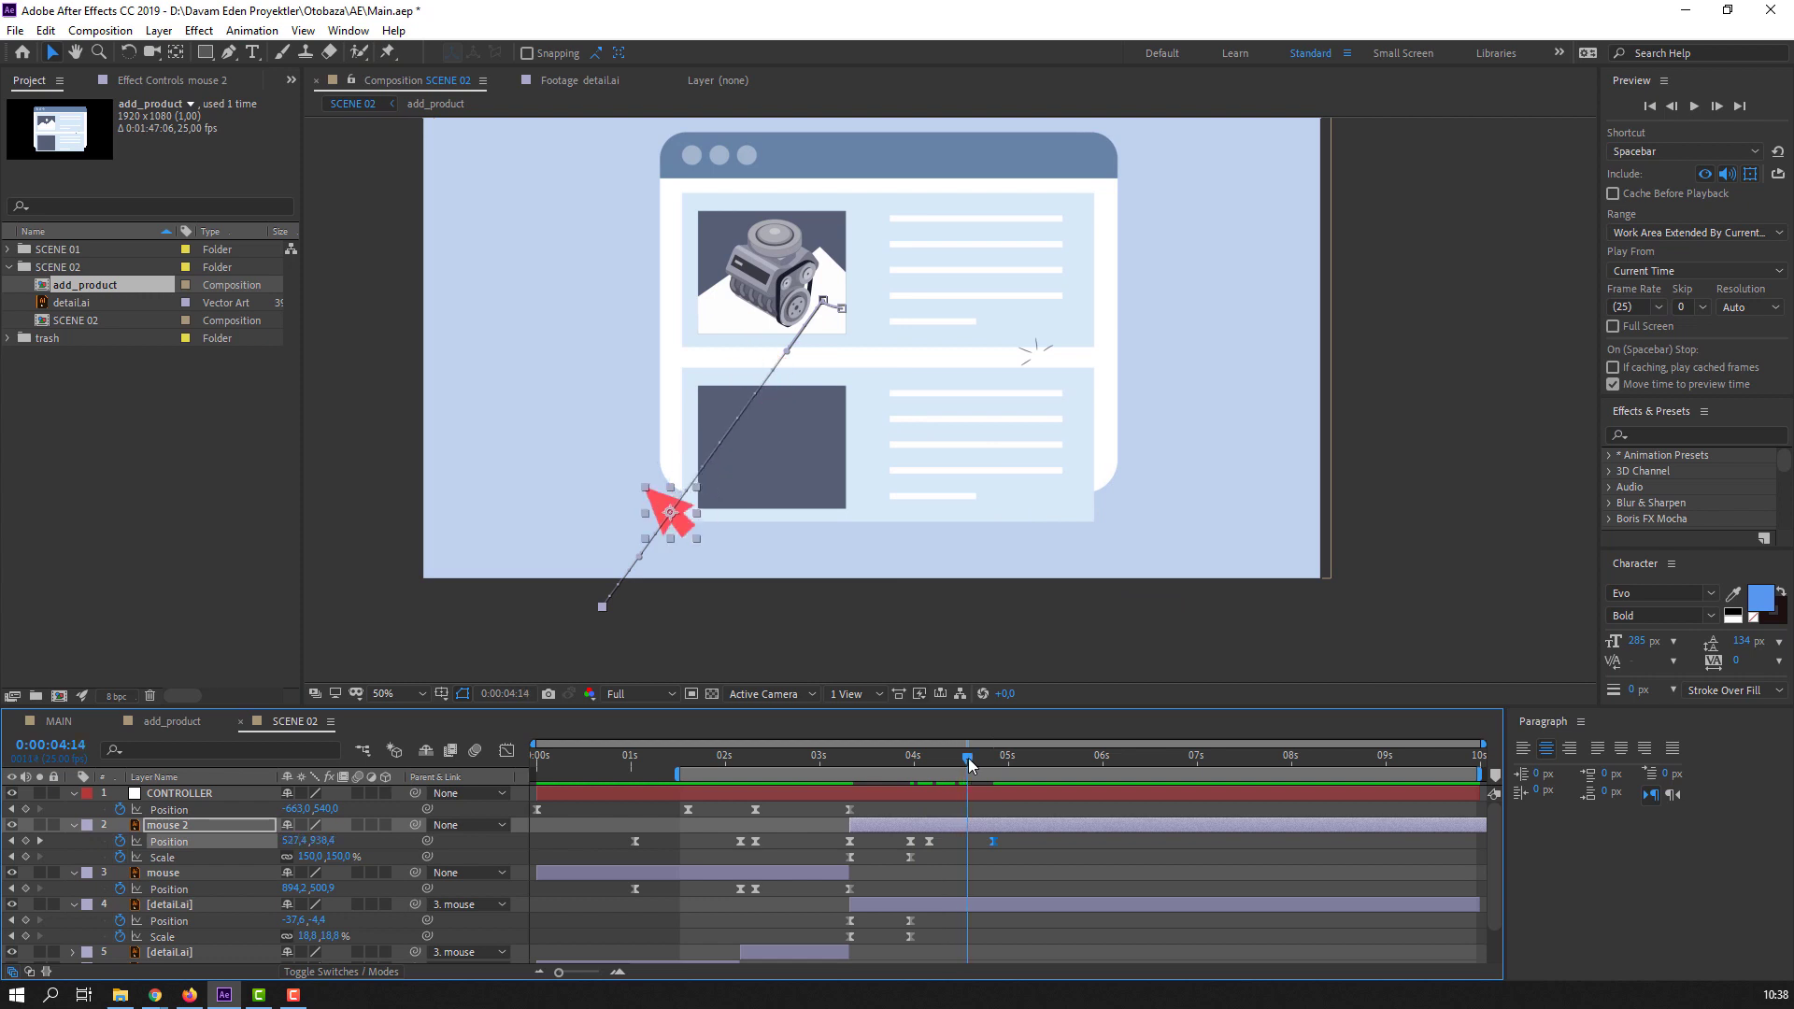
{"action": "key", "text": "space"}
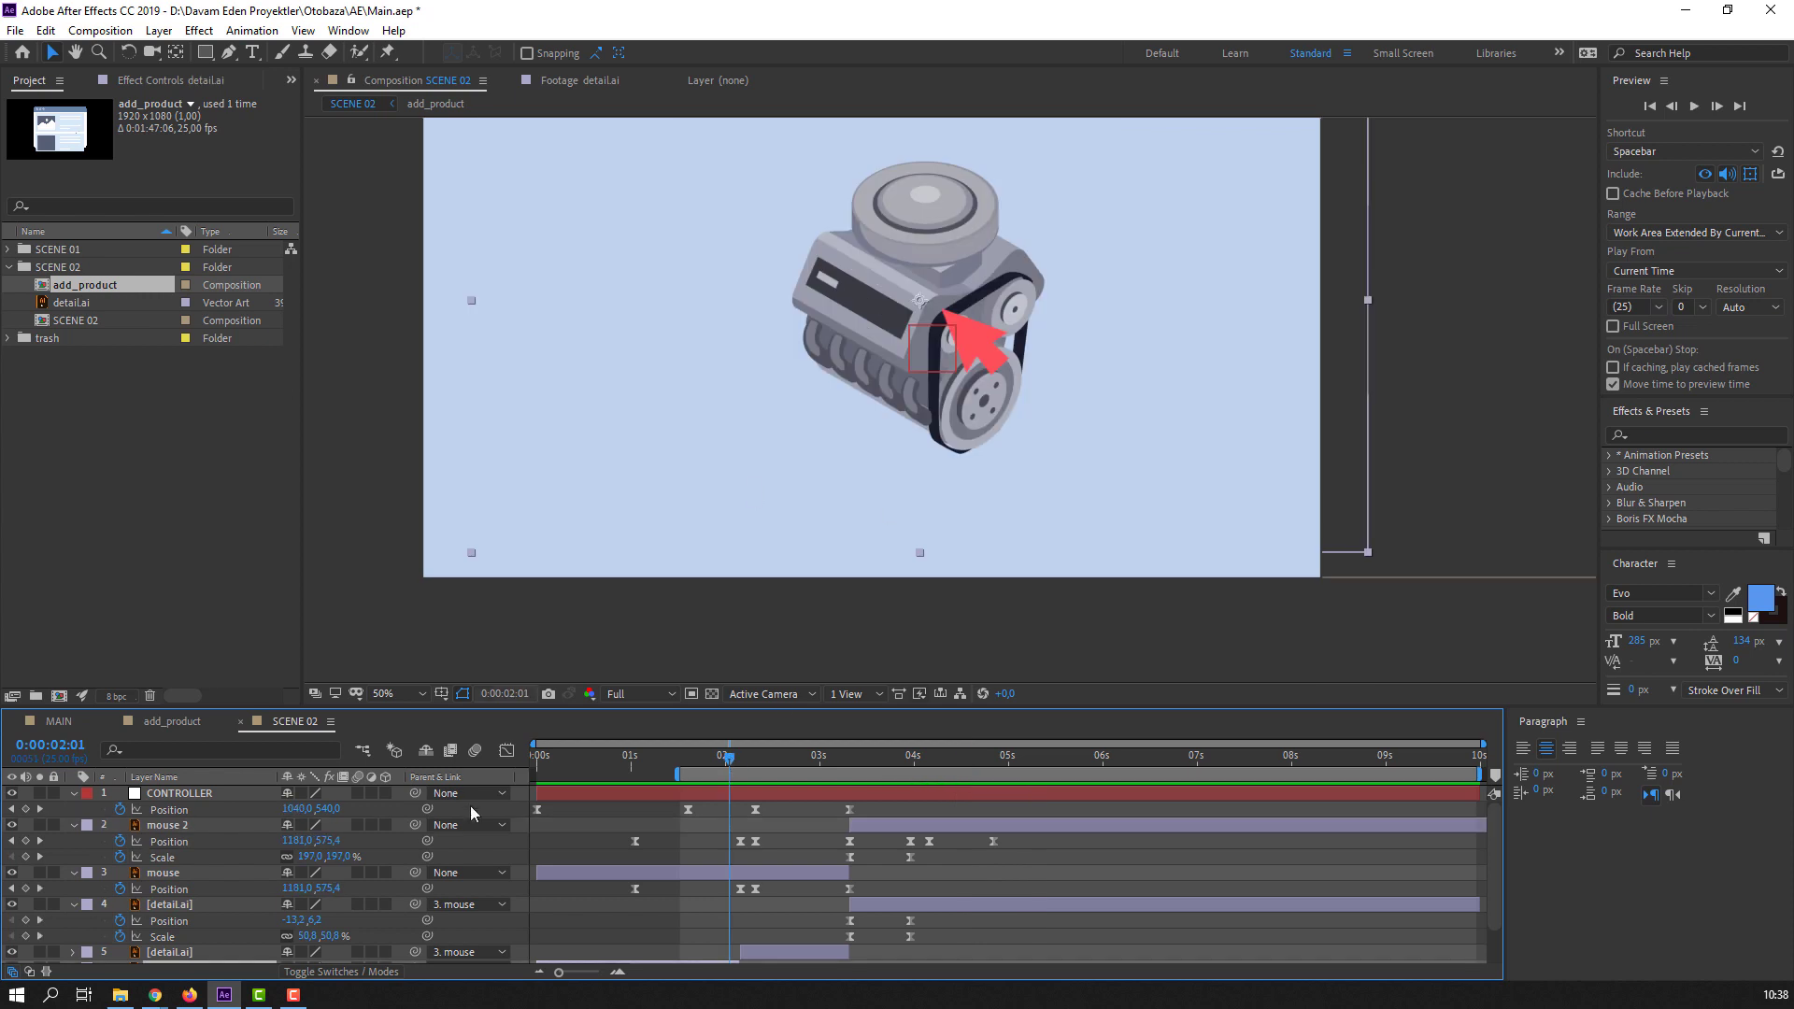
{"action": "scroll", "coordinate": [329, 875], "scroll_direction": "down", "scroll_amount": 1}
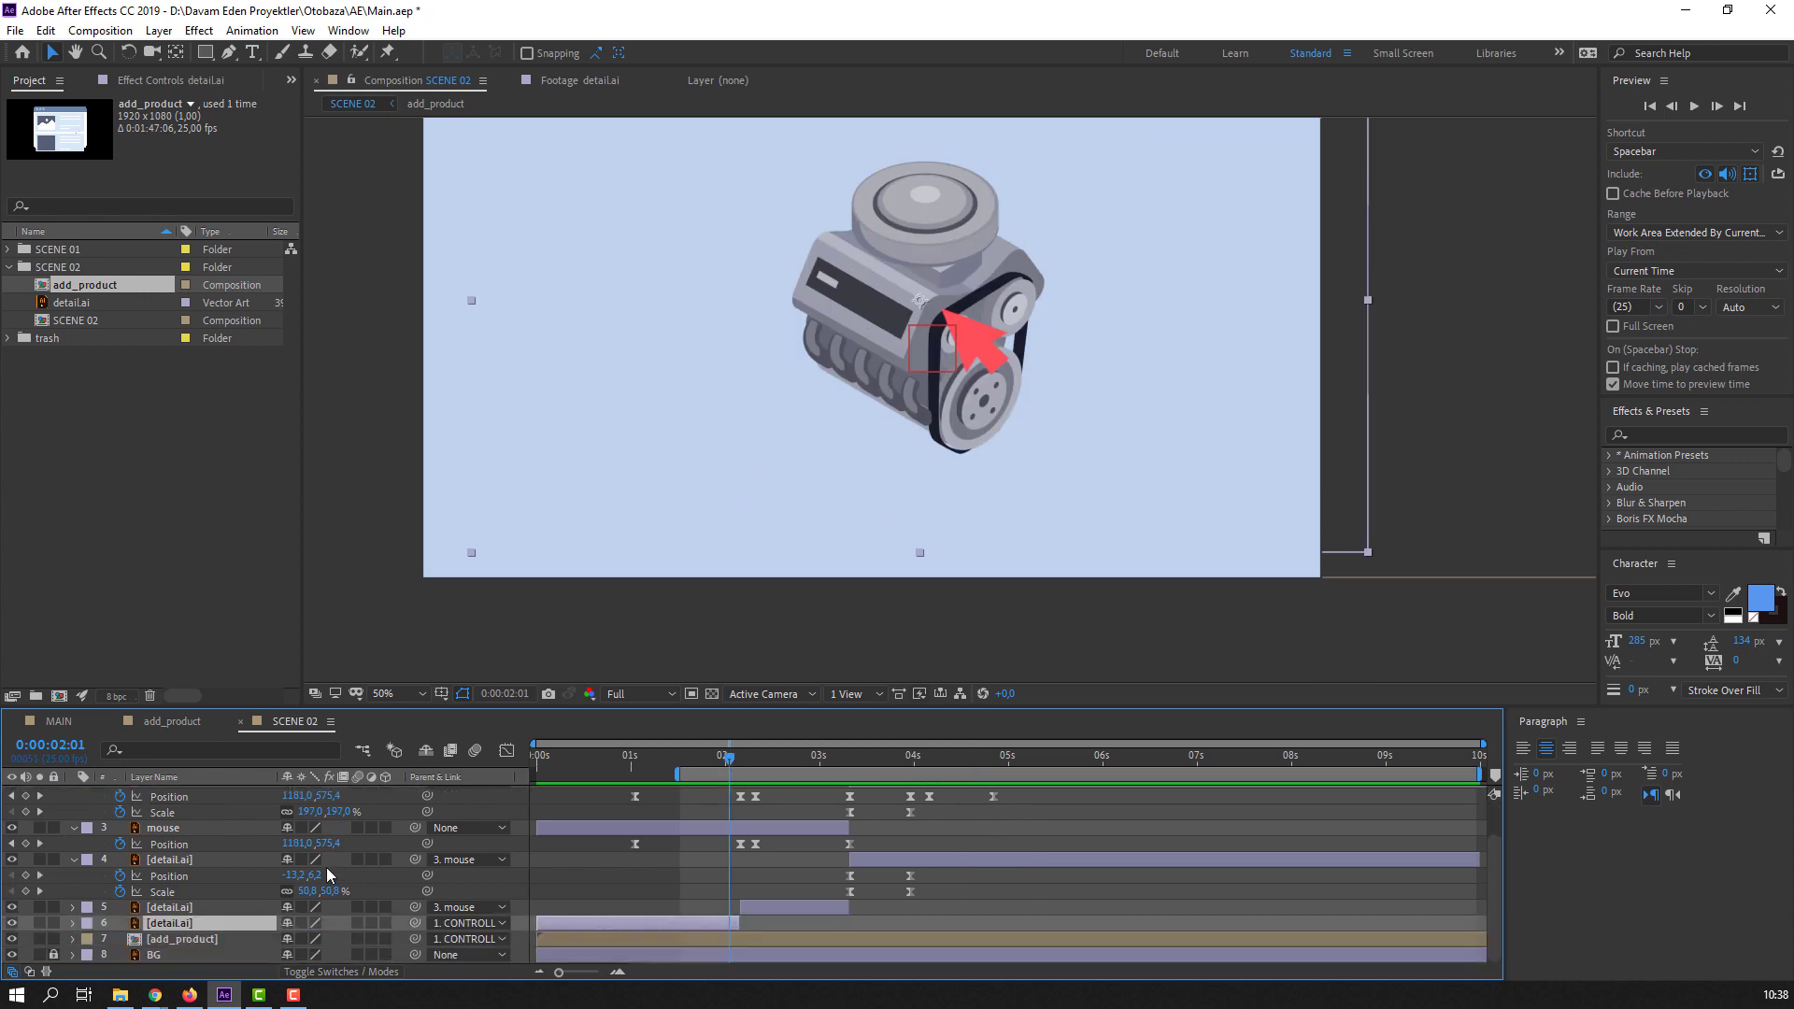
- Select engine layer 5 and extend the work area to the end of the timeline
{"action": "left_click", "coordinate": [180, 909]}
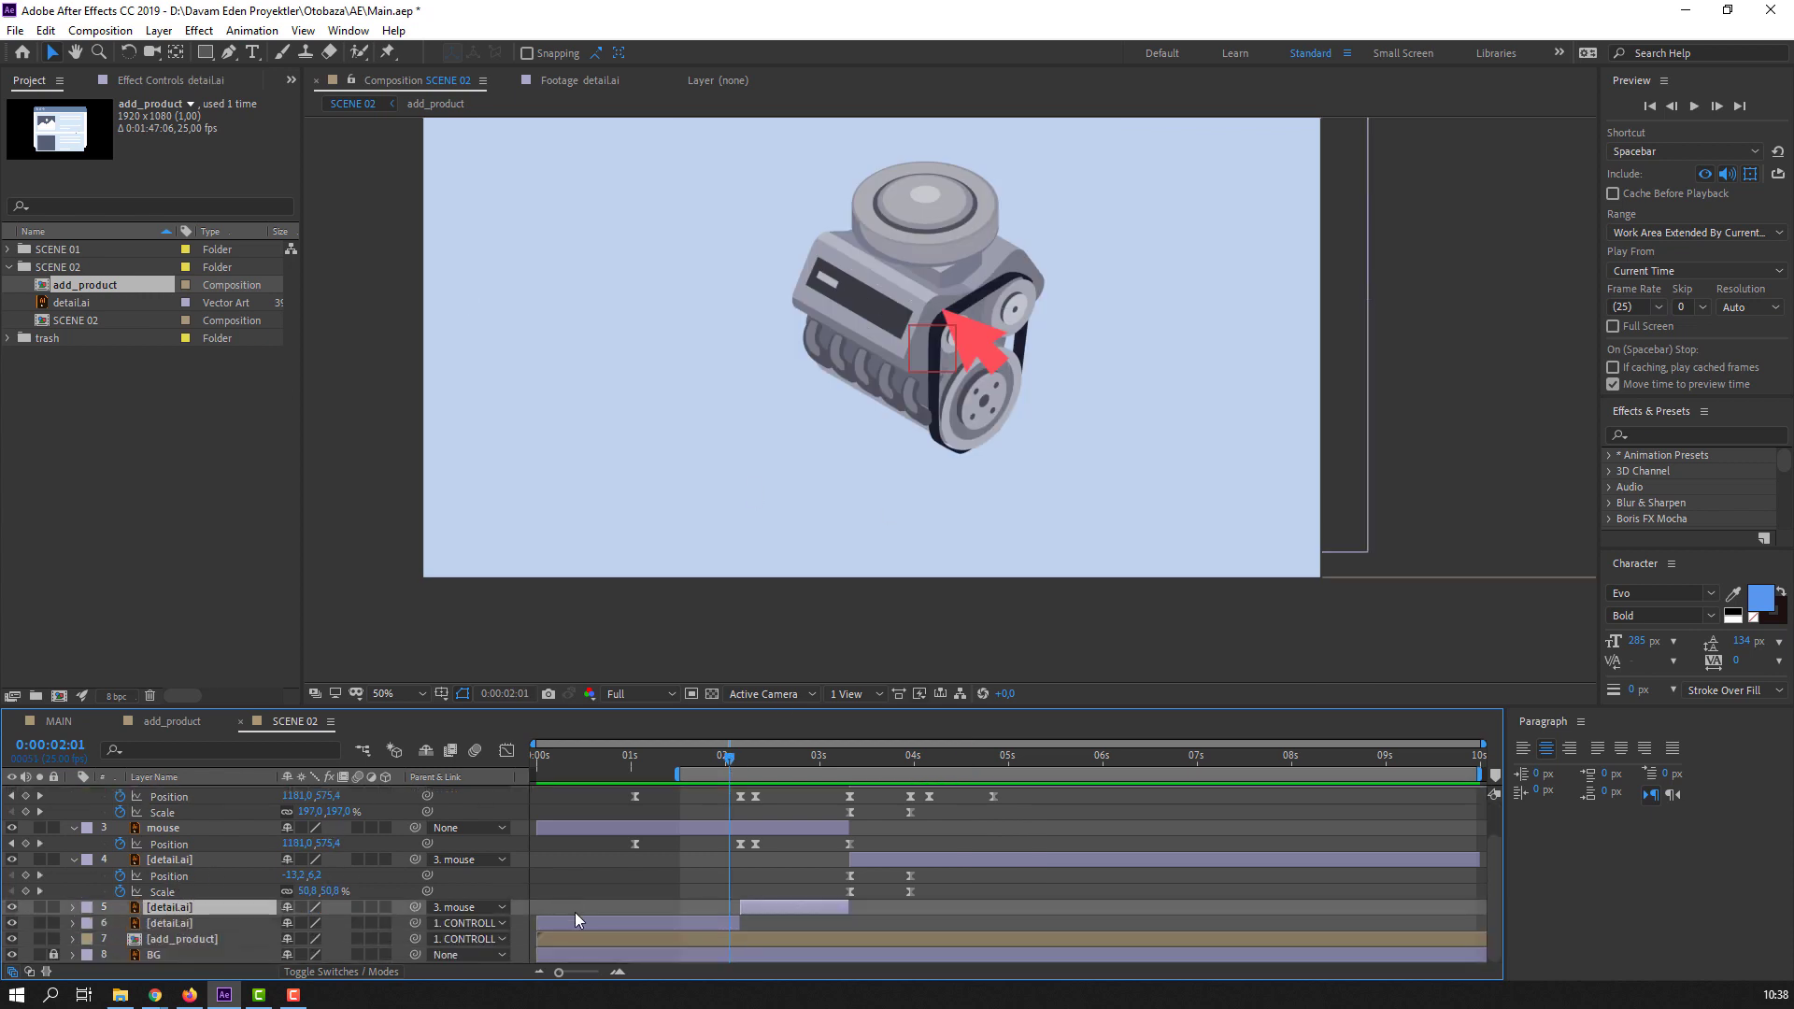
{"action": "left_click", "coordinate": [695, 922]}
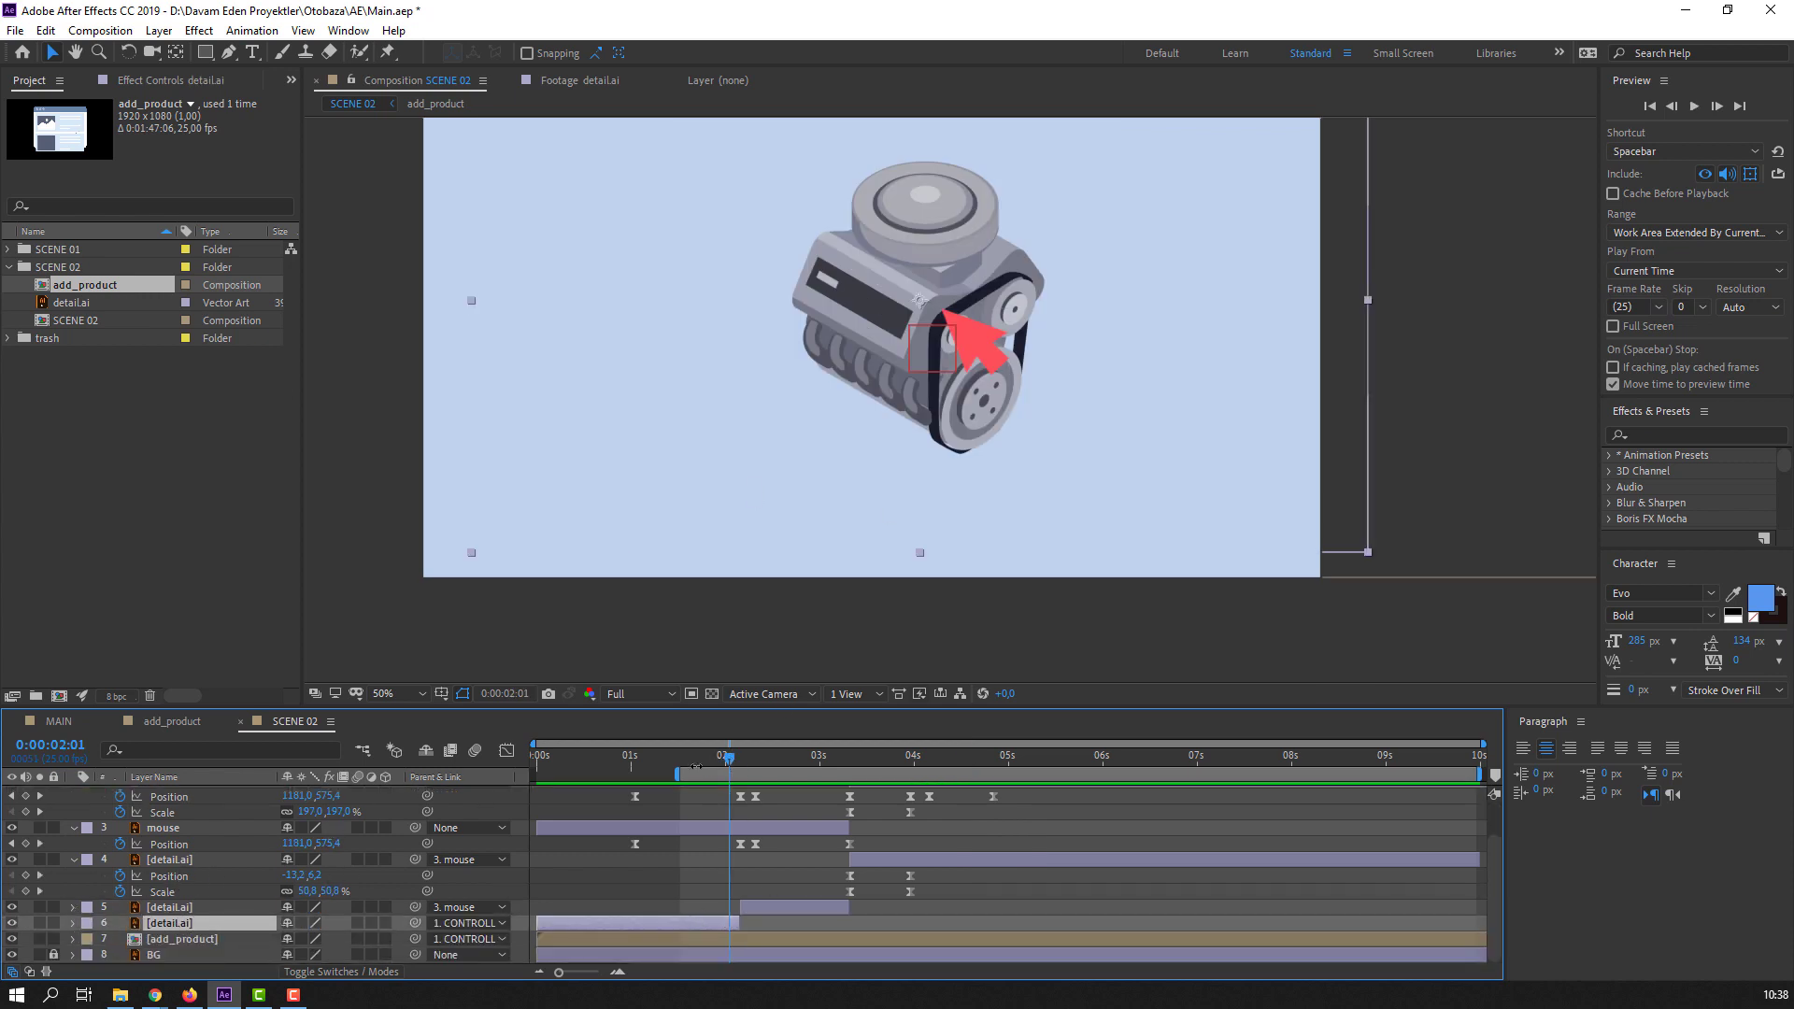
{"action": "left_click_drag", "start_coordinate": [693, 766], "coordinate": [753, 759]}
{"action": "left_click", "coordinate": [775, 907]}
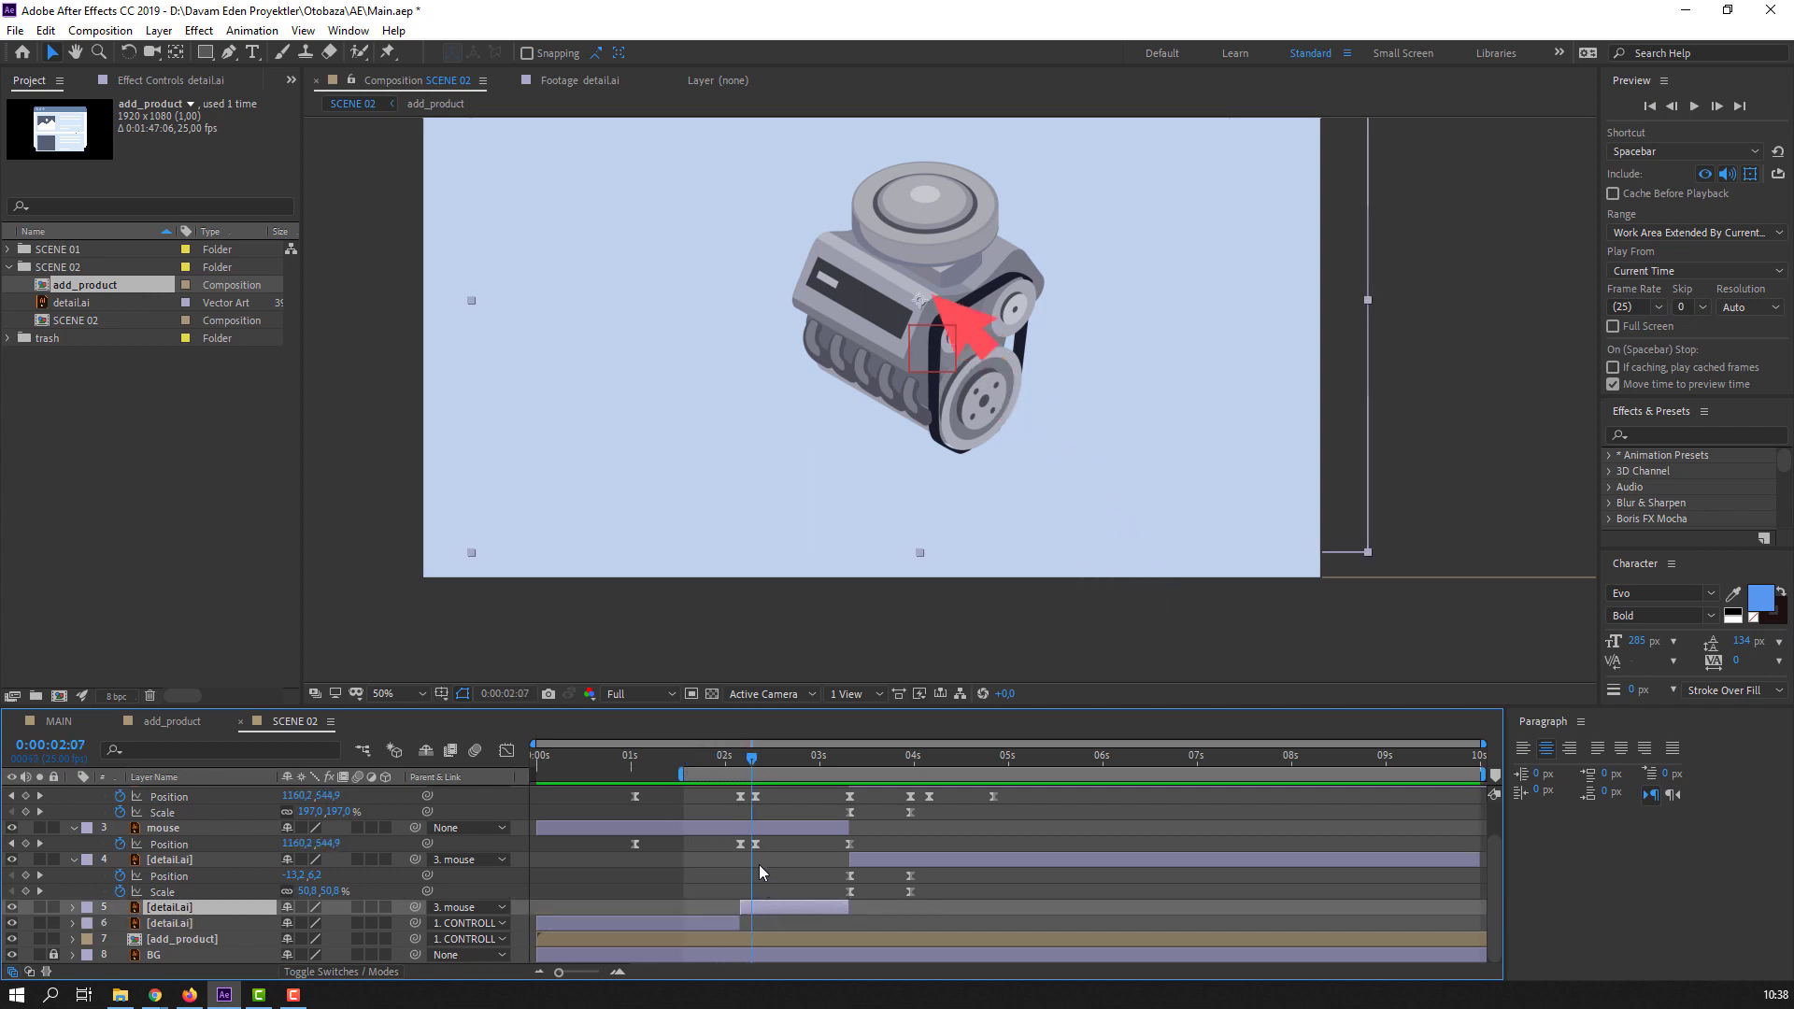
- Key layer 5's Scale at 2:04 and shrink it to 48% at 2:08
{"action": "key", "text": "s"}
{"action": "left_click_drag", "start_coordinate": [753, 760], "coordinate": [741, 762]}
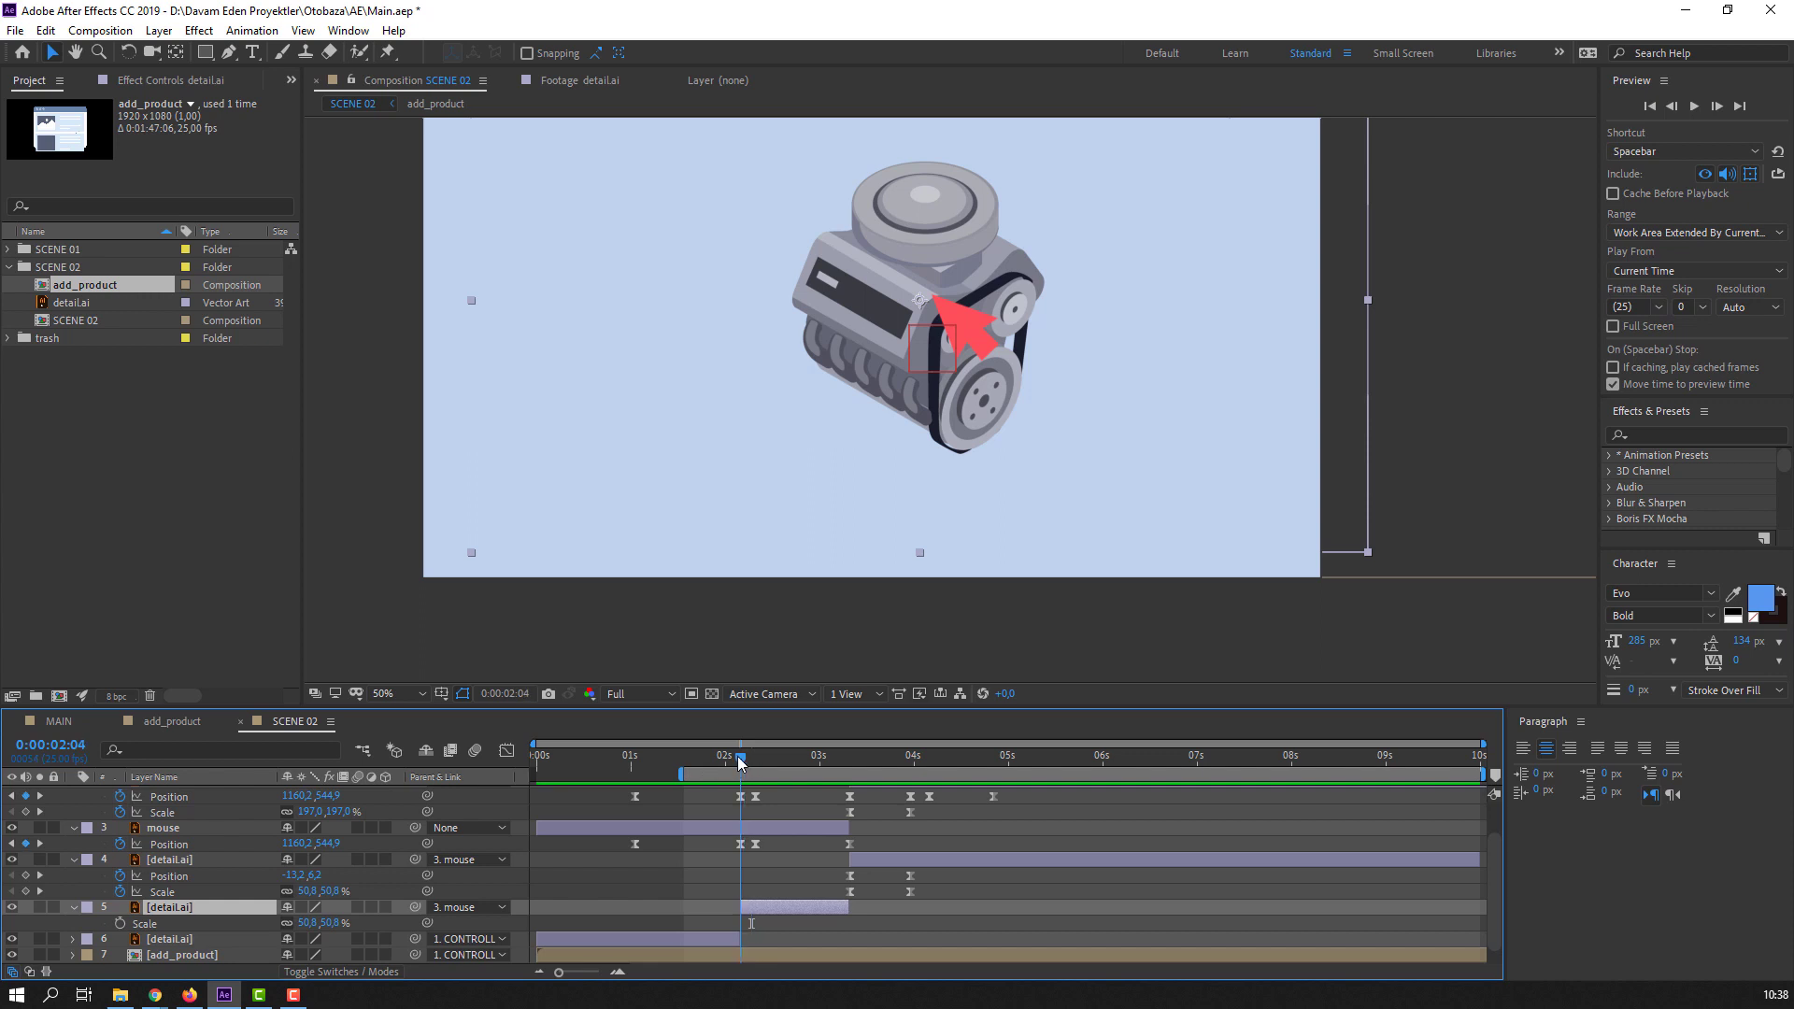
{"action": "left_click", "coordinate": [119, 923]}
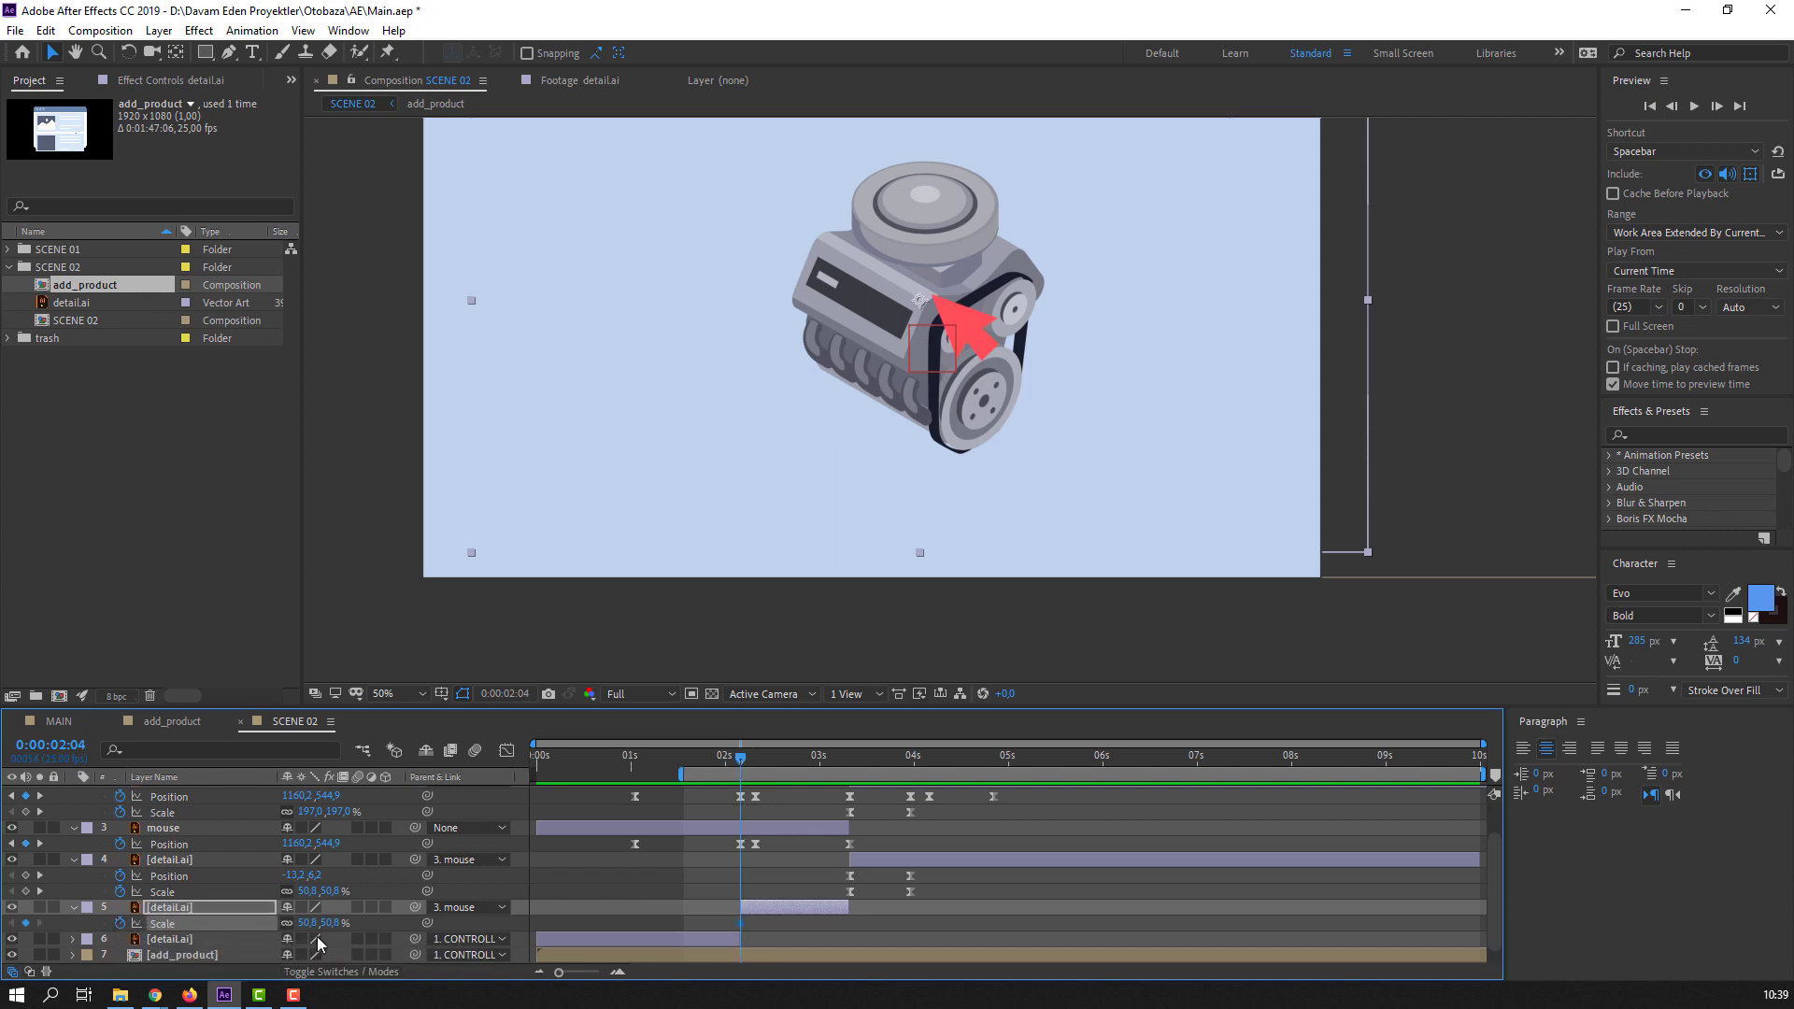
{"action": "key", "text": "Page_Down"}
{"action": "key", "text": "Page_Down"}
{"action": "key", "text": "Page_Down"}
{"action": "key", "text": "Page_Down"}
{"action": "left_click", "coordinate": [309, 926]}
{"action": "type", "text": "48"}
{"action": "key", "text": "Return"}
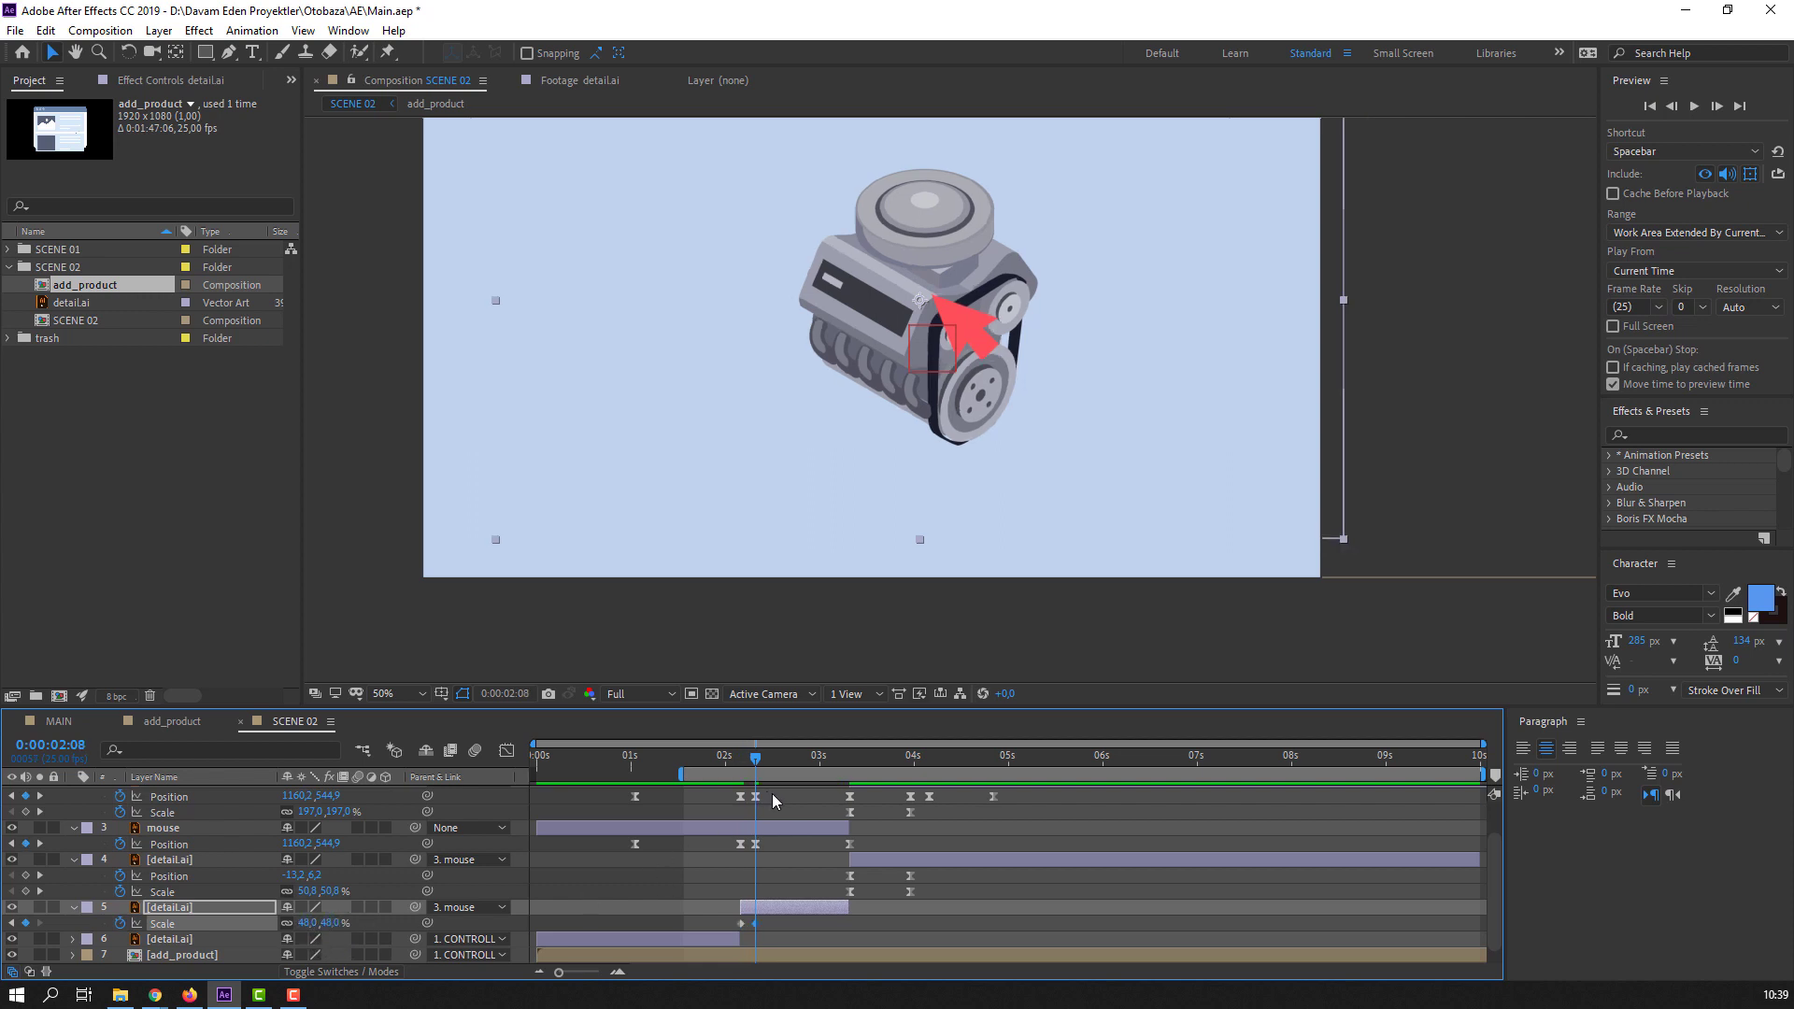
- Copy the original Scale keyframe to 2:12 and check the pop at 2:14
{"action": "key", "text": "Page_Down"}
{"action": "key", "text": "Page_Down"}
{"action": "key", "text": "Page_Down"}
{"action": "key", "text": "Page_Down"}
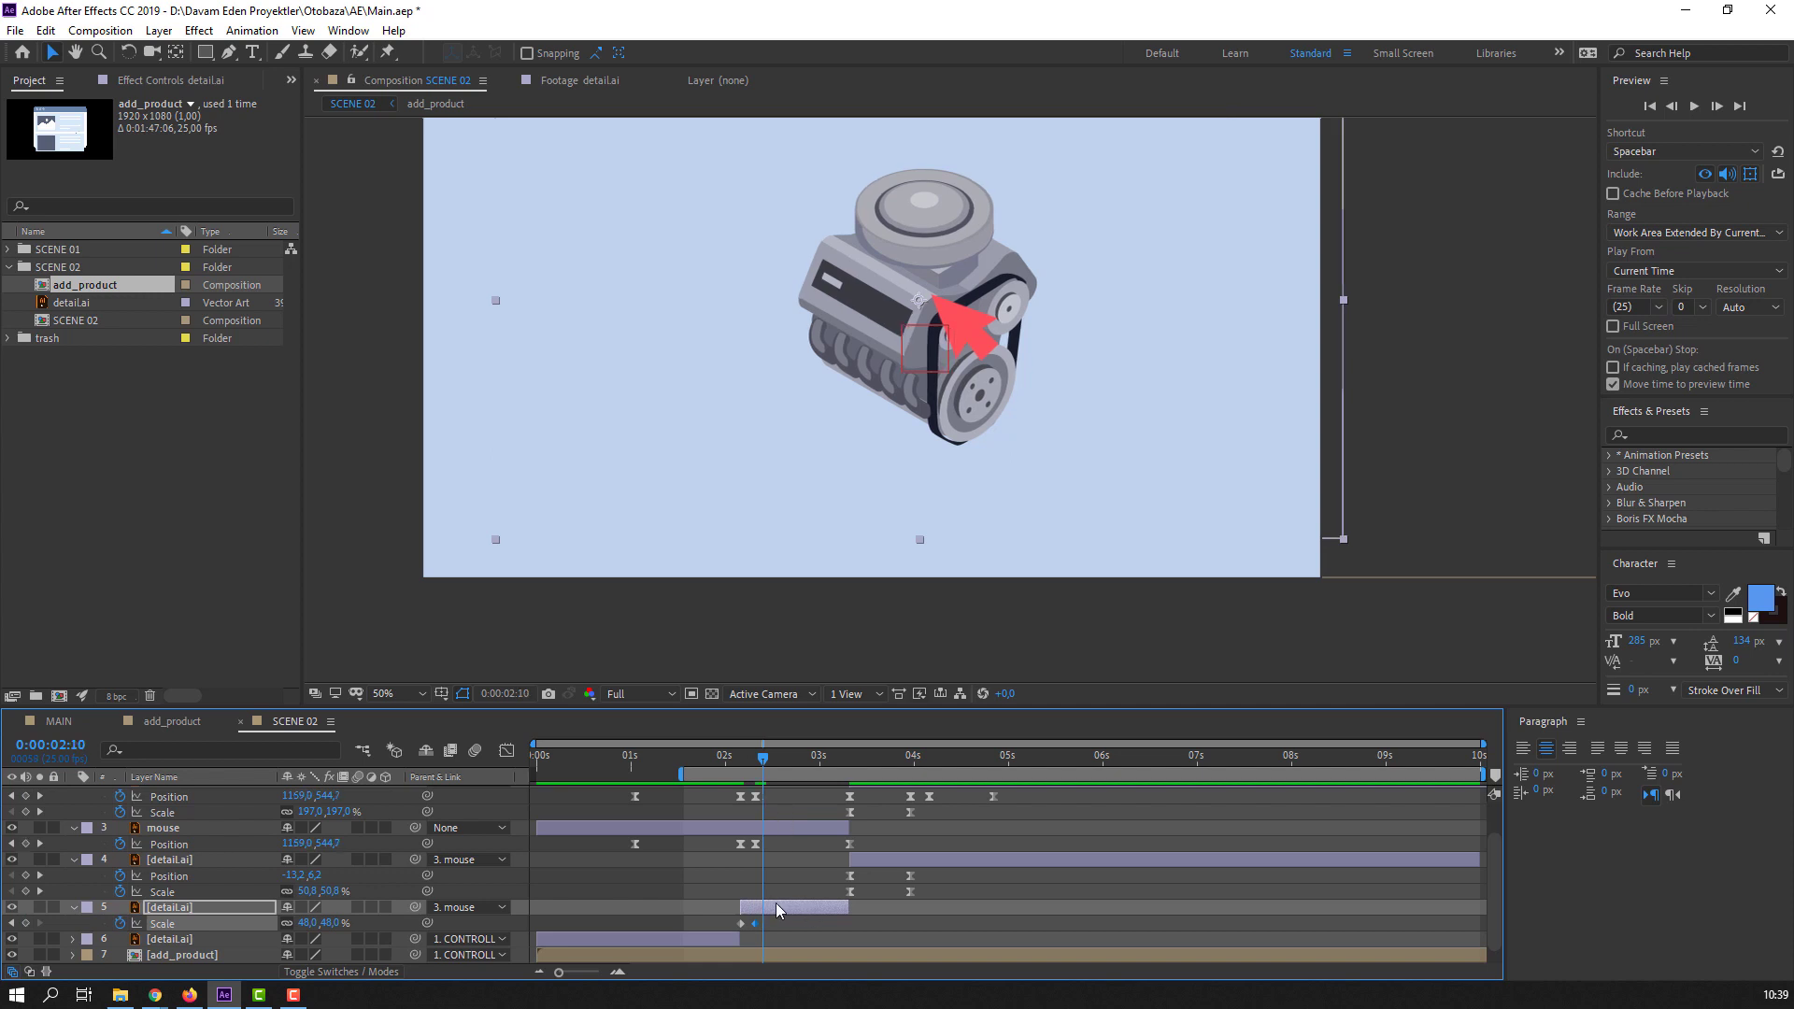
{"action": "left_click", "coordinate": [740, 923]}
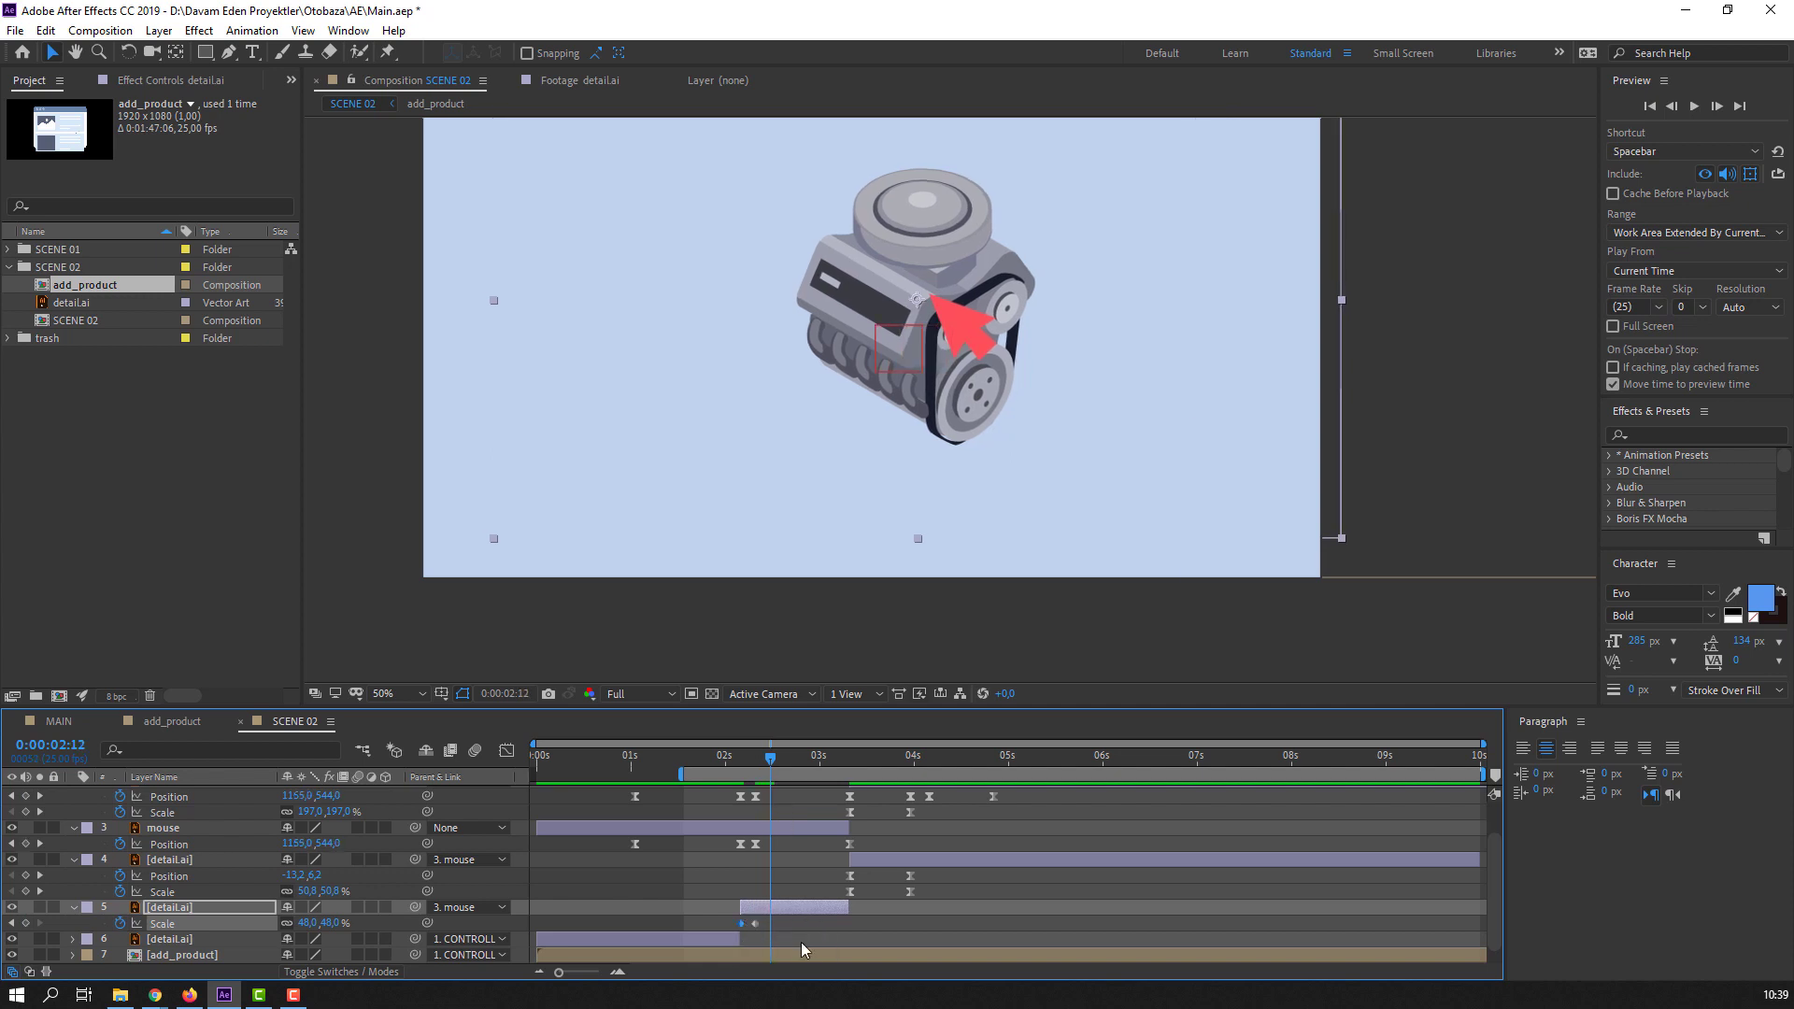
{"action": "key", "text": "ctrl+c"}
{"action": "key", "text": "ctrl+v"}
{"action": "left_click_drag", "start_coordinate": [744, 761], "coordinate": [787, 761]}
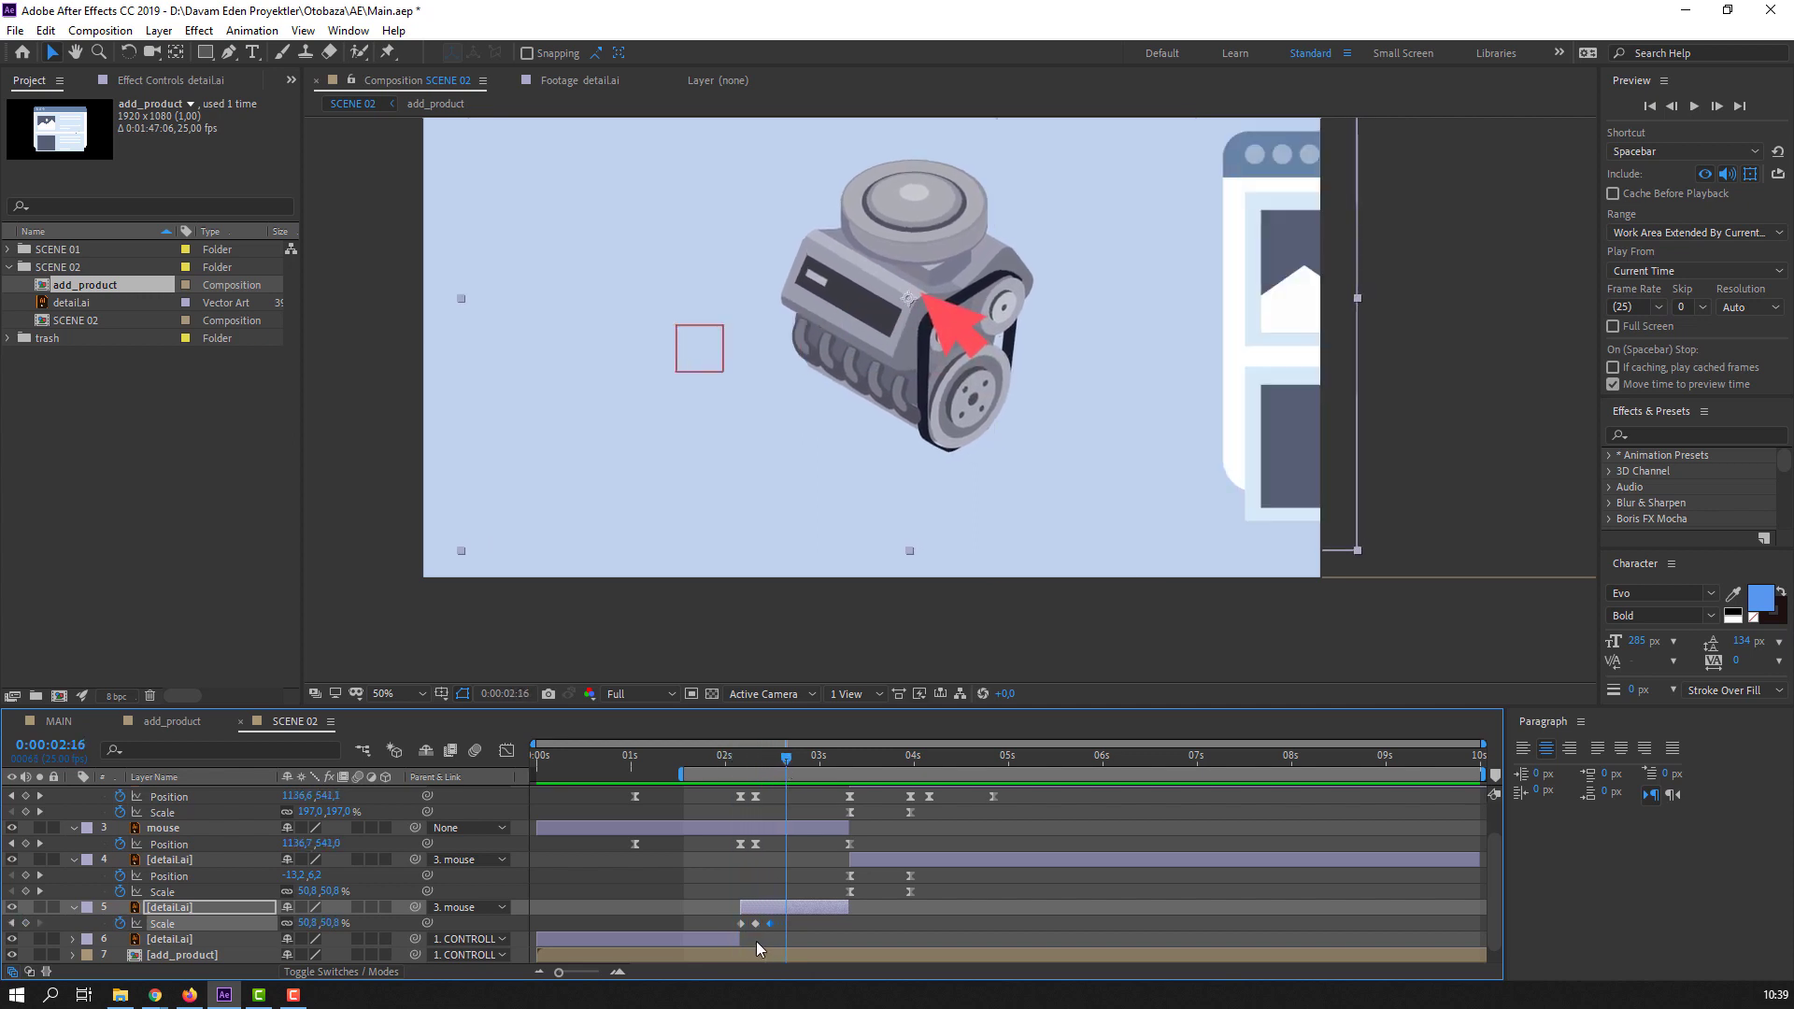
- Apply Easy Ease to the engine's Scale keyframes and preview the result
{"action": "right_click", "coordinate": [742, 923]}
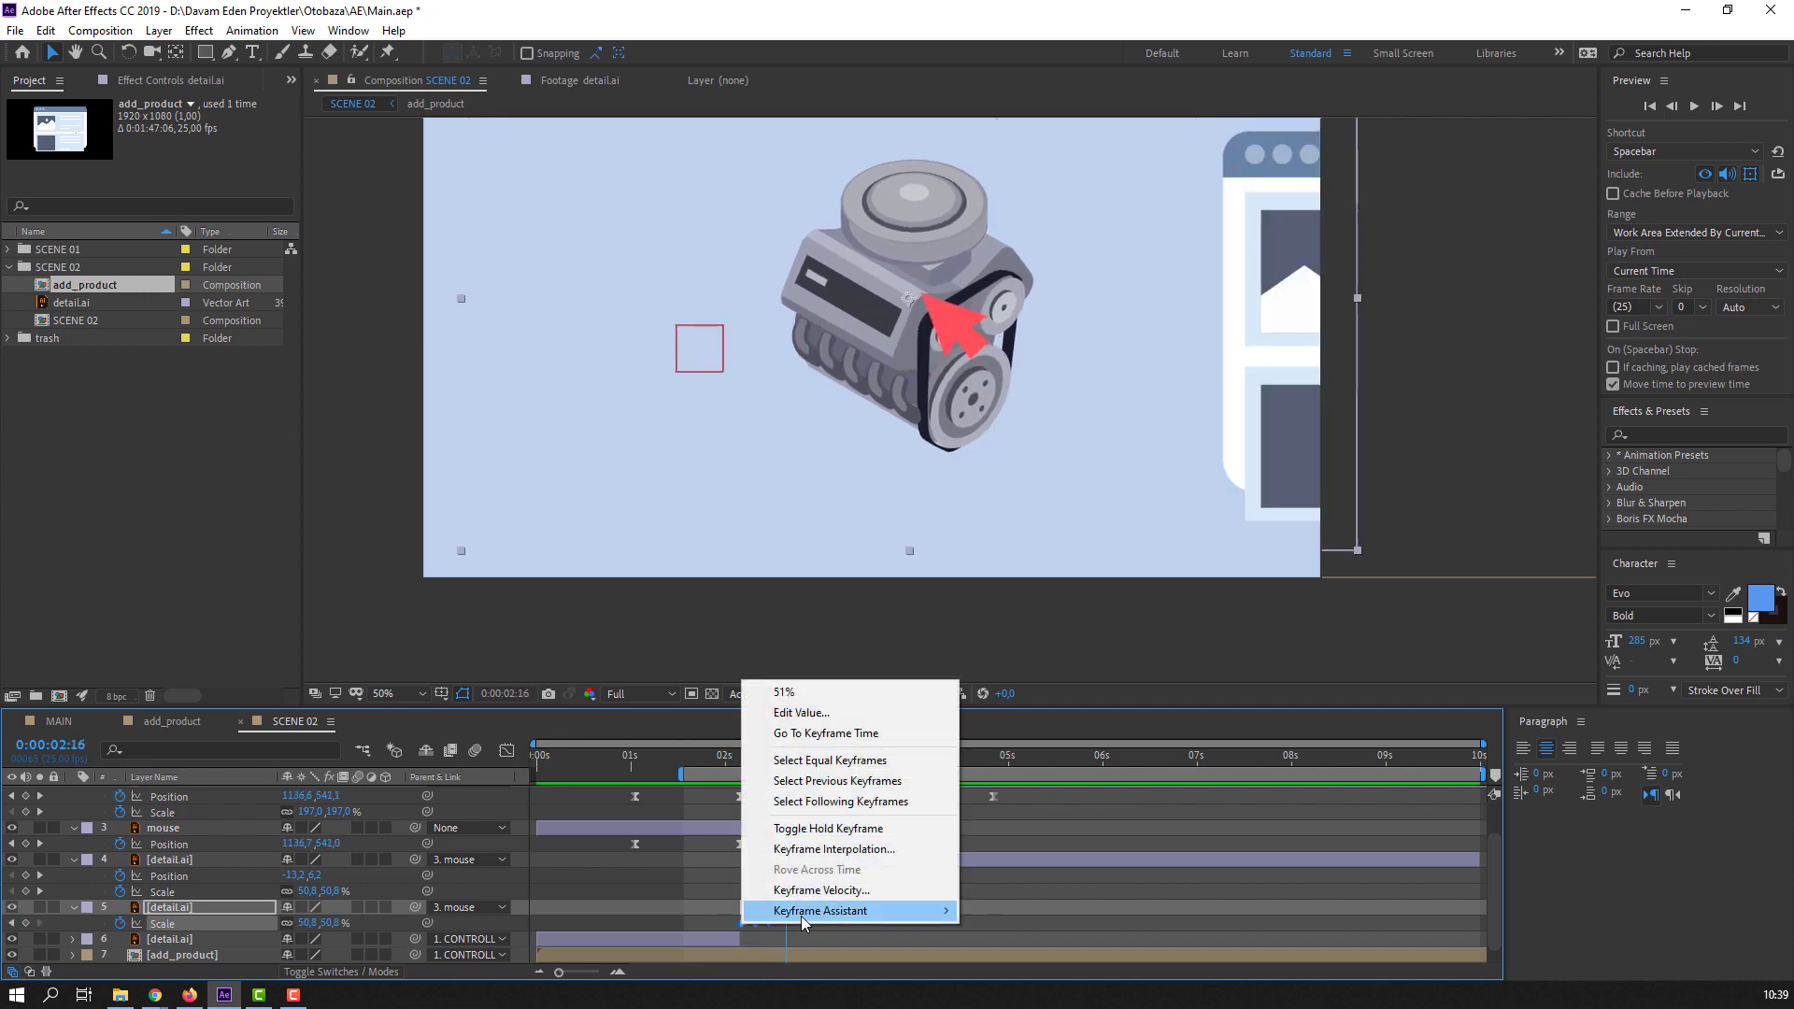
{"action": "mouse_move", "coordinate": [800, 916]}
{"action": "left_click", "coordinate": [1024, 796]}
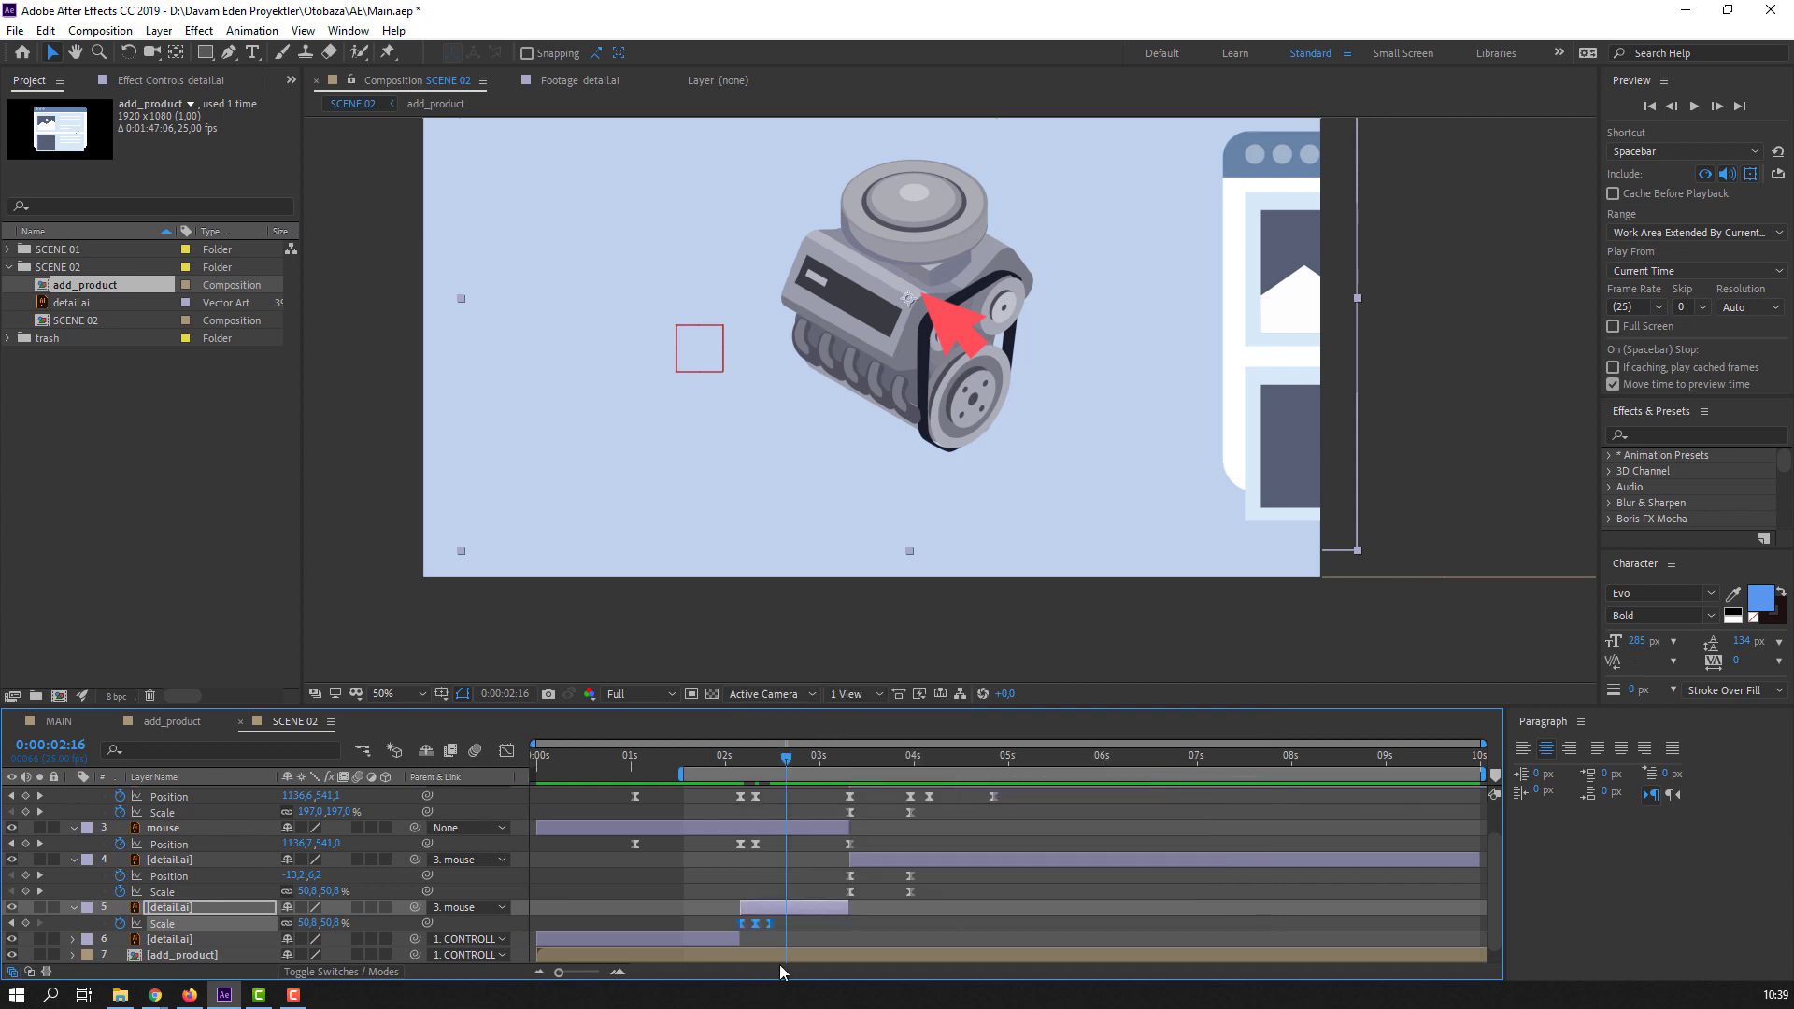
{"action": "left_click", "coordinate": [826, 941]}
{"action": "key", "text": "space"}
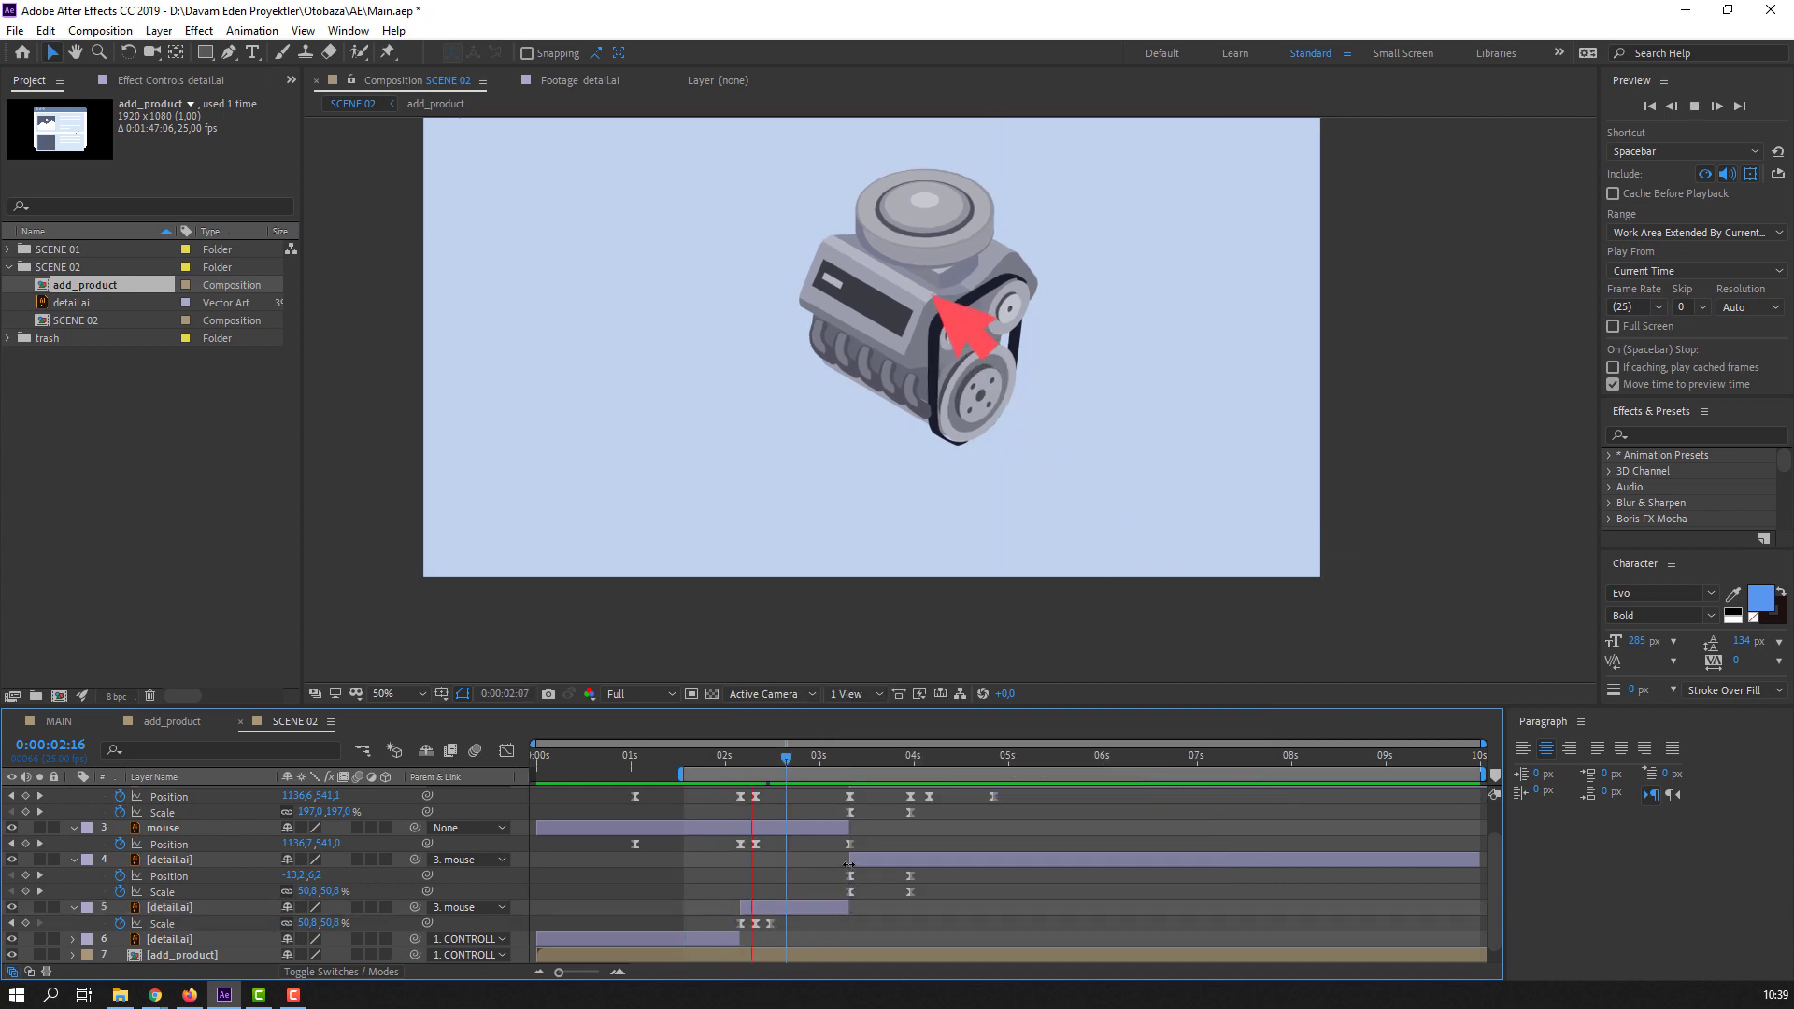
{"action": "left_click", "coordinate": [733, 755]}
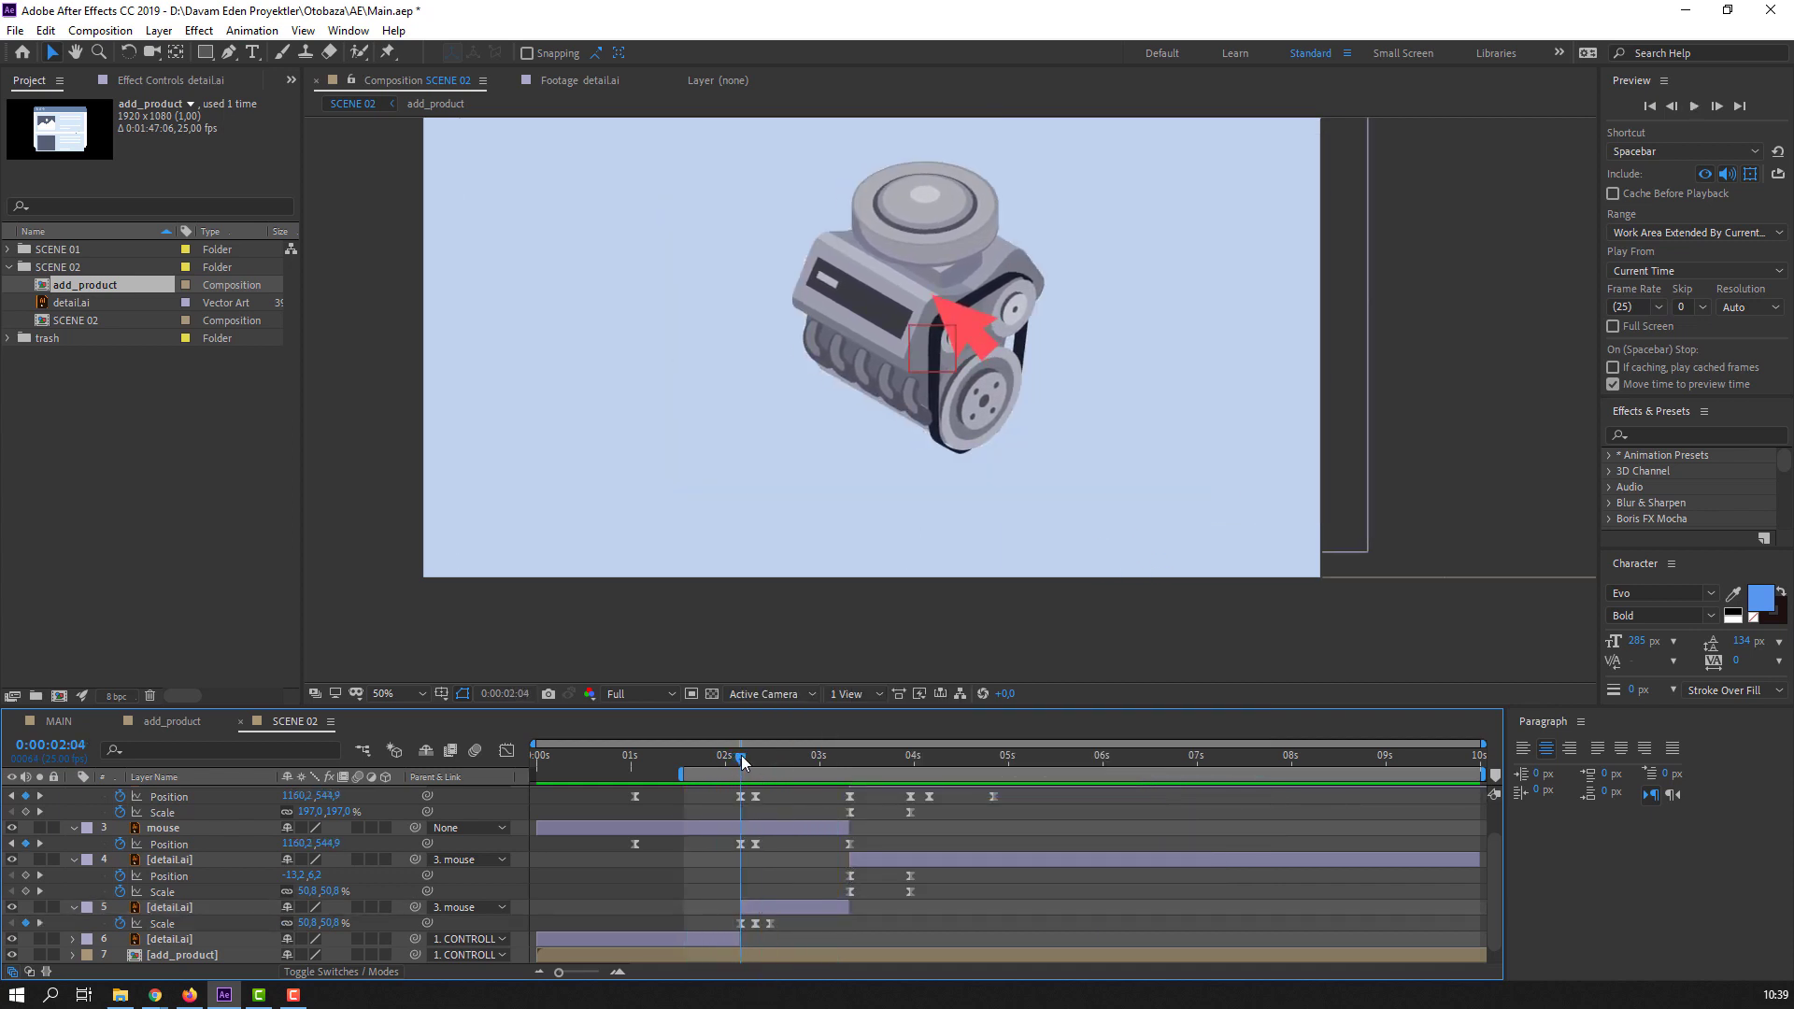
- Delete the 02:12 Scale keyframe and shift the 02:08 key to 02:11
{"action": "left_click", "coordinate": [770, 923]}
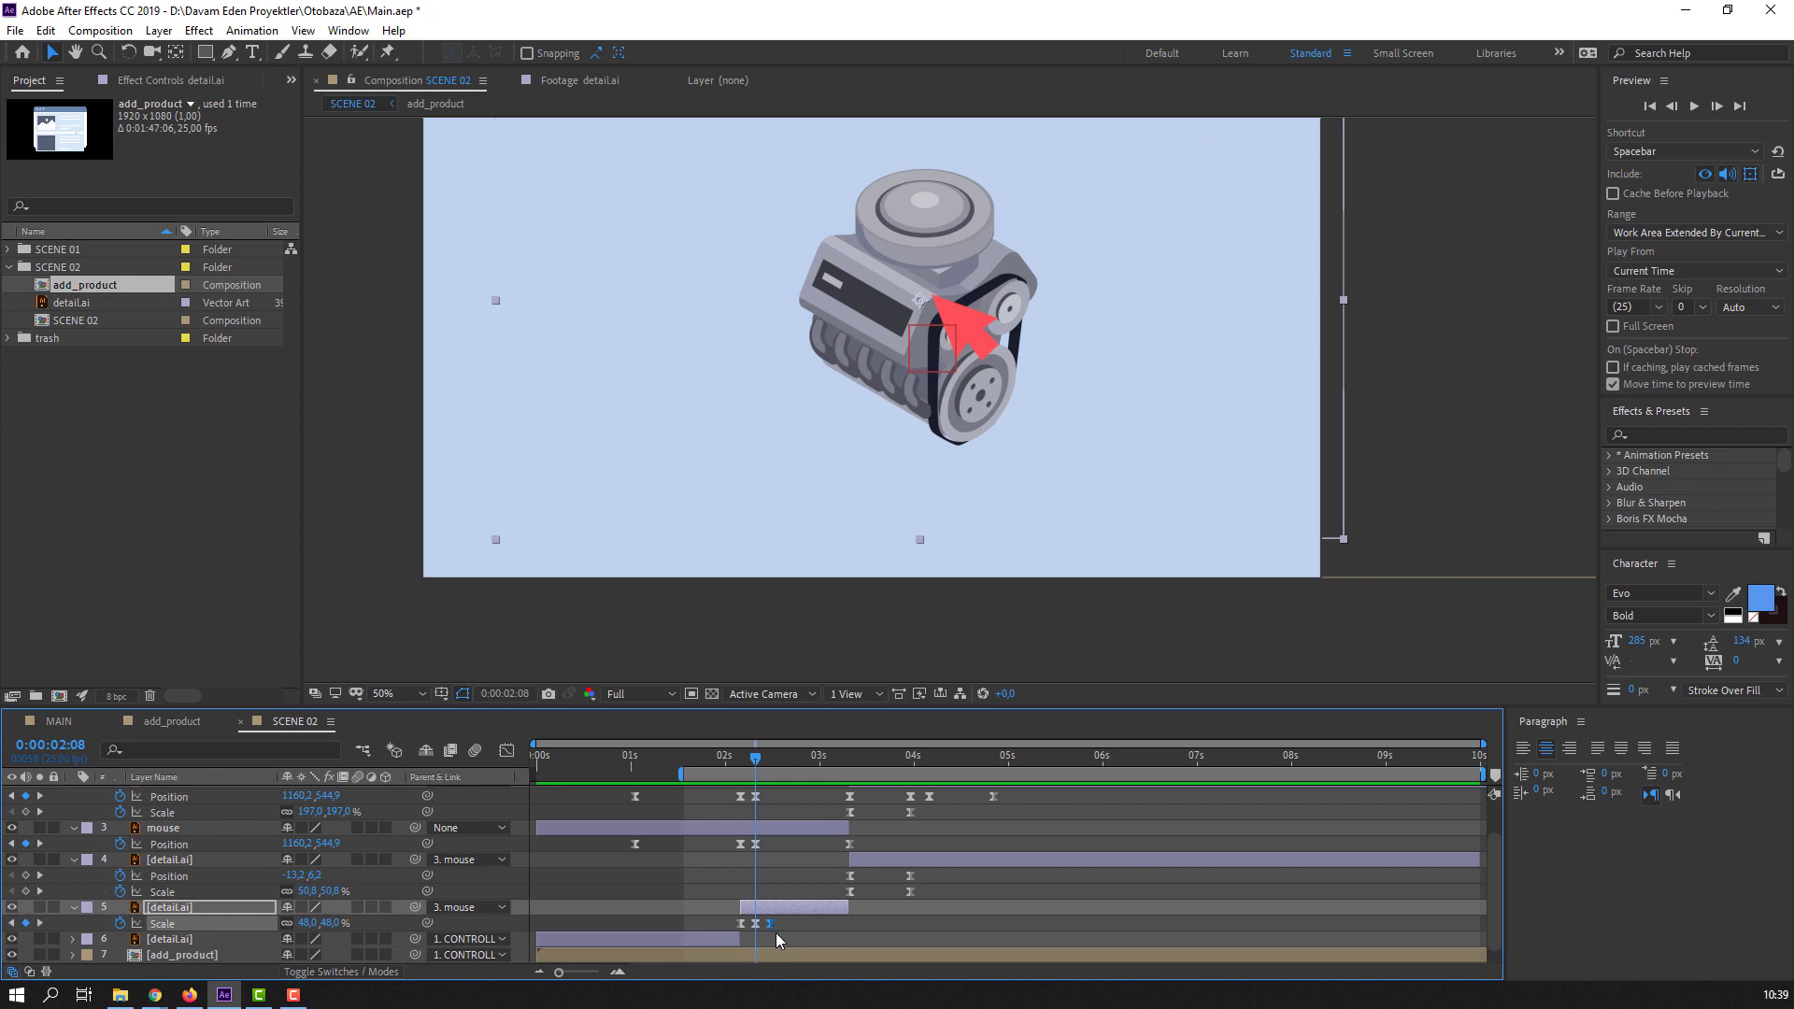
{"action": "key", "text": "Delete"}
{"action": "left_click_drag", "start_coordinate": [755, 923], "coordinate": [766, 925]}
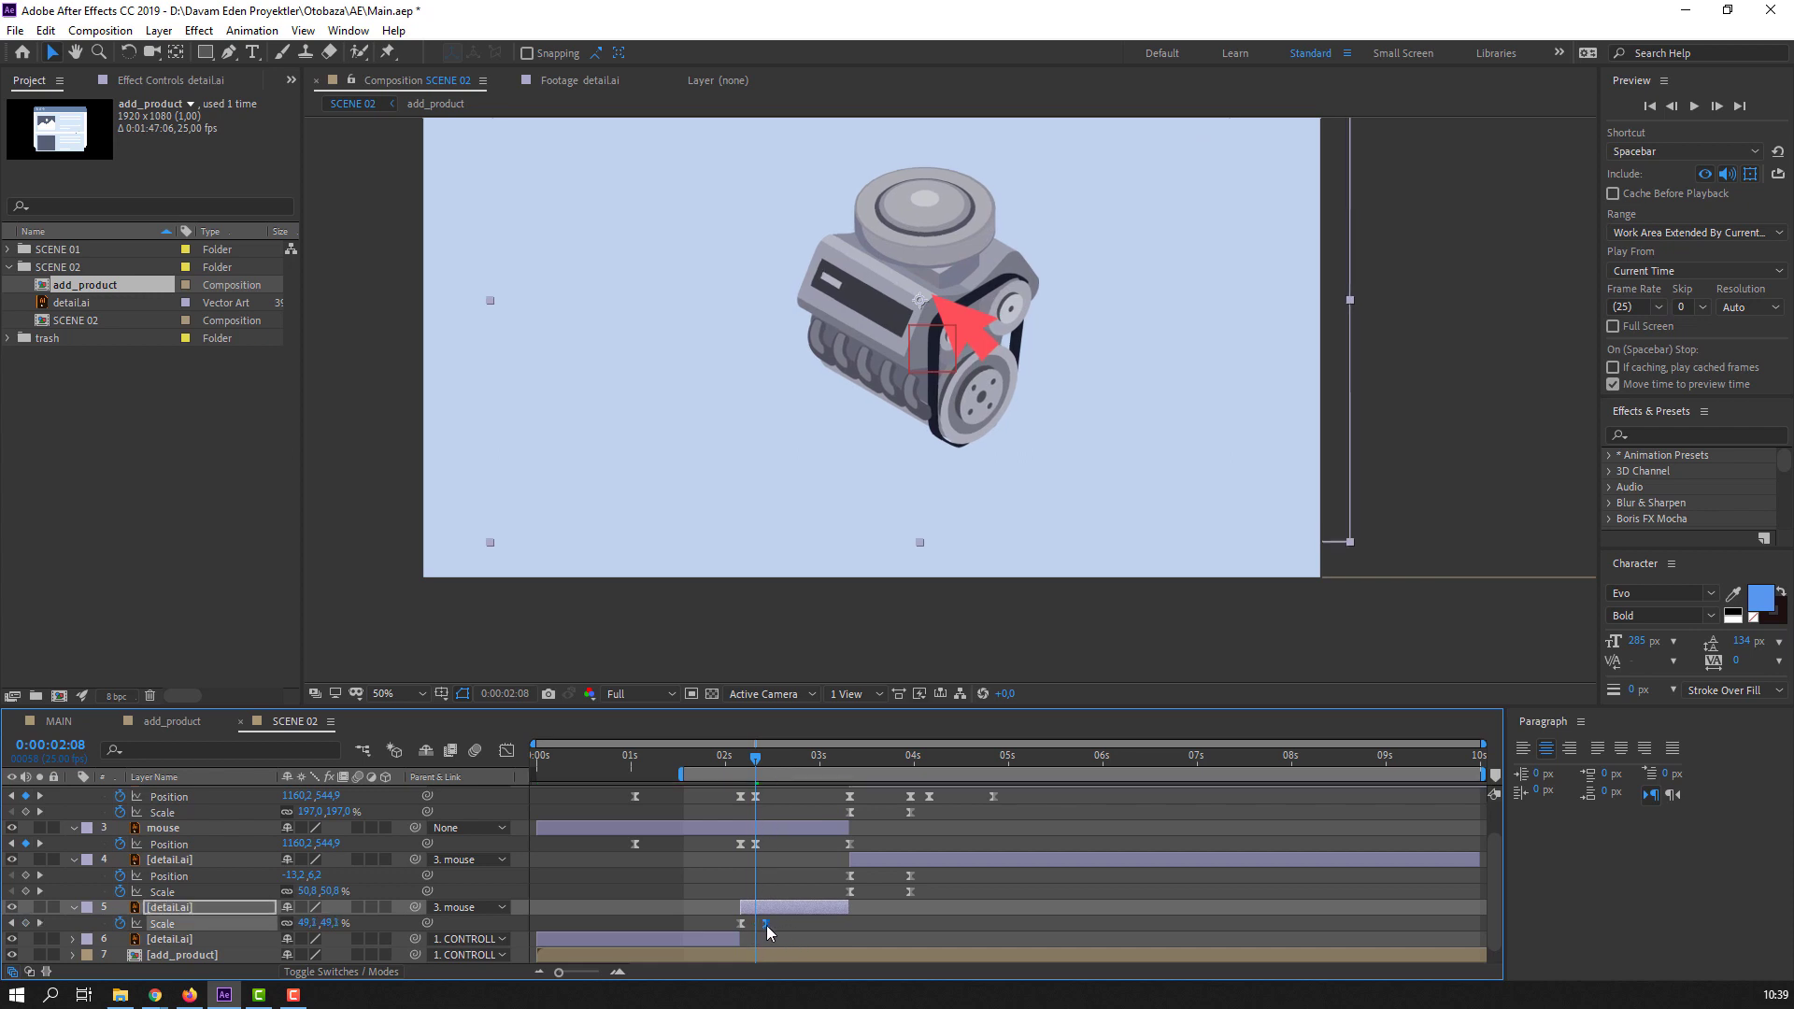
{"action": "left_click_drag", "start_coordinate": [745, 761], "coordinate": [835, 765]}
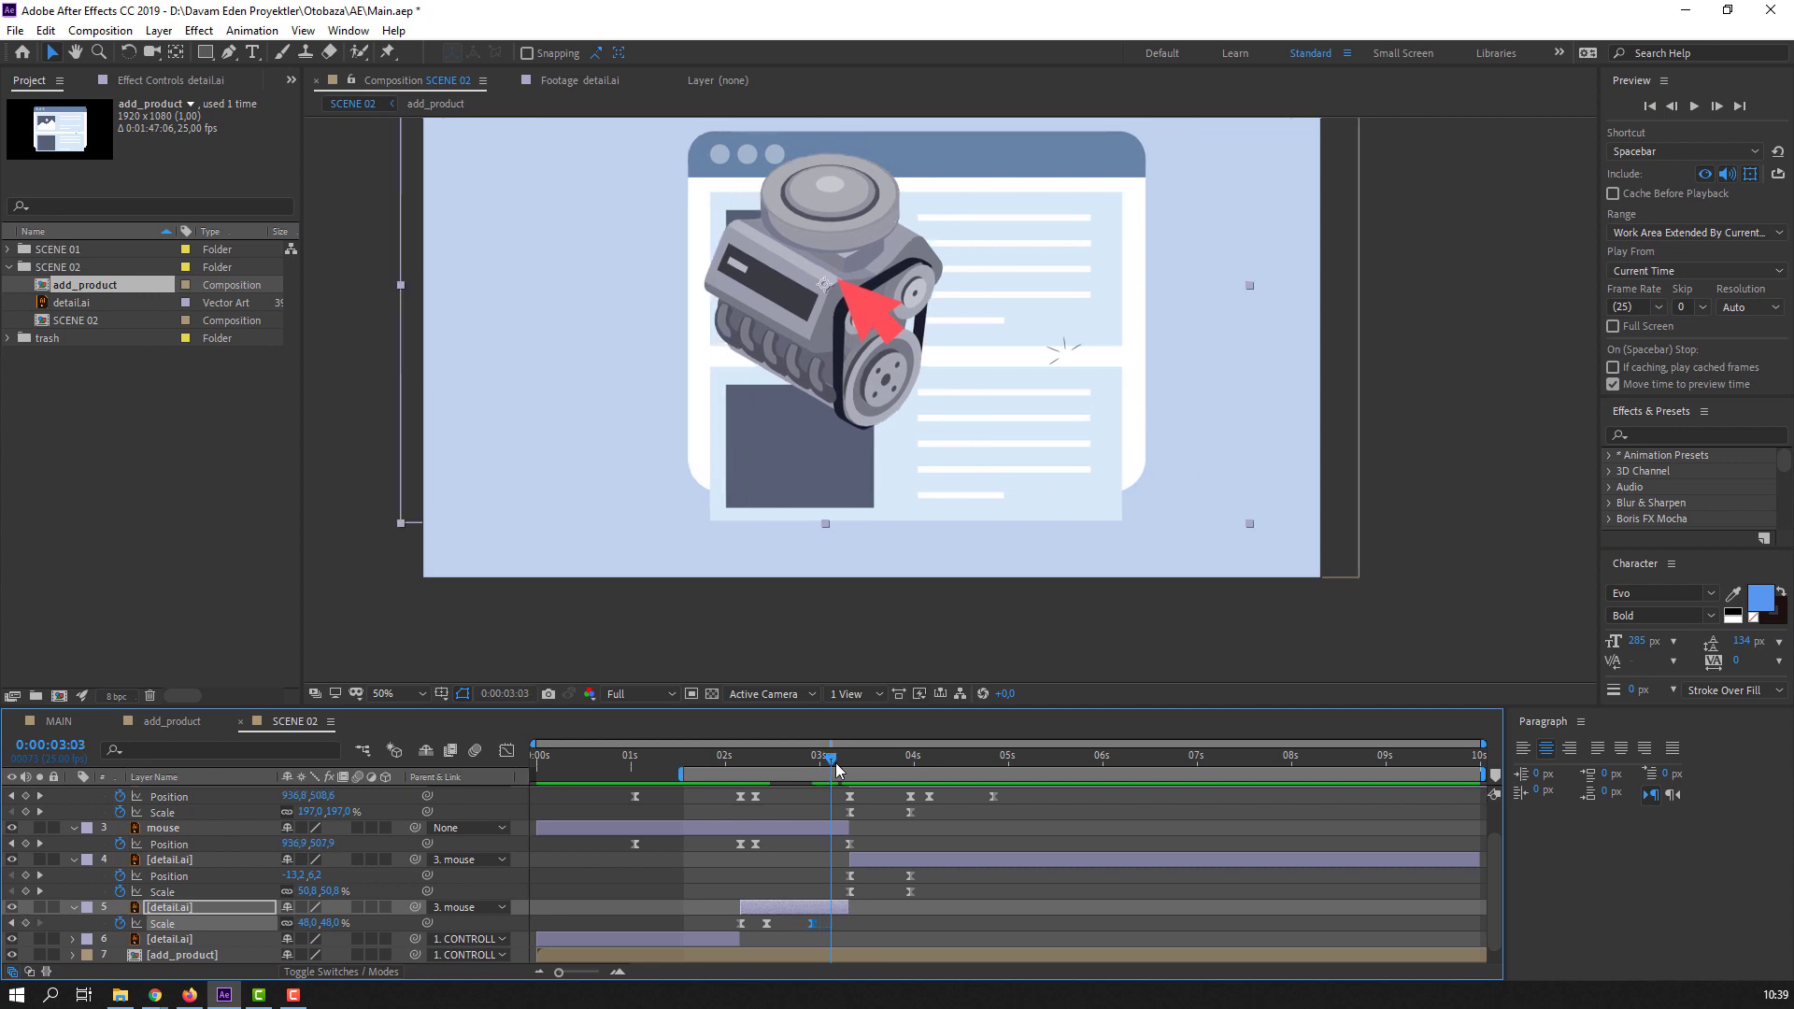
- Copy the engine's first Scale keyframe and paste it at the current time
{"action": "left_click", "coordinate": [741, 923]}
{"action": "key", "text": "ctrl+c"}
{"action": "key", "text": "ctrl+v"}
{"action": "key", "text": "ctrl+c"}
{"action": "key", "text": "ctrl+v"}
- Review the engine animation between 03:08 and 03:16, then show mouse 2's Rotation property
{"action": "left_click_drag", "start_coordinate": [709, 755], "coordinate": [773, 769]}
{"action": "key", "text": "space"}
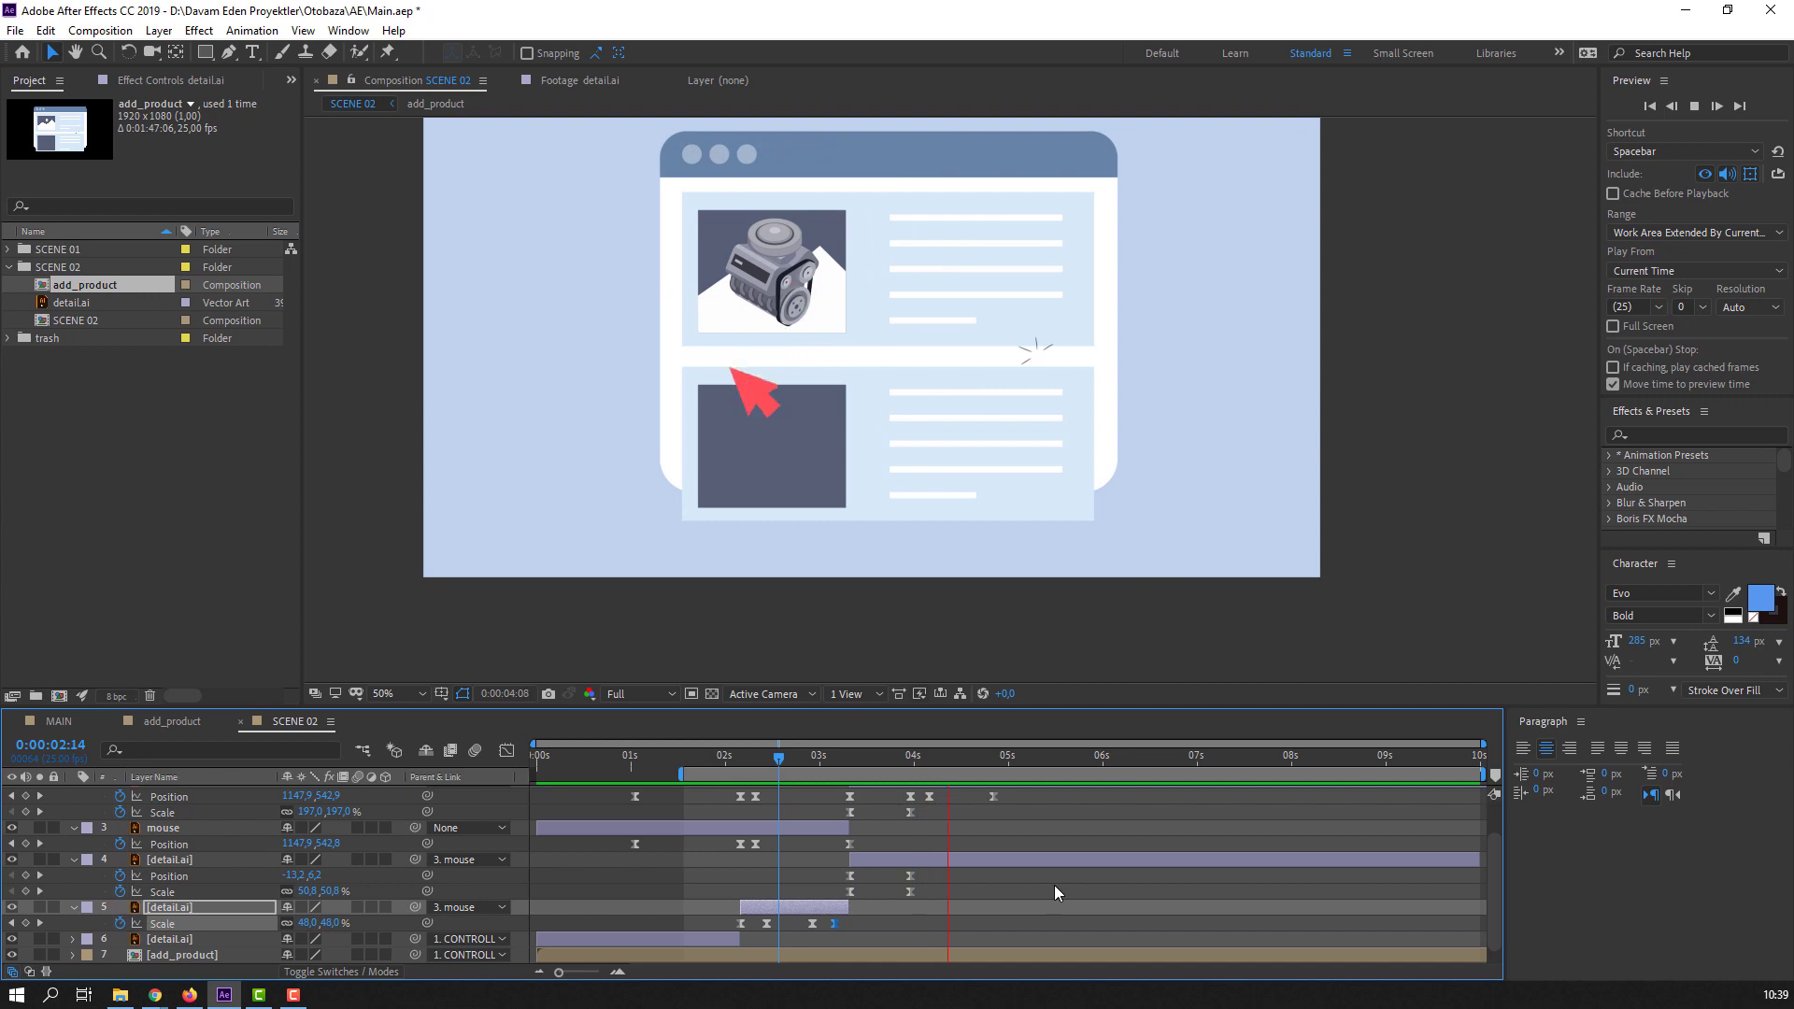
{"action": "key", "text": "space"}
{"action": "key", "text": "space"}
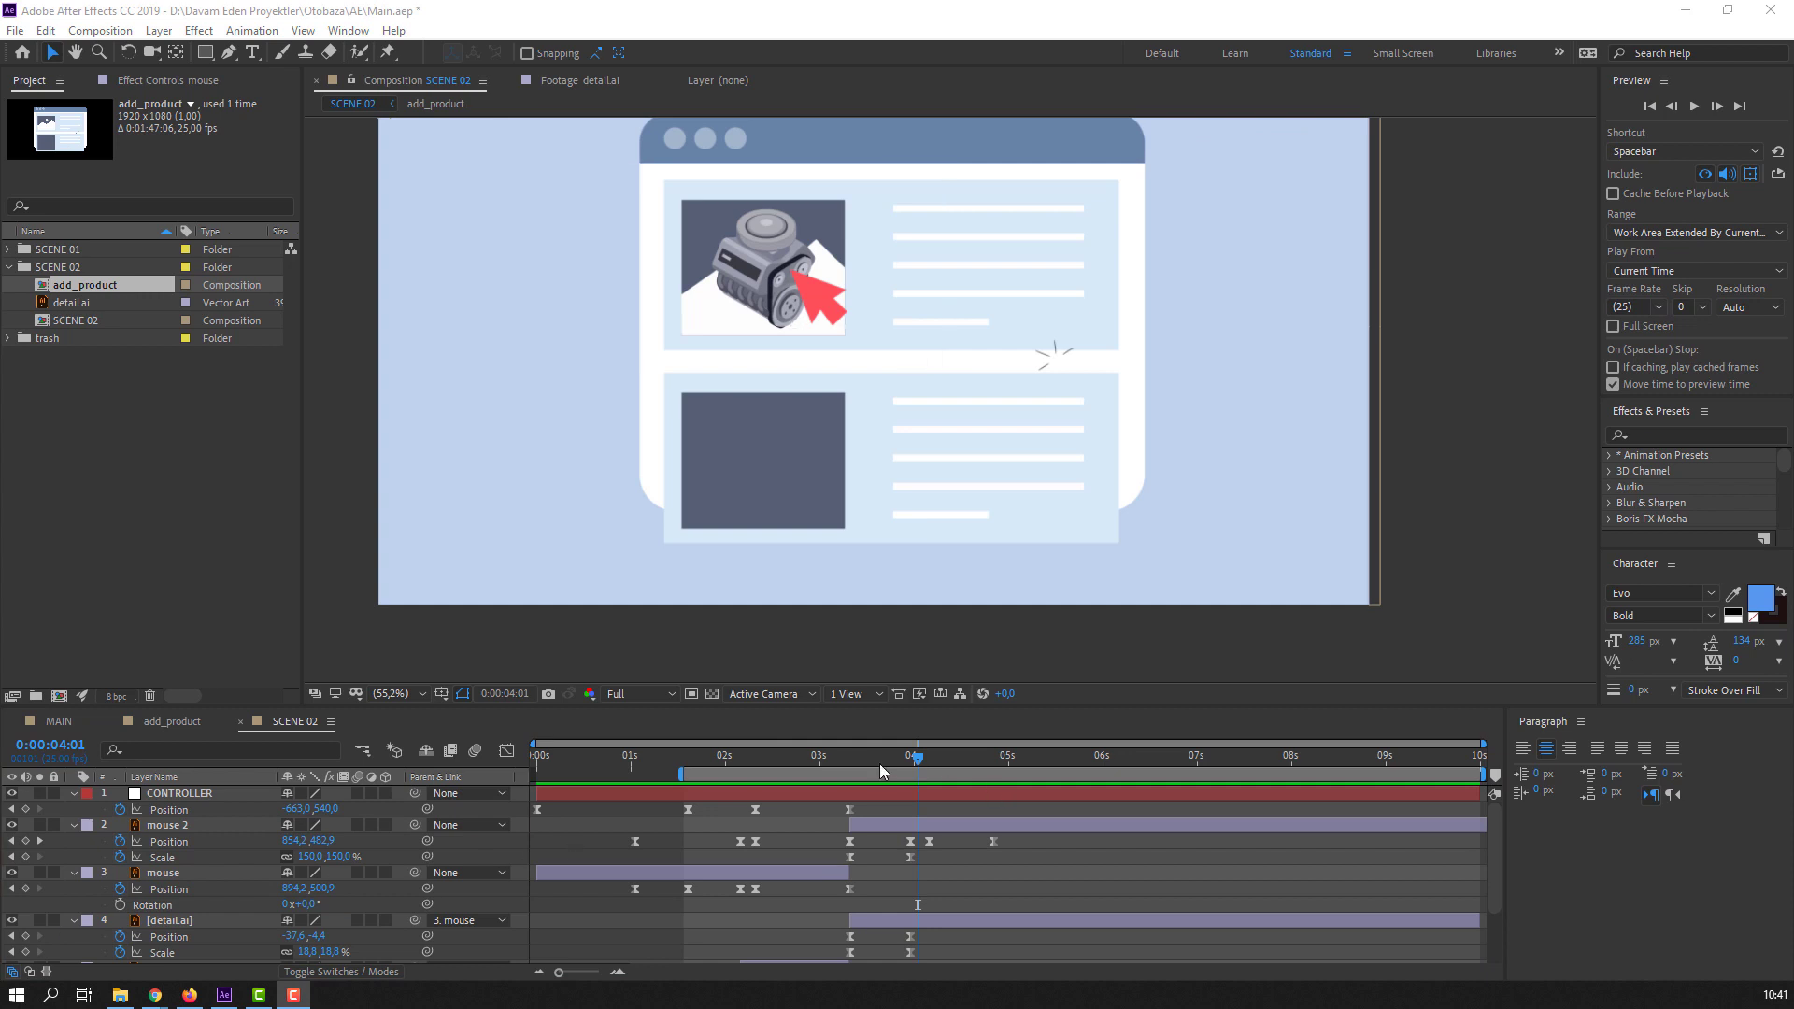
{"action": "left_click", "coordinate": [880, 764]}
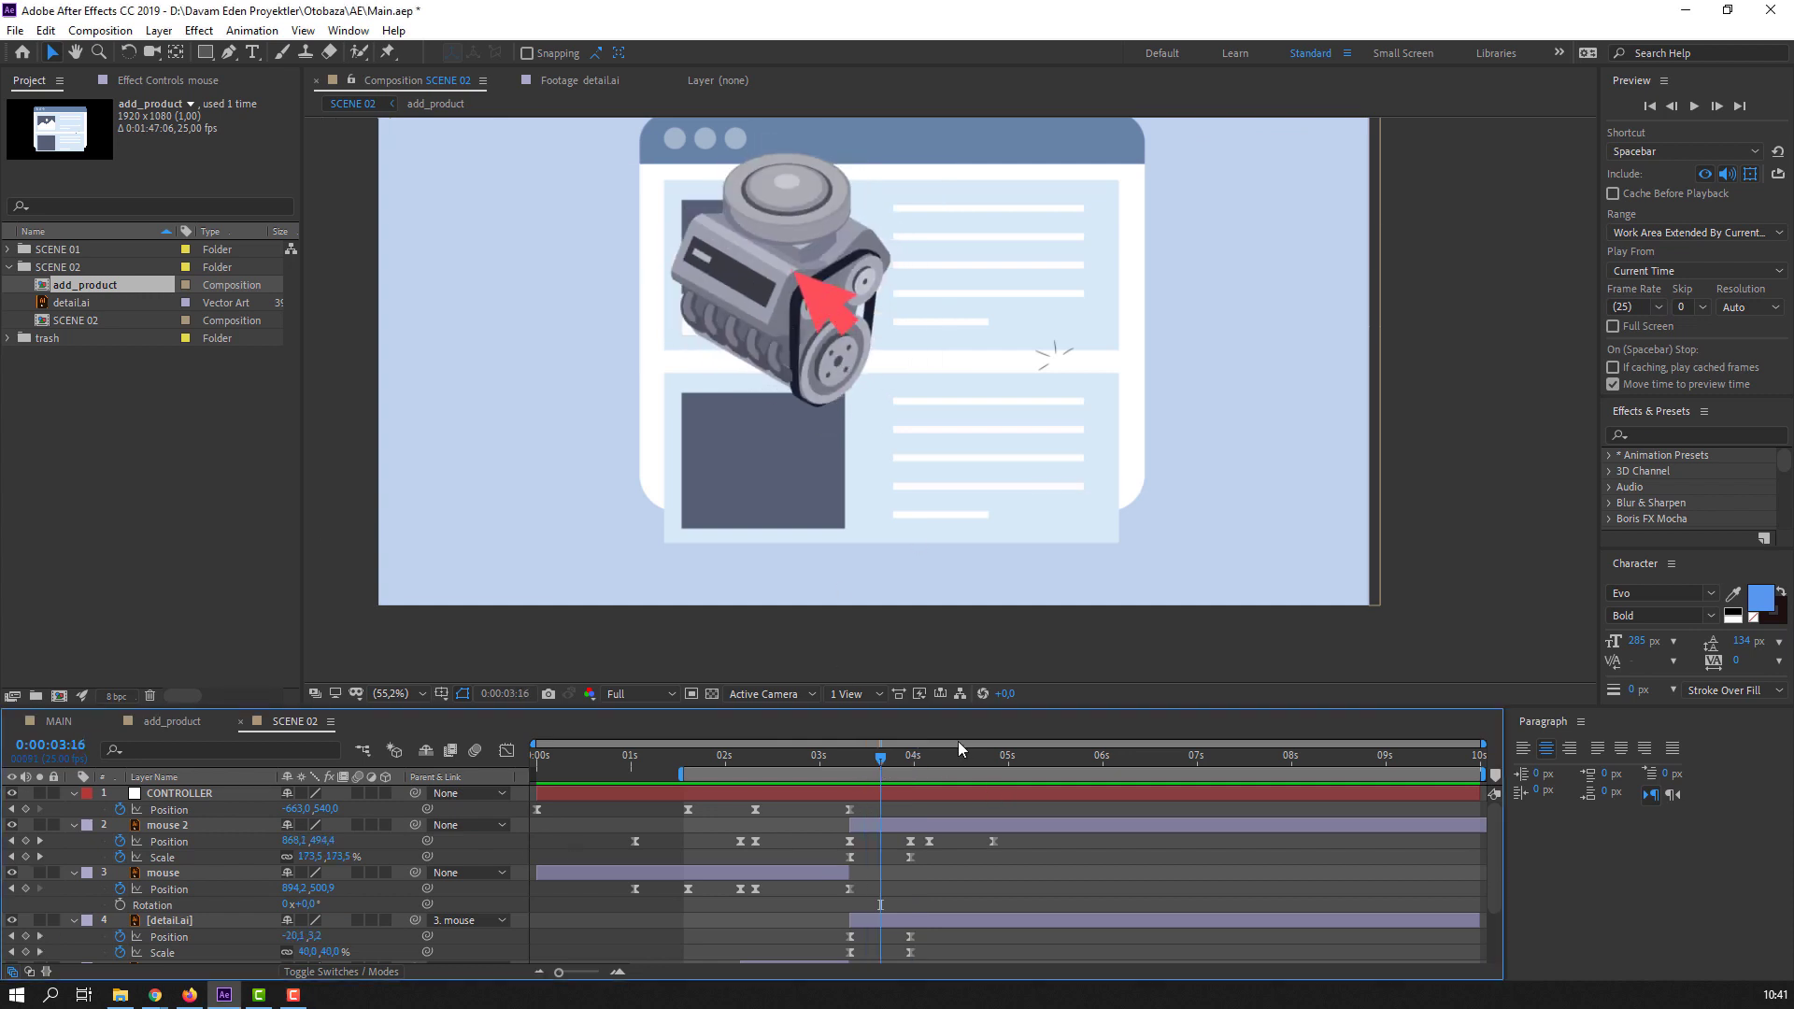
{"action": "left_click", "coordinate": [849, 761]}
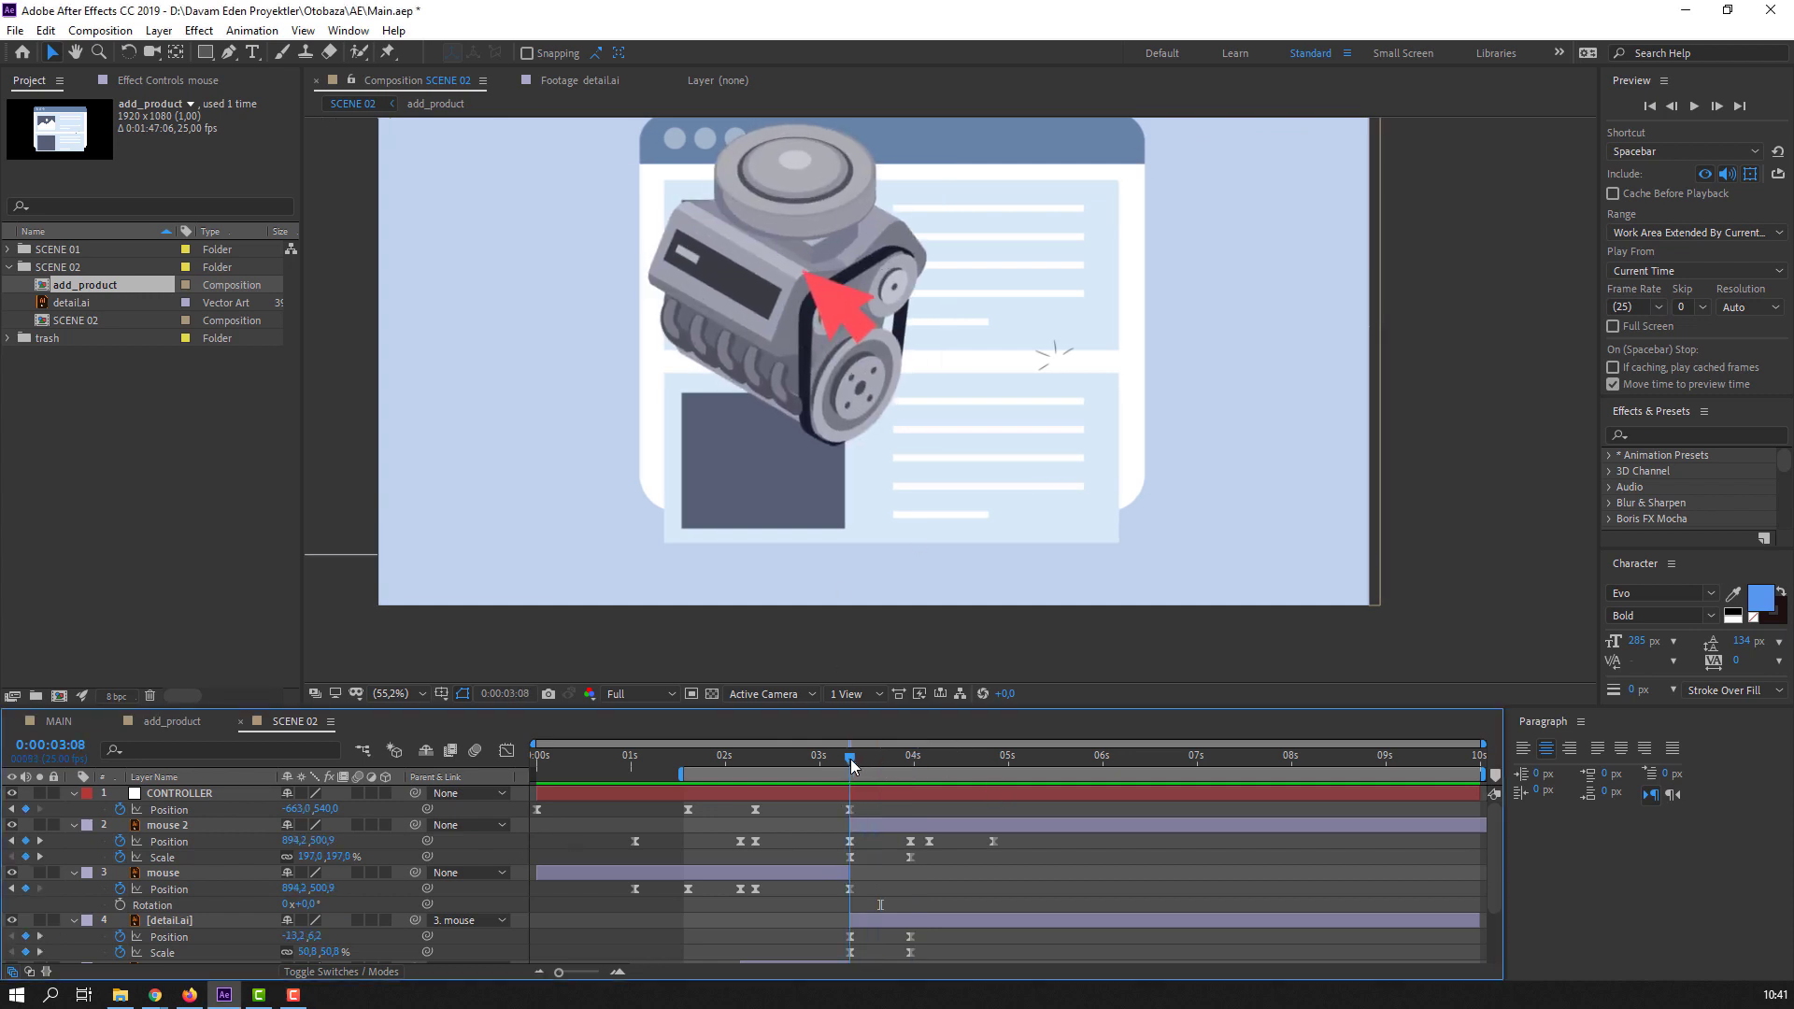
{"action": "left_click", "coordinate": [879, 825]}
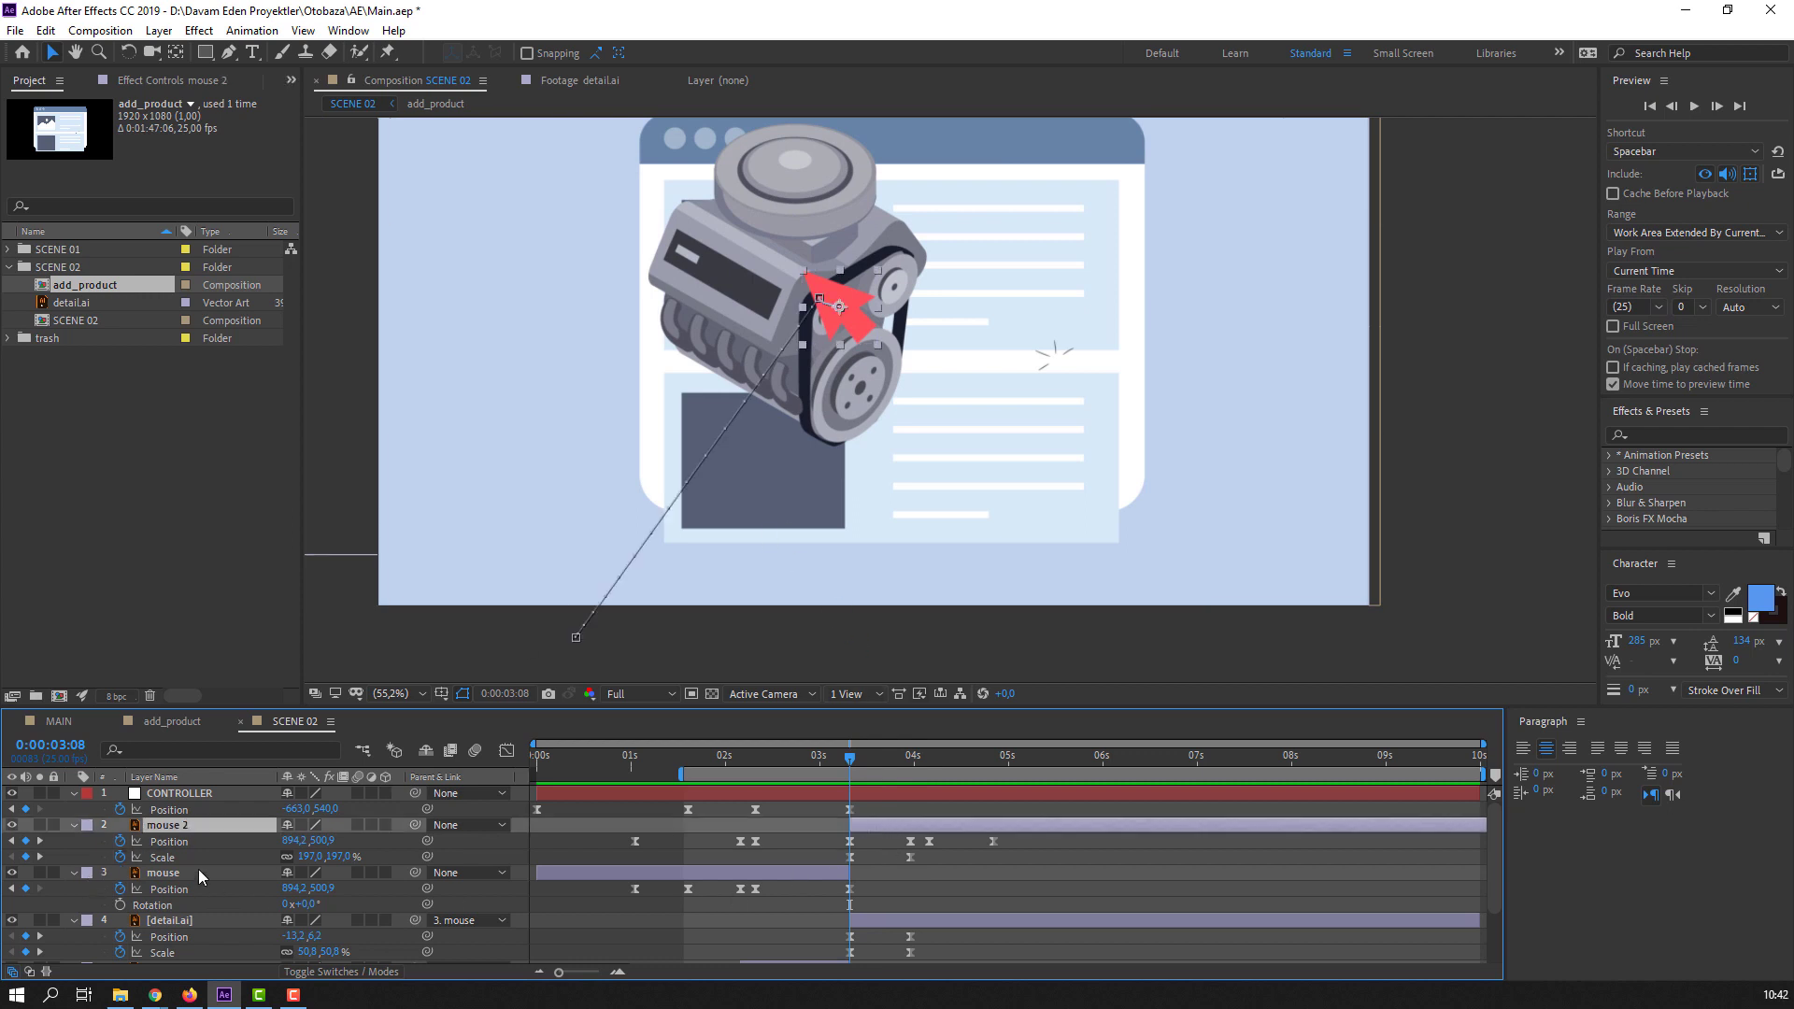
{"action": "key", "text": "shift+r"}
- Start Rotation keyframes at 04:01 and pull the pointer up-left at 04:13 to curve its path
{"action": "left_click_drag", "start_coordinate": [867, 763], "coordinate": [929, 764]}
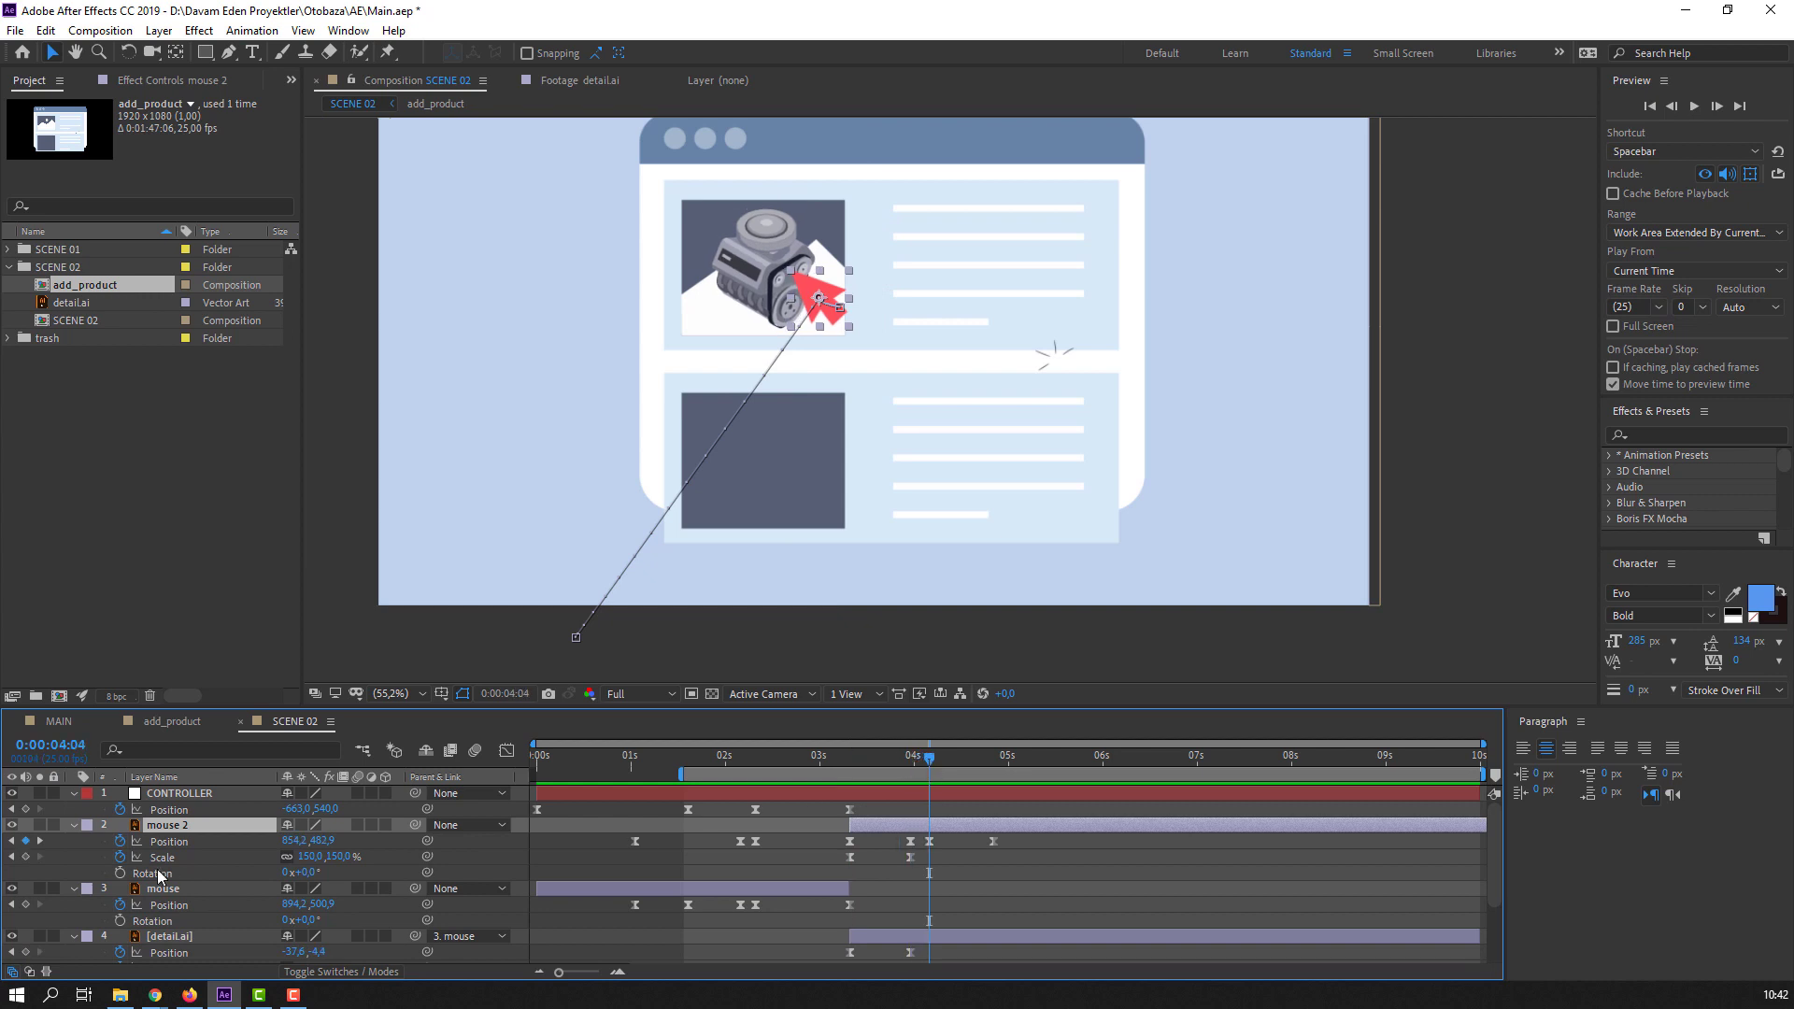
{"action": "left_click", "coordinate": [121, 873]}
{"action": "left_click_drag", "start_coordinate": [937, 761], "coordinate": [964, 759]}
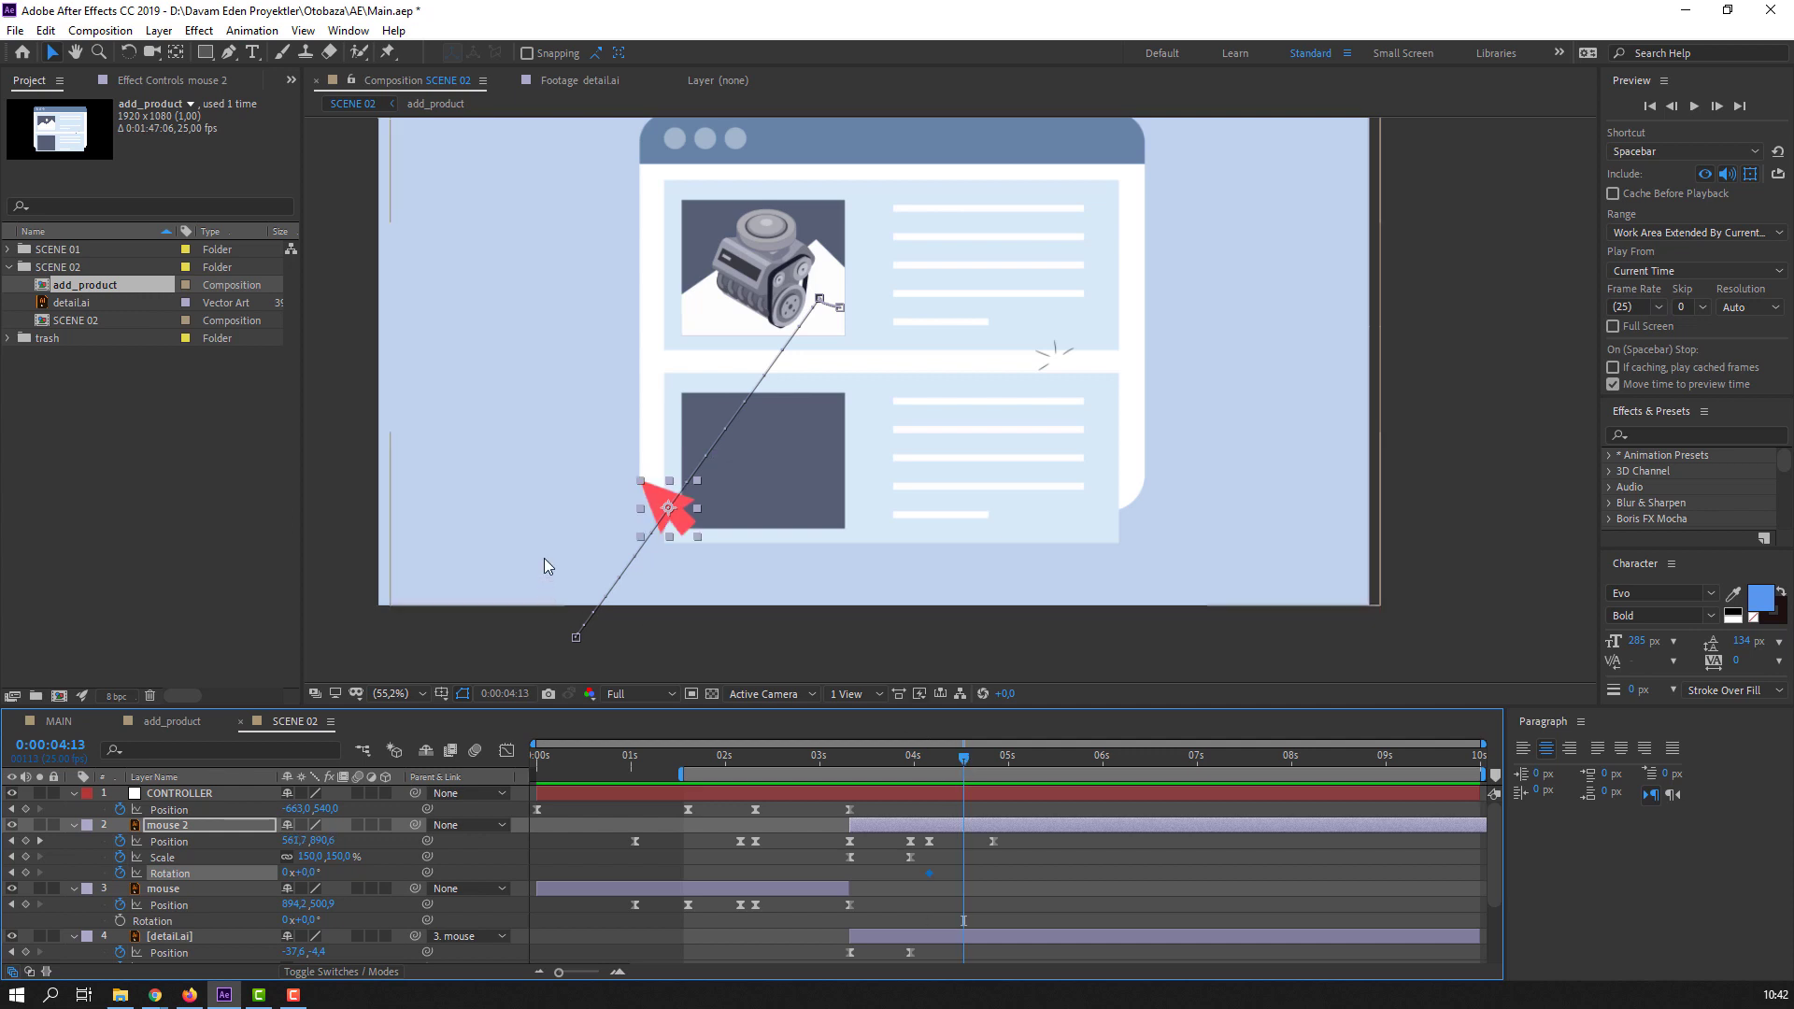
{"action": "left_click_drag", "start_coordinate": [546, 564], "coordinate": [552, 541]}
{"action": "left_click_drag", "start_coordinate": [678, 490], "coordinate": [612, 430]}
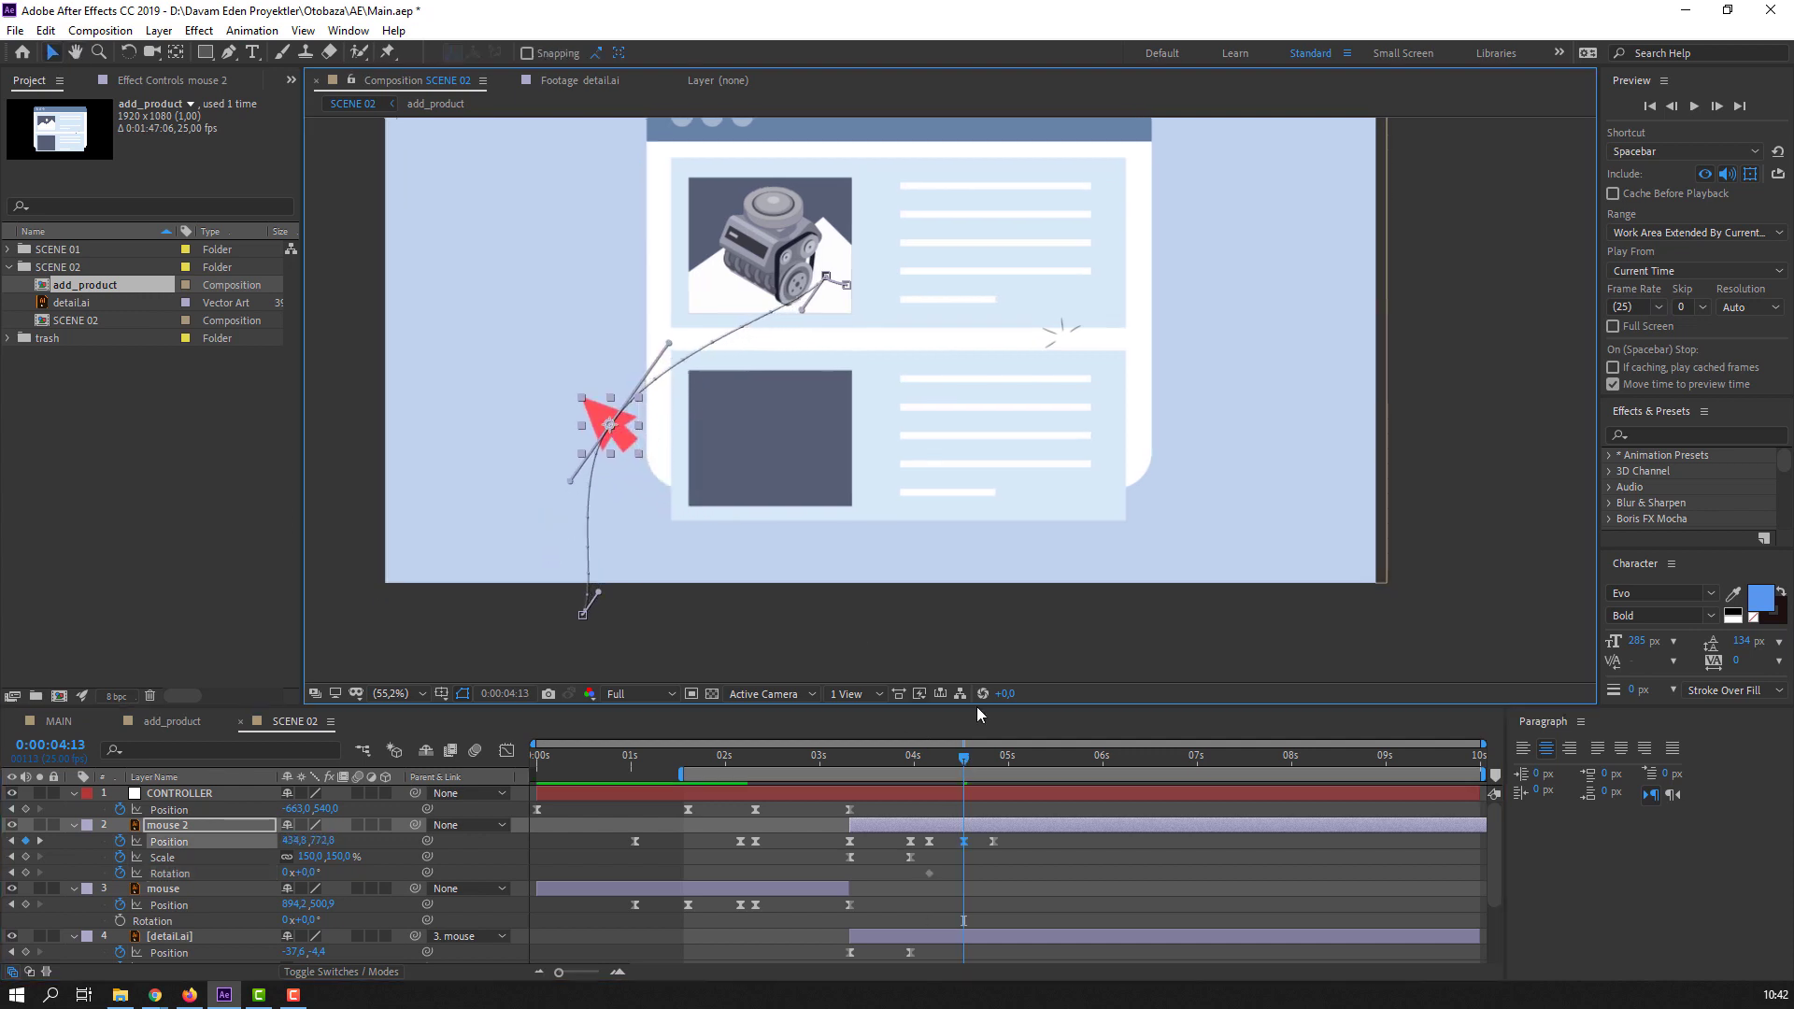
- Rotate the pointer to 85° at 04:13 and 40° at 04:21, pushing it further below the frame
{"action": "left_click", "coordinate": [1000, 882]}
{"action": "left_click_drag", "start_coordinate": [308, 876], "coordinate": [402, 874]}
{"action": "left_click_drag", "start_coordinate": [907, 761], "coordinate": [993, 771]}
{"action": "left_click_drag", "start_coordinate": [324, 875], "coordinate": [282, 875]}
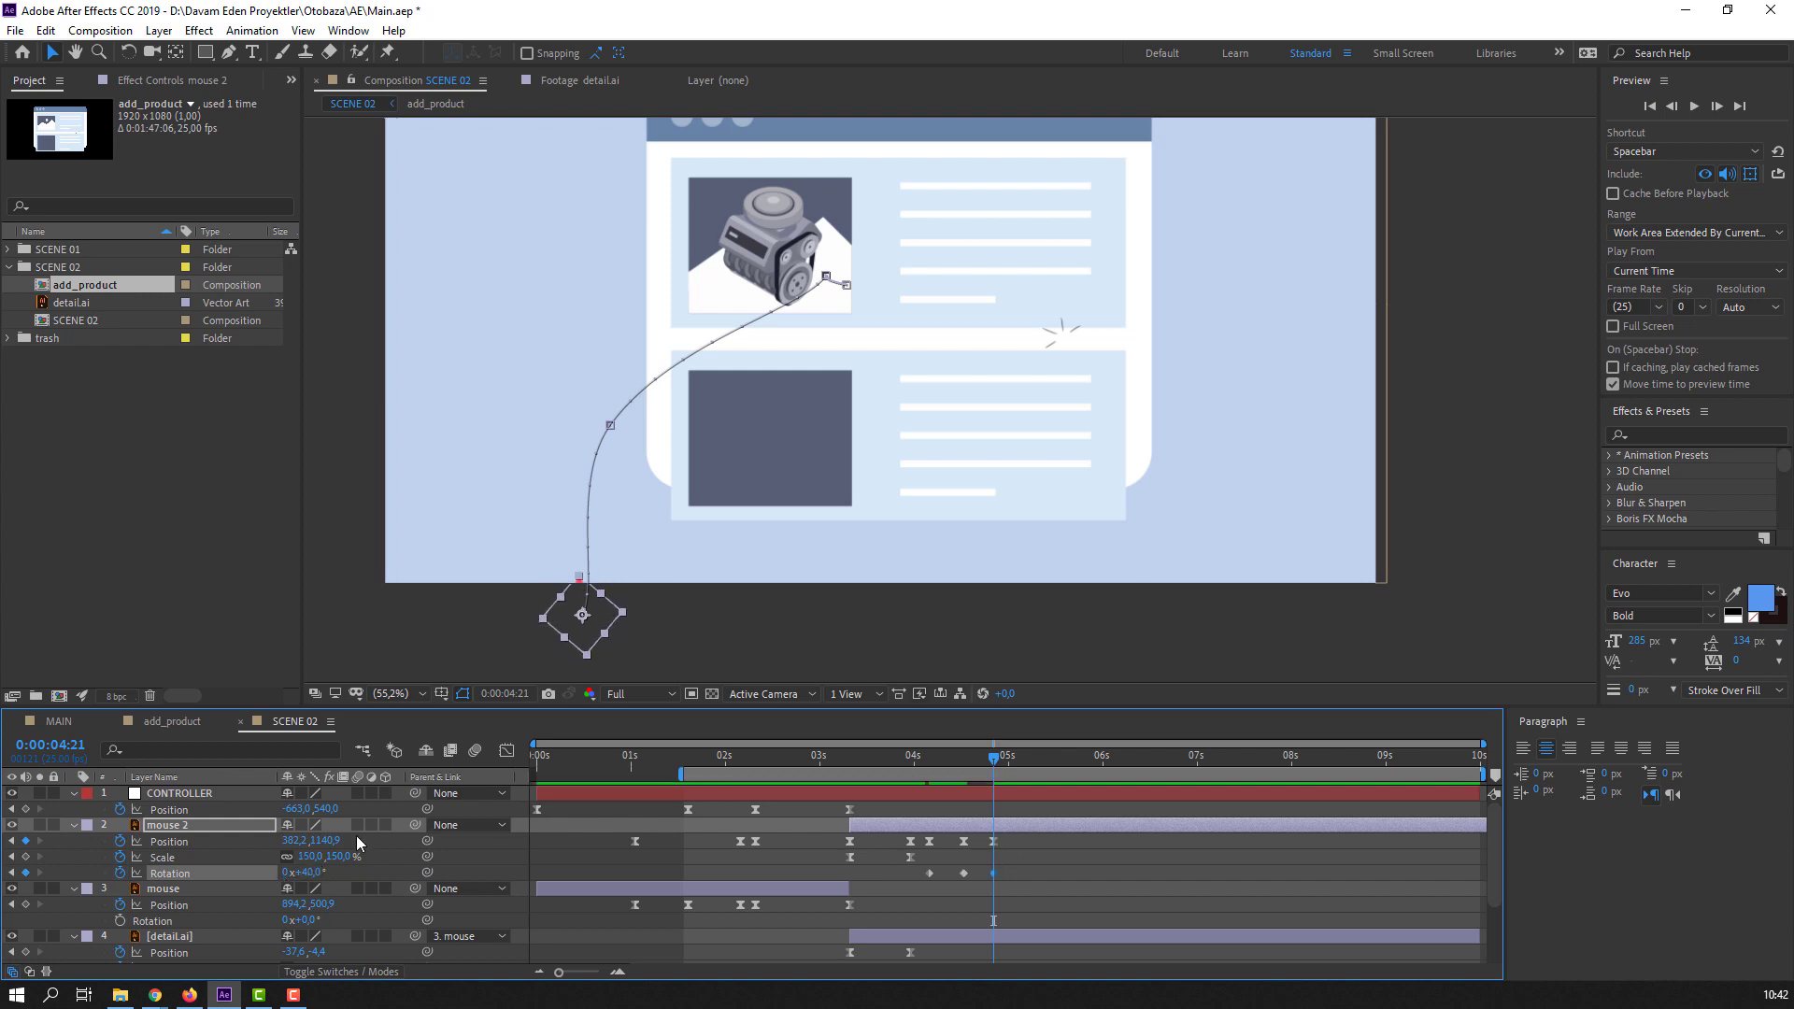
{"action": "left_click_drag", "start_coordinate": [601, 624], "coordinate": [600, 641]}
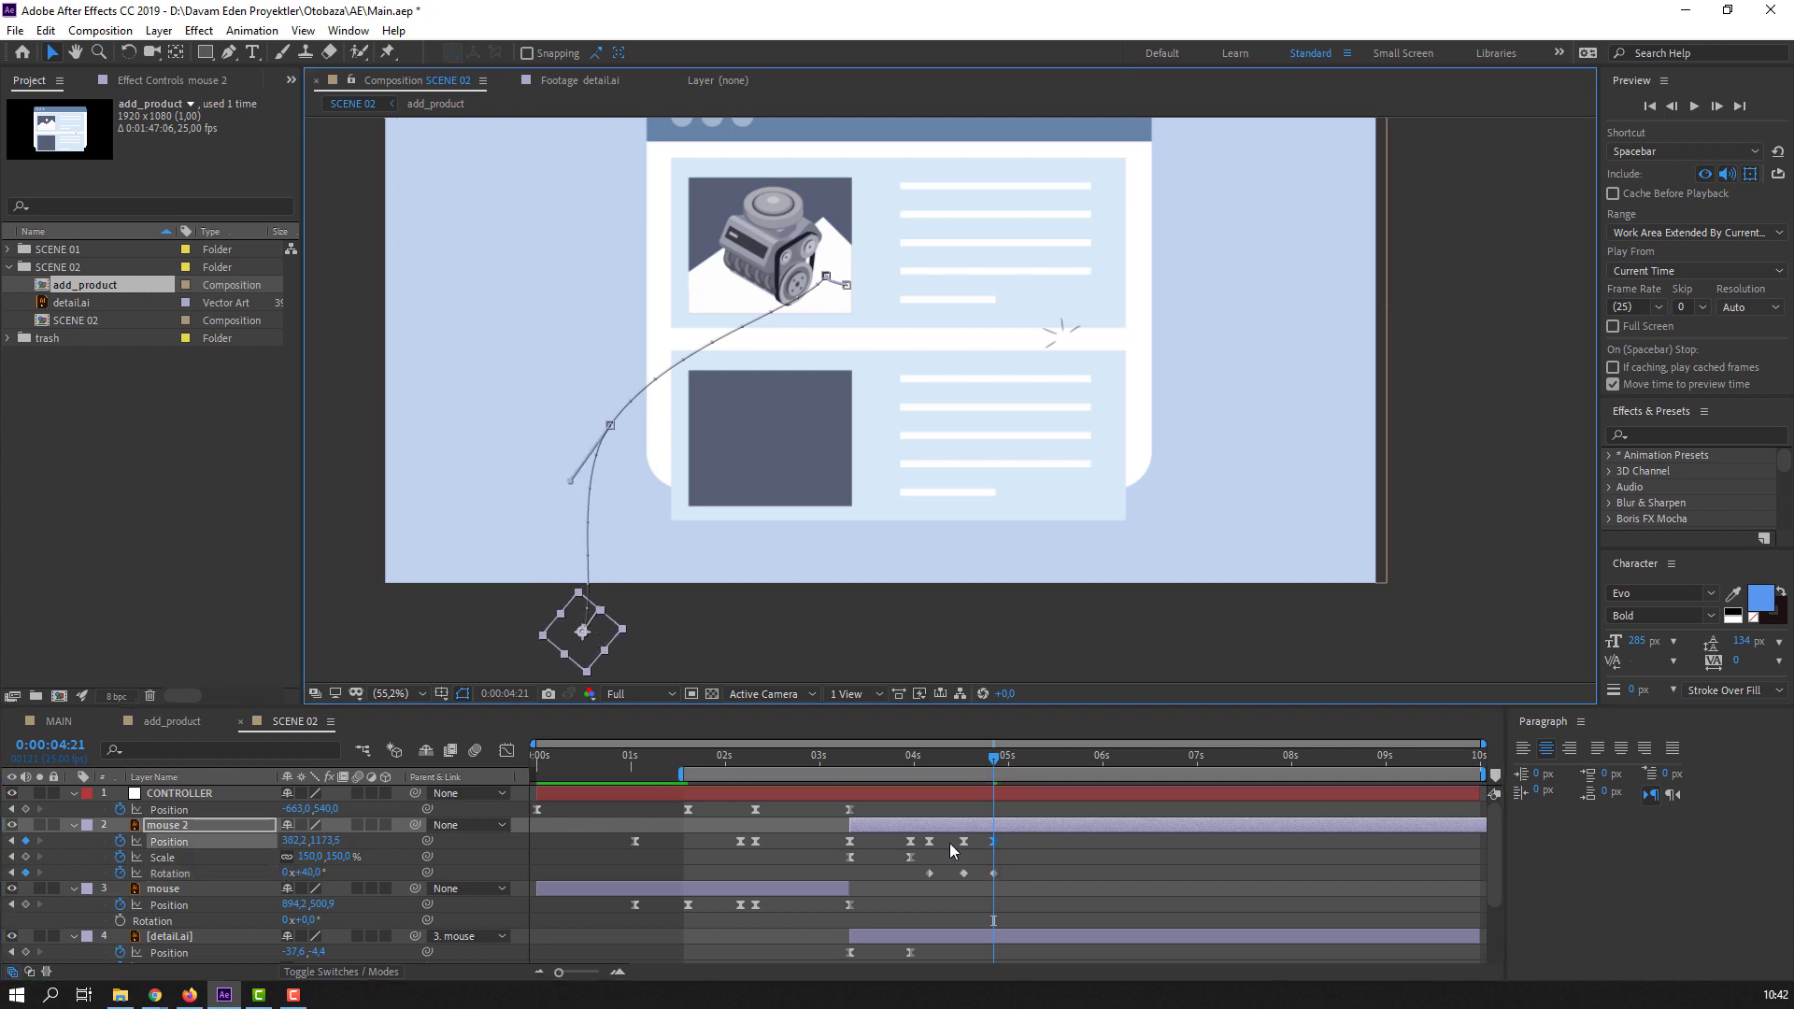
- Apply Easy Ease to the pointer's Rotation keyframes and preview the exit
{"action": "left_click_drag", "start_coordinate": [1025, 870], "coordinate": [912, 884]}
{"action": "right_click", "coordinate": [930, 875]}
{"action": "mouse_move", "coordinate": [1051, 861]}
{"action": "left_click", "coordinate": [1194, 738]}
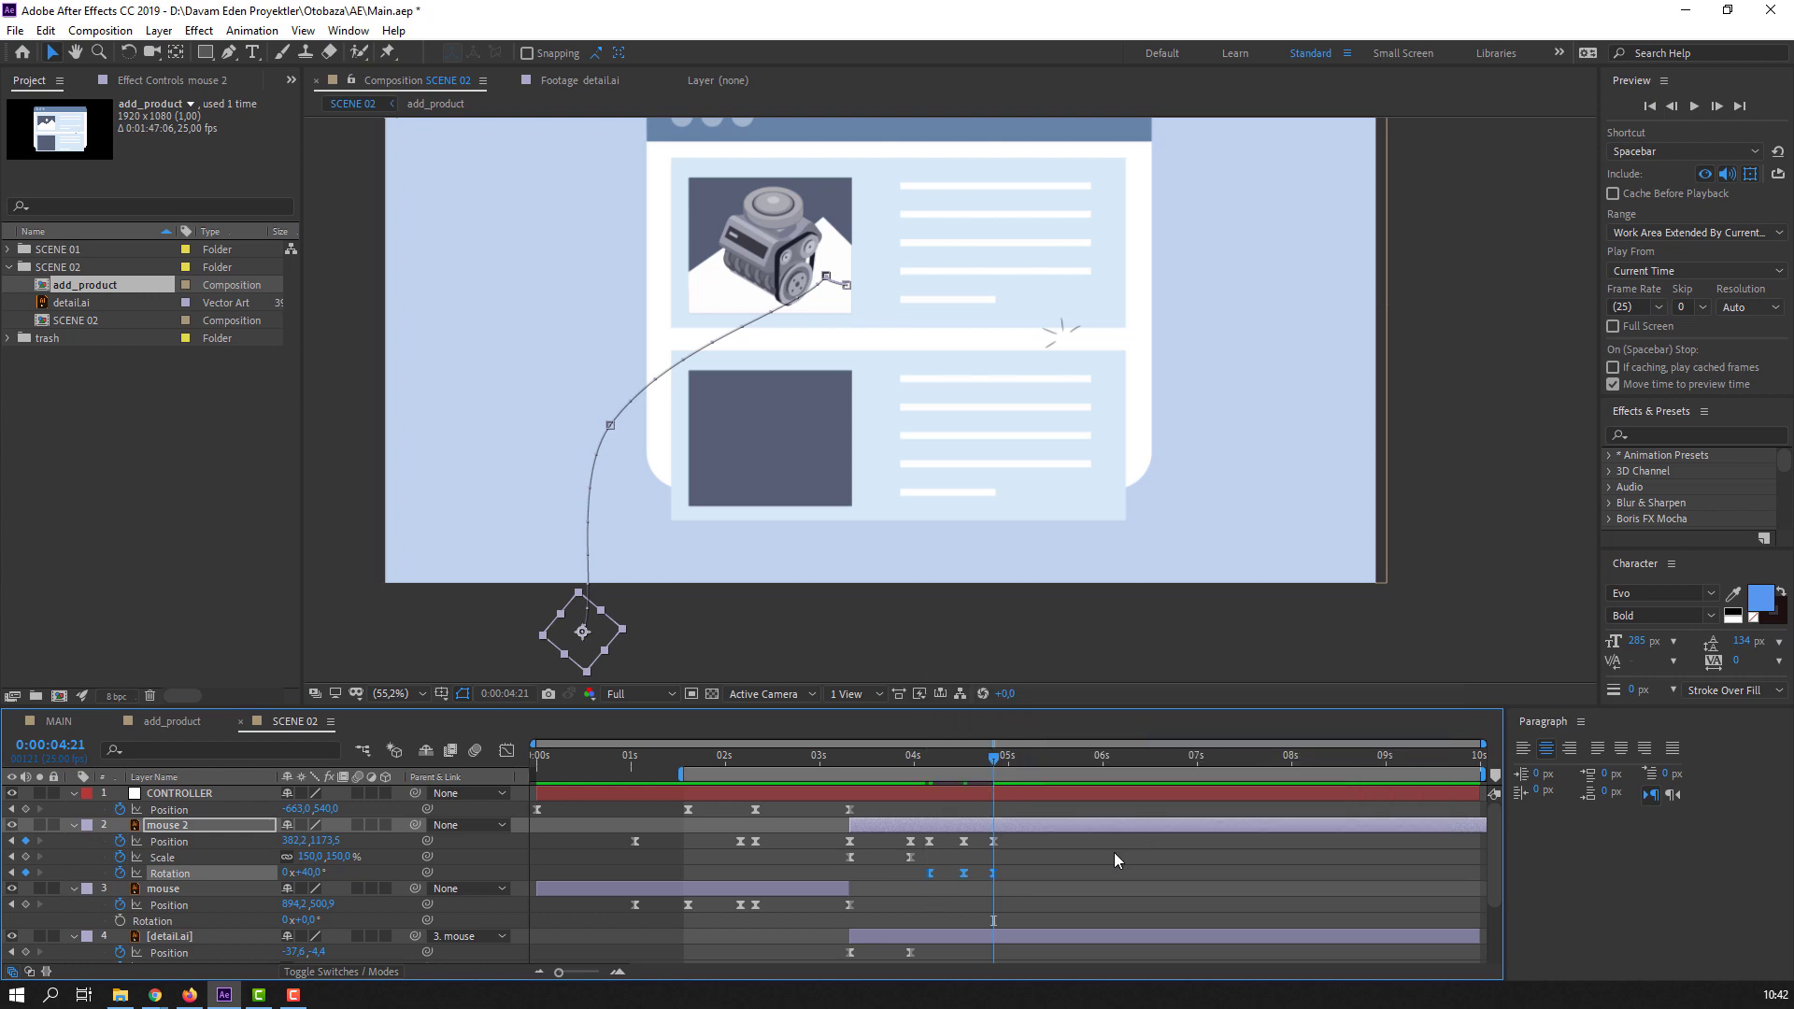
{"action": "left_click", "coordinate": [1092, 856]}
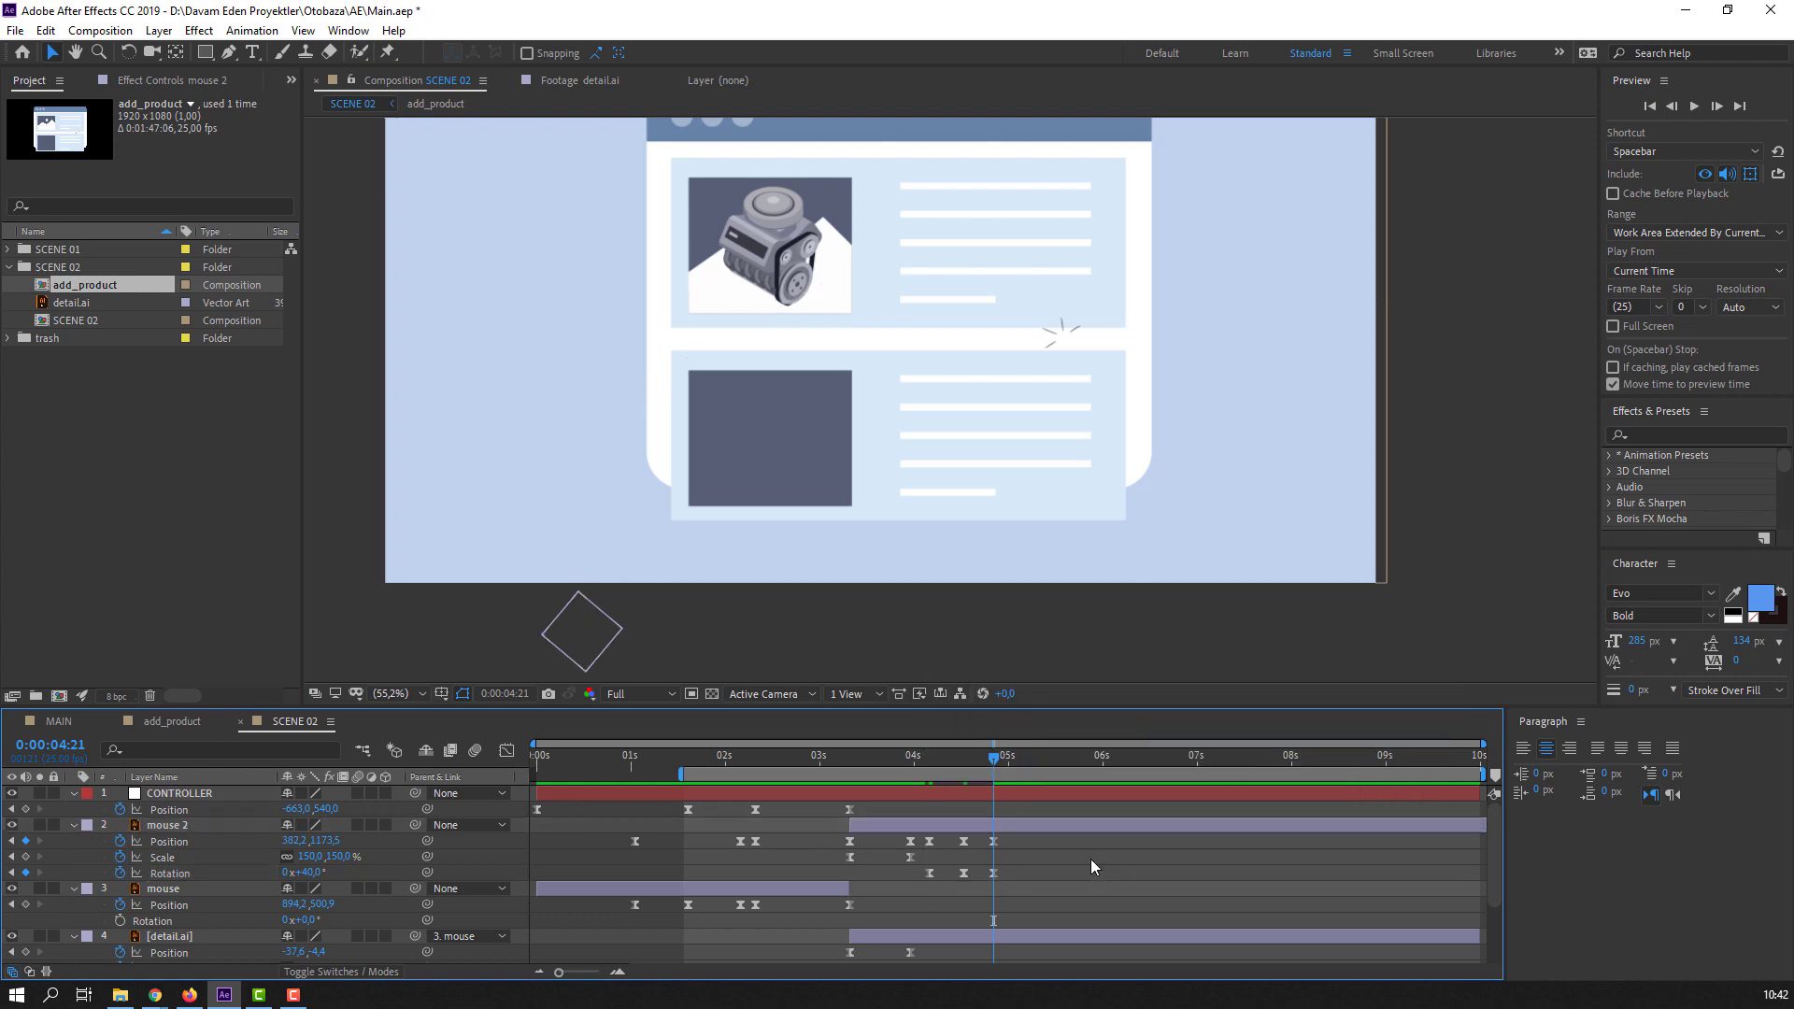
{"action": "key", "text": "space"}
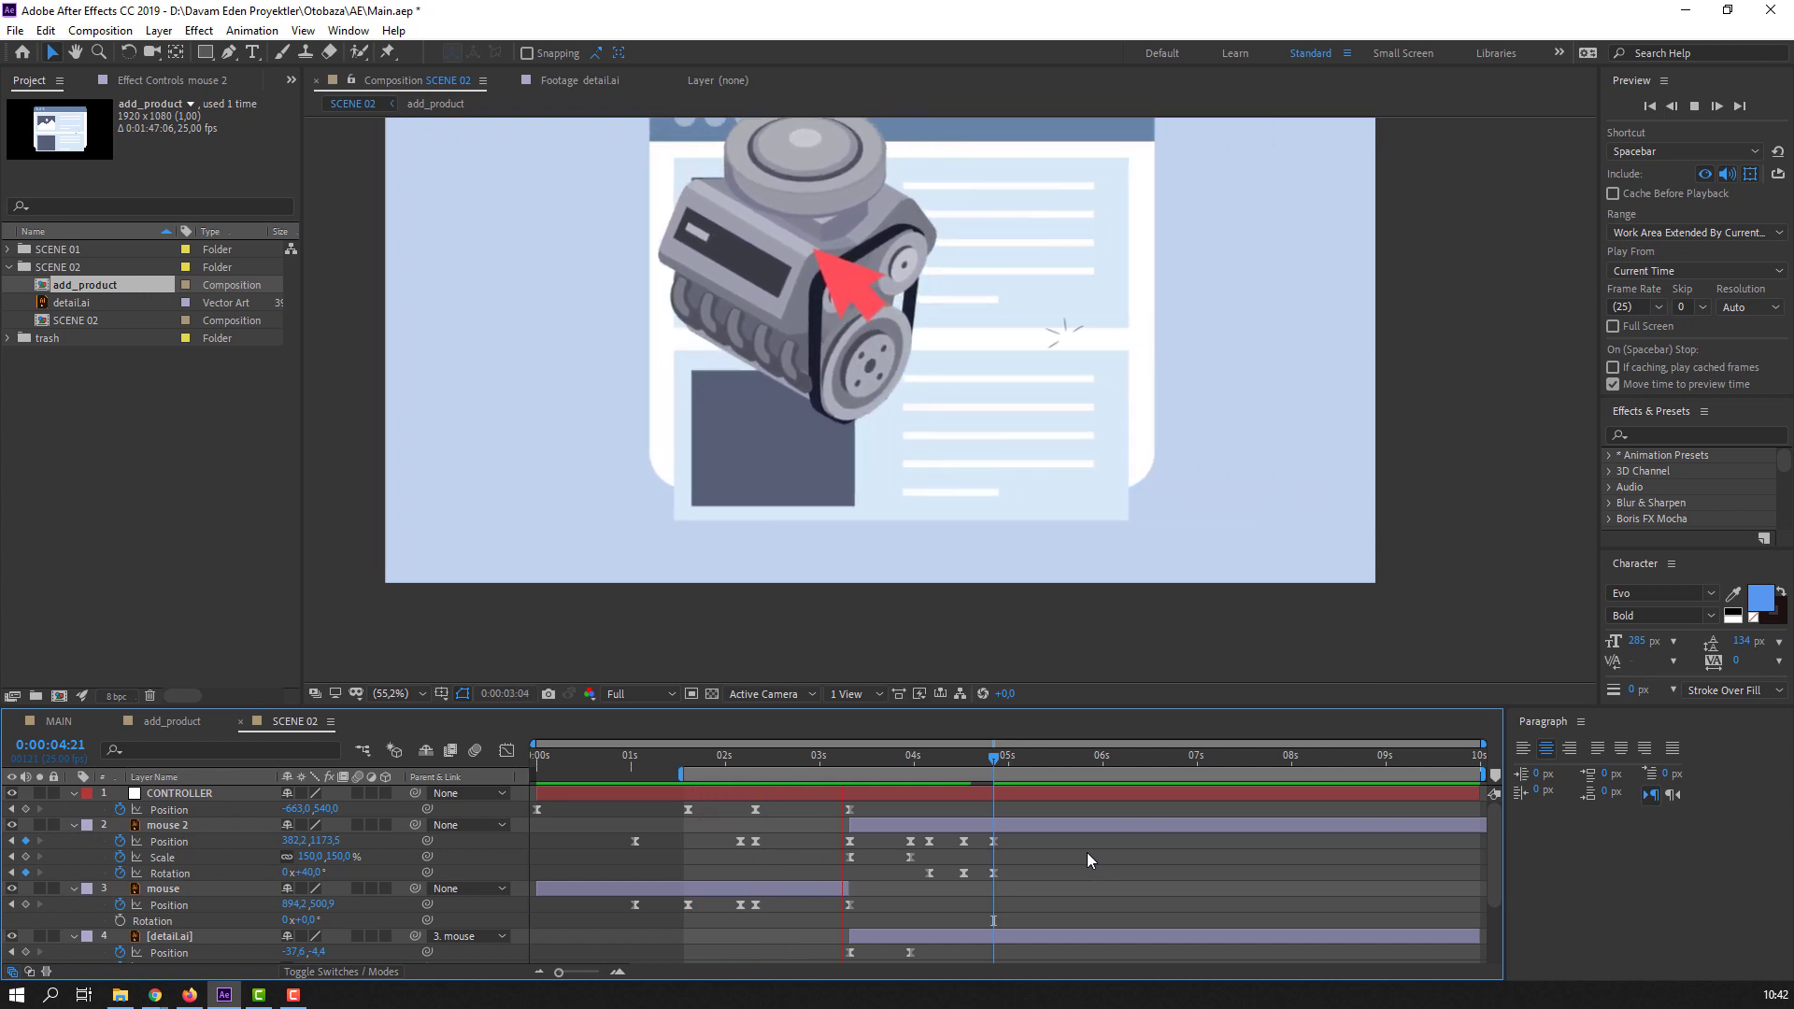
{"action": "key", "text": "space"}
- In the Graph Editor, widen the easing handle on the rotation keyframe near 05s
{"action": "left_click_drag", "start_coordinate": [1023, 838], "coordinate": [1068, 871]}
{"action": "left_click", "coordinate": [510, 752]}
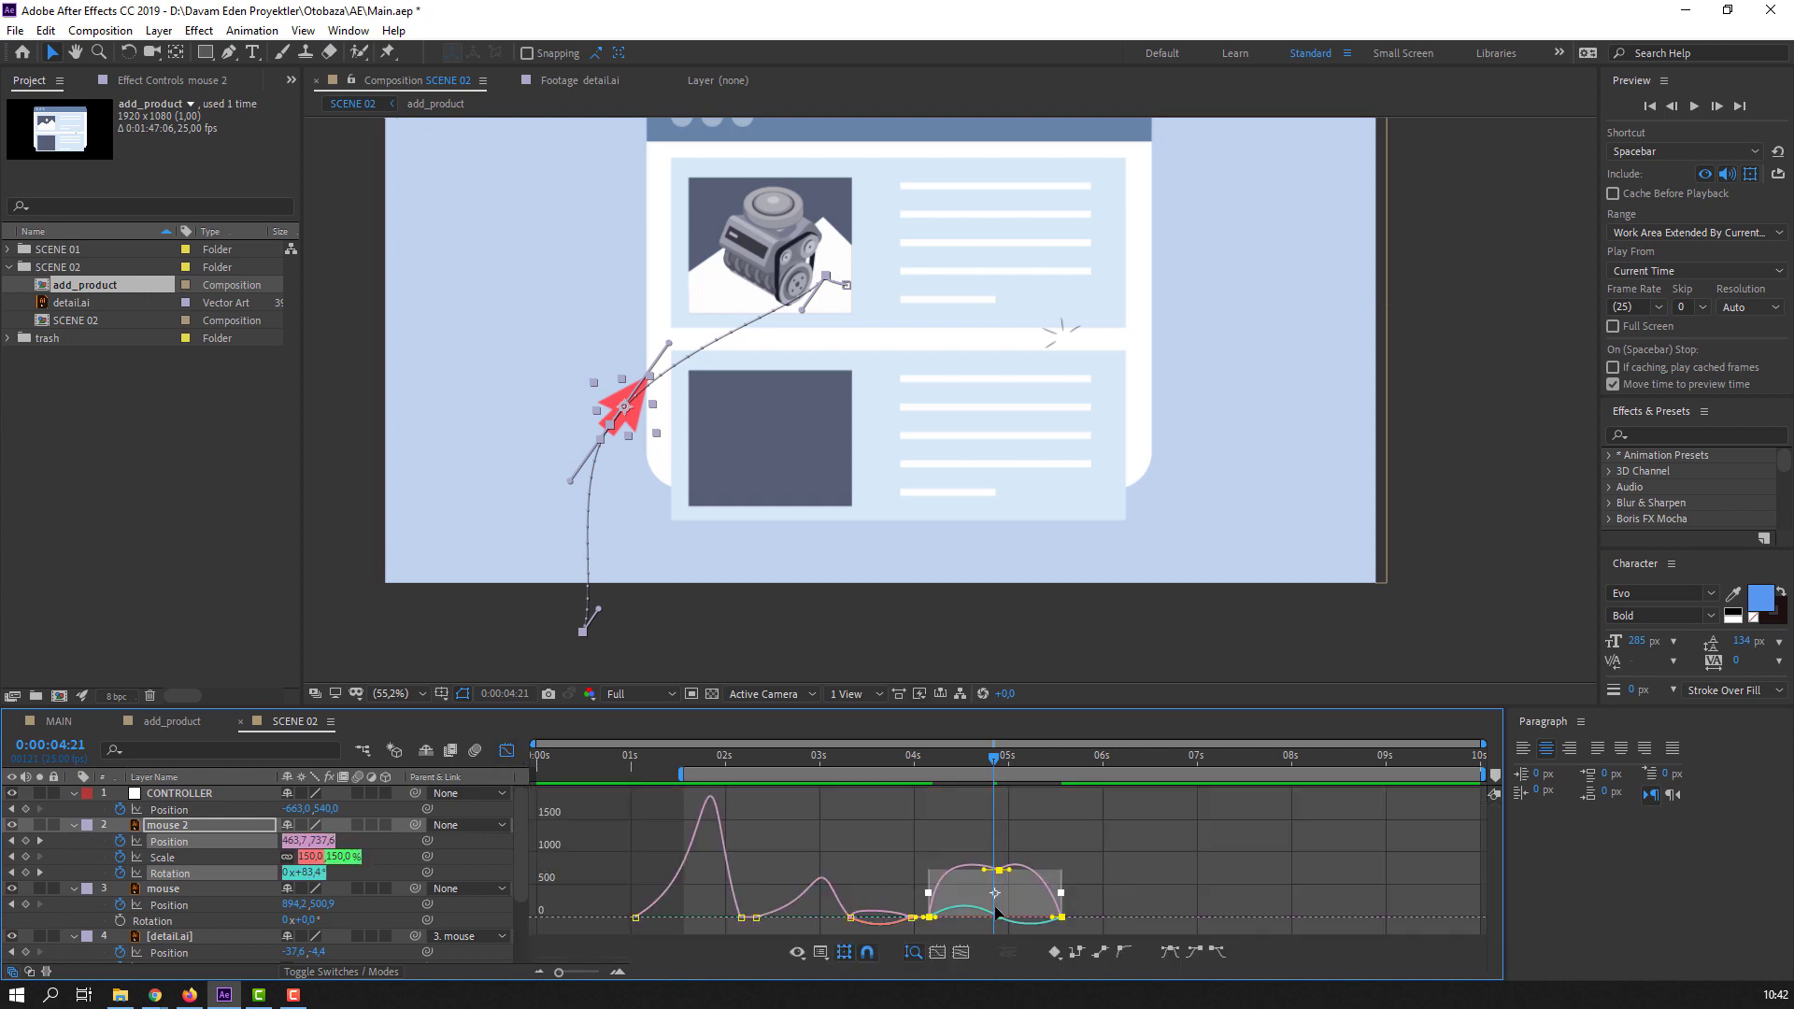
{"action": "left_click", "coordinate": [943, 851]}
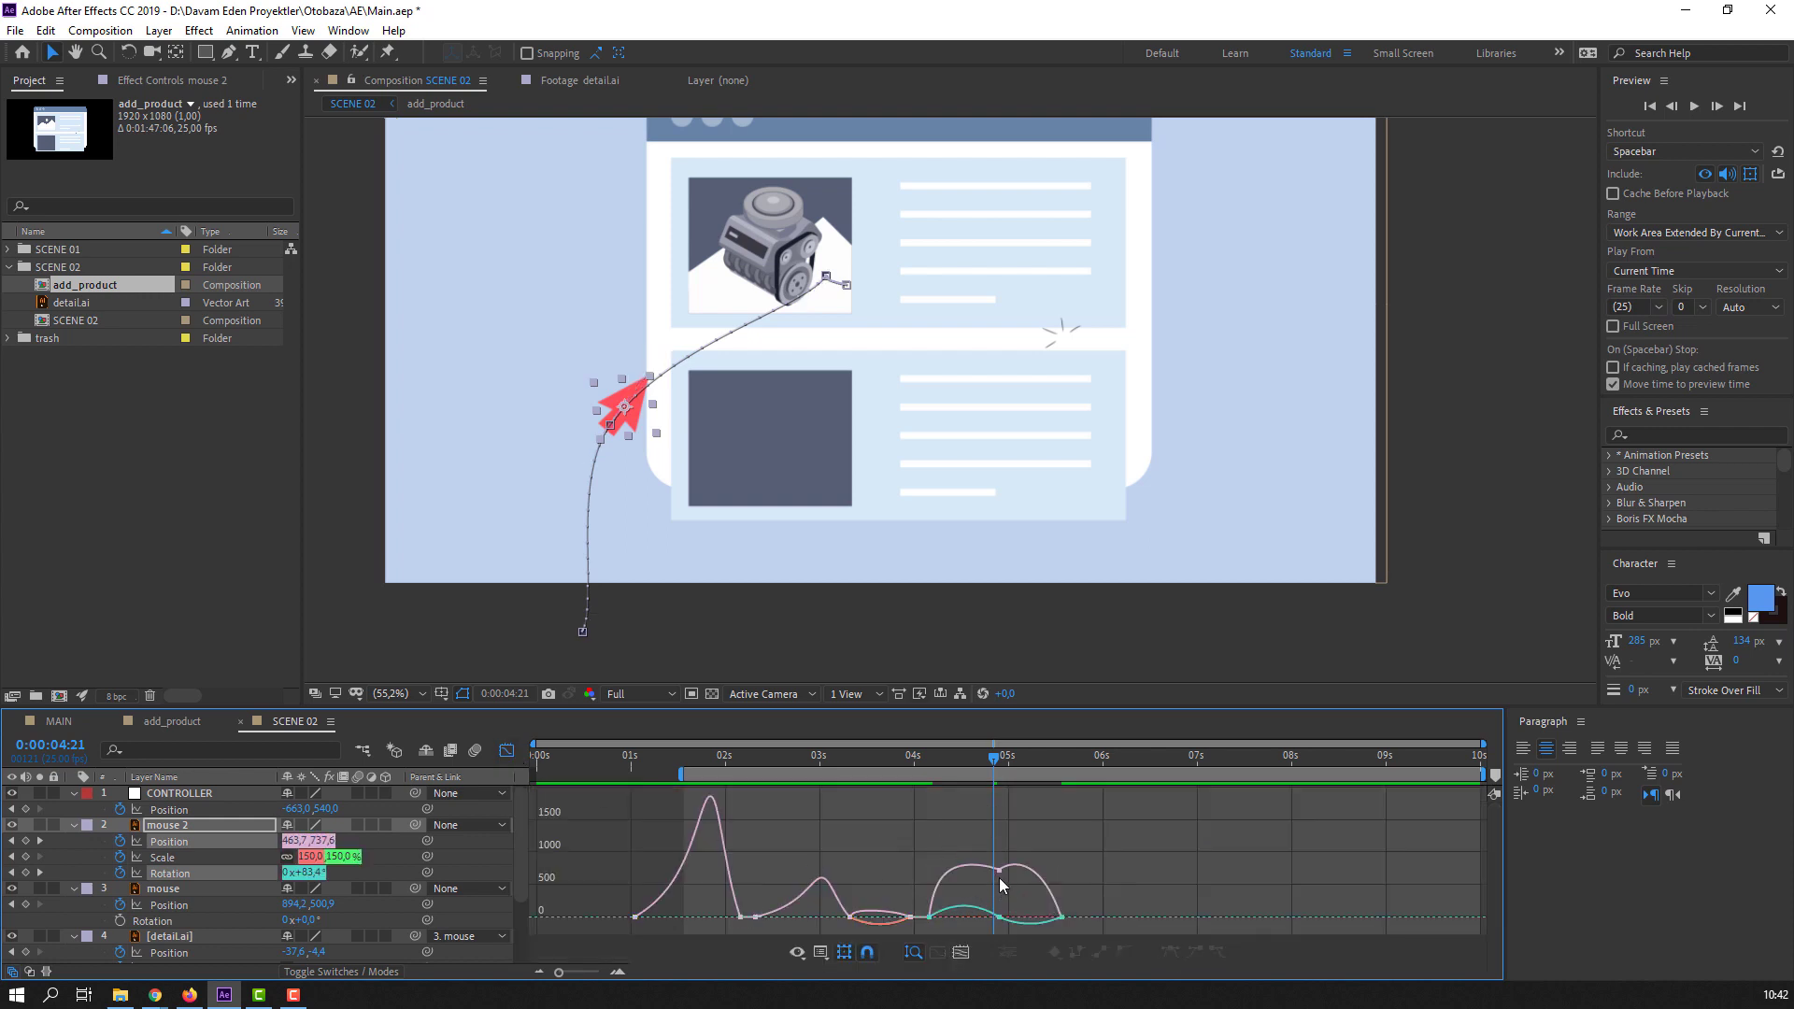
{"action": "left_click", "coordinate": [999, 919]}
{"action": "left_click_drag", "start_coordinate": [988, 917], "coordinate": [1023, 917]}
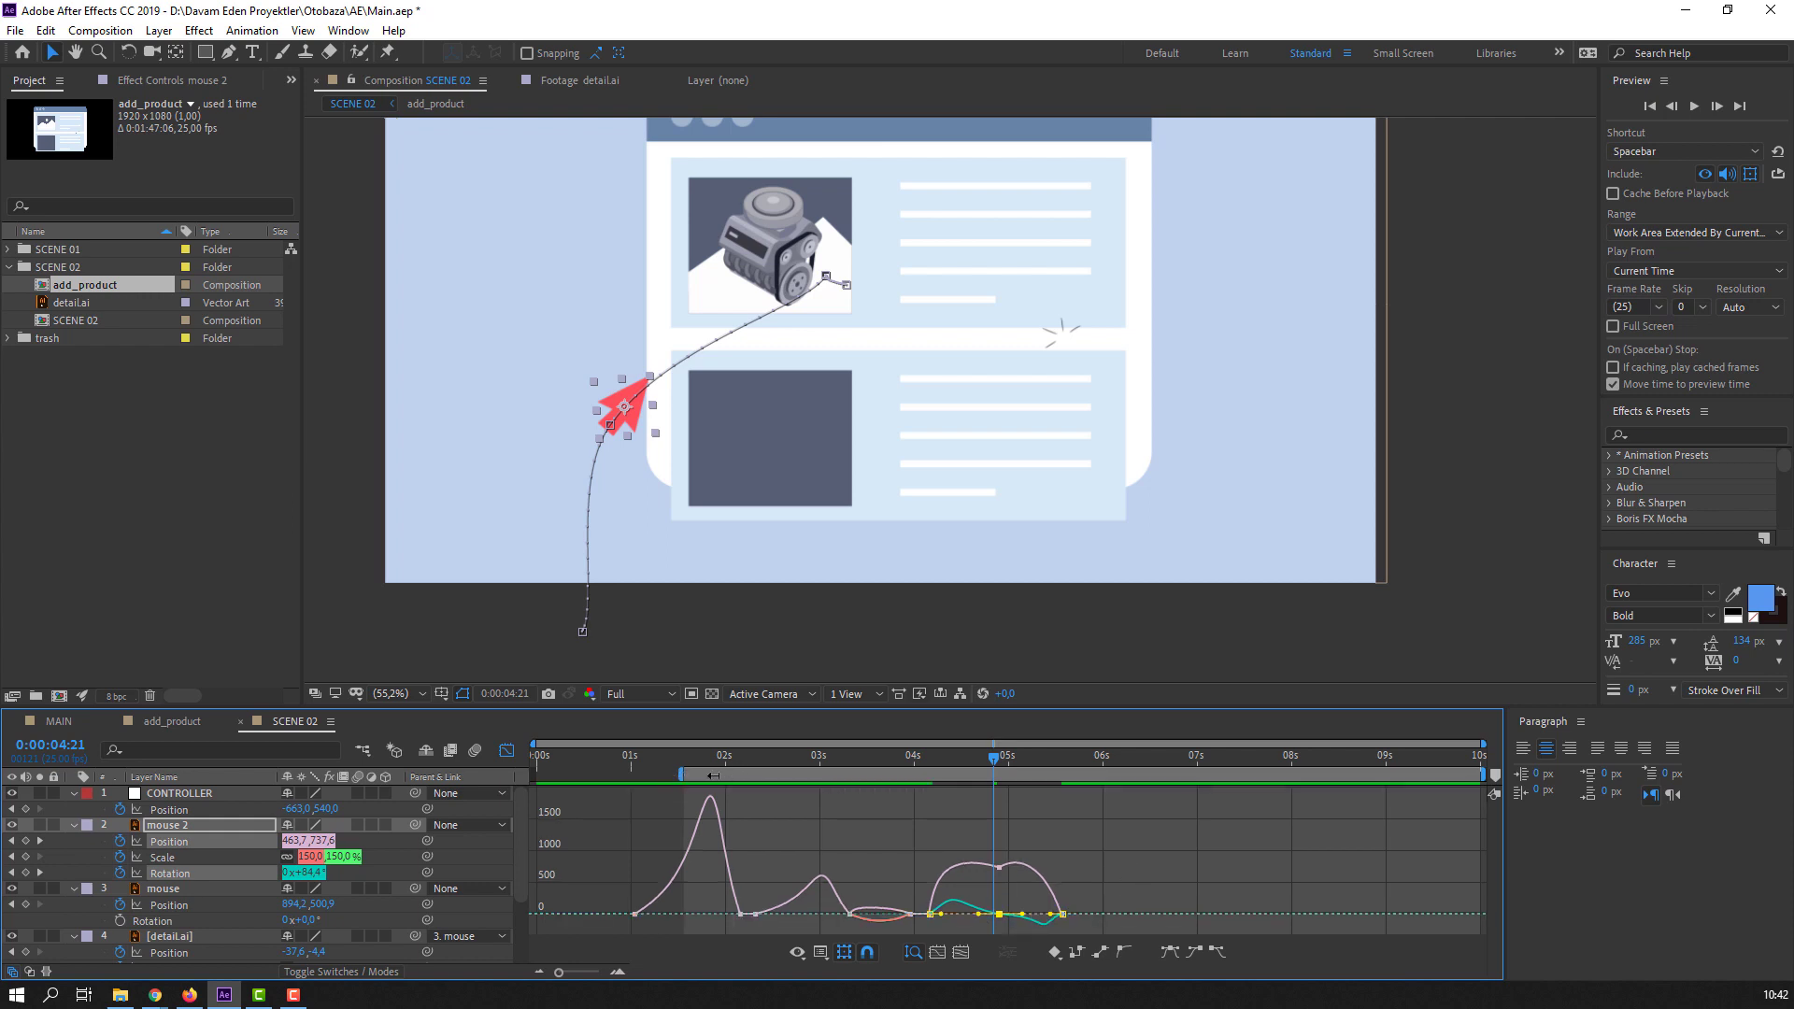
- Start the work area around 3.6 s, preview the exit, and reselect the six pointer keyframes
{"action": "left_click_drag", "start_coordinate": [697, 776], "coordinate": [877, 777]}
{"action": "key", "text": "space"}
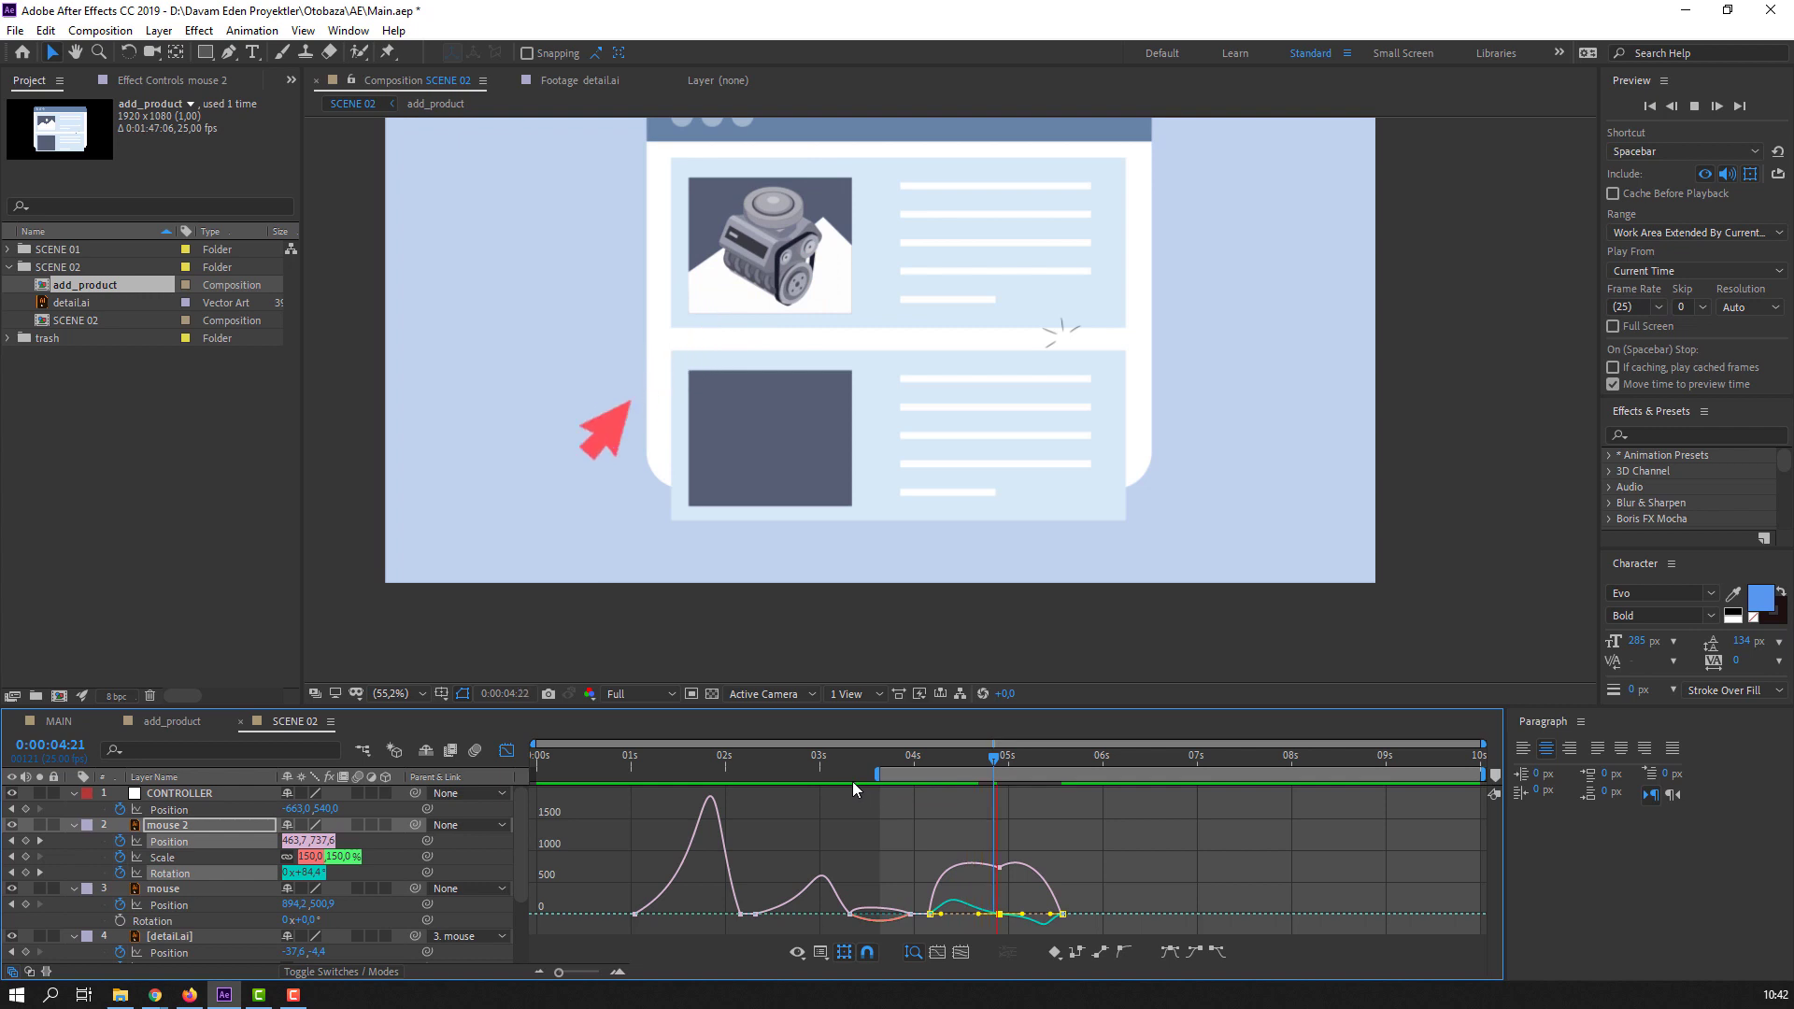
{"action": "key", "text": "space"}
{"action": "key", "text": "space"}
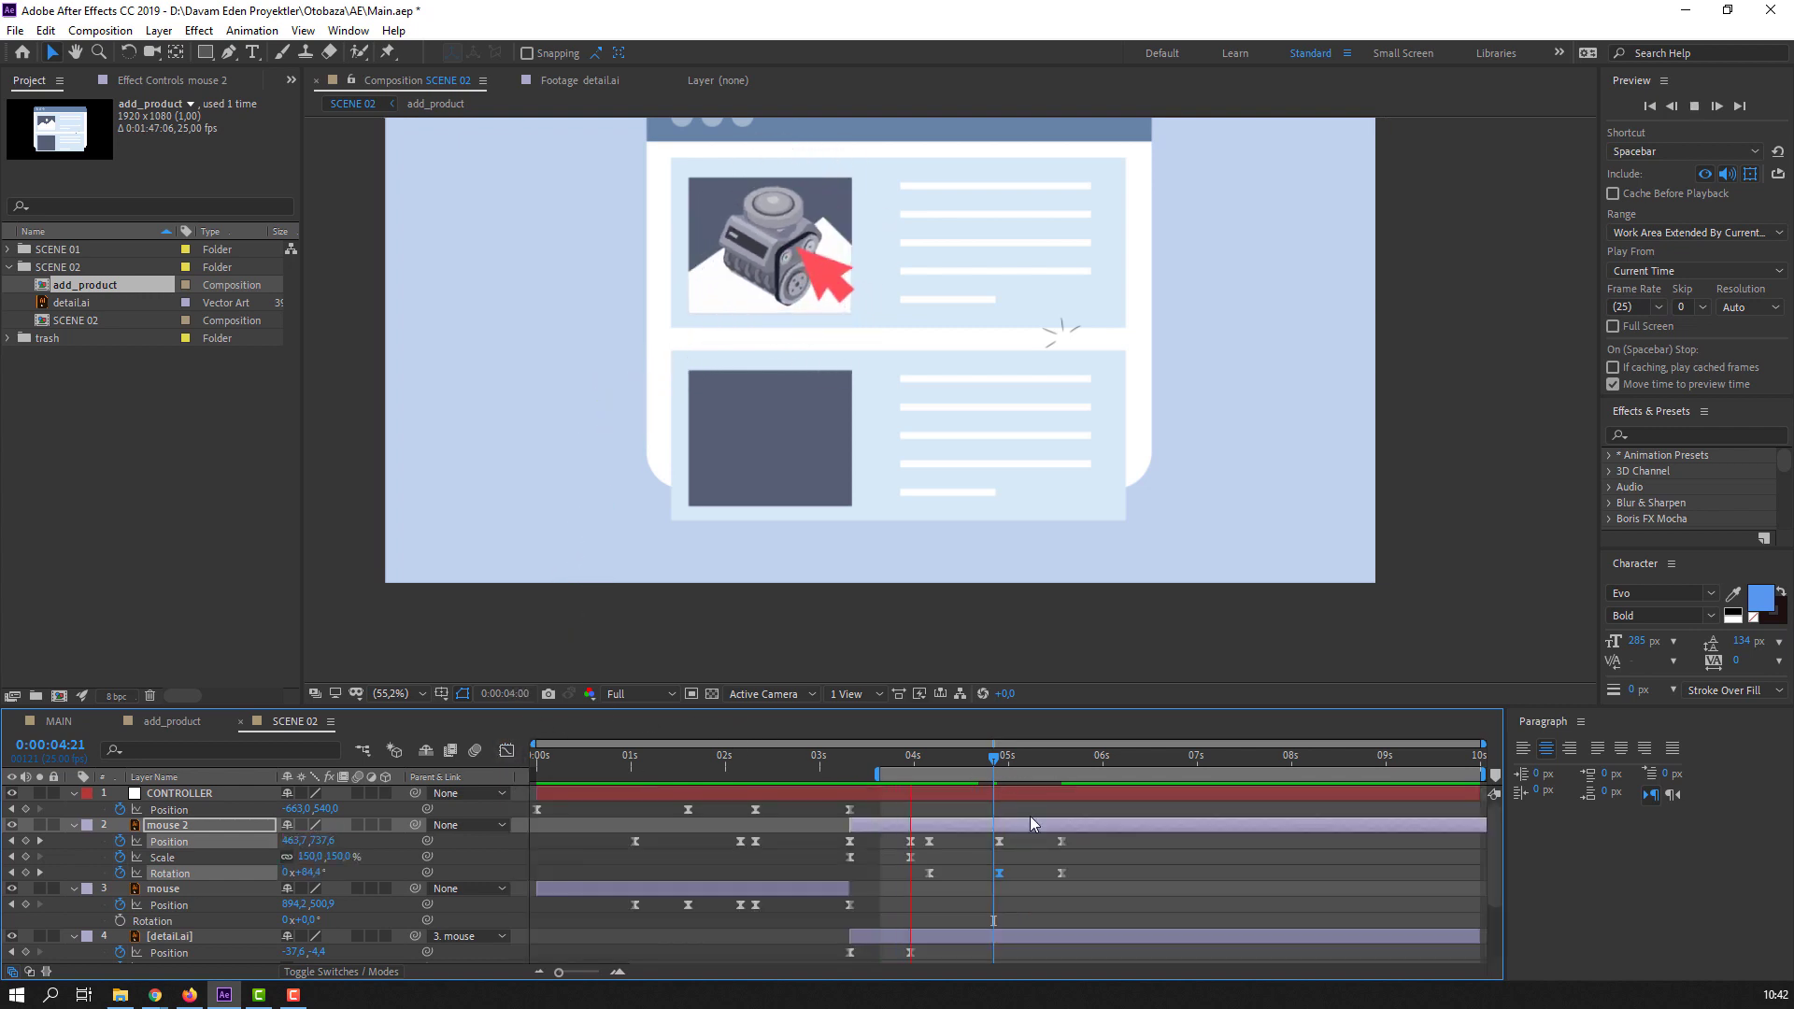
{"action": "left_click_drag", "start_coordinate": [1082, 834], "coordinate": [919, 879]}
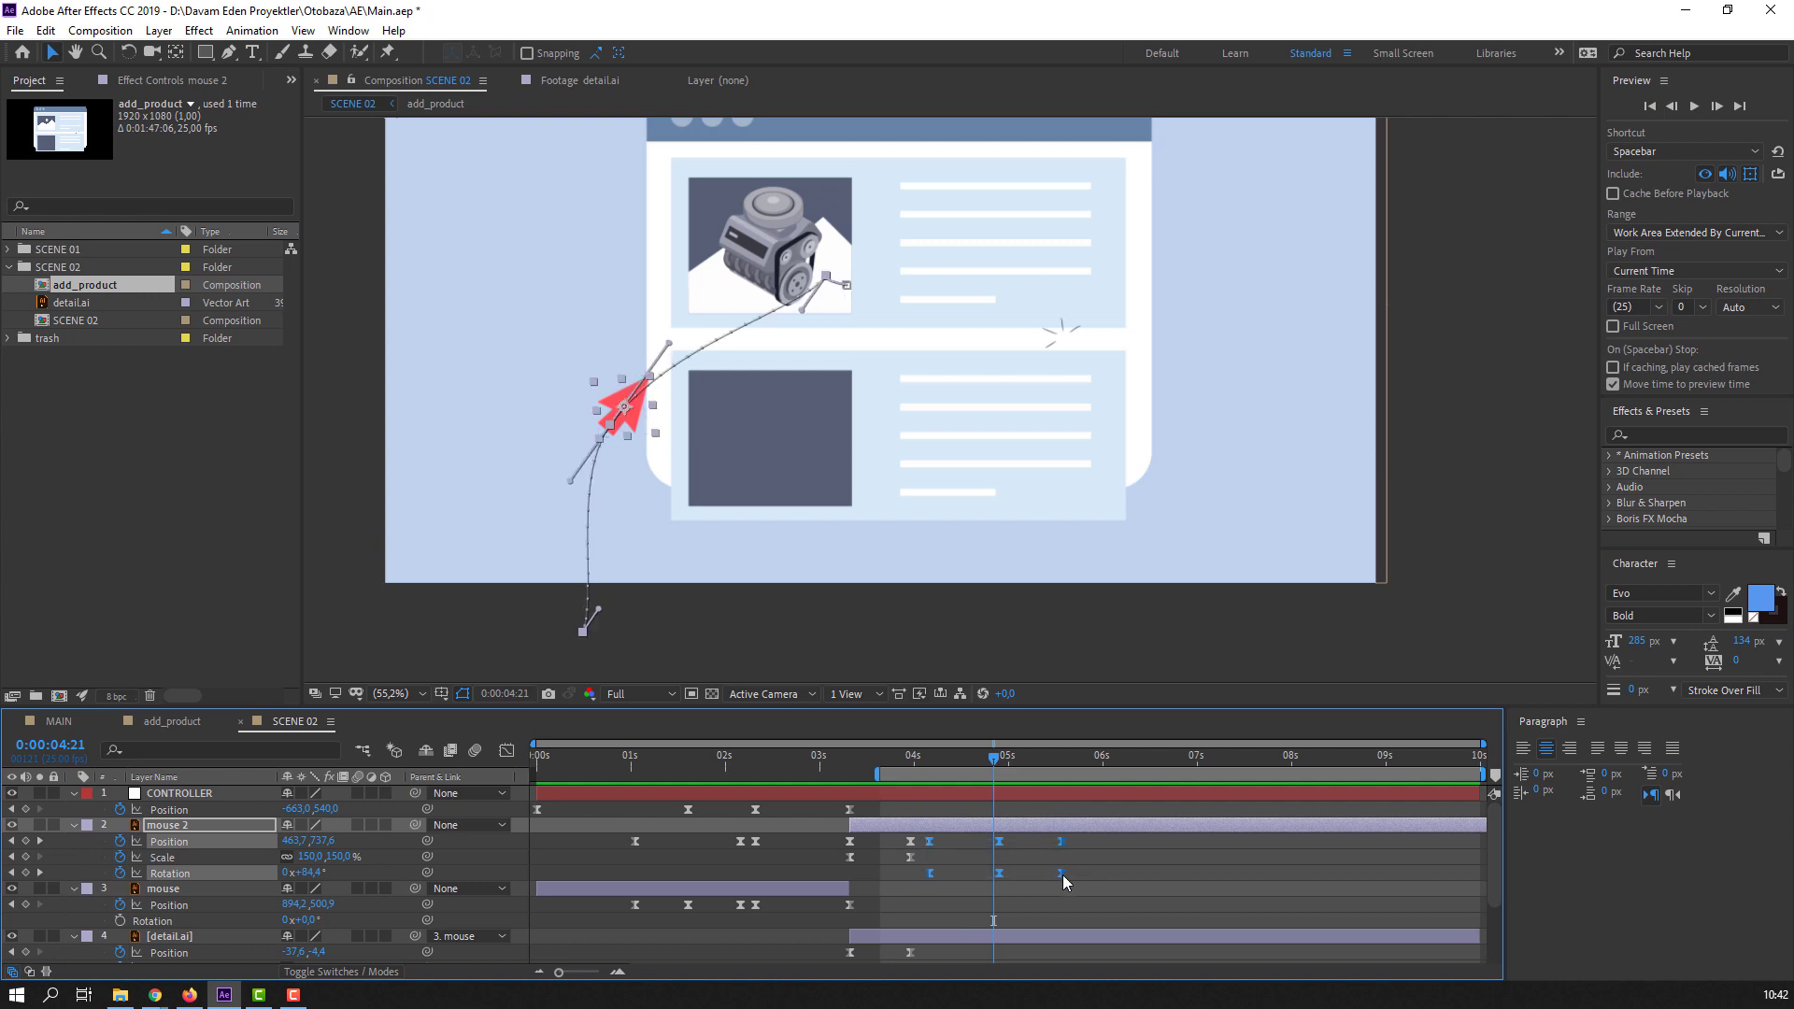
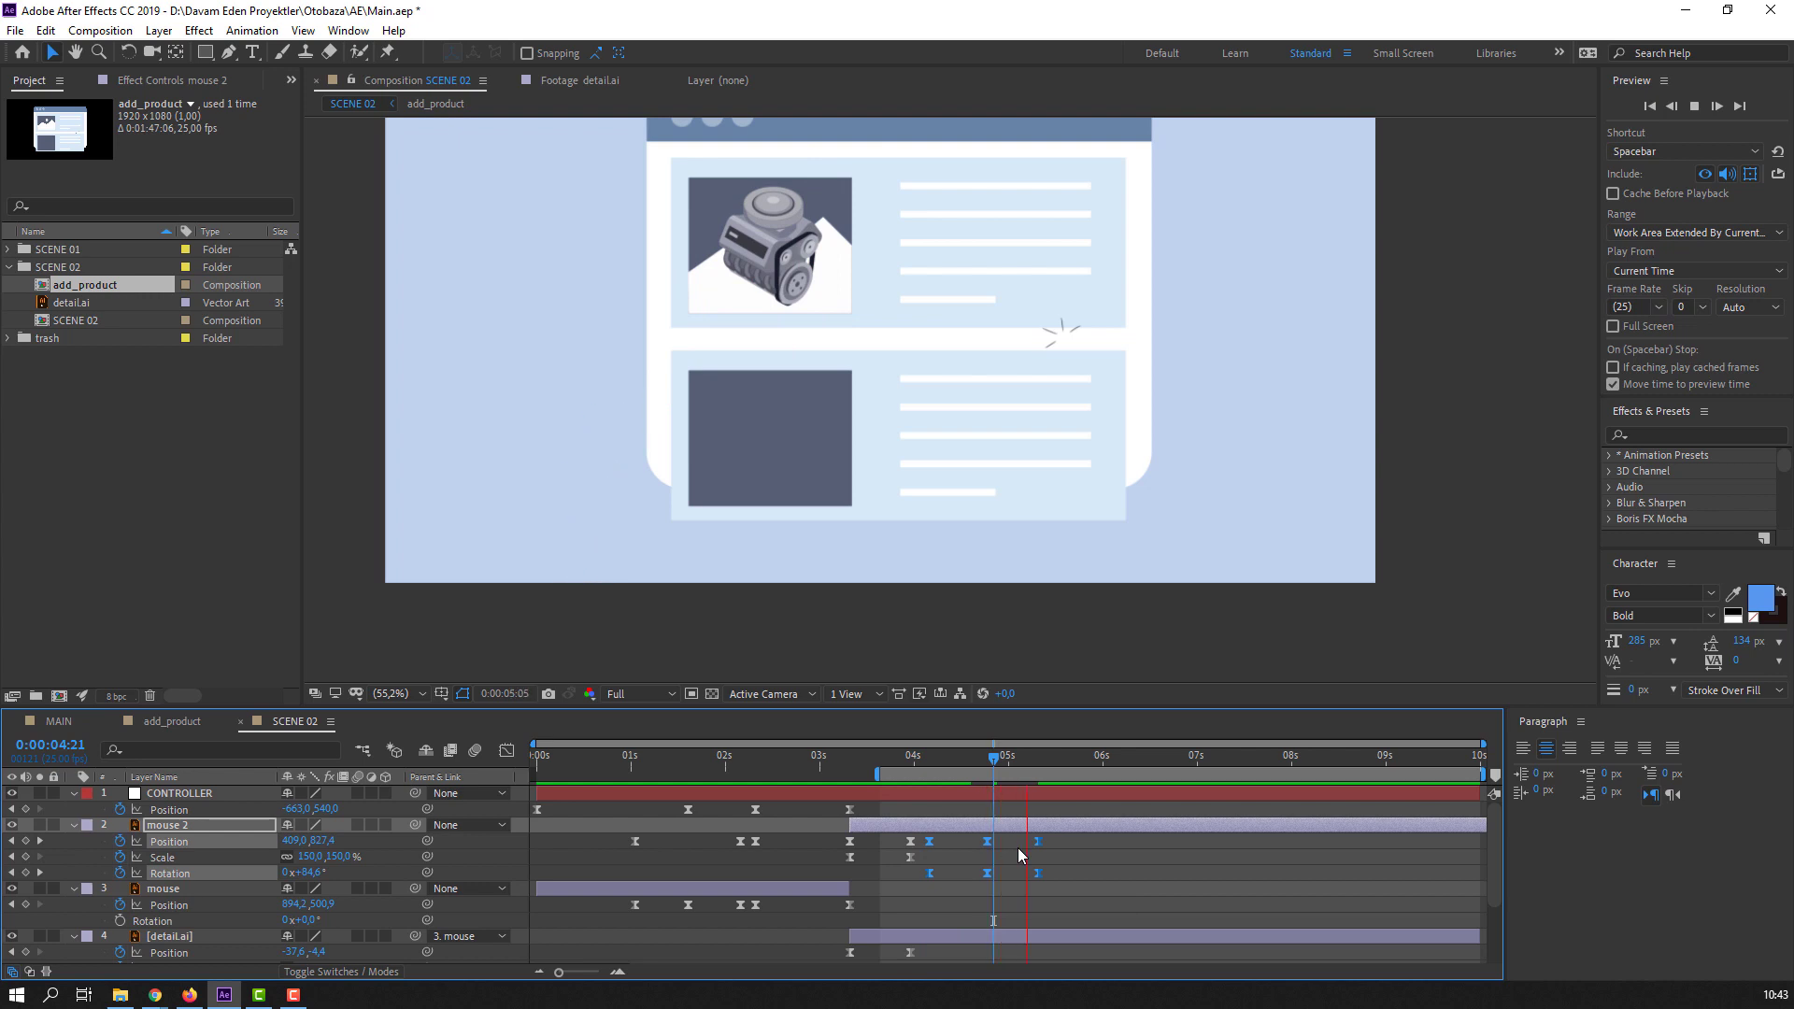
- Start the SCENE 02 work area near 0.66 s and scrub to the engine's arrival around 1:16
{"action": "scroll", "coordinate": [630, 581], "scroll_direction": "down", "scroll_amount": 1}
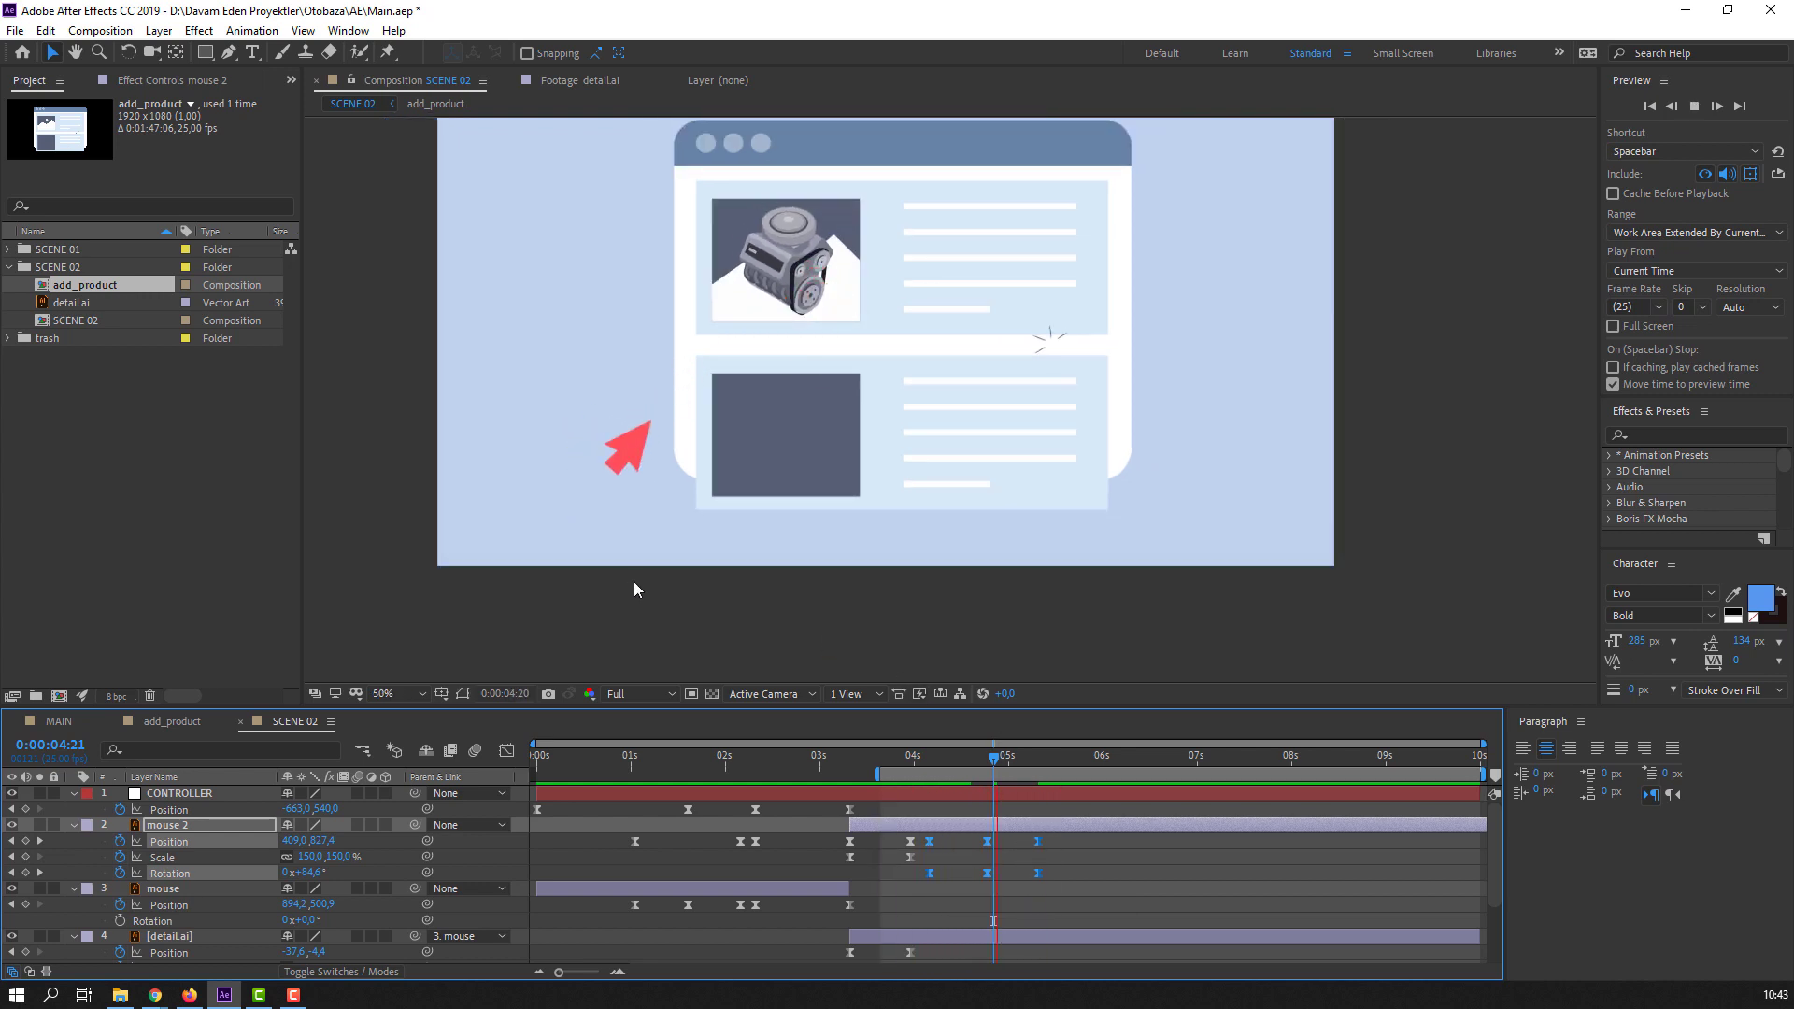
{"action": "left_click_drag", "start_coordinate": [878, 773], "coordinate": [613, 783]}
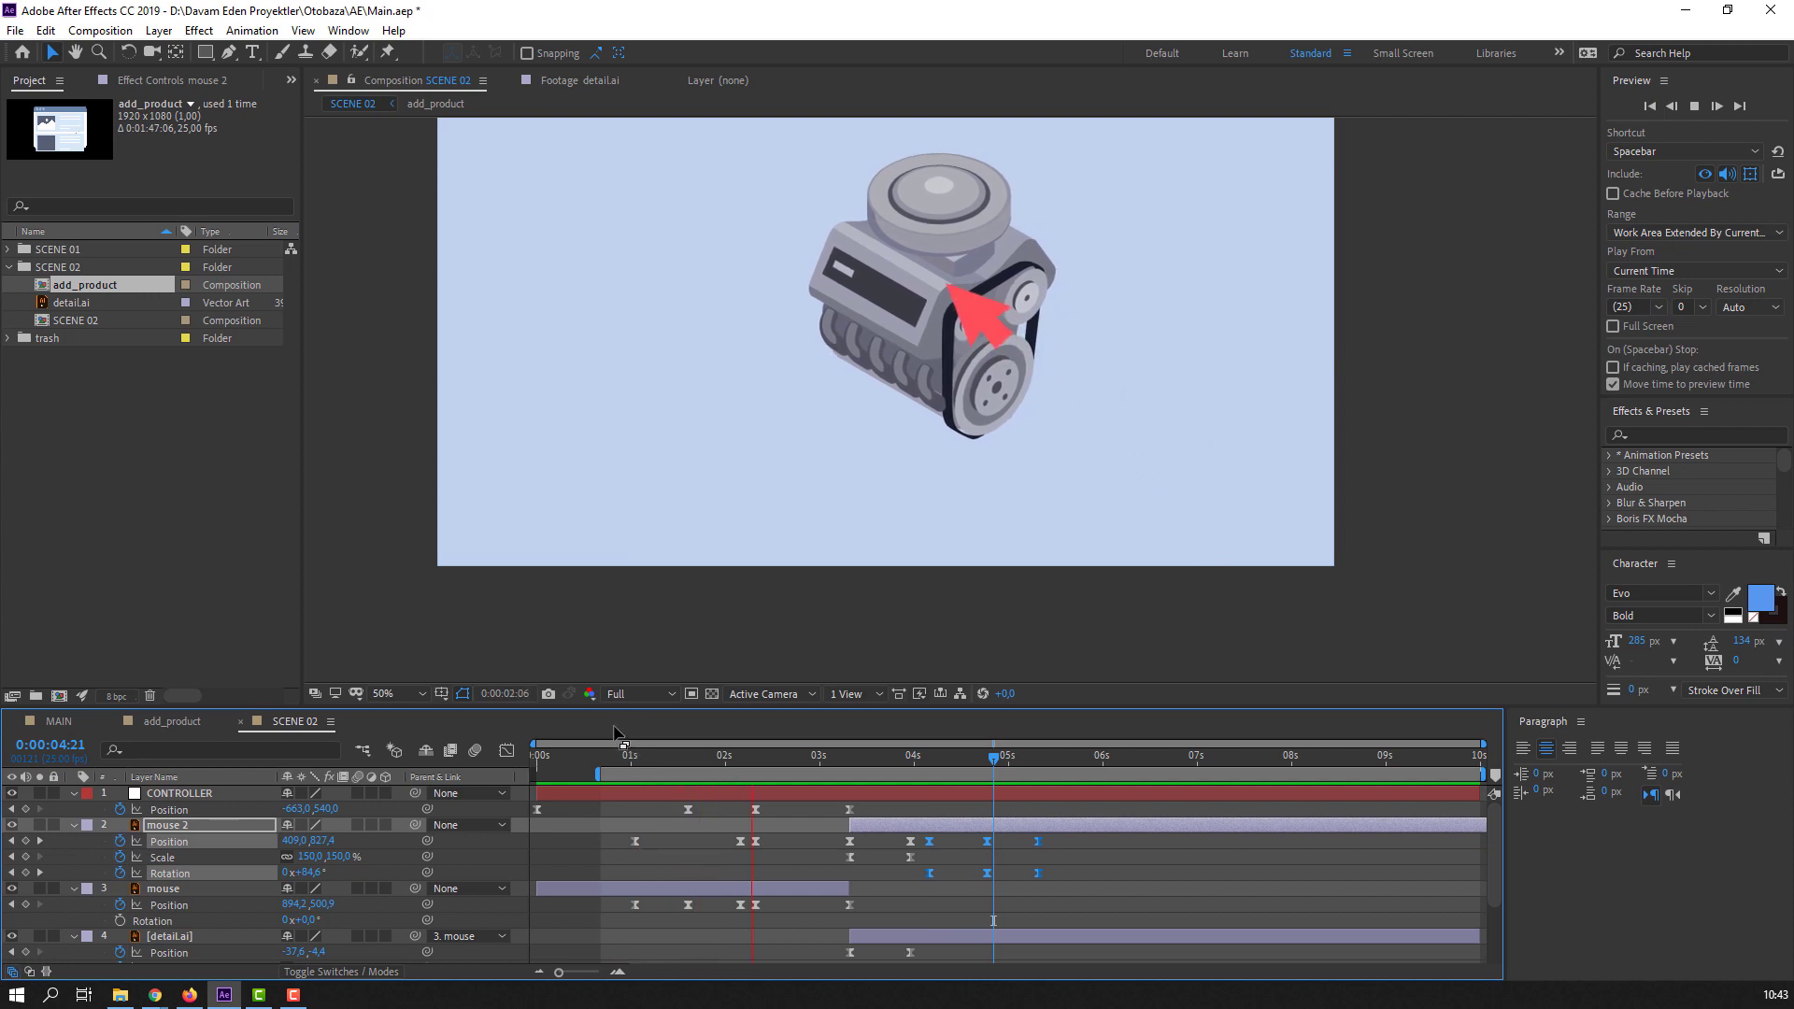
{"action": "mouse_move", "coordinate": [669, 752]}
{"action": "left_mouse_down"}
{"action": "mouse_move", "coordinate": [620, 756]}
{"action": "mouse_move", "coordinate": [691, 755]}
{"action": "left_mouse_up"}
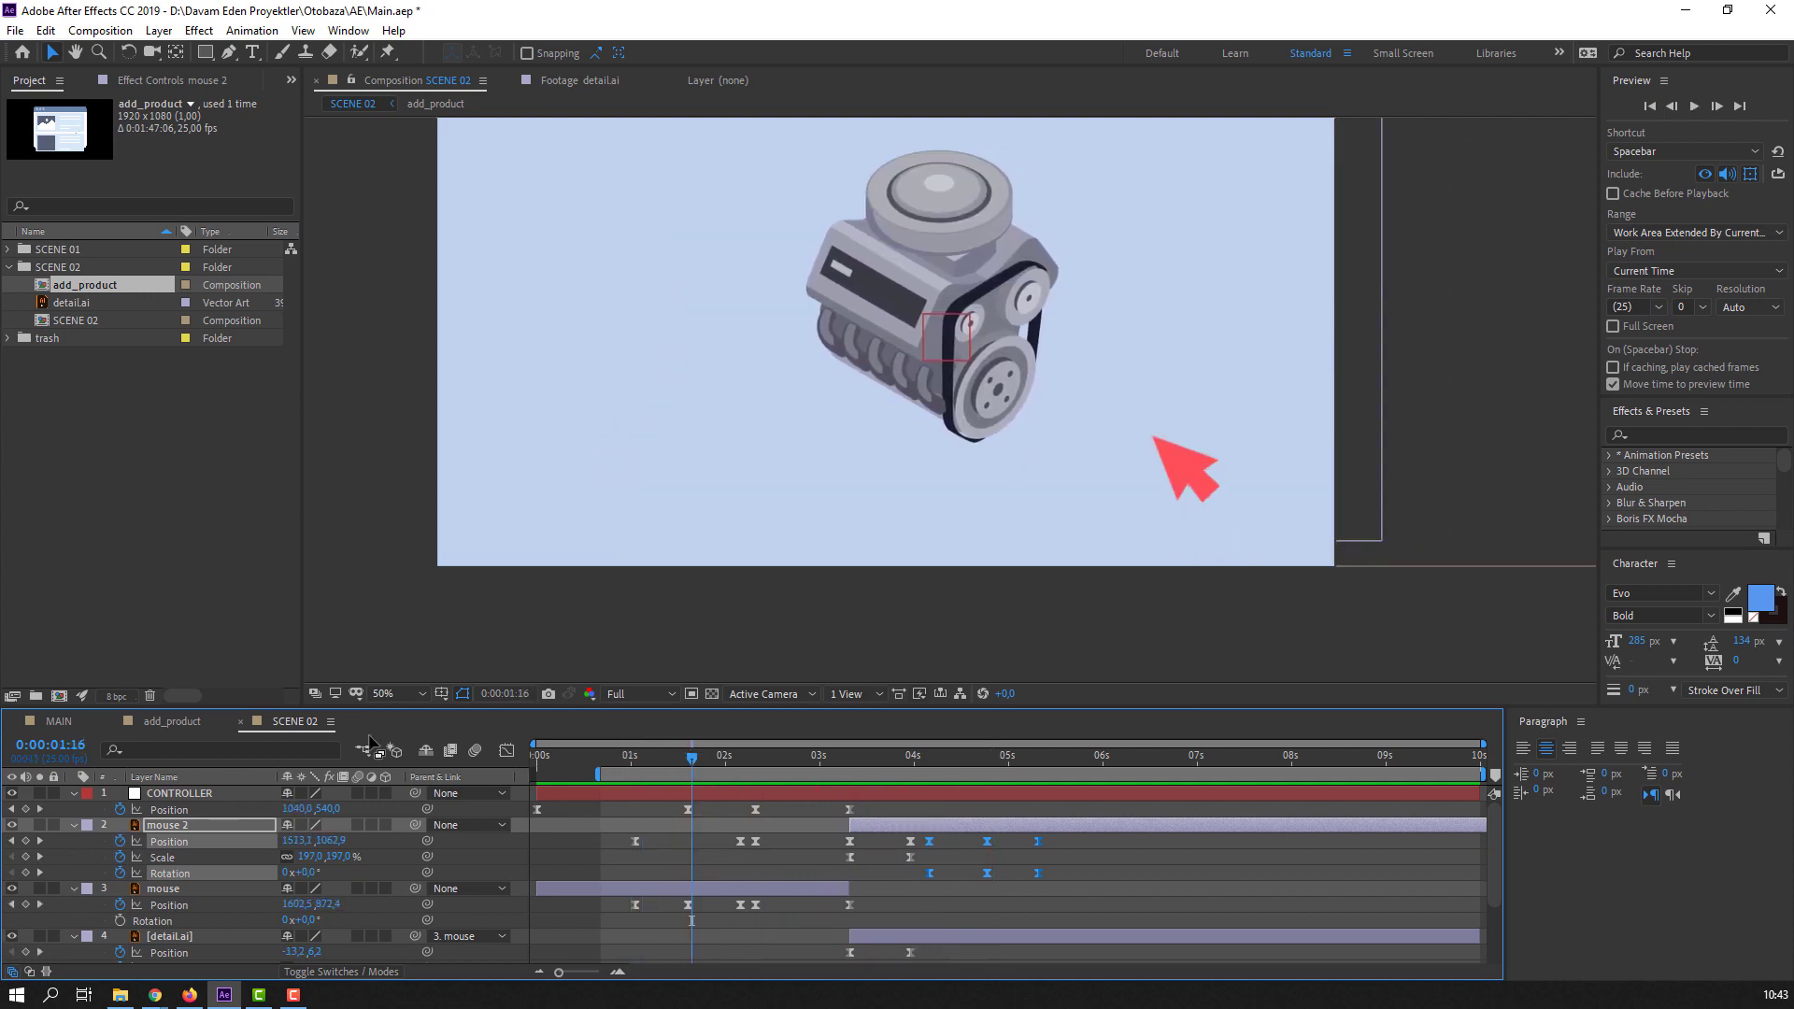
- Collapse the CONTROLLER, mouse 2, mouse and both [detail.ai] layers, then deselect all layers
{"action": "left_click", "coordinate": [74, 794]}
{"action": "left_click", "coordinate": [72, 809]}
{"action": "left_click", "coordinate": [73, 826]}
{"action": "left_click", "coordinate": [73, 841]}
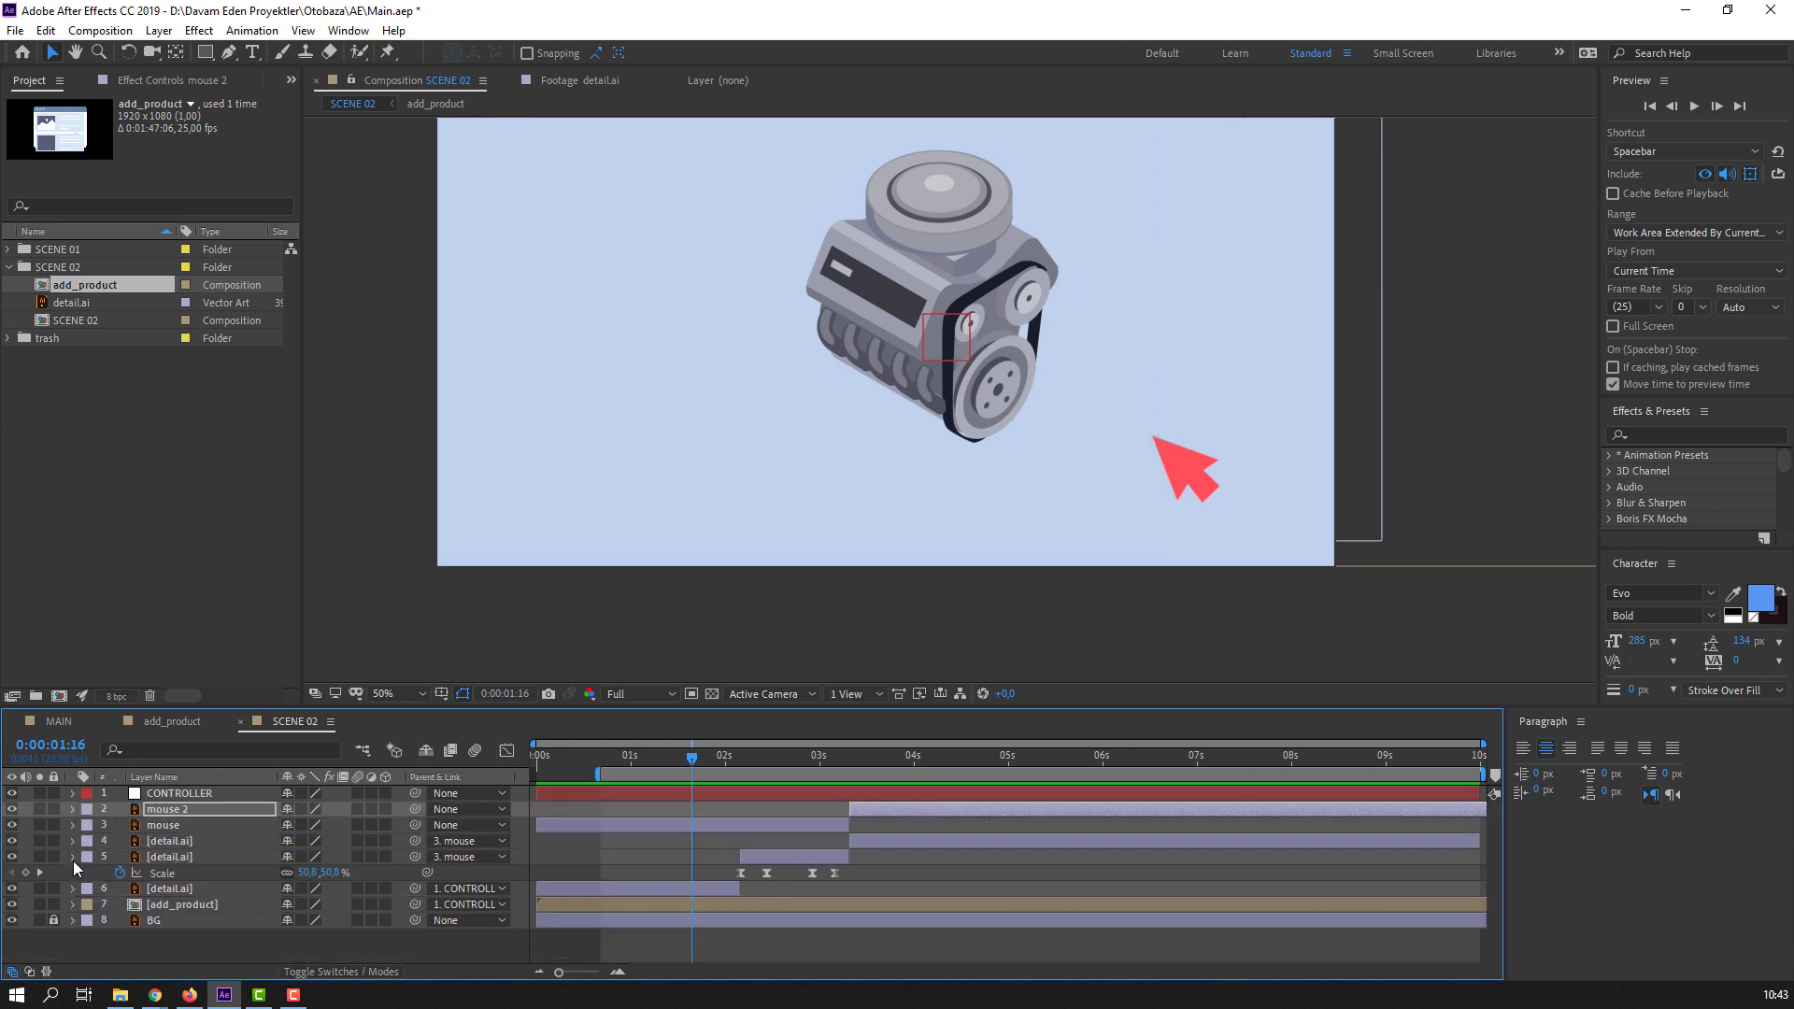
{"action": "left_click", "coordinate": [73, 857]}
{"action": "left_click", "coordinate": [210, 929]}
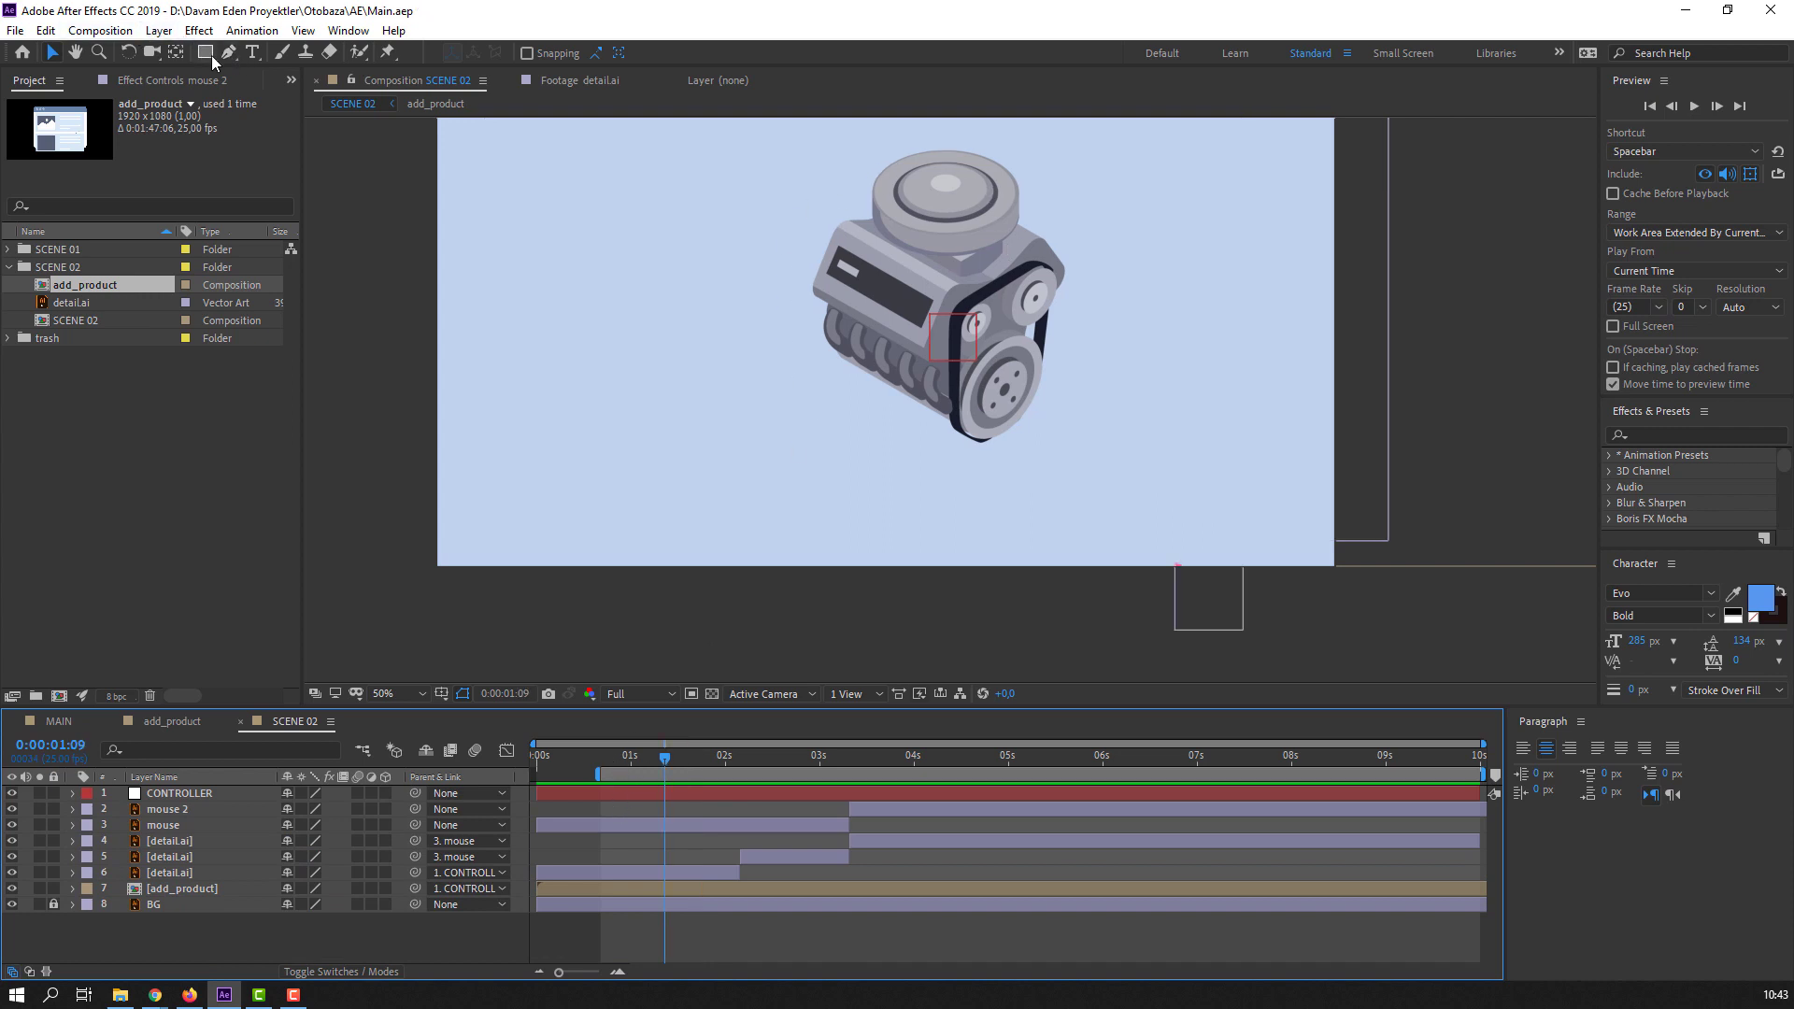
- Draw a flat ellipse under the engine with the Ellipse Tool
{"action": "left_click", "coordinate": [211, 54]}
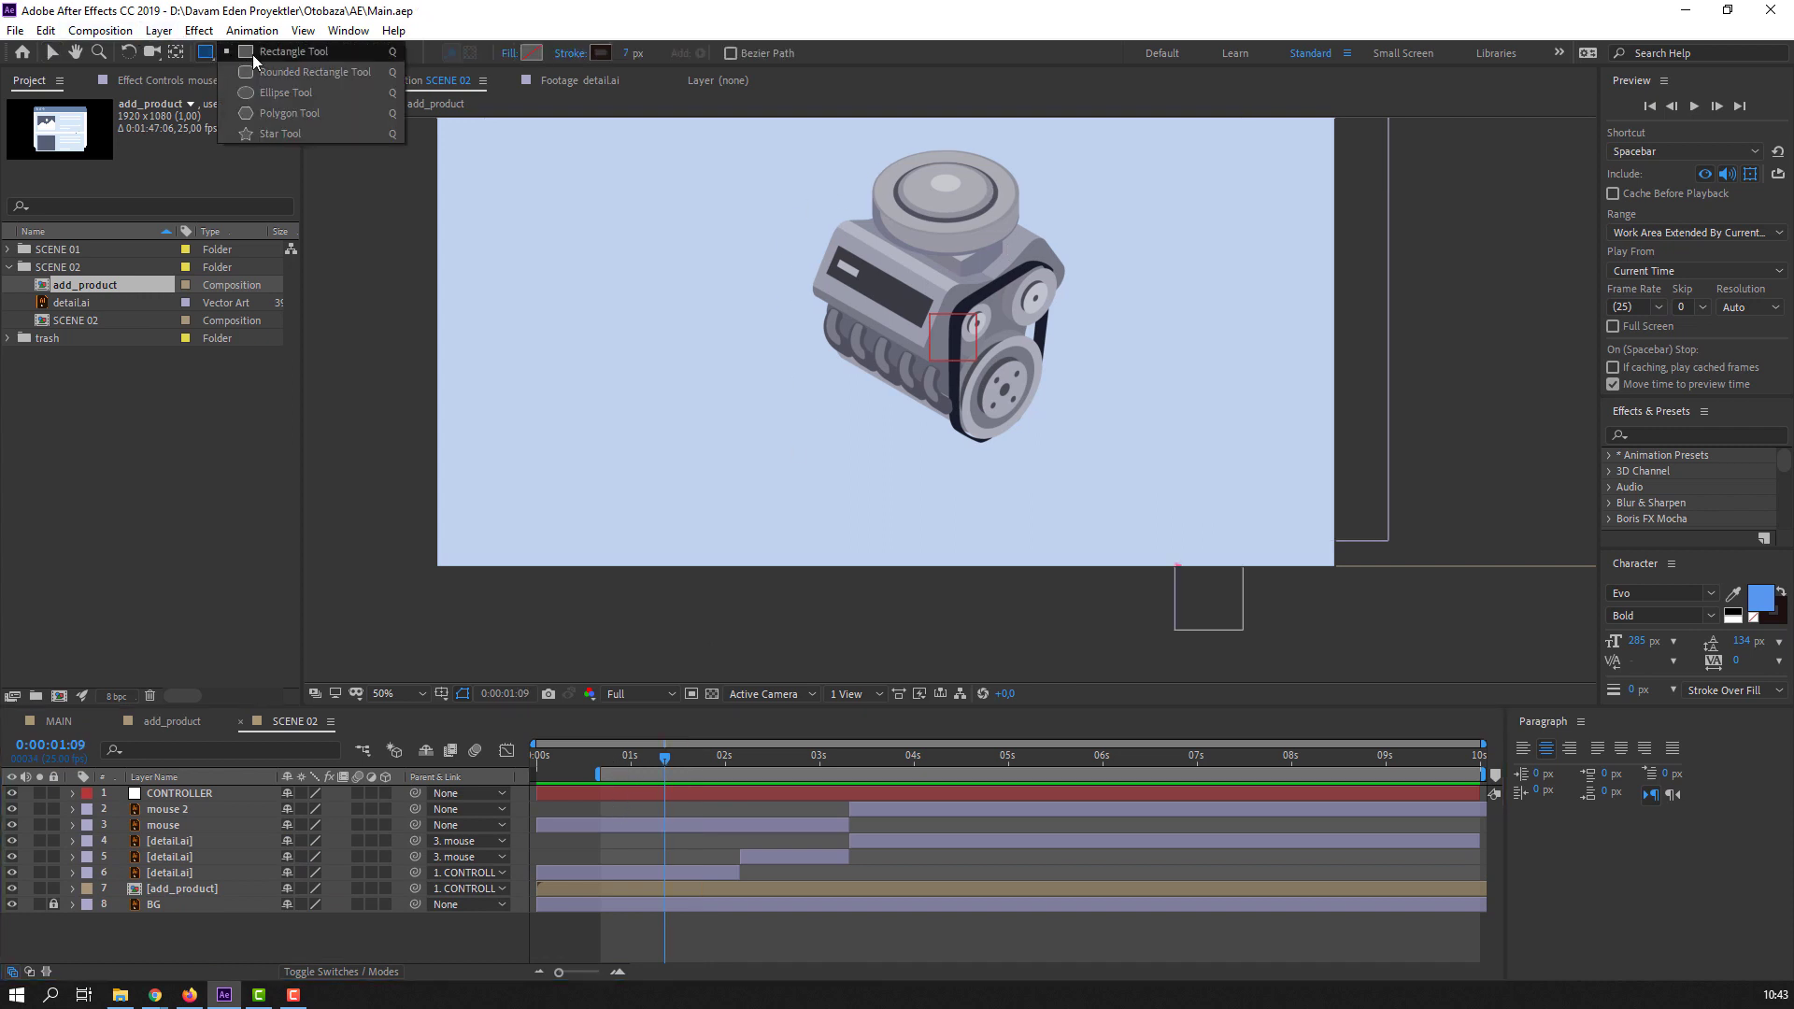
{"action": "left_click", "coordinate": [266, 94]}
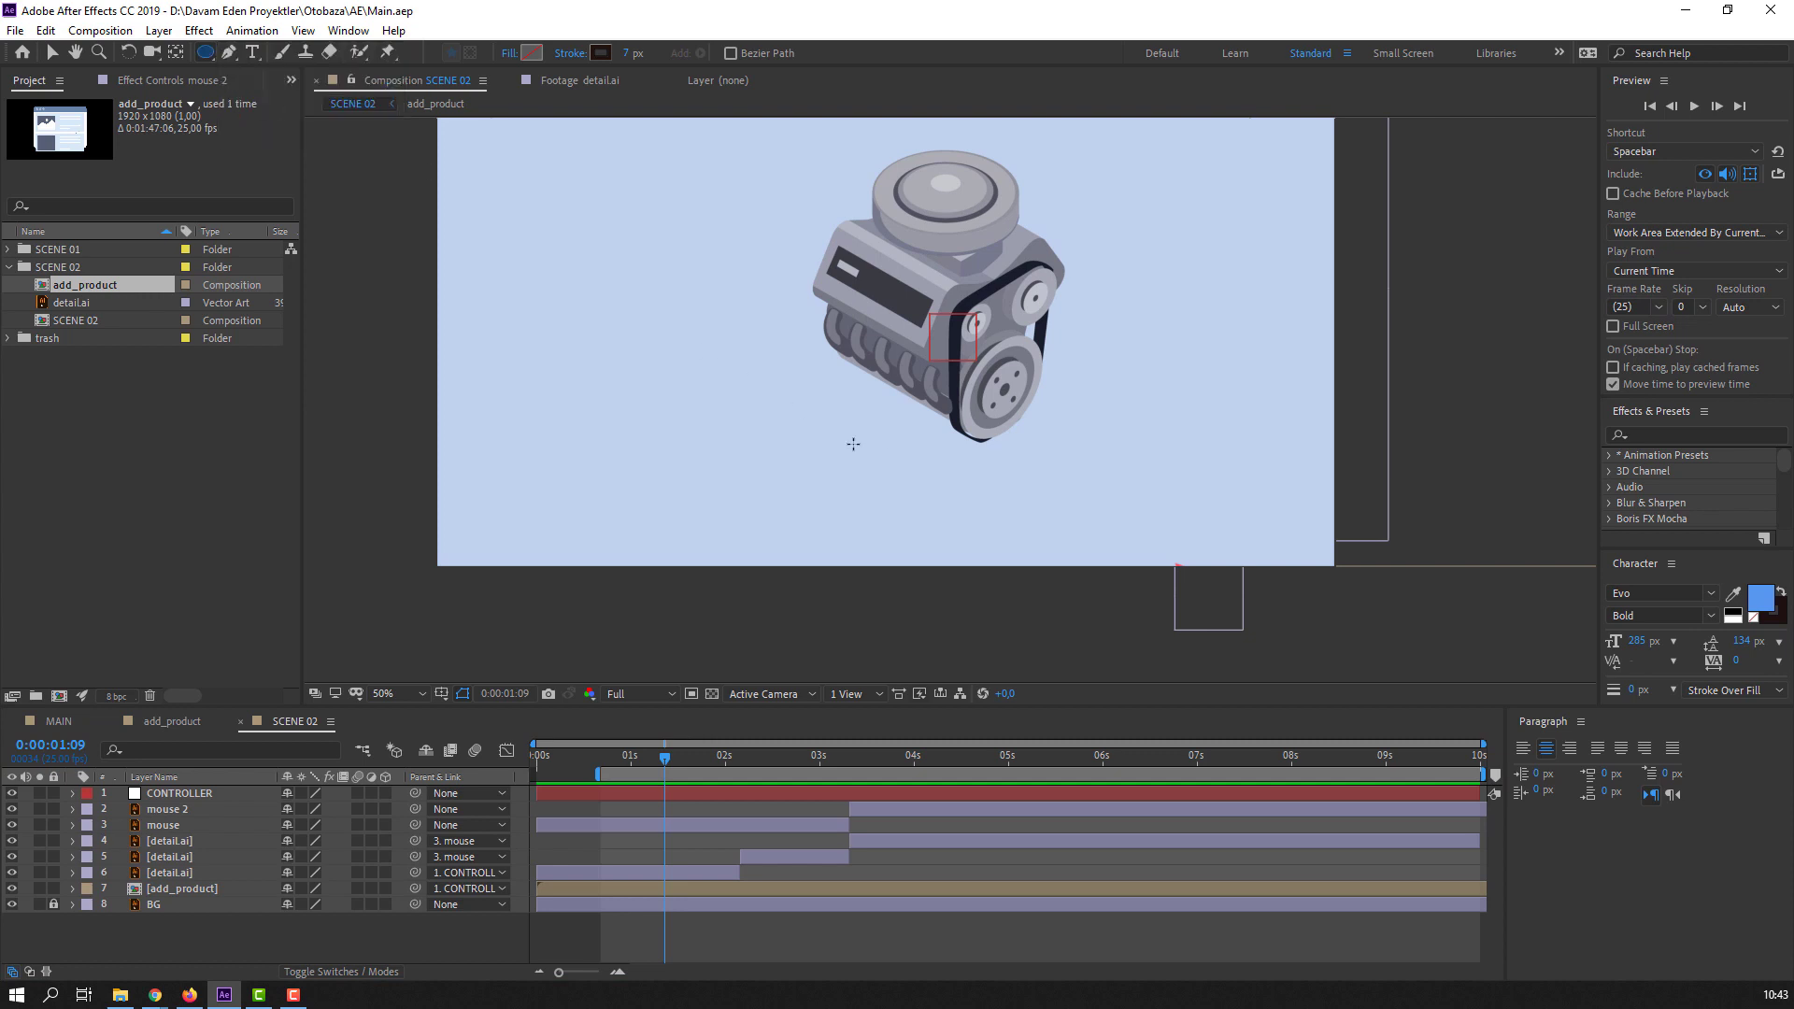
{"action": "left_click_drag", "start_coordinate": [838, 444], "coordinate": [1085, 465]}
{"action": "left_click", "coordinate": [56, 56]}
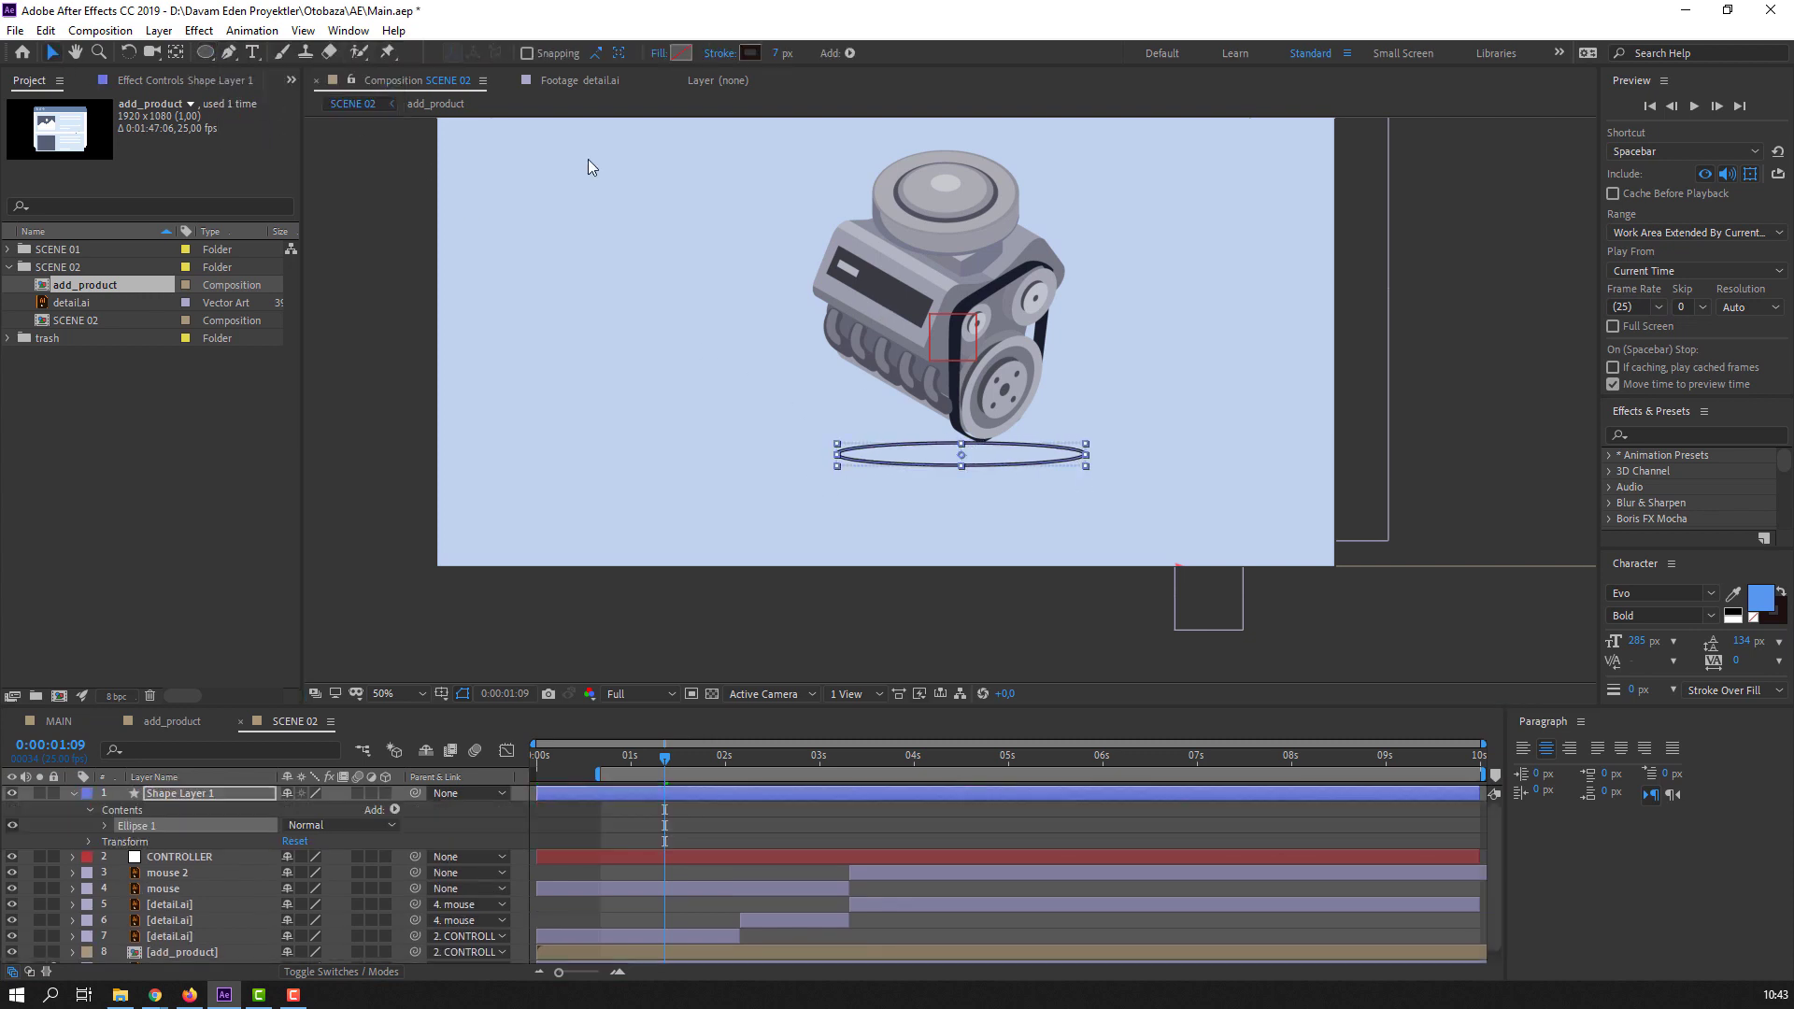
- Set the ellipse's stroke to None and fill it light blue 99B4D8
{"action": "left_click", "coordinate": [718, 53]}
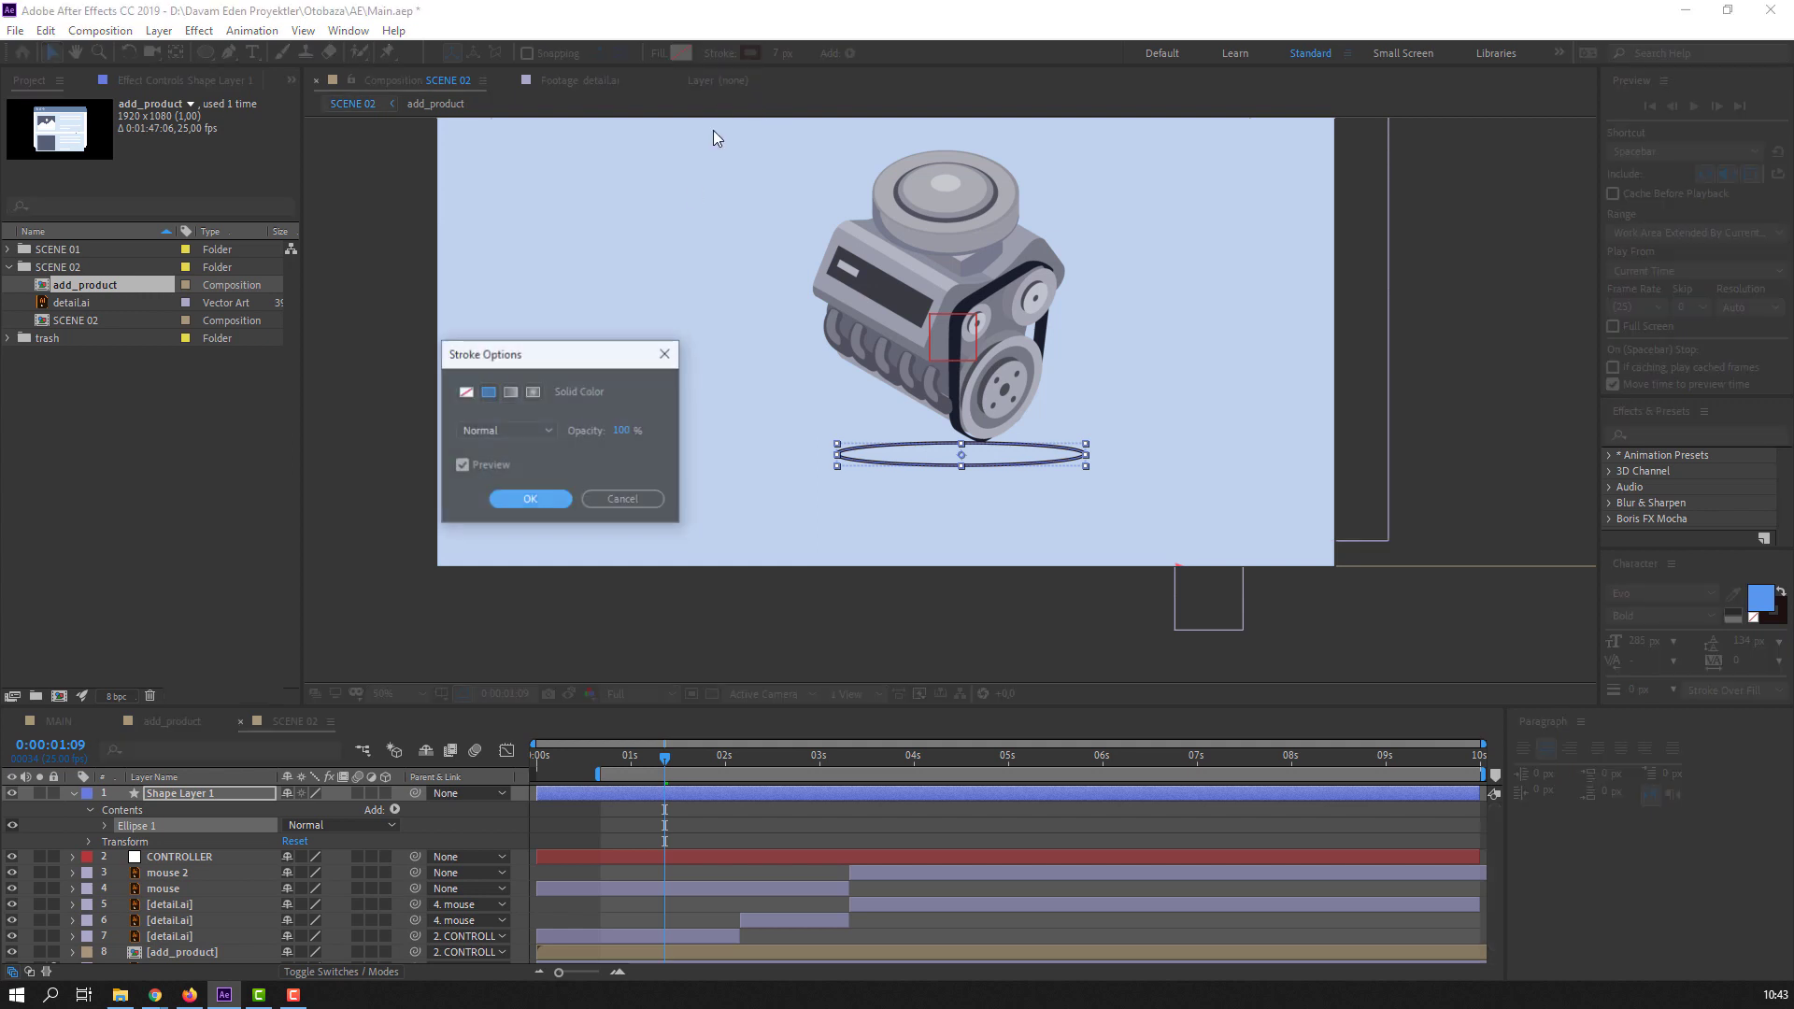
{"action": "left_click", "coordinate": [465, 391]}
{"action": "left_click", "coordinate": [530, 500]}
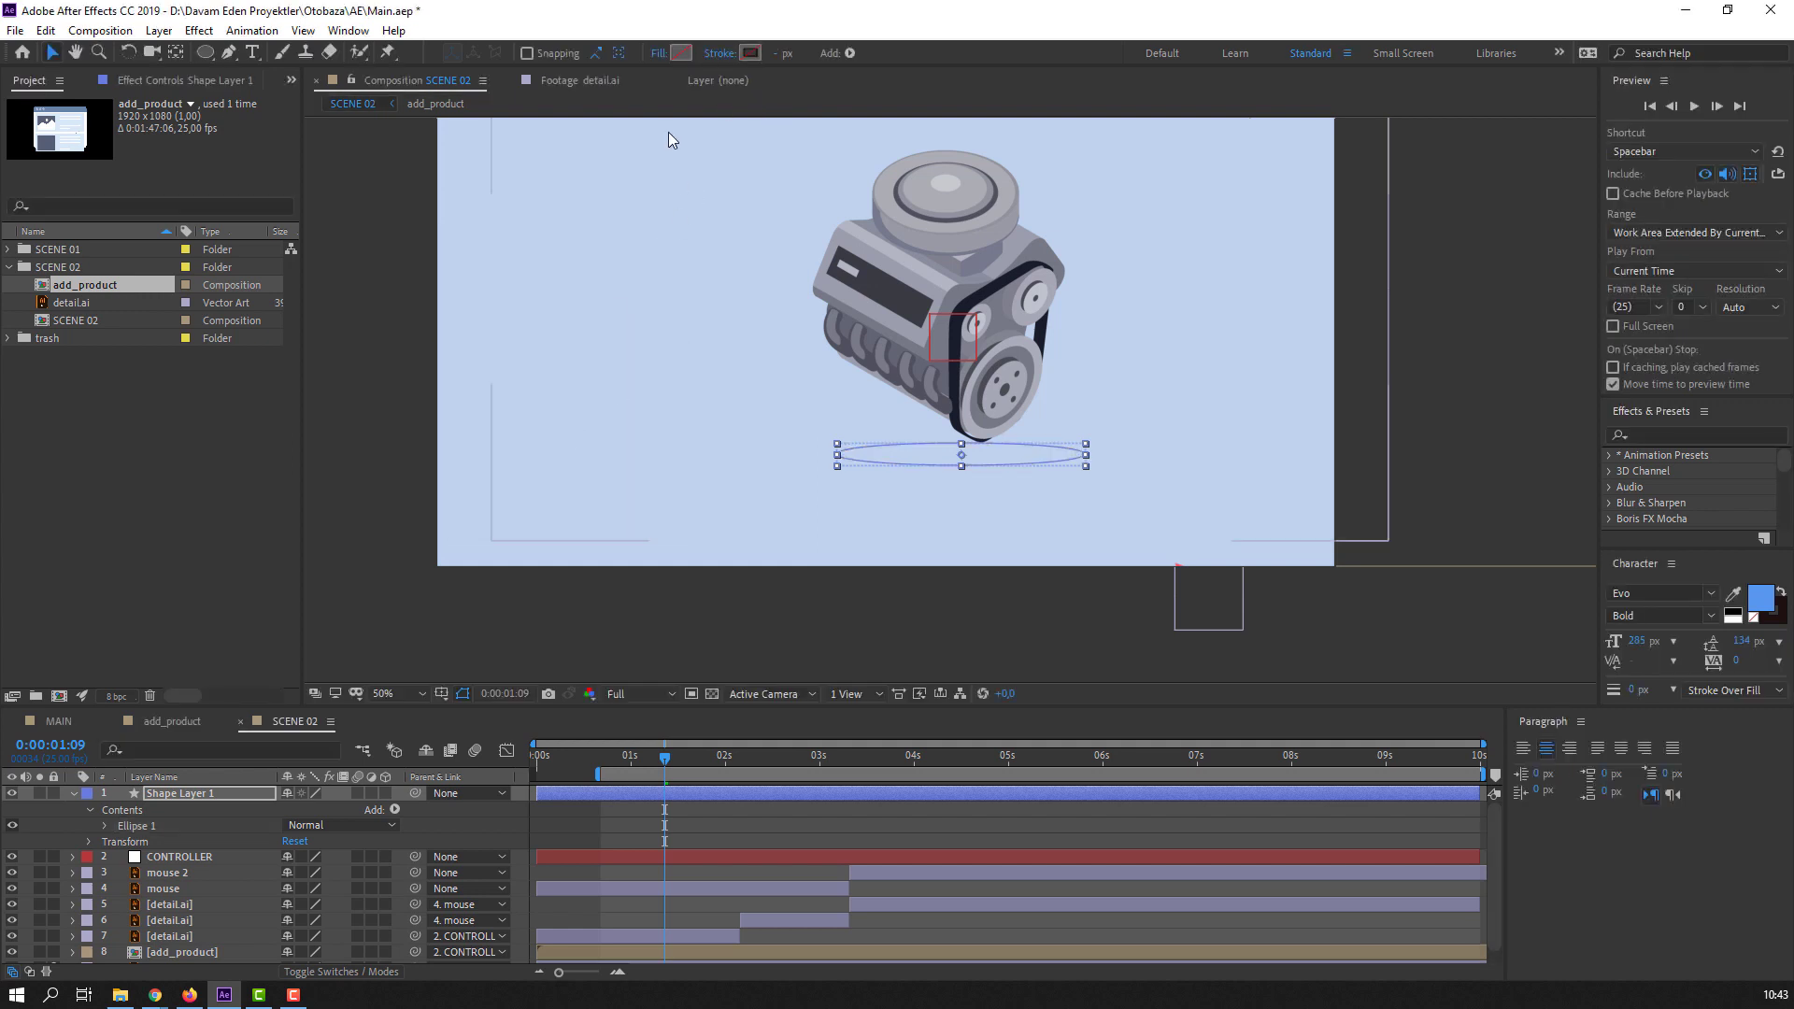
{"action": "left_click", "coordinate": [680, 53]}
{"action": "left_click", "coordinate": [537, 529]}
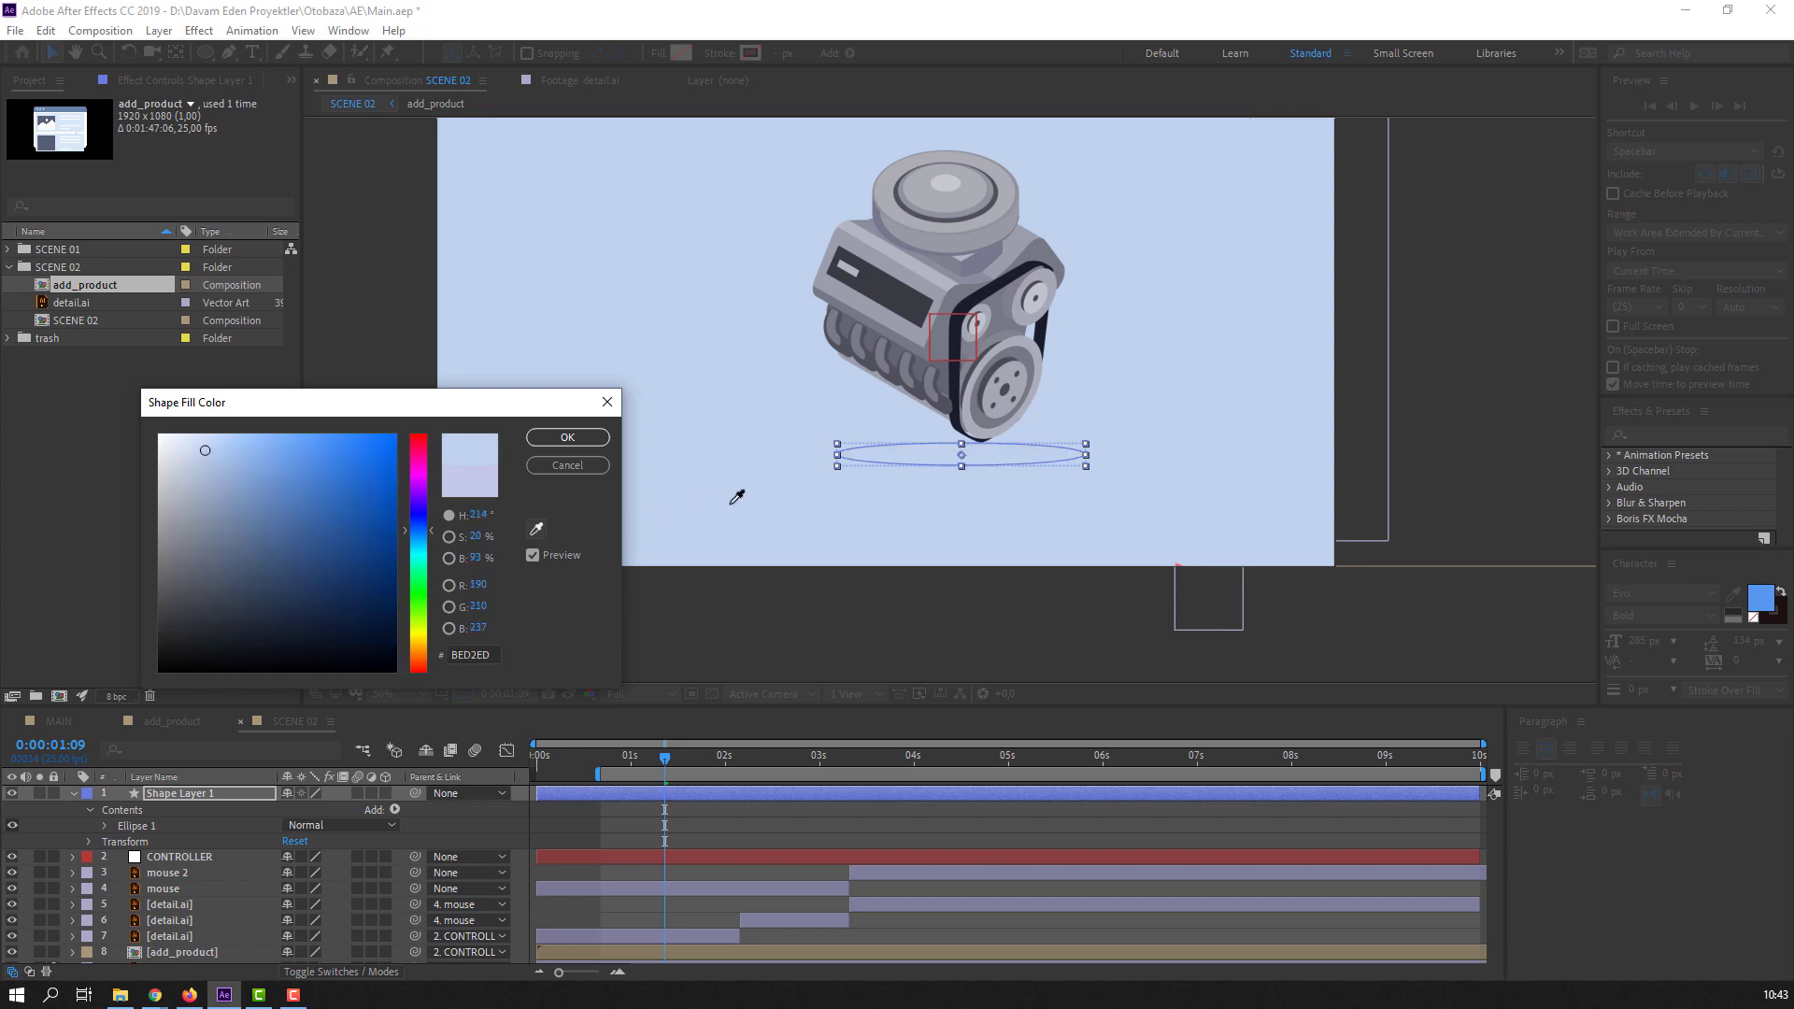
{"action": "left_click_drag", "start_coordinate": [201, 451], "coordinate": [225, 464]}
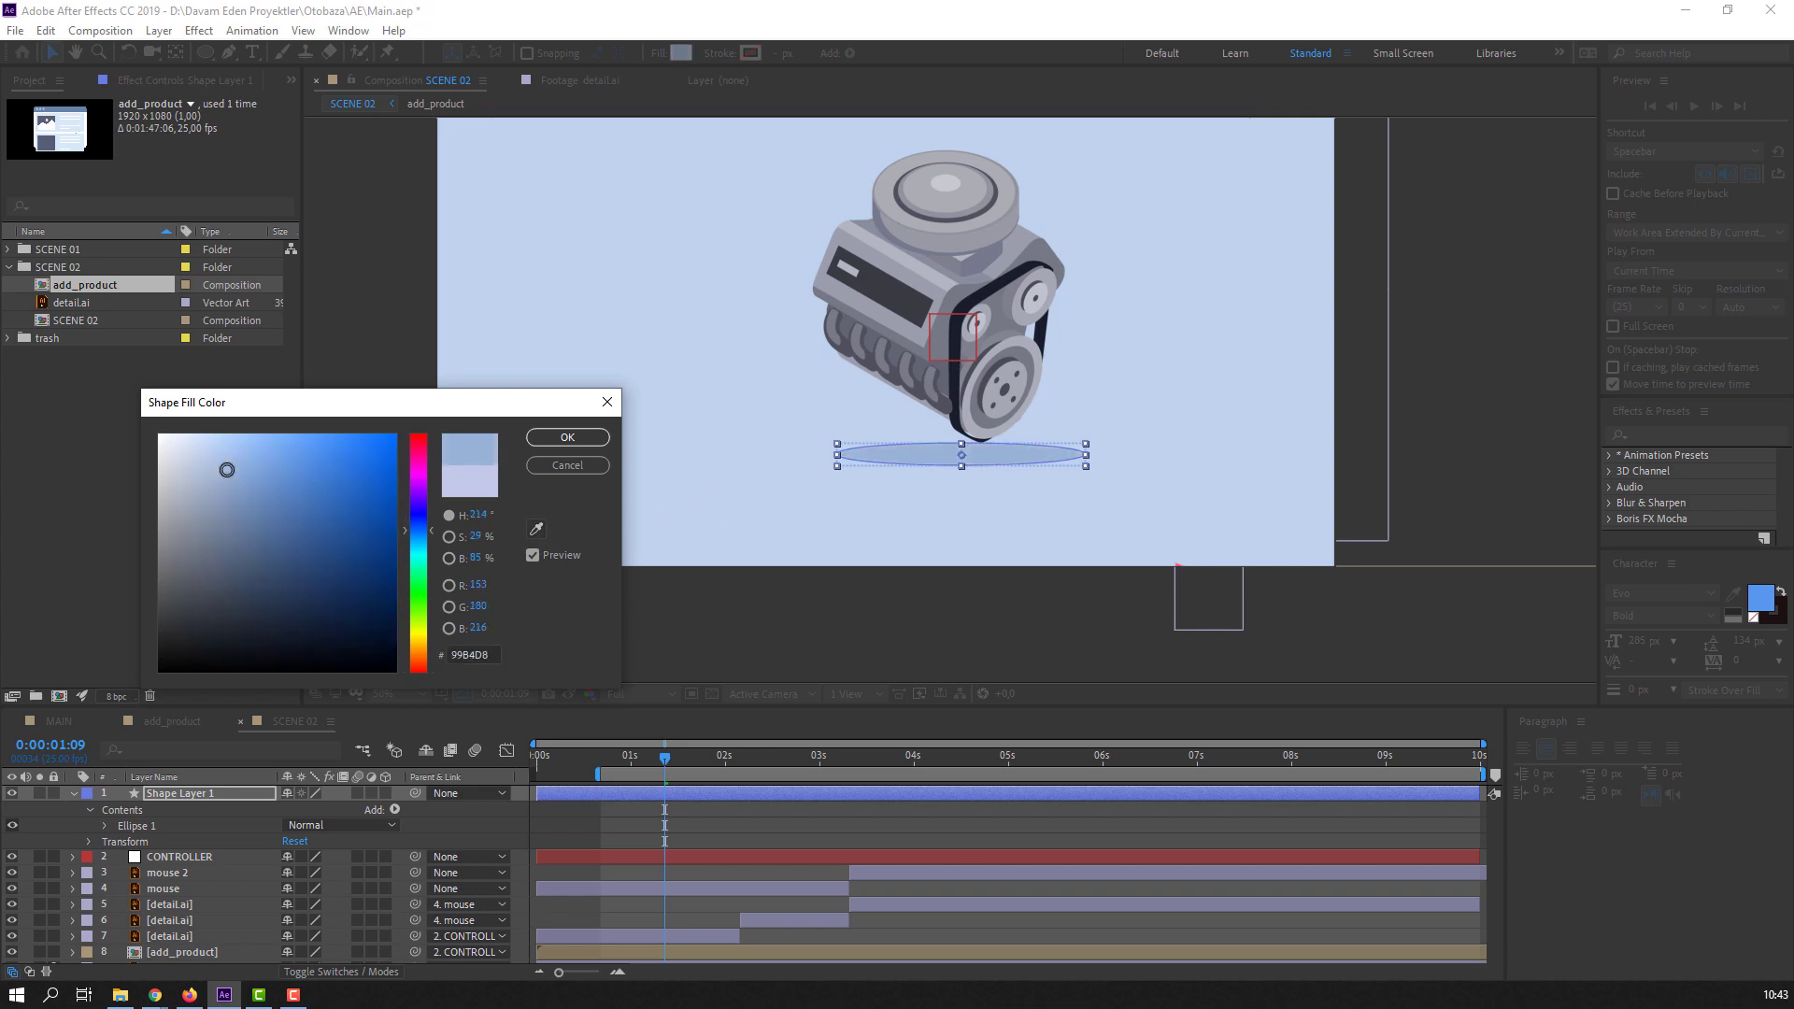
{"action": "left_click", "coordinate": [567, 437]}
{"action": "left_click", "coordinate": [74, 793]}
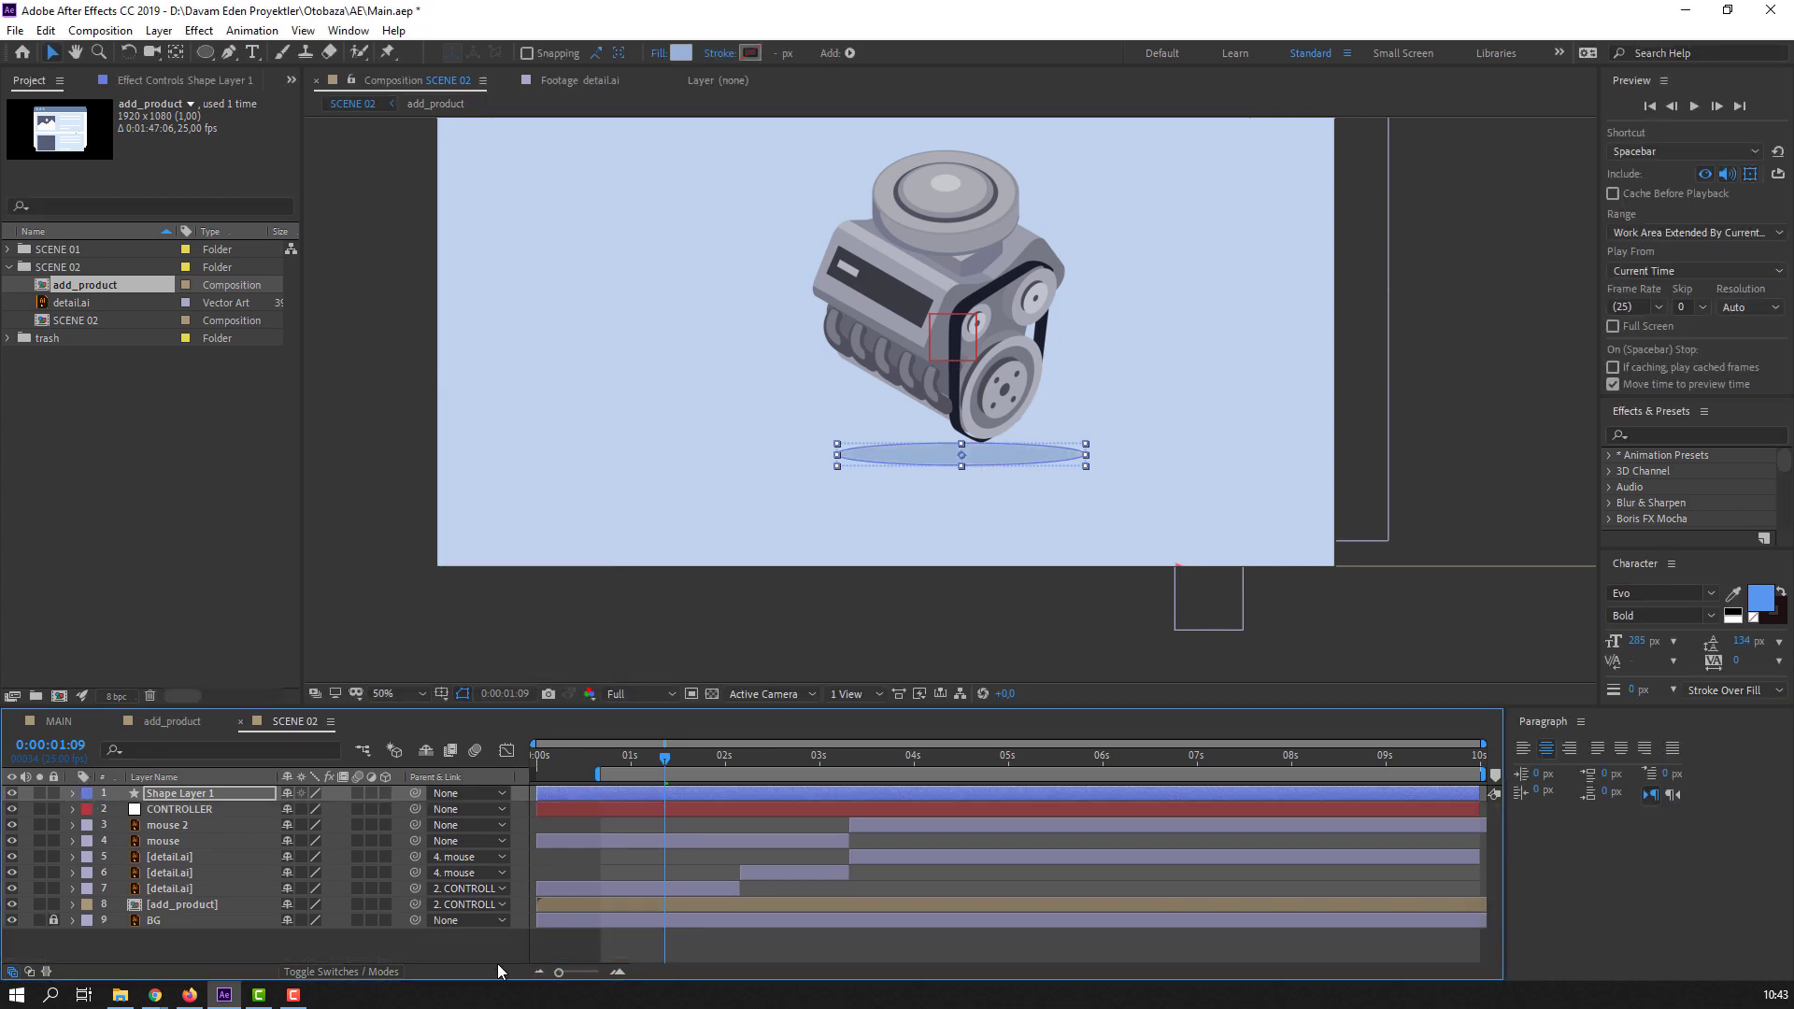
- Nudge the ellipse down under the engine and rename its layer 'shadow'
{"action": "mouse_move", "coordinate": [962, 456]}
{"action": "left_mouse_down"}
{"action": "mouse_move", "coordinate": [930, 482]}
{"action": "mouse_move", "coordinate": [952, 479]}
{"action": "left_mouse_up"}
{"action": "left_click", "coordinate": [207, 796]}
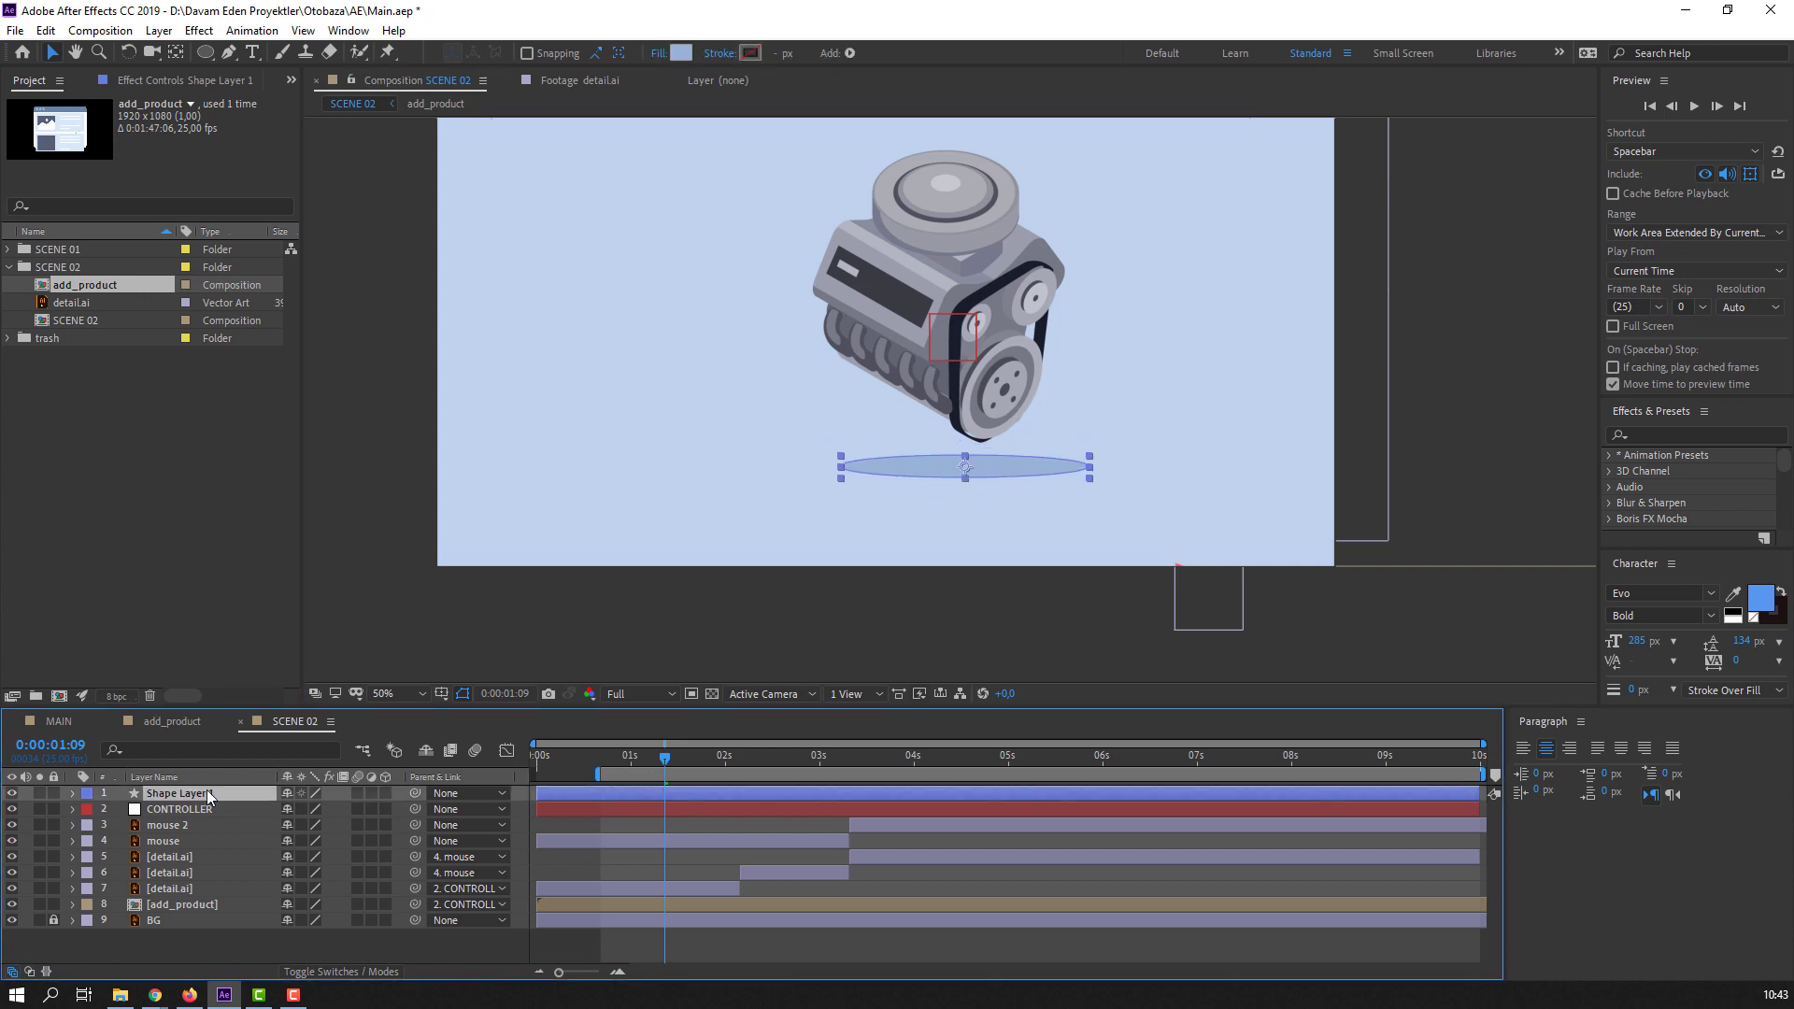
{"action": "type", "text": "shado"}
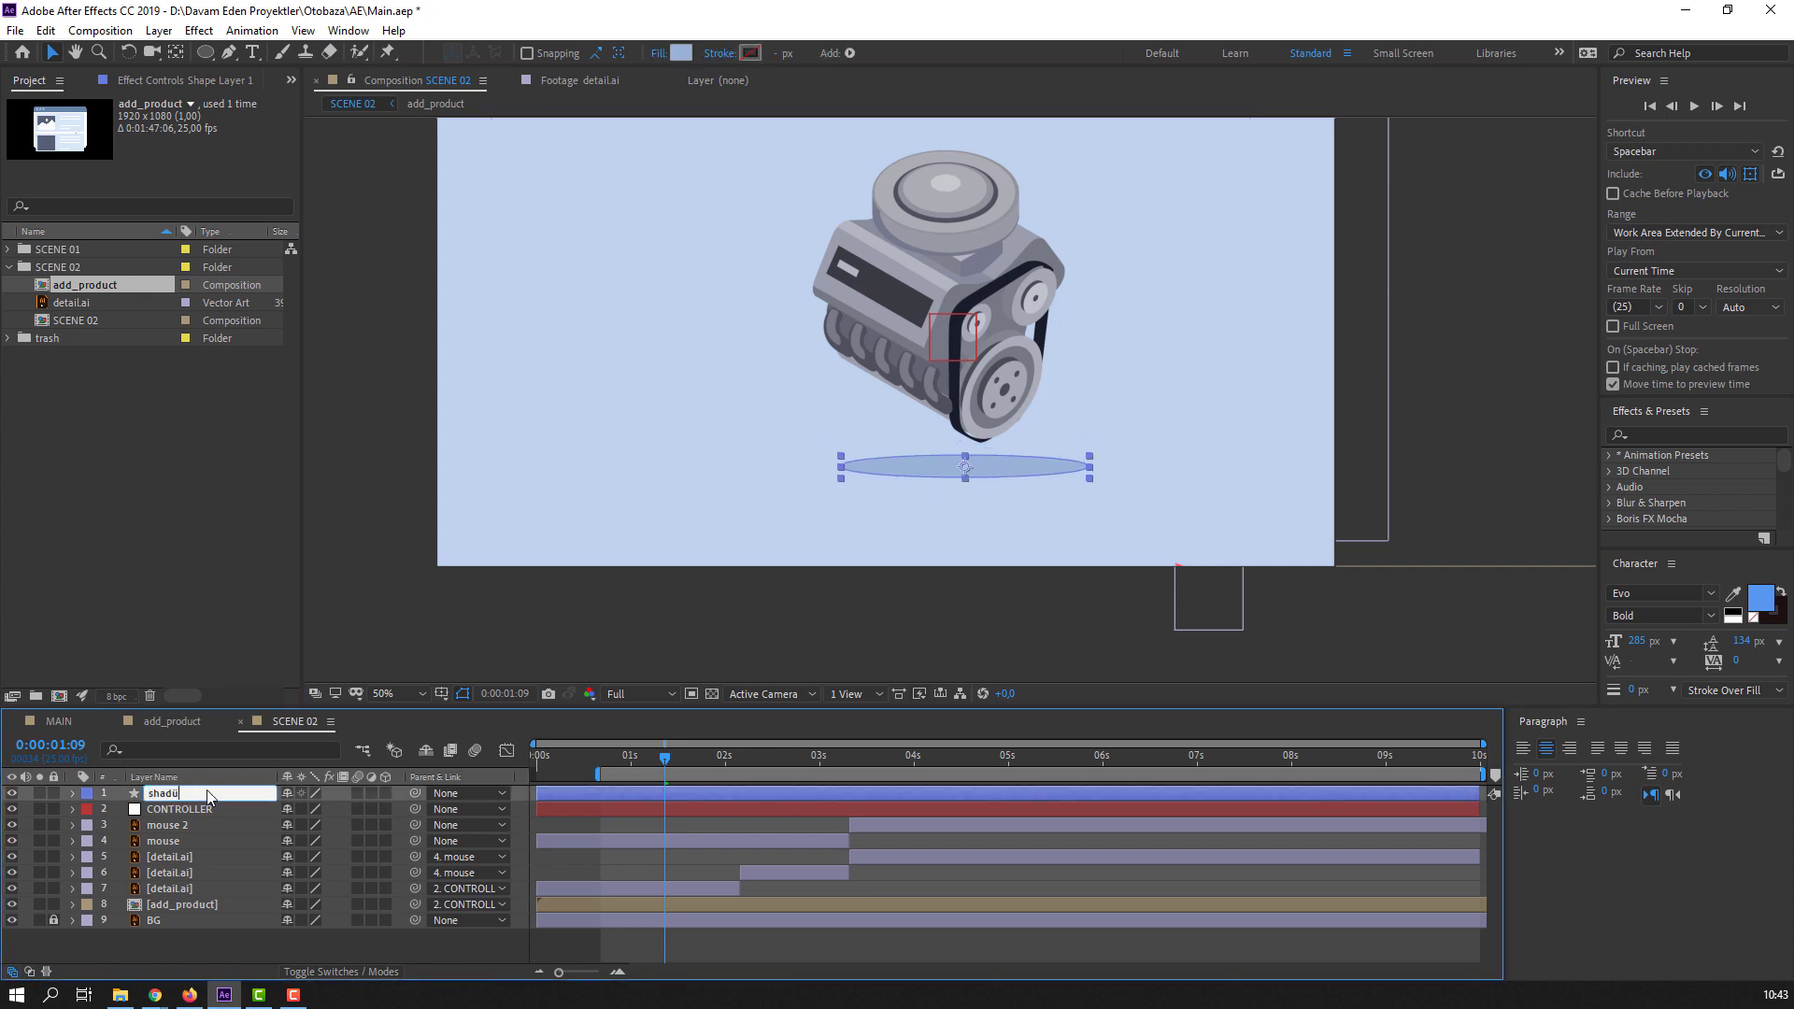
{"action": "type", "text": "w"}
{"action": "key", "text": "Return"}
{"action": "left_click_drag", "start_coordinate": [641, 753], "coordinate": [709, 755]}
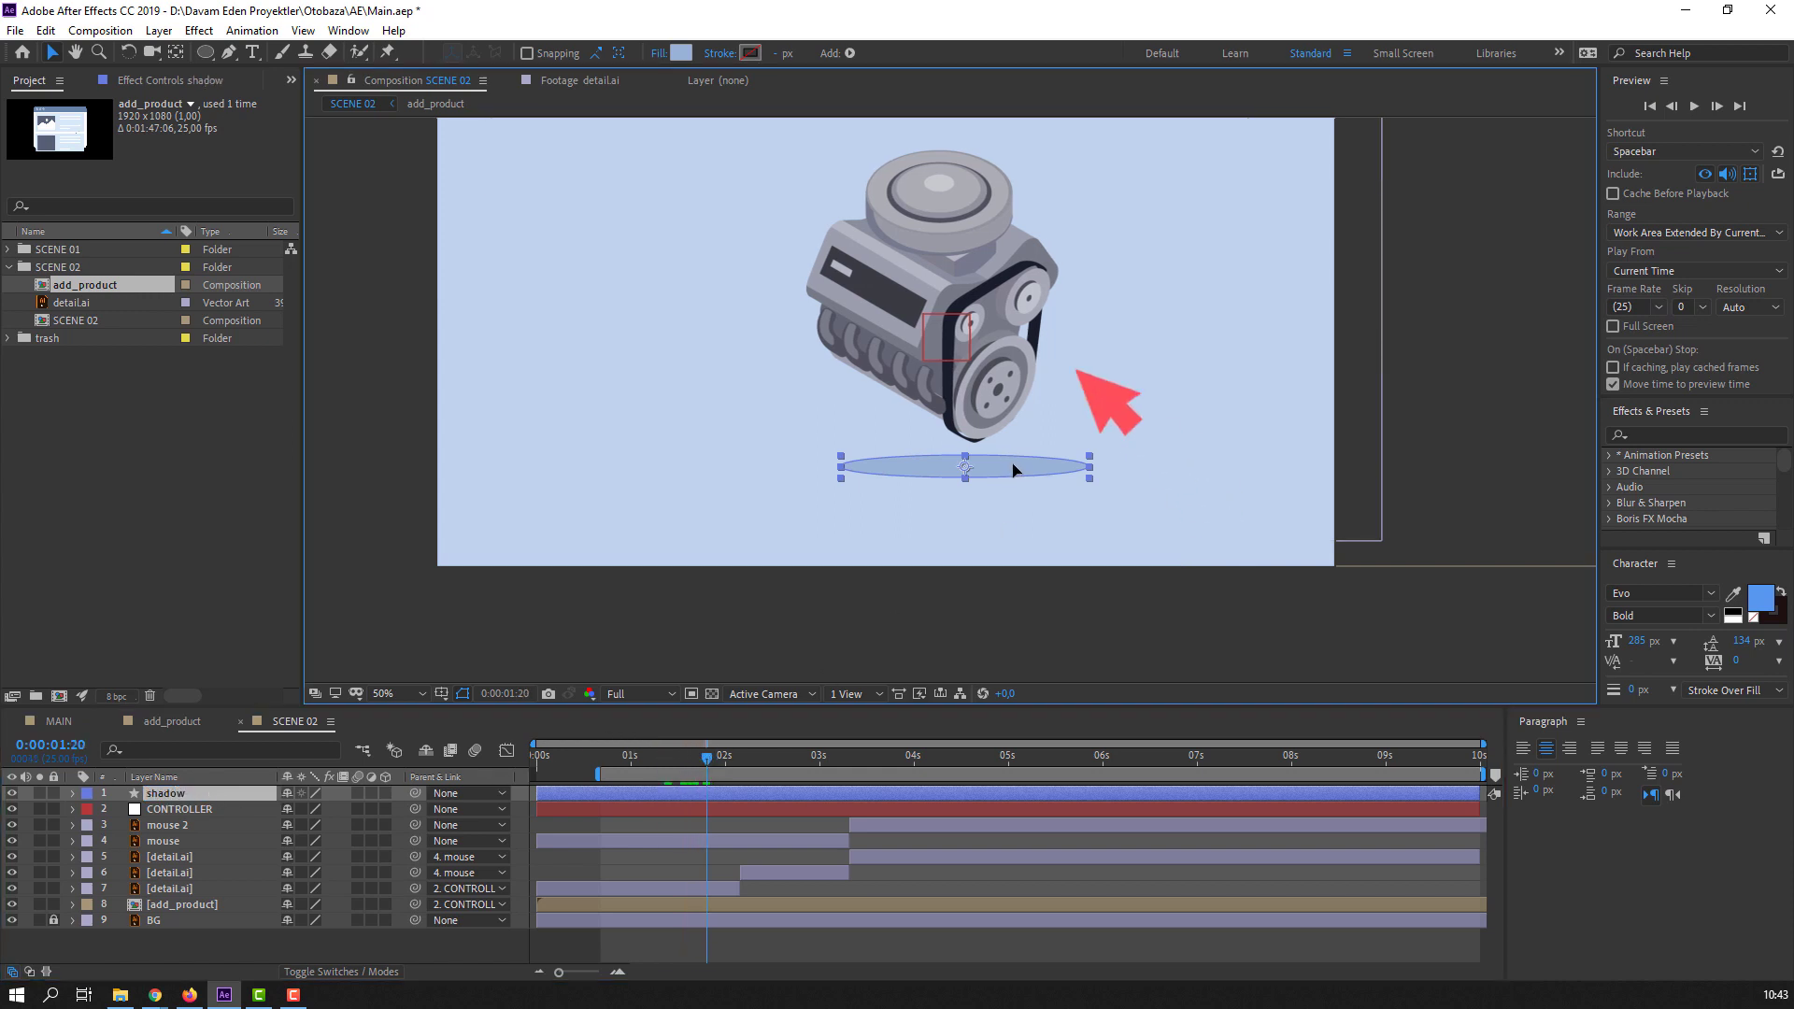
- Move the shadow layer below the engine and parent it to layer 6 [detail.ai]
{"action": "left_click_drag", "start_coordinate": [163, 797], "coordinate": [183, 897]}
{"action": "left_click_drag", "start_coordinate": [415, 889], "coordinate": [182, 878]}
{"action": "left_click", "coordinate": [182, 875]}
{"action": "left_click_drag", "start_coordinate": [610, 755], "coordinate": [730, 759]}
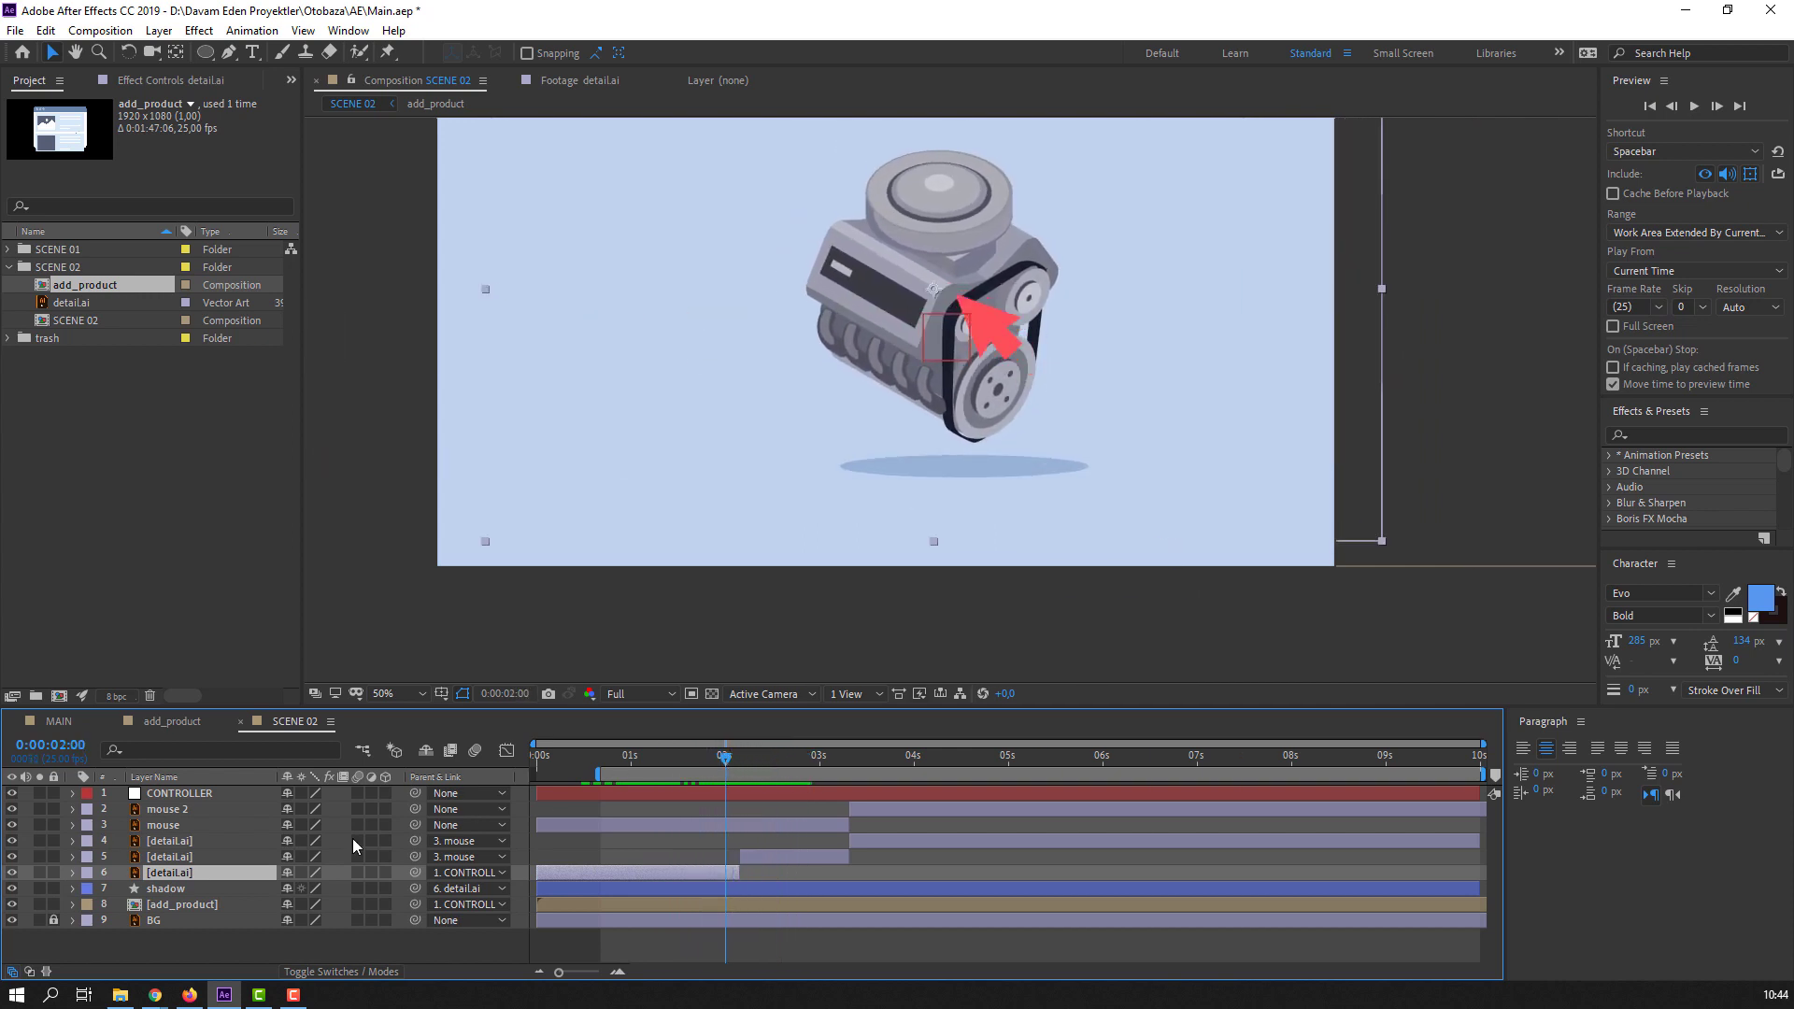
- Keyframe the shadow's Scale from full size to 0 around 0:00:02:15
{"action": "left_click", "coordinate": [209, 888]}
{"action": "key", "text": "s"}
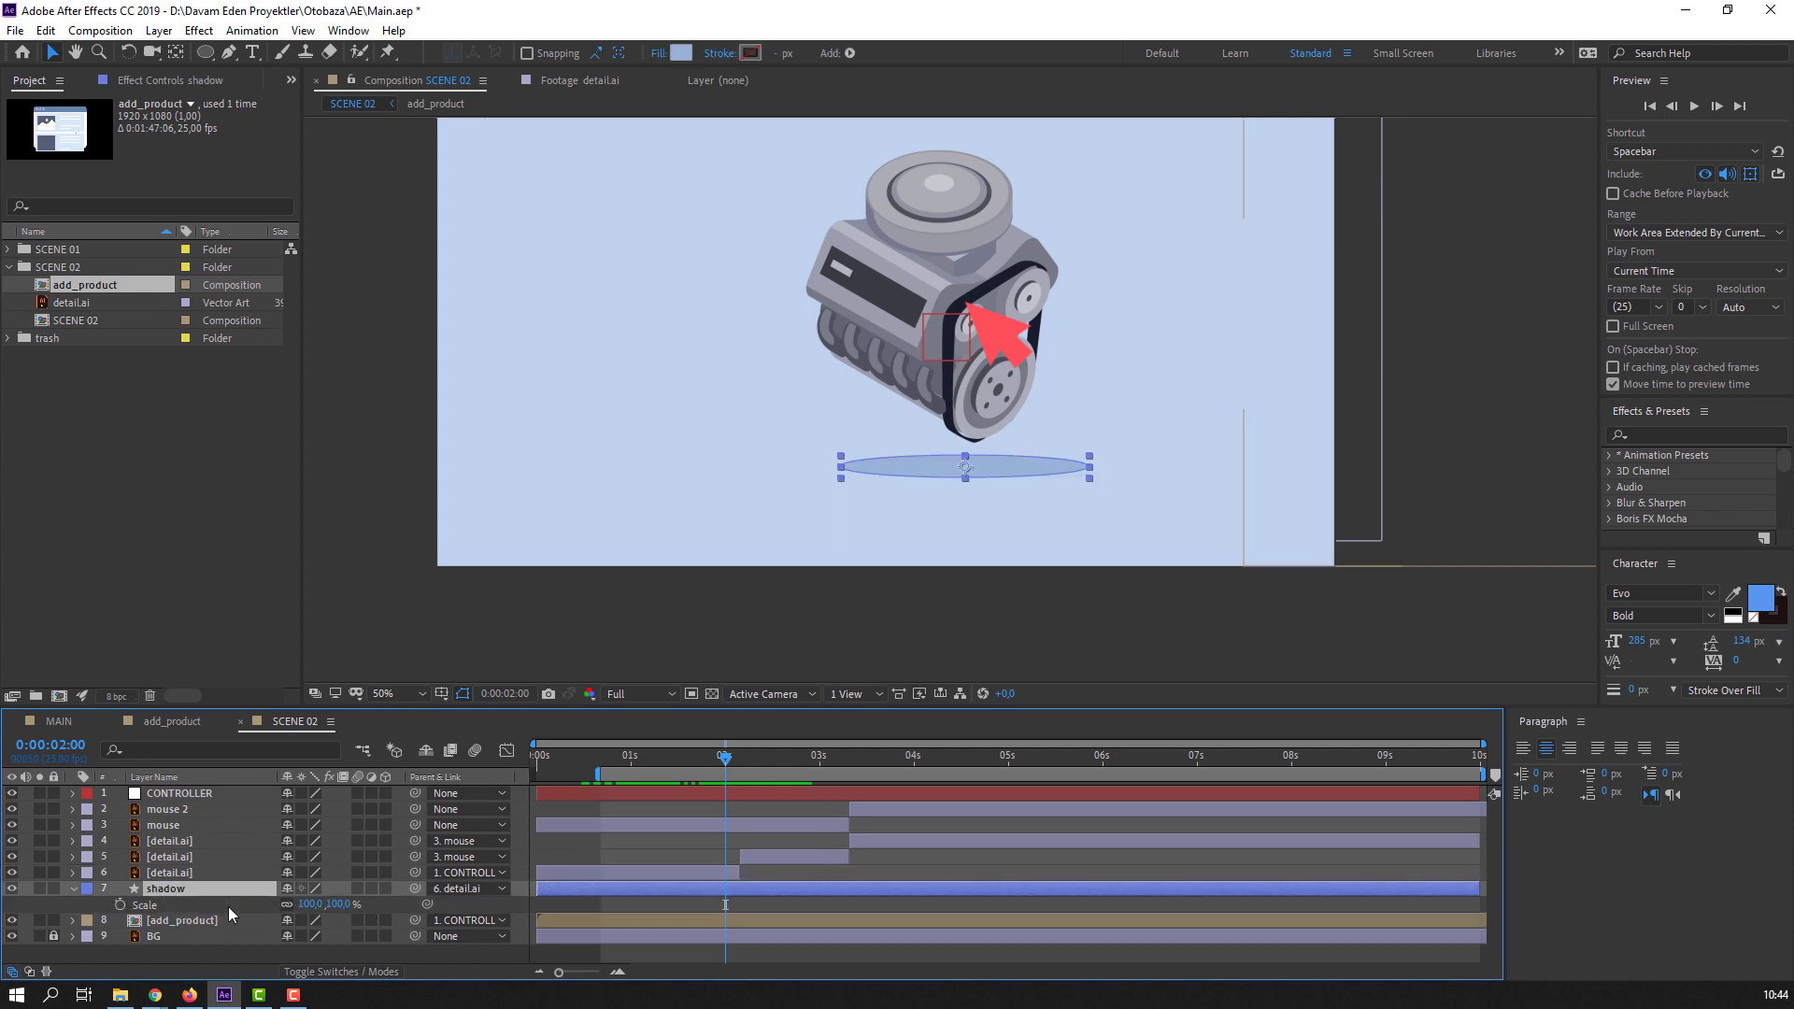
{"action": "left_click", "coordinate": [120, 904]}
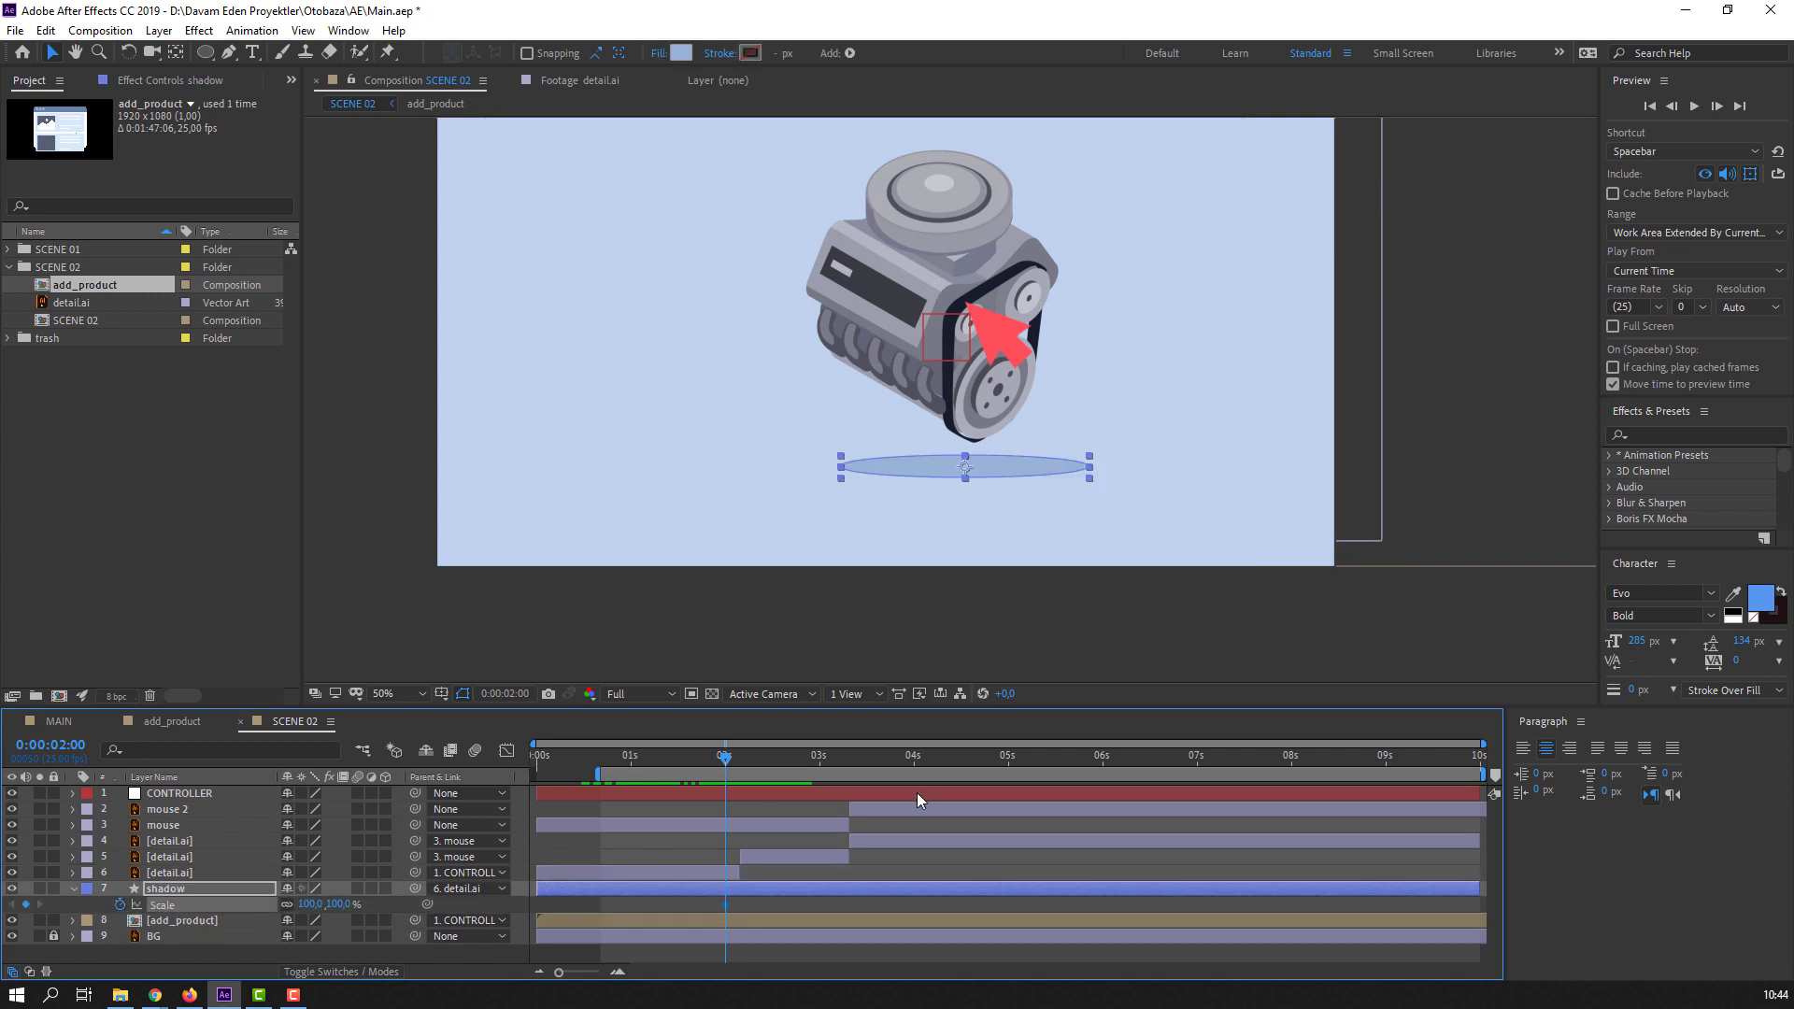
{"action": "left_click_drag", "start_coordinate": [722, 765], "coordinate": [782, 759]}
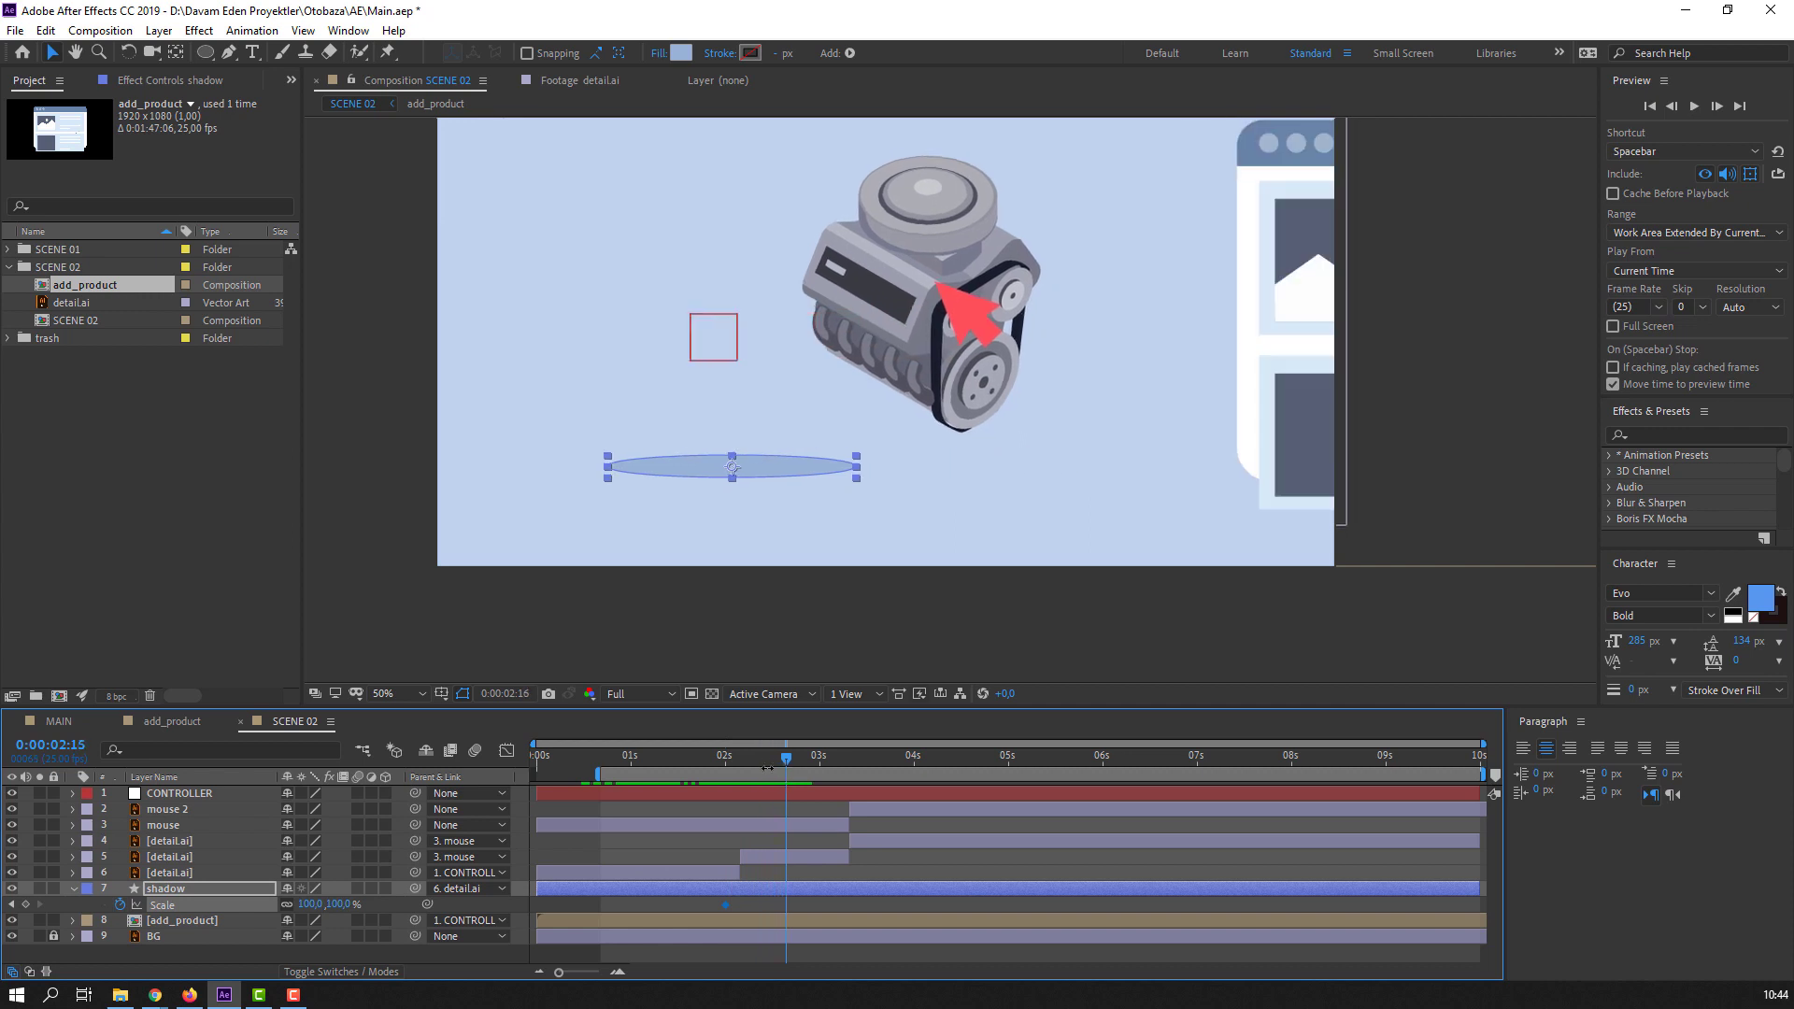
{"action": "left_click", "coordinate": [323, 905]}
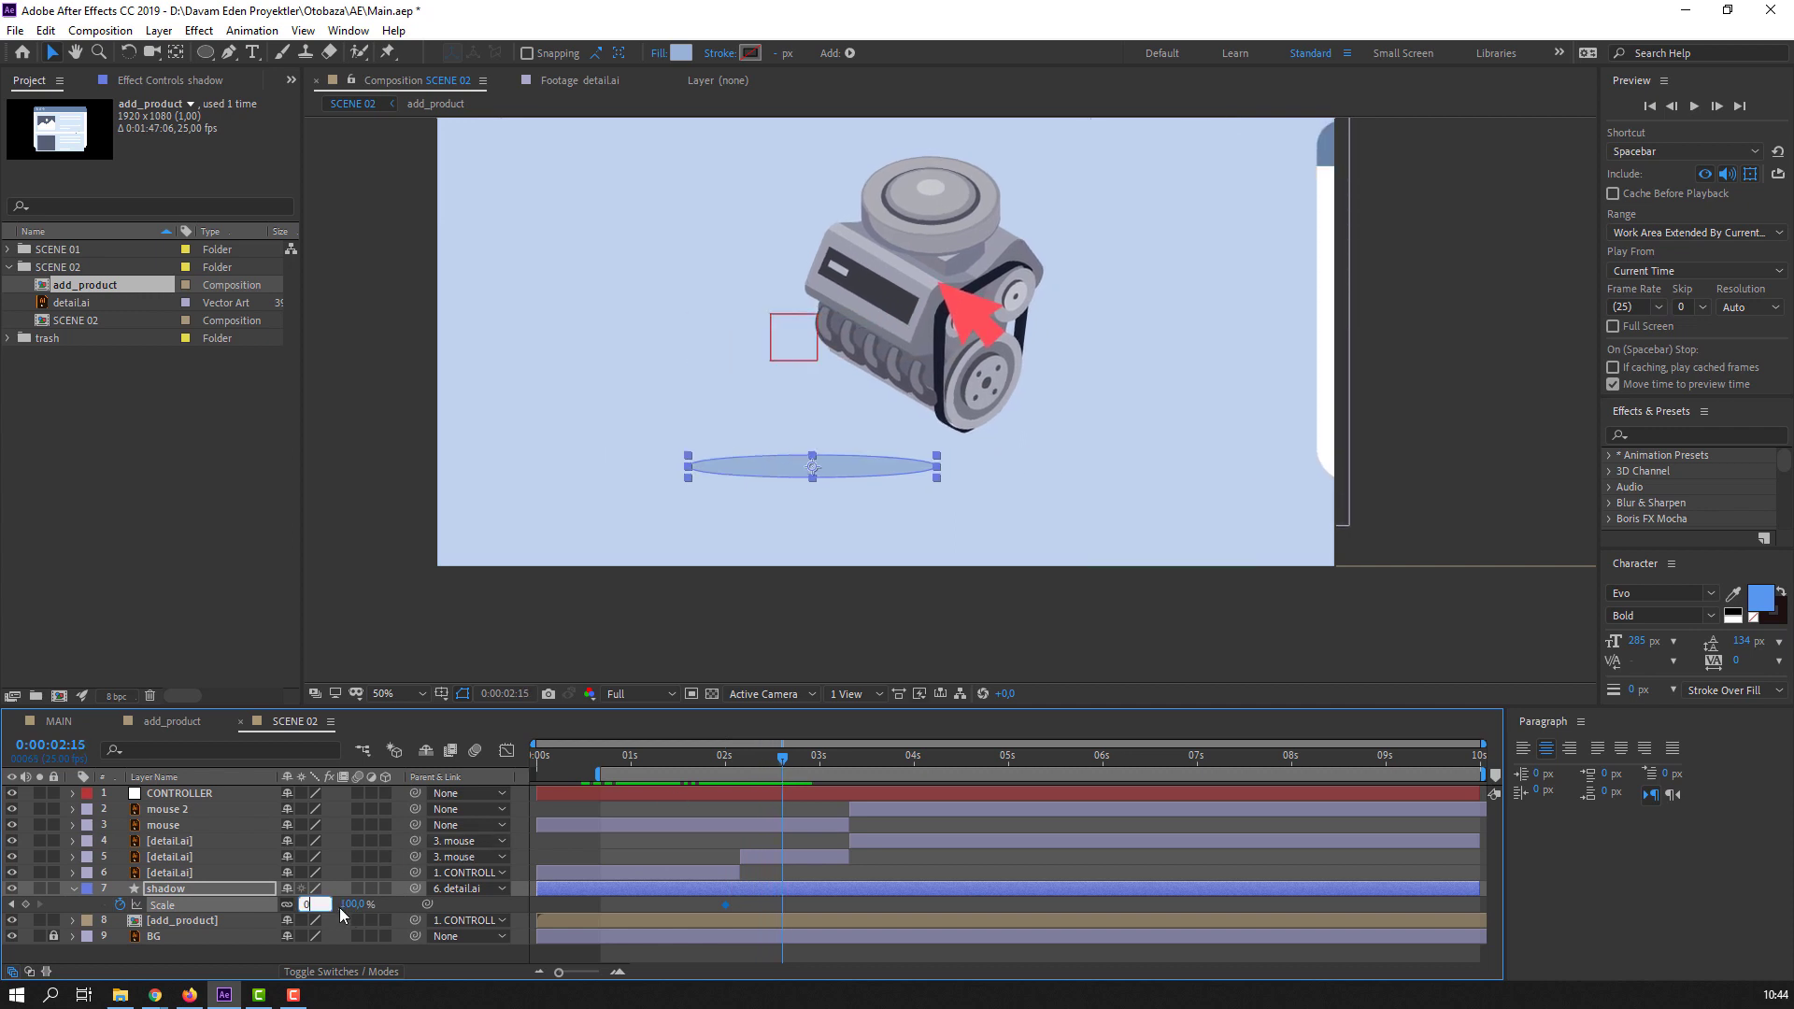
{"action": "key", "text": "Return"}
{"action": "left_click_drag", "start_coordinate": [714, 765], "coordinate": [770, 758]}
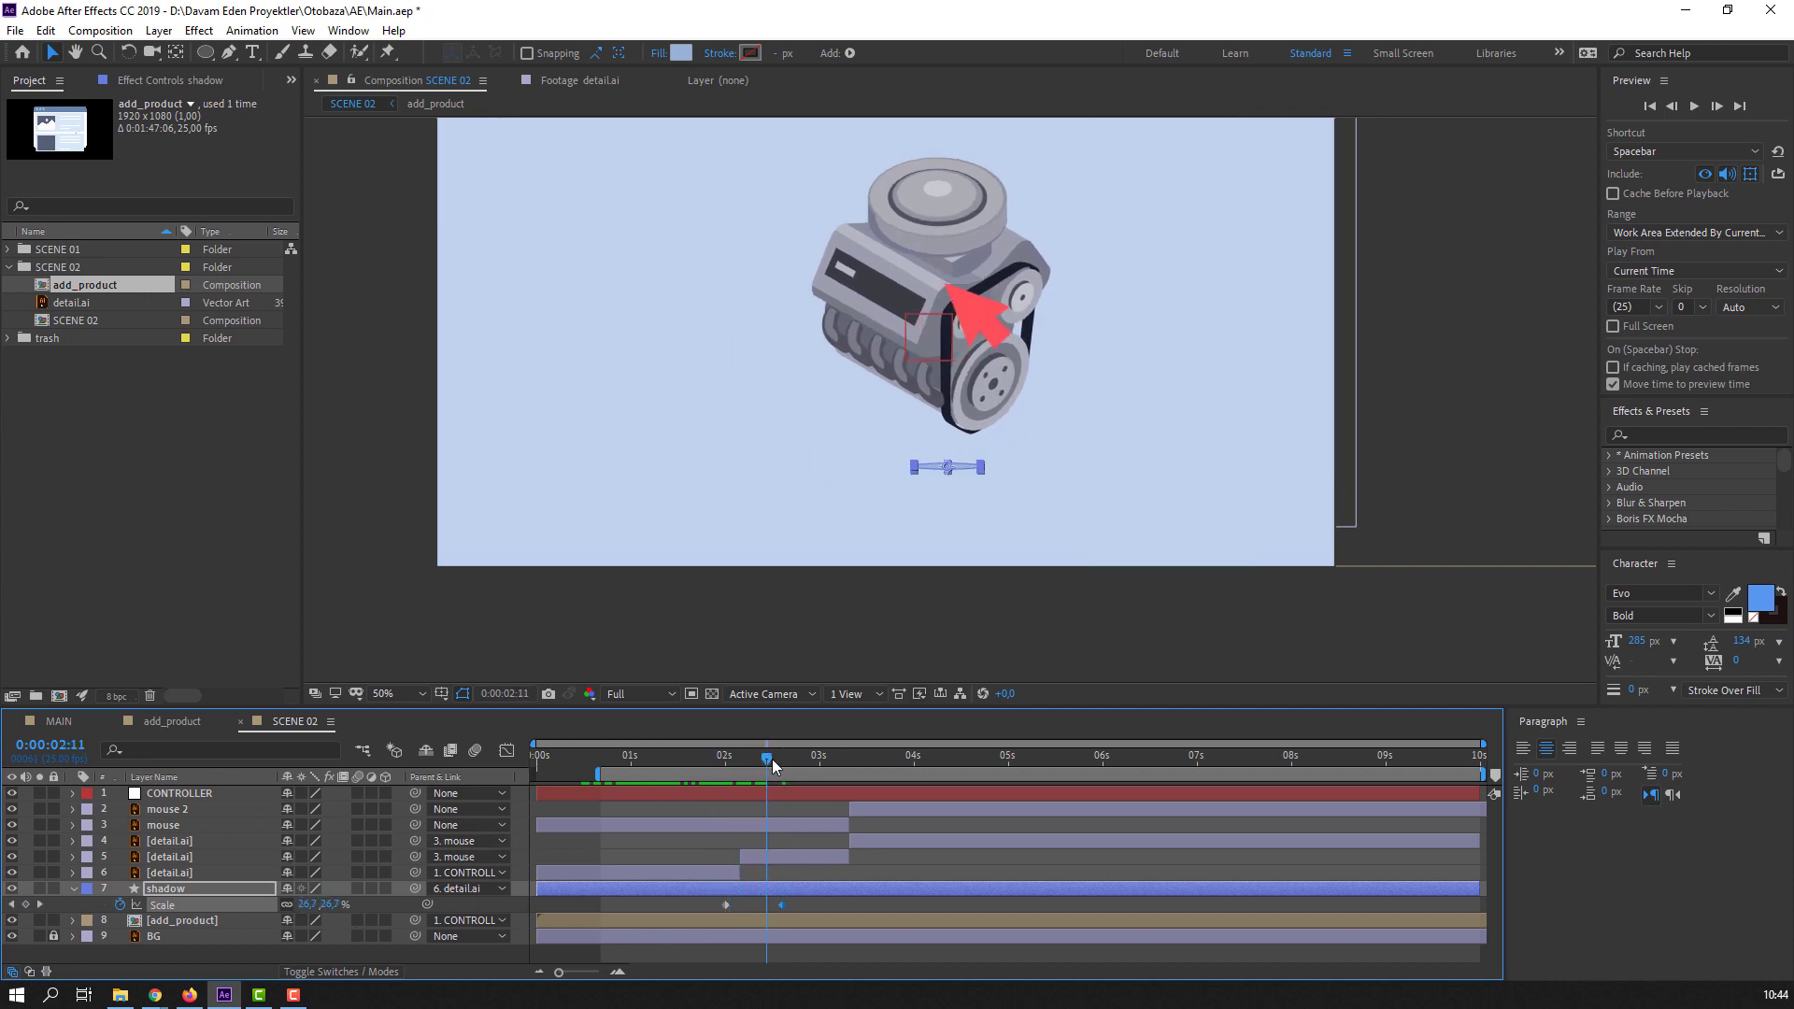
{"action": "left_click_drag", "start_coordinate": [782, 906], "coordinate": [810, 905]}
{"action": "left_click_drag", "start_coordinate": [702, 759], "coordinate": [782, 759]}
- Shift both Scale keyframes slightly later, apply Easy Ease, and preview the shrink
{"action": "left_click_drag", "start_coordinate": [695, 916], "coordinate": [844, 905]}
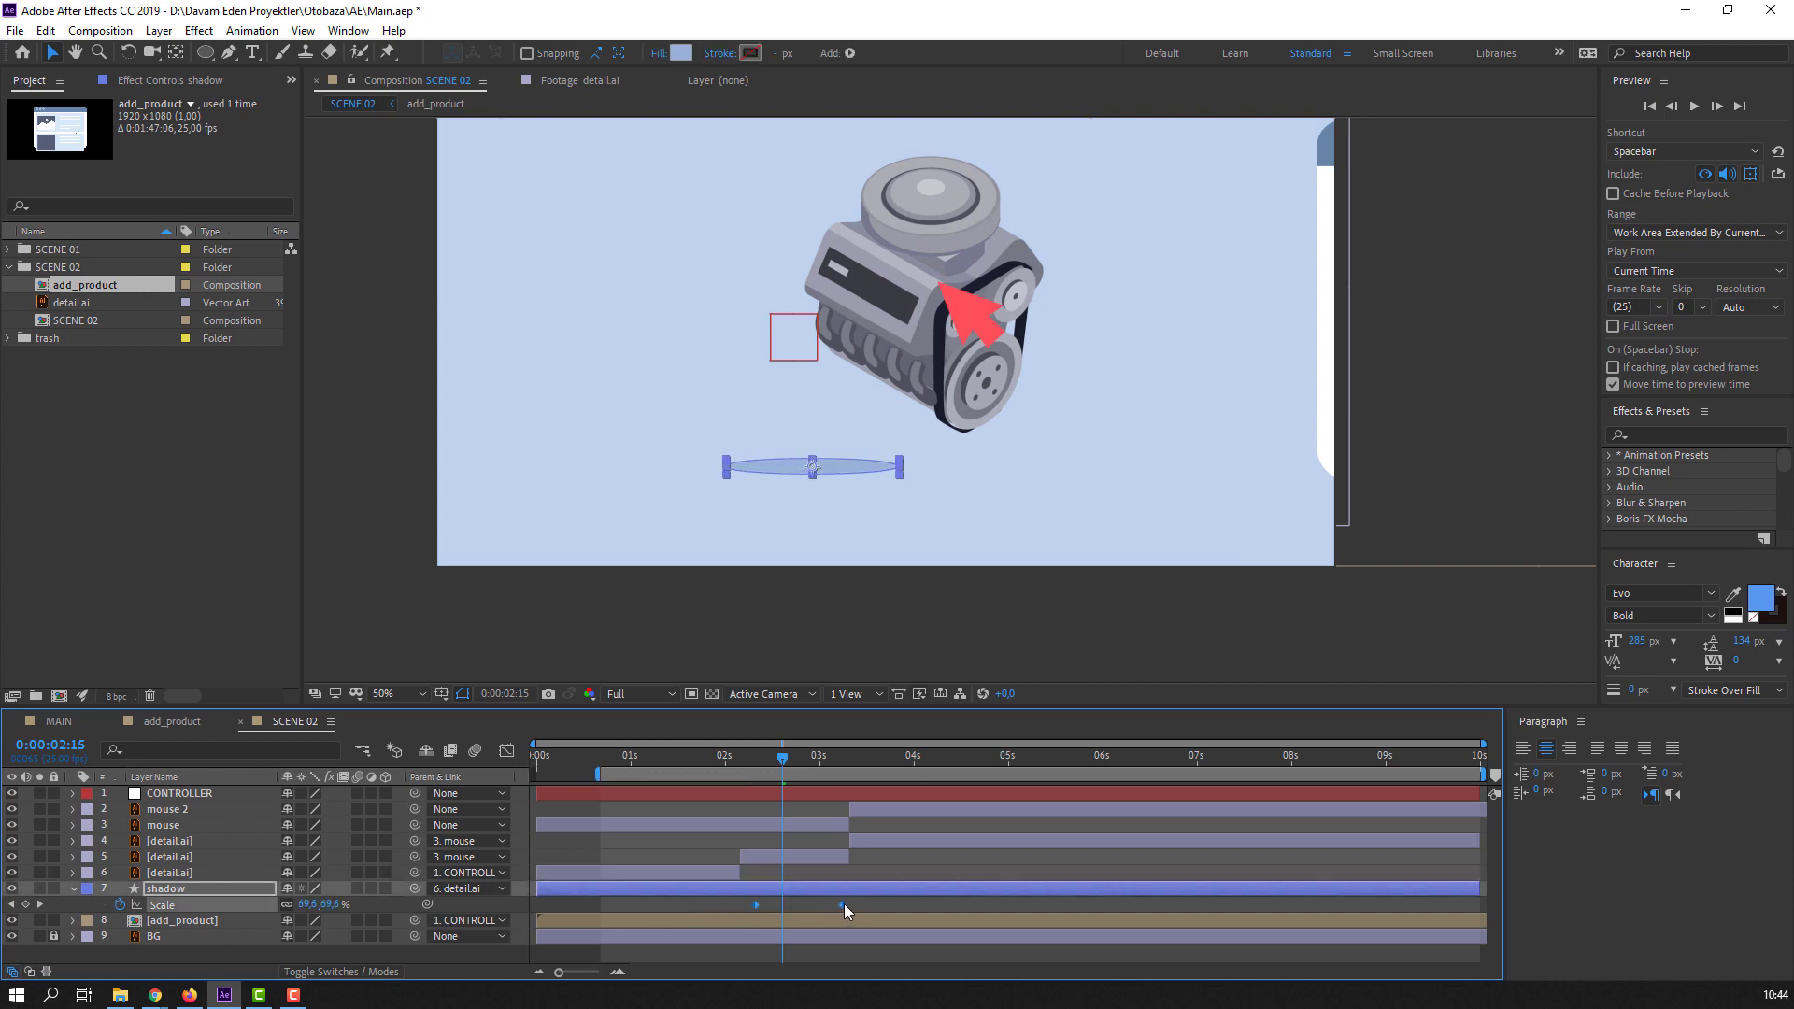
{"action": "left_click", "coordinate": [743, 754]}
{"action": "key", "text": "space"}
{"action": "key", "text": "space"}
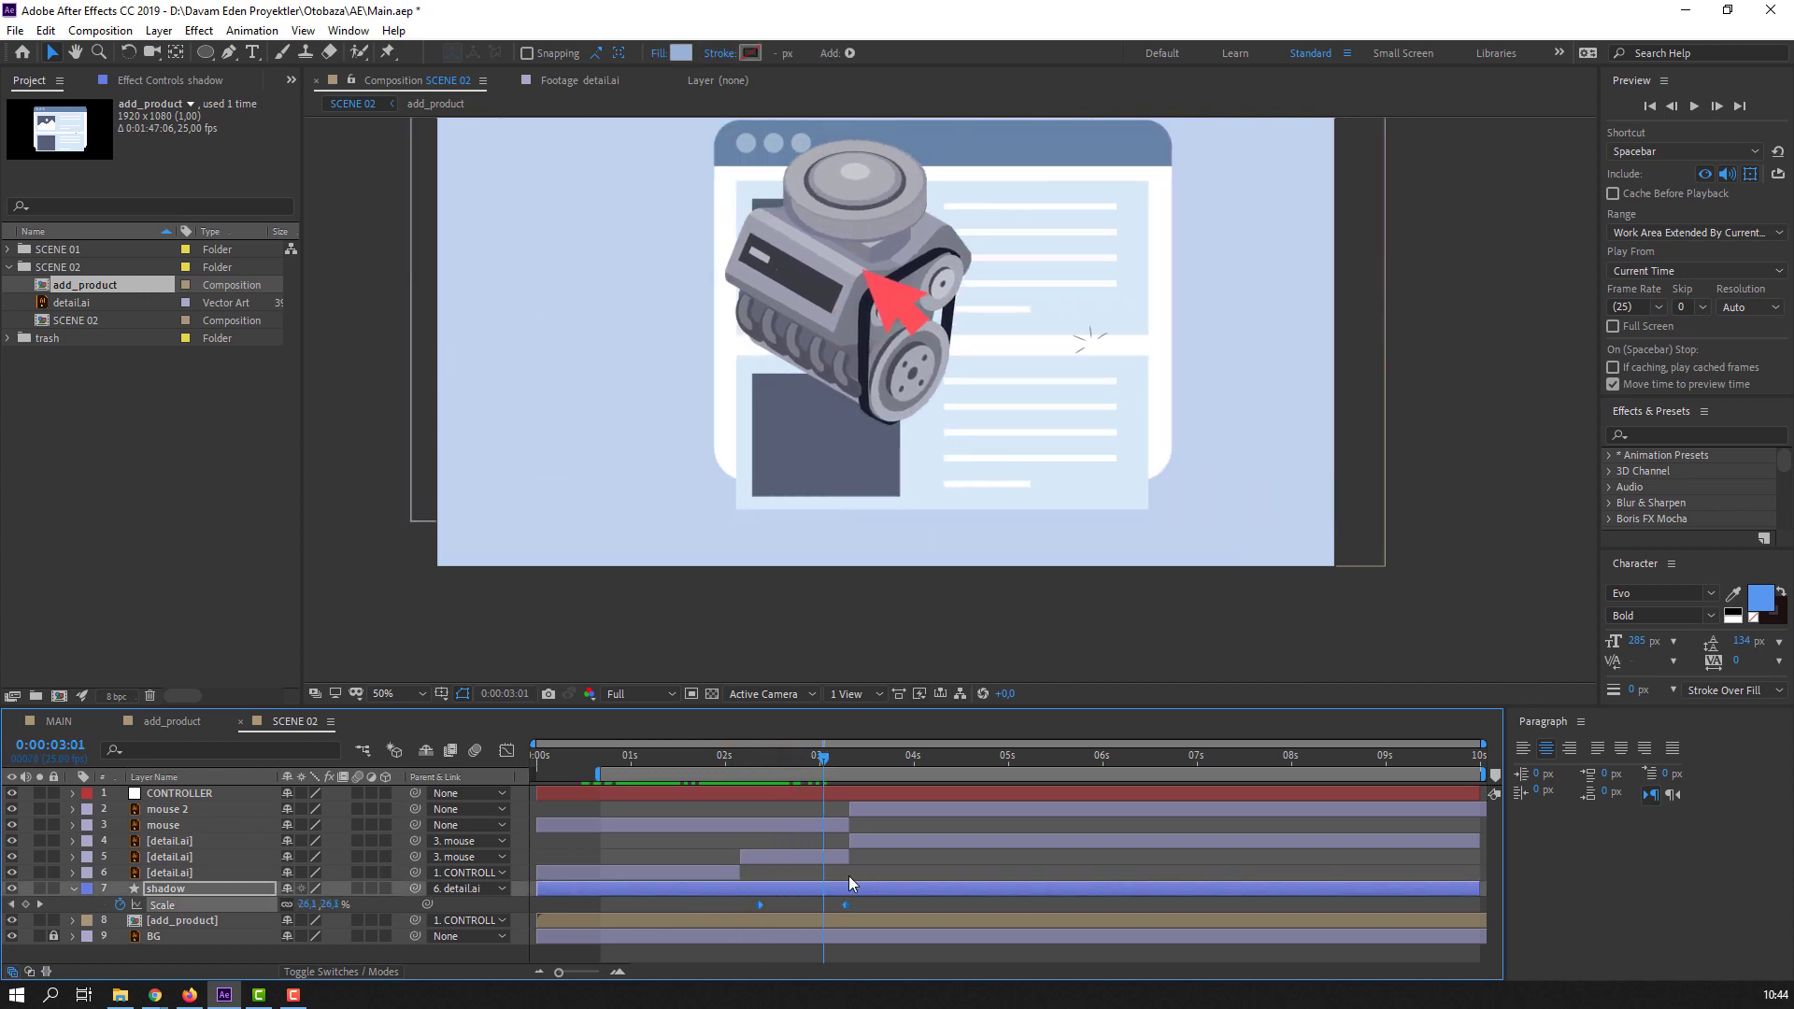
{"action": "right_click", "coordinate": [760, 905]}
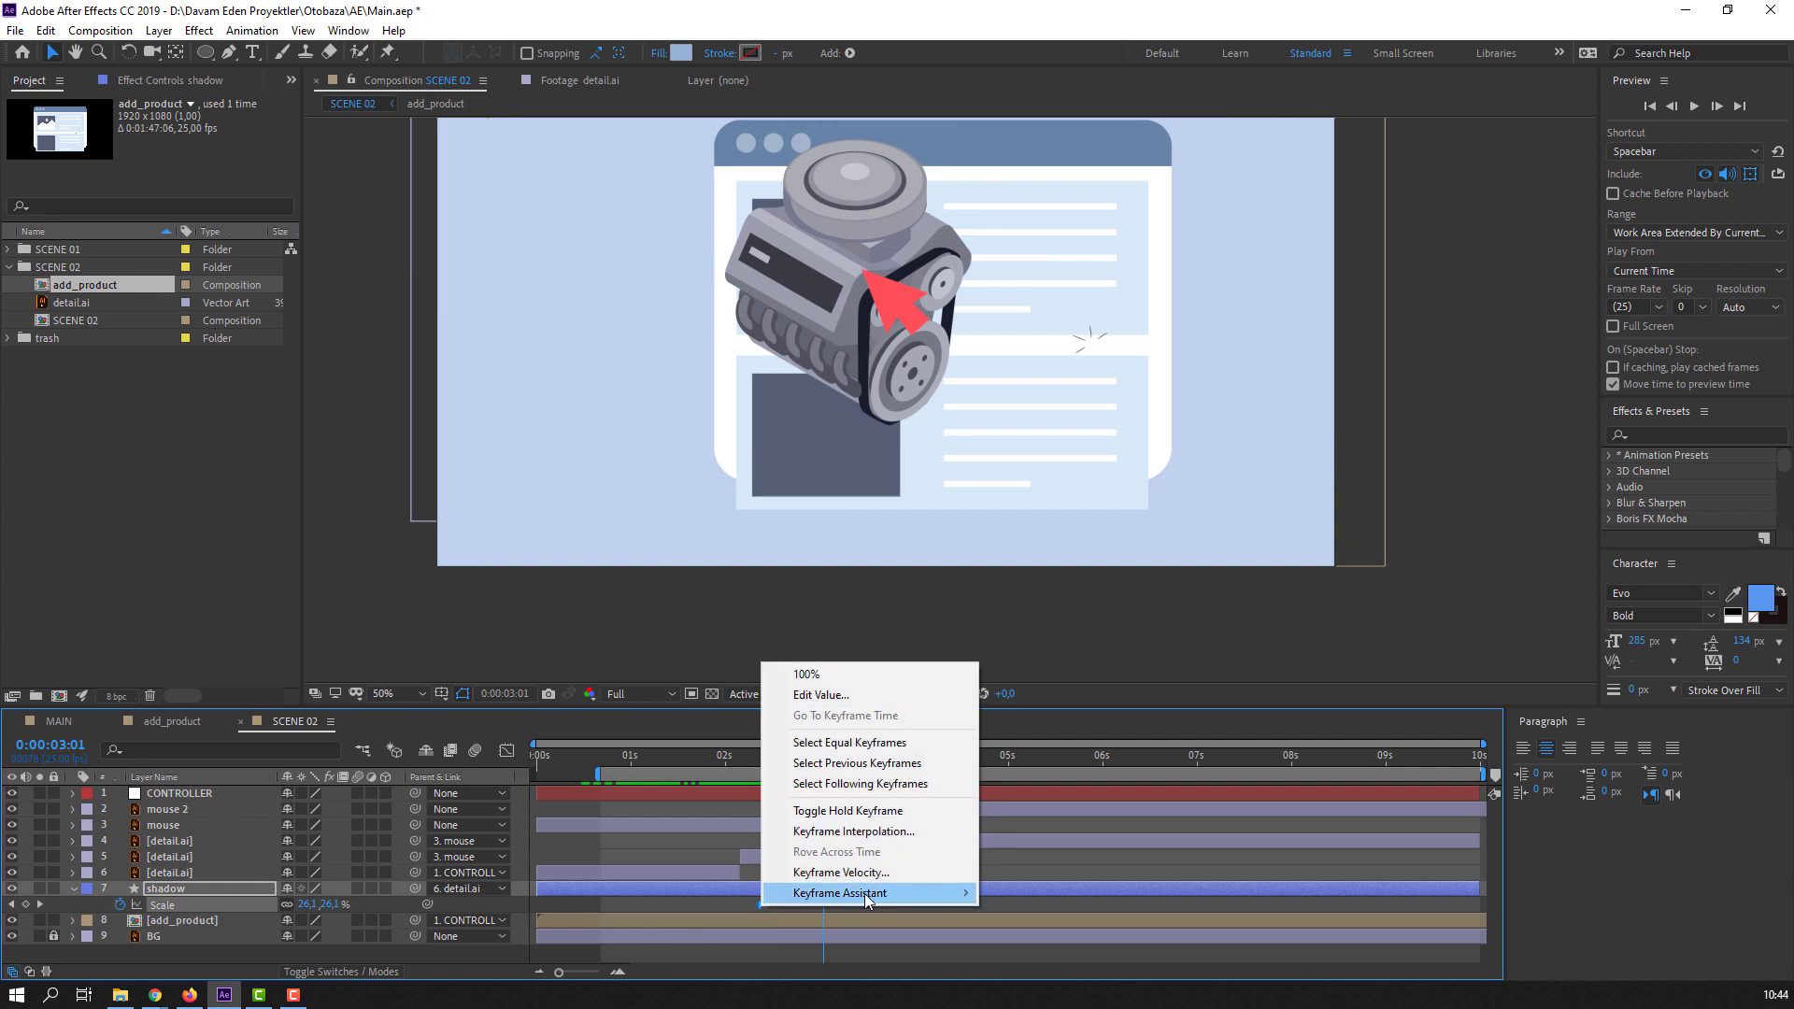
{"action": "mouse_move", "coordinate": [864, 893]}
{"action": "left_click", "coordinate": [1053, 773]}
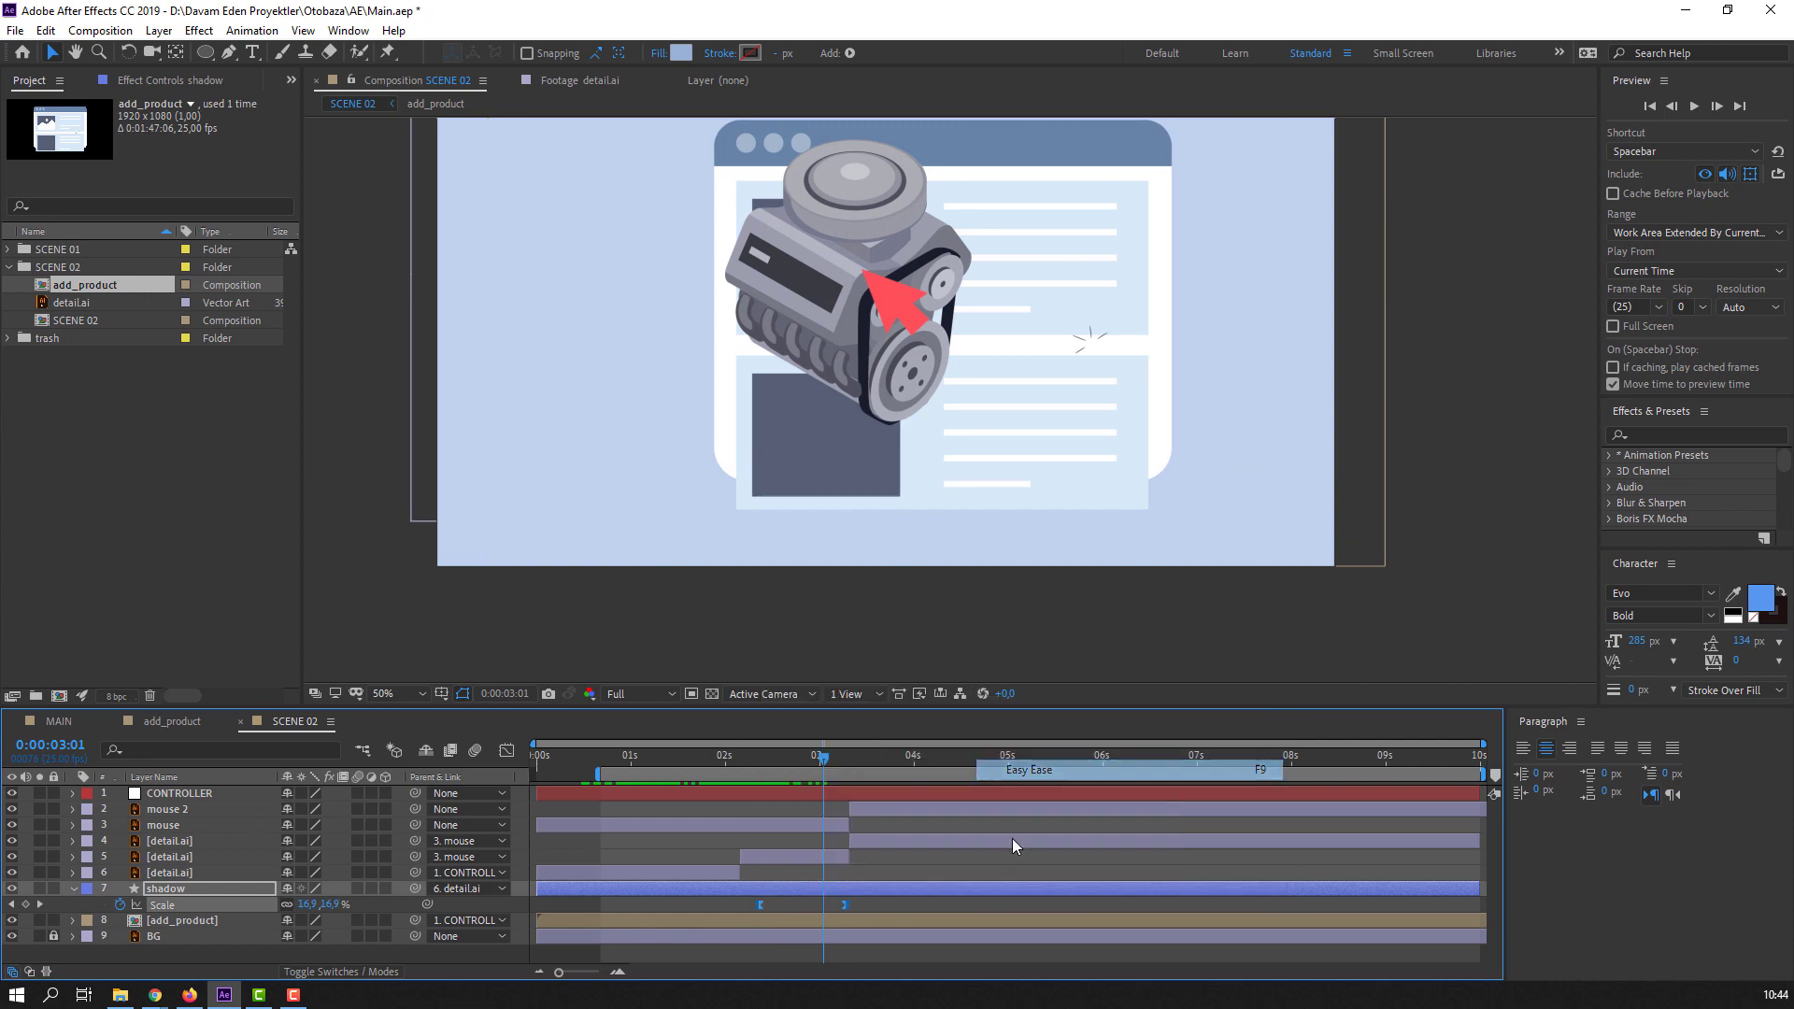
{"action": "key", "text": "space"}
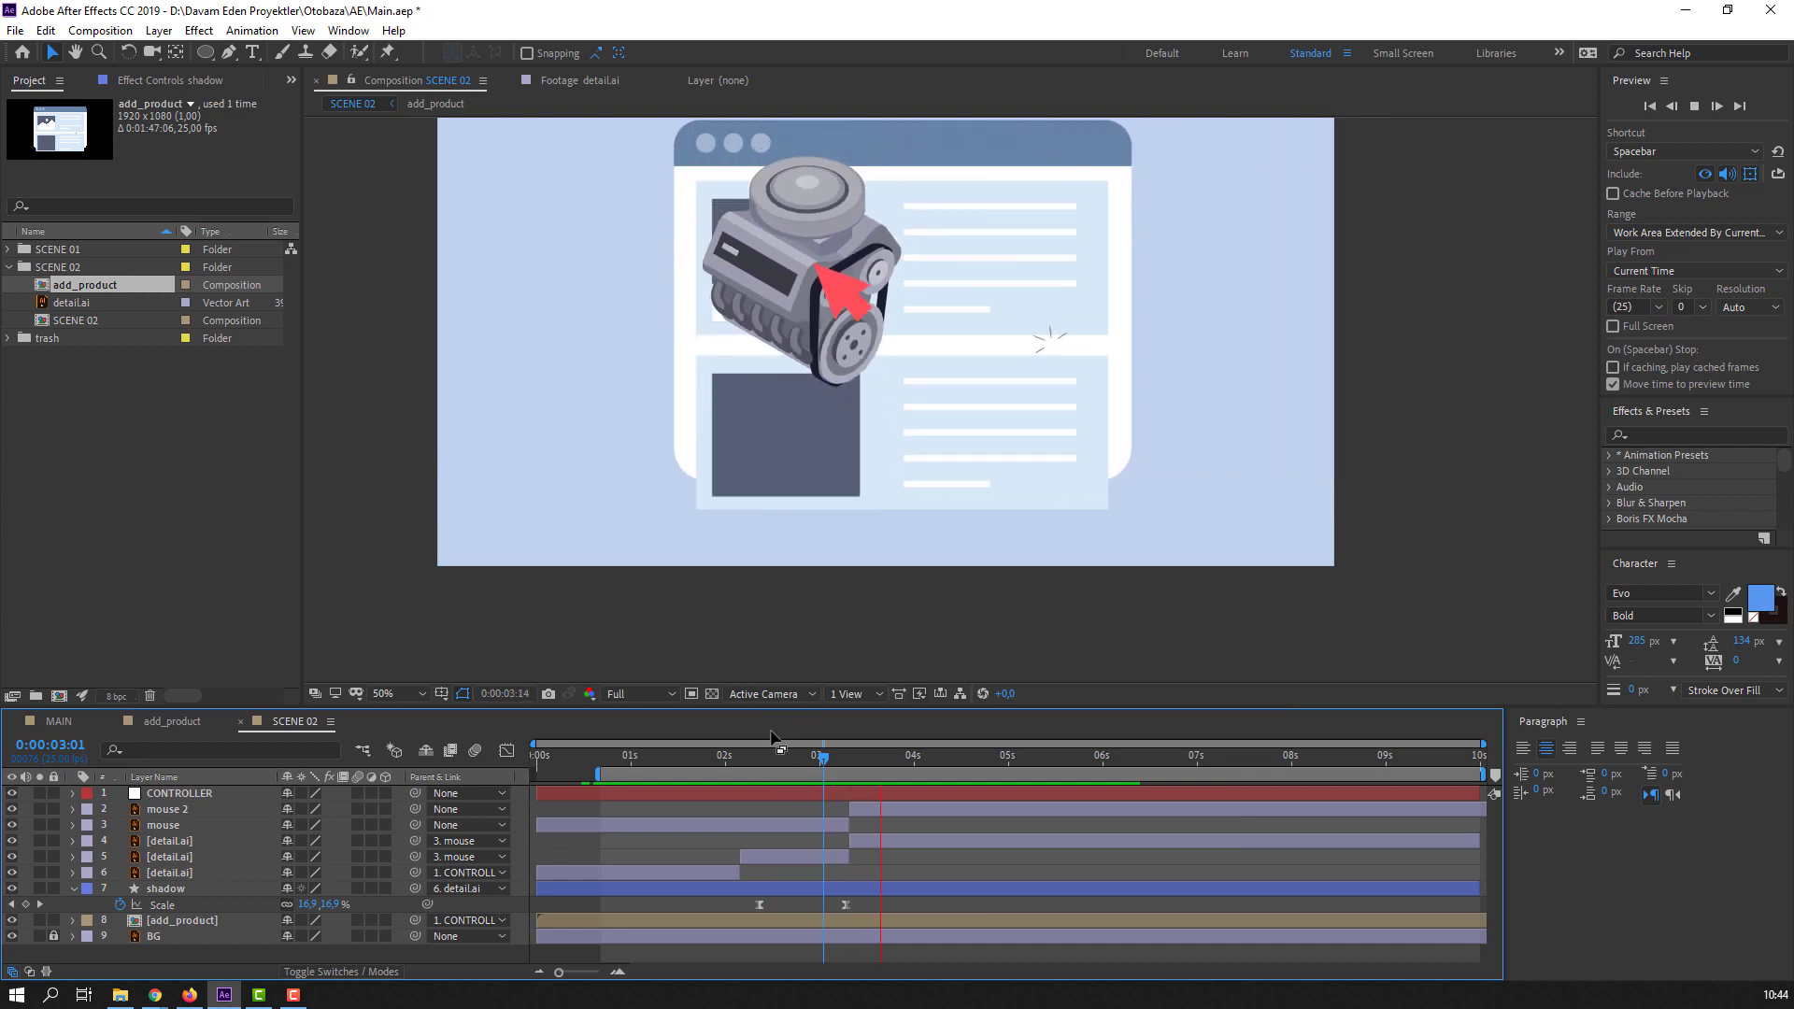
- Keyframe the shadow's Opacity from 100% to 0%, ending near 3 s
{"action": "left_click", "coordinate": [793, 760]}
{"action": "left_click_drag", "start_coordinate": [794, 760], "coordinate": [777, 762]}
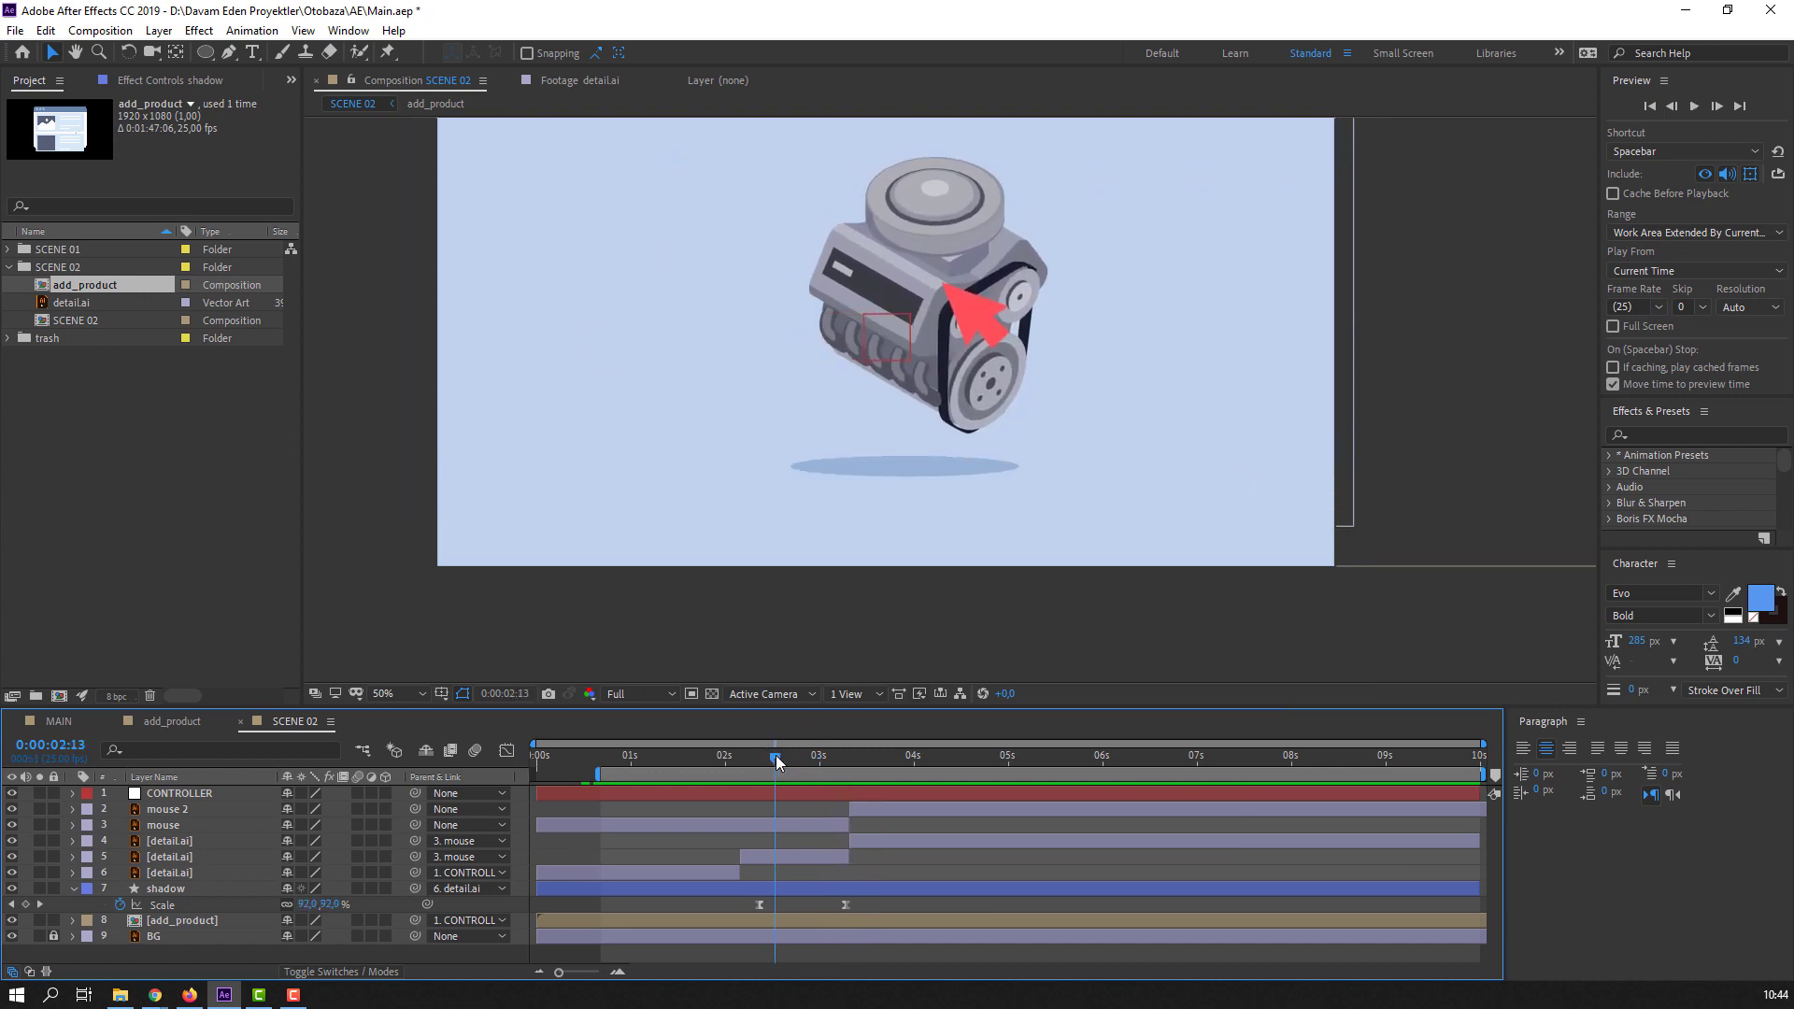
{"action": "left_click", "coordinate": [757, 758]}
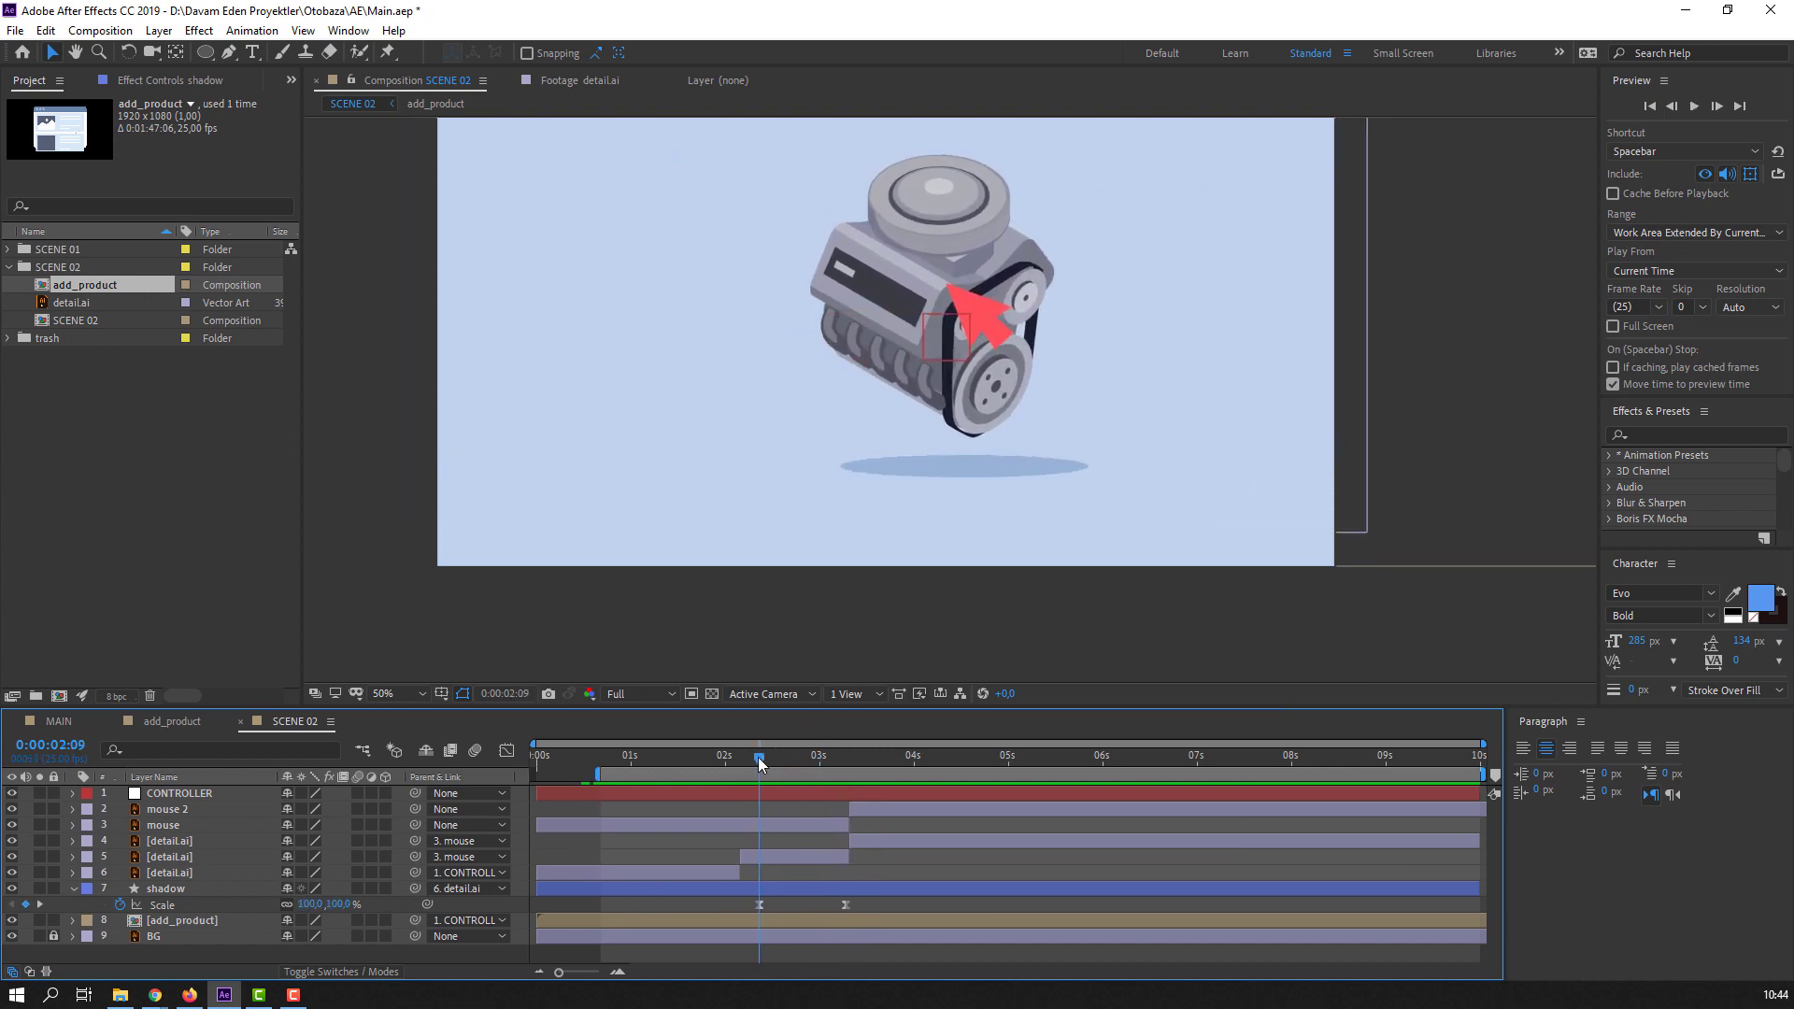
{"action": "left_click", "coordinate": [175, 889]}
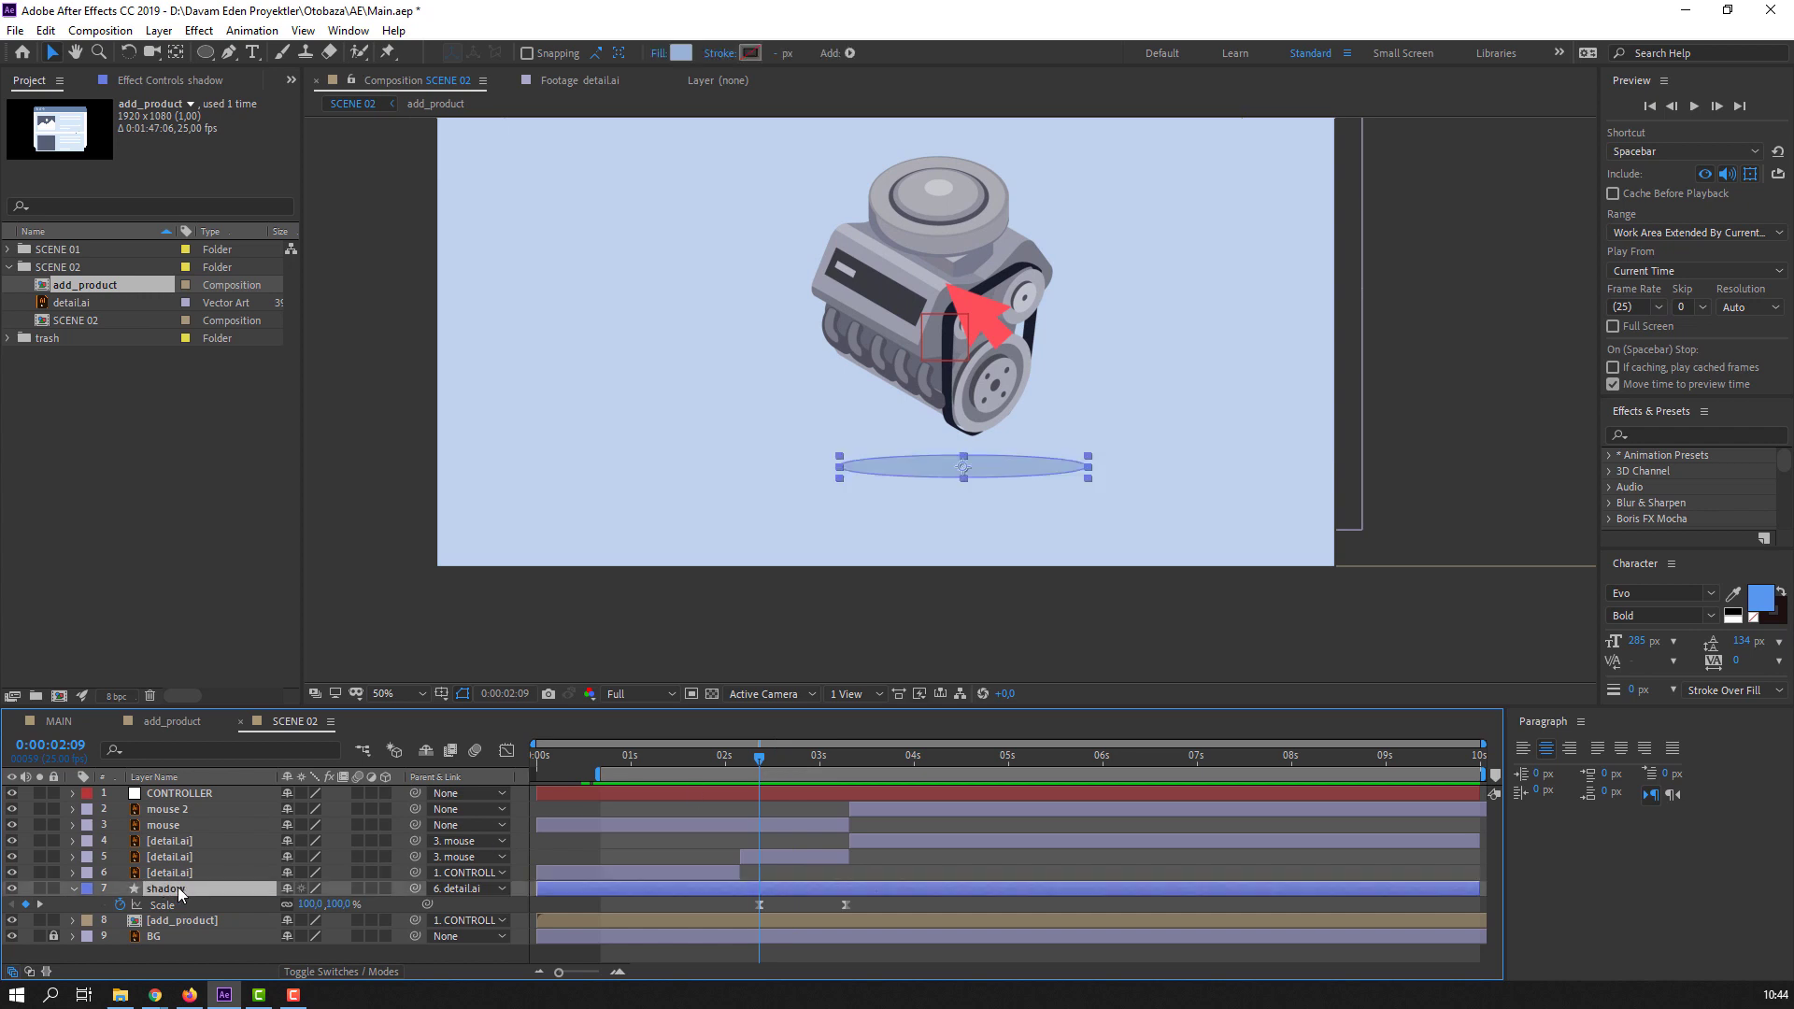
{"action": "key", "text": "shift+t"}
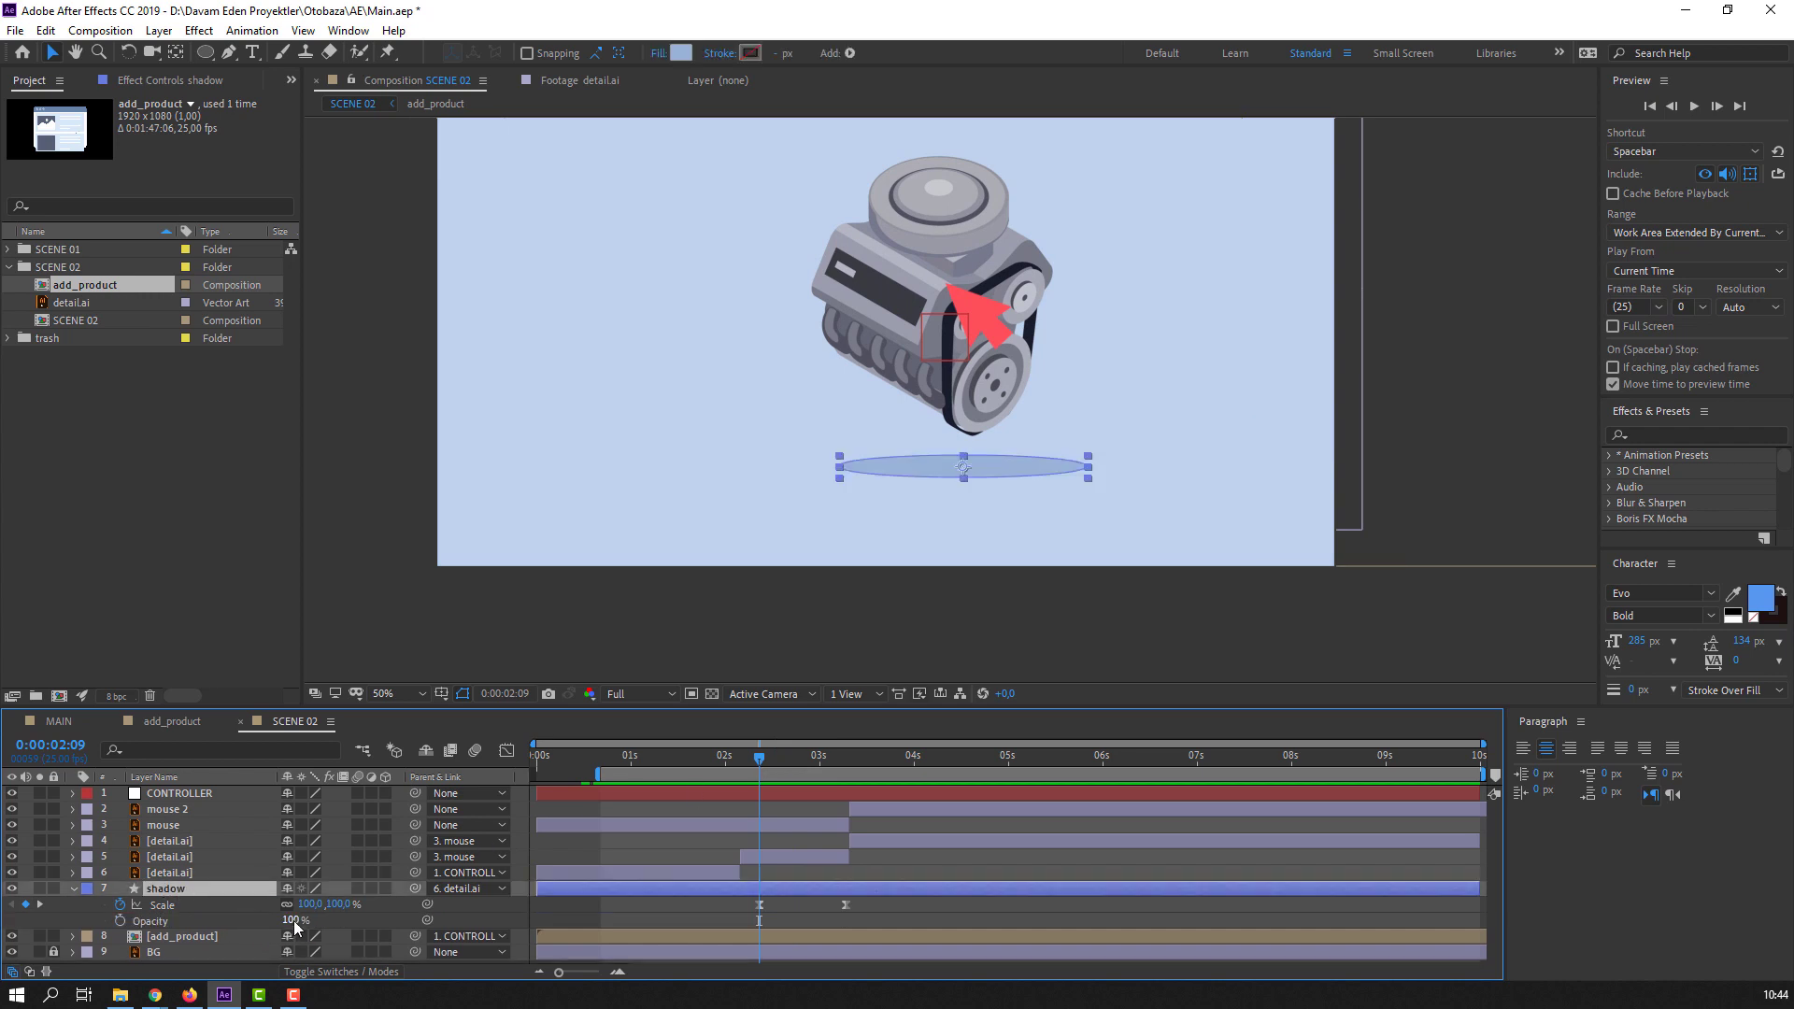
{"action": "left_click", "coordinate": [120, 922]}
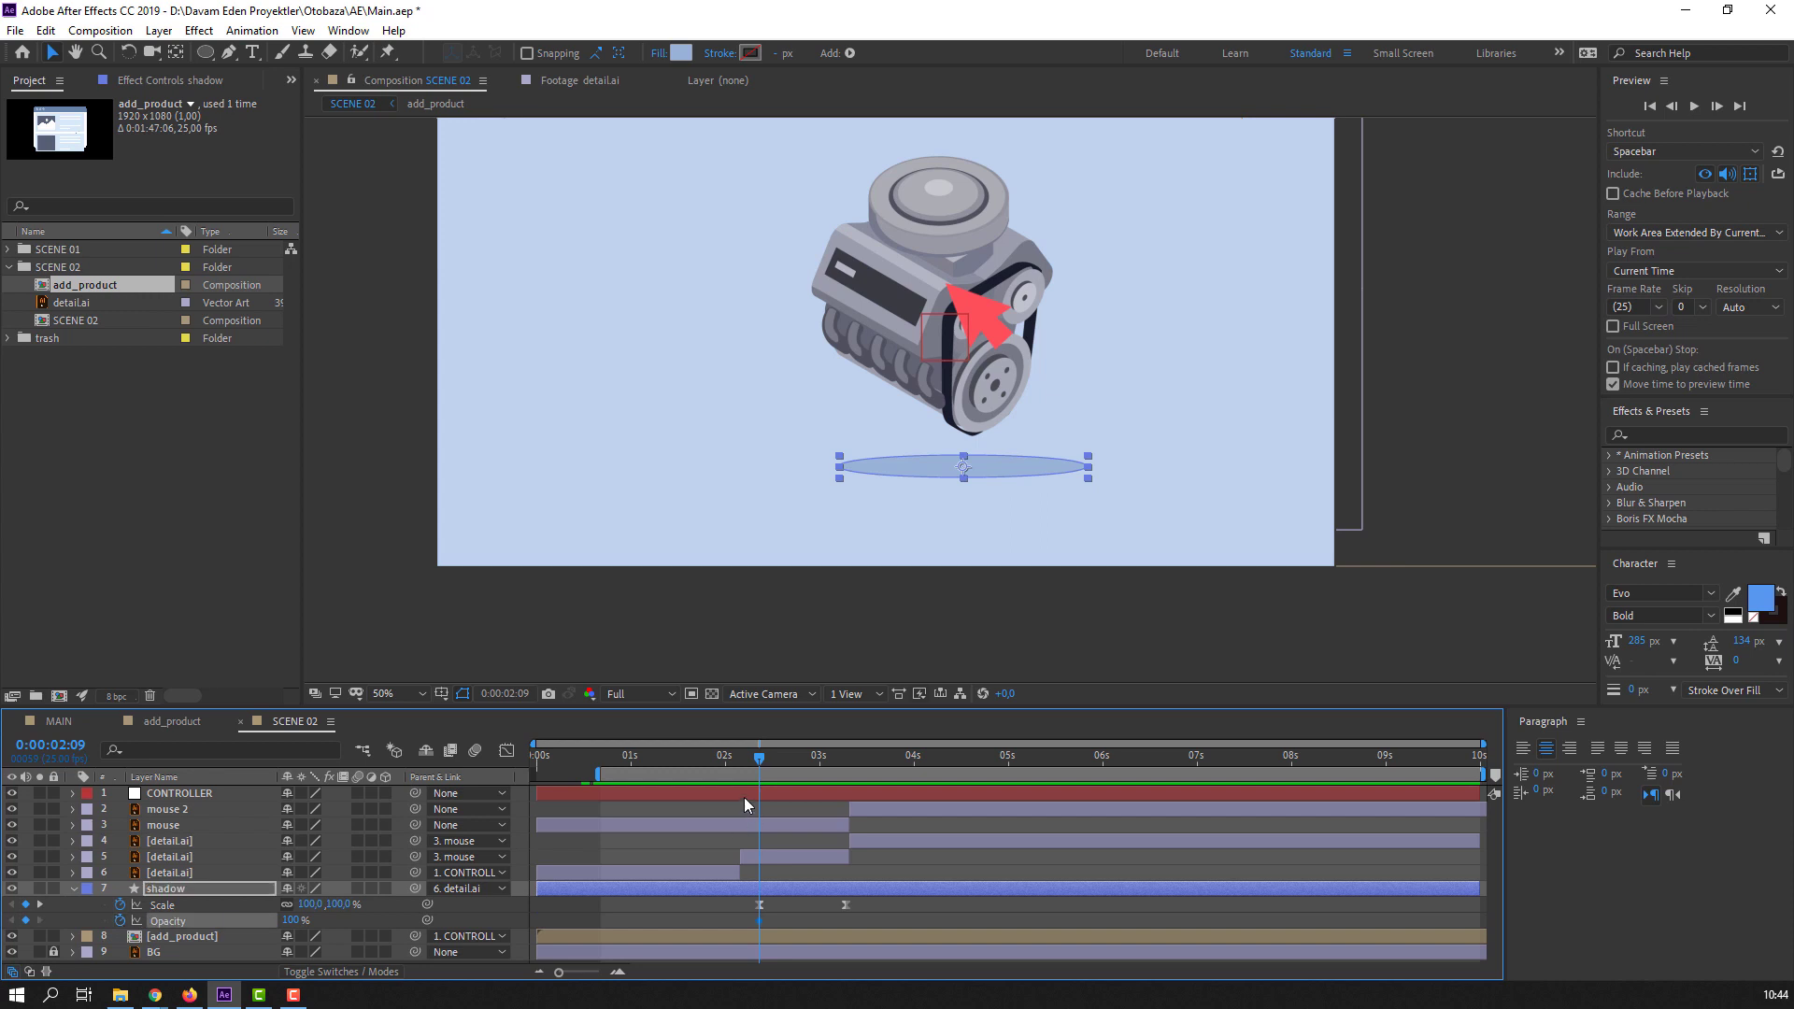
{"action": "left_click_drag", "start_coordinate": [772, 761], "coordinate": [793, 759]}
{"action": "type", "text": "0"}
{"action": "key", "text": "Return"}
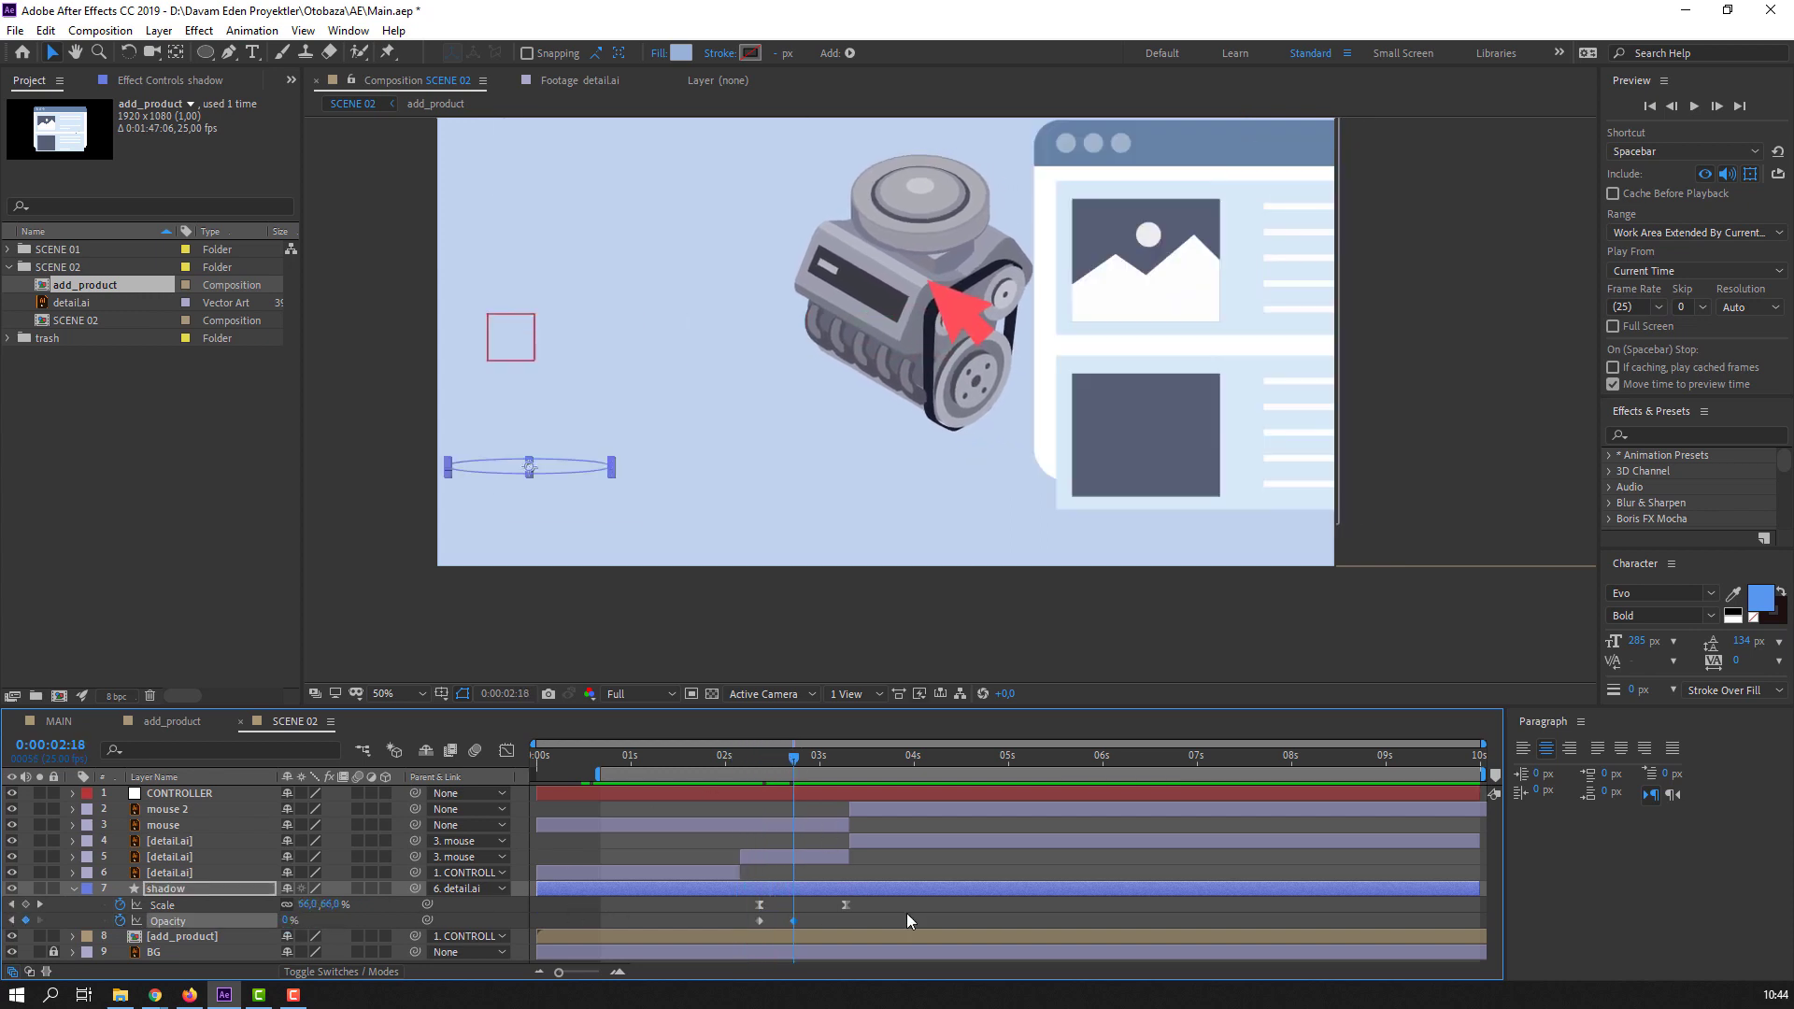
{"action": "left_click_drag", "start_coordinate": [794, 920], "coordinate": [820, 921]}
- Preview and scrub the shadow fade, then collapse the shadow layer's properties
{"action": "left_click", "coordinate": [901, 918]}
{"action": "key", "text": "space"}
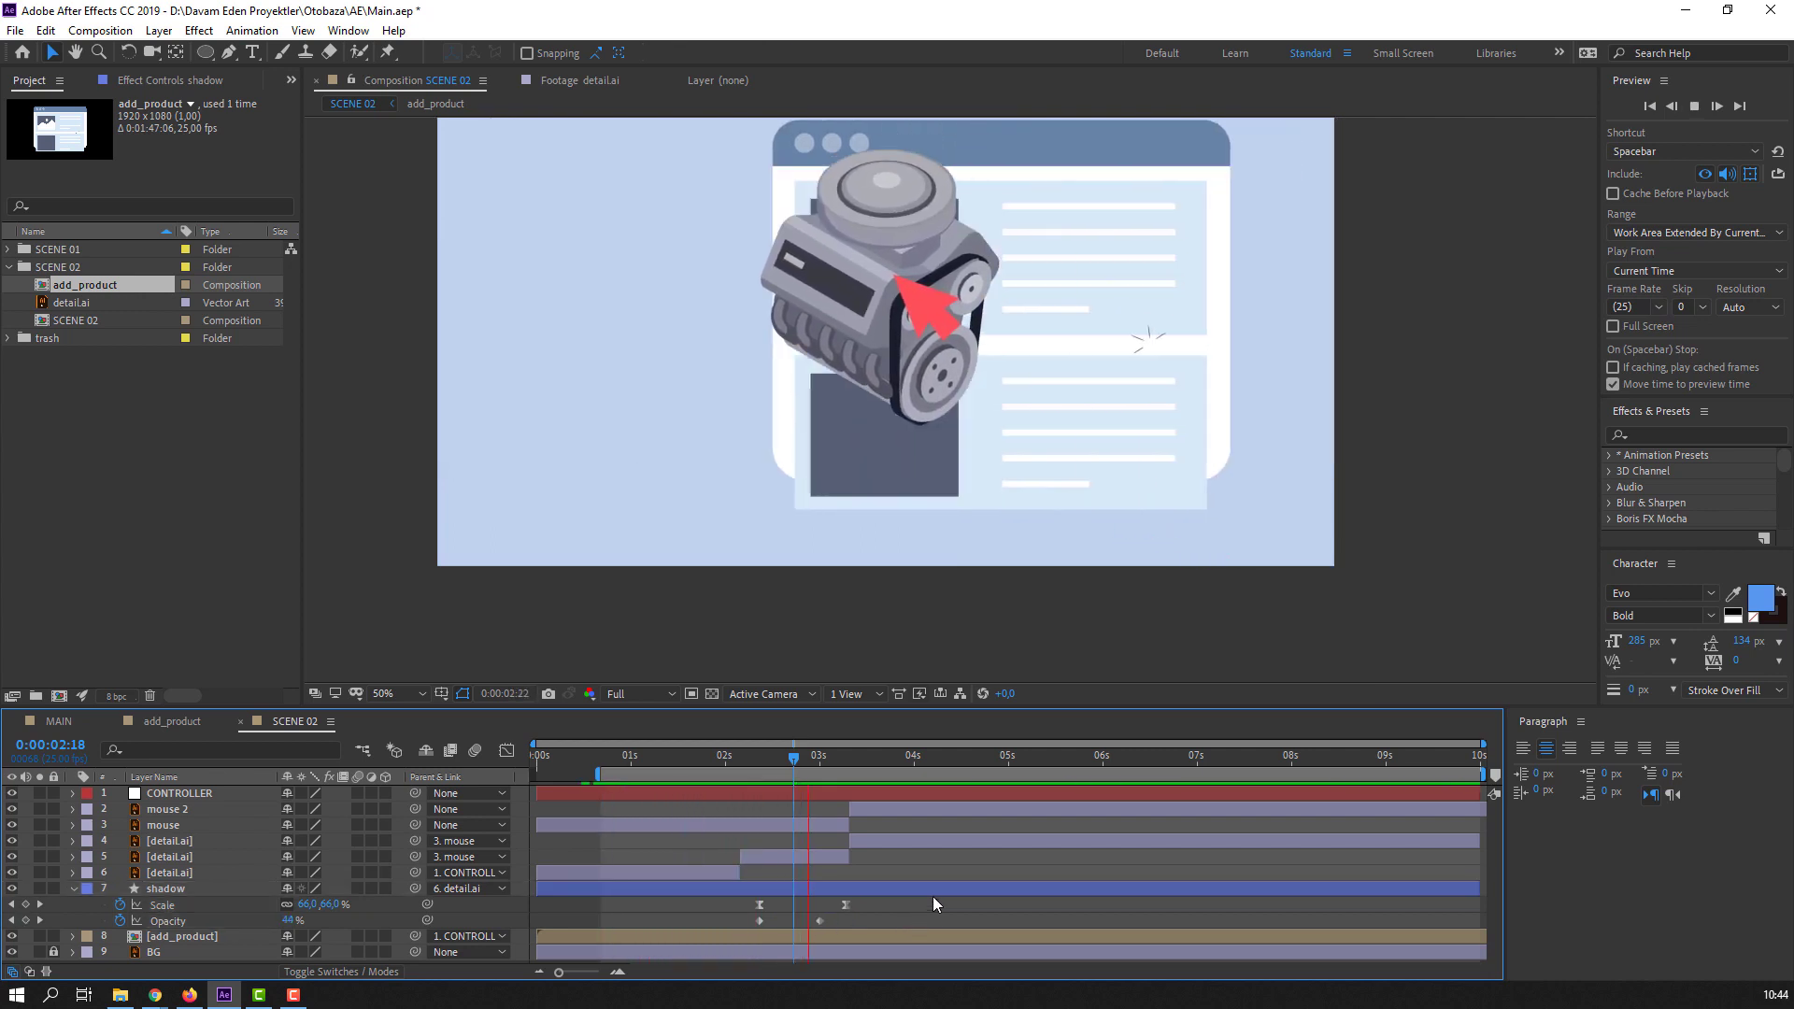
{"action": "key", "text": "space"}
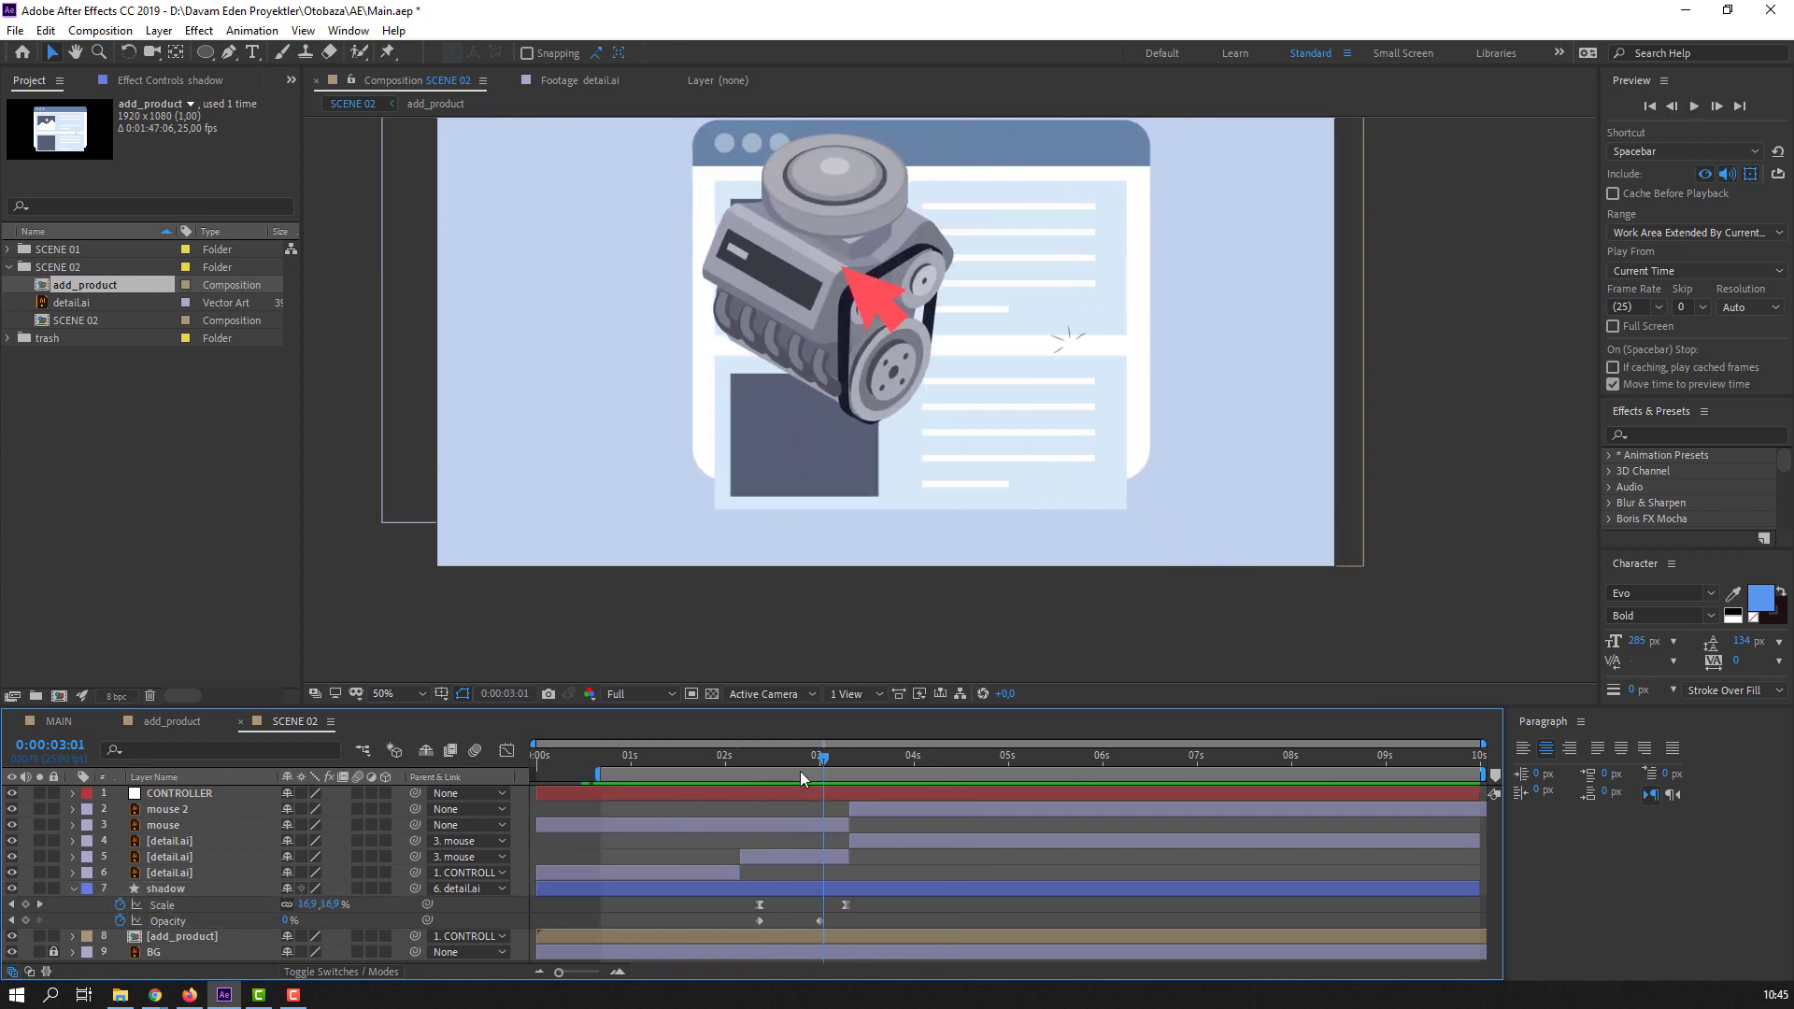
{"action": "left_click_drag", "start_coordinate": [810, 771], "coordinate": [765, 764]}
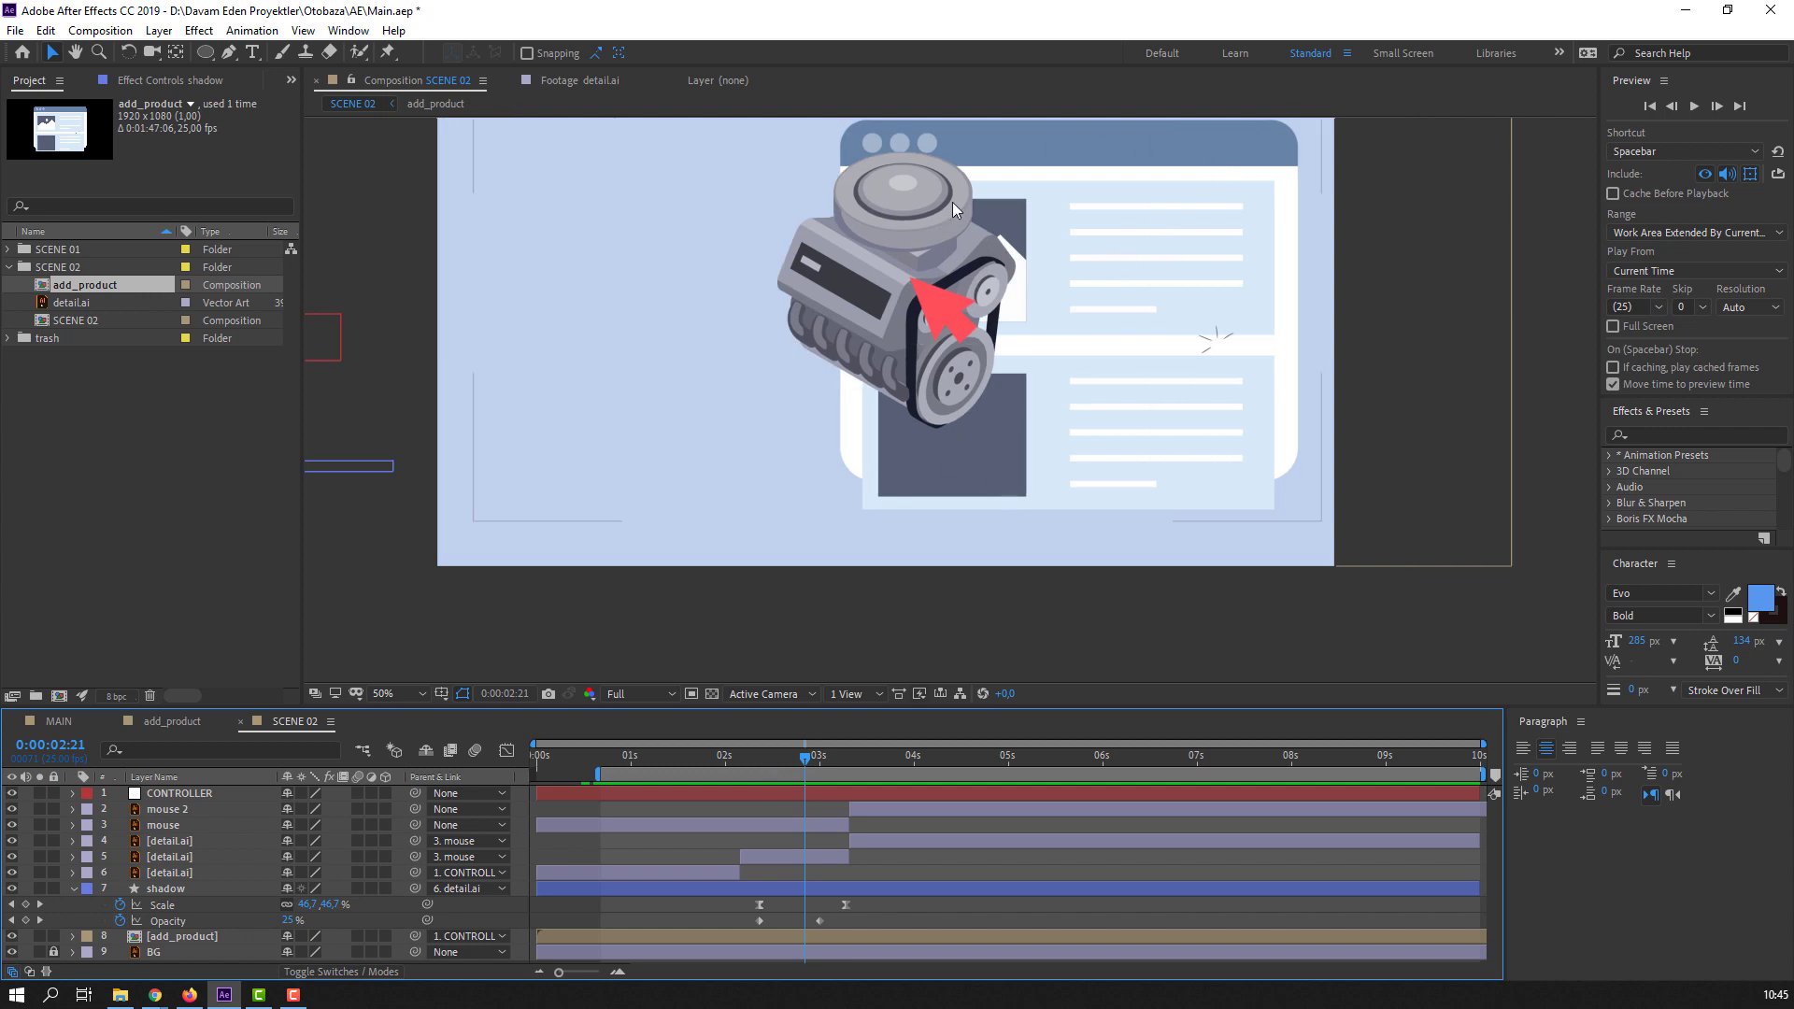
{"action": "left_click_drag", "start_coordinate": [631, 760], "coordinate": [786, 759]}
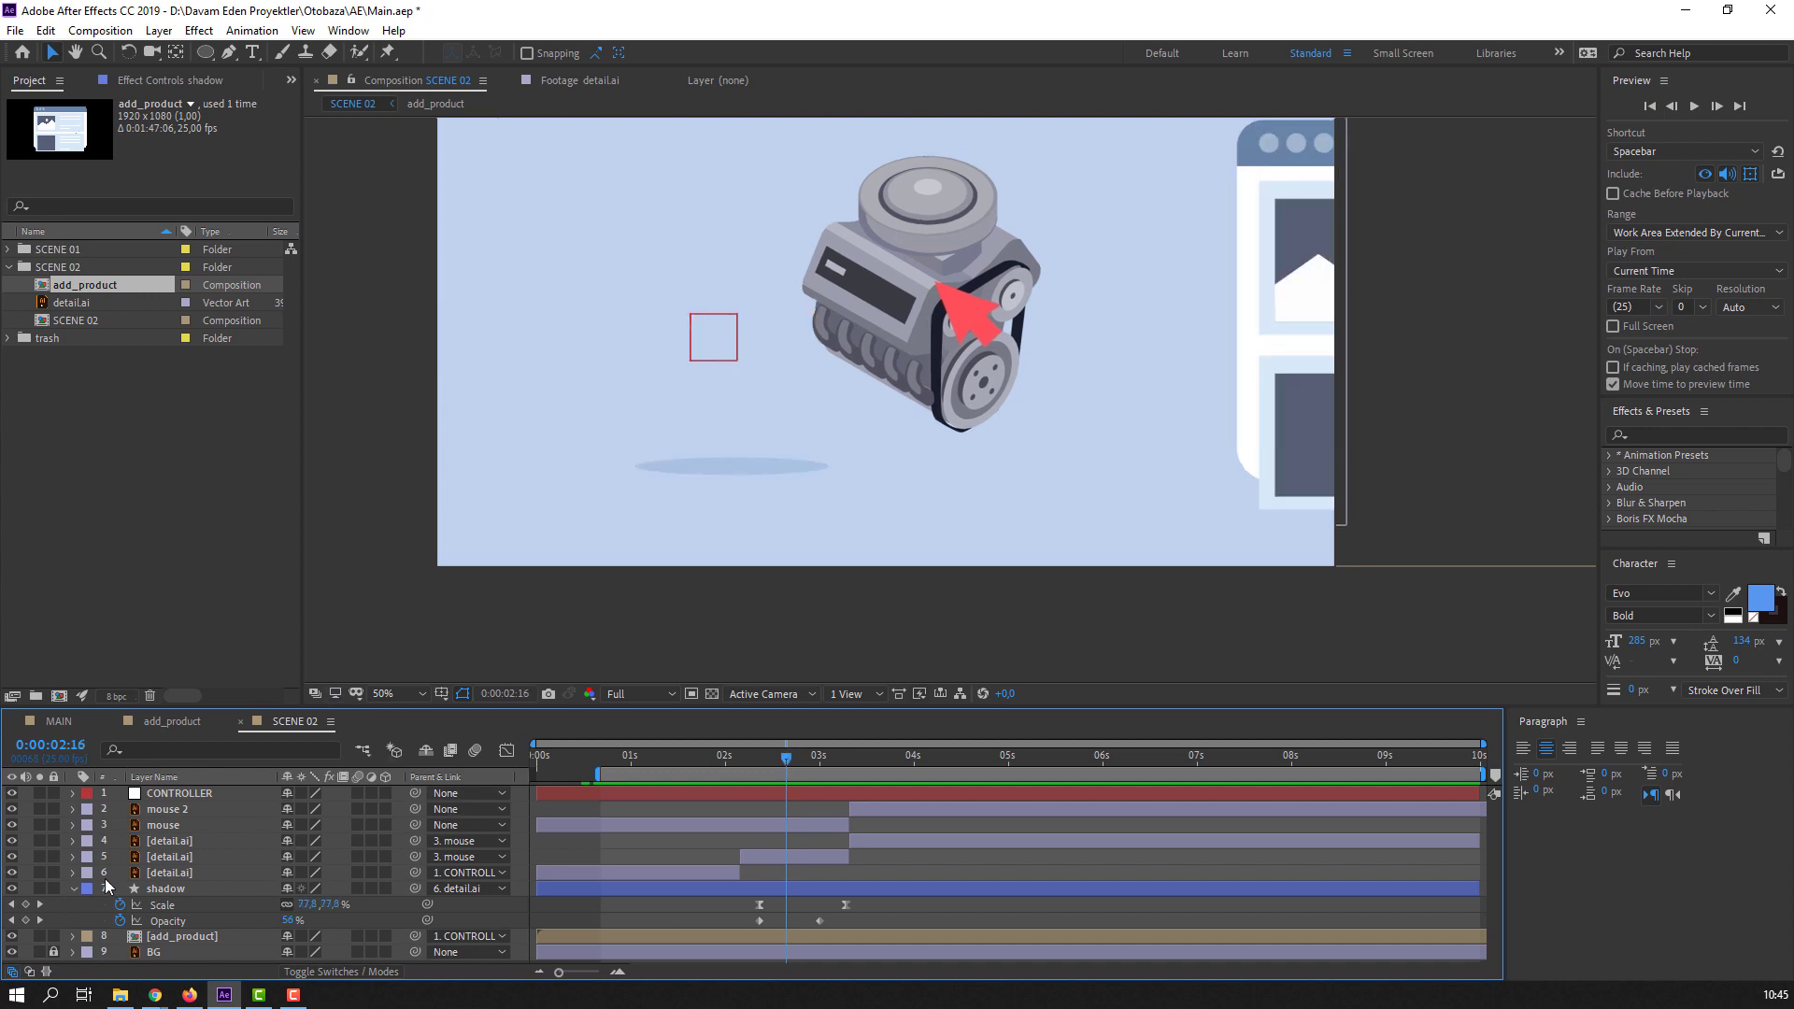
{"action": "left_click", "coordinate": [74, 889]}
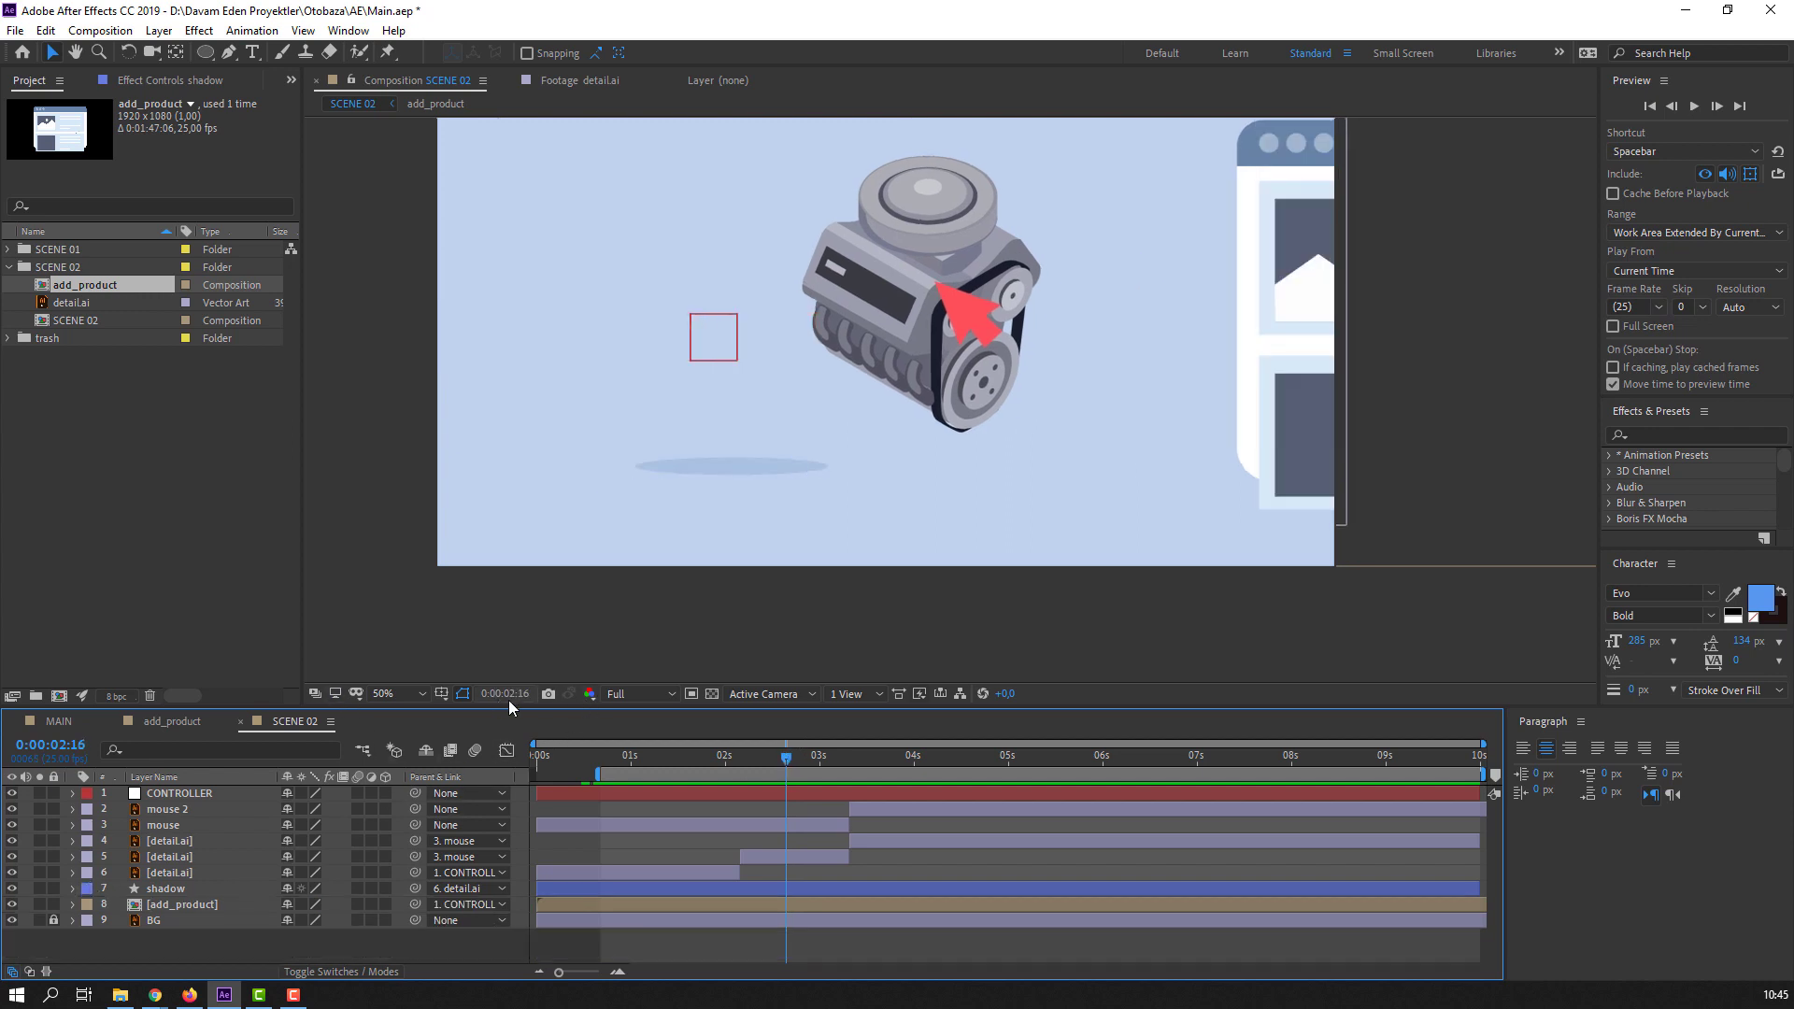
{"action": "left_click", "coordinate": [159, 721]}
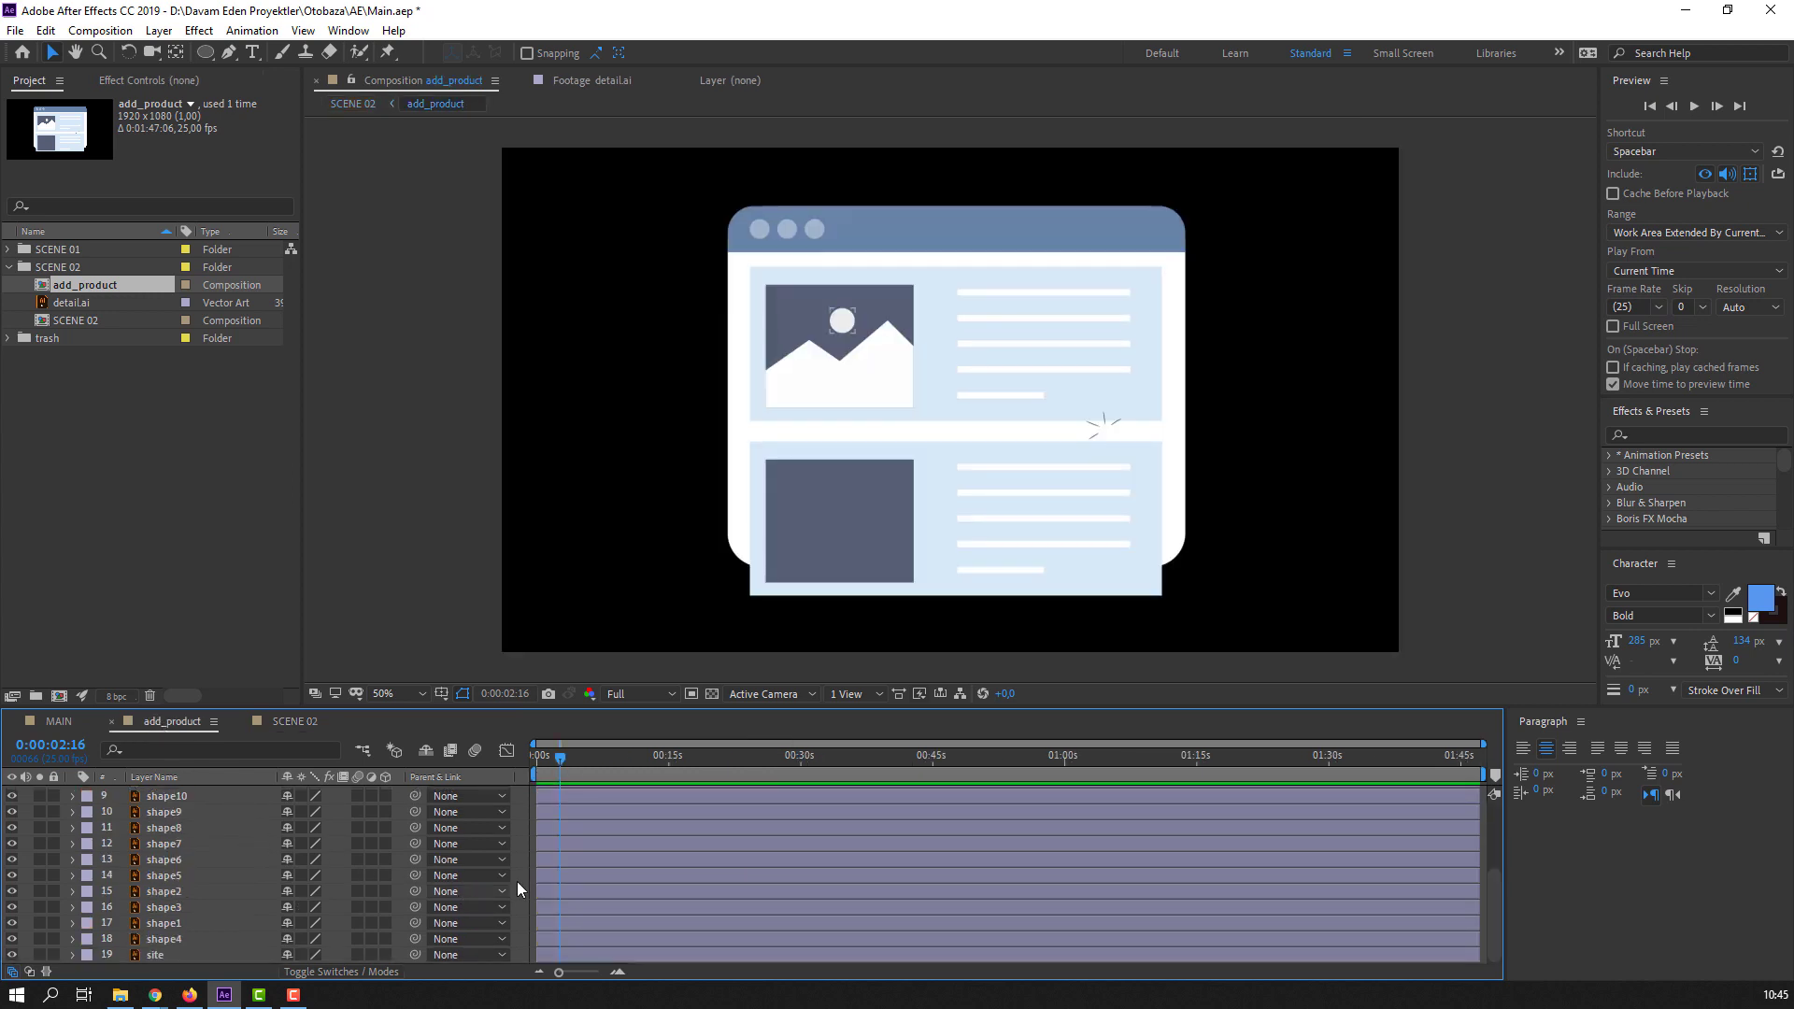
{"action": "left_click", "coordinate": [288, 718]}
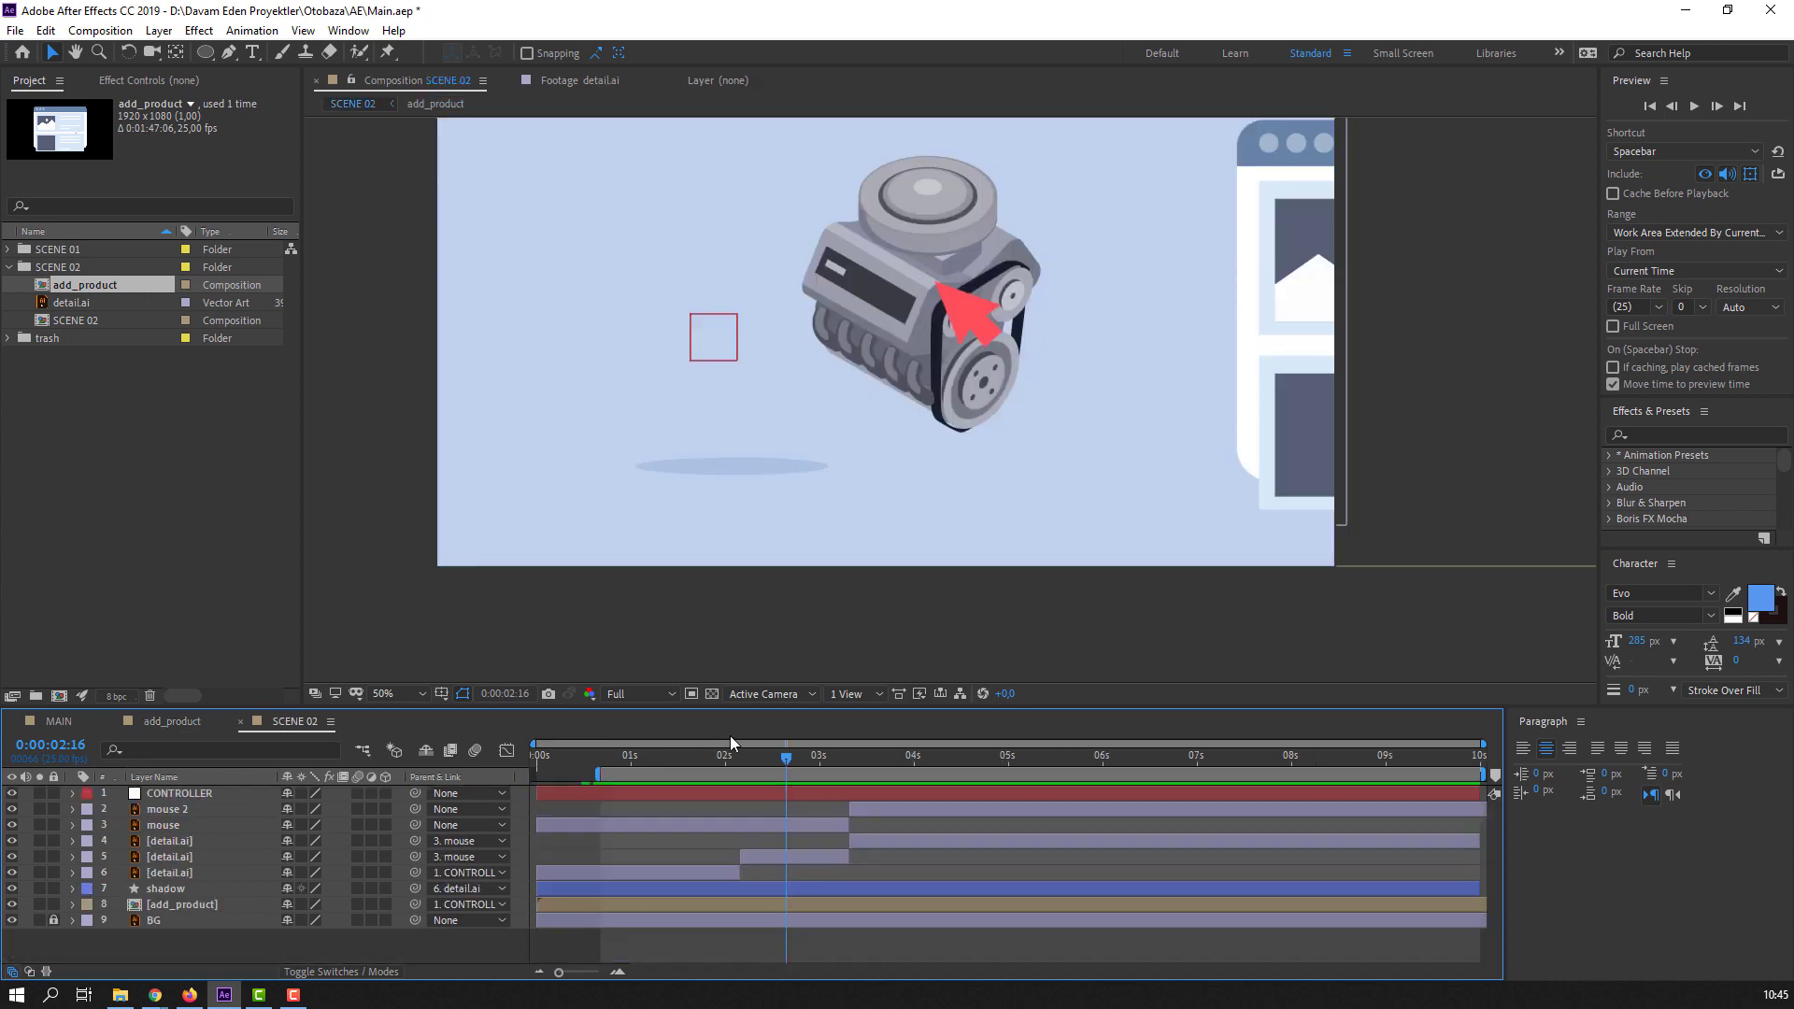
- Scrub SCENE 02 to 0:00:03:05 to watch the transition, then switch to add_product
{"action": "left_click", "coordinate": [801, 759]}
{"action": "left_click_drag", "start_coordinate": [801, 766], "coordinate": [838, 769]}
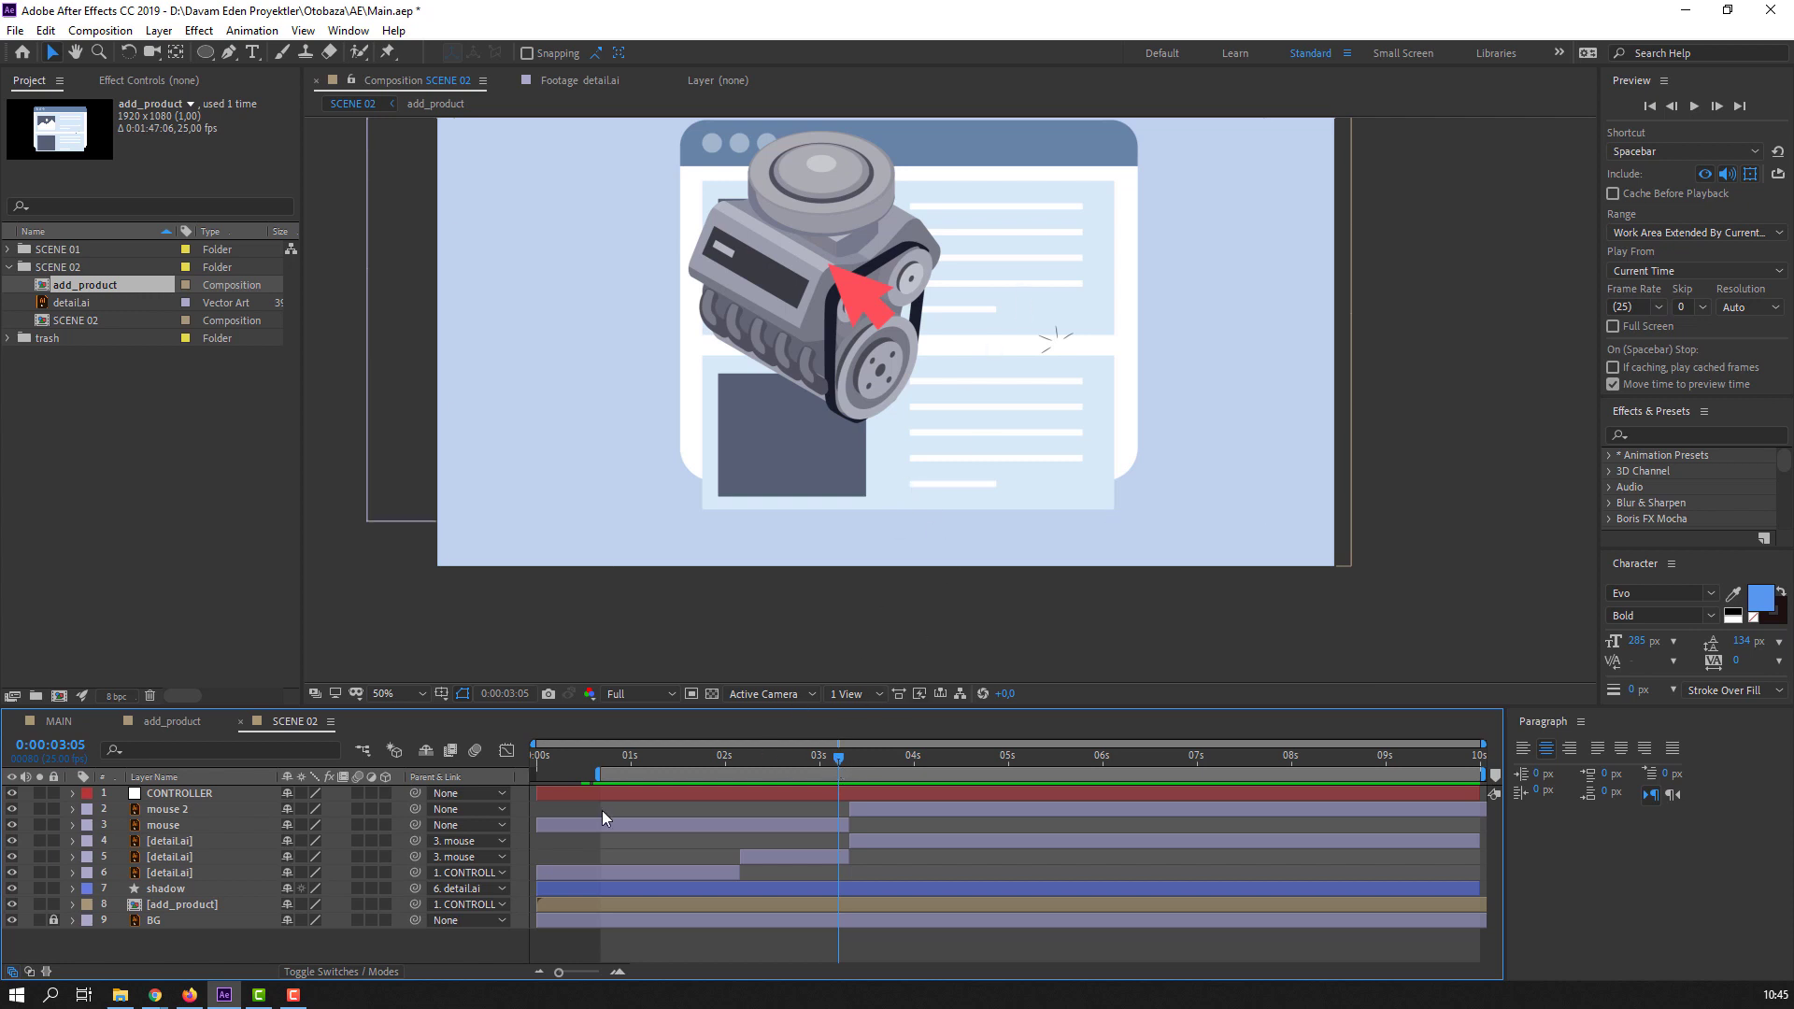
{"action": "left_click", "coordinate": [164, 723]}
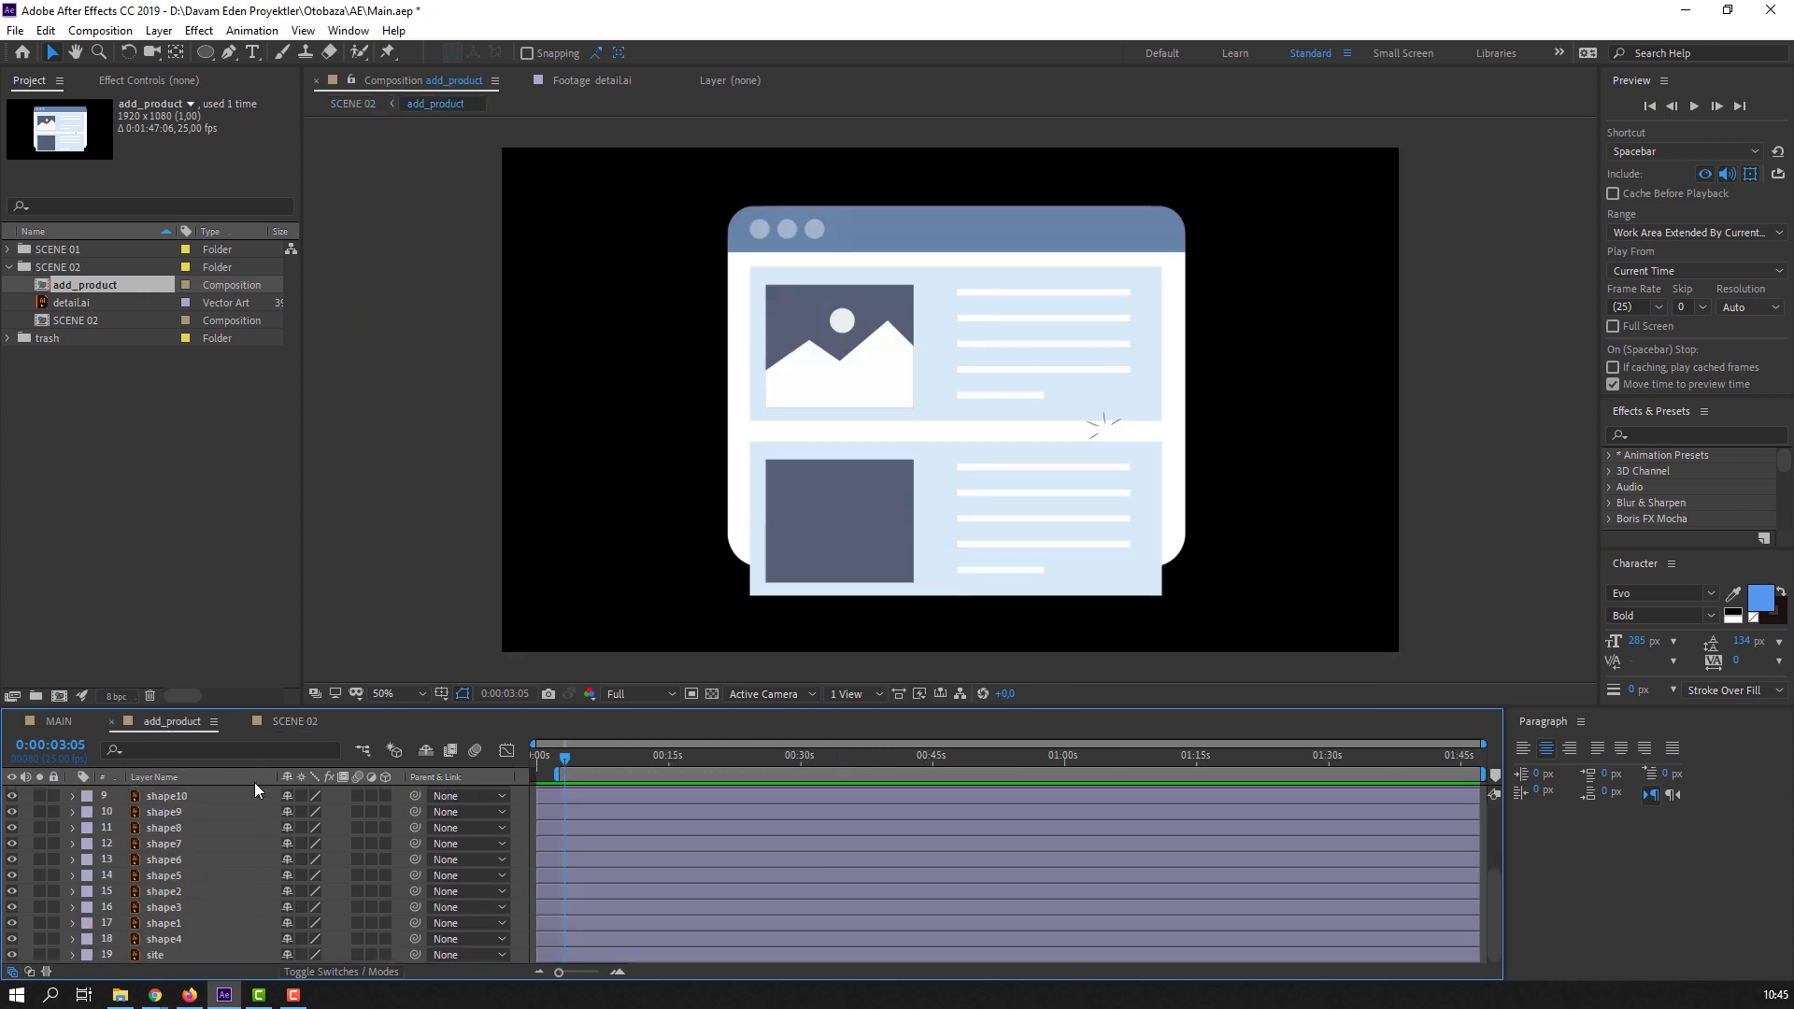
- End the add_product work area at 0:00:03:05 and put the playhead at 0:00:02:16
{"action": "key", "text": "n"}
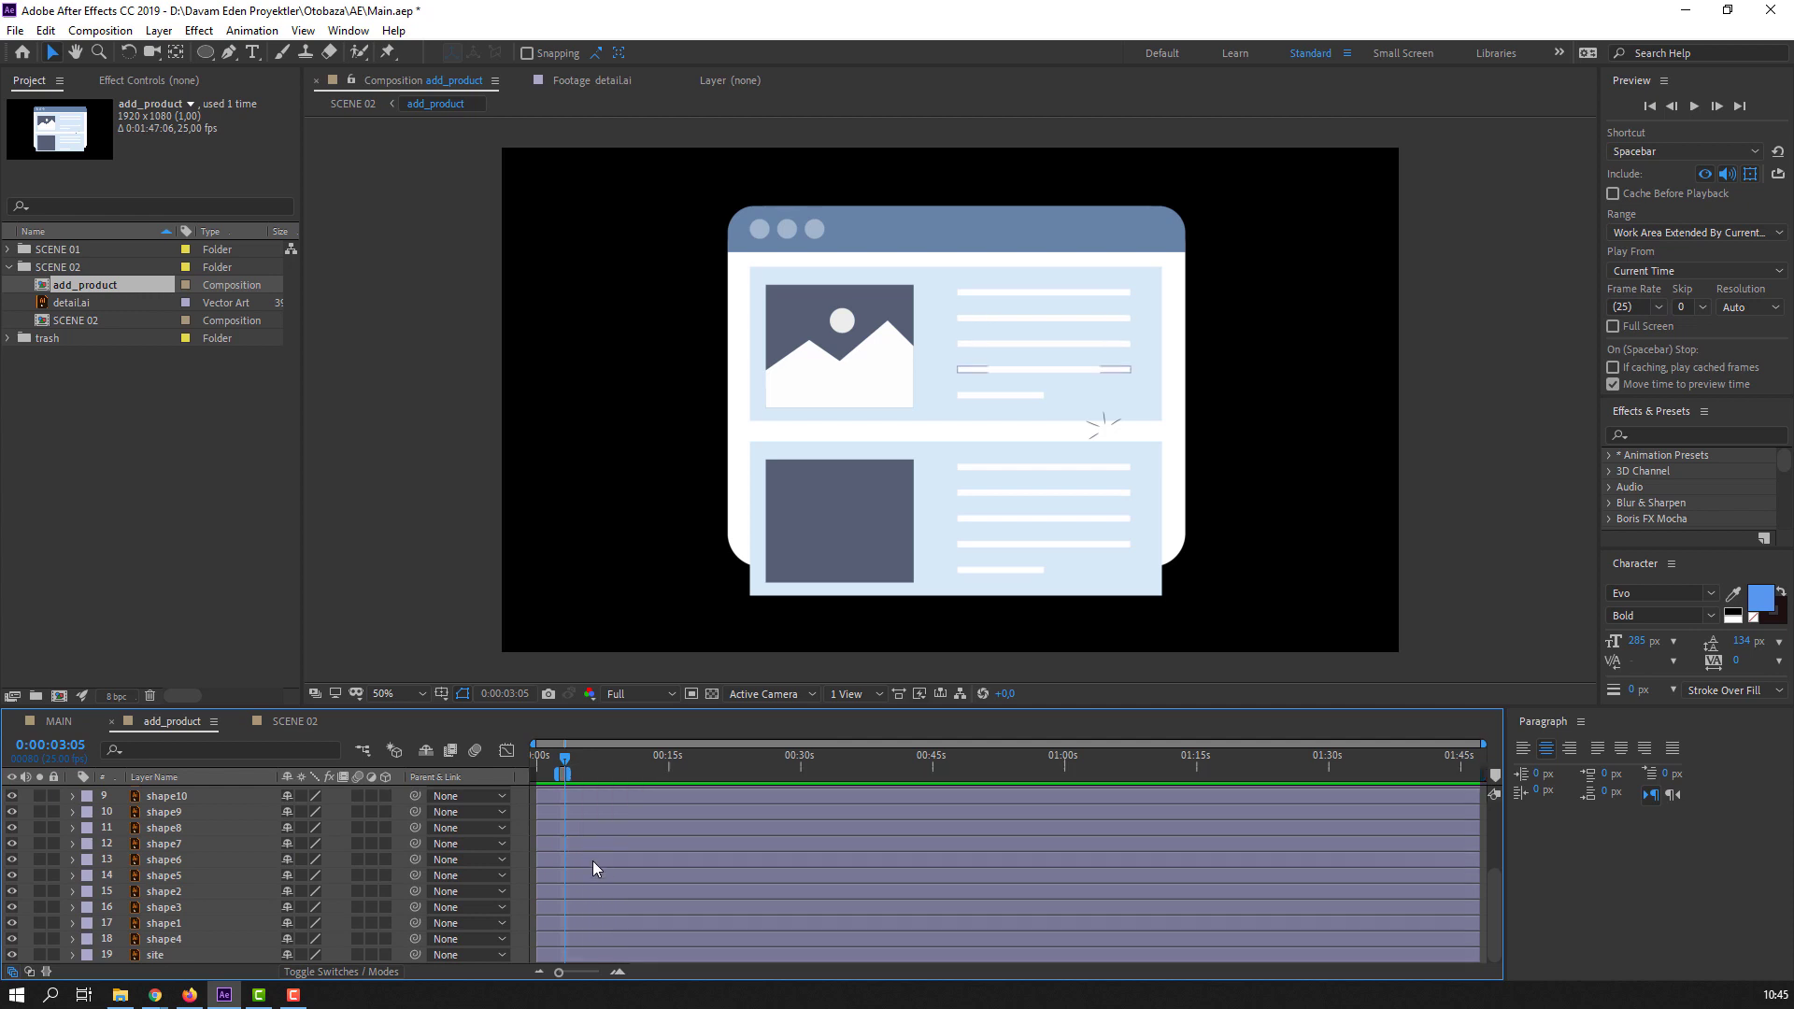
{"action": "key", "text": ";"}
{"action": "left_click_drag", "start_coordinate": [598, 856], "coordinate": [934, 844]}
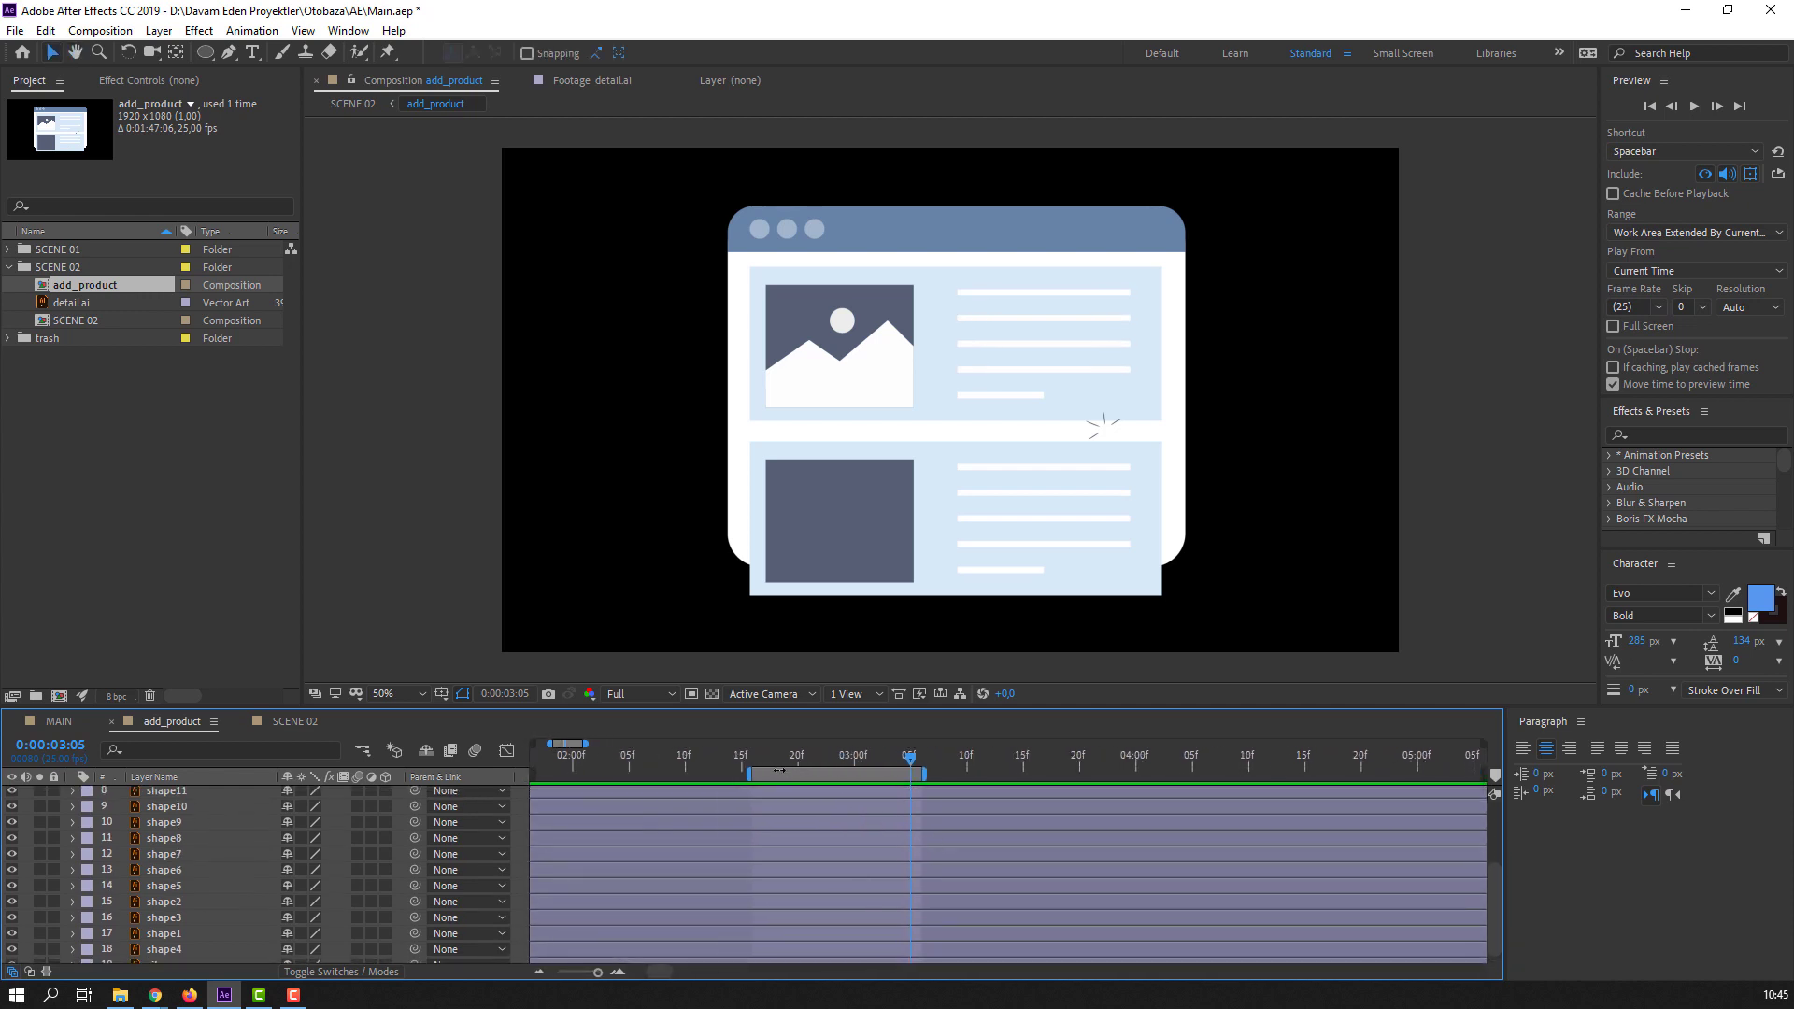
{"action": "left_click", "coordinate": [755, 750]}
- Select all add_product layers and slide them to start at 0:00:02:16
{"action": "scroll", "coordinate": [630, 871], "scroll_direction": "up", "scroll_amount": 3}
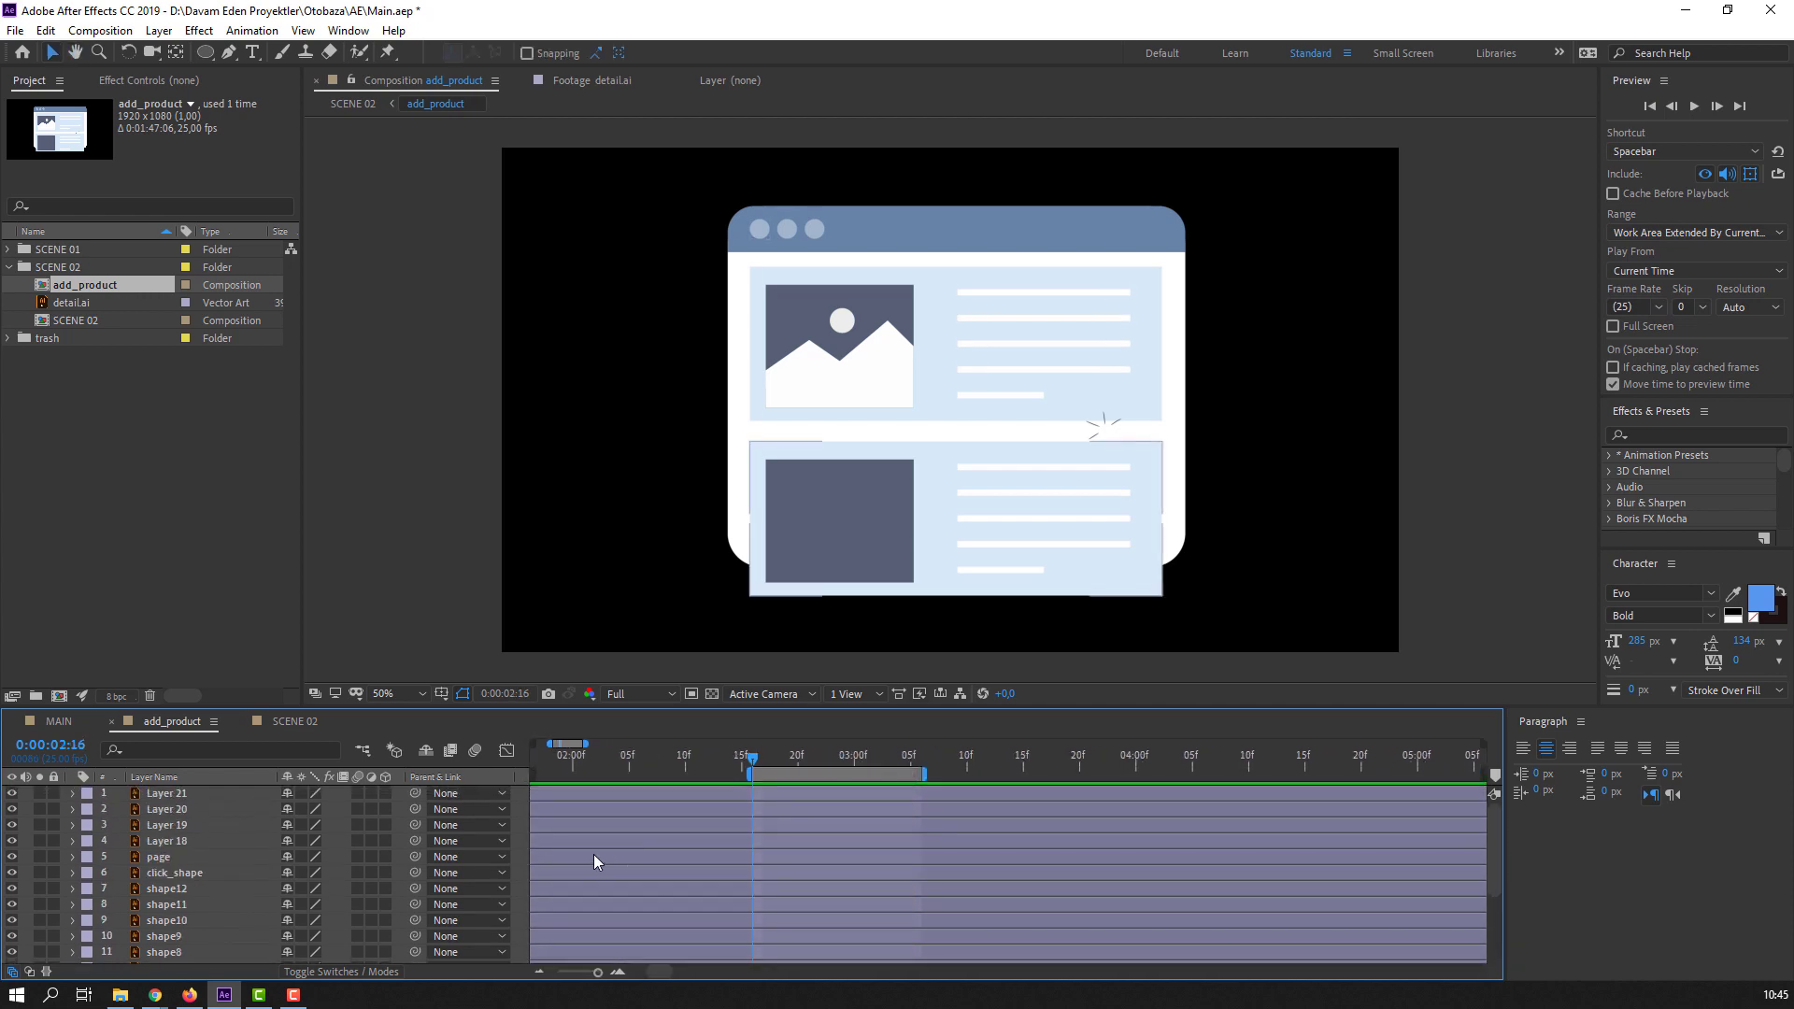
{"action": "left_click", "coordinate": [180, 801]}
{"action": "scroll", "coordinate": [189, 916], "scroll_direction": "down", "scroll_amount": 3}
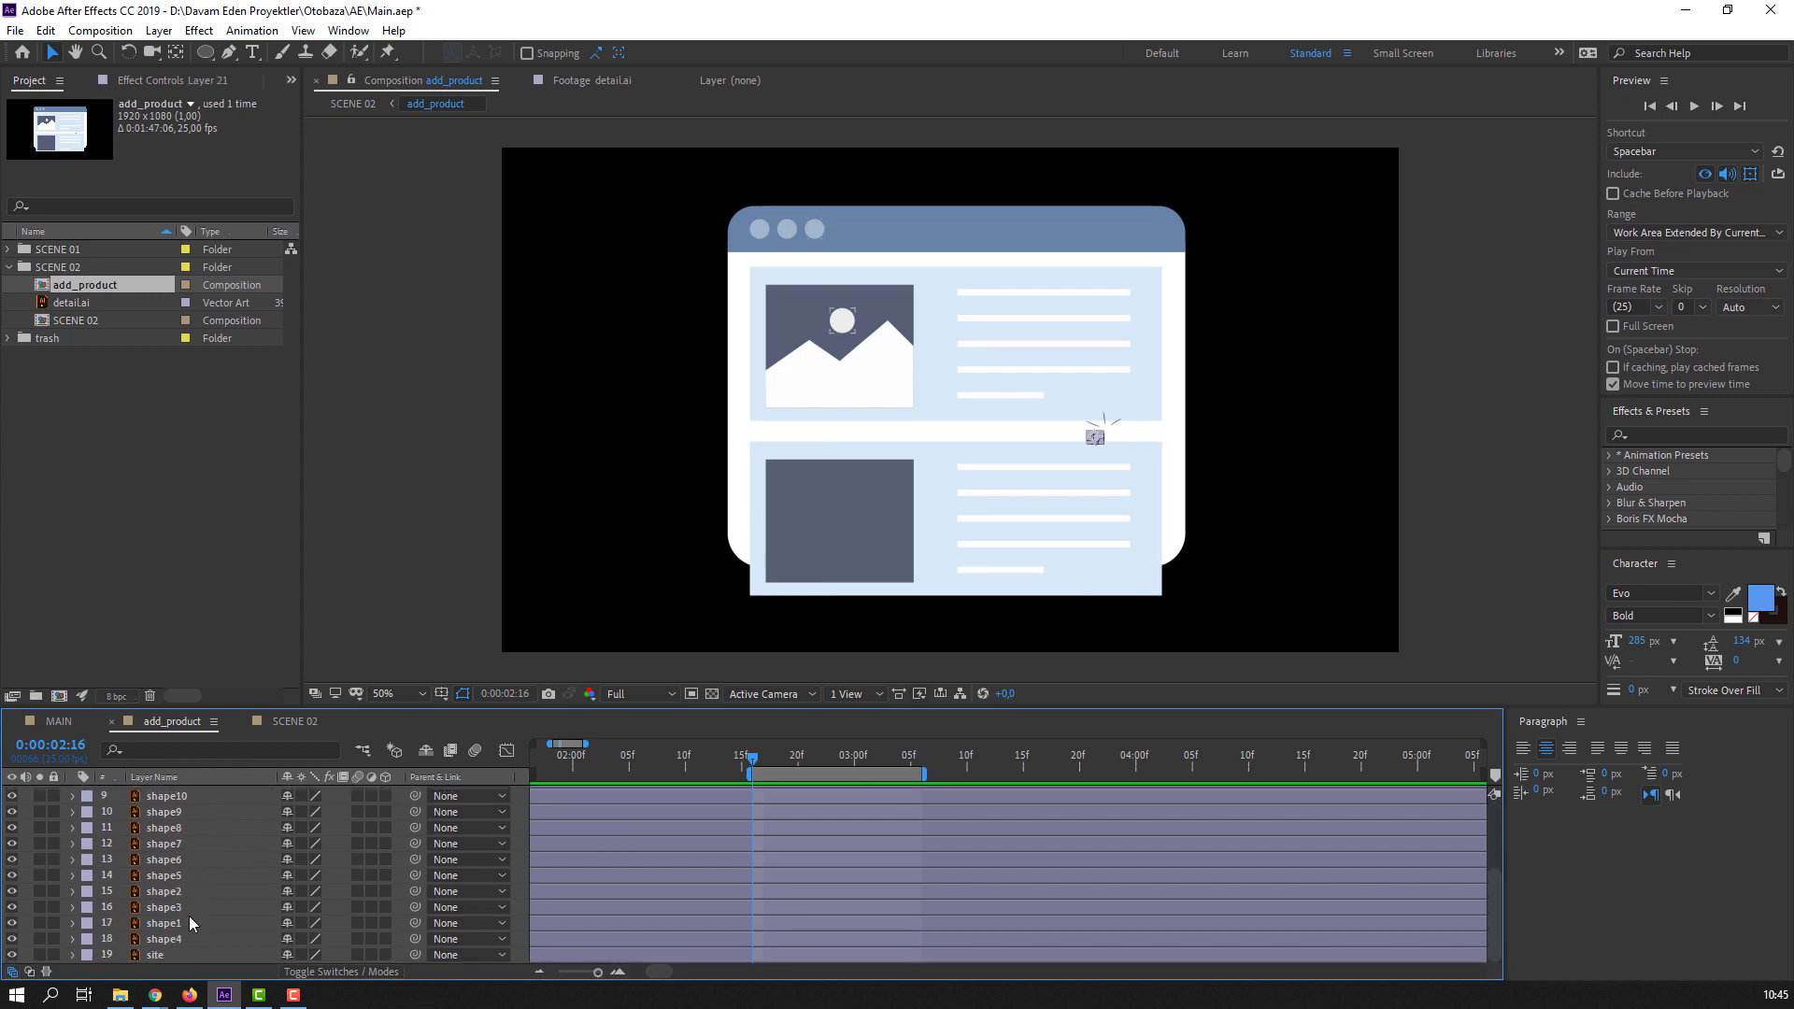
{"action": "key", "text": "ctrl+a"}
{"action": "left_click_drag", "start_coordinate": [676, 798], "coordinate": [1108, 788]}
{"action": "left_click_drag", "start_coordinate": [929, 794], "coordinate": [704, 800]}
{"action": "left_click", "coordinate": [636, 827]}
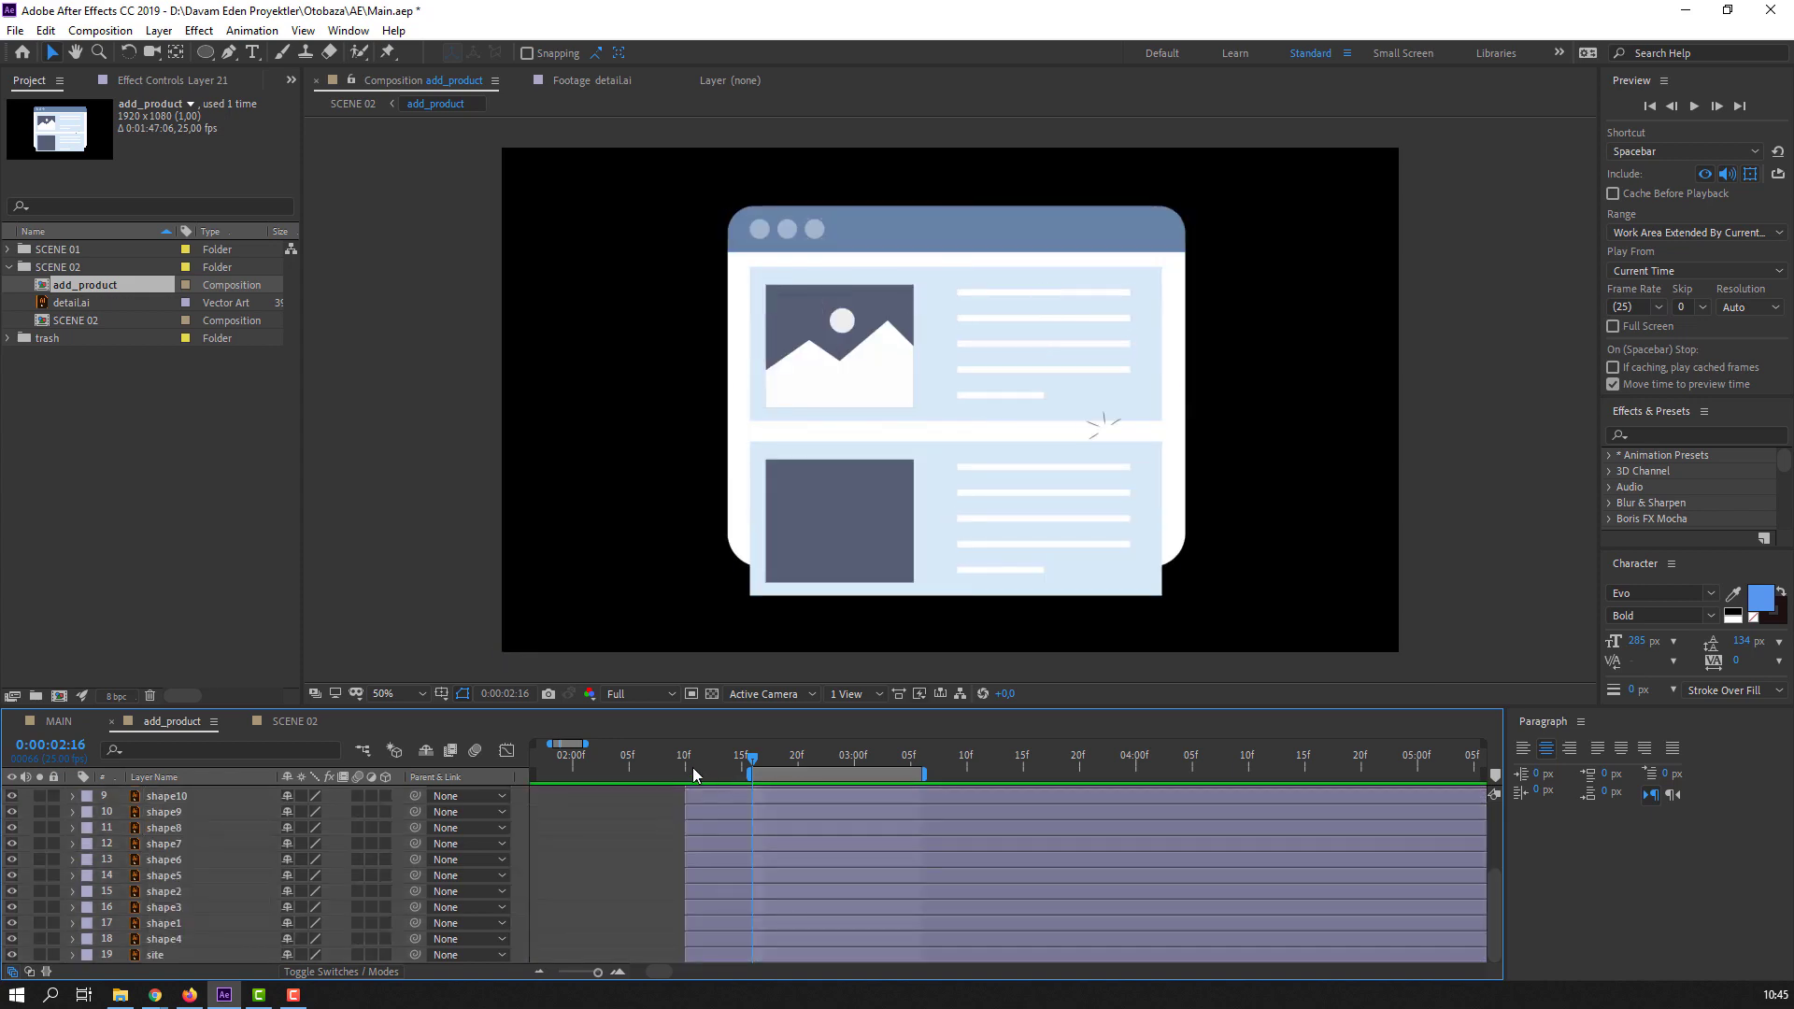
- Select the lower card's page layer and the upper card's second text line
{"action": "left_click", "coordinate": [849, 547]}
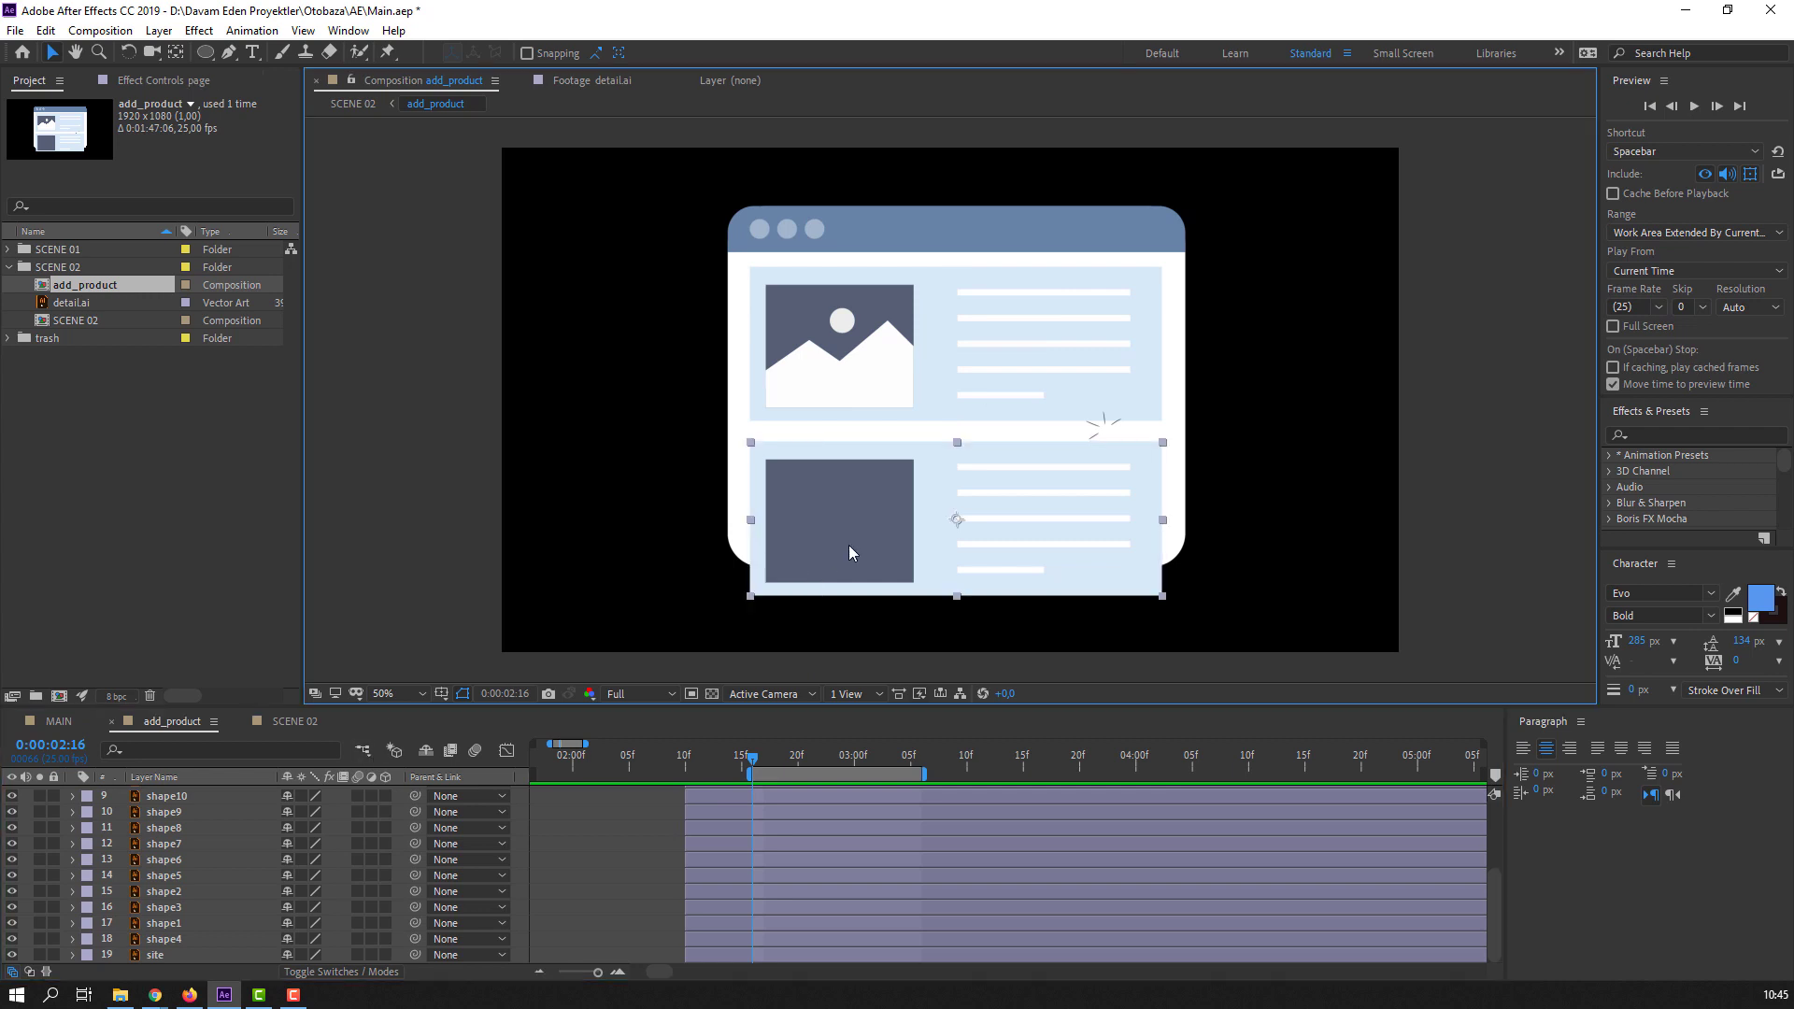
{"action": "left_click", "coordinate": [591, 820]}
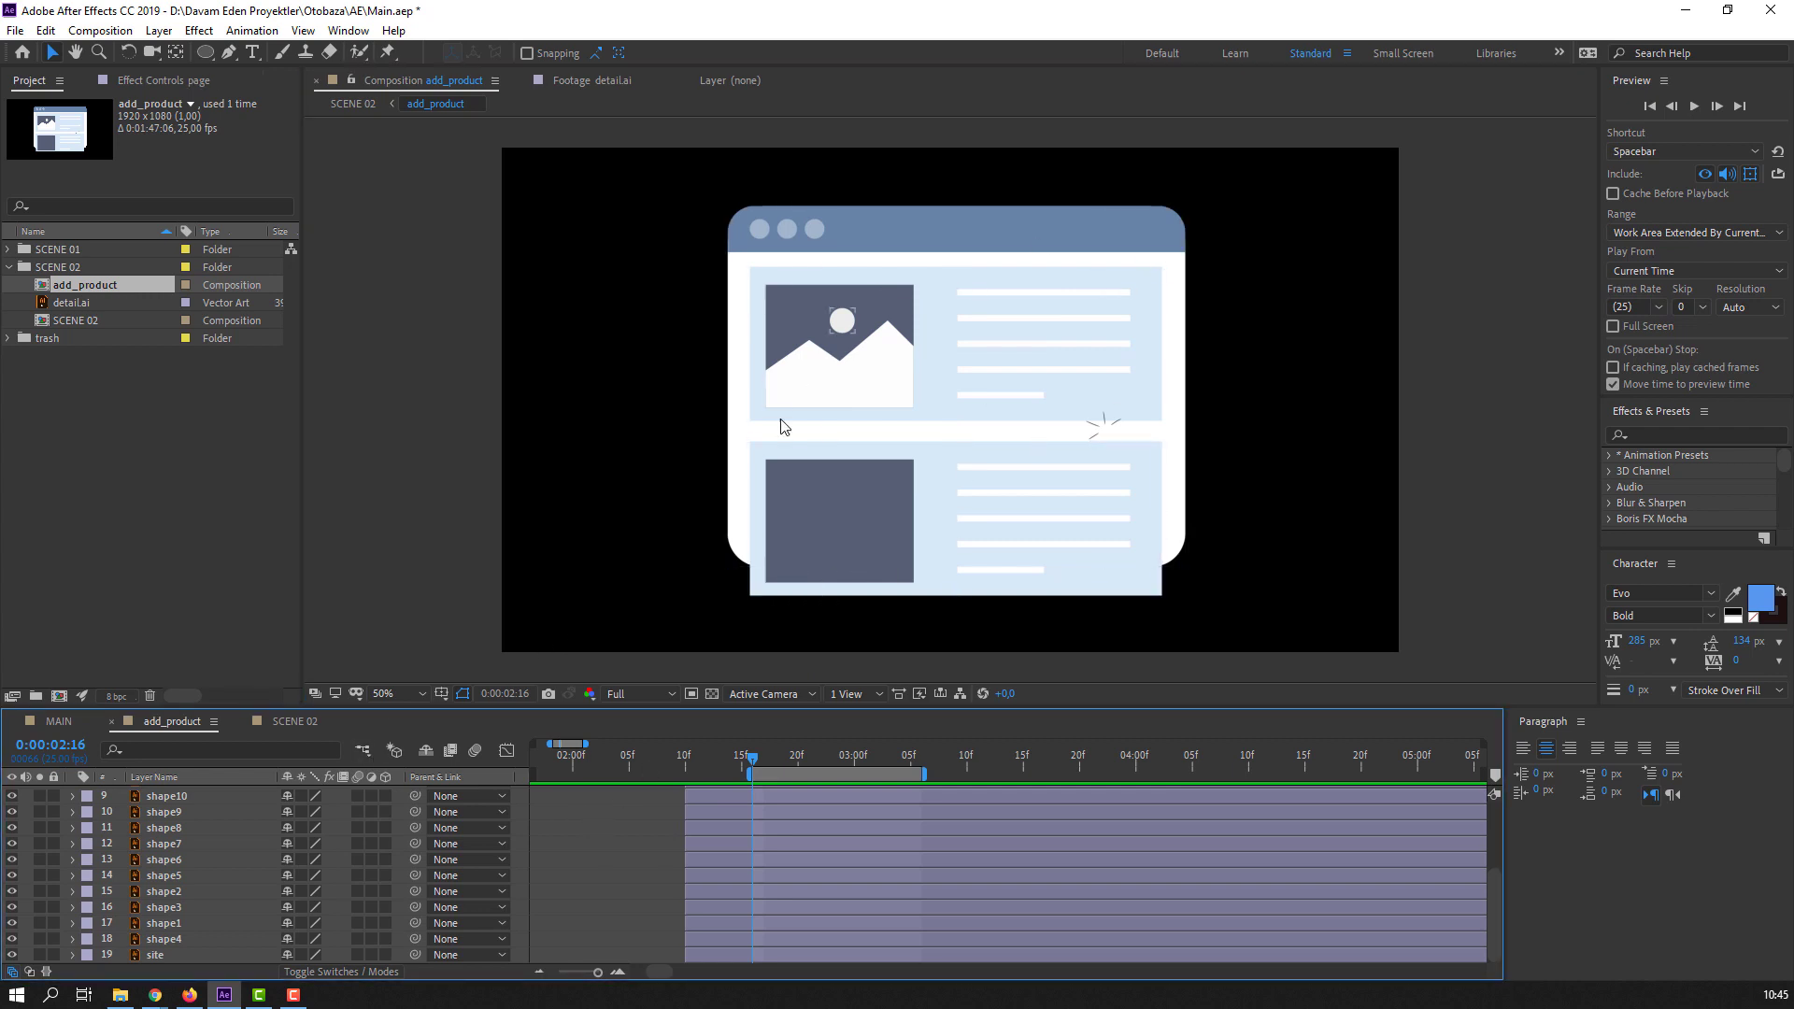
{"action": "scroll", "coordinate": [117, 883], "scroll_direction": "up", "scroll_amount": 3}
{"action": "left_click", "coordinate": [519, 855]}
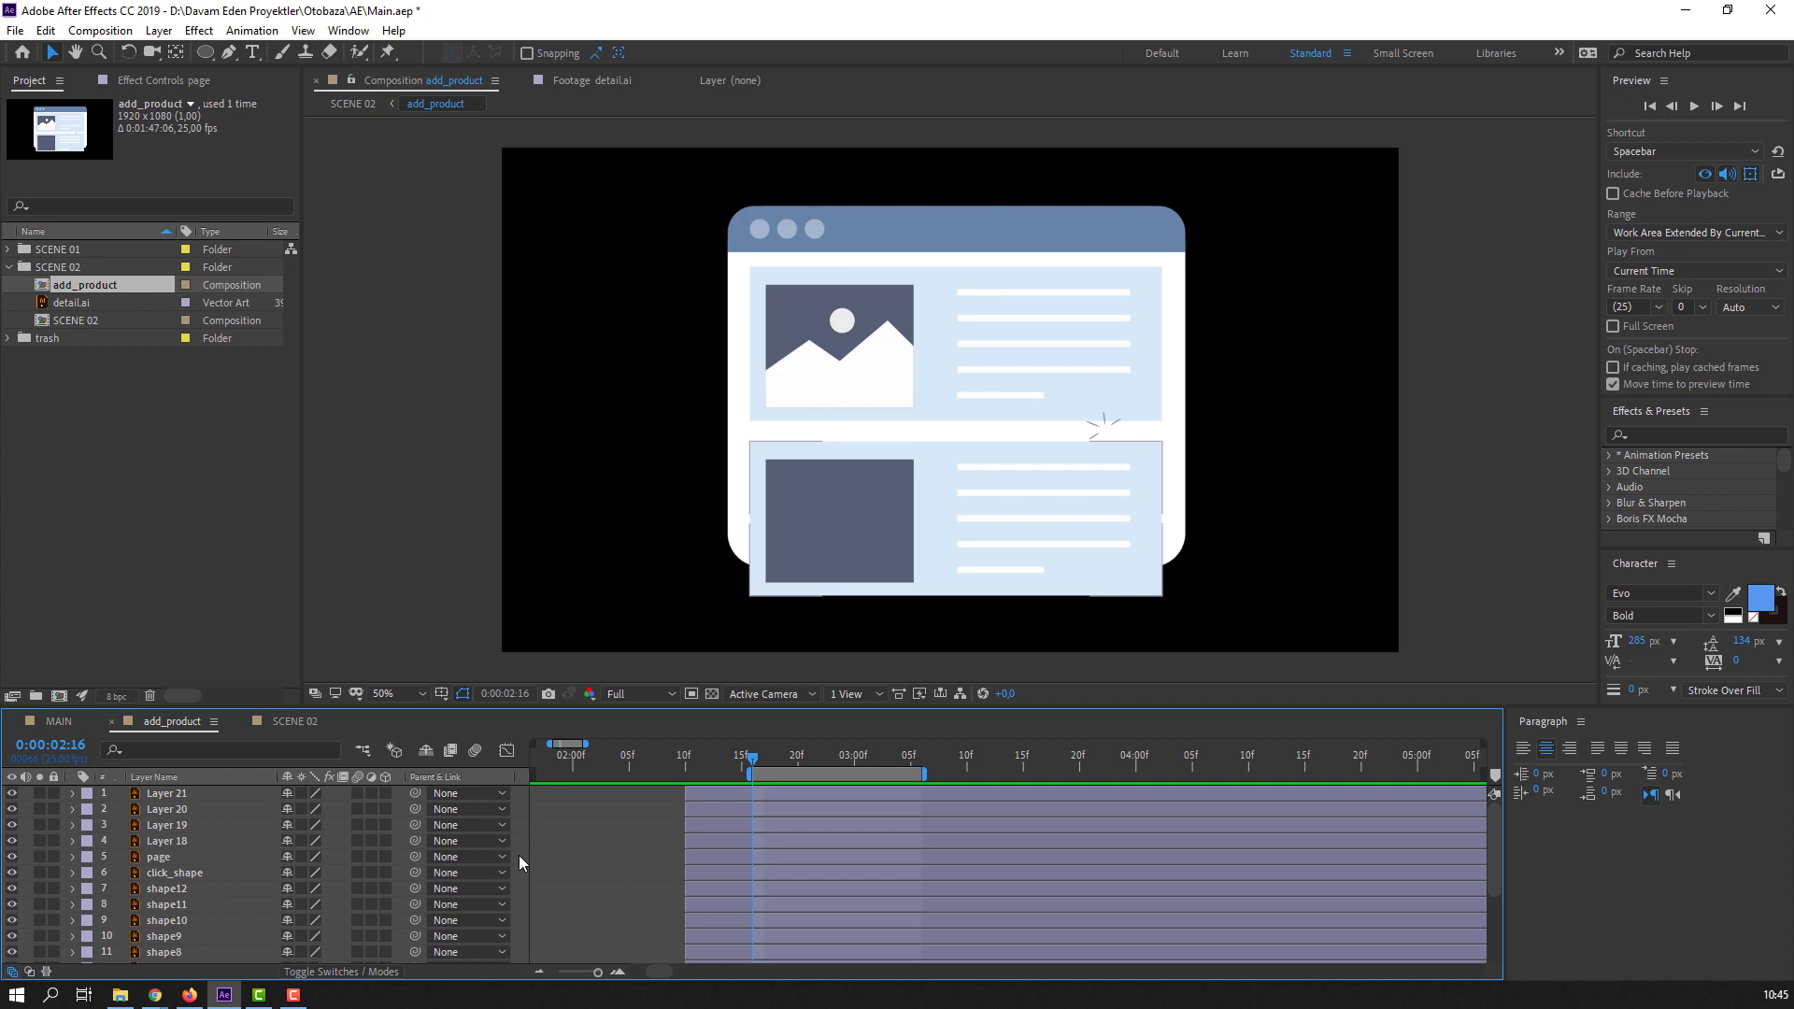
{"action": "left_click", "coordinate": [550, 904]}
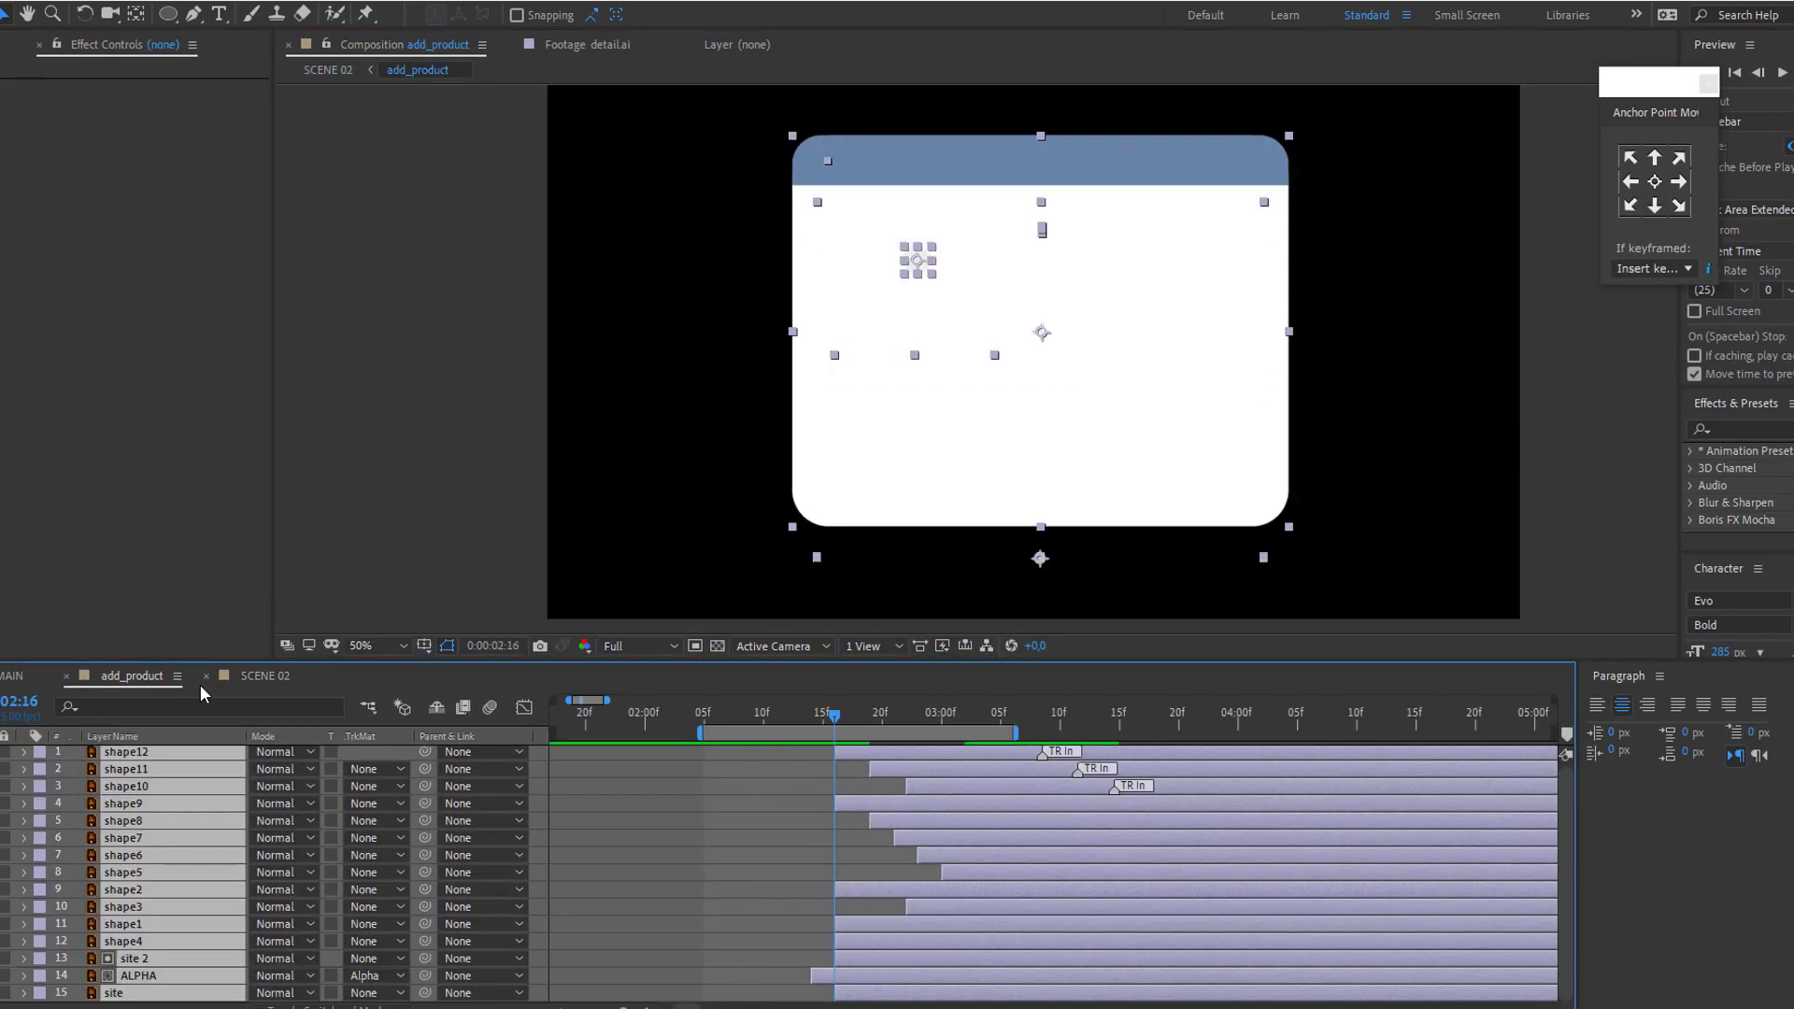
- Switch back to the SCENE 02 composition
{"action": "left_click", "coordinate": [267, 678]}
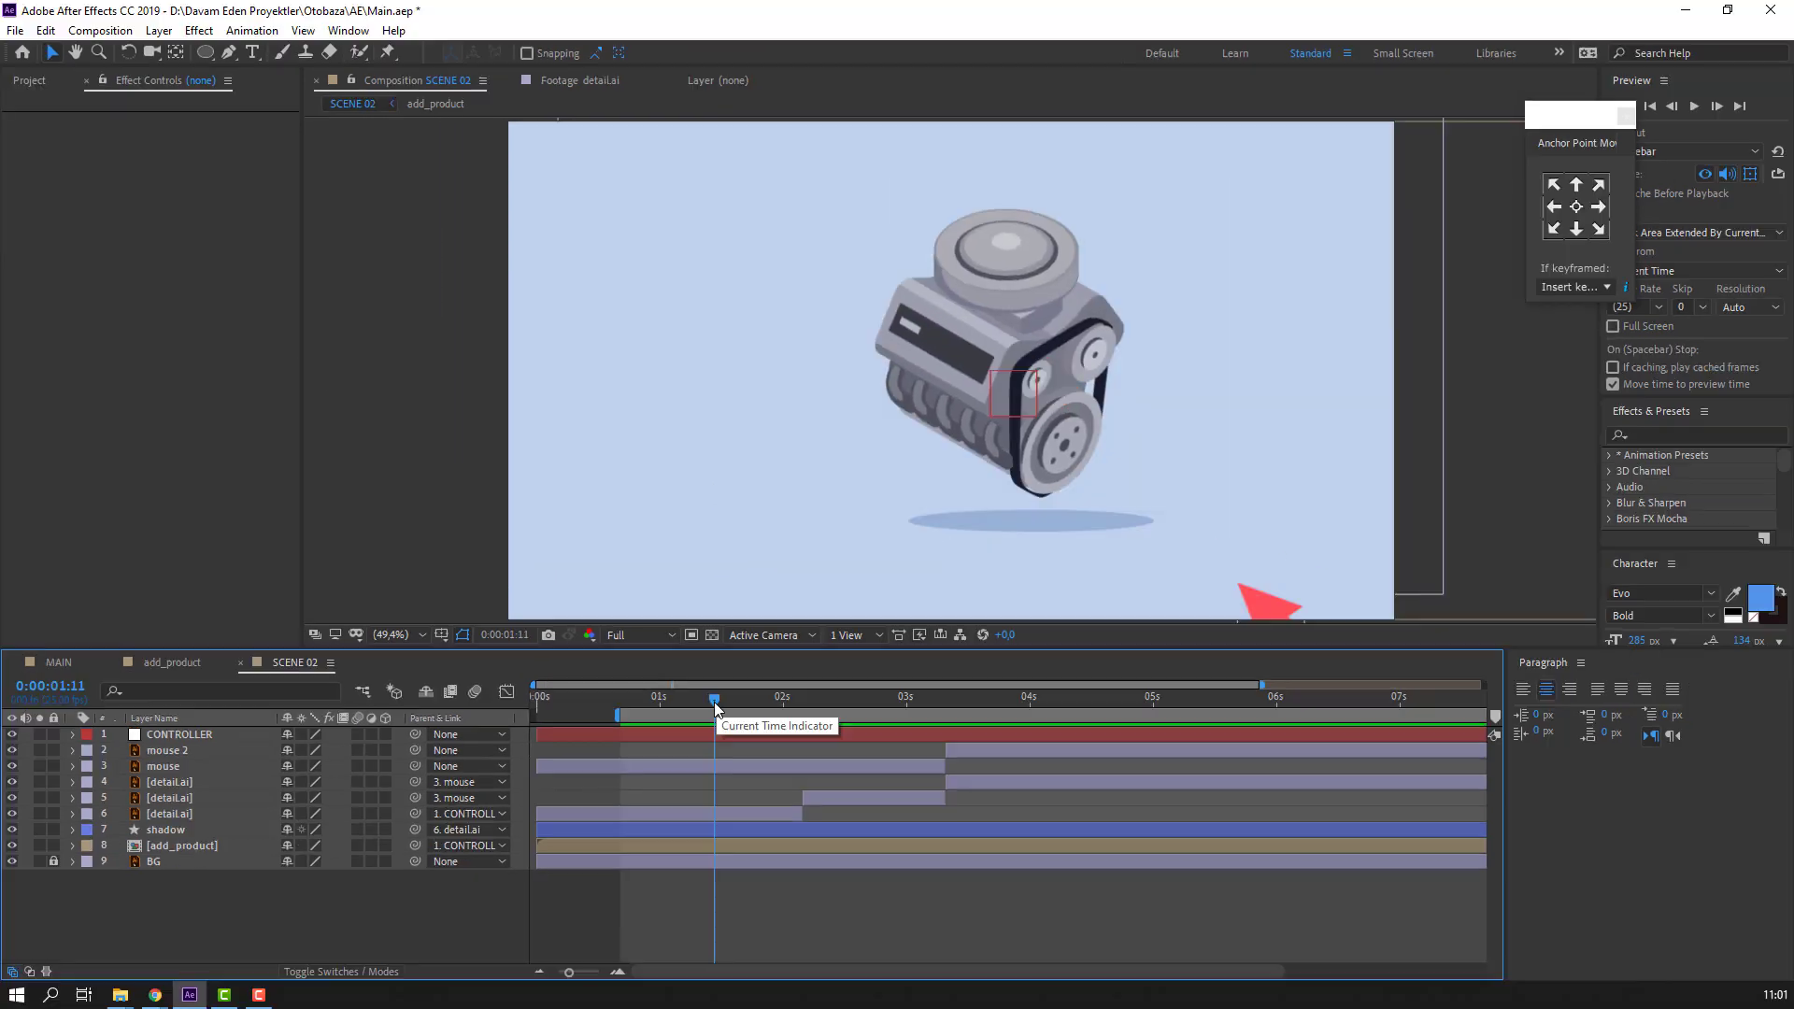
- Scrub SCENE 02 to 0:00:03:23 with detail.ai selected, then open add_product and pan its timeline
{"action": "left_click_drag", "start_coordinate": [665, 716], "coordinate": [1005, 697]}
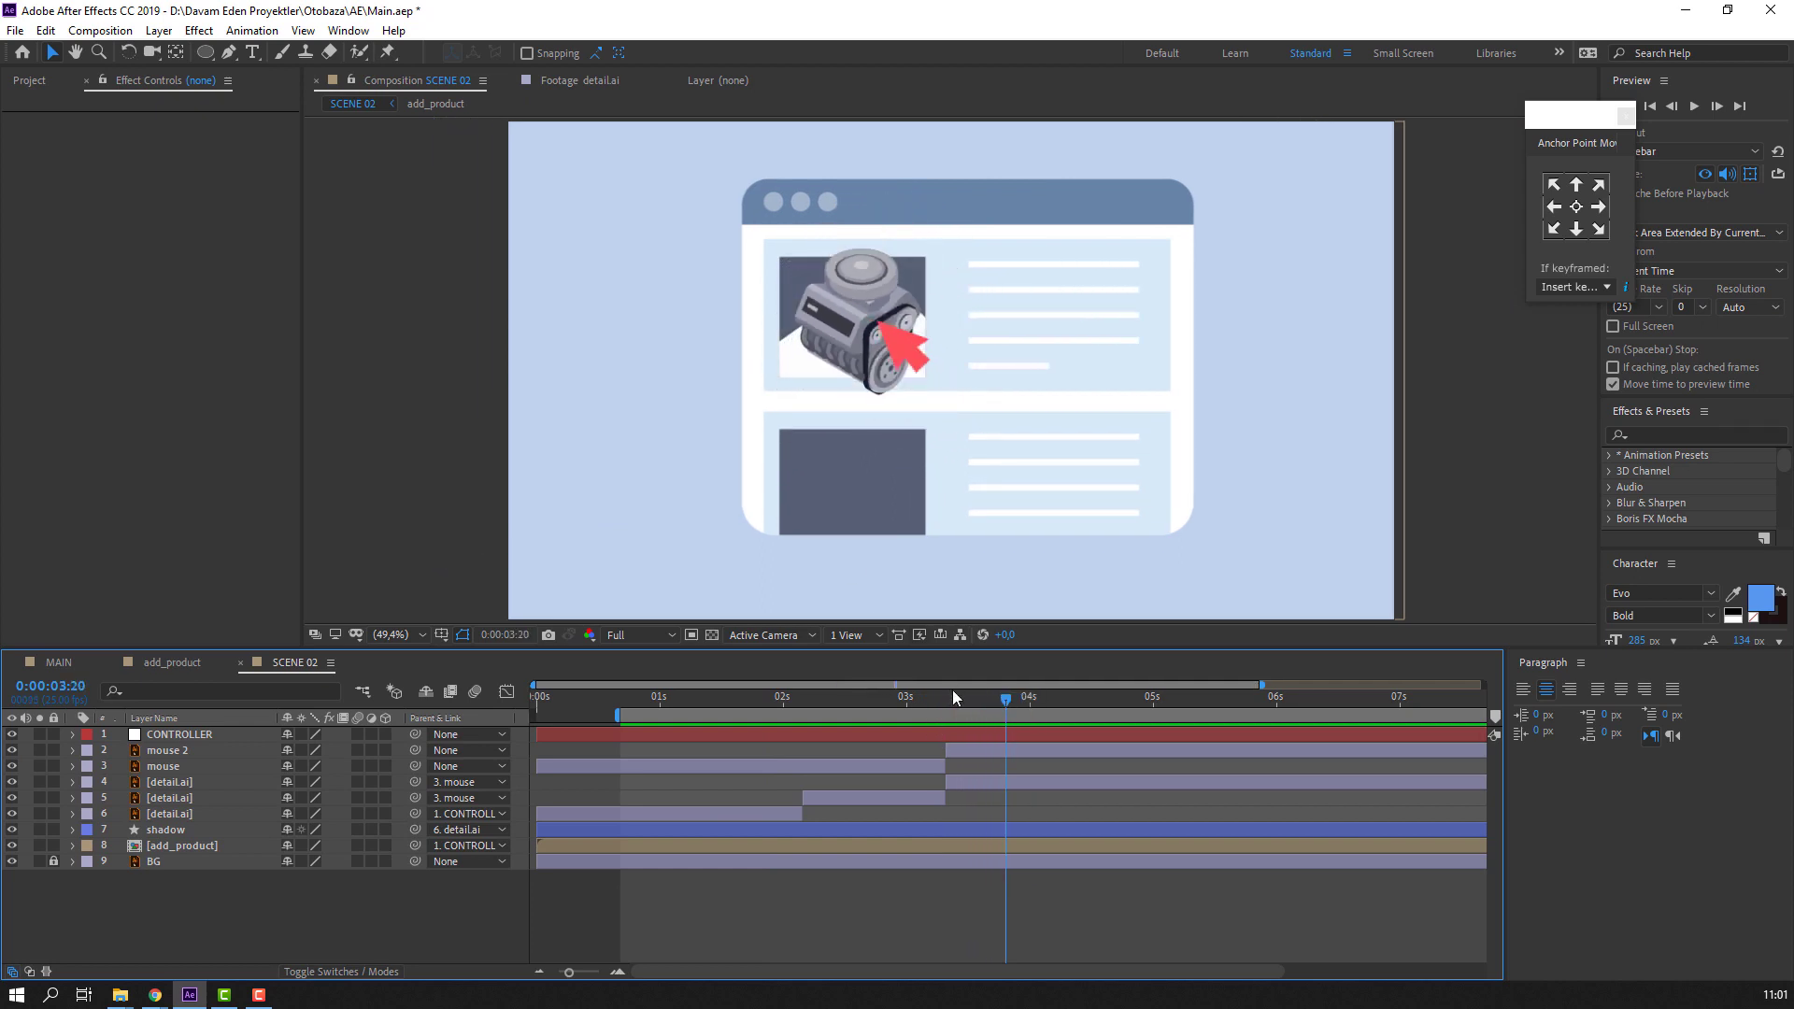
{"action": "left_click", "coordinate": [204, 785]}
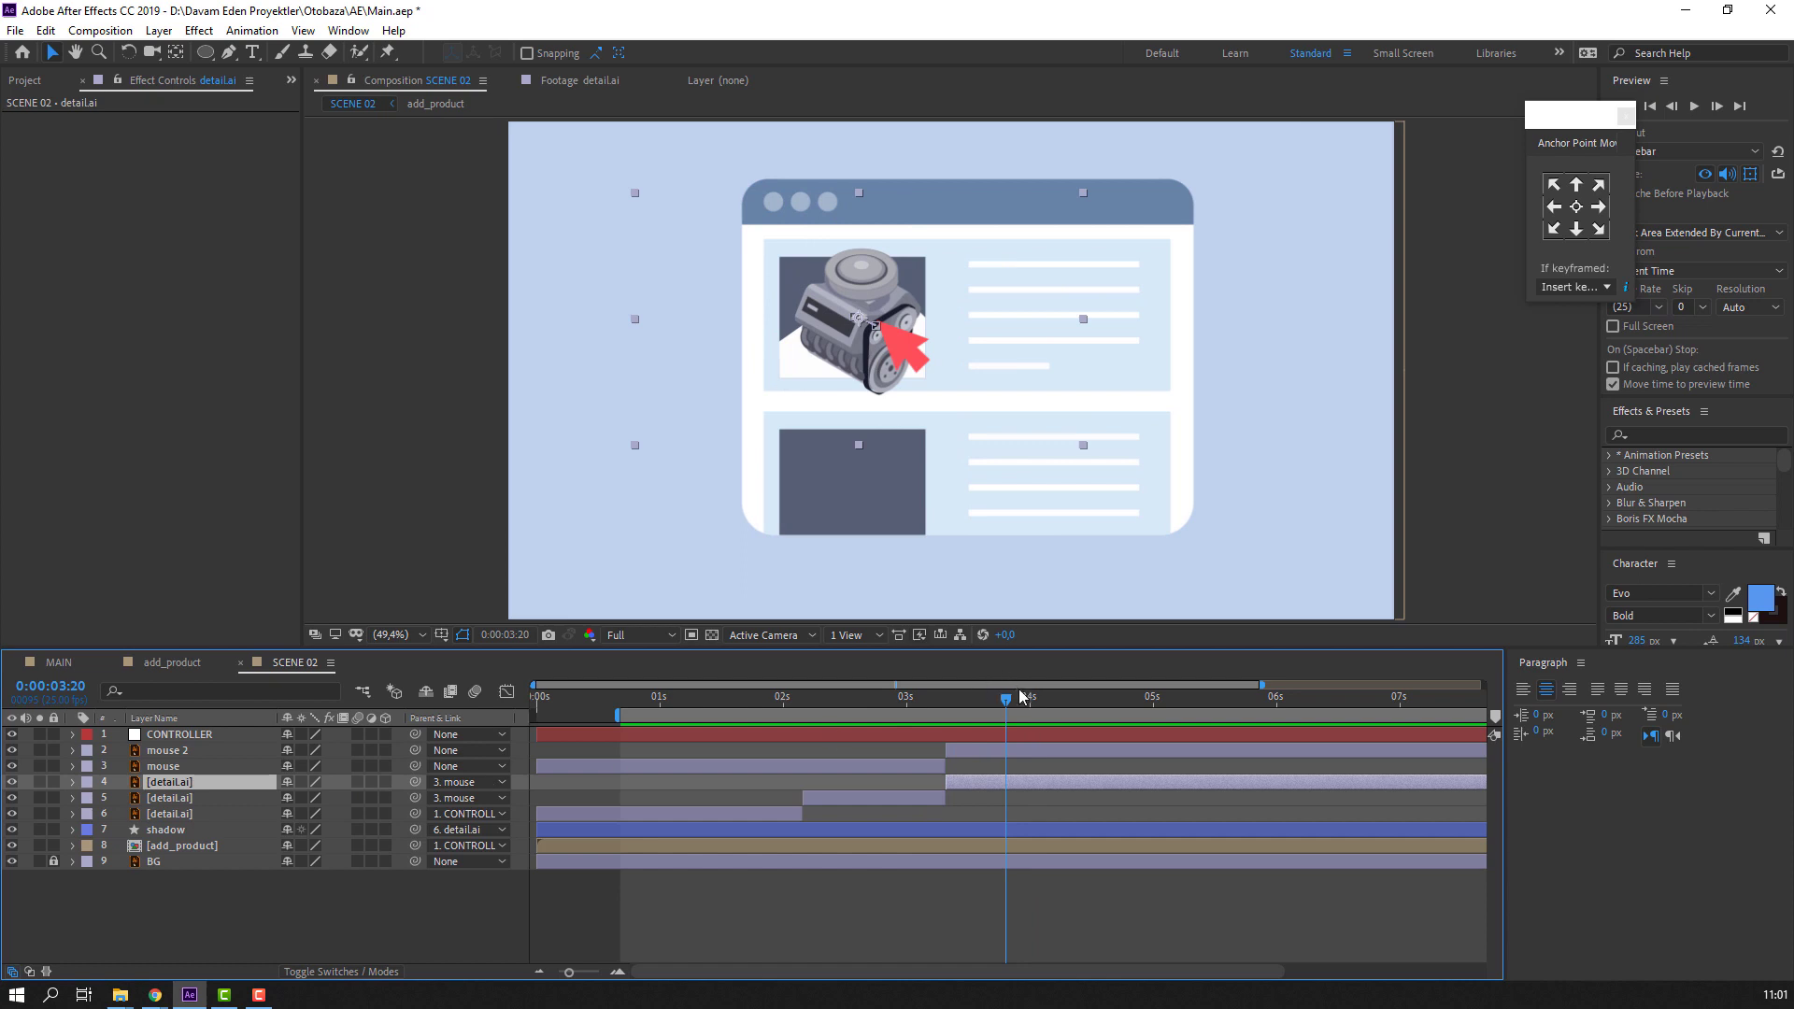
{"action": "left_click_drag", "start_coordinate": [1007, 699], "coordinate": [1034, 701]}
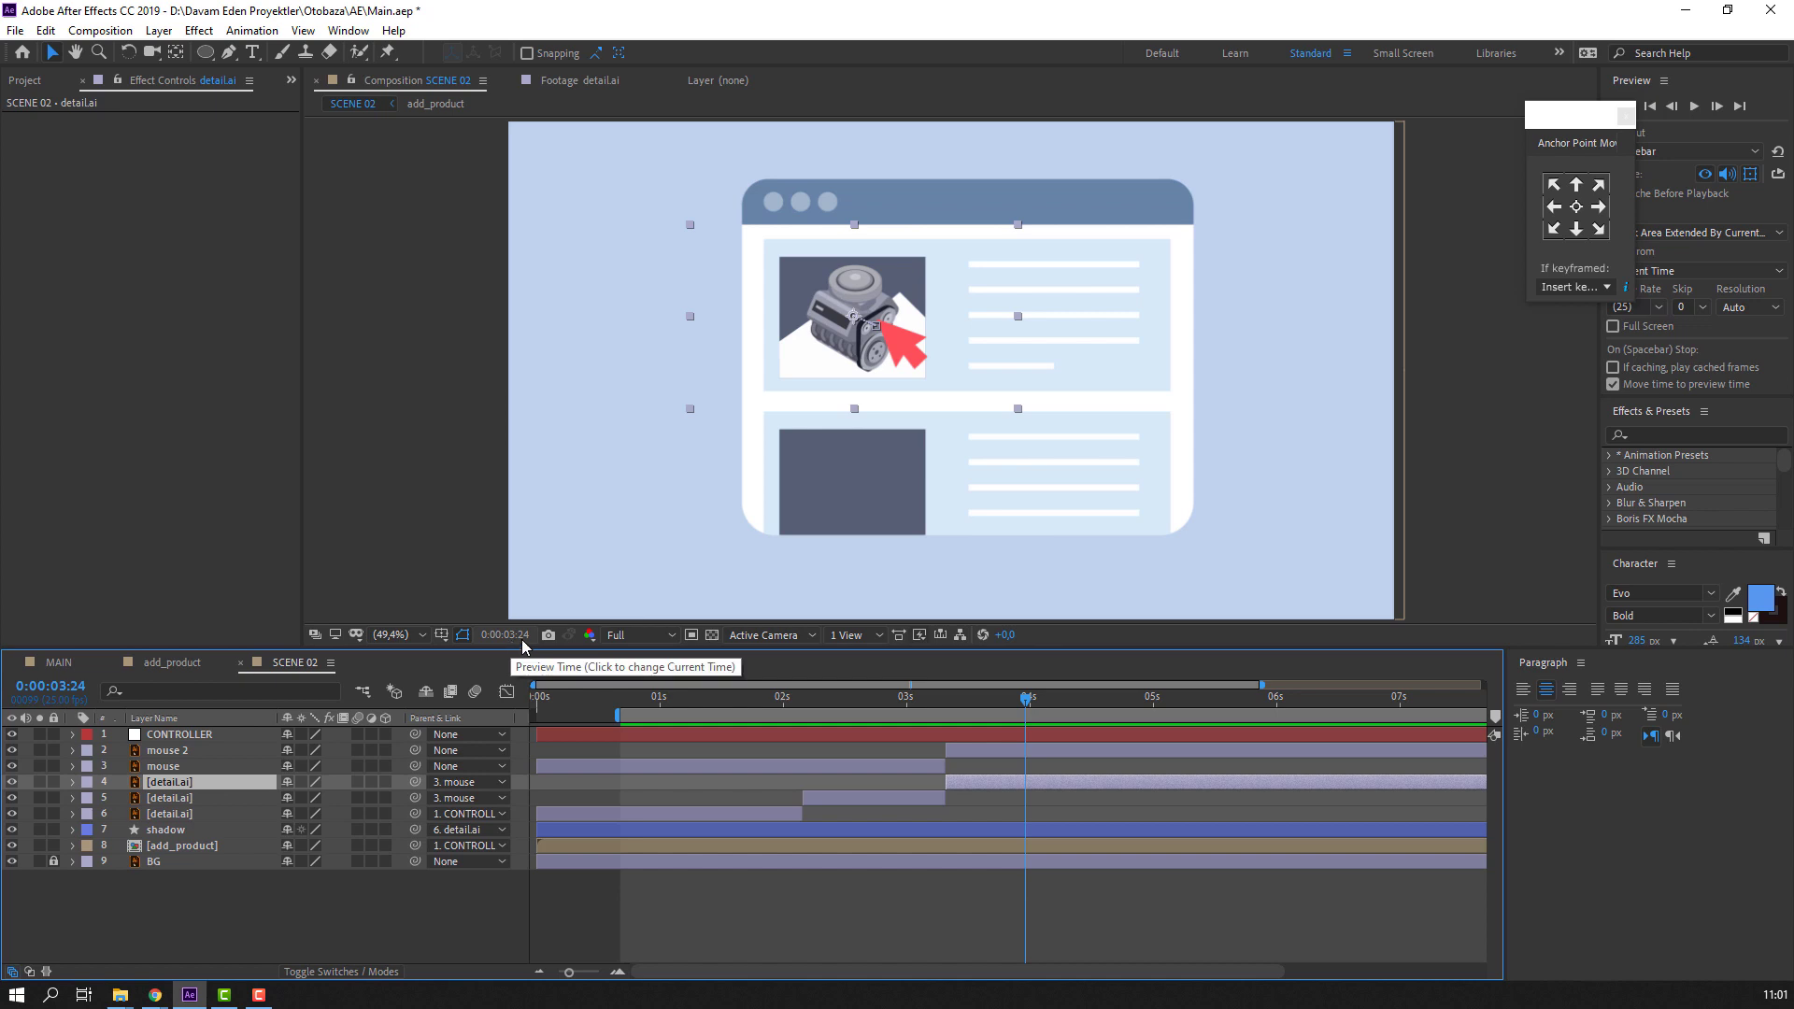
{"action": "left_click", "coordinate": [166, 668]}
{"action": "left_click_drag", "start_coordinate": [710, 832], "coordinate": [674, 830]}
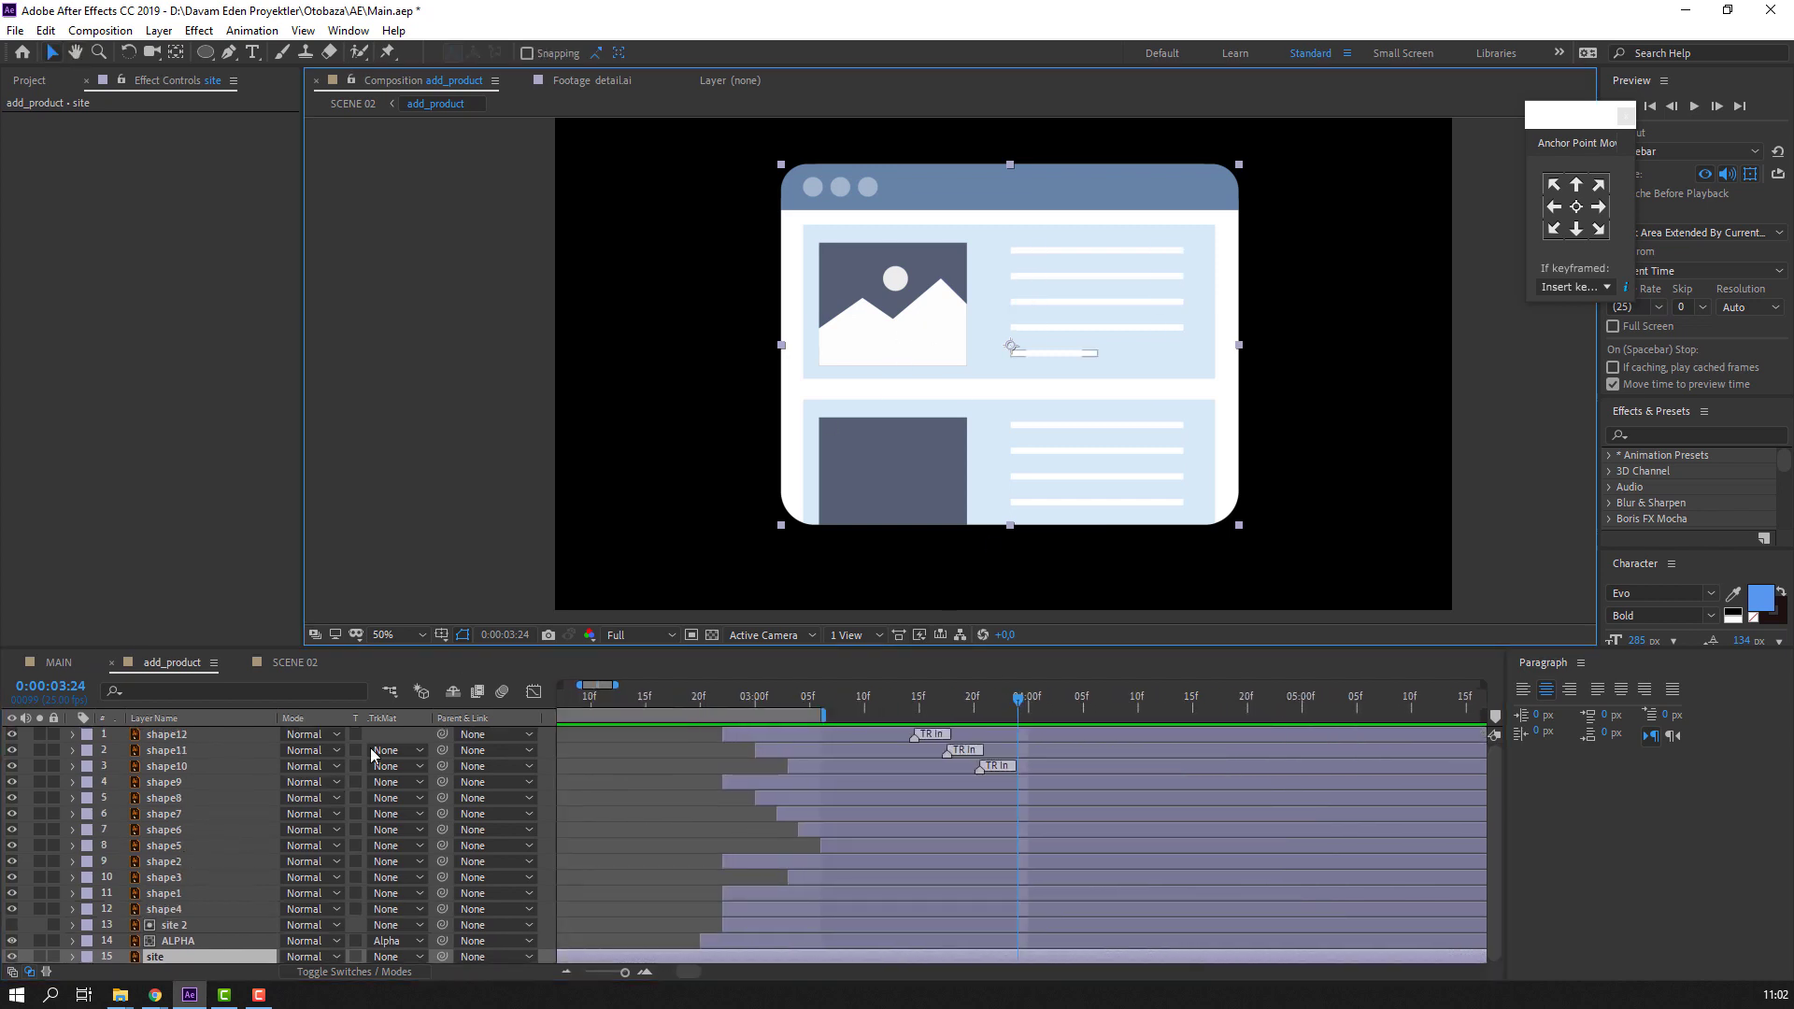
- Zoom the view to 100% and solo the placeholder's shape1, shape2 and shape3 layers
{"action": "left_click", "coordinate": [881, 338]}
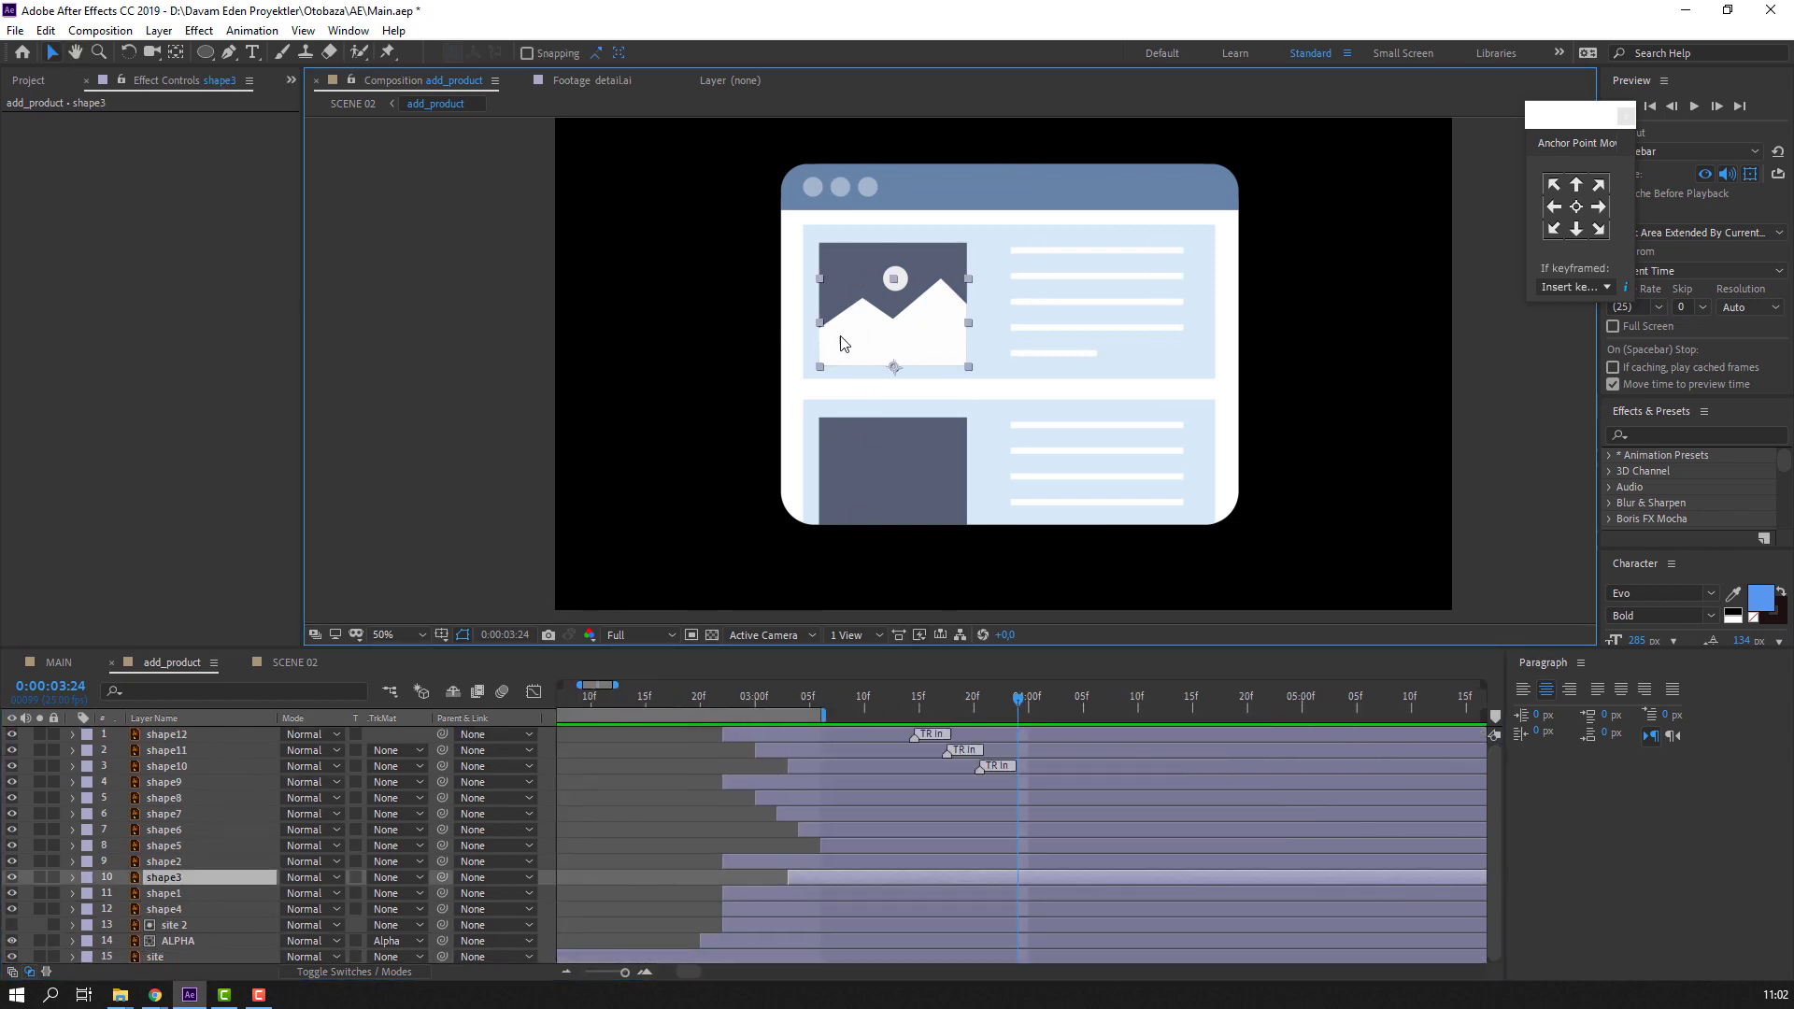
{"action": "key", "text": "period"}
{"action": "scroll", "coordinate": [883, 206], "scroll_direction": "up", "scroll_amount": 3}
{"action": "left_click", "coordinate": [730, 281], "text": "shift"}
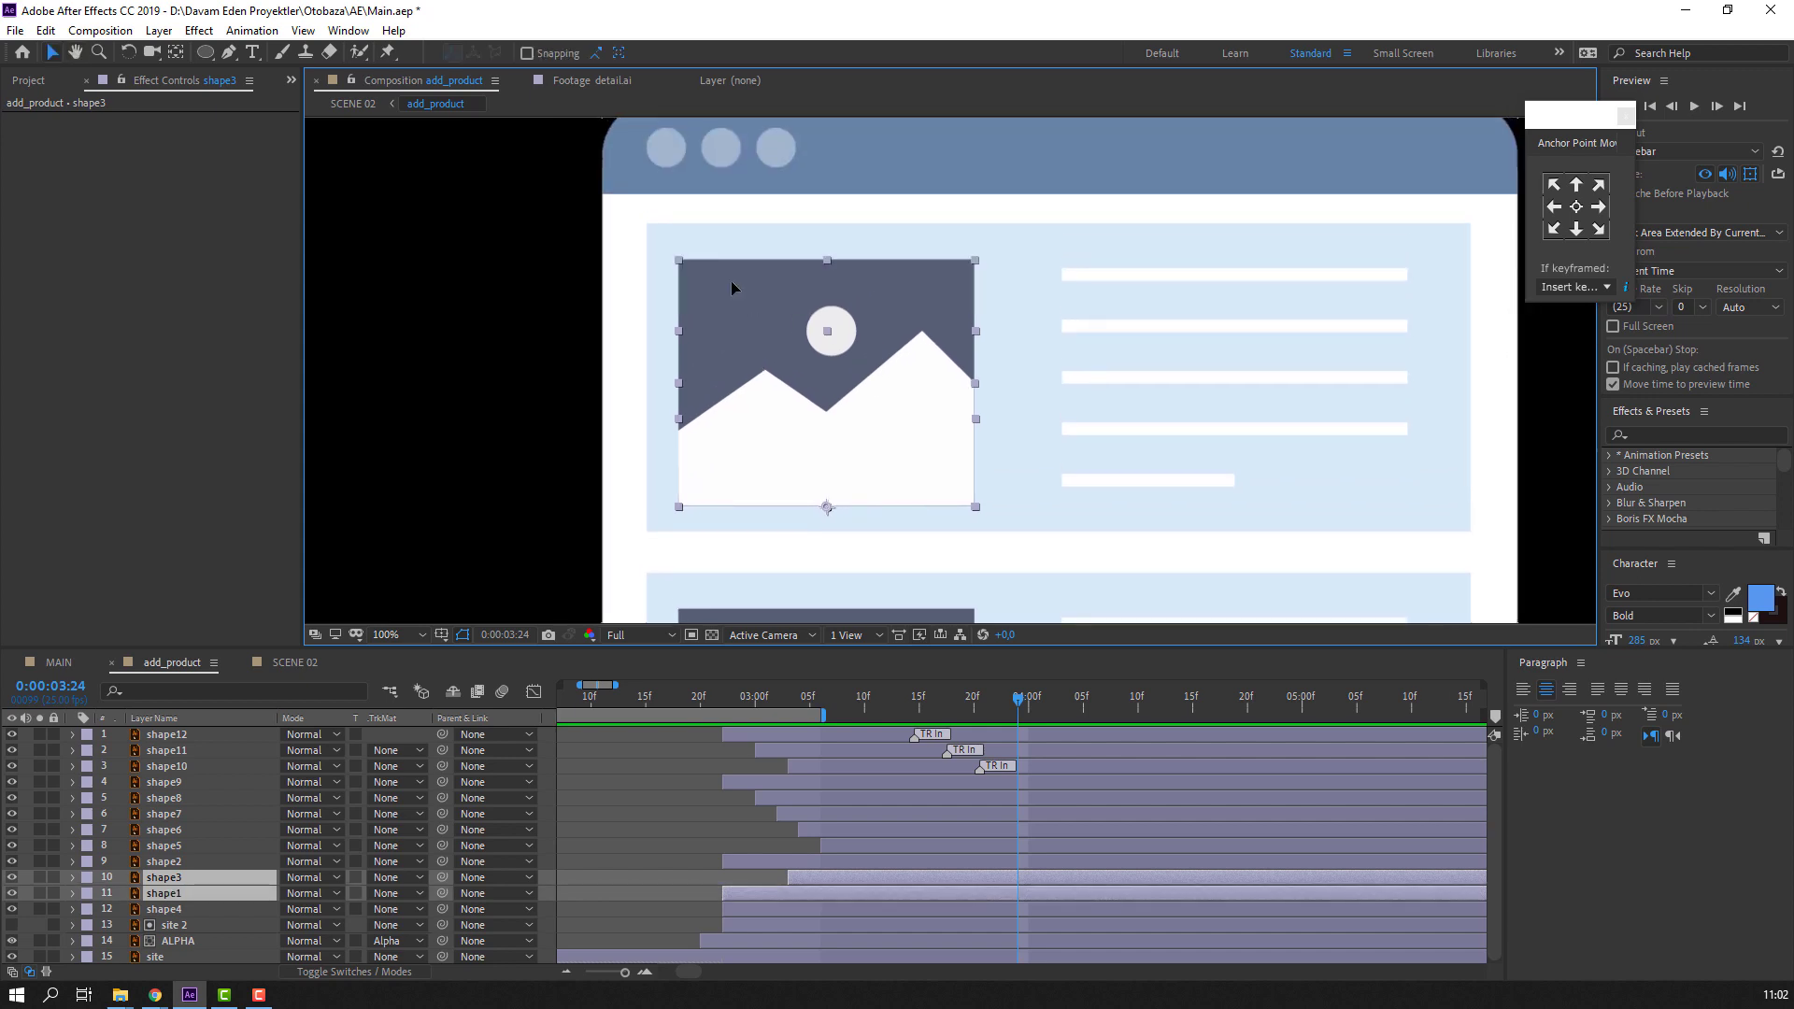
{"action": "left_click", "coordinate": [828, 327], "text": "shift"}
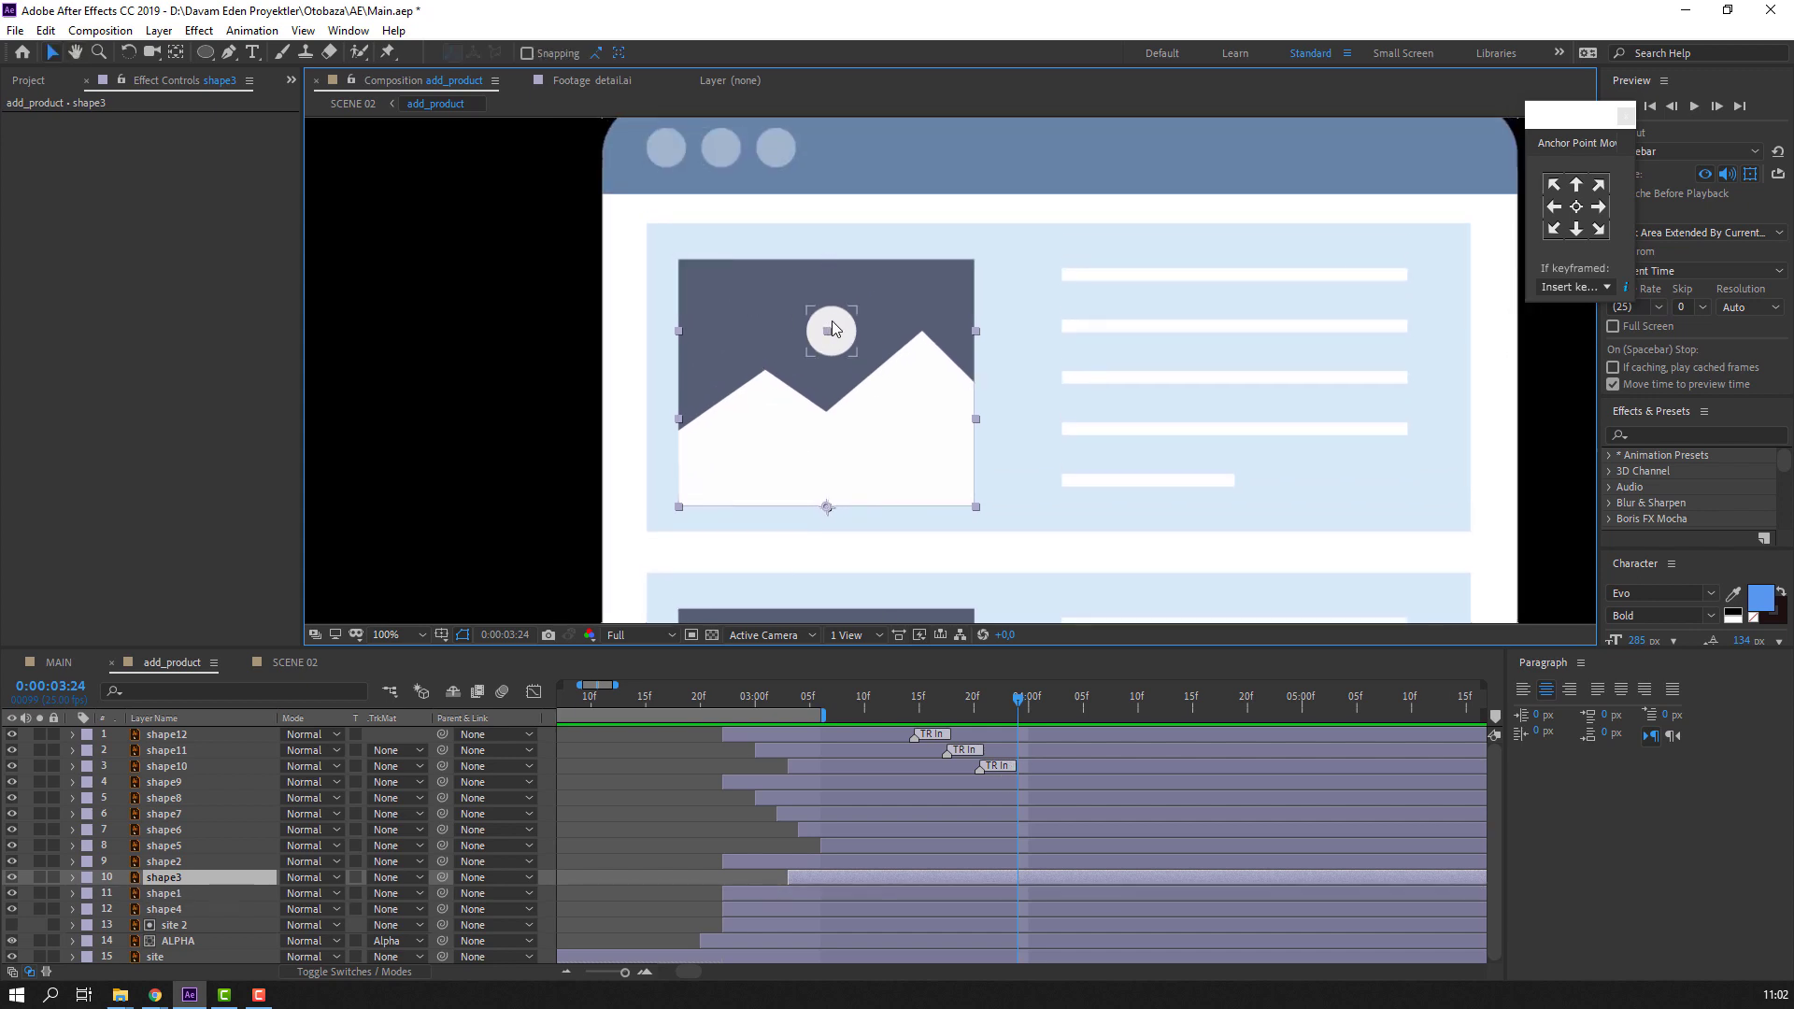
{"action": "left_click", "coordinate": [830, 322], "text": "shift"}
{"action": "left_click", "coordinate": [795, 311], "text": "shift"}
{"action": "left_click", "coordinate": [749, 432], "text": "shift"}
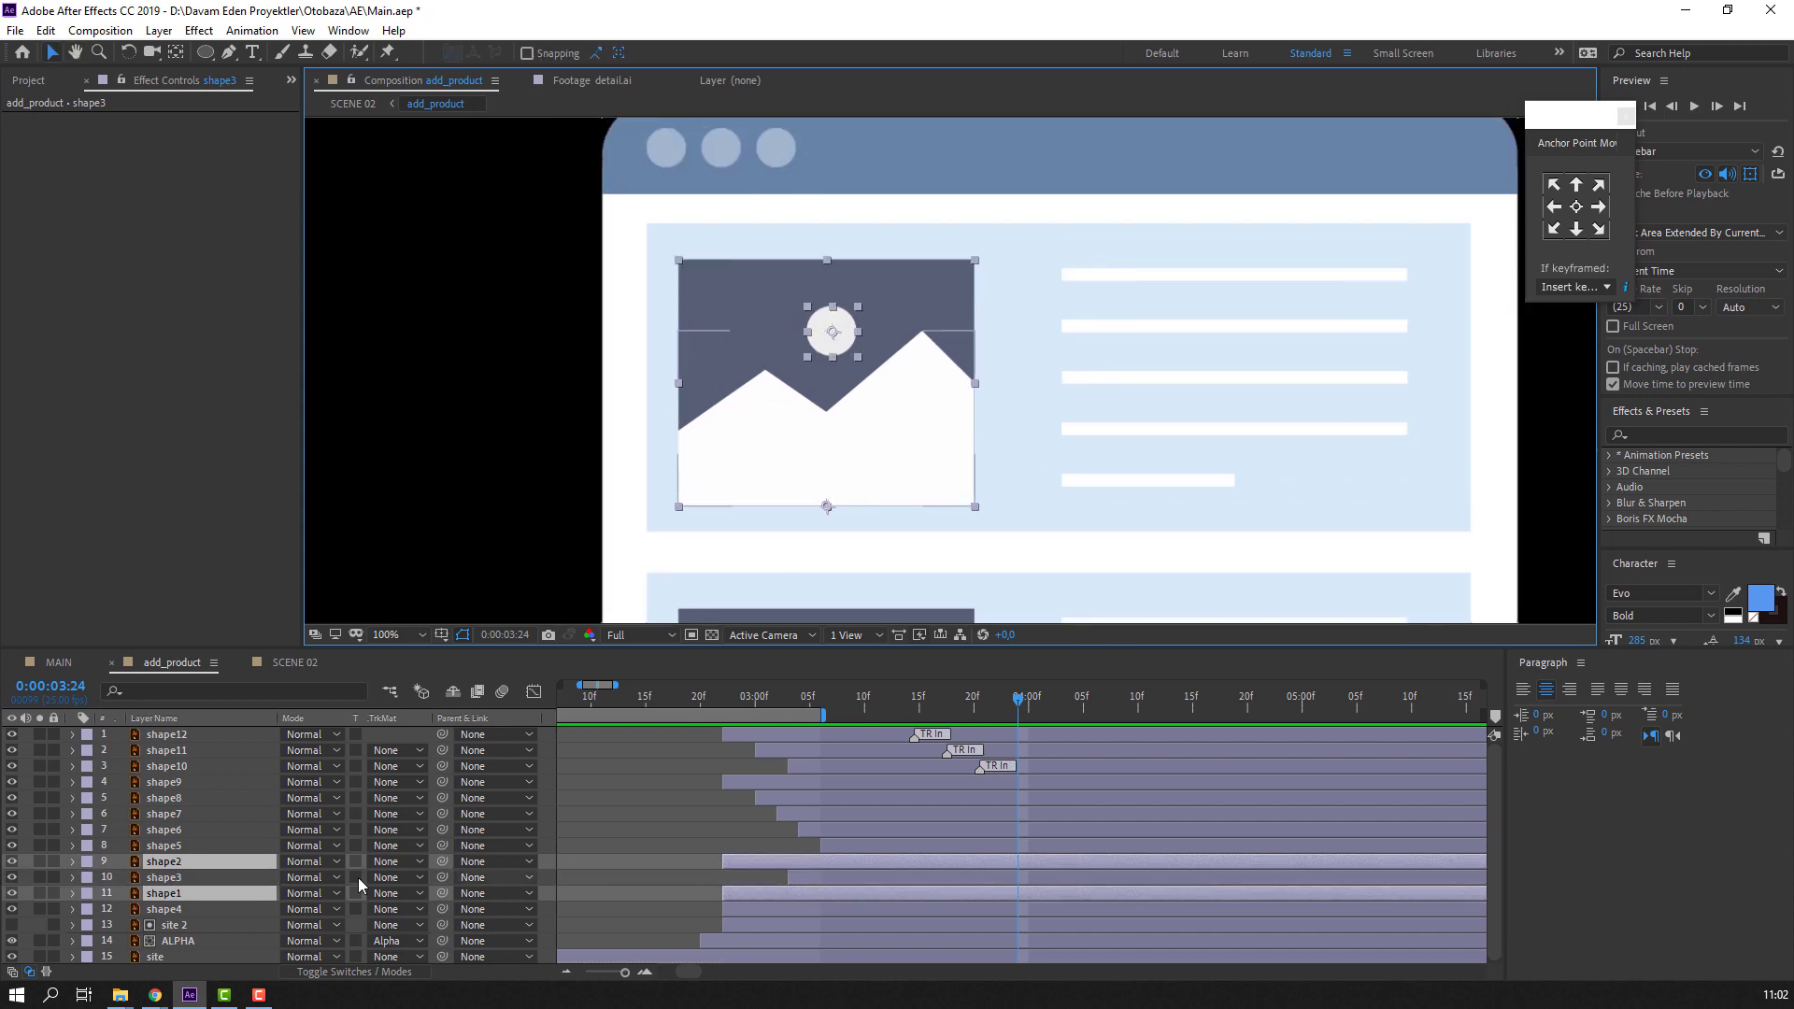
{"action": "left_click", "coordinate": [170, 880], "text": "ctrl"}
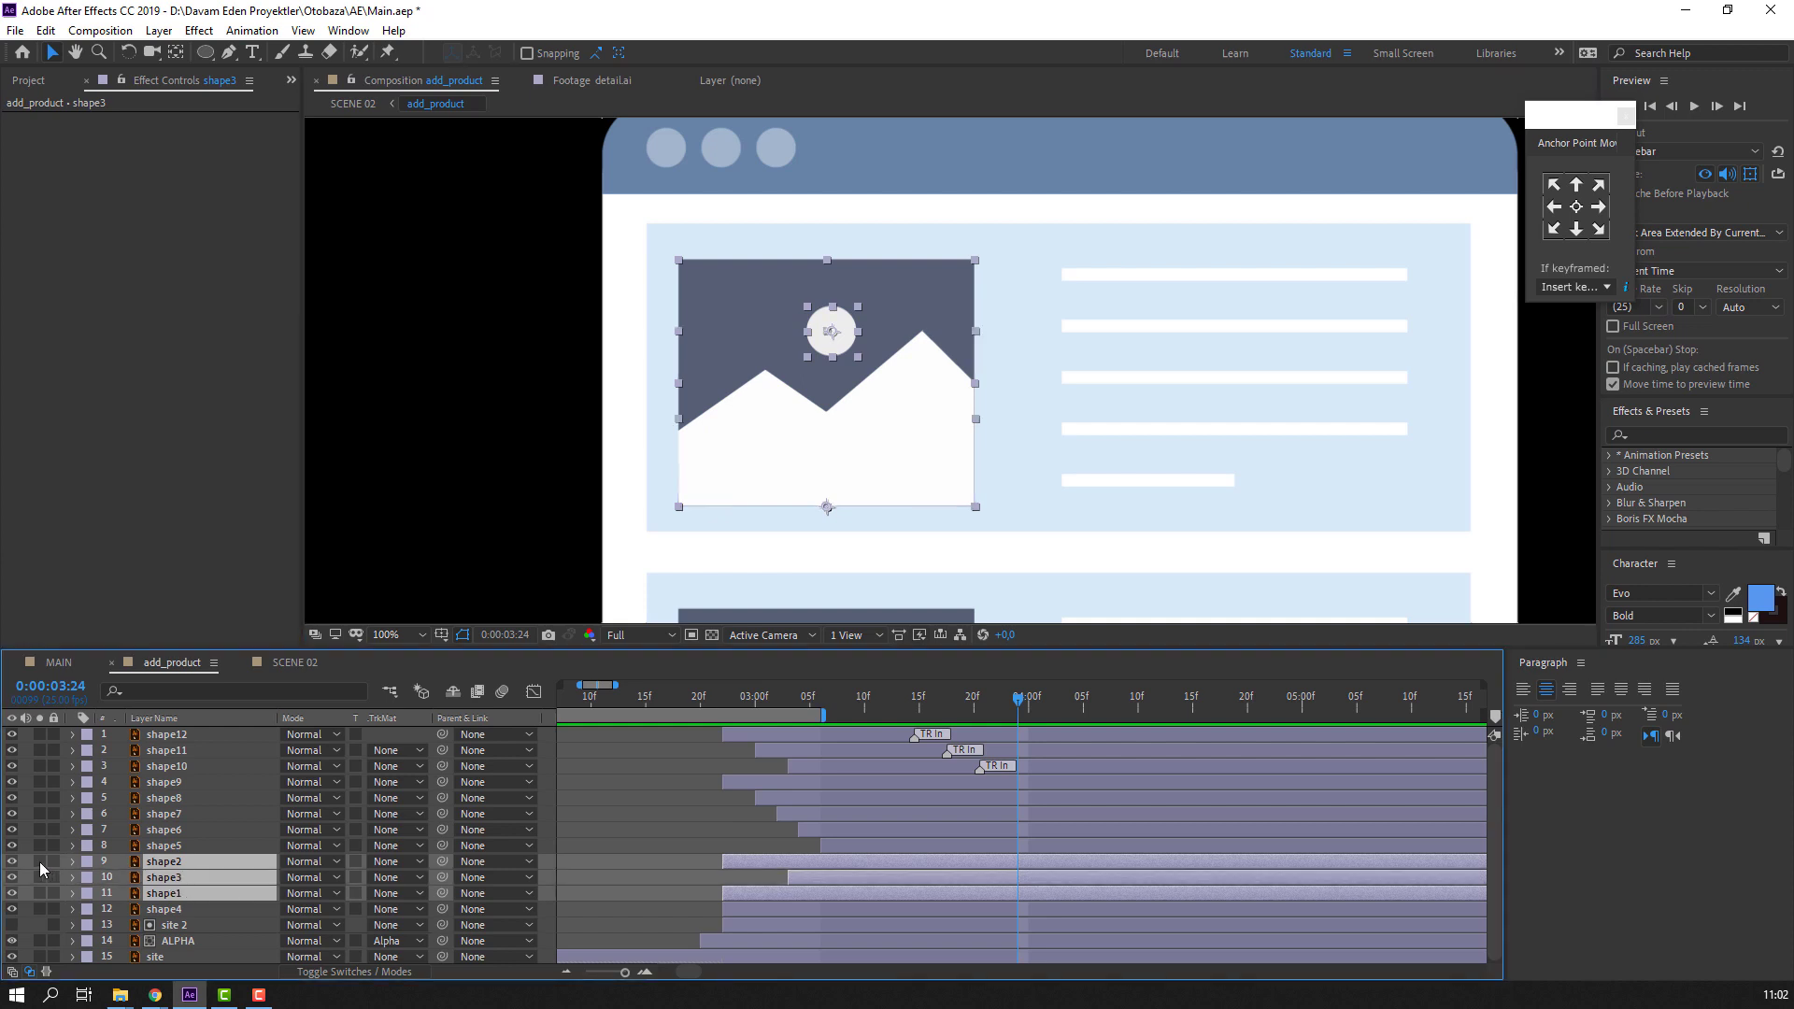
{"action": "left_click", "coordinate": [39, 861]}
- Add a Scale keyframe to shape3 at 03:24 and paste a copied Scale keyframe at 04:02
{"action": "left_click", "coordinate": [618, 799]}
{"action": "left_click", "coordinate": [869, 433]}
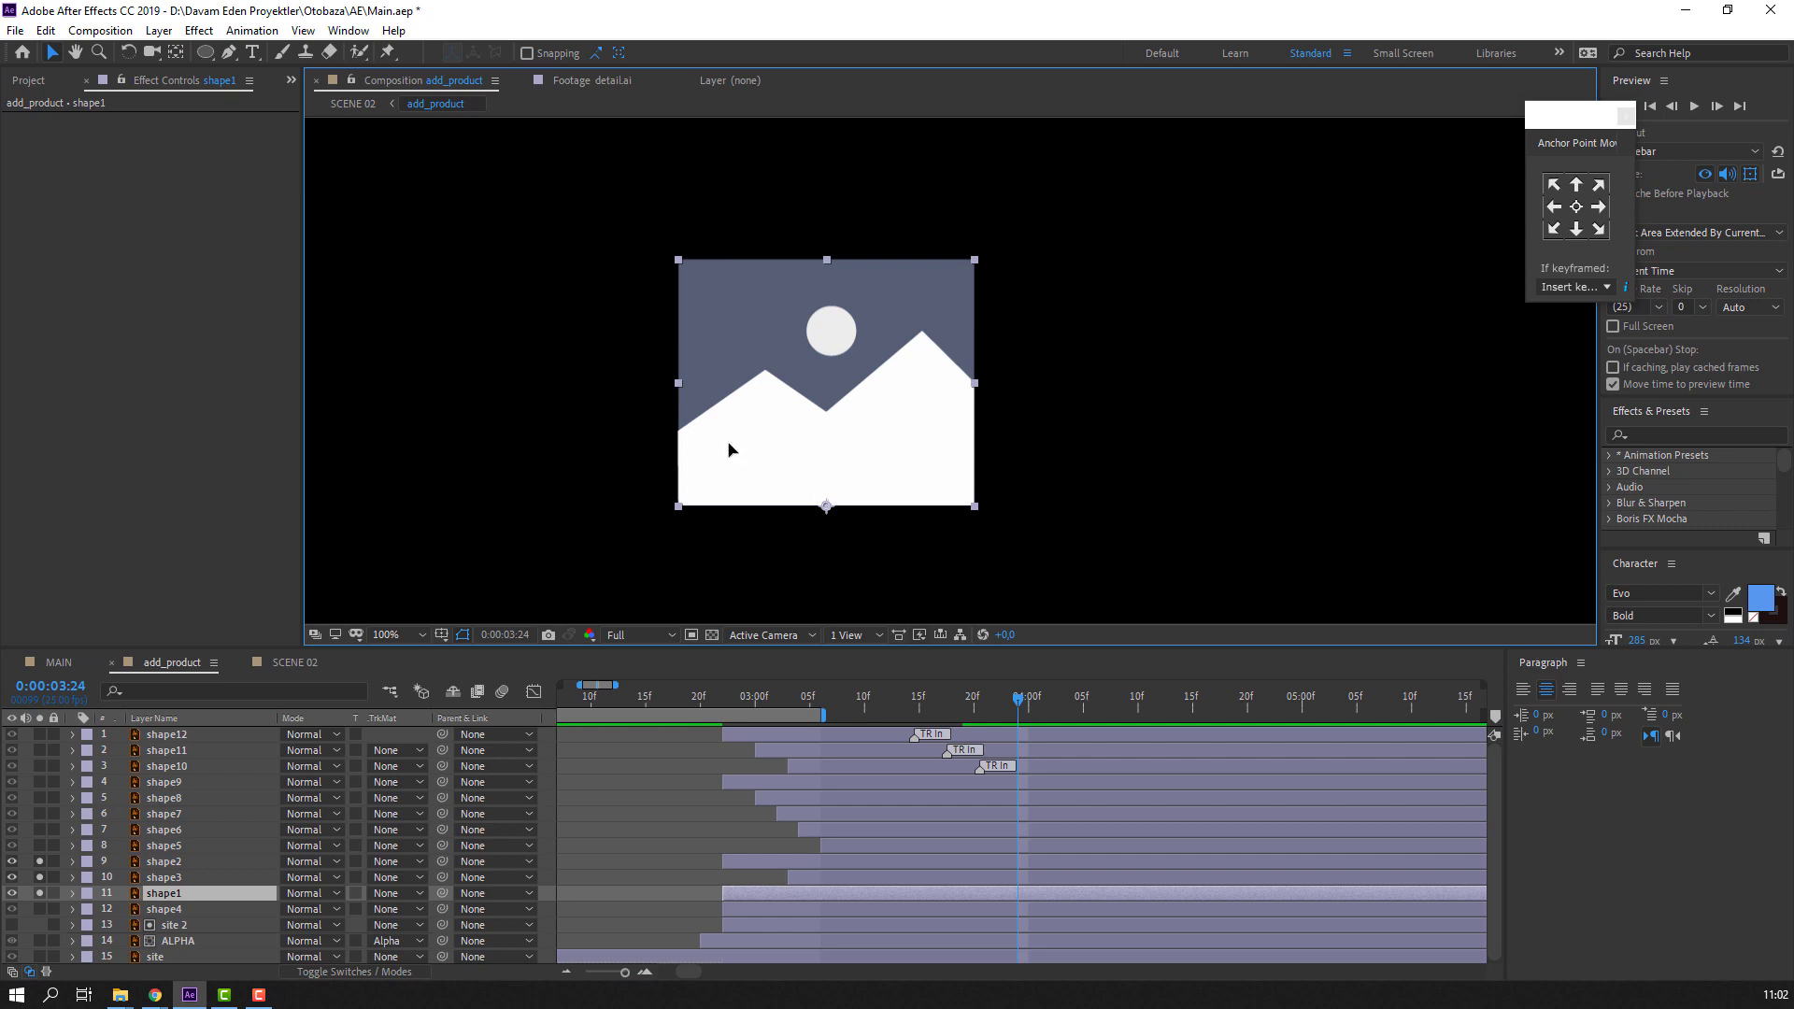
{"action": "left_click", "coordinate": [661, 452]}
{"action": "left_click", "coordinate": [811, 421]}
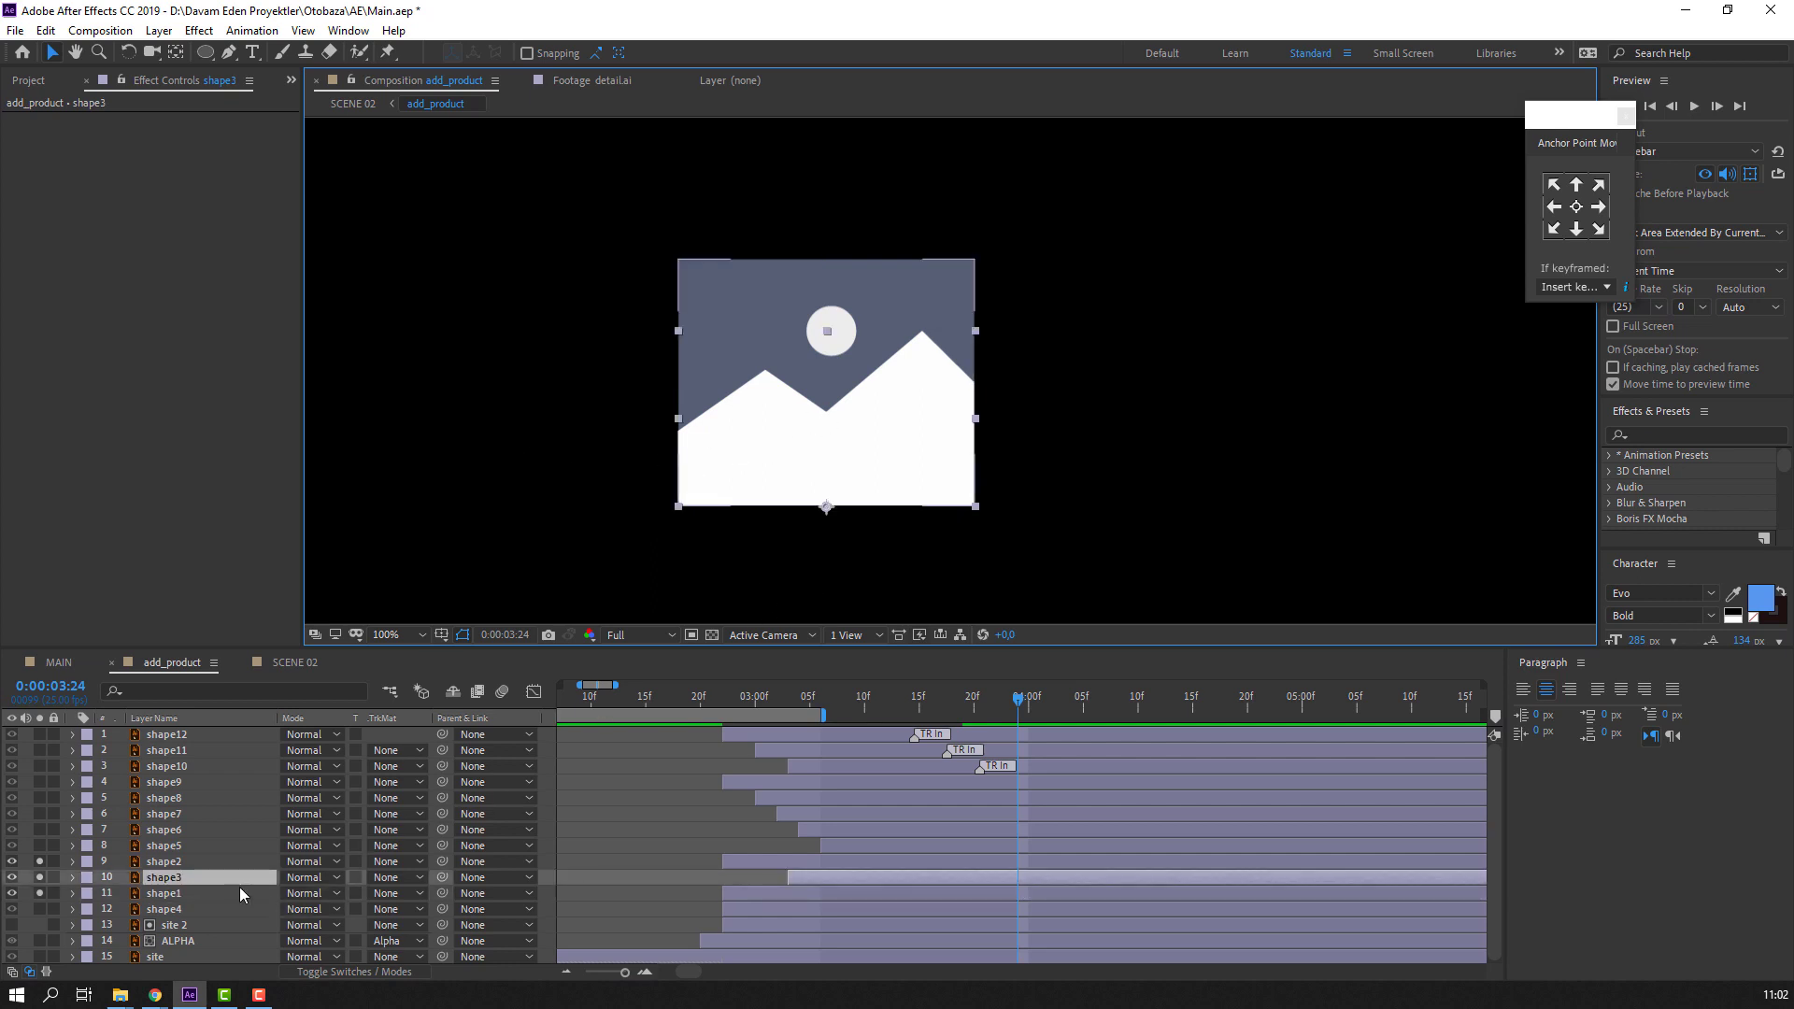
{"action": "key", "text": "u"}
{"action": "left_click", "coordinate": [26, 894]}
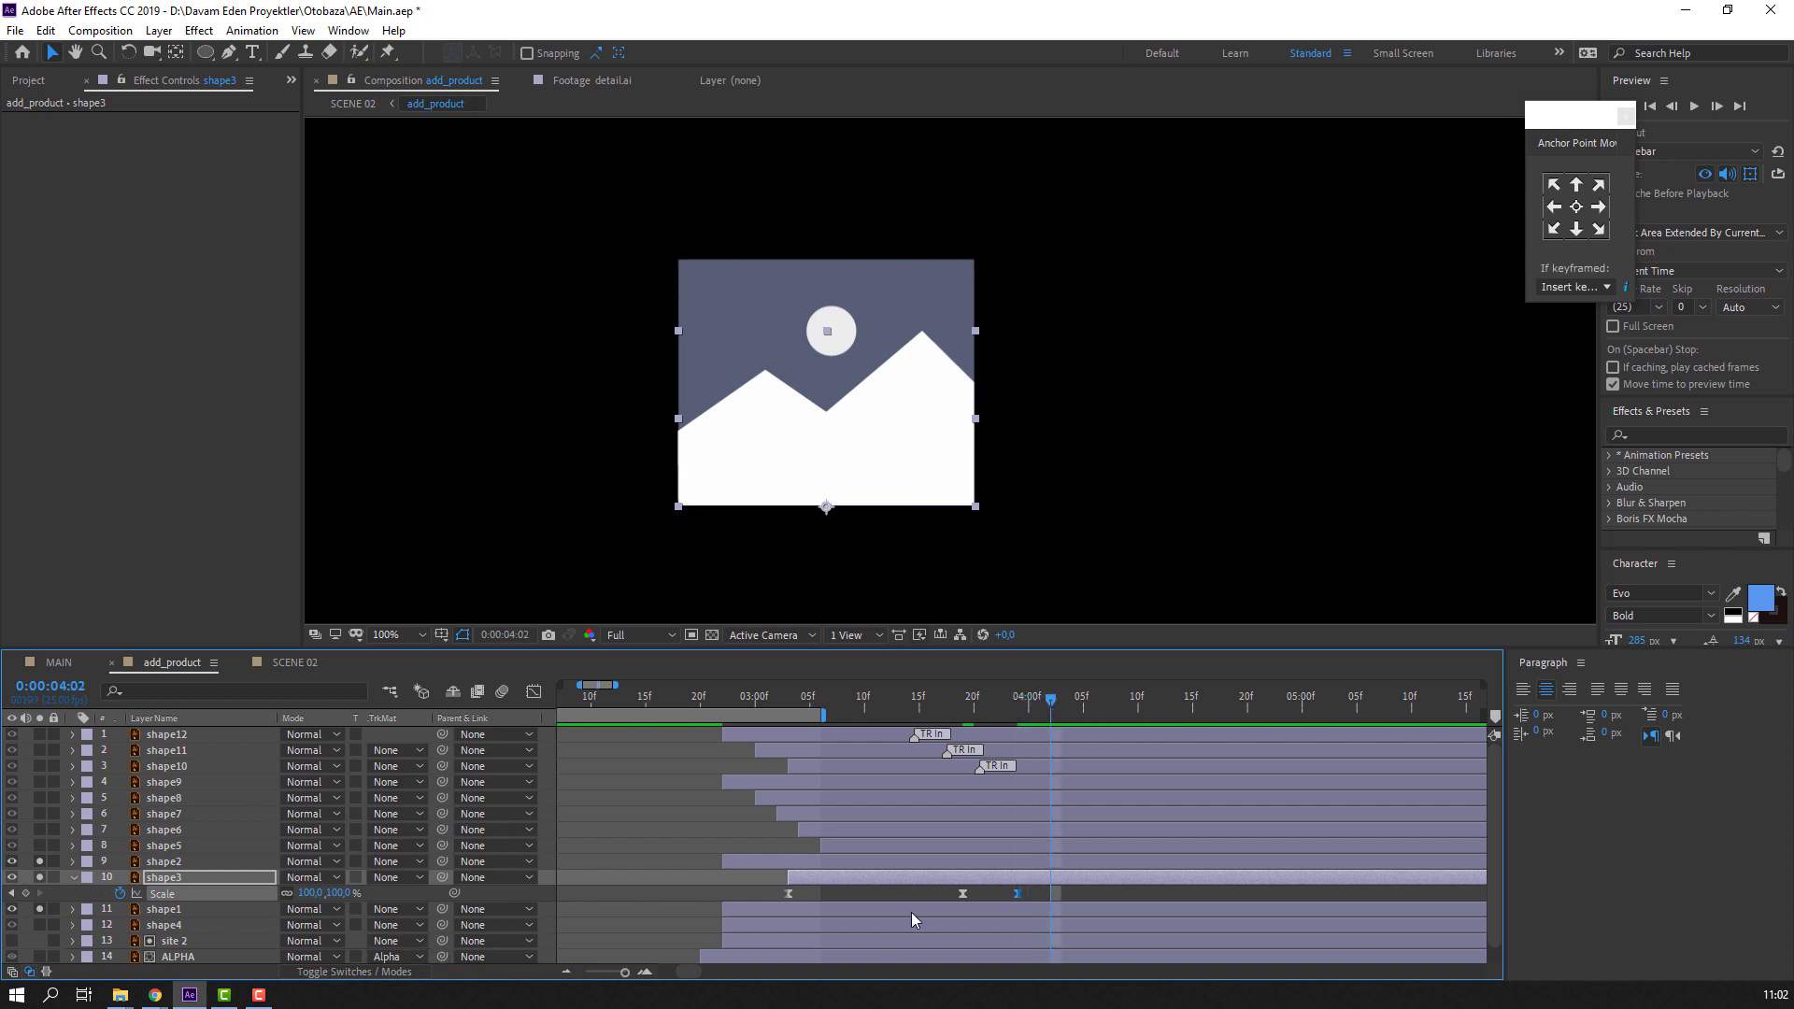
{"action": "left_click", "coordinate": [789, 893]}
{"action": "key", "text": "ctrl+c"}
{"action": "key", "text": "ctrl+v"}
{"action": "mouse_move", "coordinate": [1019, 705]}
{"action": "left_mouse_down"}
{"action": "mouse_move", "coordinate": [1052, 709]}
{"action": "mouse_move", "coordinate": [1024, 712]}
{"action": "left_mouse_up"}
- Keyframe the sun circle's Position so it drops to Y 503.2 by 04:02
{"action": "left_click", "coordinate": [822, 317]}
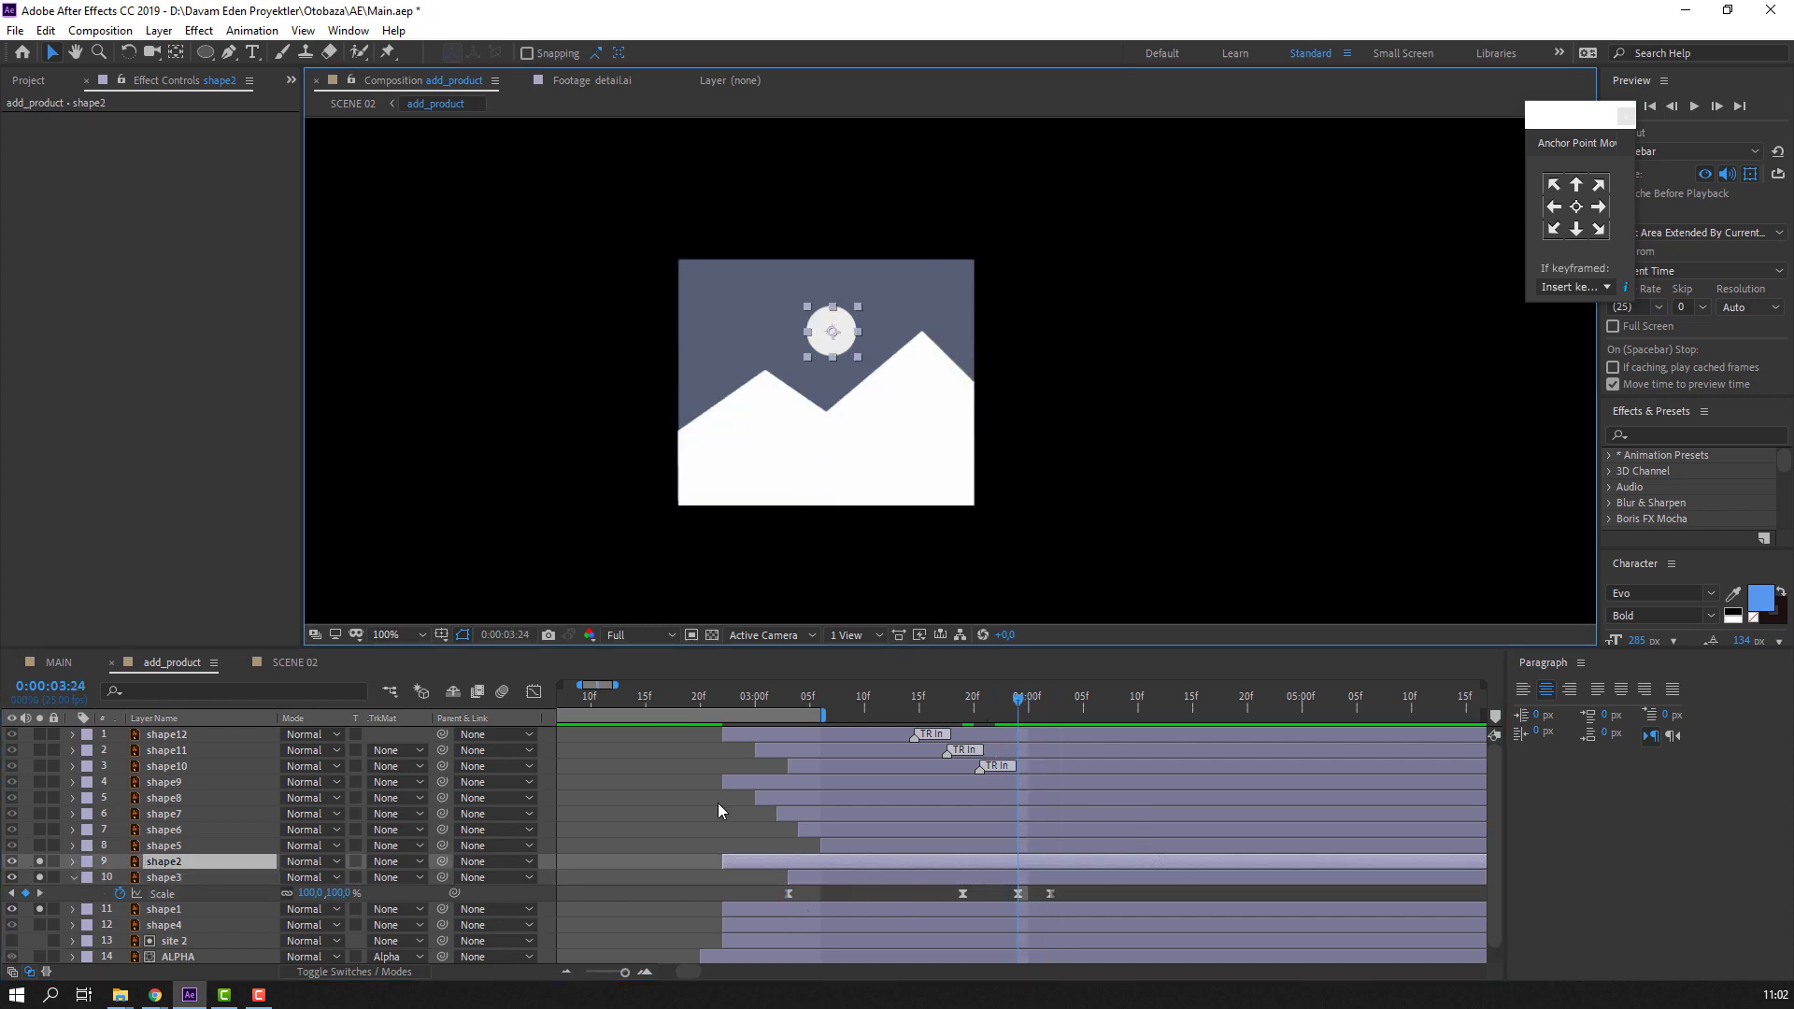
{"action": "key", "text": "p"}
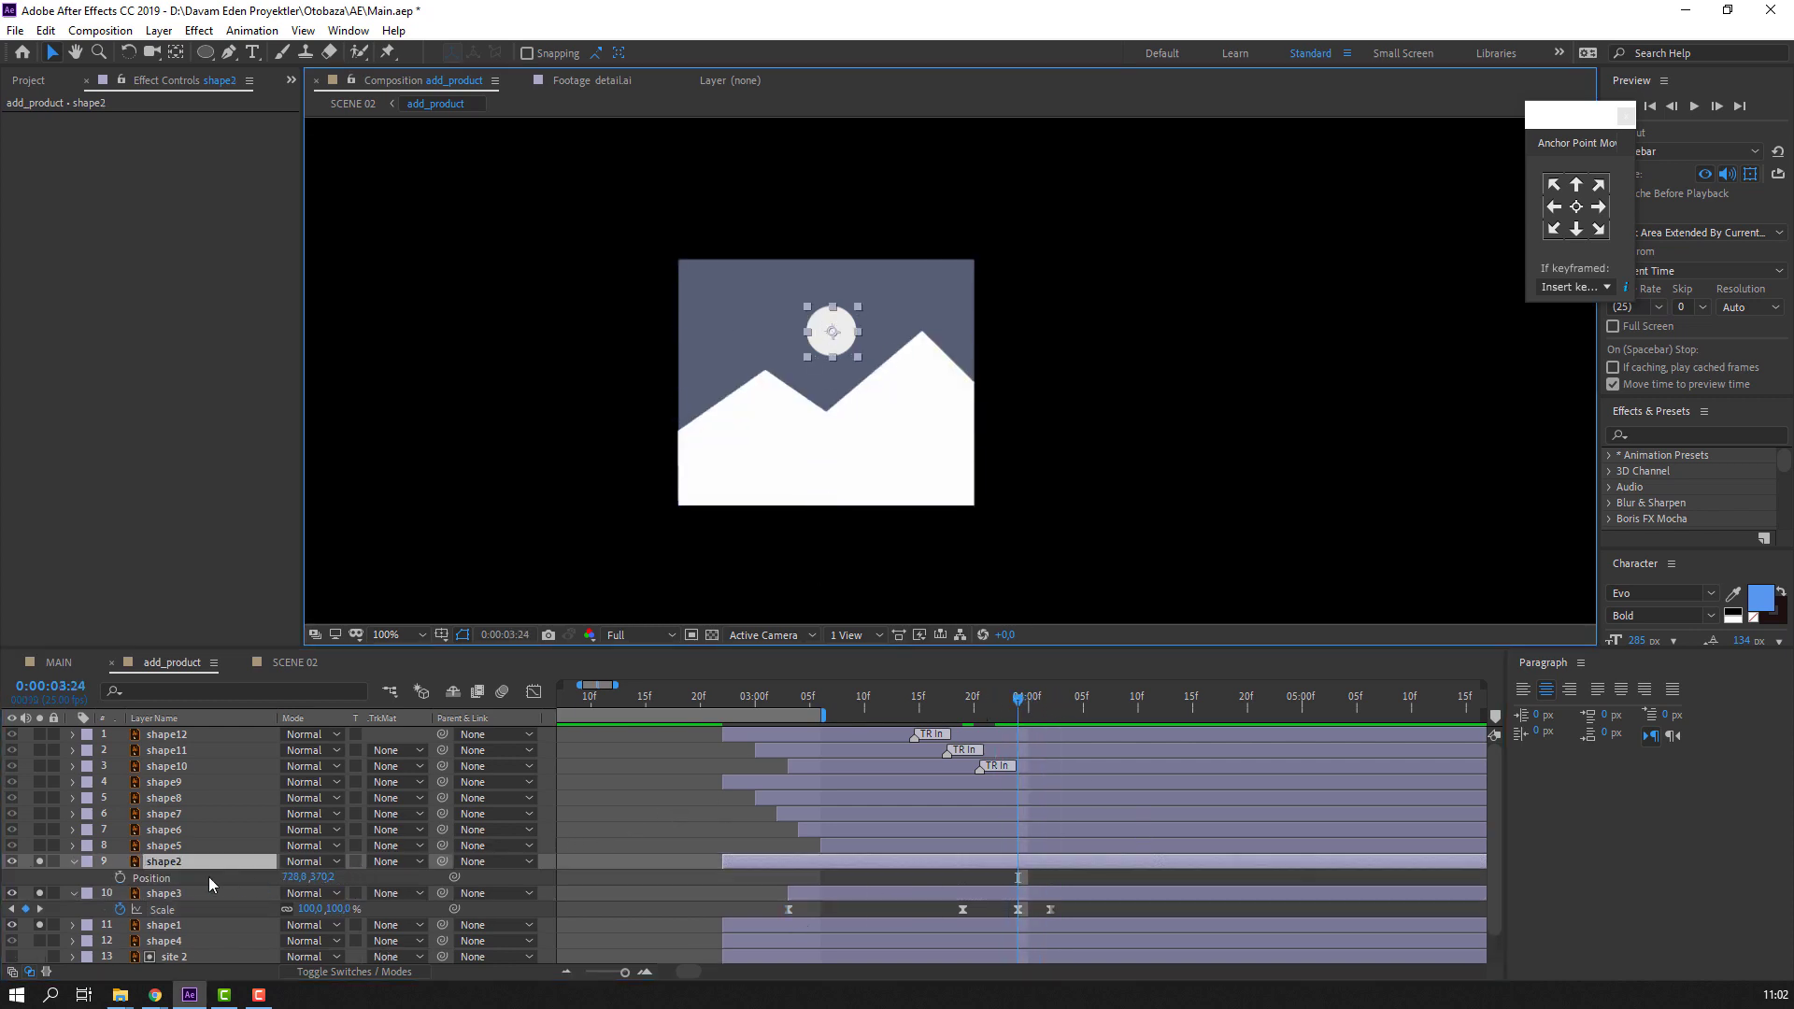
{"action": "left_click", "coordinate": [120, 878]}
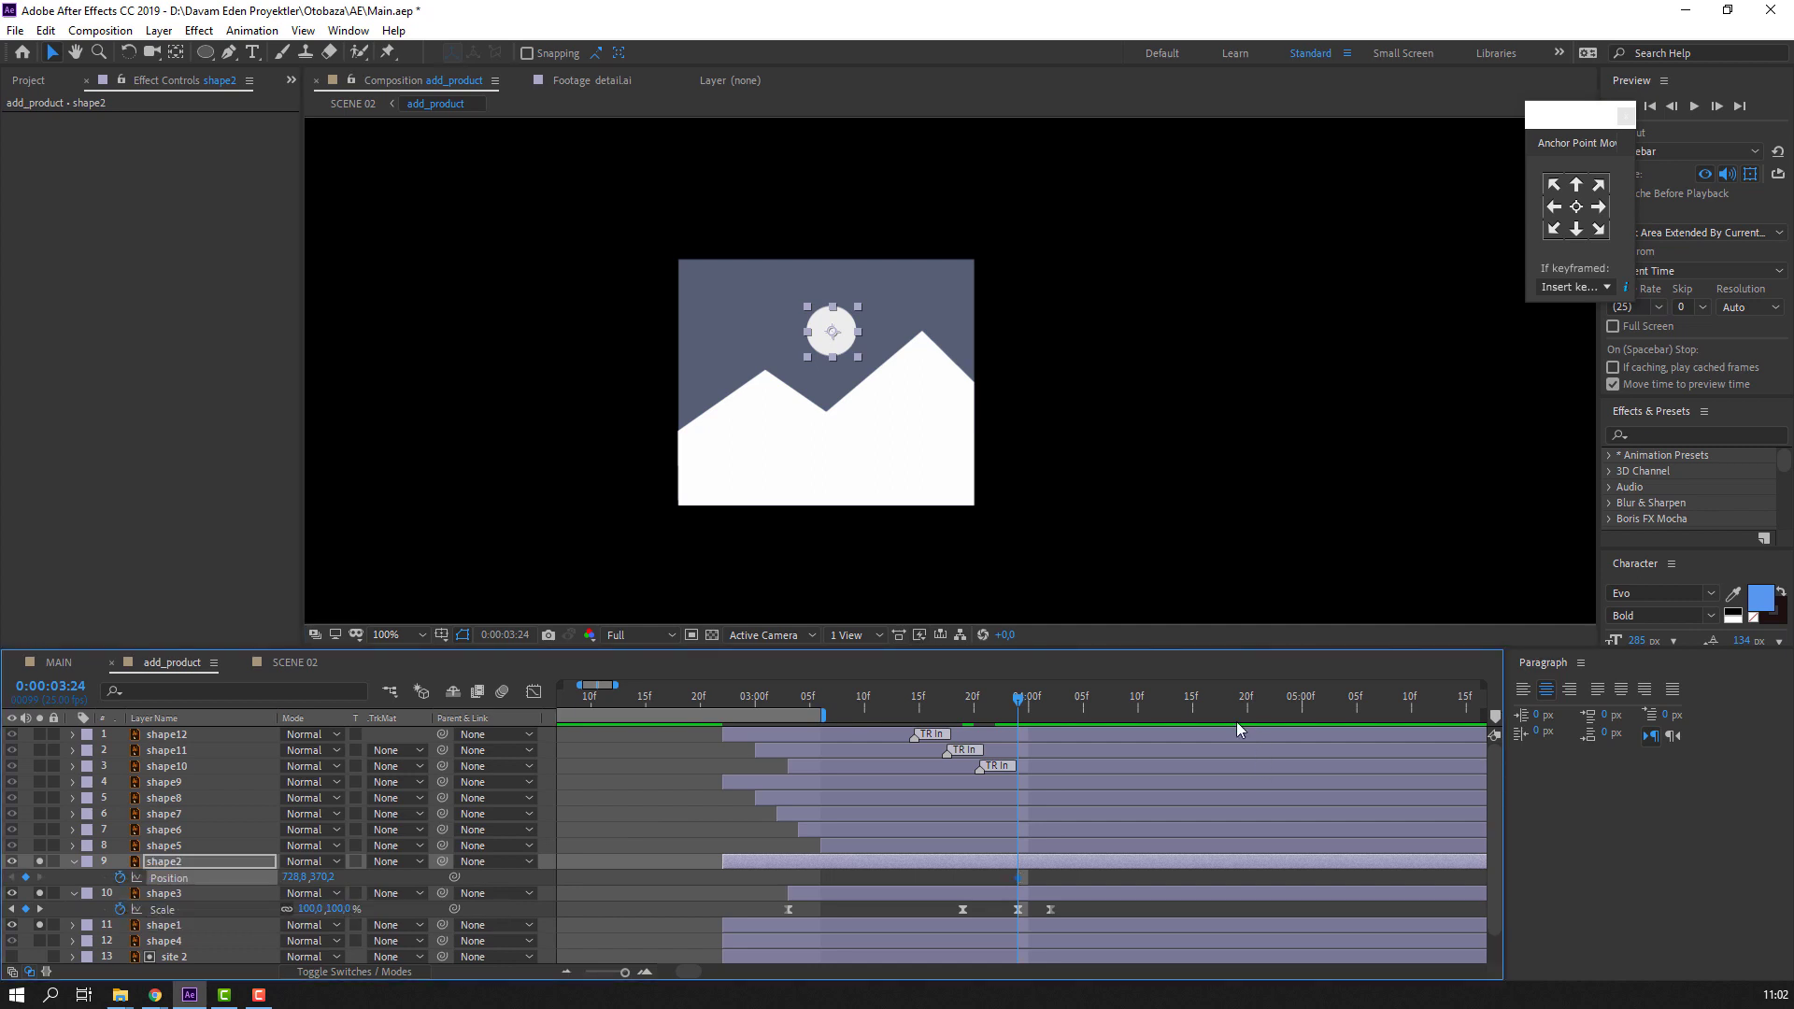
{"action": "left_click_drag", "start_coordinate": [1018, 699], "coordinate": [1050, 699]}
{"action": "left_click_drag", "start_coordinate": [325, 877], "coordinate": [656, 869]}
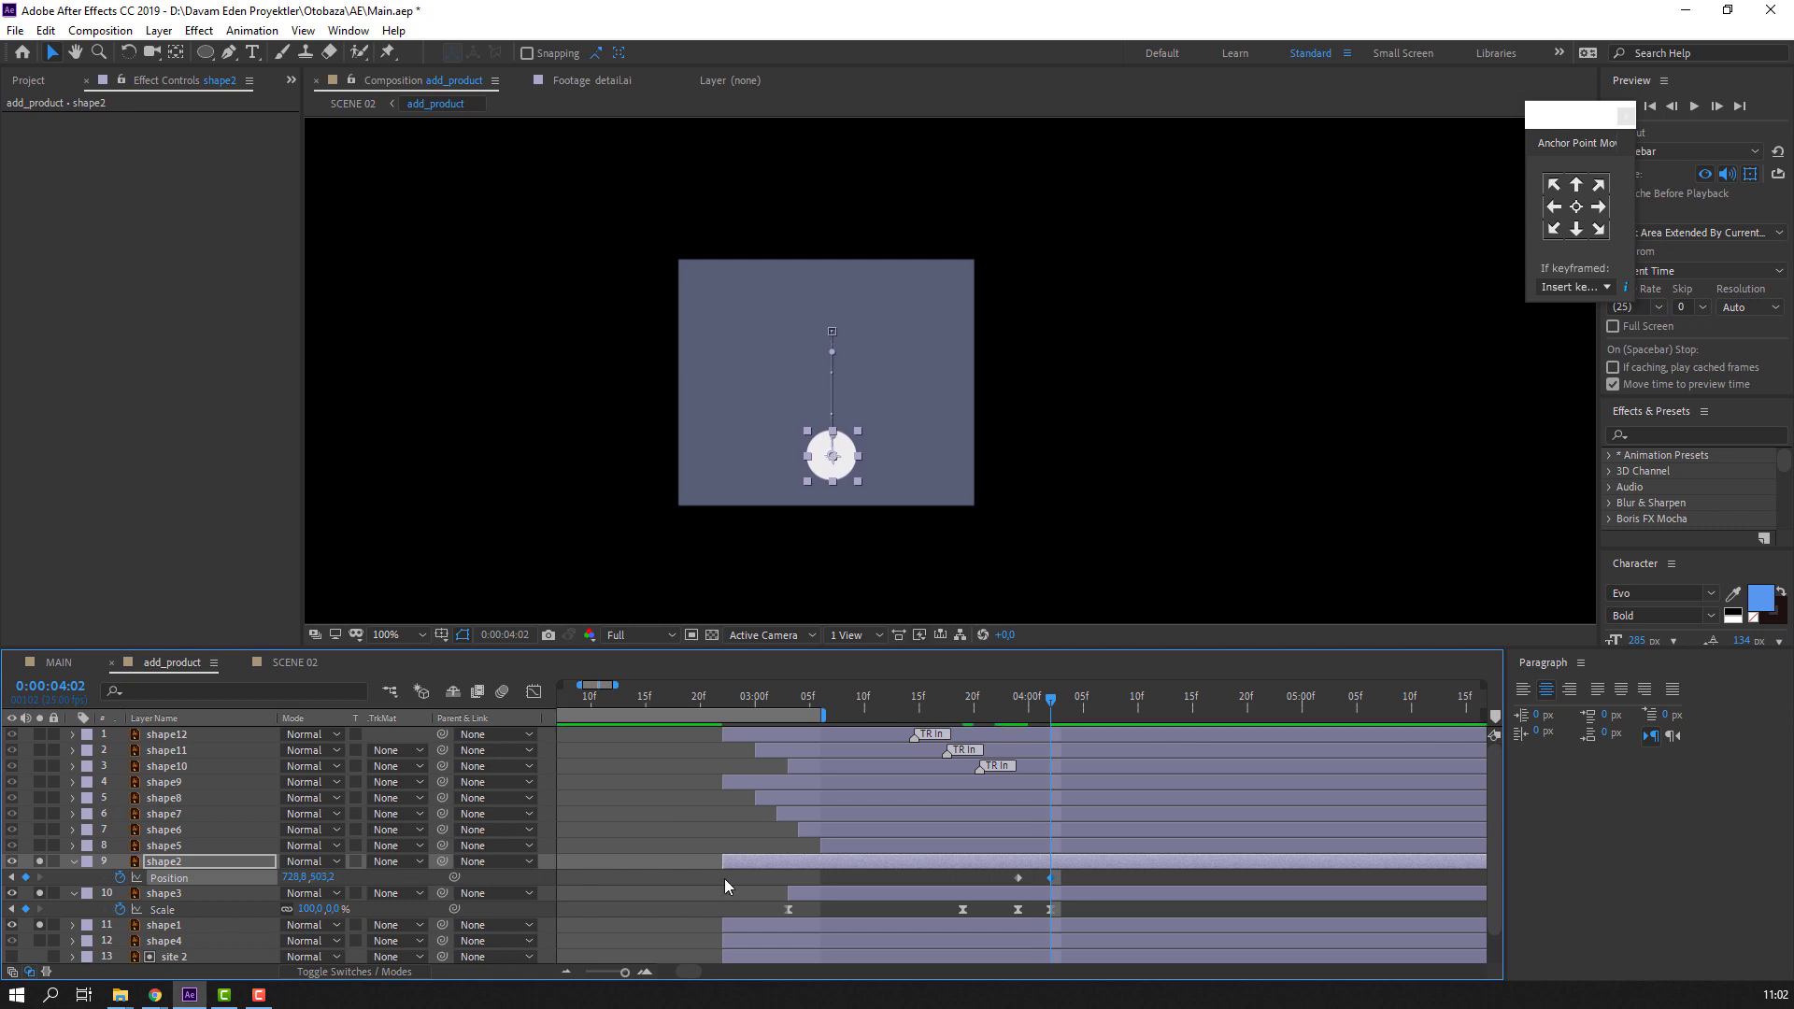
{"action": "left_click_drag", "start_coordinate": [1039, 709], "coordinate": [1019, 708]}
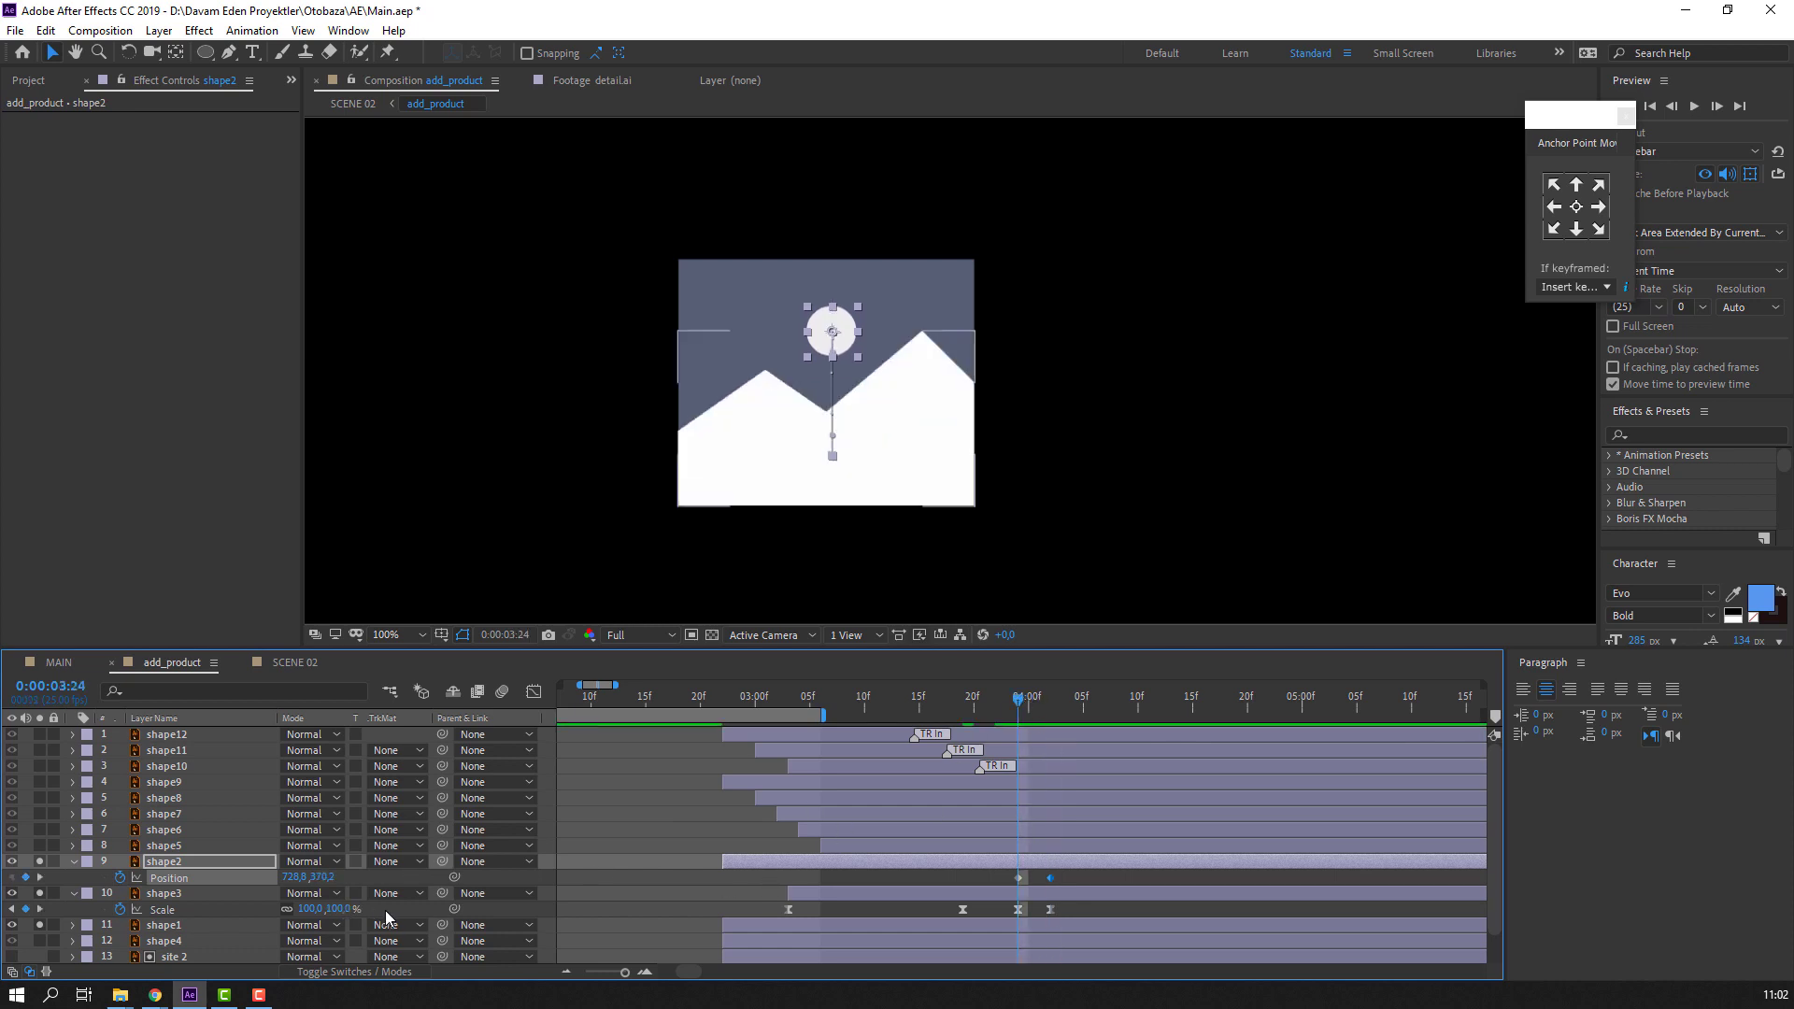
- Keyframe the circle's Scale down to 0% at 04:02
{"action": "key", "text": "shift+s"}
{"action": "left_click", "coordinate": [124, 894]}
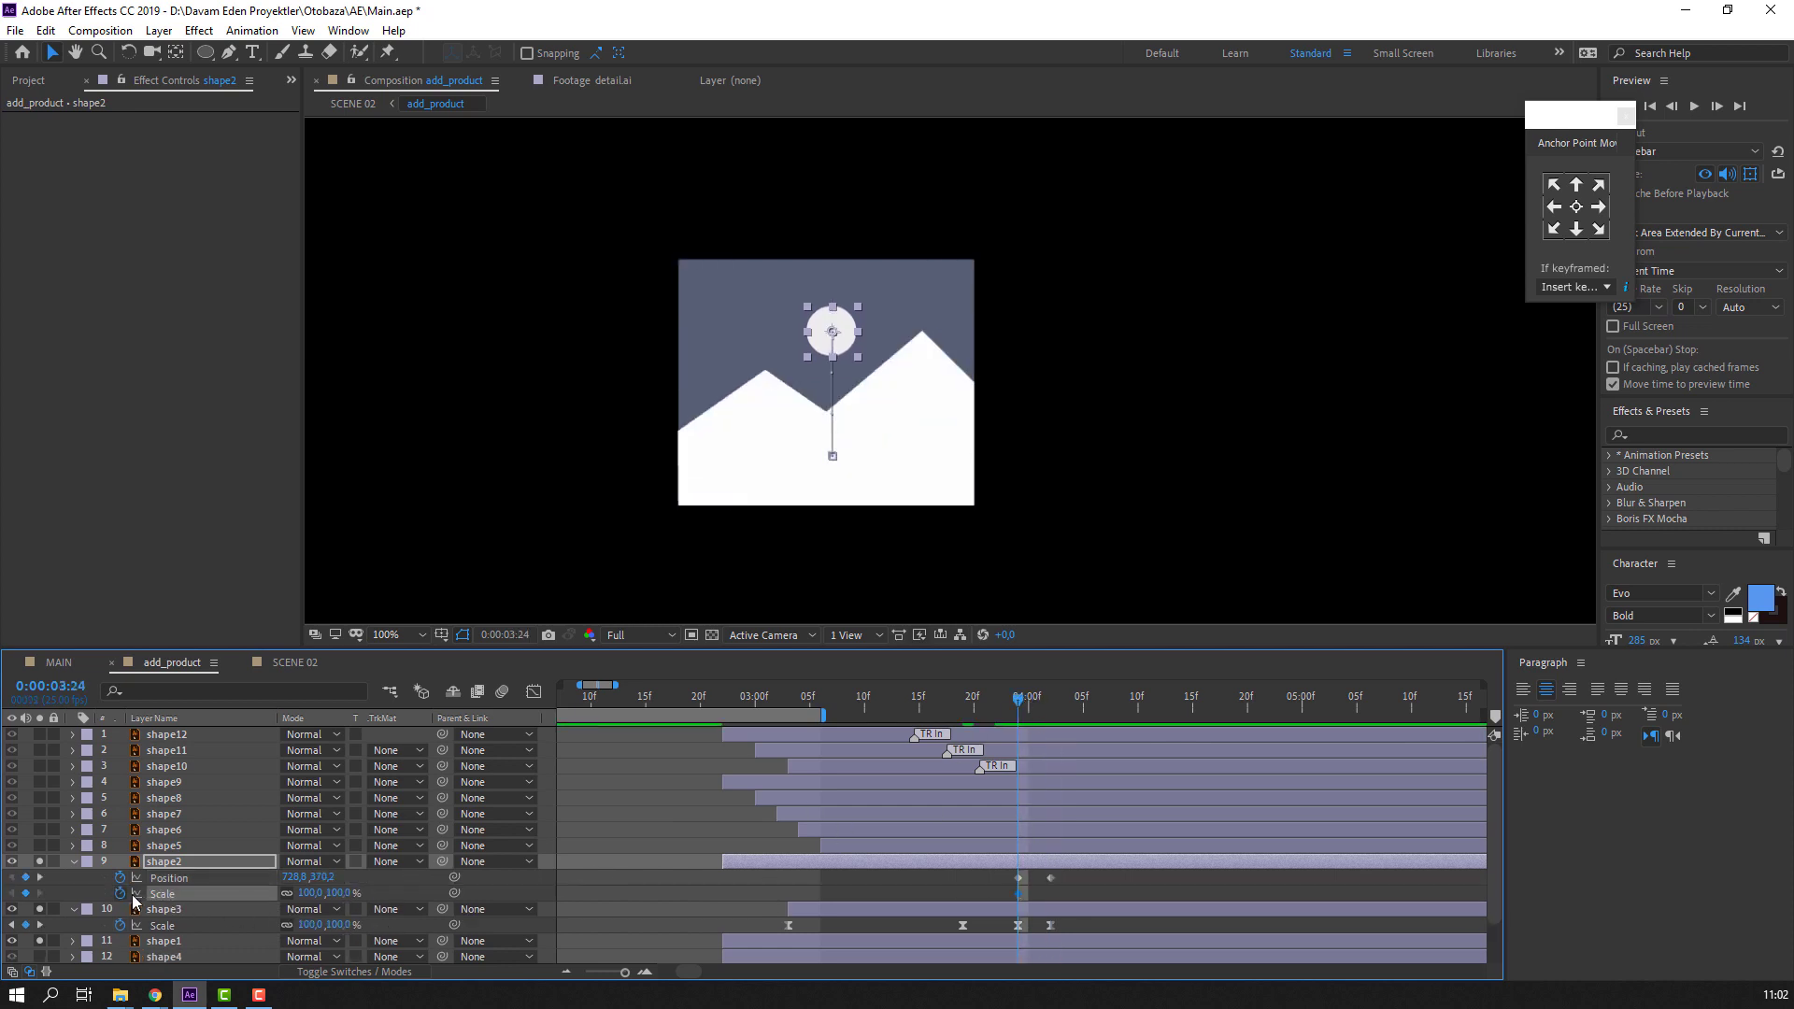
{"action": "left_click_drag", "start_coordinate": [1034, 696], "coordinate": [1051, 703]}
{"action": "left_click", "coordinate": [307, 895]}
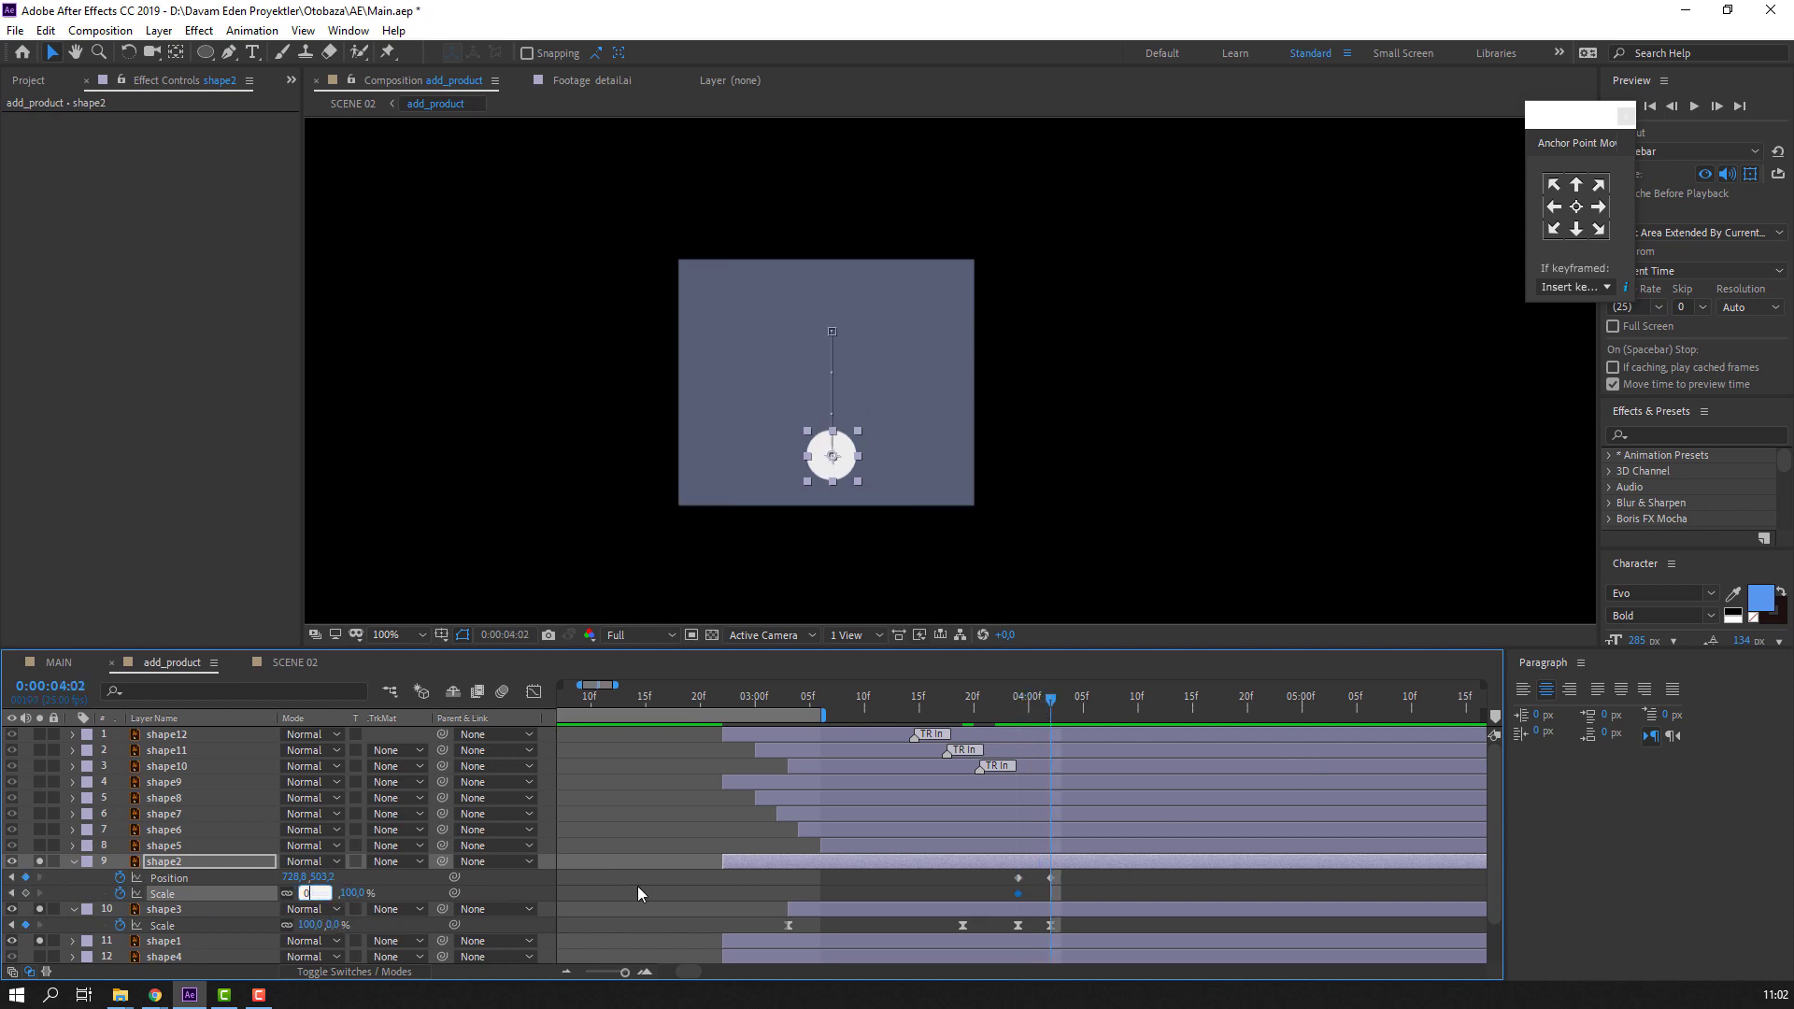
{"action": "type", "text": "0"}
{"action": "key", "text": "Return"}
{"action": "left_click", "coordinate": [1054, 897]}
- Shift the circle's end keyframes to 04:05 and apply Easy Ease to them
{"action": "left_click_drag", "start_coordinate": [1054, 899], "coordinate": [1049, 899]}
{"action": "mouse_move", "coordinate": [1051, 894]}
{"action": "left_mouse_down"}
{"action": "mouse_move", "coordinate": [1084, 894]}
{"action": "mouse_move", "coordinate": [1088, 925]}
{"action": "mouse_move", "coordinate": [1017, 897]}
{"action": "left_mouse_up"}
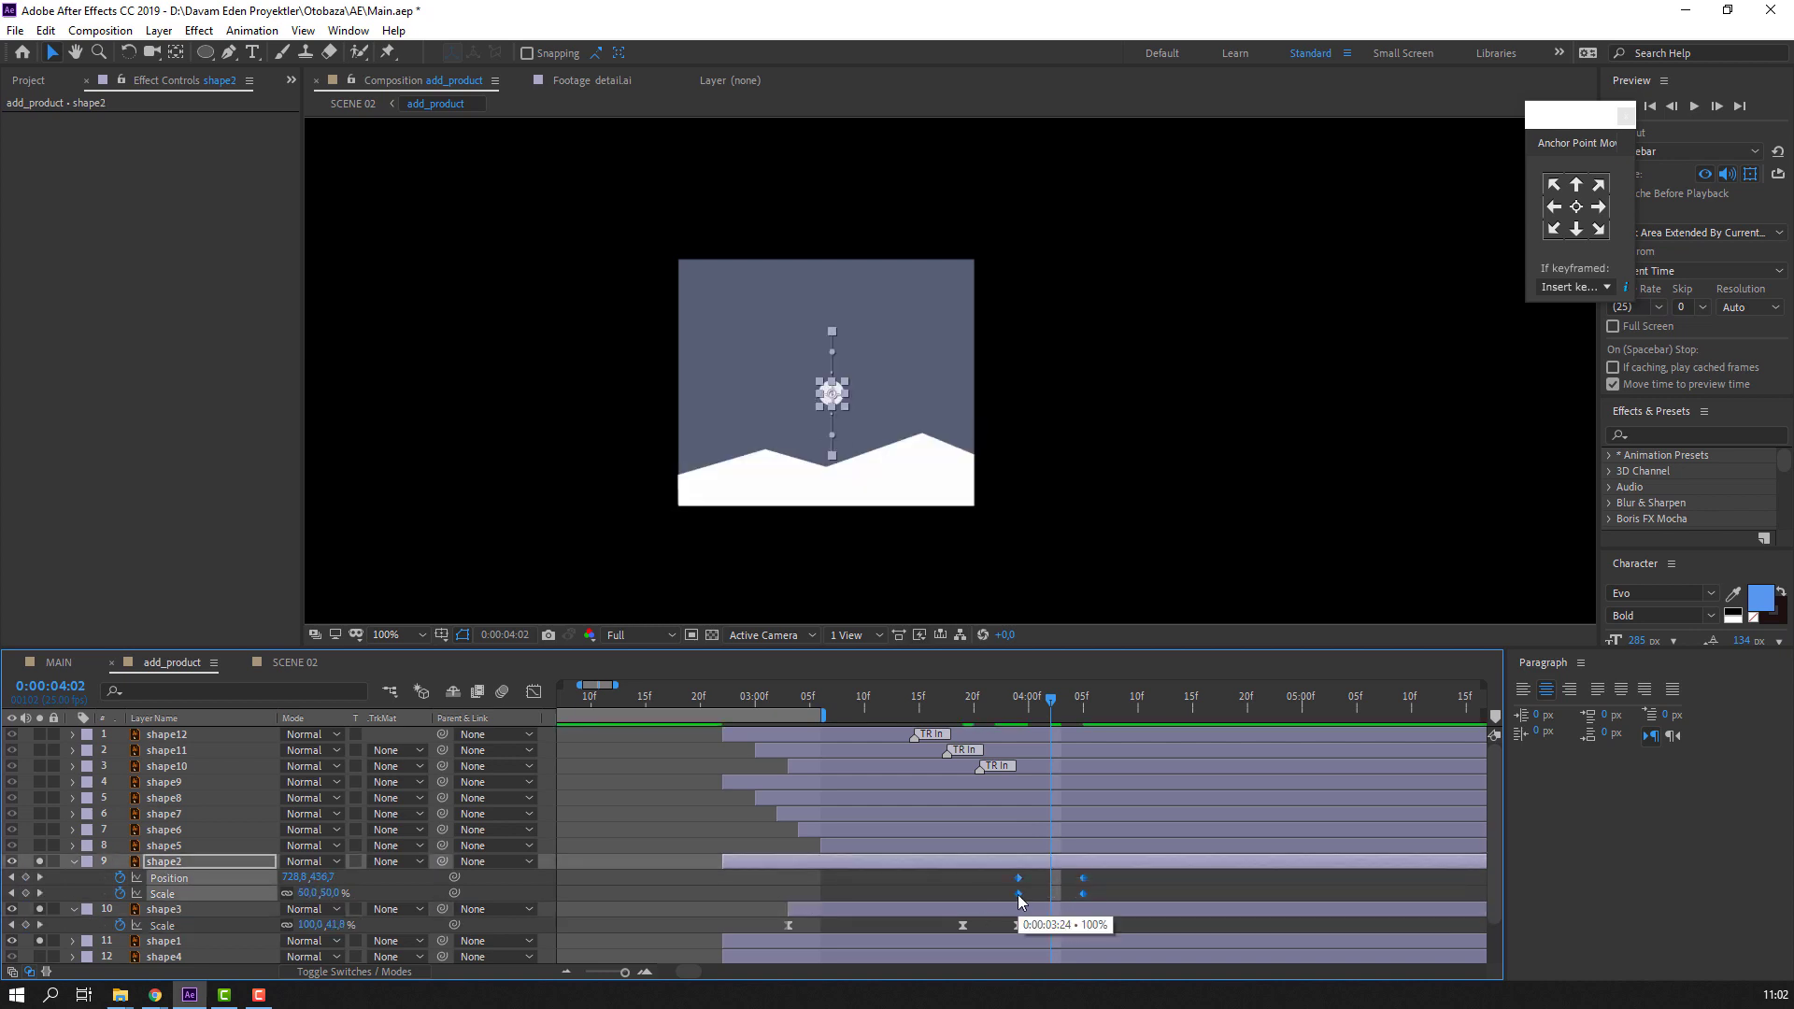
{"action": "right_click", "coordinate": [1018, 894]}
{"action": "mouse_move", "coordinate": [1164, 884]}
{"action": "left_click", "coordinate": [1279, 758]}
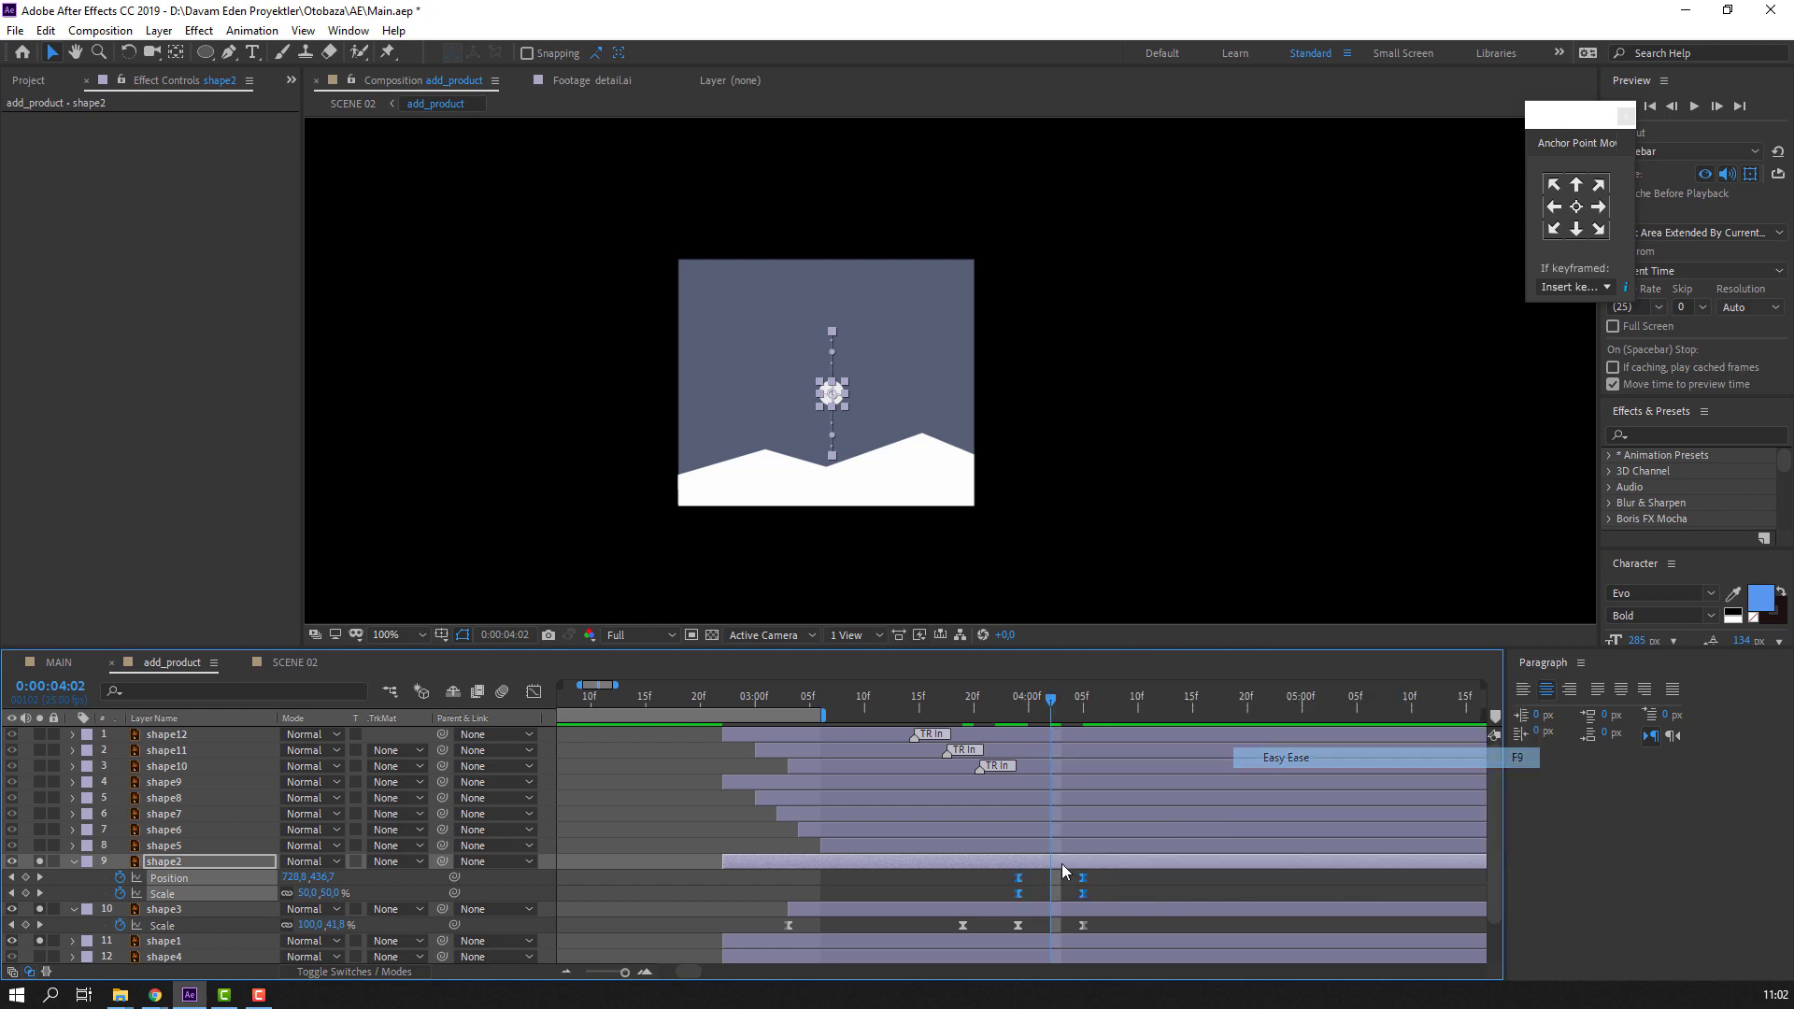
{"action": "left_click_drag", "start_coordinate": [992, 710], "coordinate": [1079, 713]}
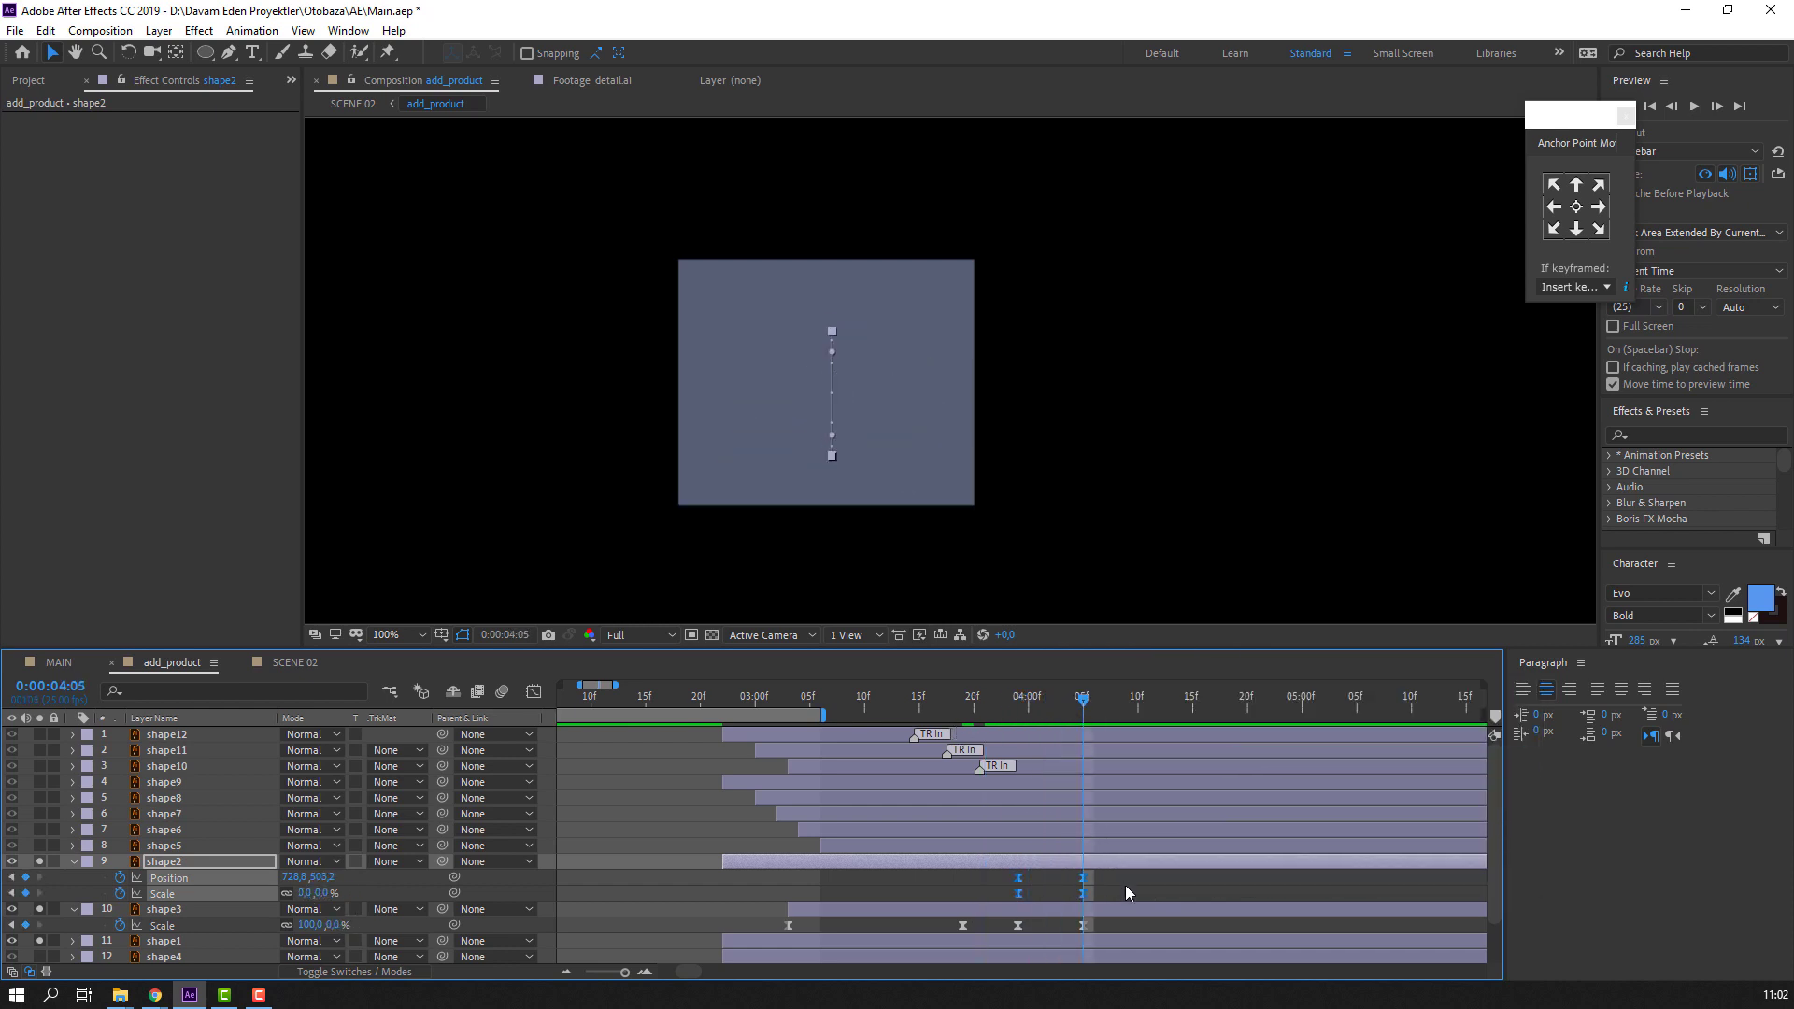
- Switch to SCENE 02 and scrub it to check the product image
{"action": "left_click", "coordinate": [1124, 882]}
{"action": "left_click", "coordinate": [288, 665]}
{"action": "left_click_drag", "start_coordinate": [968, 708], "coordinate": [1061, 703]}
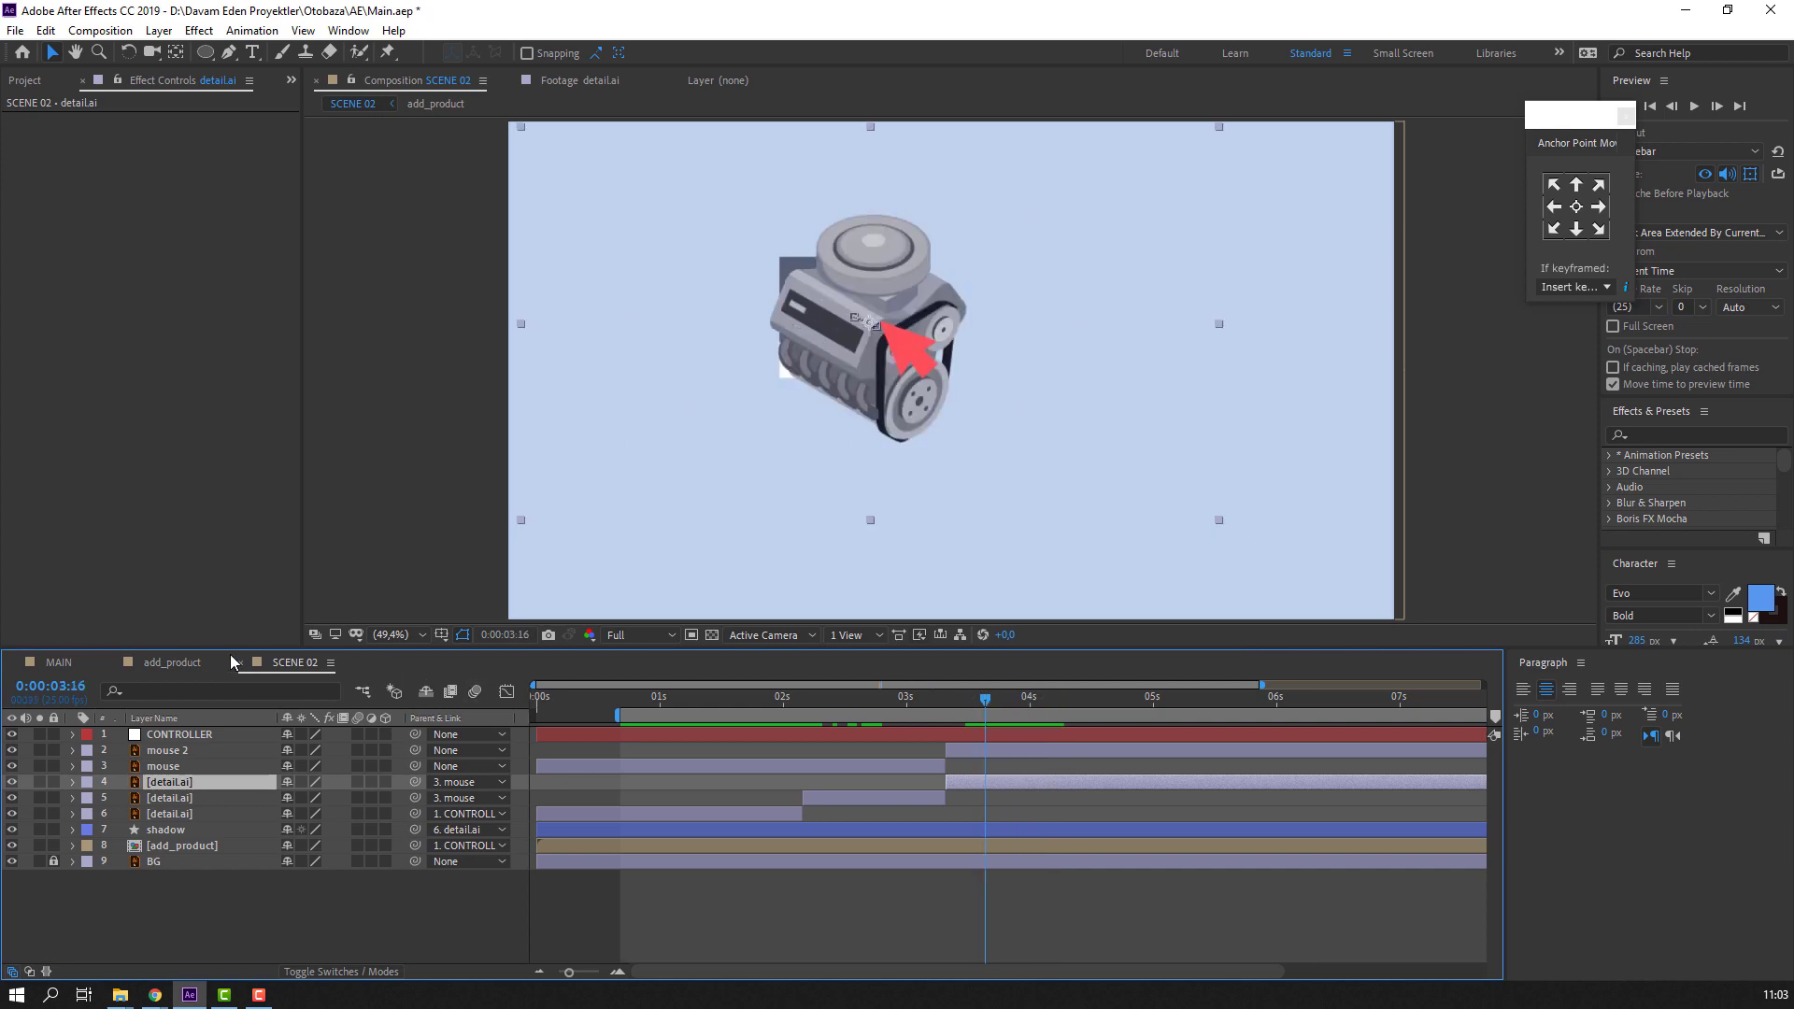
- Unsolo the sun, mountain and placeholder layers in add_product, then check SCENE 02
{"action": "left_click", "coordinate": [174, 662]}
{"action": "left_click", "coordinate": [39, 861]}
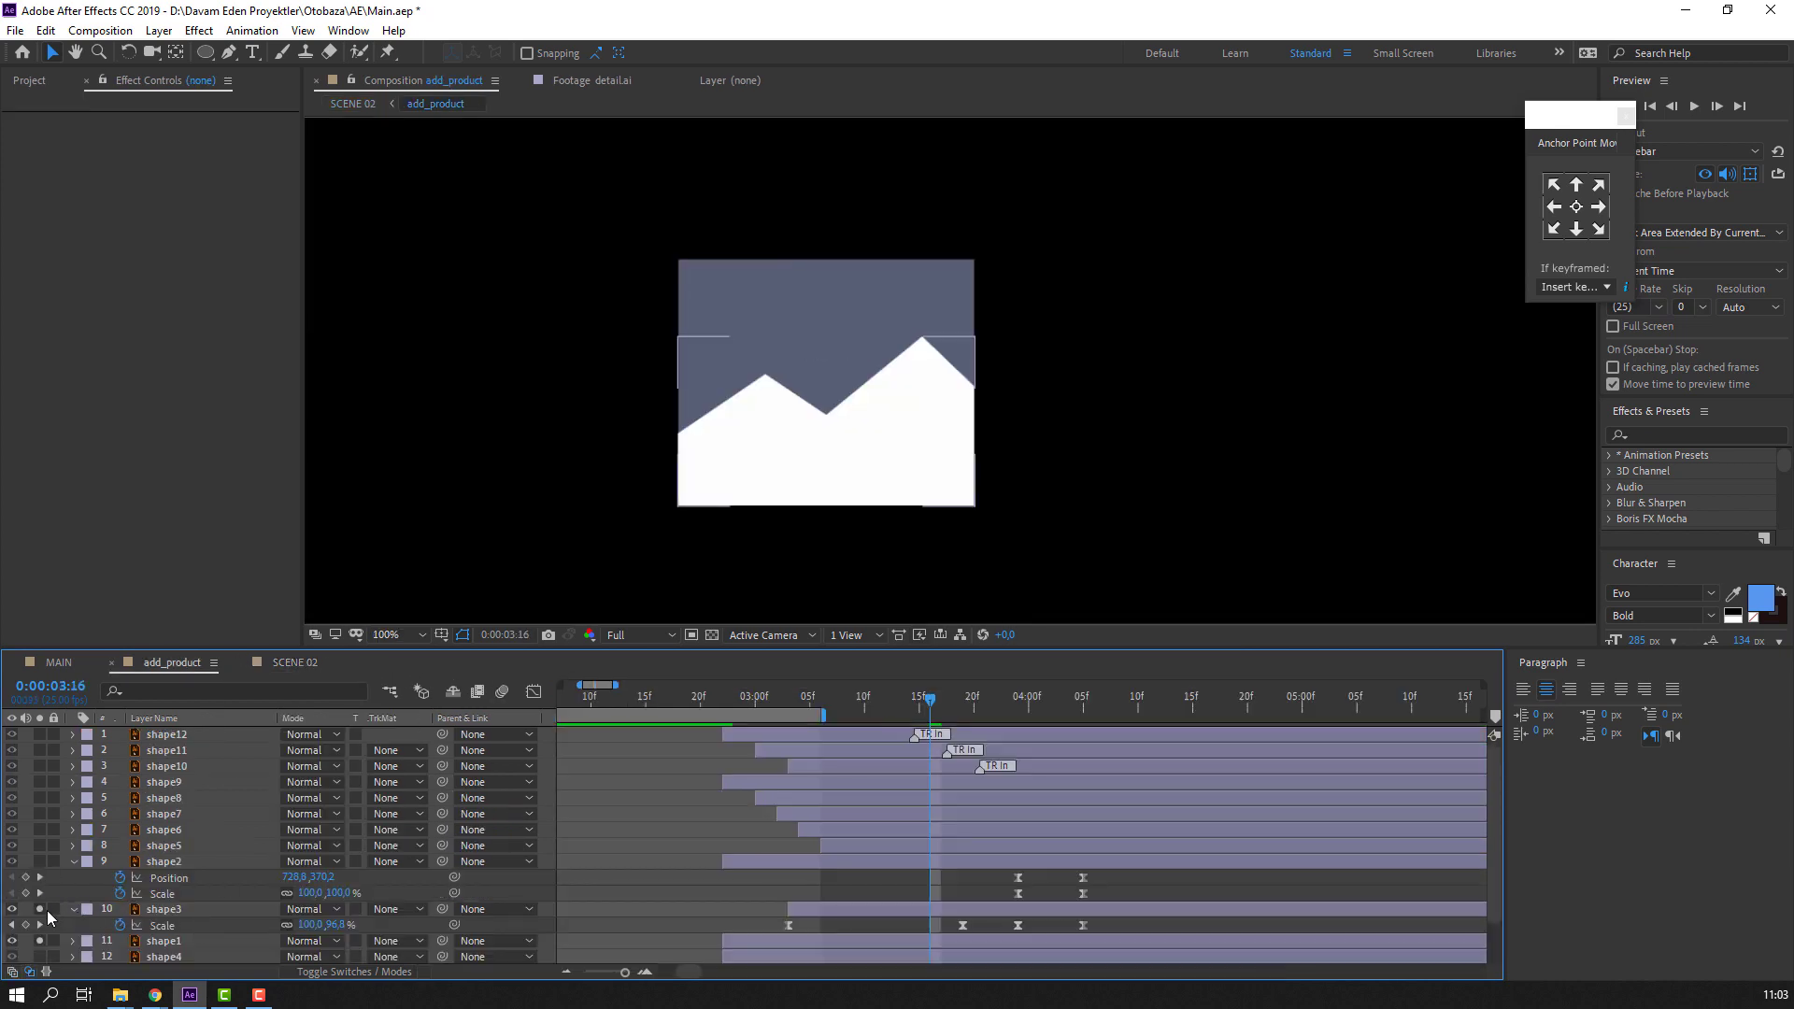
{"action": "left_click", "coordinate": [42, 913]}
{"action": "left_click", "coordinate": [40, 941]}
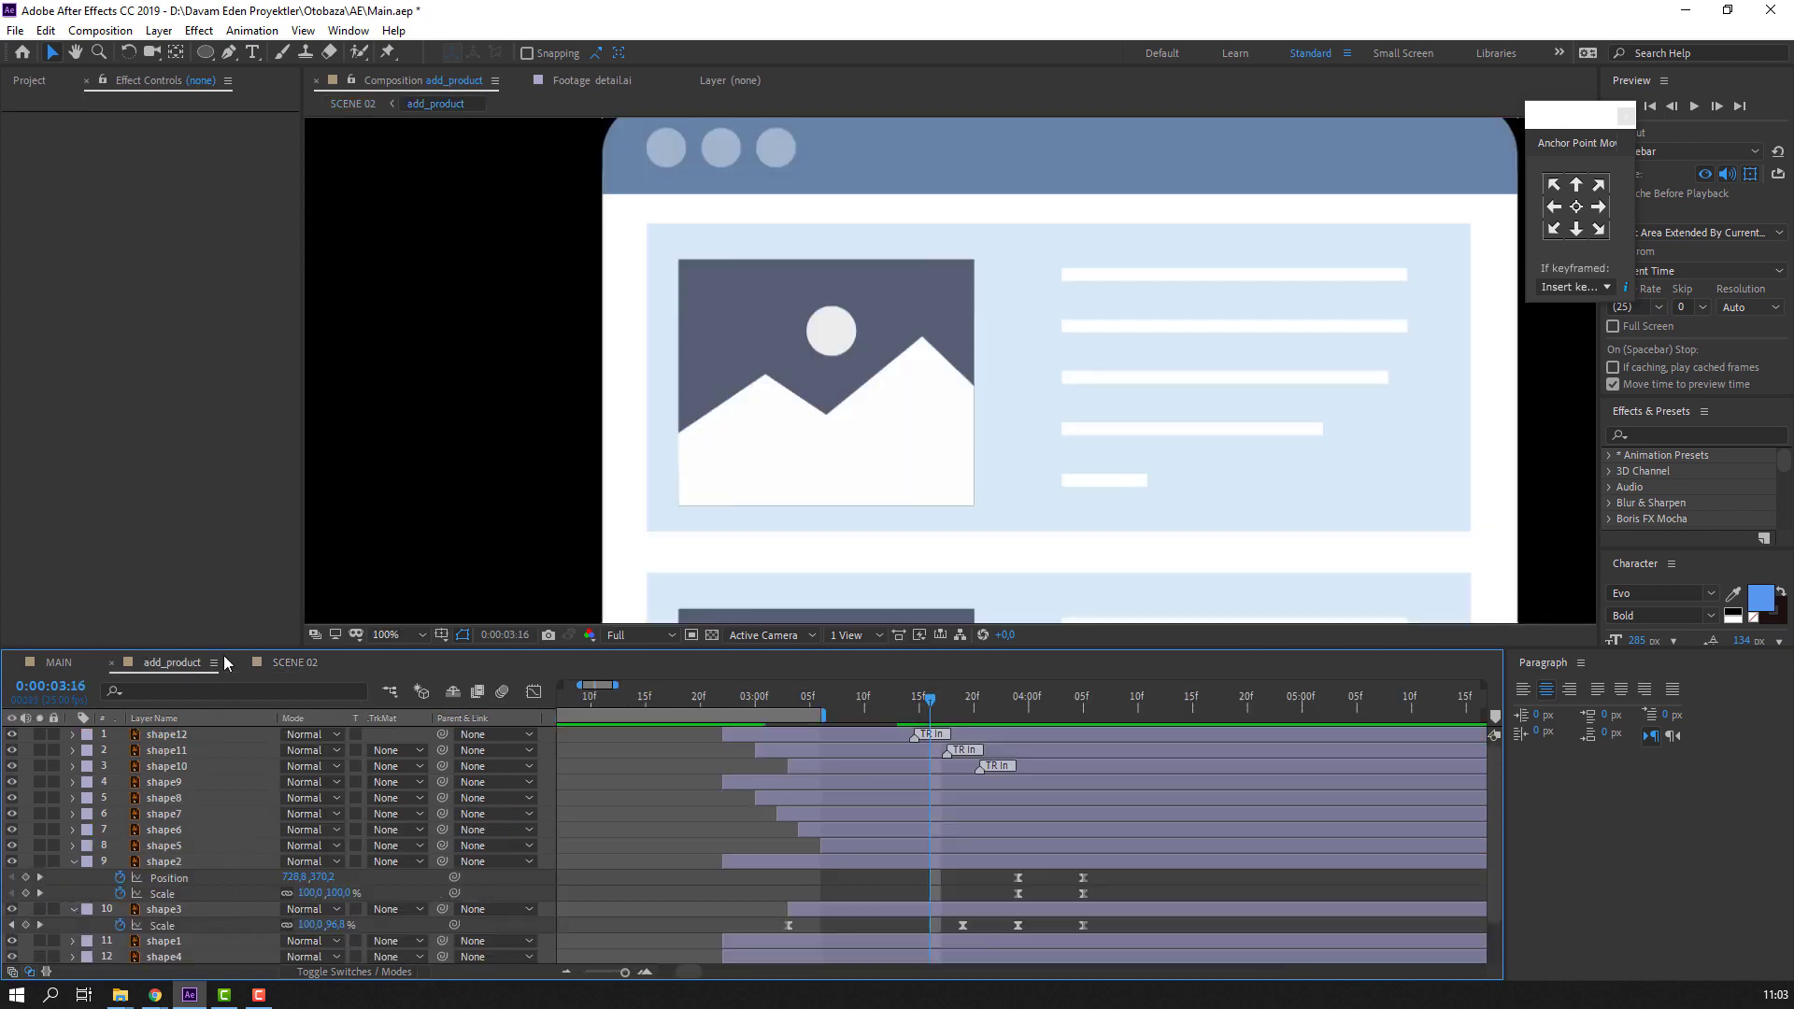
{"action": "left_click", "coordinate": [288, 663]}
{"action": "left_click_drag", "start_coordinate": [965, 708], "coordinate": [1019, 711]}
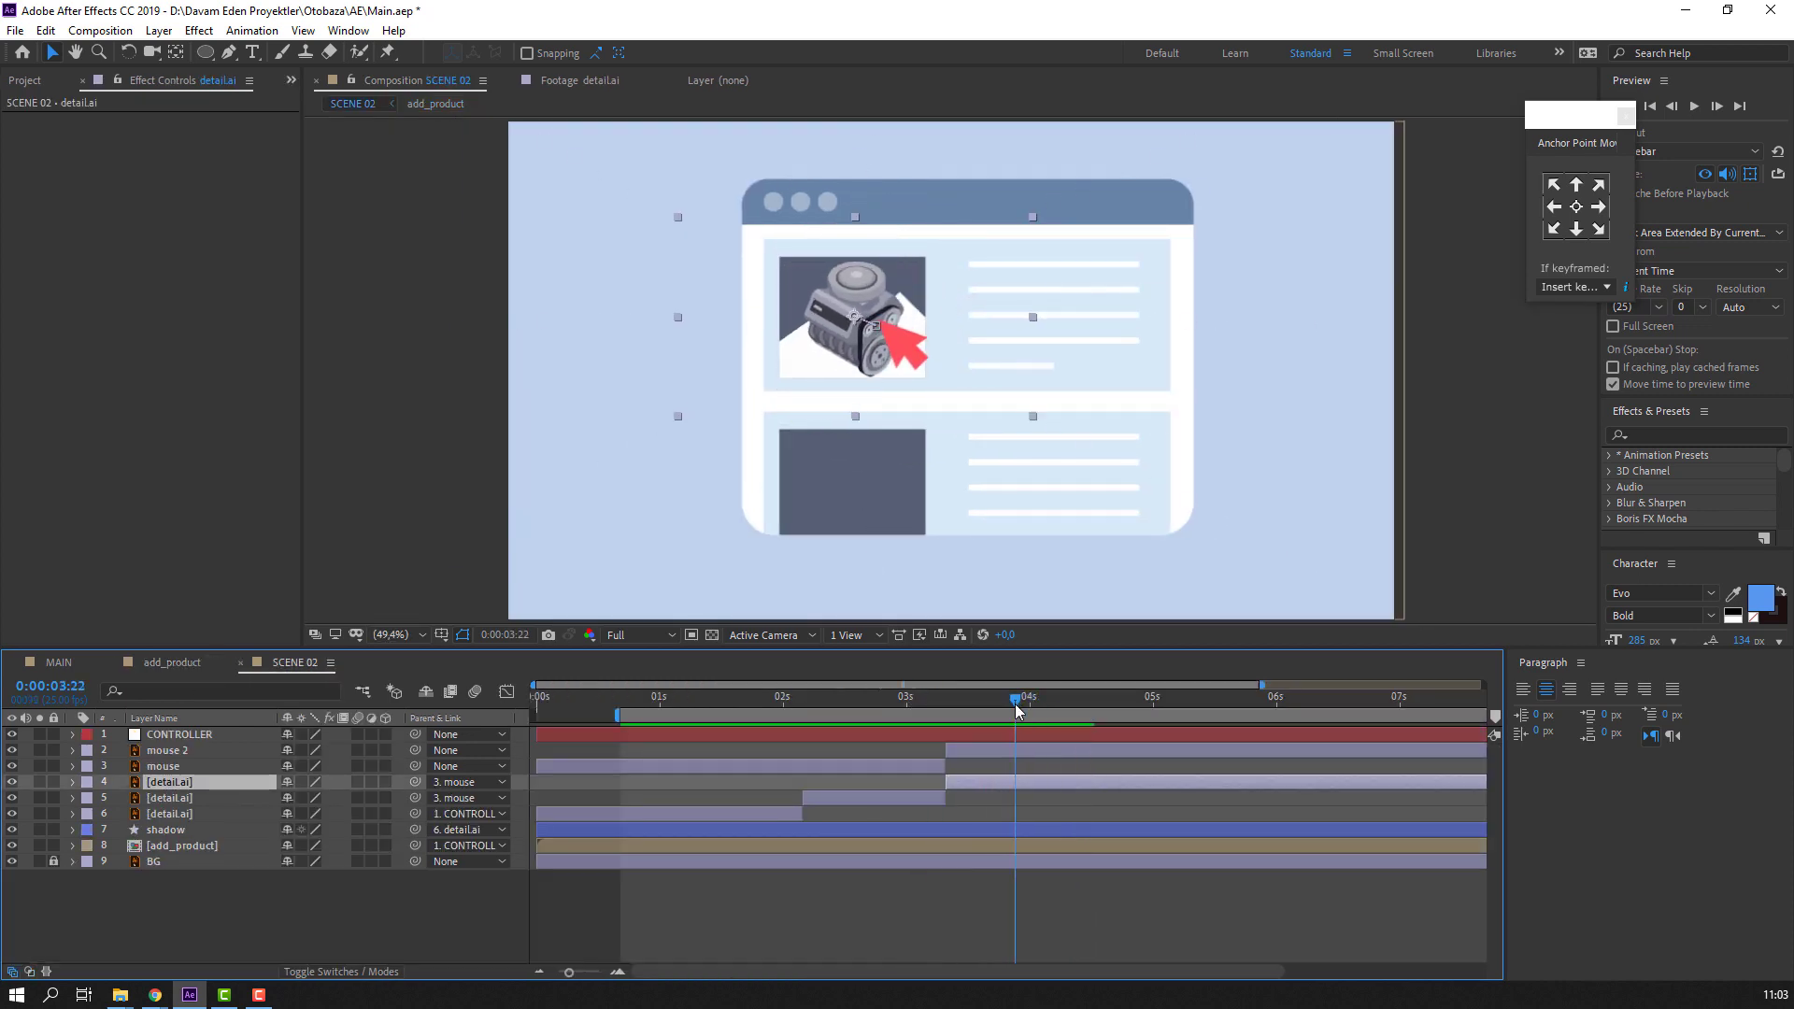
- Shift the sun and mountain keyframes slightly earlier and preview SCENE 02 to 04:00
{"action": "left_click", "coordinate": [174, 663]}
{"action": "left_click_drag", "start_coordinate": [1119, 882], "coordinate": [977, 930]}
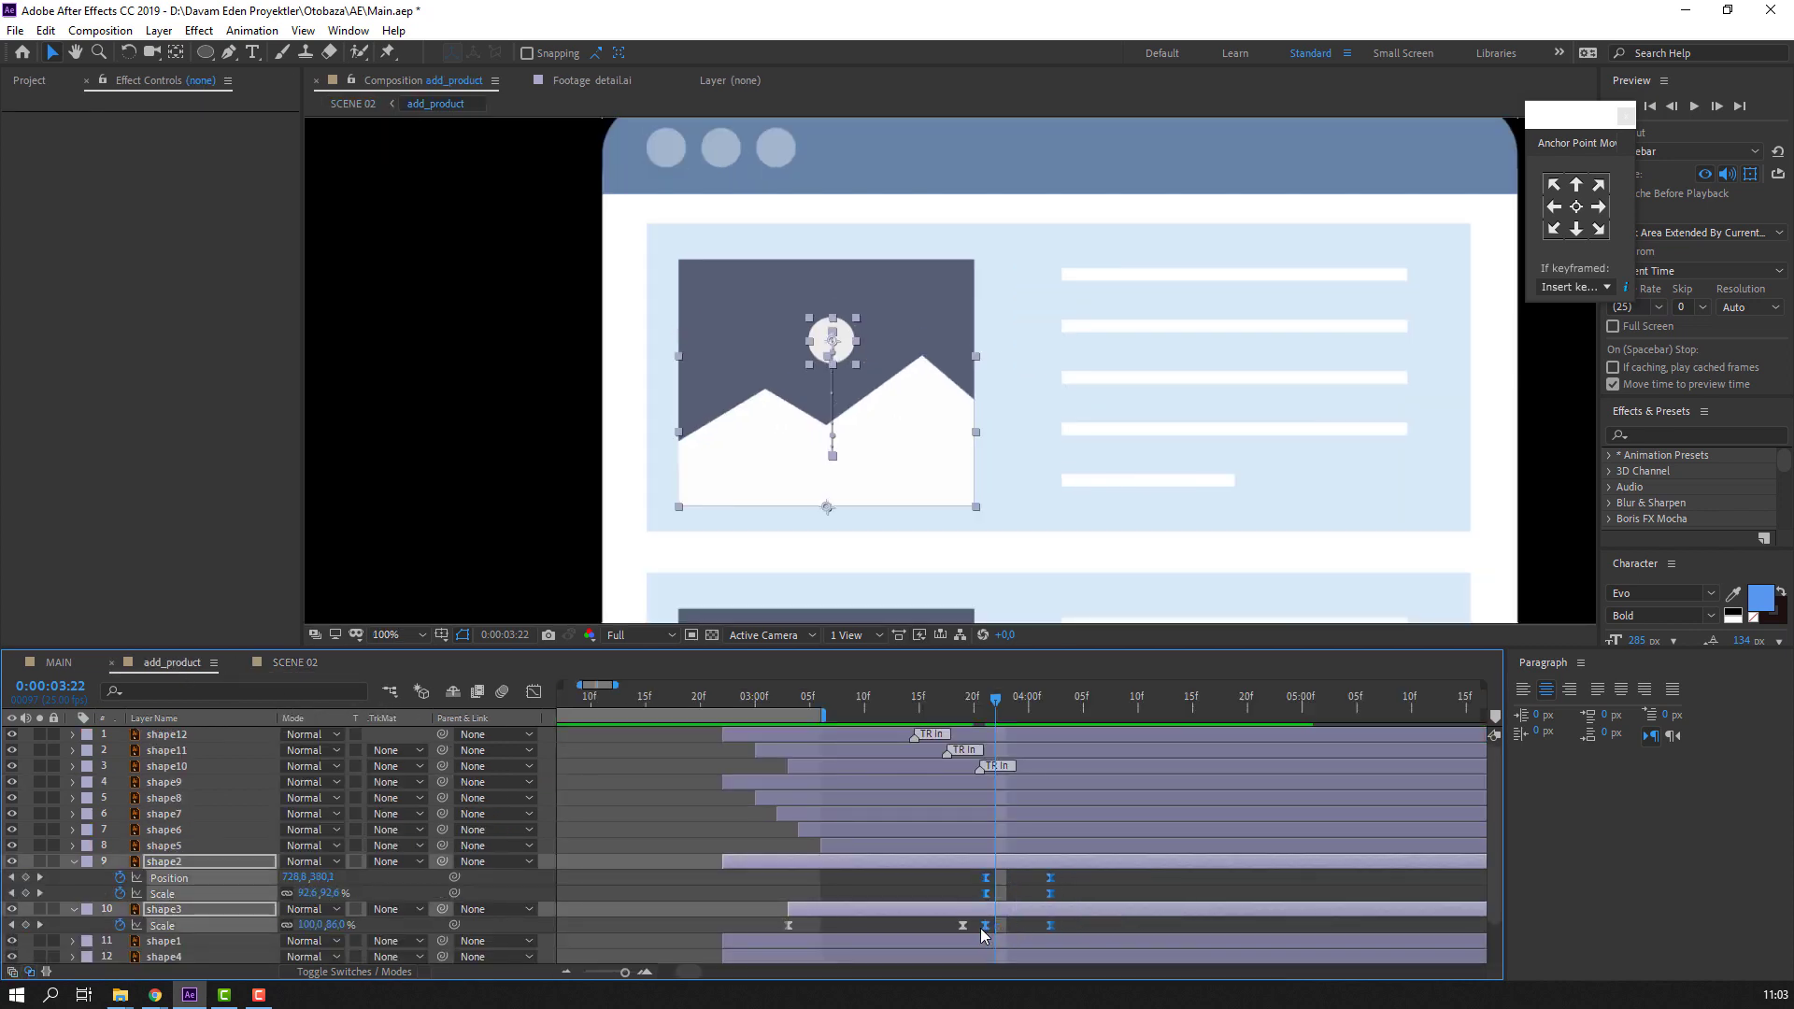
{"action": "left_click_drag", "start_coordinate": [920, 708], "coordinate": [1029, 708]}
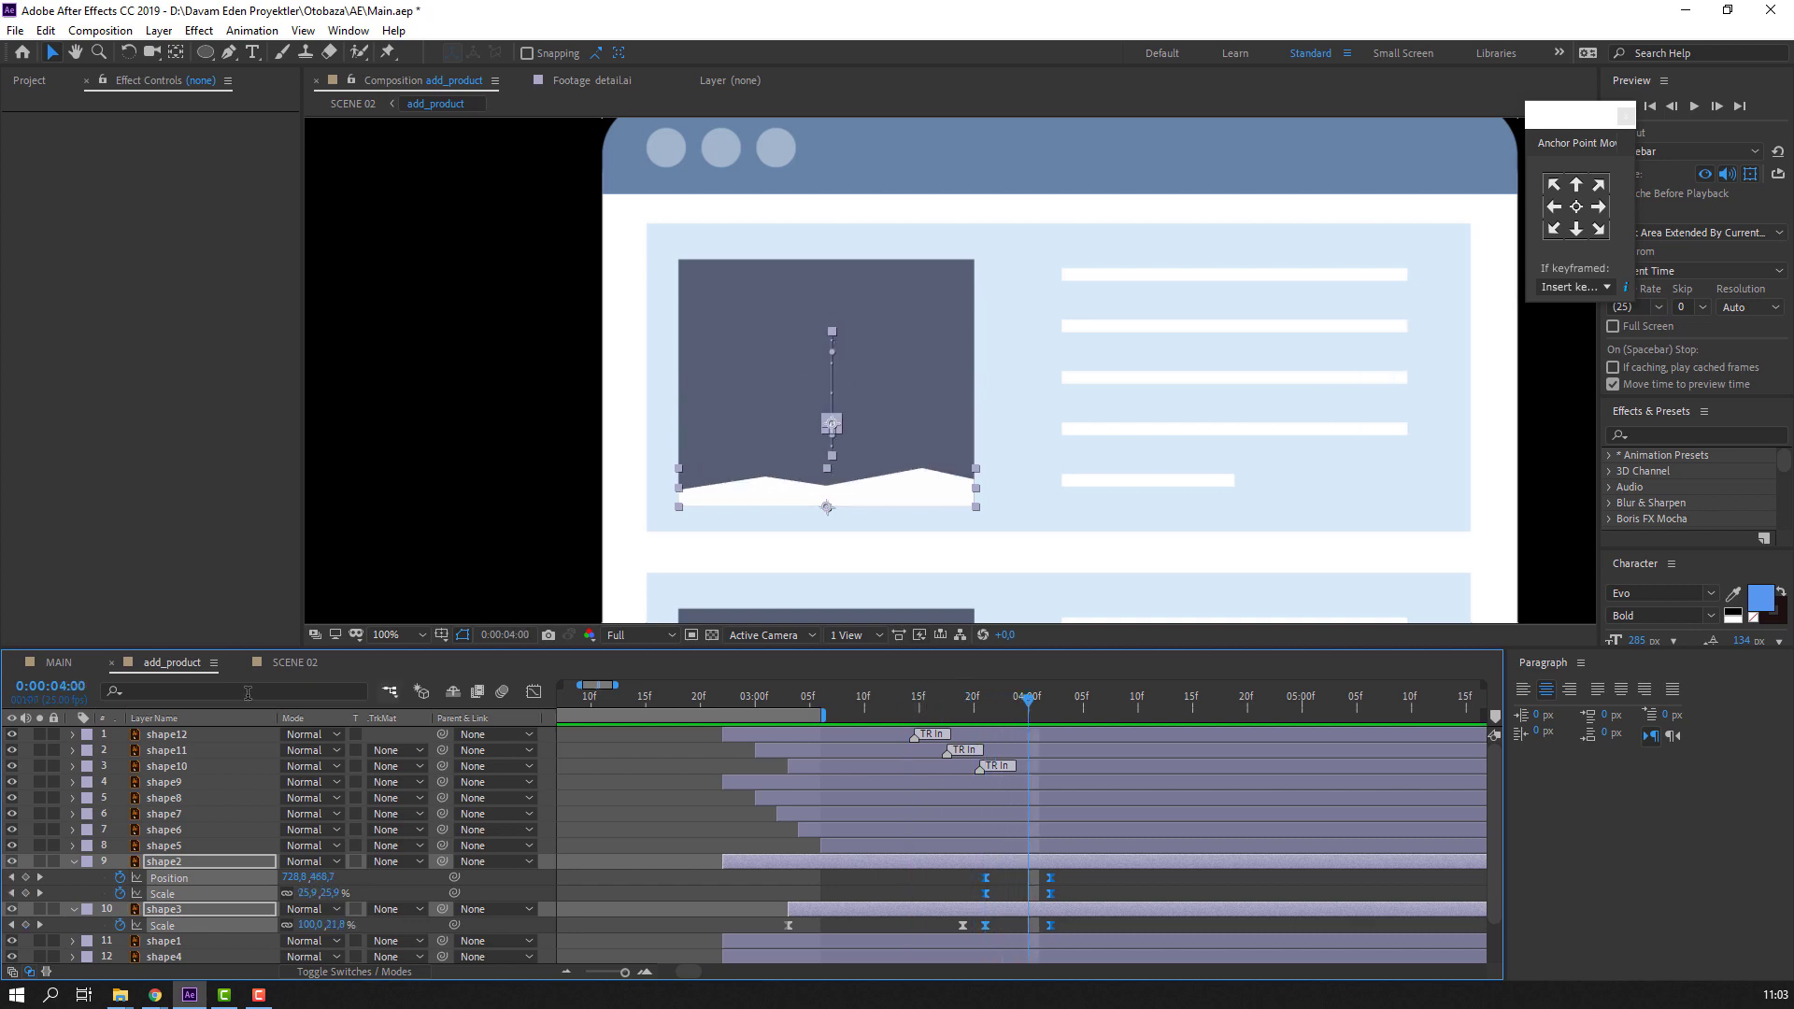
{"action": "left_click", "coordinate": [288, 664]}
{"action": "left_click_drag", "start_coordinate": [844, 708], "coordinate": [996, 707]}
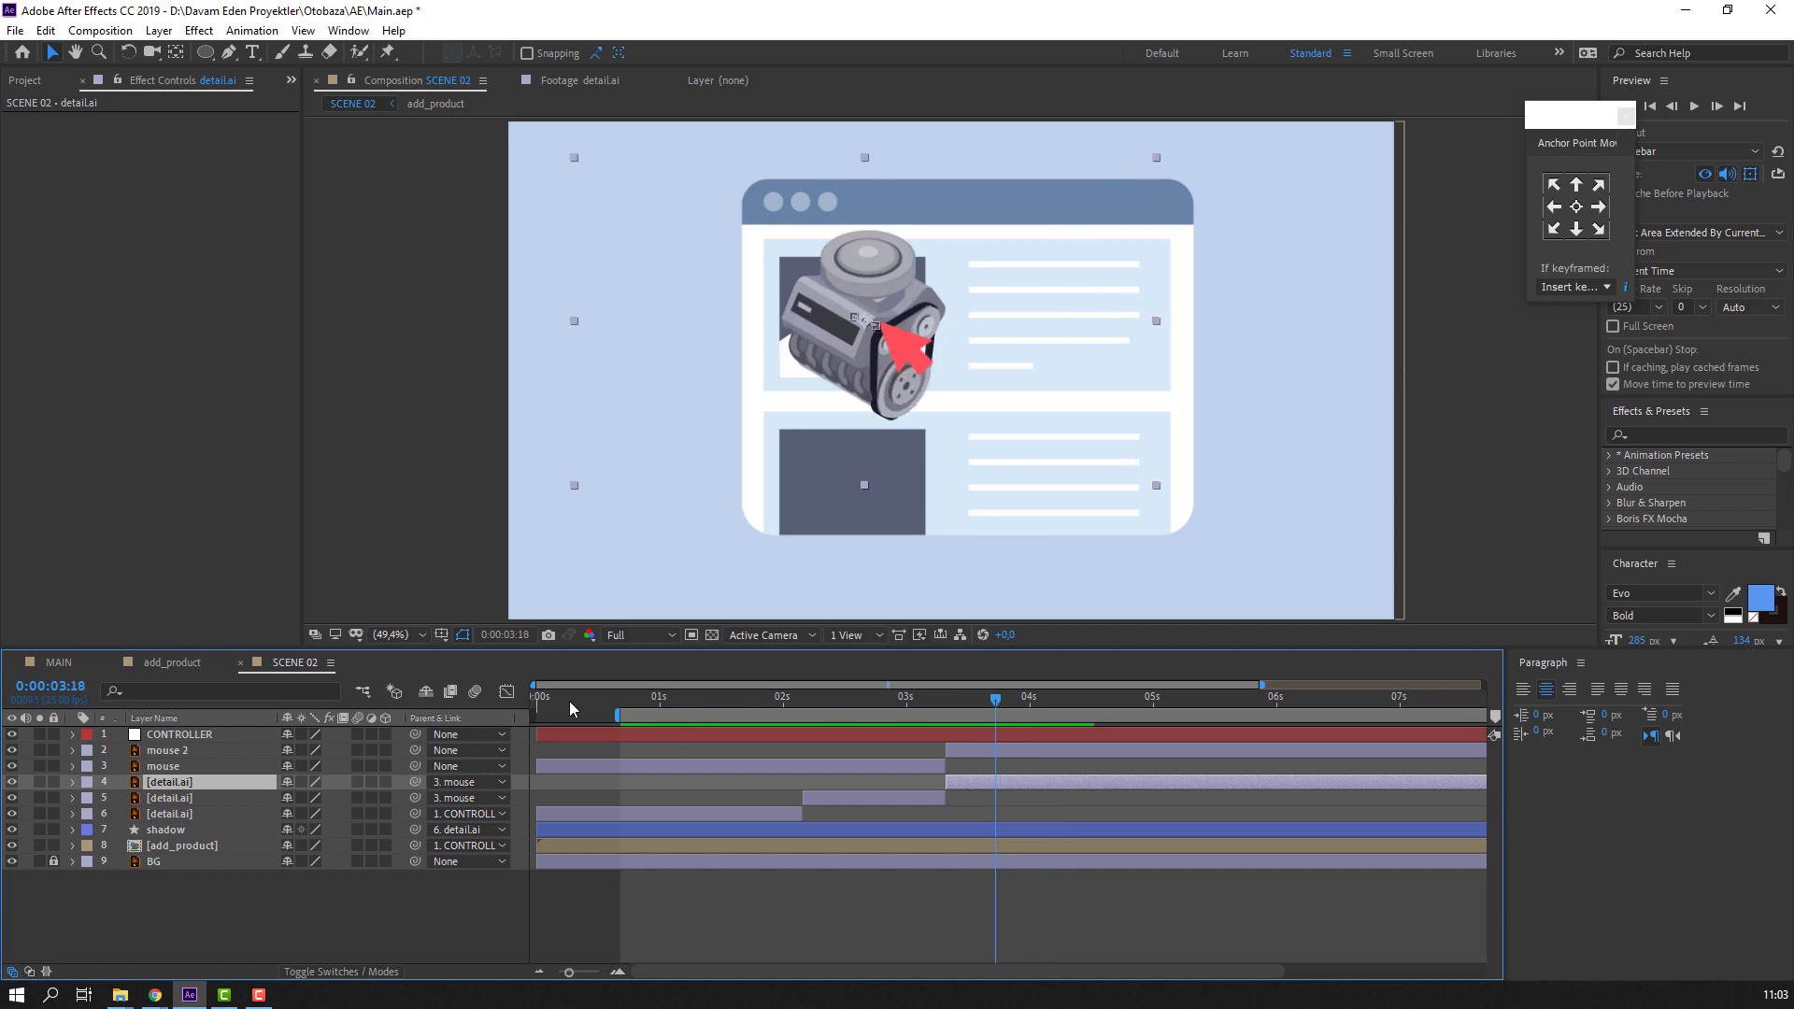
{"action": "key", "text": "space"}
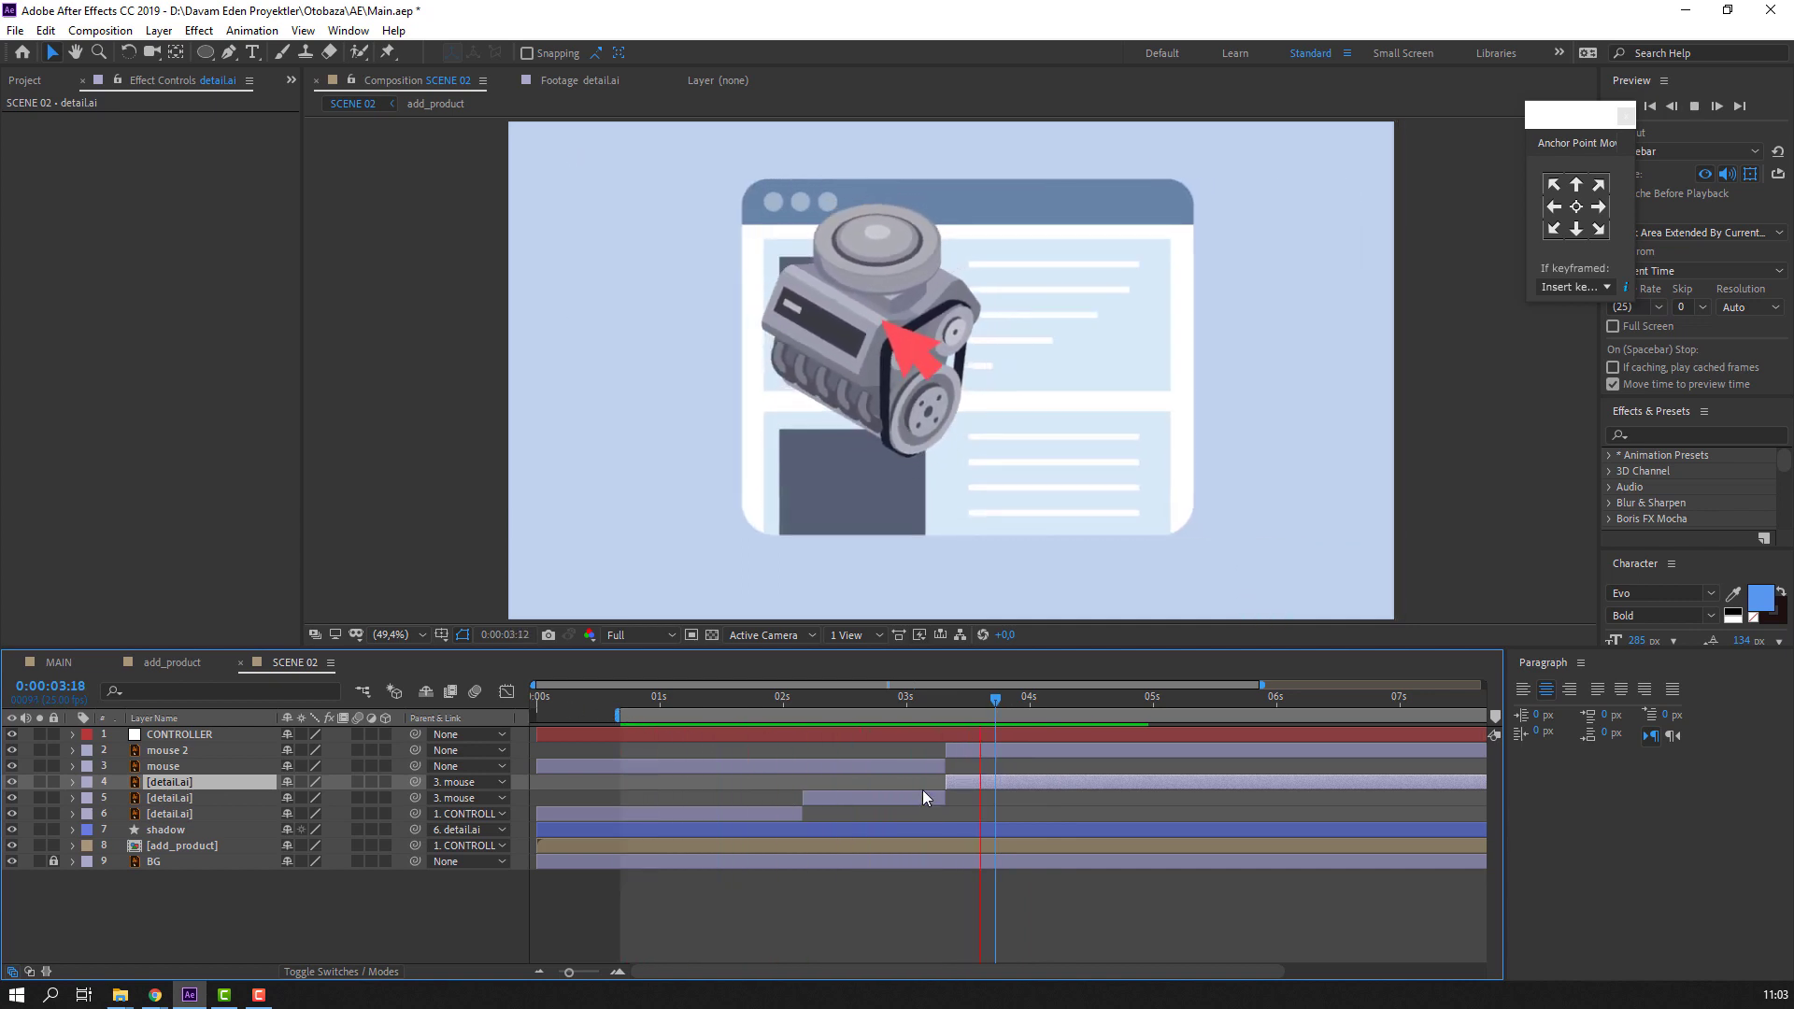
{"action": "left_click_drag", "start_coordinate": [996, 708], "coordinate": [1033, 711]}
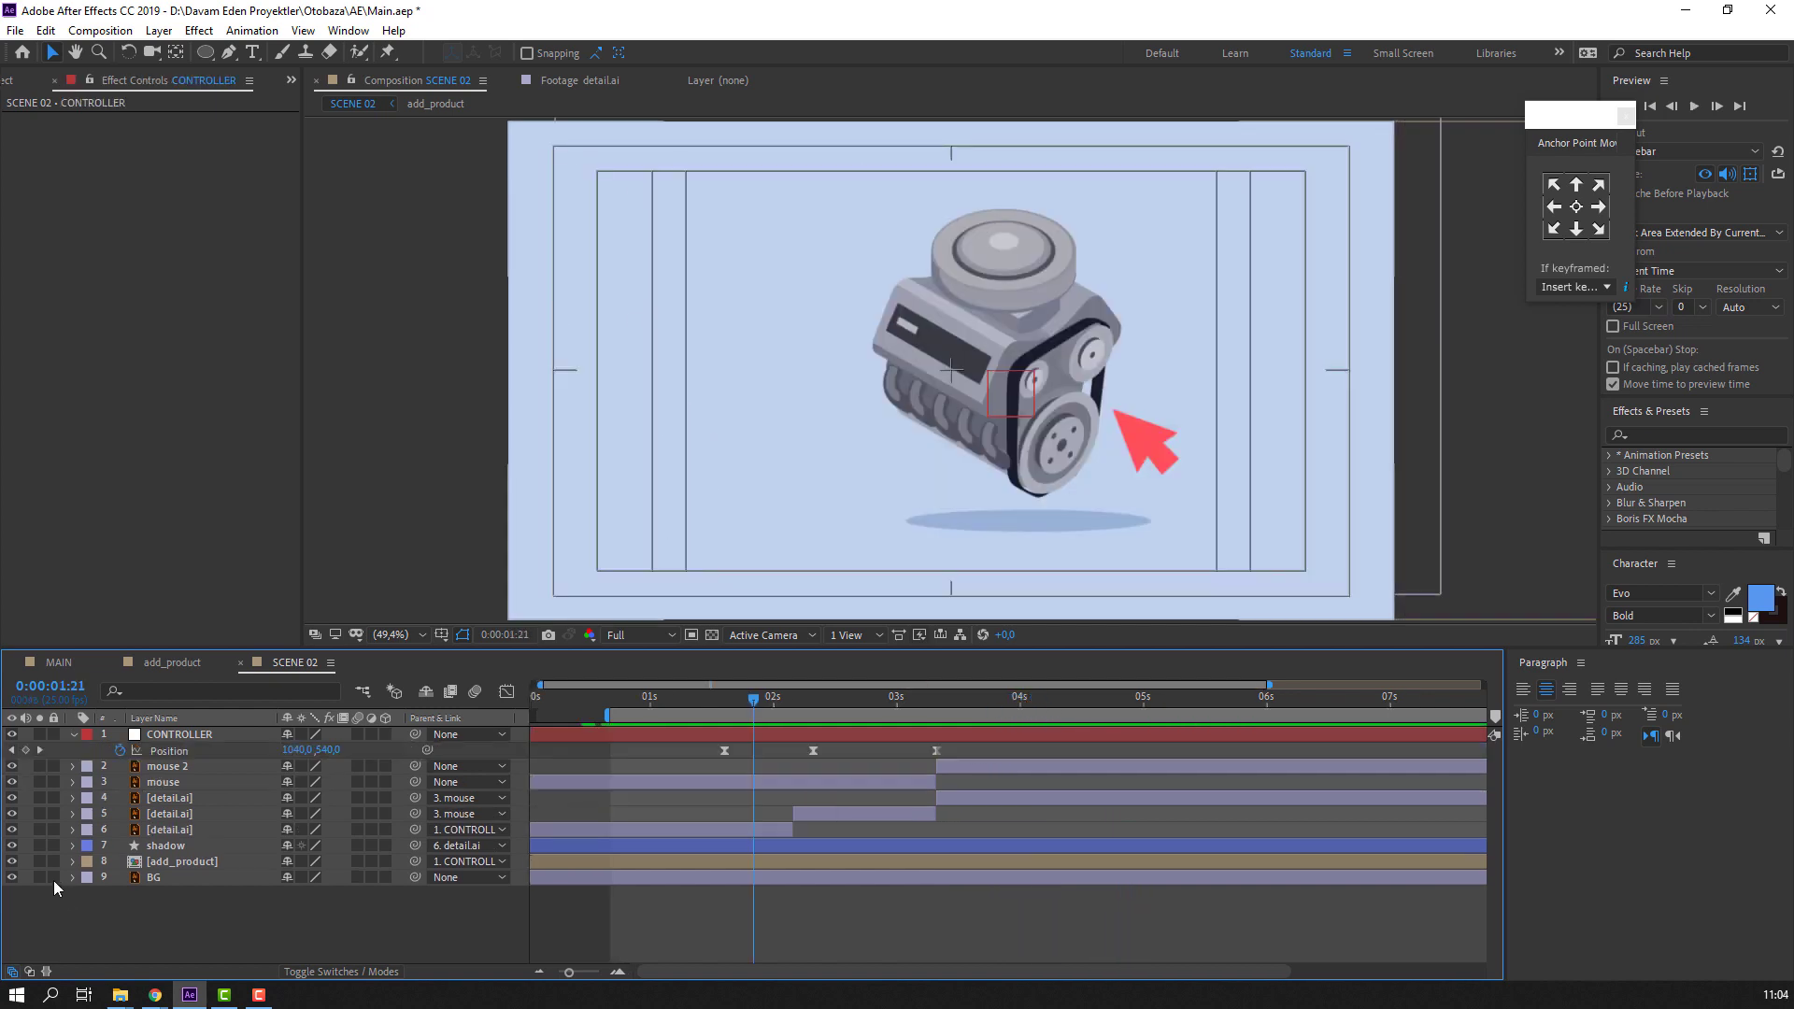
- Unlock and hide the BG layer in SCENE 02
{"action": "left_click", "coordinate": [54, 879]}
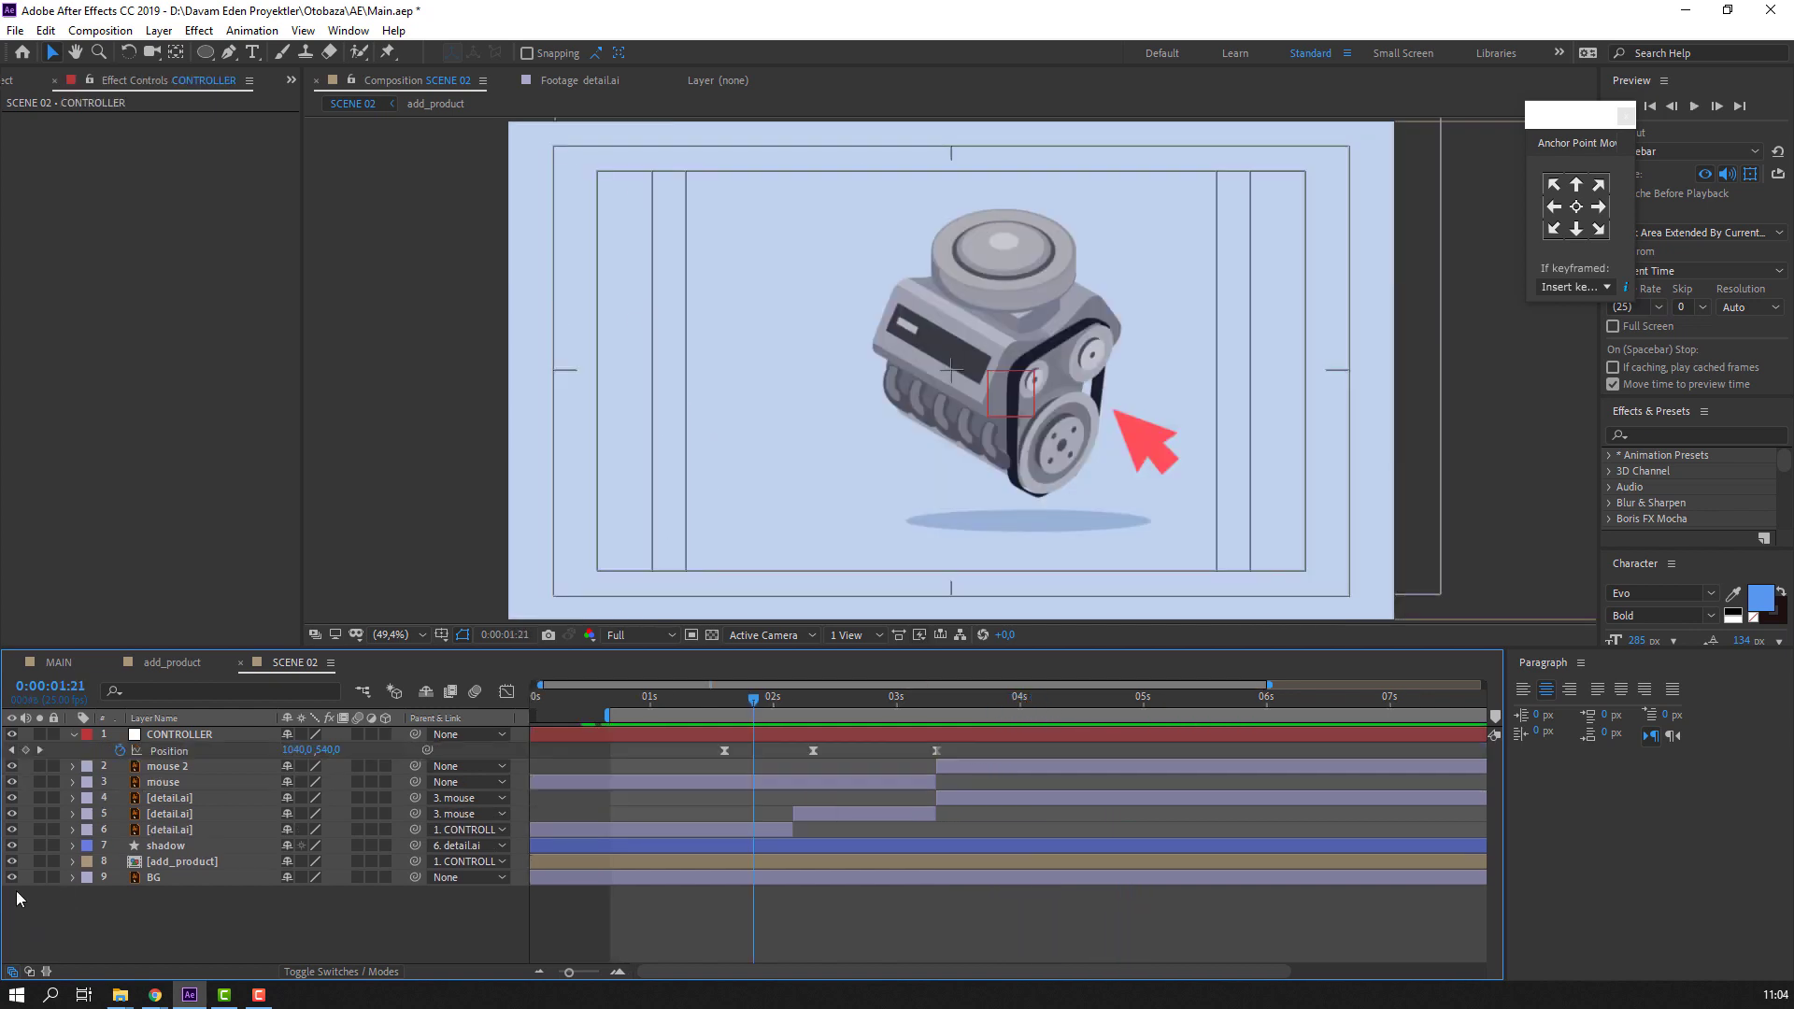
{"action": "left_click", "coordinate": [169, 880]}
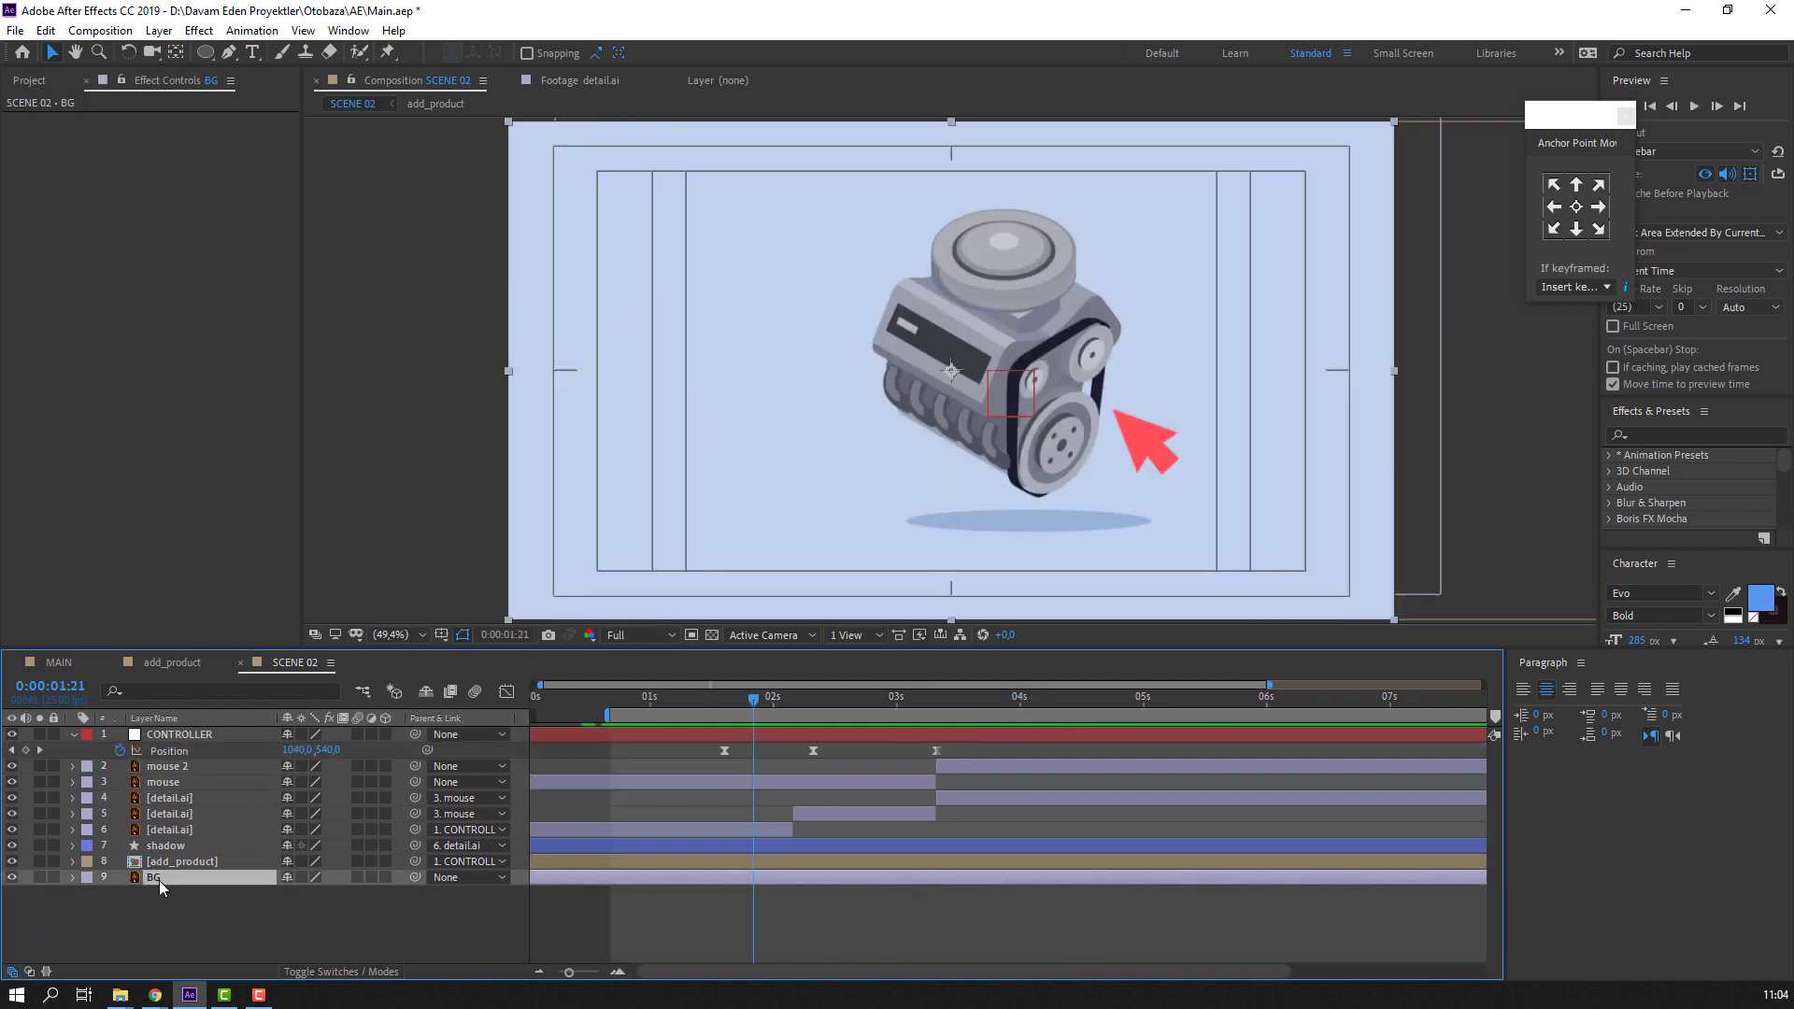
{"action": "left_click", "coordinate": [12, 877]}
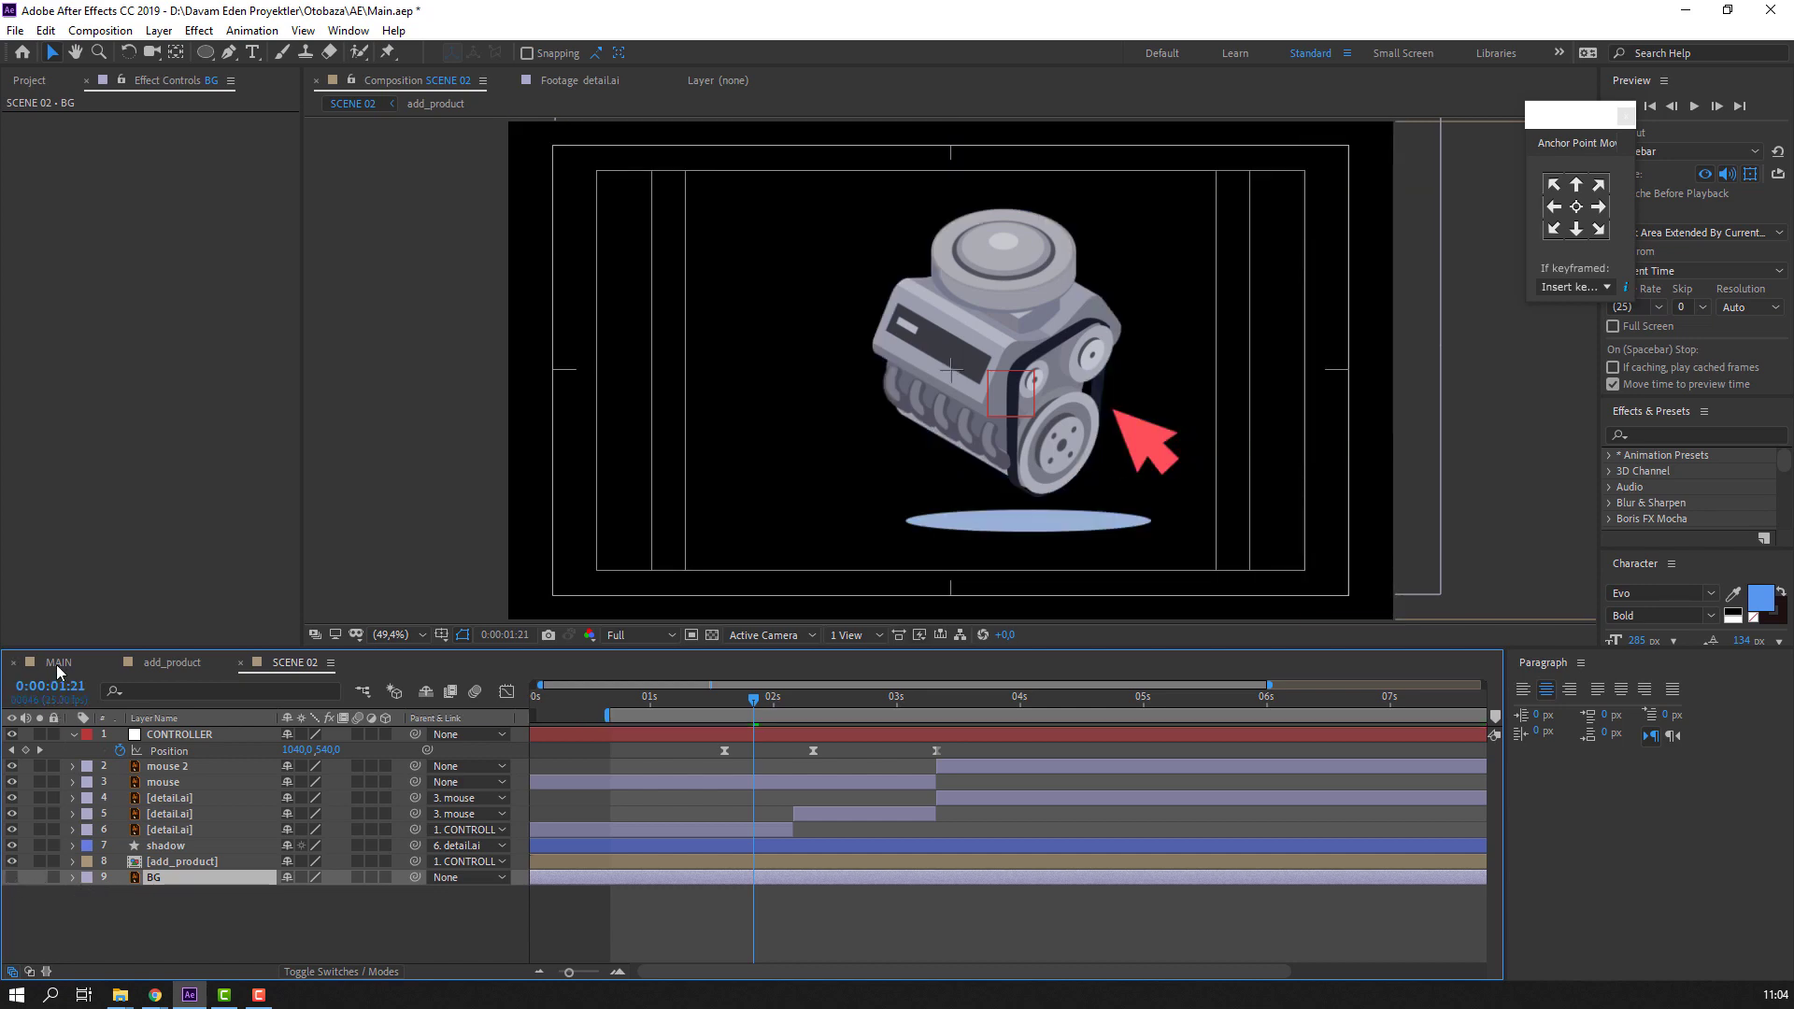
- Add SCENE 02 to MAIN as a layer and slide it to start around 6 seconds
{"action": "left_click", "coordinate": [58, 663]}
{"action": "left_click_drag", "start_coordinate": [657, 703], "coordinate": [683, 704]}
{"action": "left_click", "coordinate": [30, 81]}
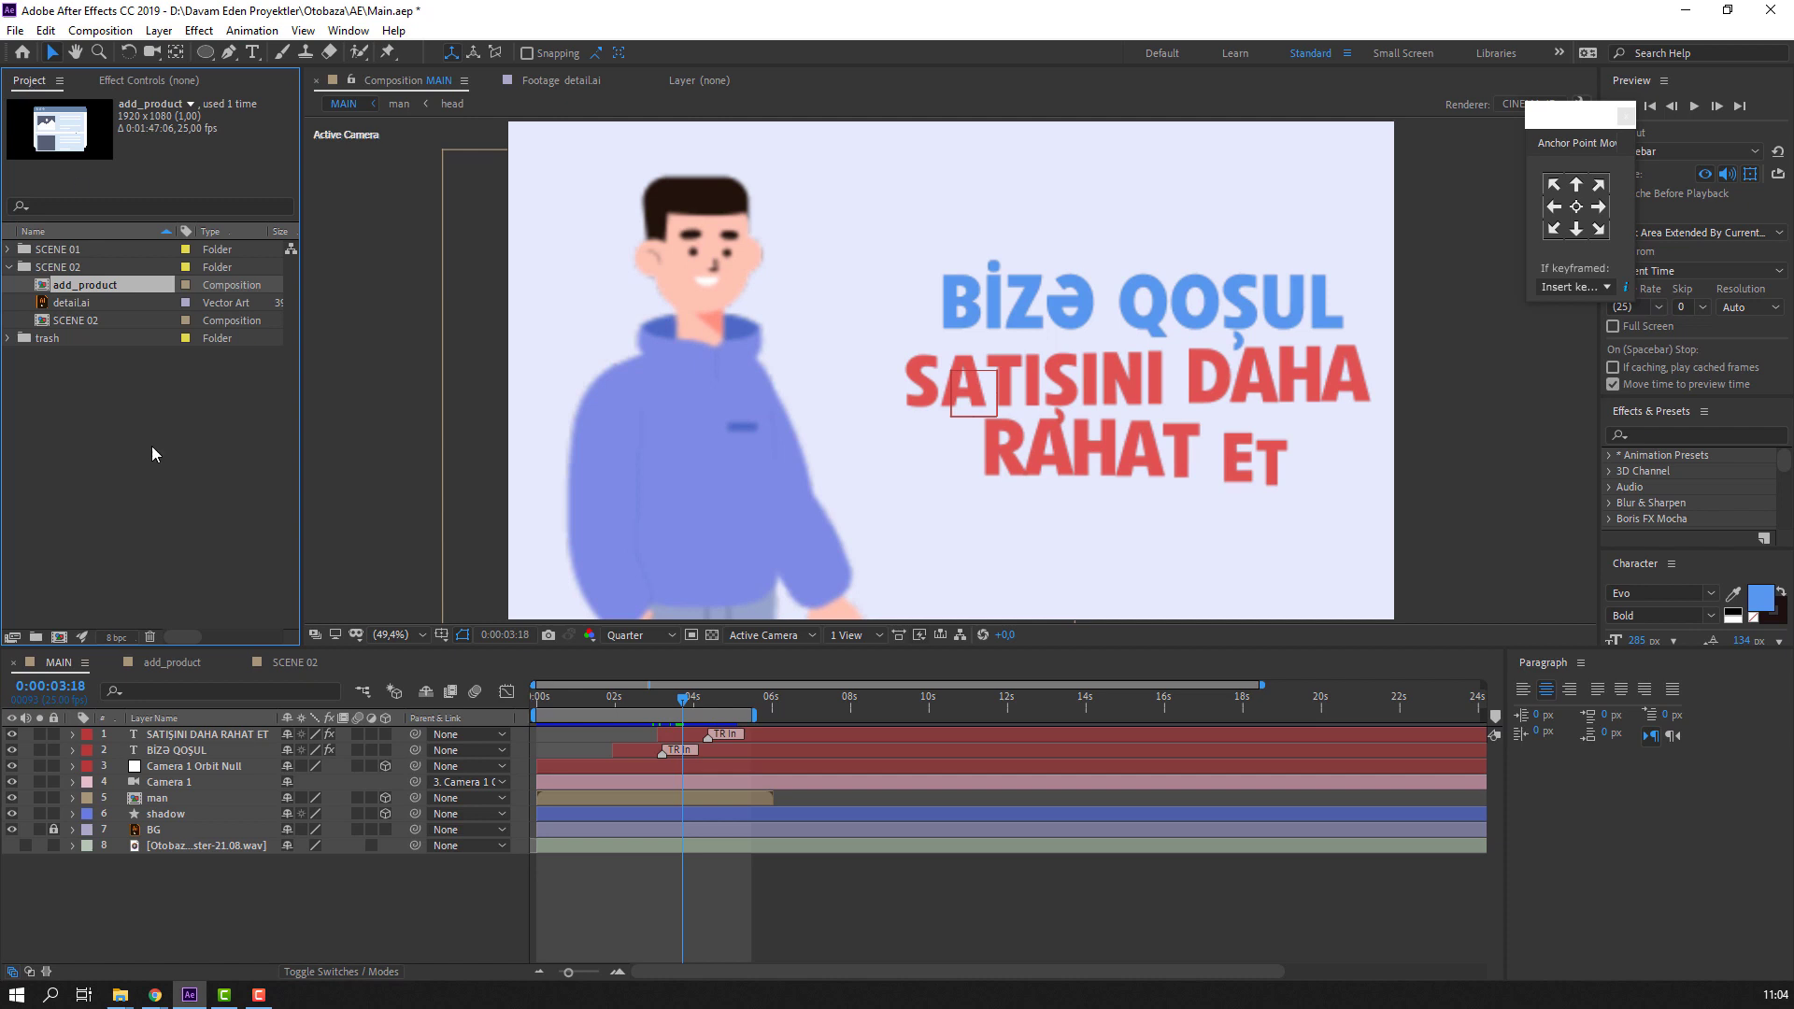
{"action": "left_click", "coordinate": [86, 323]}
{"action": "left_click_drag", "start_coordinate": [84, 325], "coordinate": [206, 734]}
{"action": "left_click_drag", "start_coordinate": [580, 741], "coordinate": [779, 741]}
{"action": "left_click_drag", "start_coordinate": [660, 707], "coordinate": [785, 741]}
{"action": "left_click", "coordinate": [171, 939]}
{"action": "right_click", "coordinate": [169, 926]}
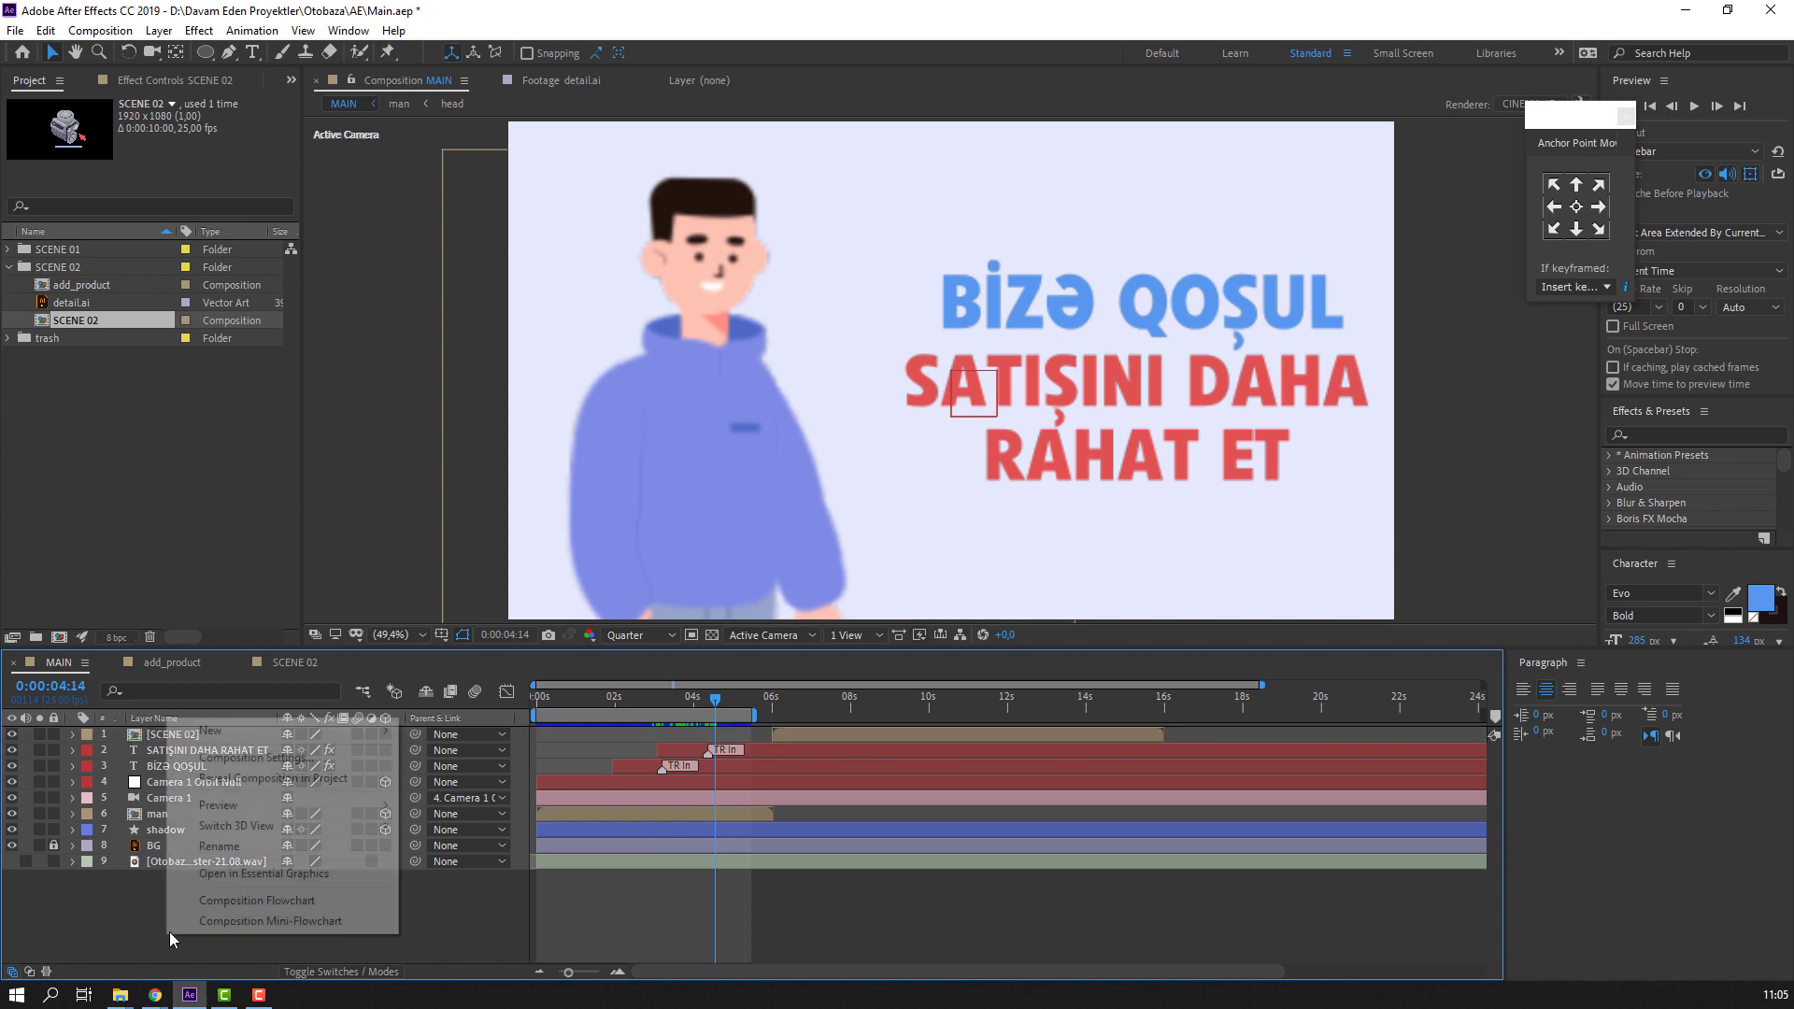
{"action": "mouse_move", "coordinate": [281, 730]}
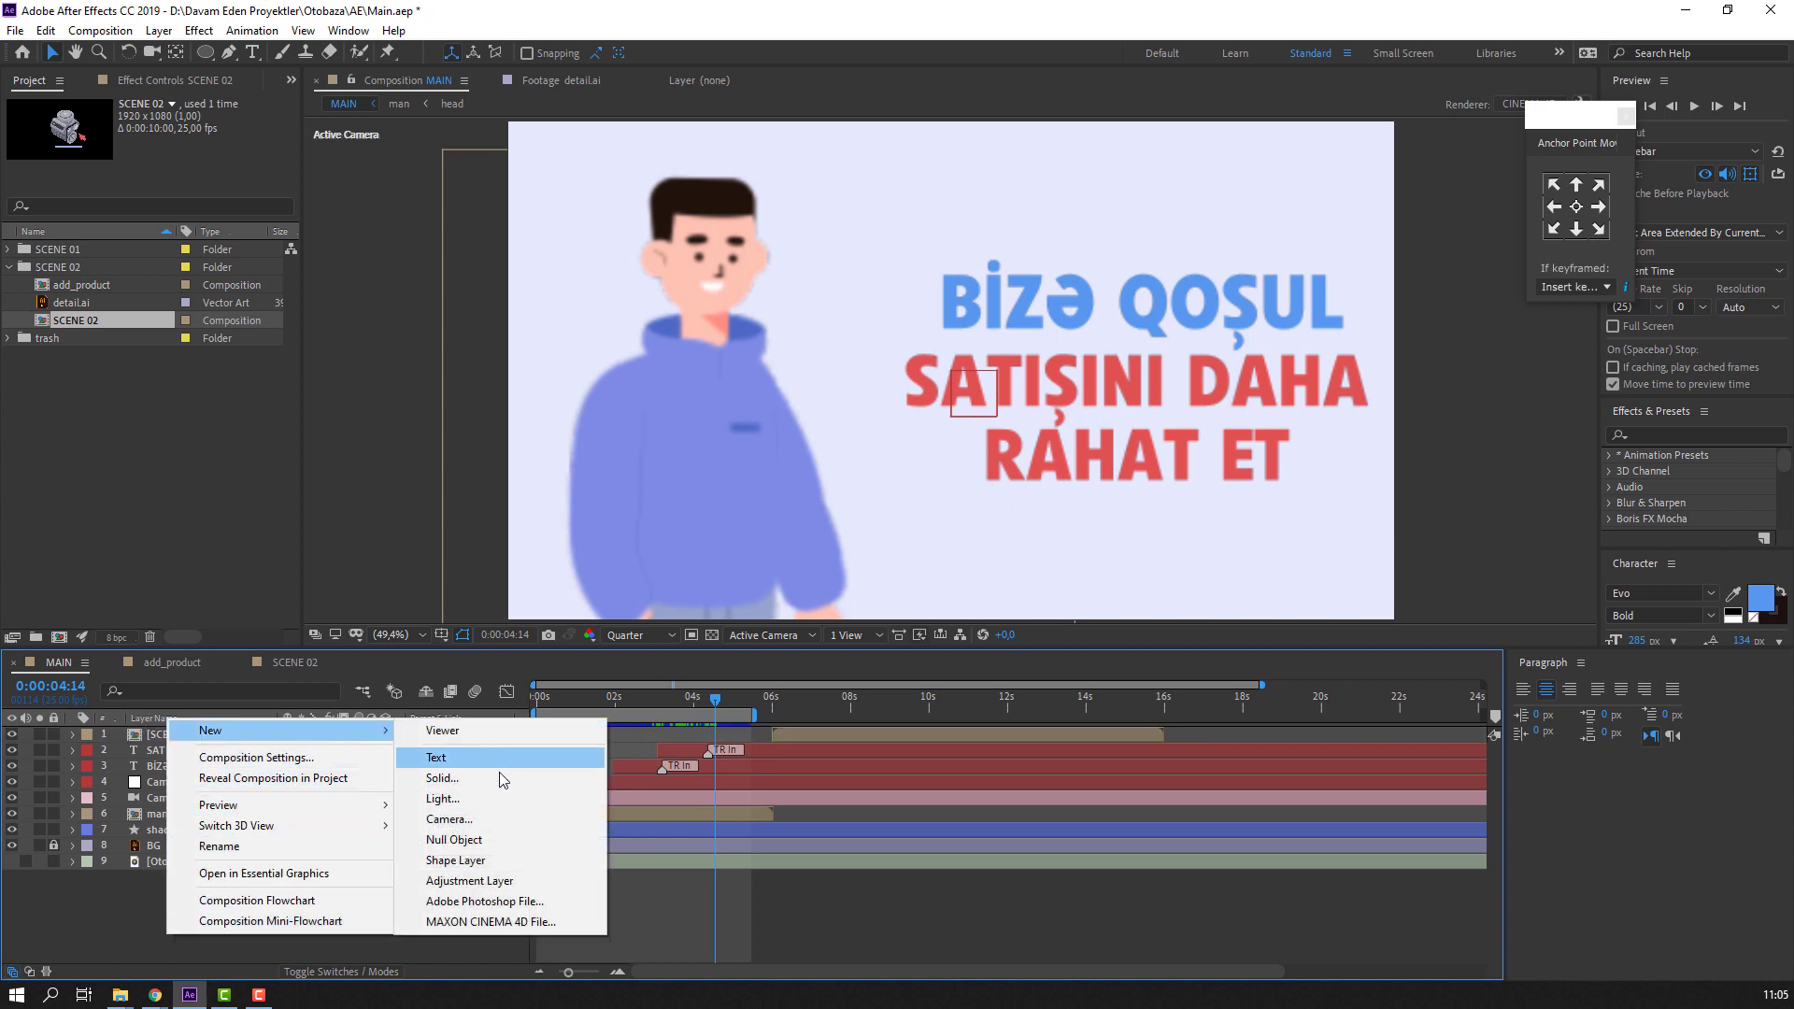
{"action": "left_click", "coordinate": [454, 839]}
{"action": "key", "text": "Return"}
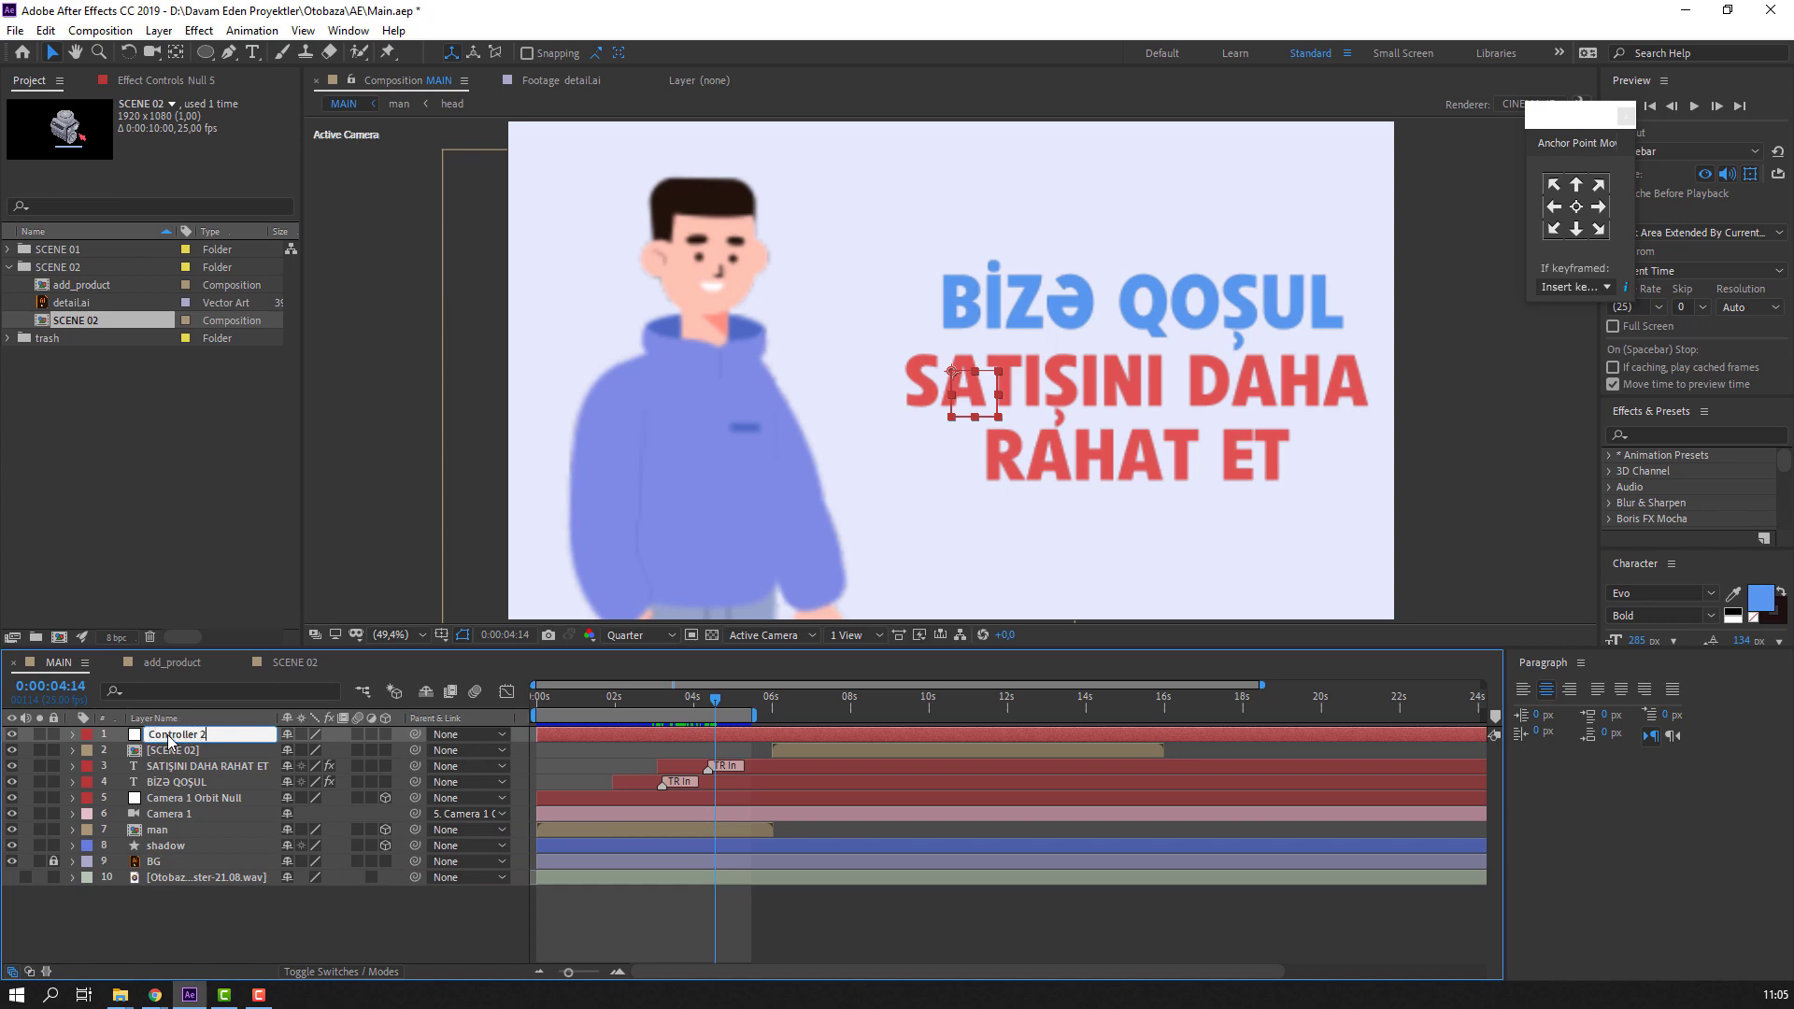
{"action": "key", "text": "Return"}
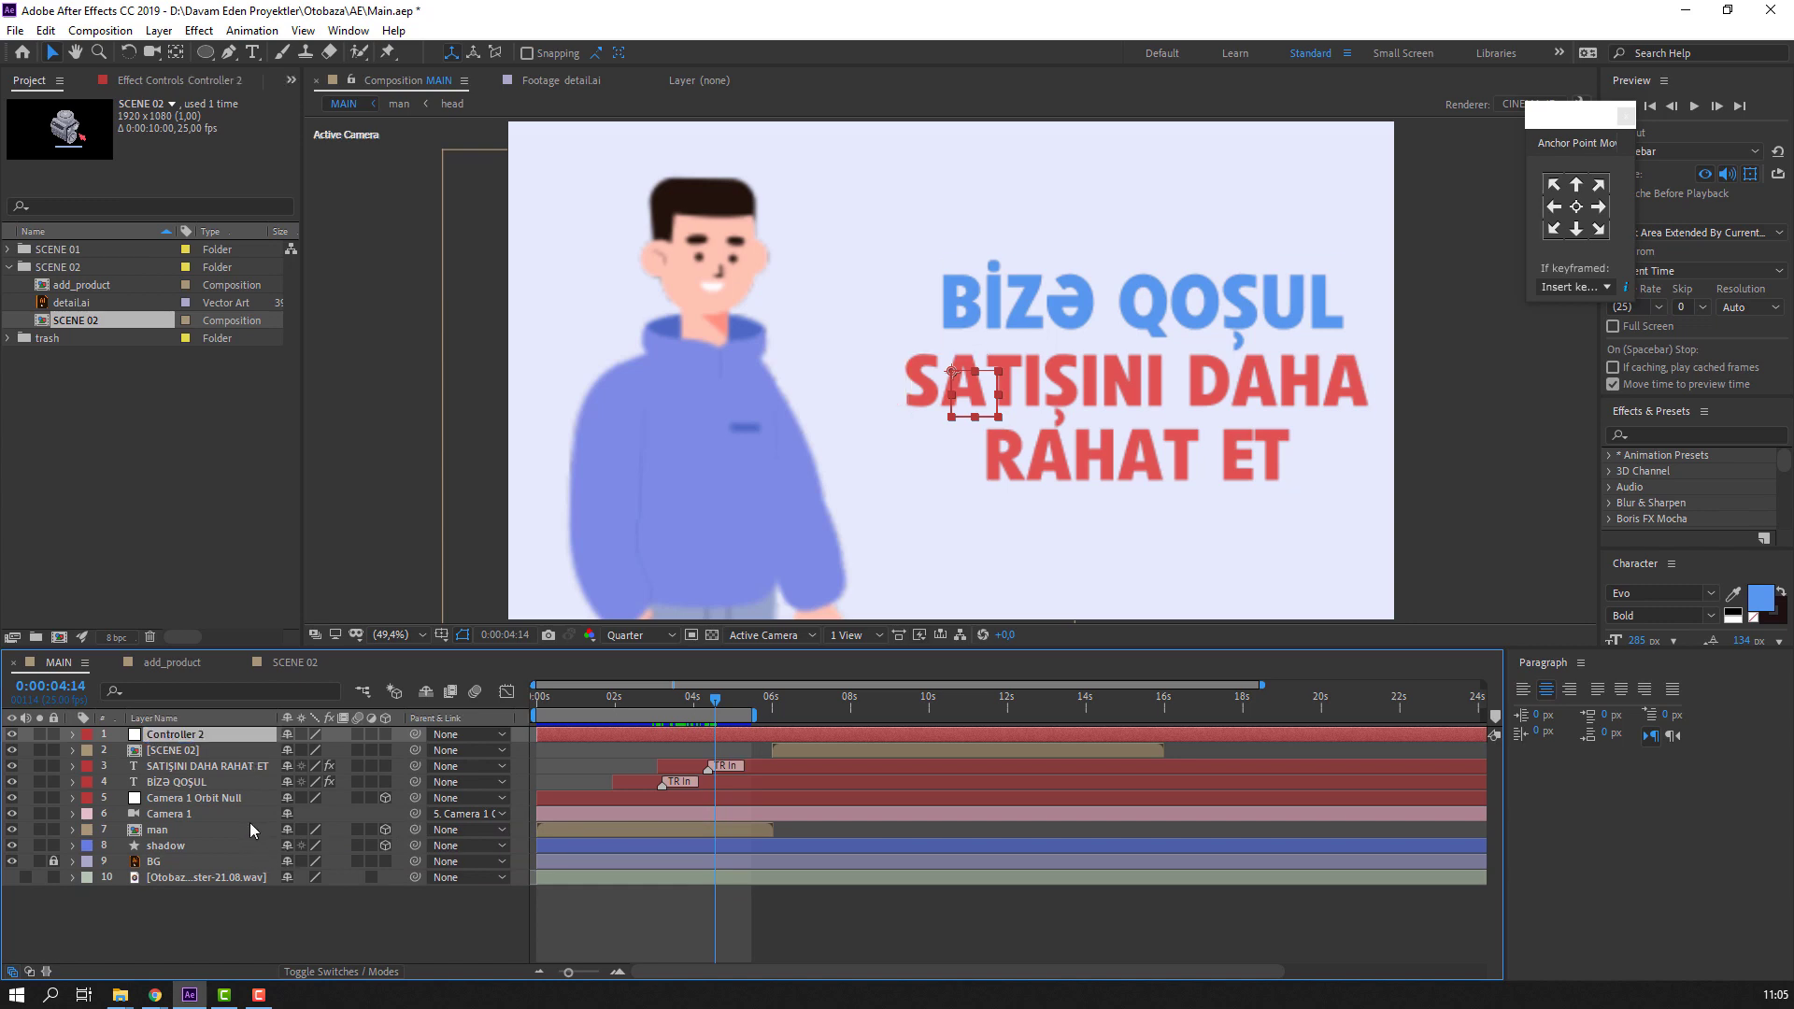
{"action": "key", "text": "ctrl+Down"}
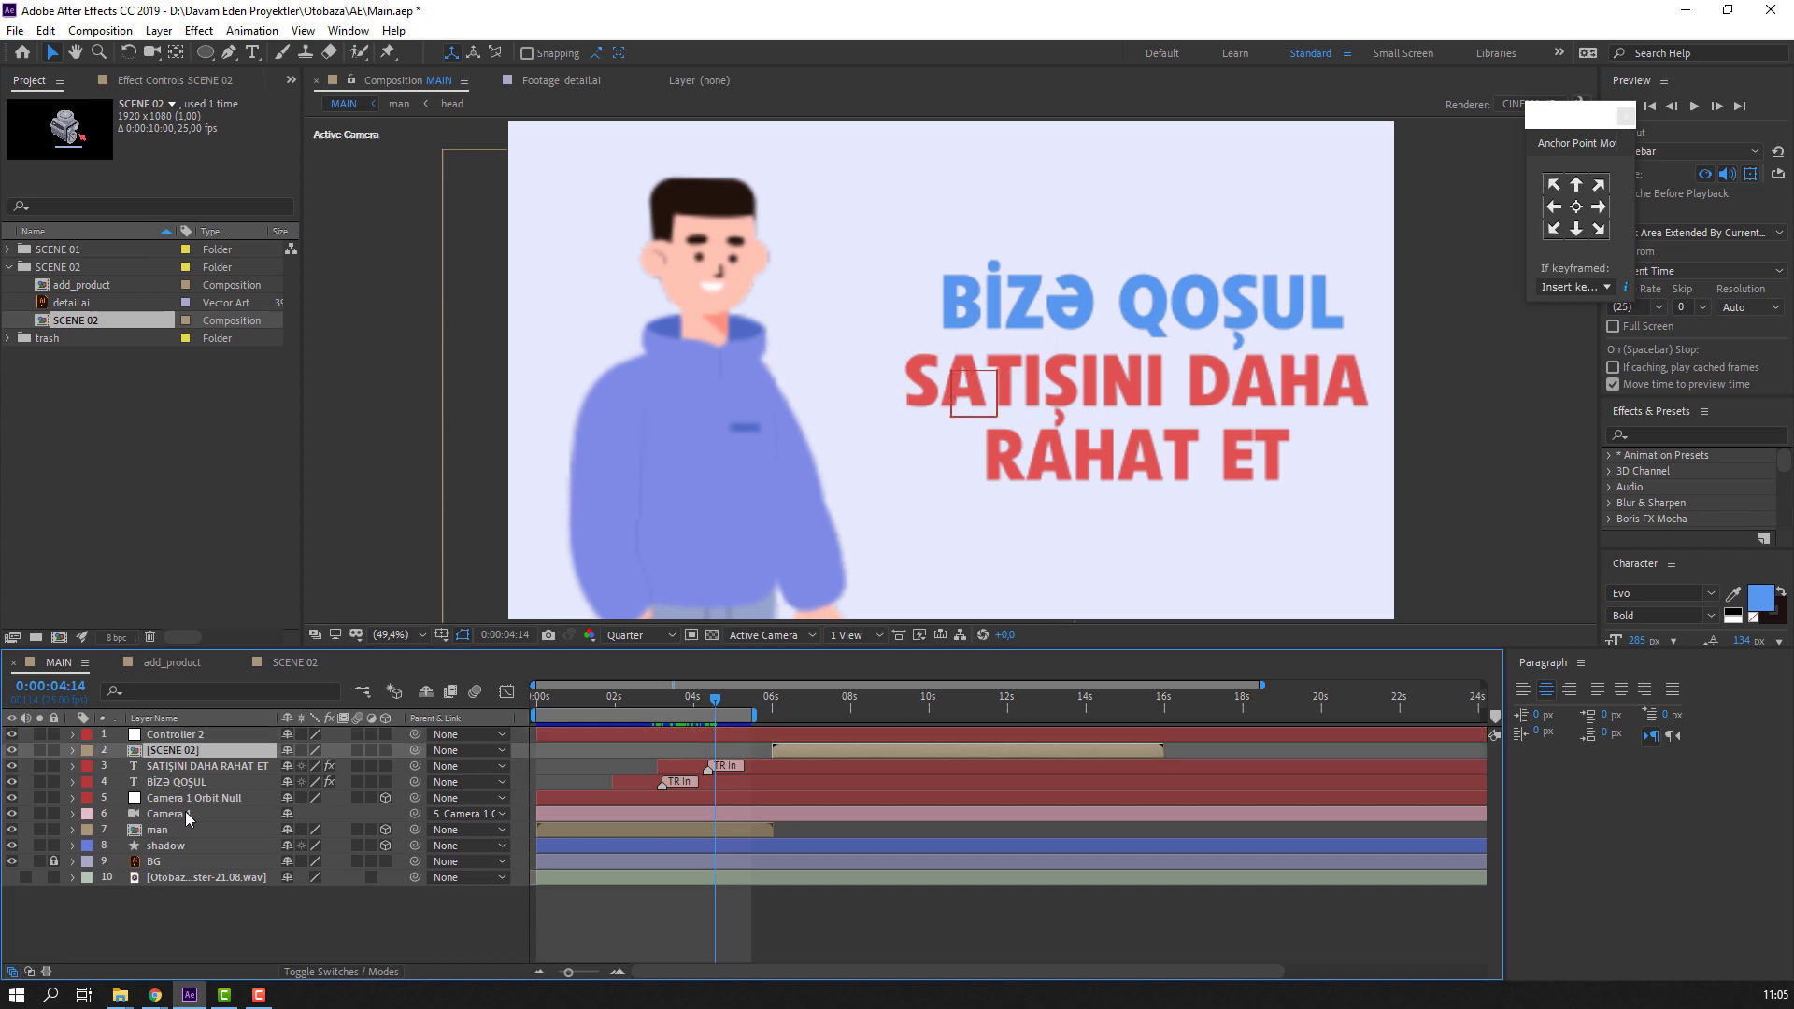
- Parent SCENE 02, both titles, man and shadow to Controller 2, leaving out the cameras
{"action": "left_click", "coordinate": [177, 862], "text": "shift"}
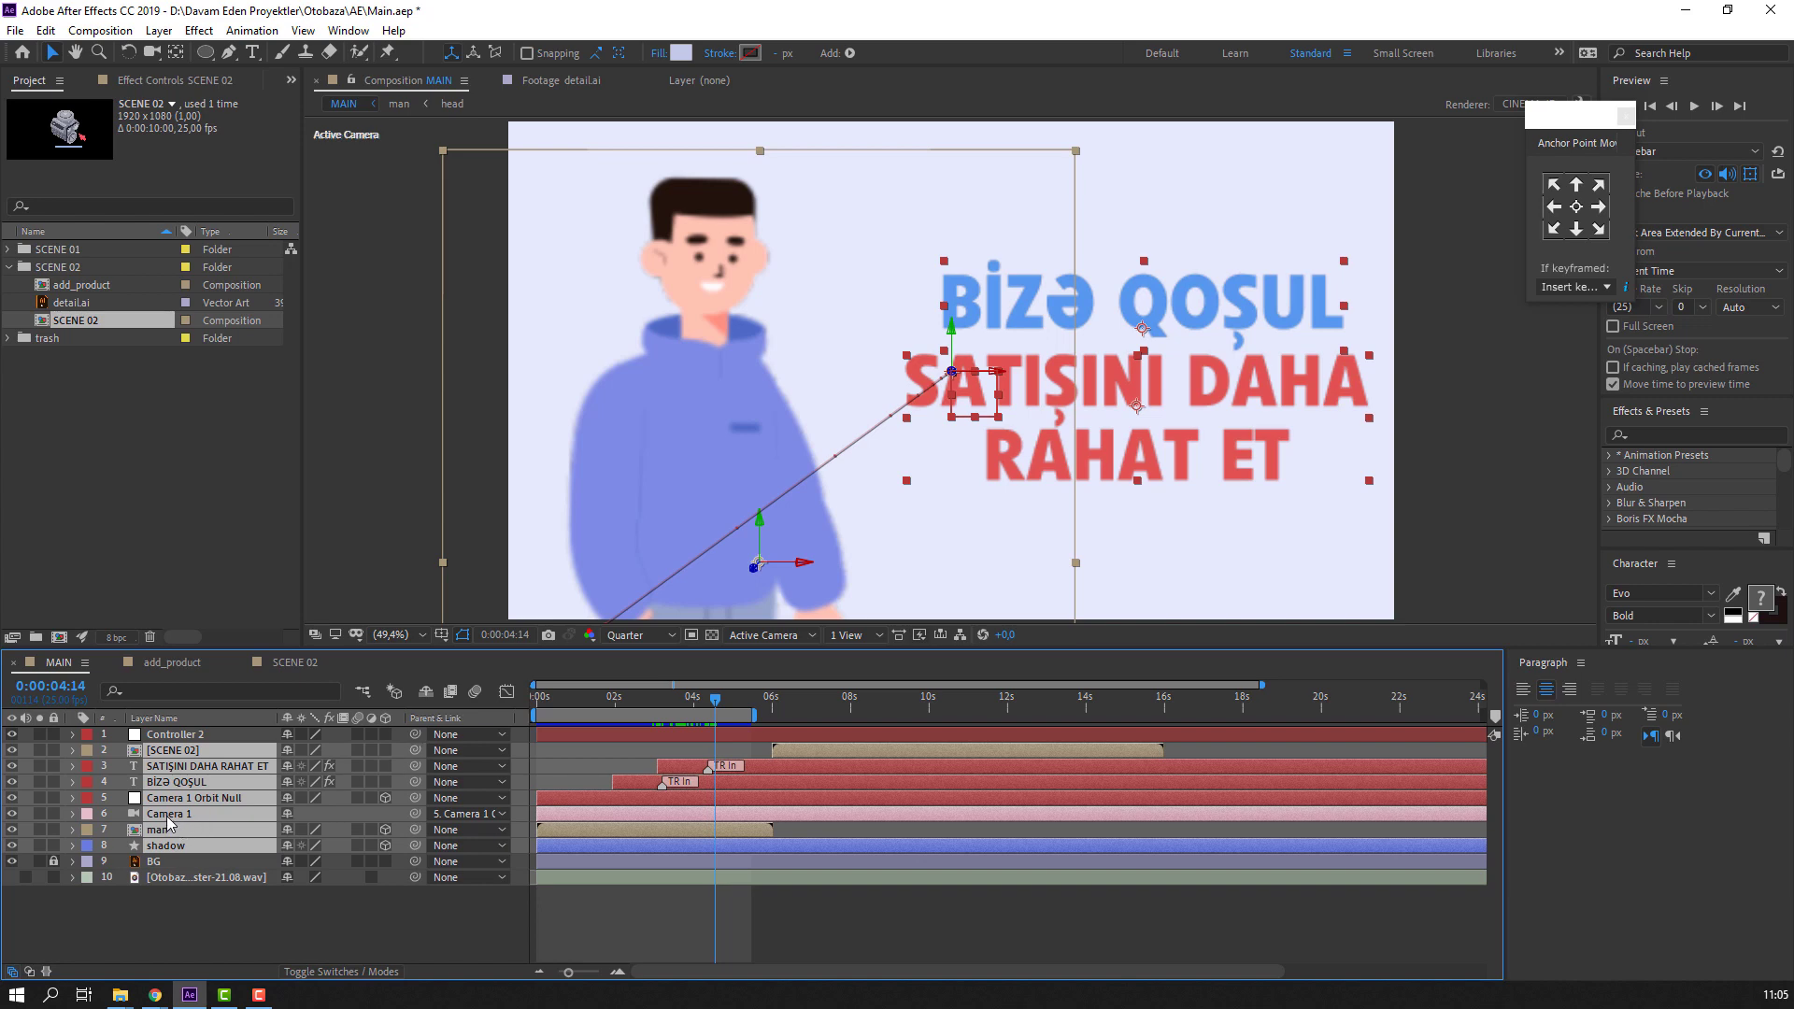
{"action": "left_click", "coordinate": [138, 817], "text": "ctrl"}
{"action": "left_click", "coordinate": [193, 799], "text": "ctrl"}
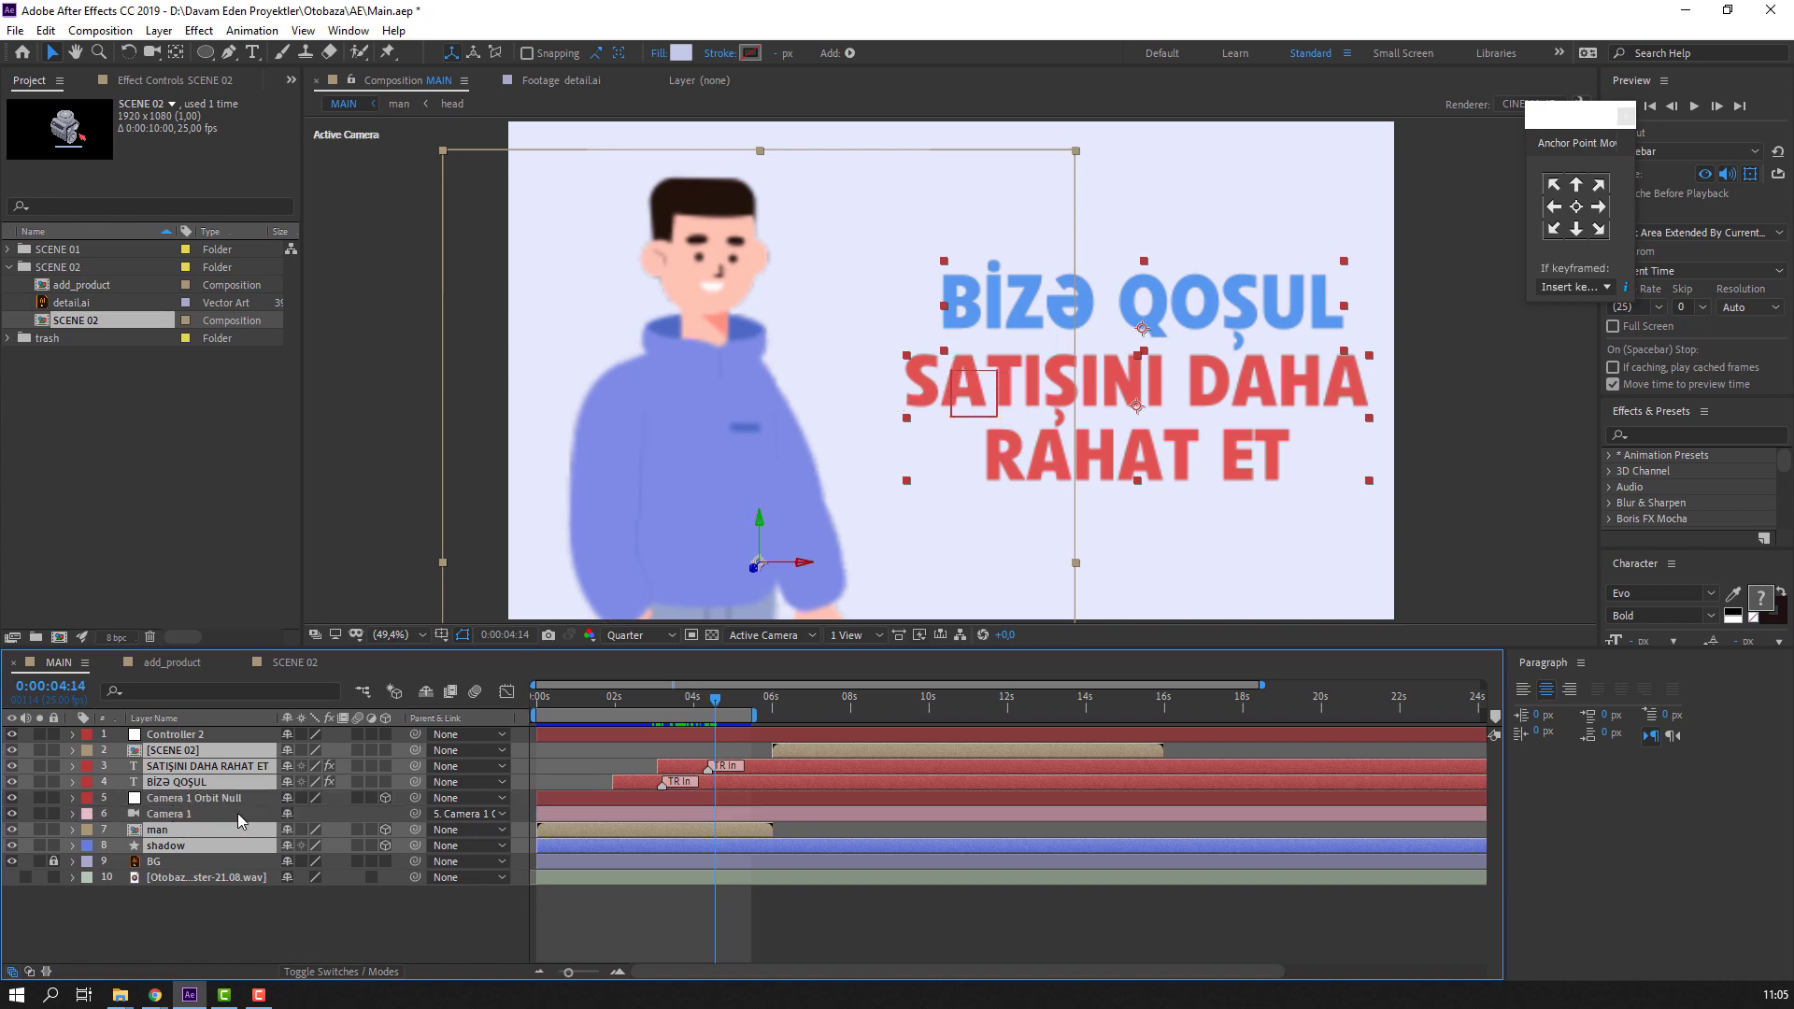
{"action": "left_click_drag", "start_coordinate": [416, 753], "coordinate": [183, 736]}
- Set a starting Position keyframe on Controller 2 at 960,540
{"action": "key", "text": "p"}
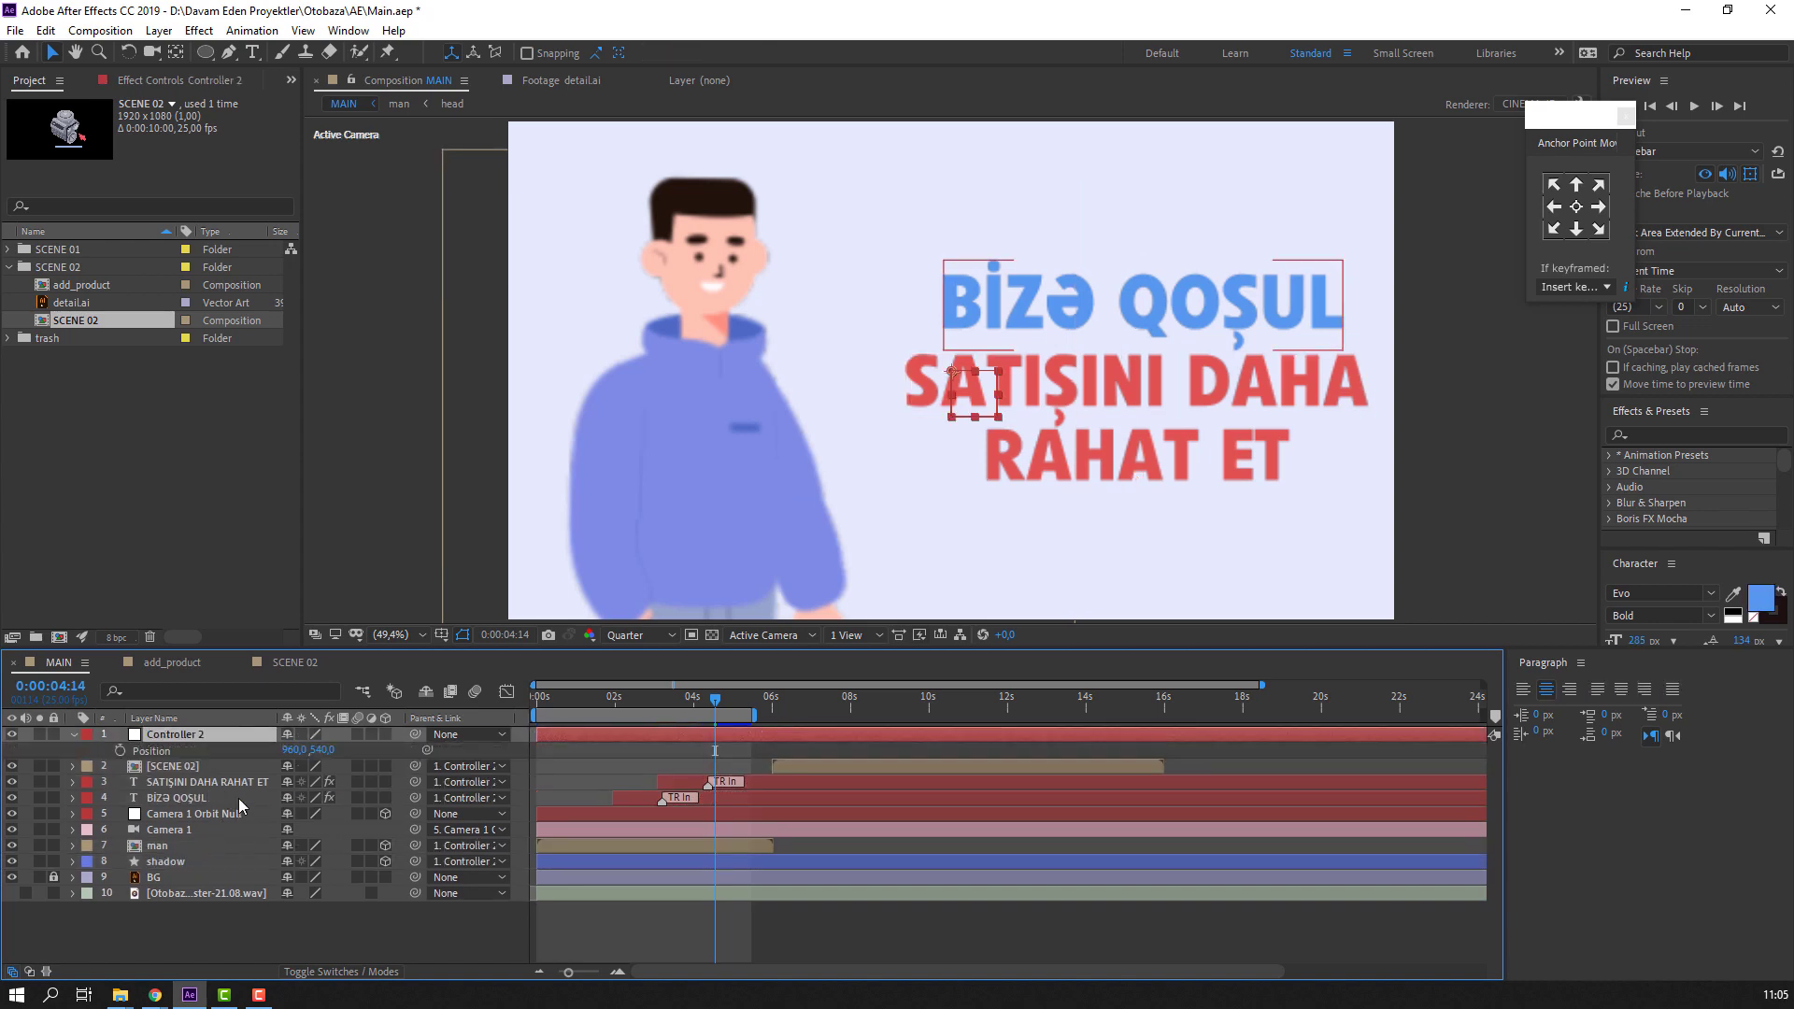
{"action": "left_click_drag", "start_coordinate": [294, 750], "coordinate": [433, 804]}
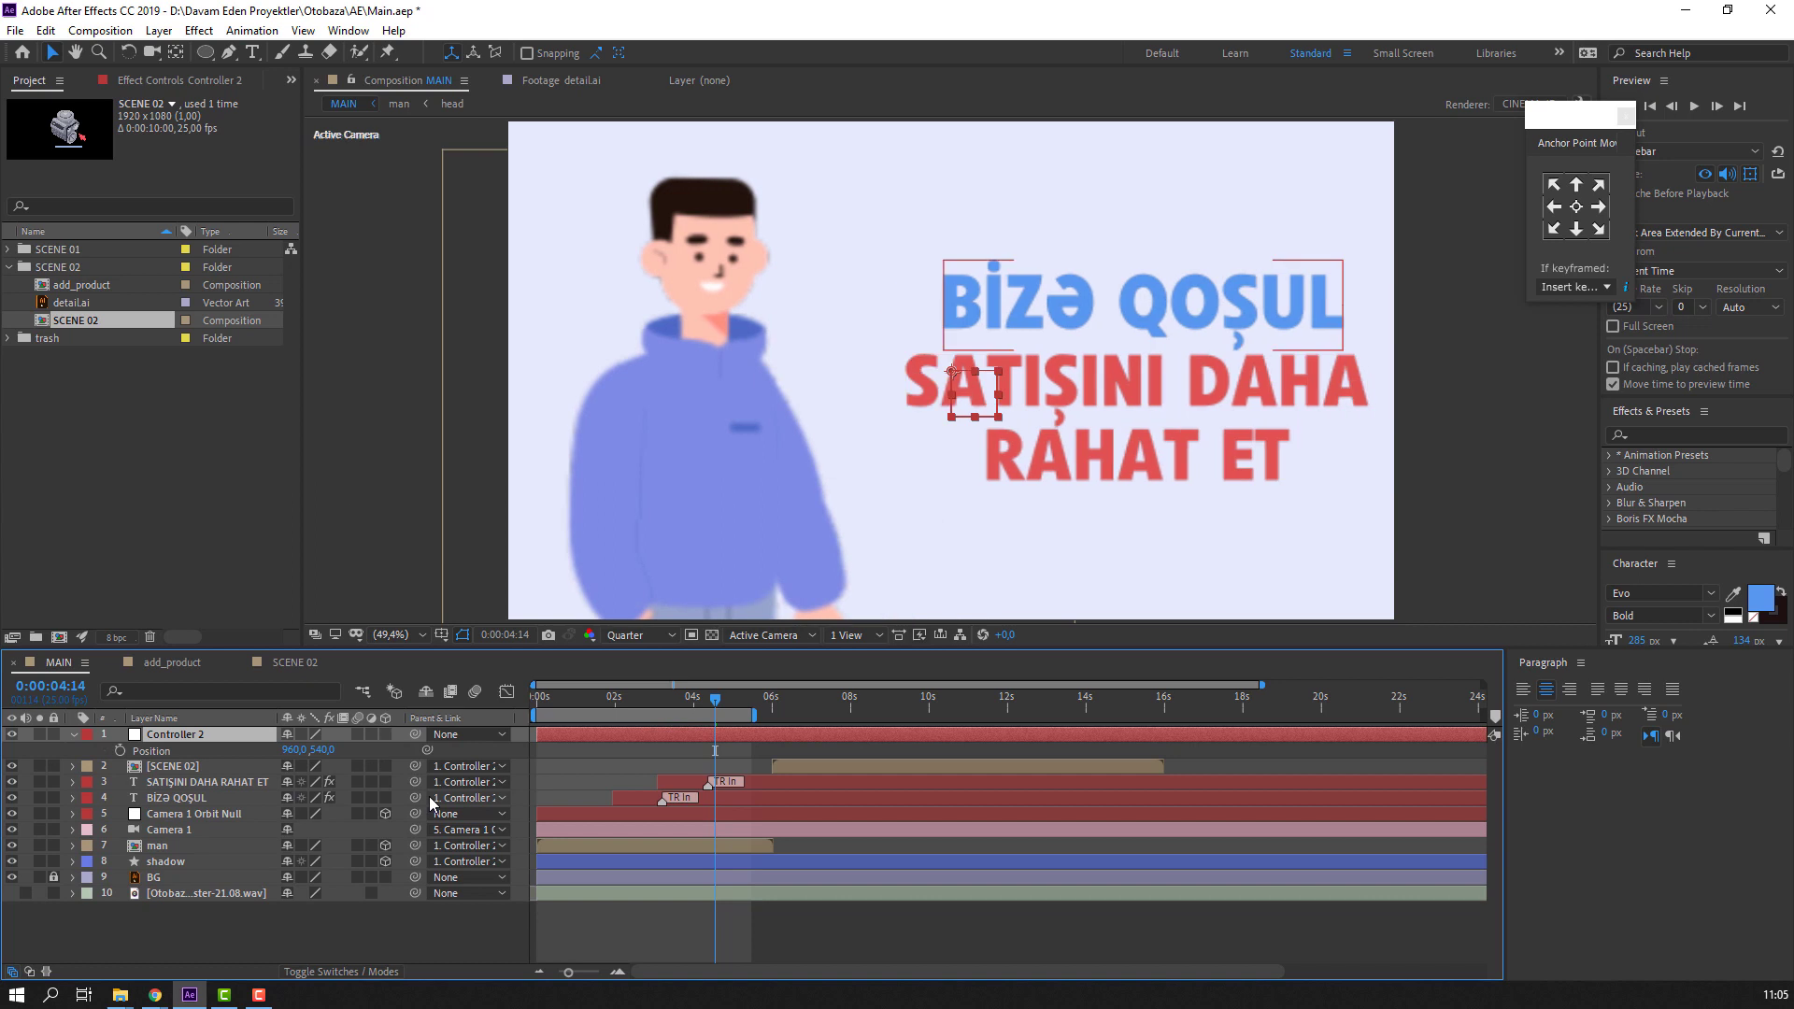
{"action": "left_click", "coordinate": [119, 751]}
- Keyframe Controller 2 to X -940 at 05:13, then shift SCENE 02 right to frame the engine
{"action": "left_click_drag", "start_coordinate": [720, 697], "coordinate": [754, 701]}
{"action": "left_click_drag", "start_coordinate": [294, 756], "coordinate": [122, 752]}
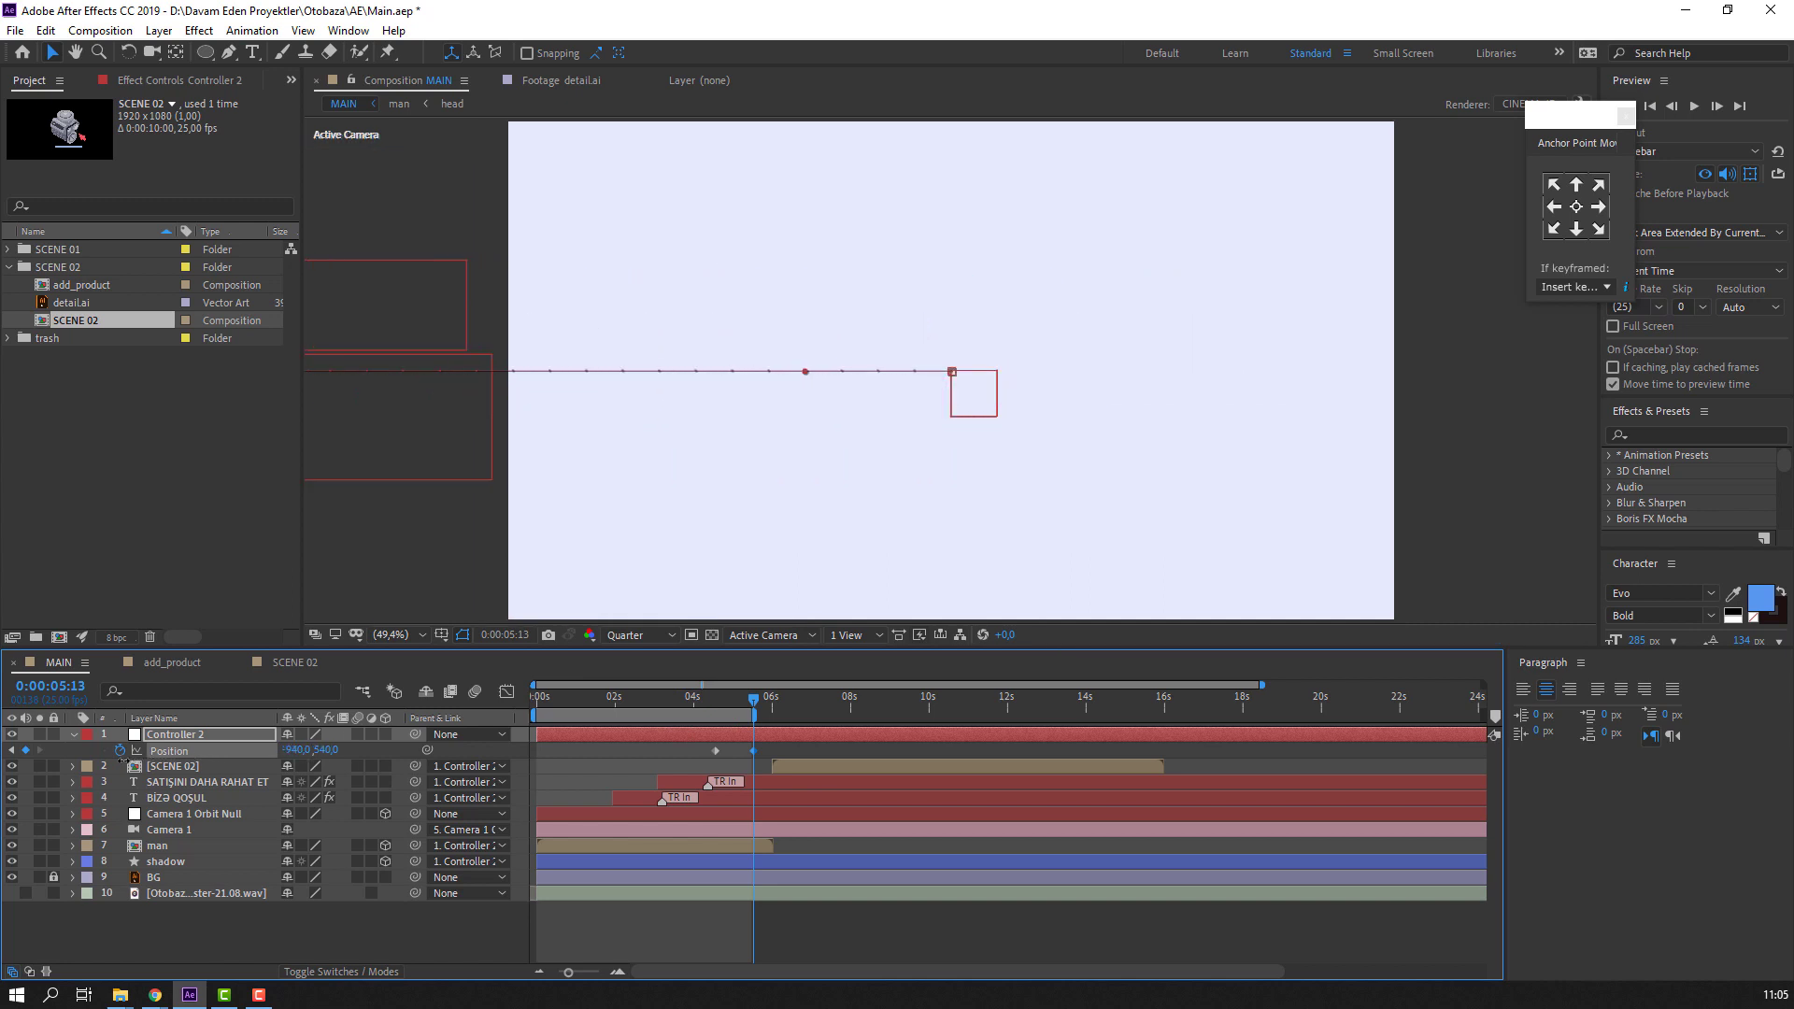
{"action": "left_click_drag", "start_coordinate": [780, 708], "coordinate": [753, 772]}
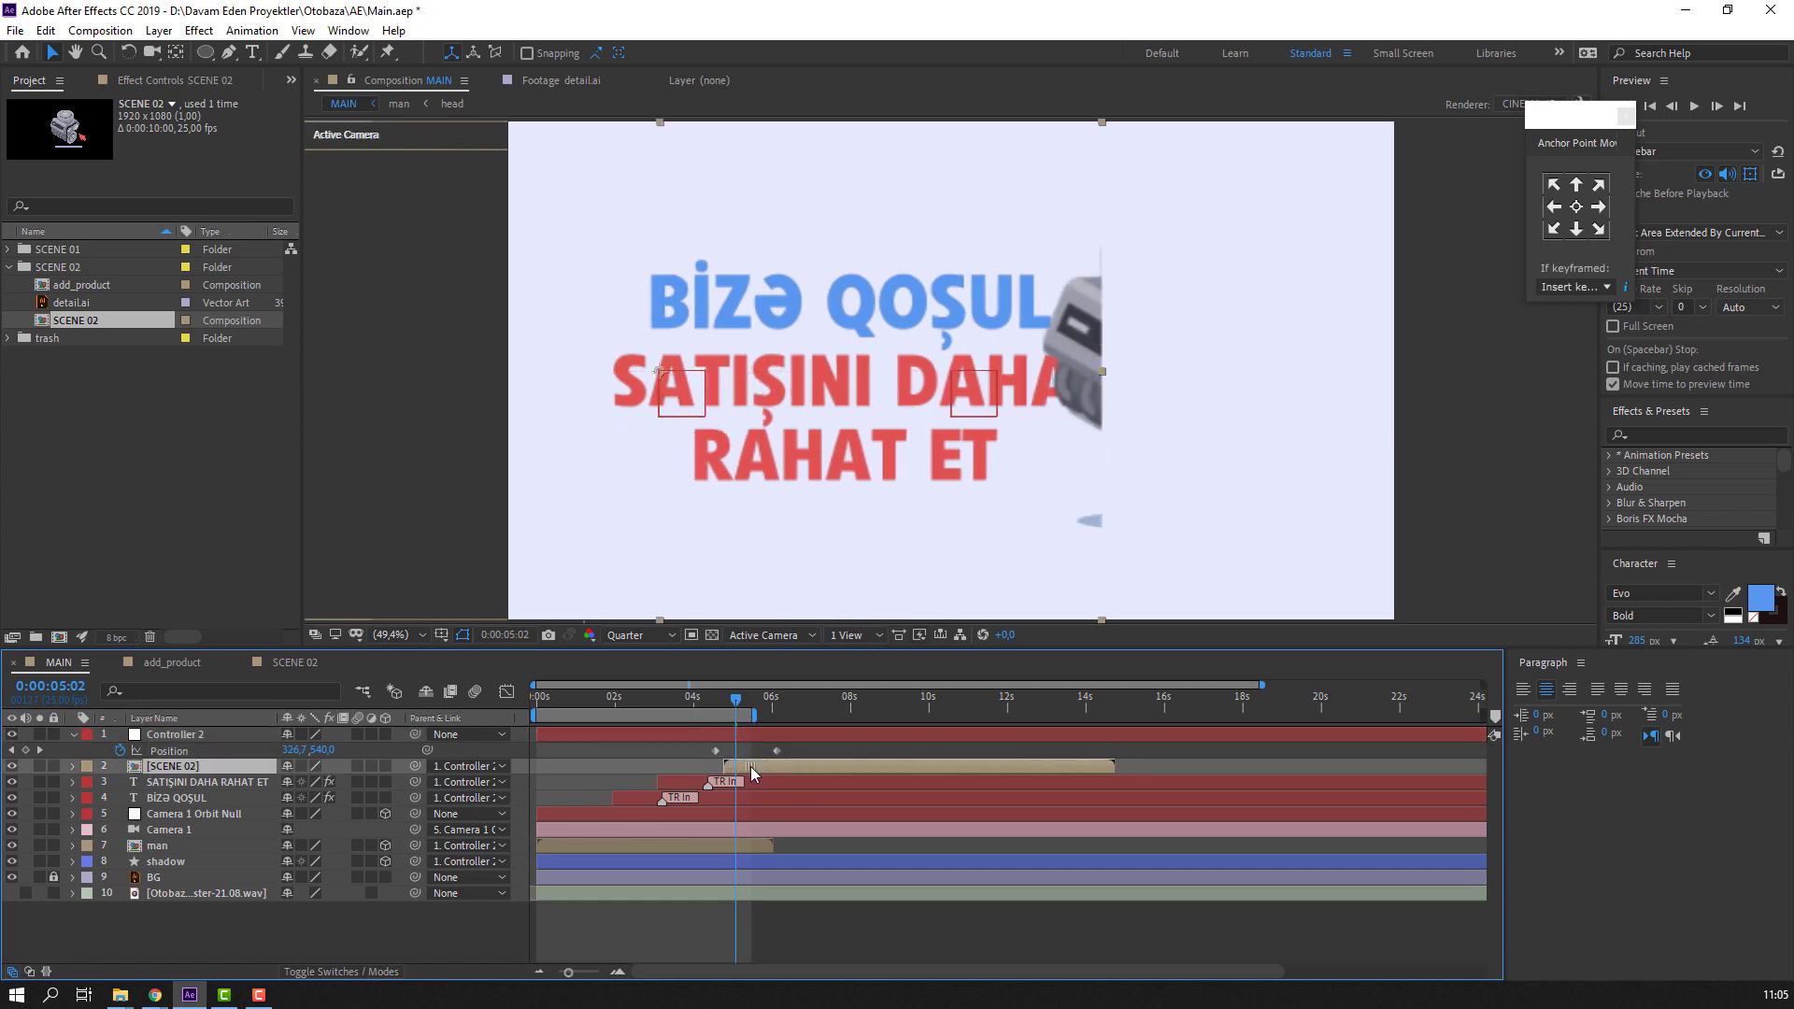
{"action": "mouse_move", "coordinate": [731, 701]}
{"action": "left_mouse_down"}
{"action": "mouse_move", "coordinate": [810, 714]}
{"action": "mouse_move", "coordinate": [732, 716]}
{"action": "left_mouse_up"}
{"action": "key", "text": "space"}
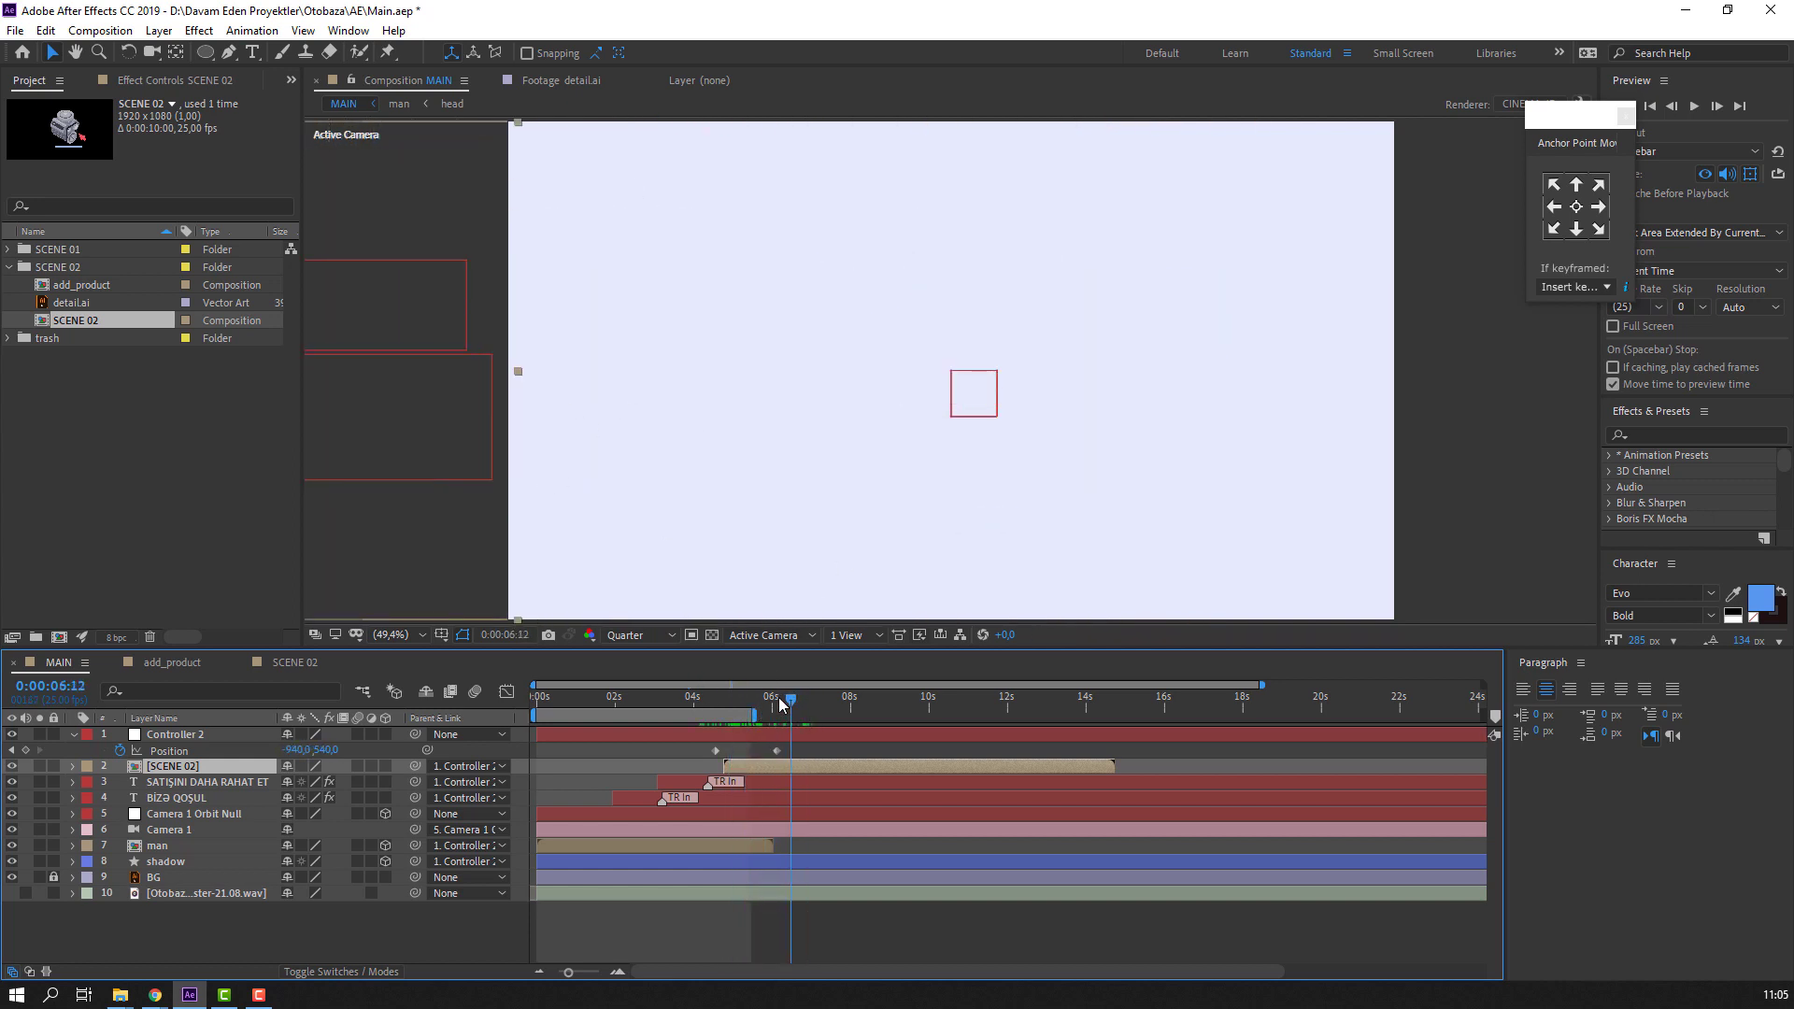
{"action": "scroll", "coordinate": [885, 440], "scroll_direction": "down", "scroll_amount": 2}
{"action": "left_click_drag", "start_coordinate": [581, 475], "coordinate": [971, 469]}
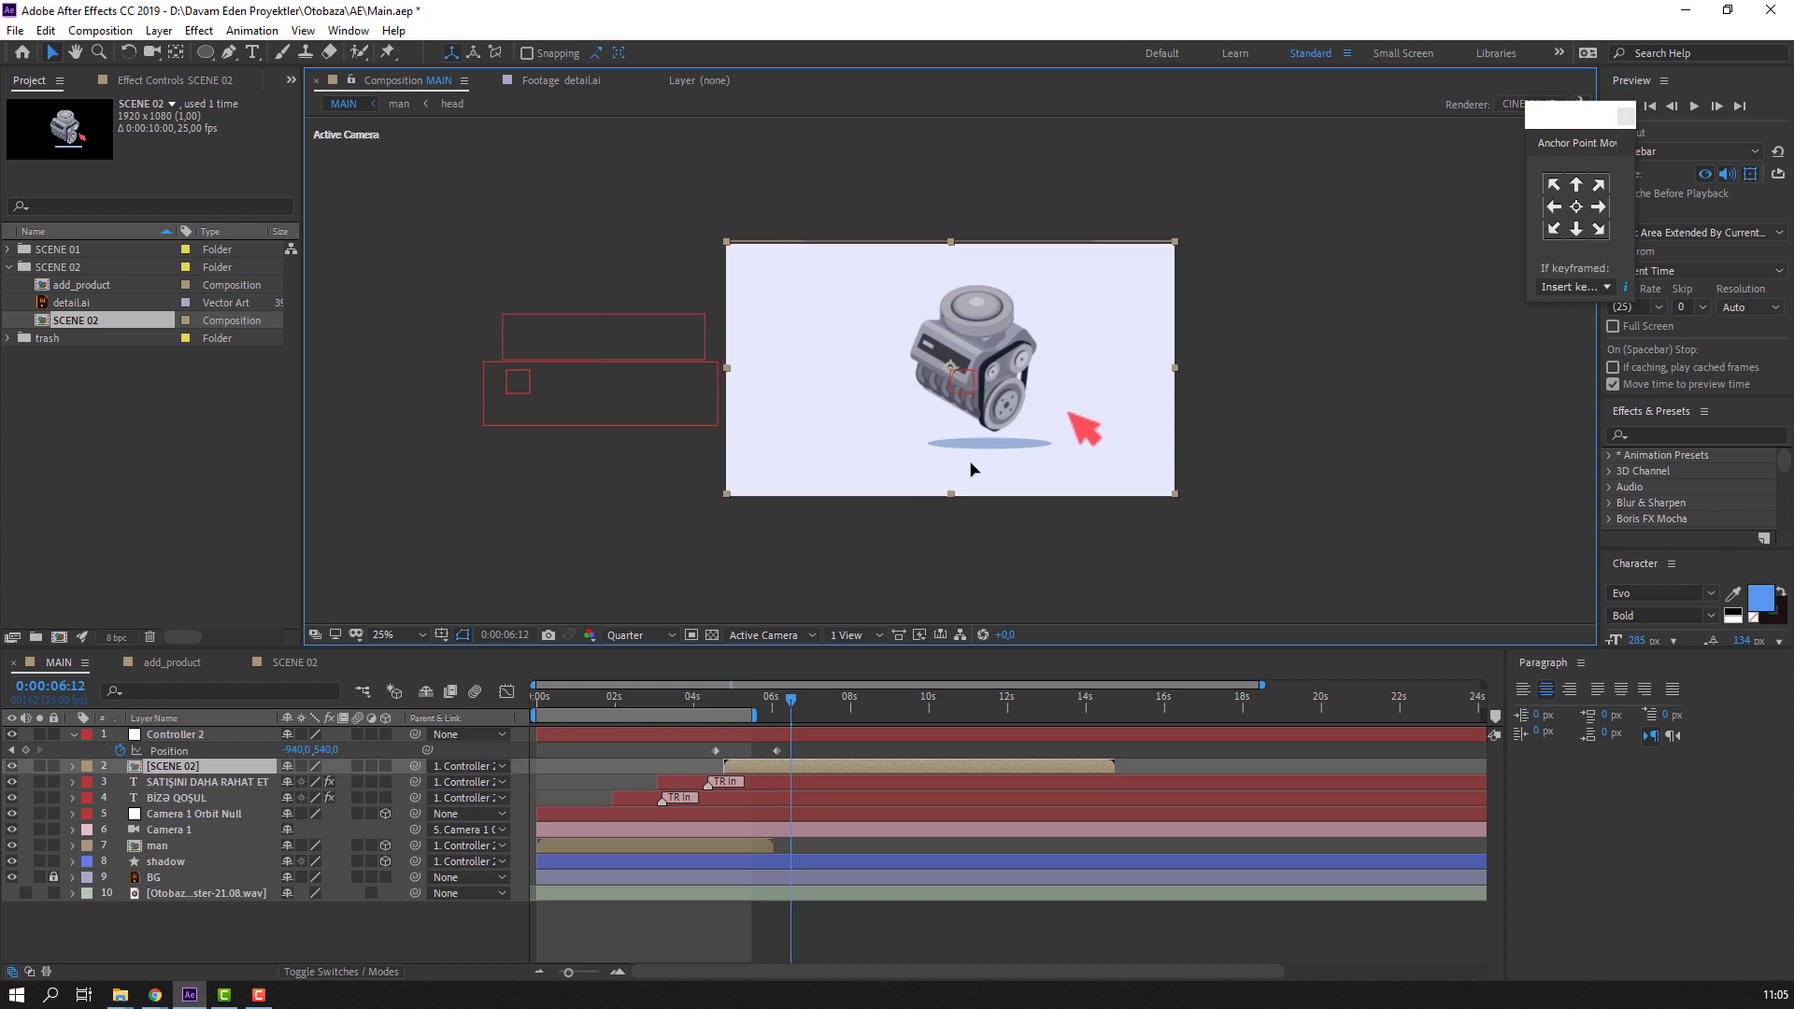
- Move SCENE 02's Position left to X 1800 and check the text timing
{"action": "left_click", "coordinate": [718, 697]}
{"action": "left_click_drag", "start_coordinate": [724, 698], "coordinate": [789, 701]}
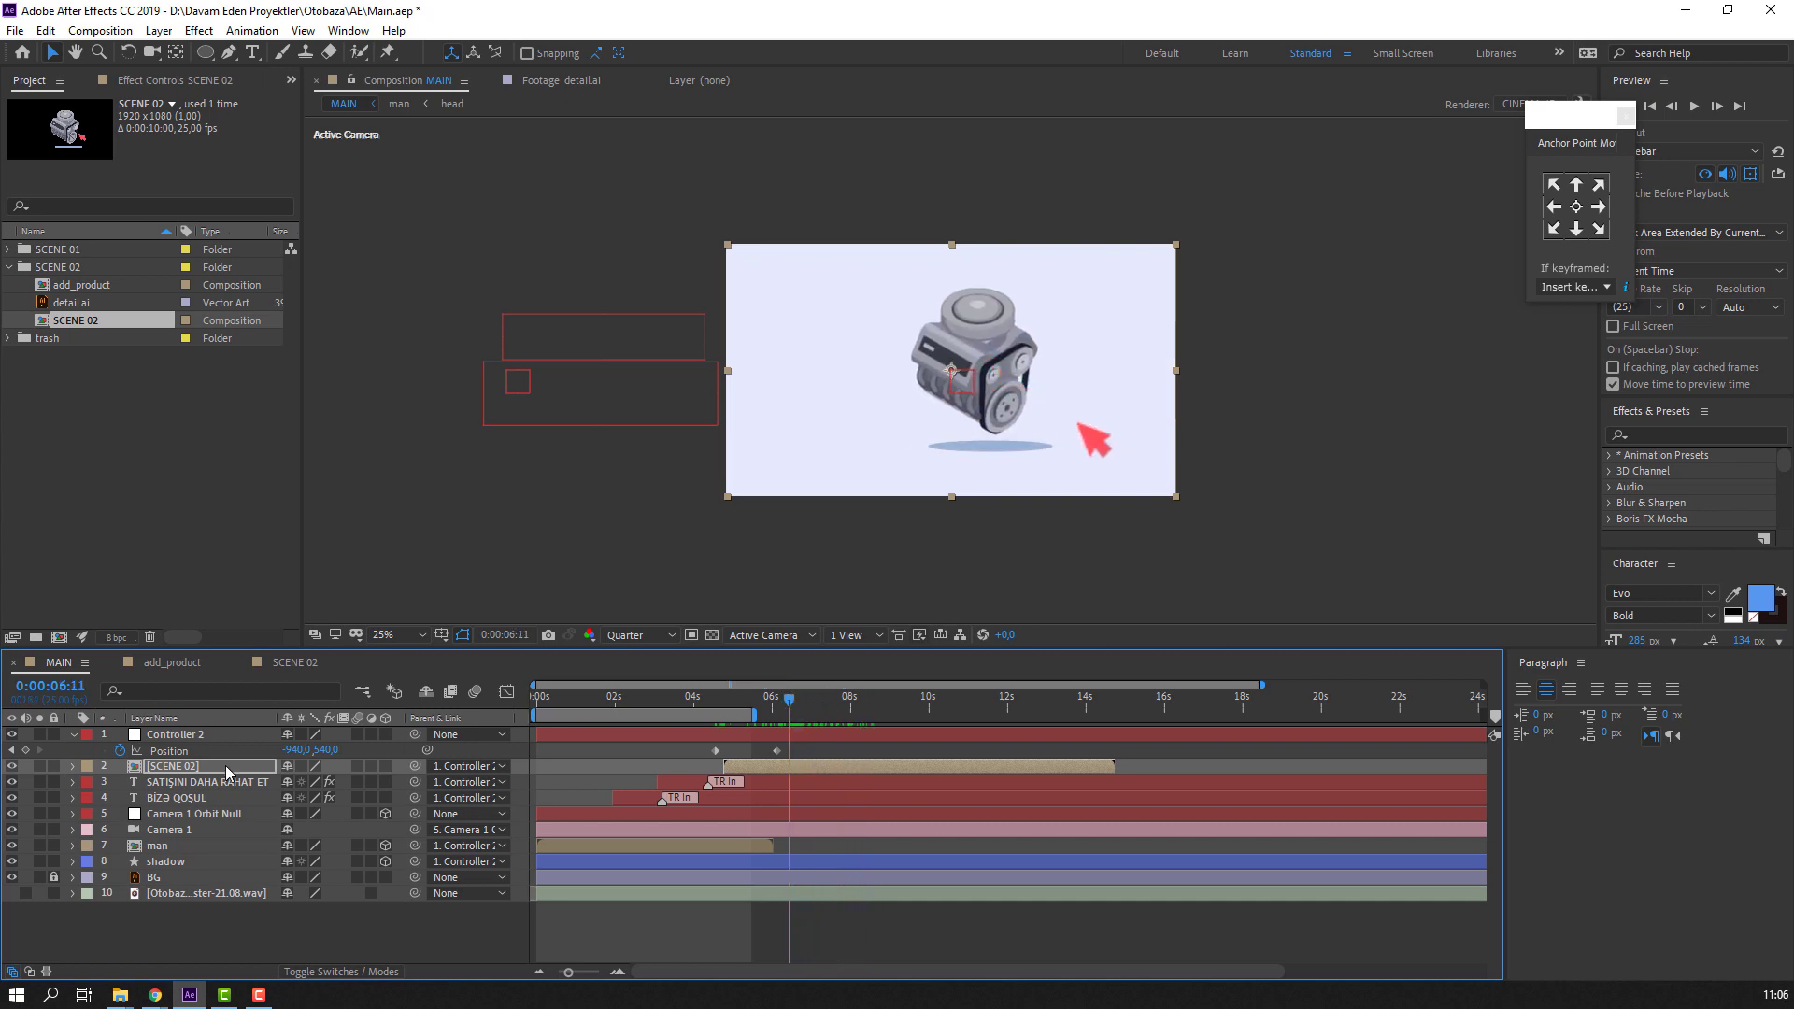
{"action": "left_click", "coordinate": [164, 768]}
{"action": "key", "text": "p"}
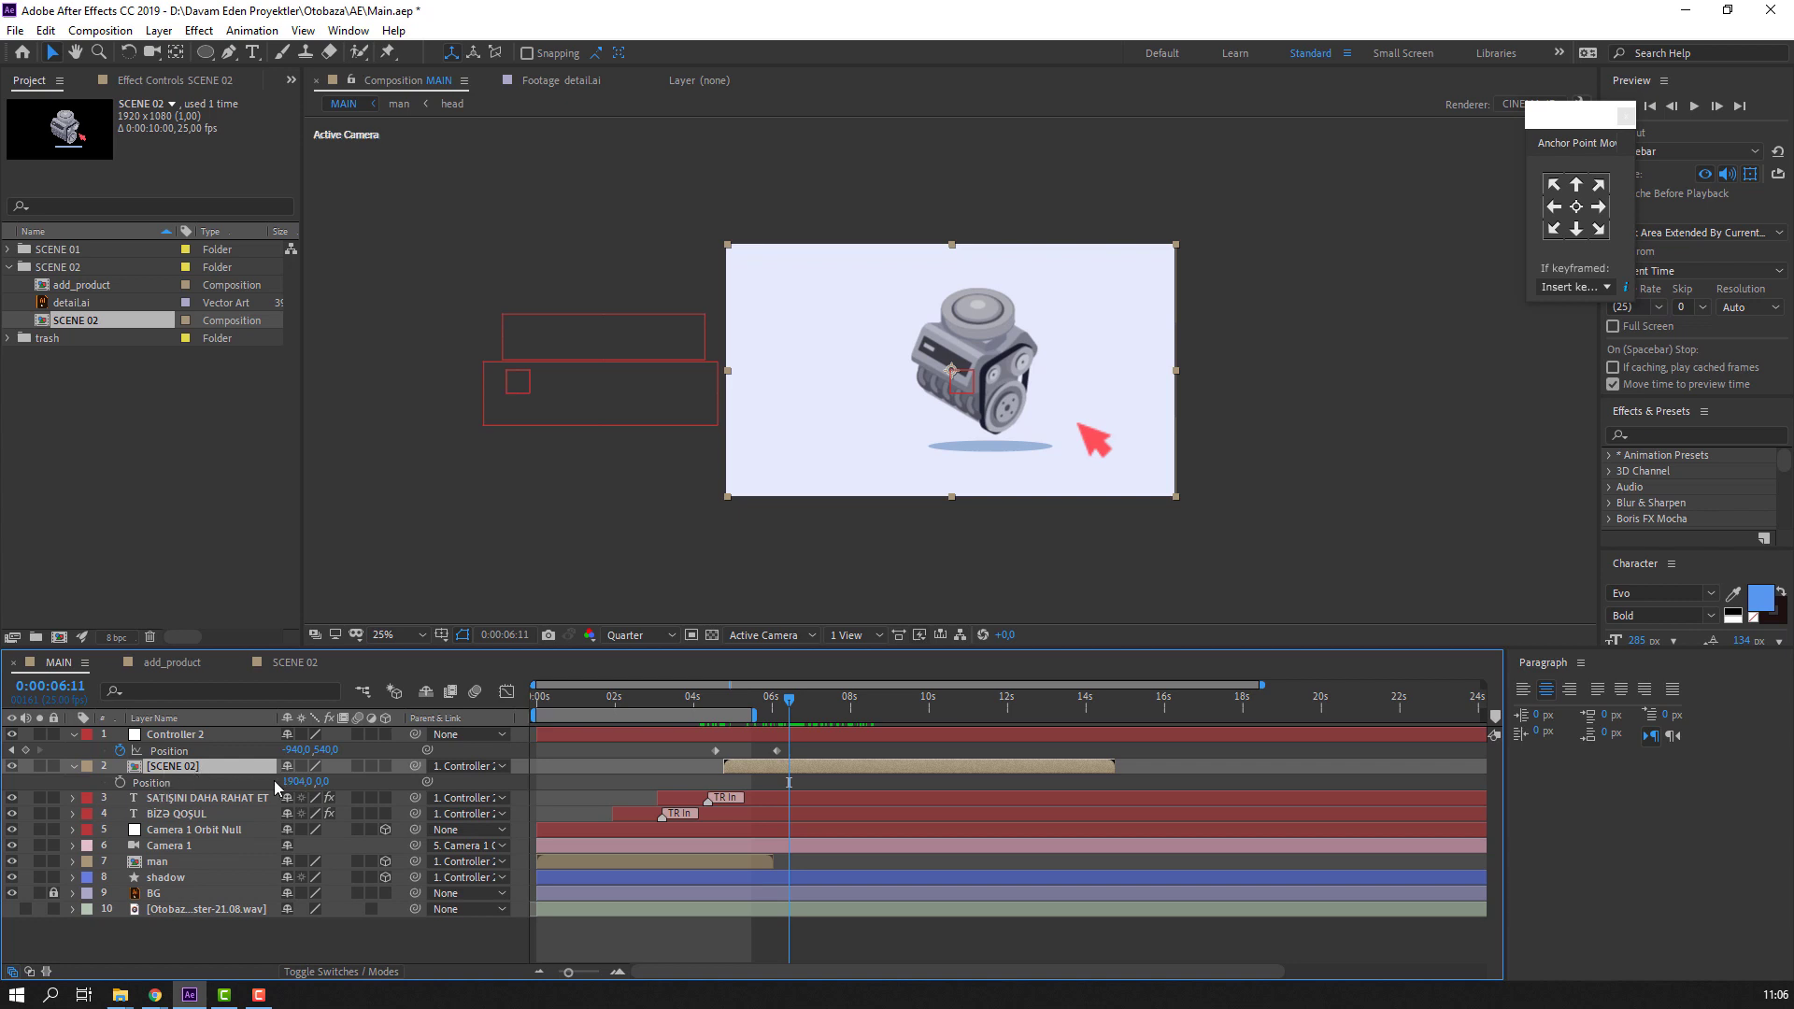
{"action": "left_click_drag", "start_coordinate": [295, 787], "coordinate": [195, 782]}
{"action": "left_click", "coordinate": [799, 936]}
{"action": "left_click_drag", "start_coordinate": [725, 706], "coordinate": [824, 721]}
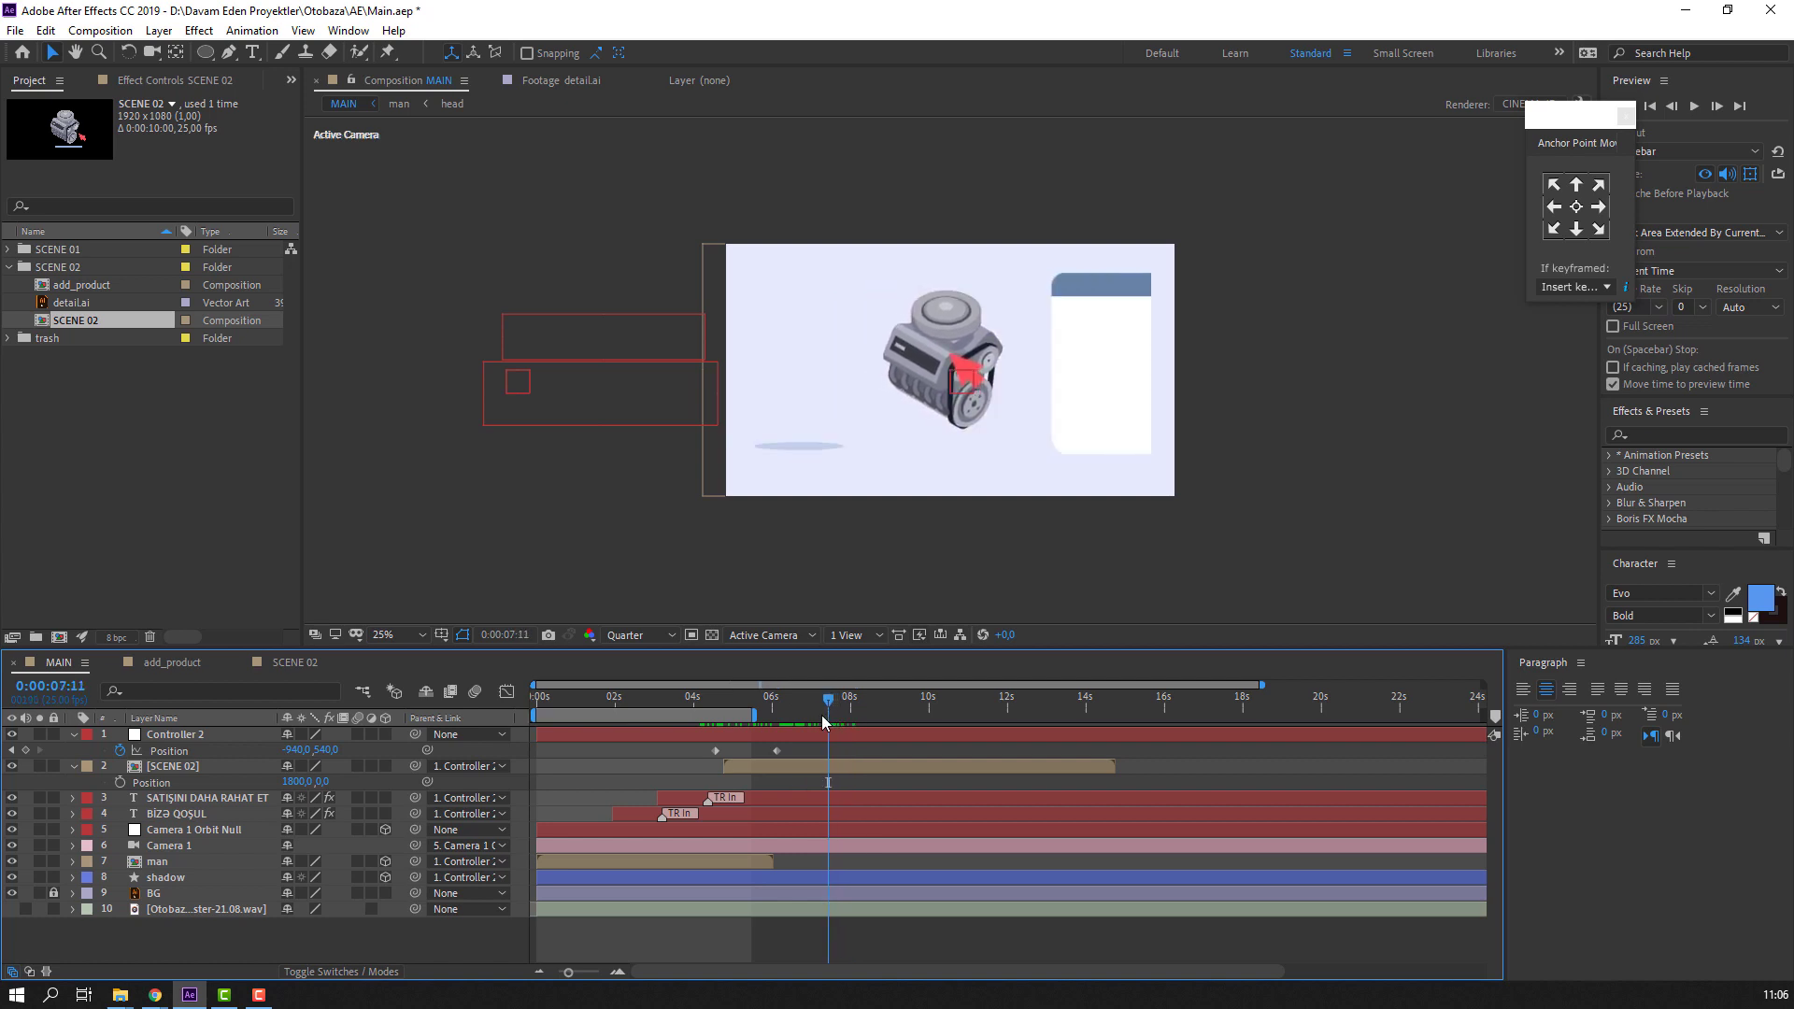
- Enable Collapse Transformations on SCENE 02 and keyframe its Position to X 1912 through 08:07
{"action": "left_click", "coordinate": [172, 770]}
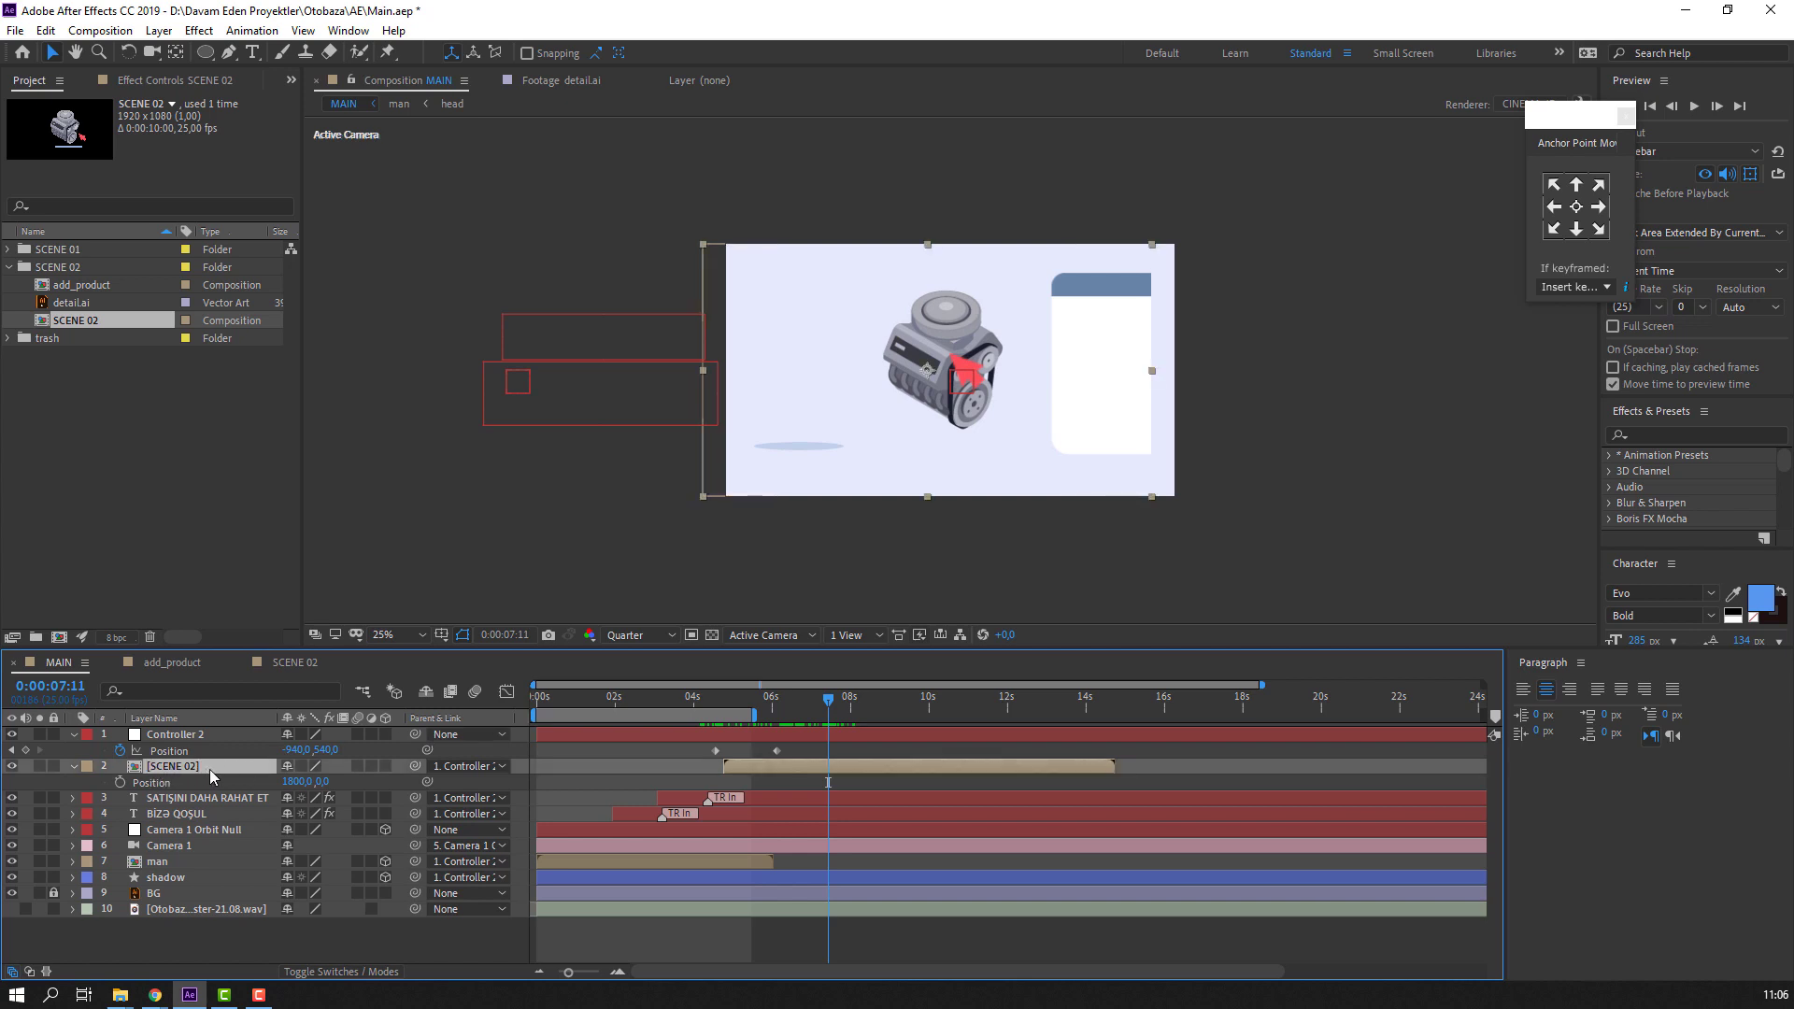
{"action": "left_click", "coordinate": [301, 766]}
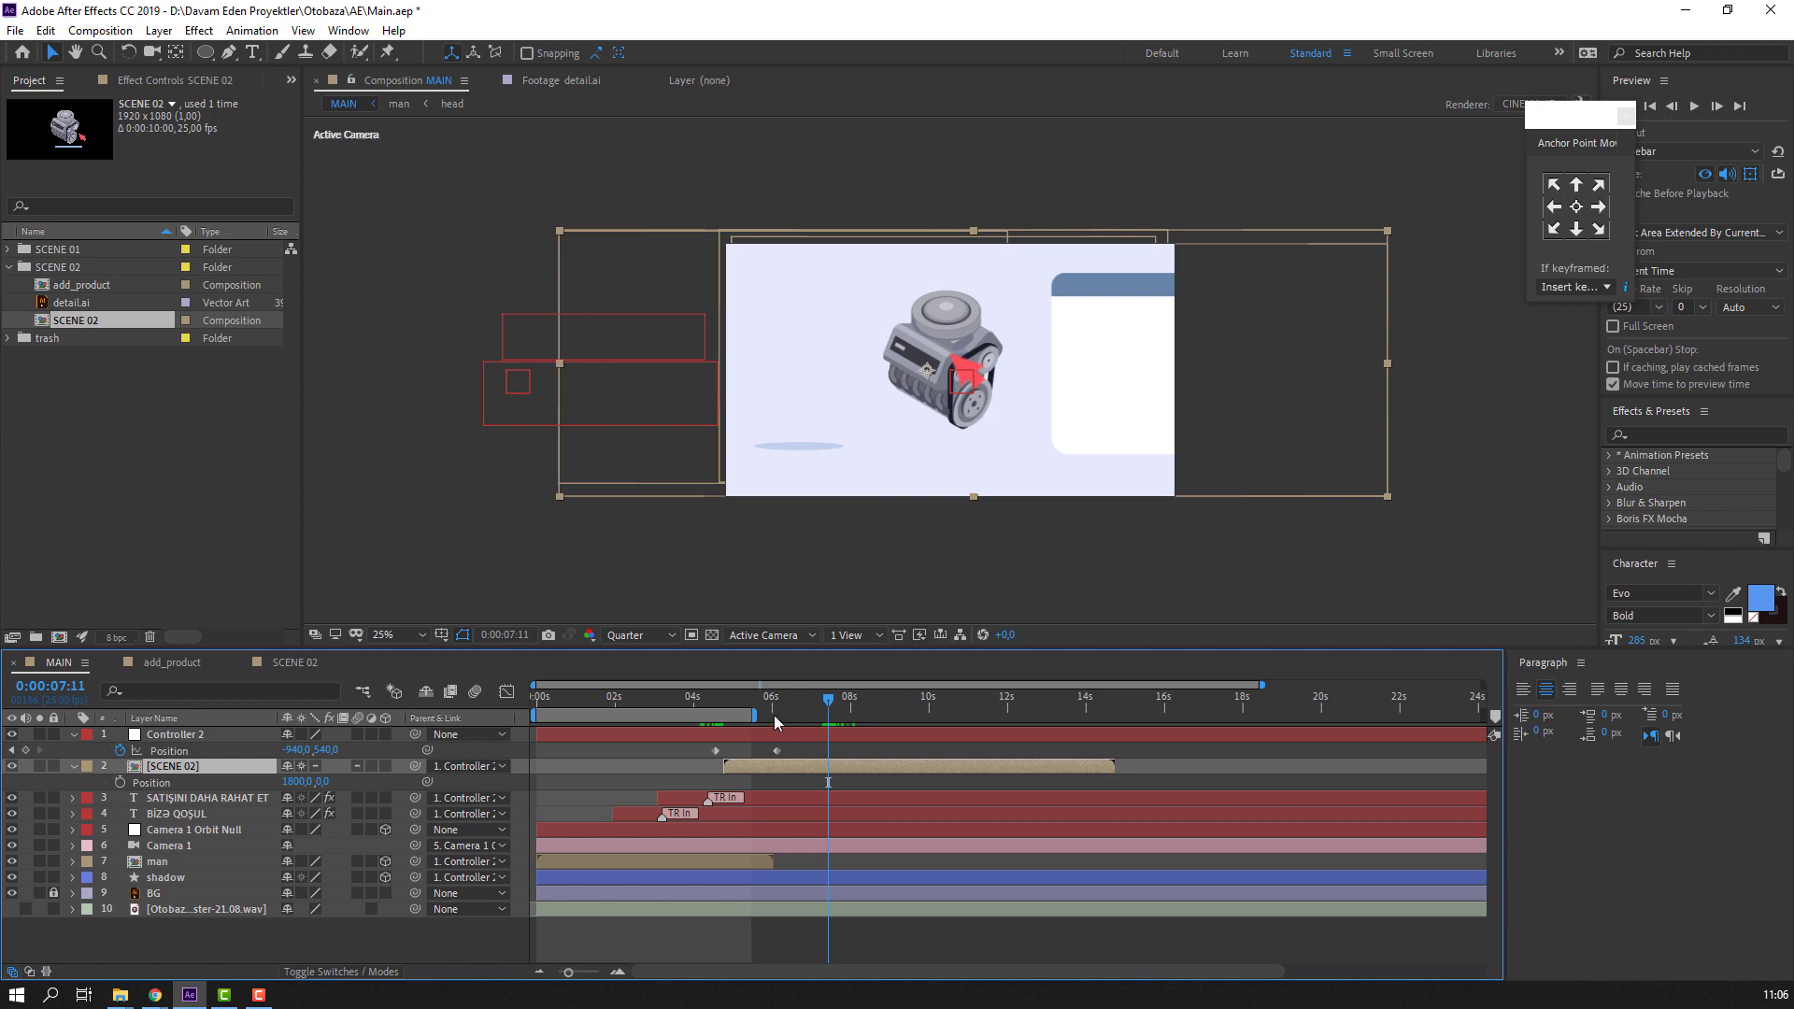
{"action": "left_click_drag", "start_coordinate": [725, 706], "coordinate": [831, 699]}
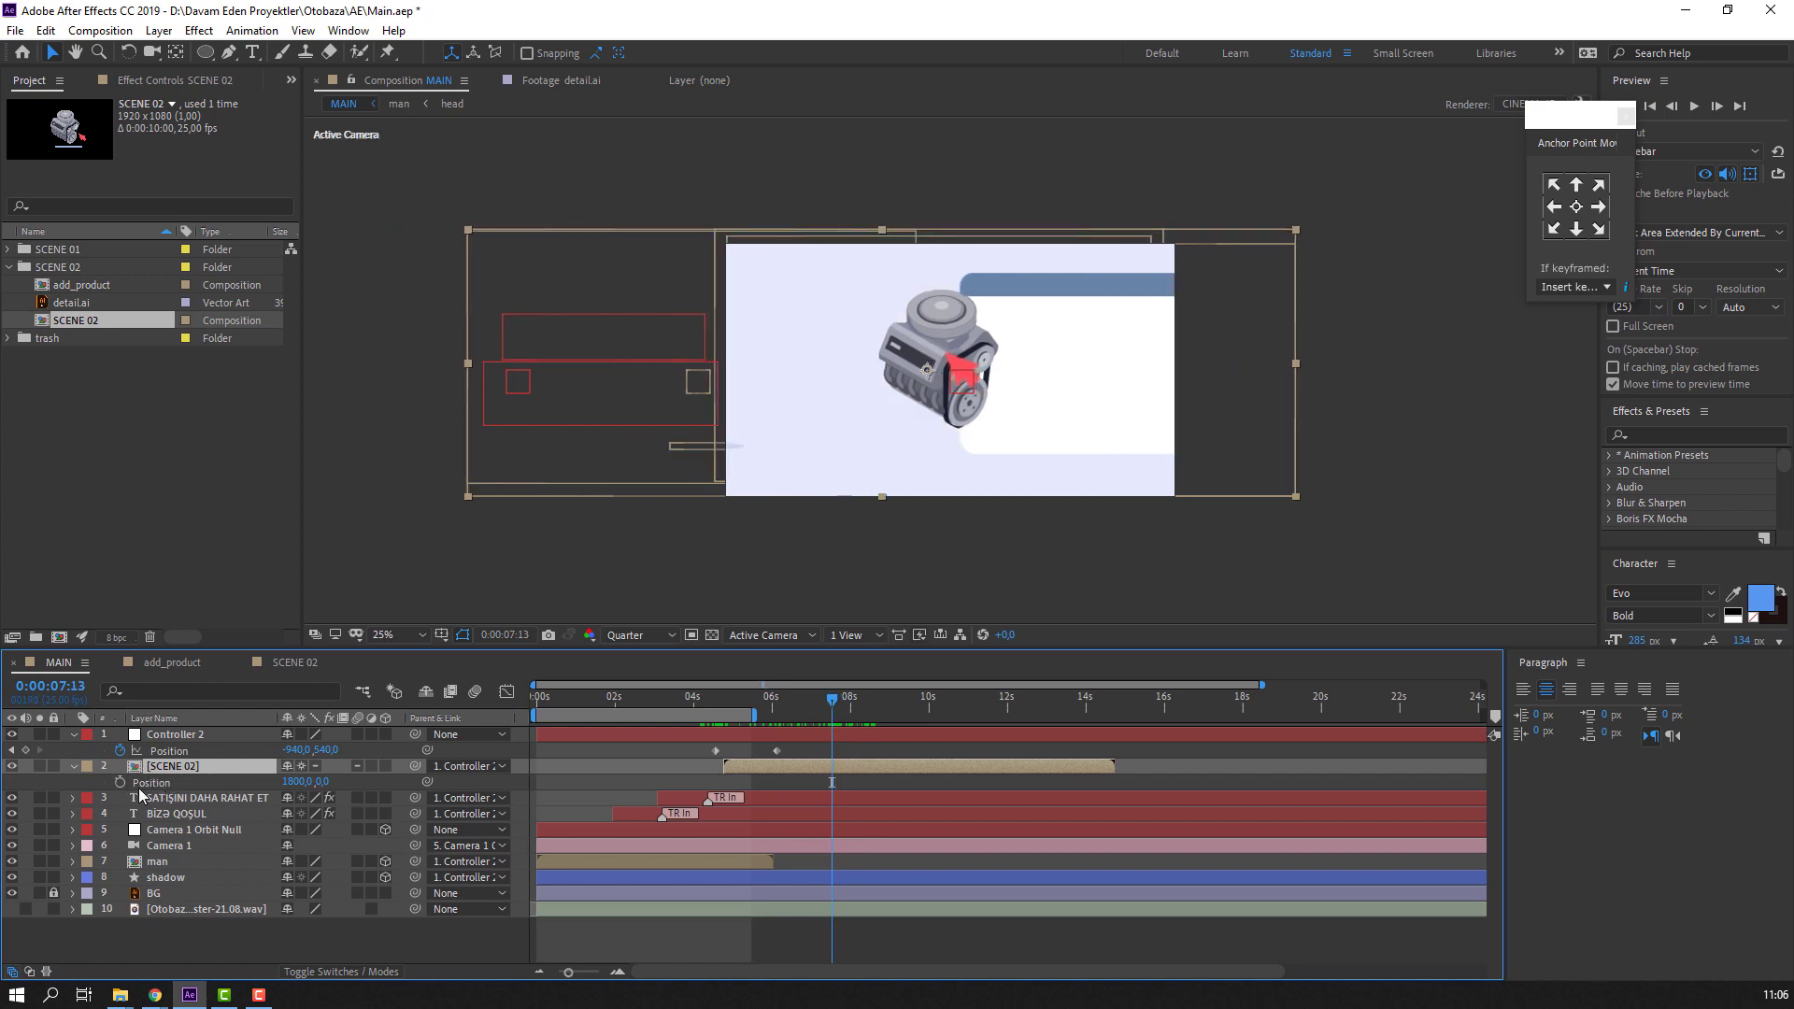
{"action": "left_click_drag", "start_coordinate": [835, 711], "coordinate": [860, 701]}
{"action": "left_click_drag", "start_coordinate": [303, 781], "coordinate": [411, 790]}
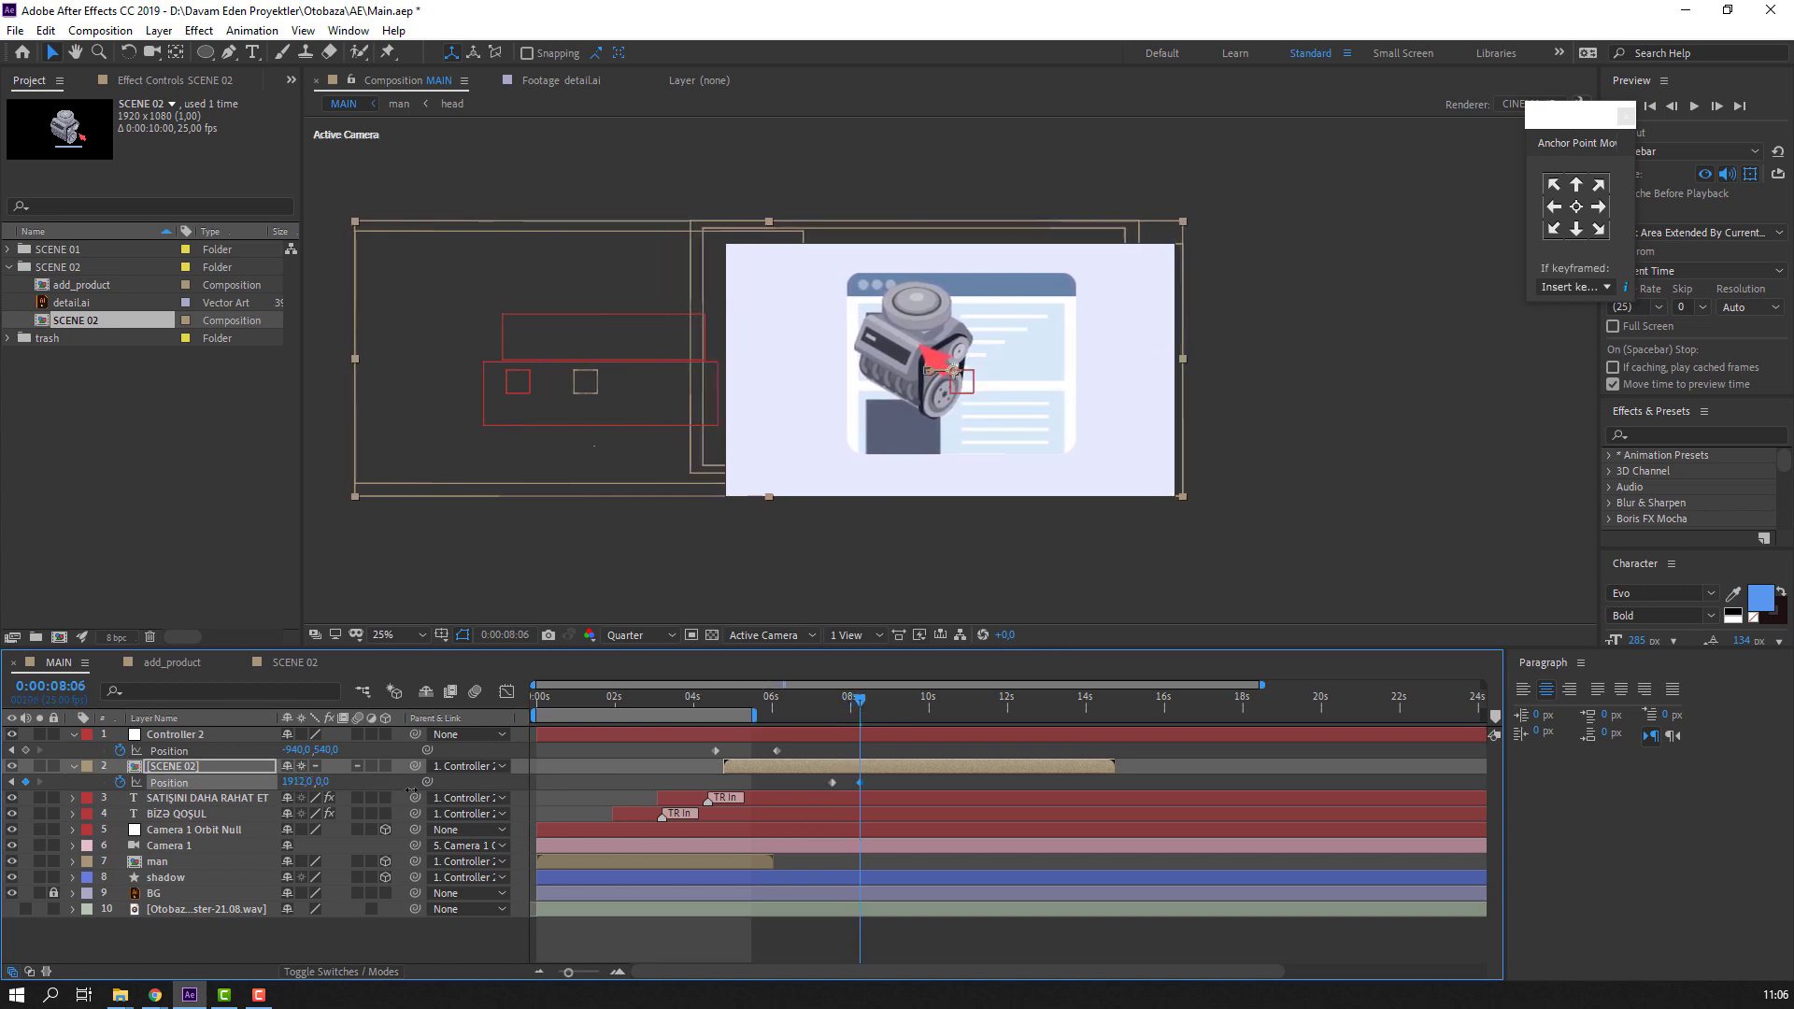
{"action": "left_click_drag", "start_coordinate": [814, 707], "coordinate": [693, 787]}
{"action": "right_click", "coordinate": [715, 750]}
- Easy-ease the four Position keyframes and sharpen Controller 2's speed peak in the Graph Editor
{"action": "mouse_move", "coordinate": [794, 736]}
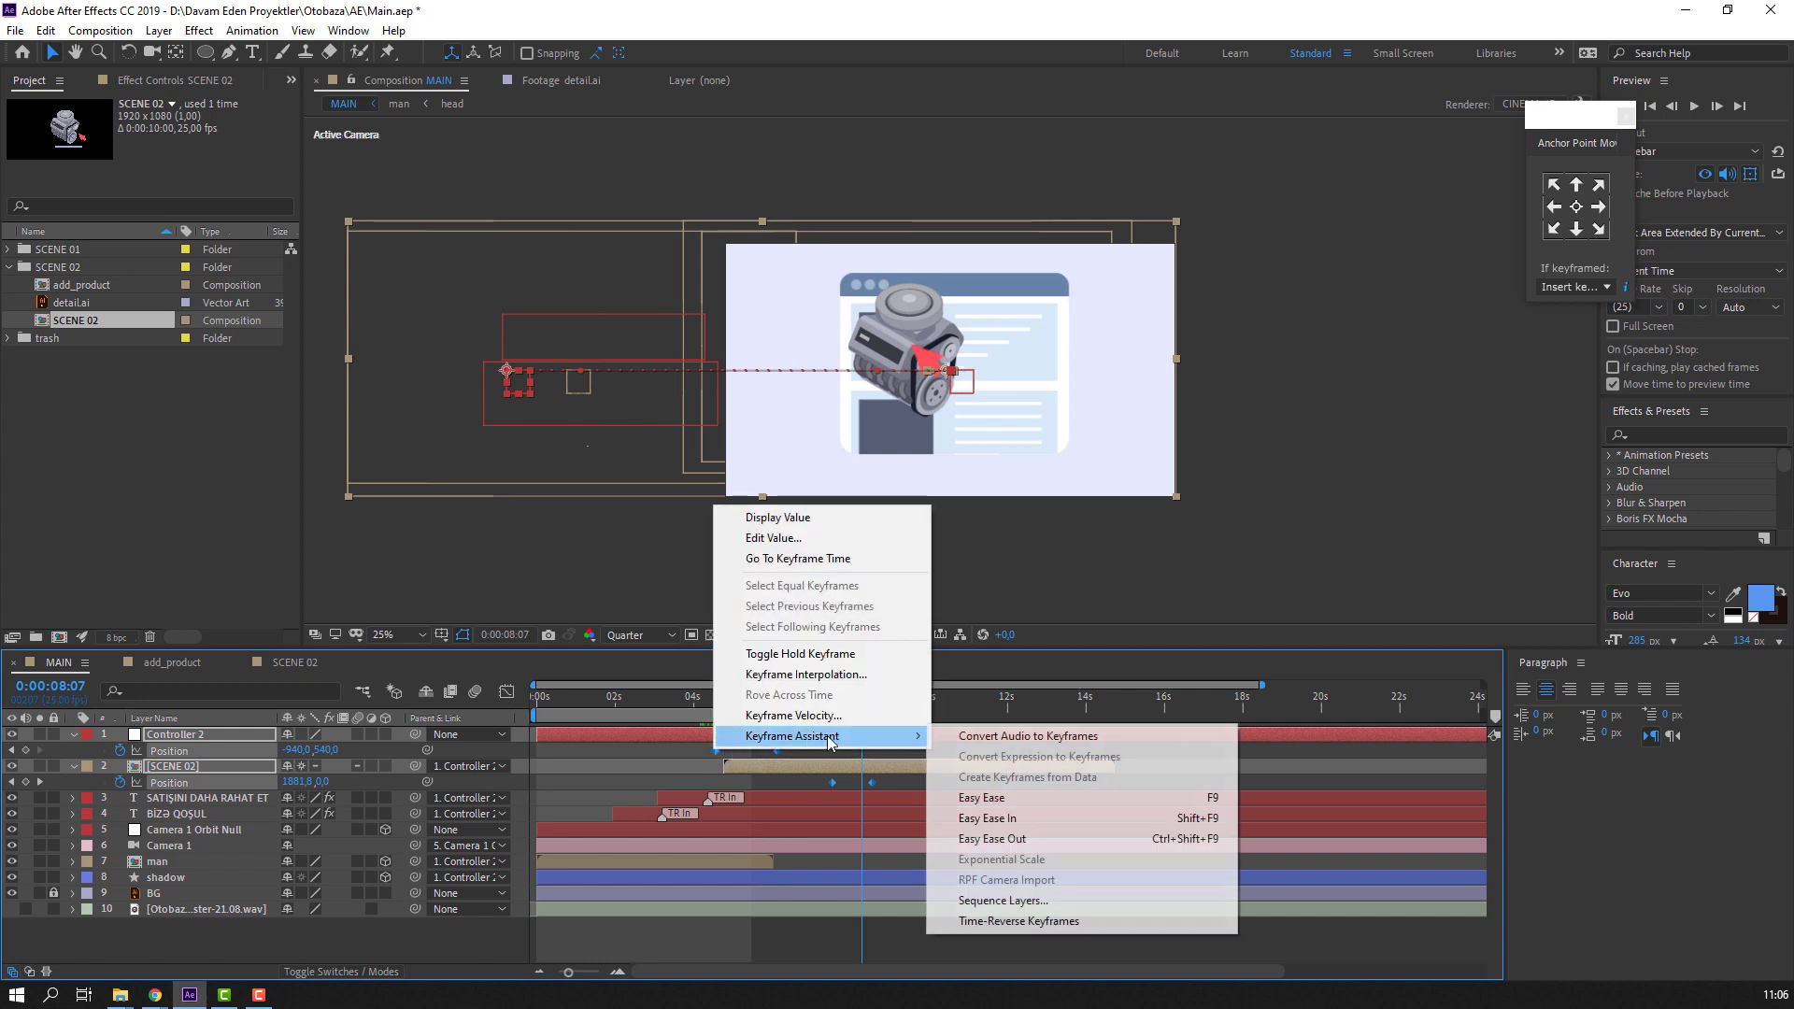
{"action": "left_click", "coordinate": [981, 798]}
{"action": "left_click", "coordinate": [773, 753]}
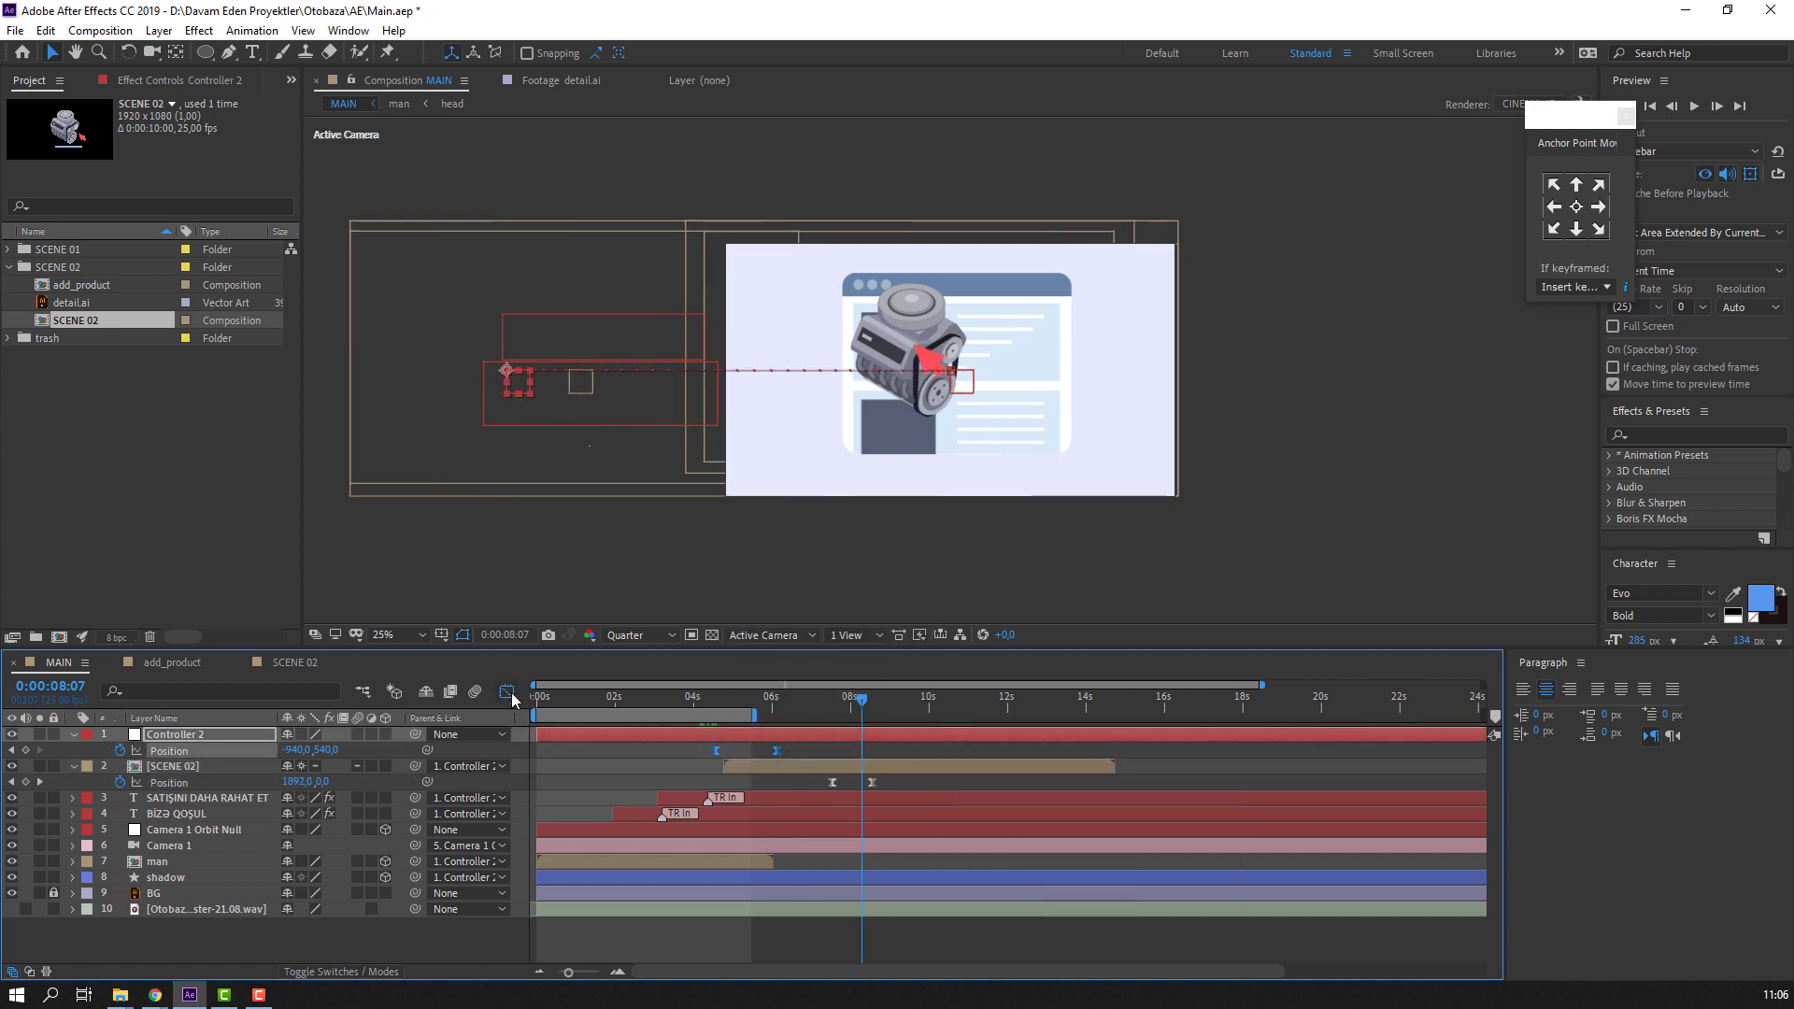
{"action": "left_click", "coordinate": [507, 693]}
{"action": "left_click_drag", "start_coordinate": [730, 926], "coordinate": [757, 928]}
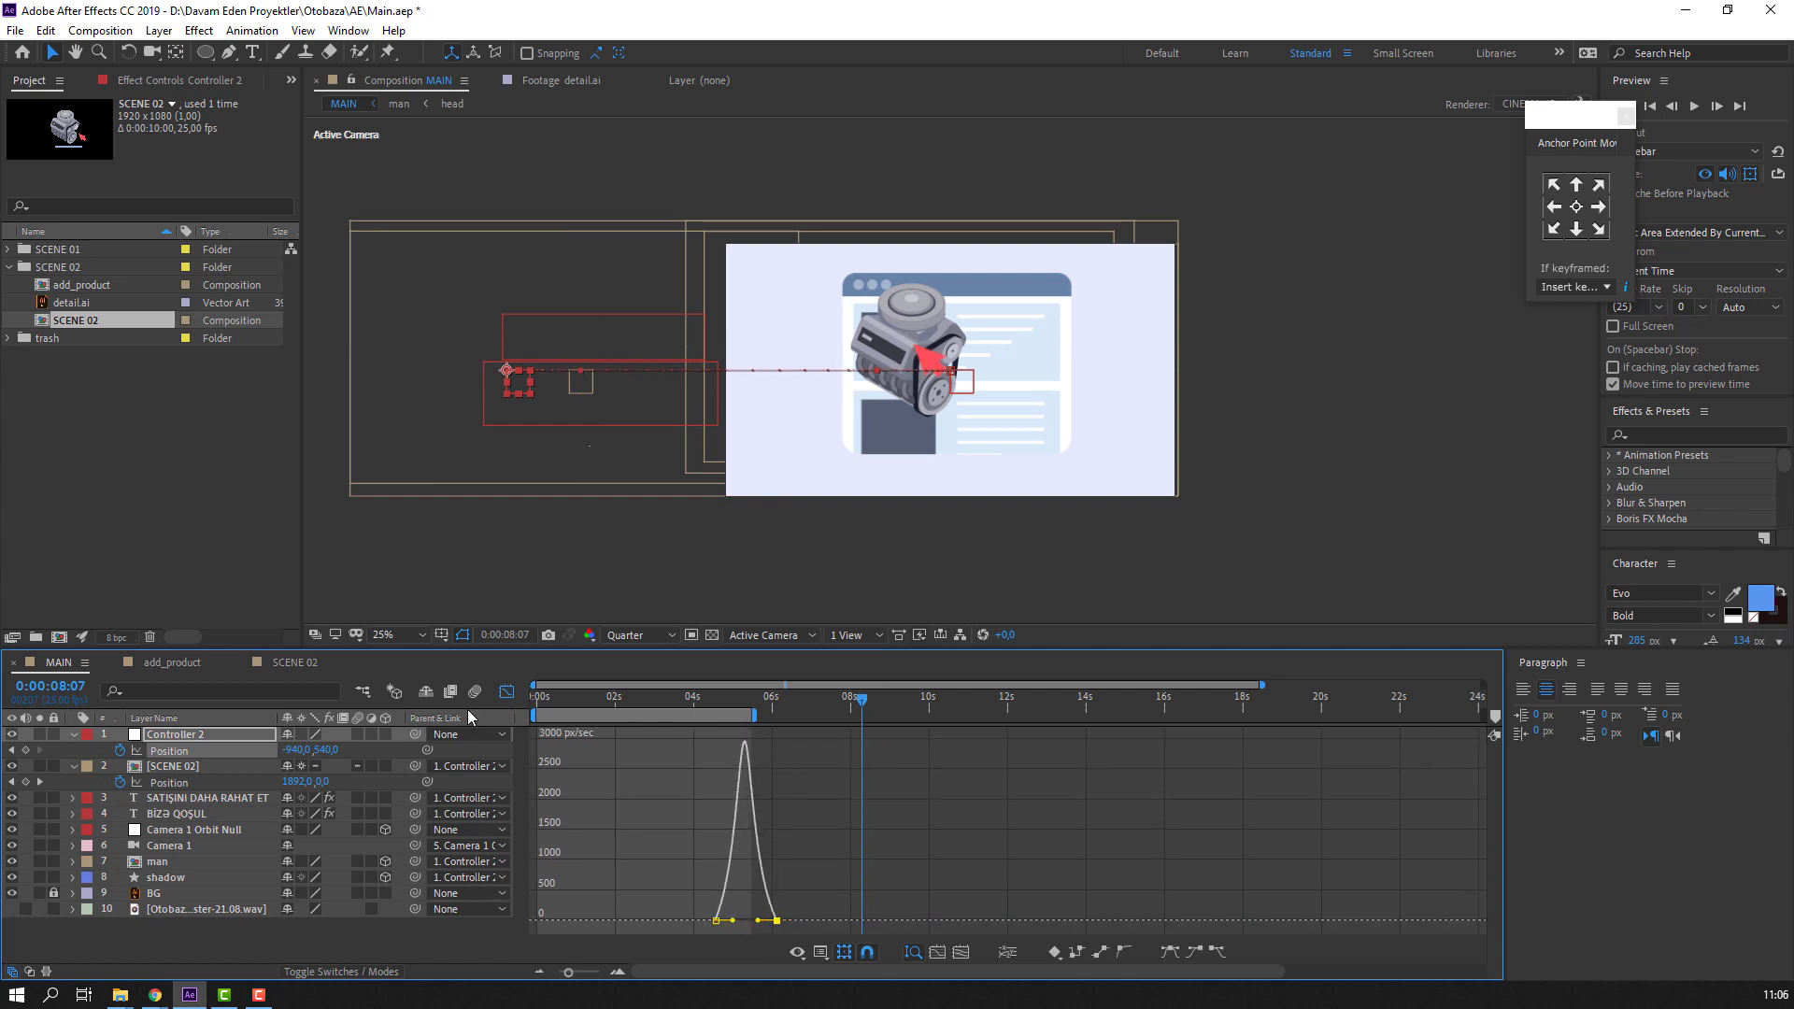
- Return to the layer view and extend the work area end to about 9.5 seconds
{"action": "key", "text": "shift+F3"}
{"action": "left_click_drag", "start_coordinate": [752, 714], "coordinate": [923, 718]}
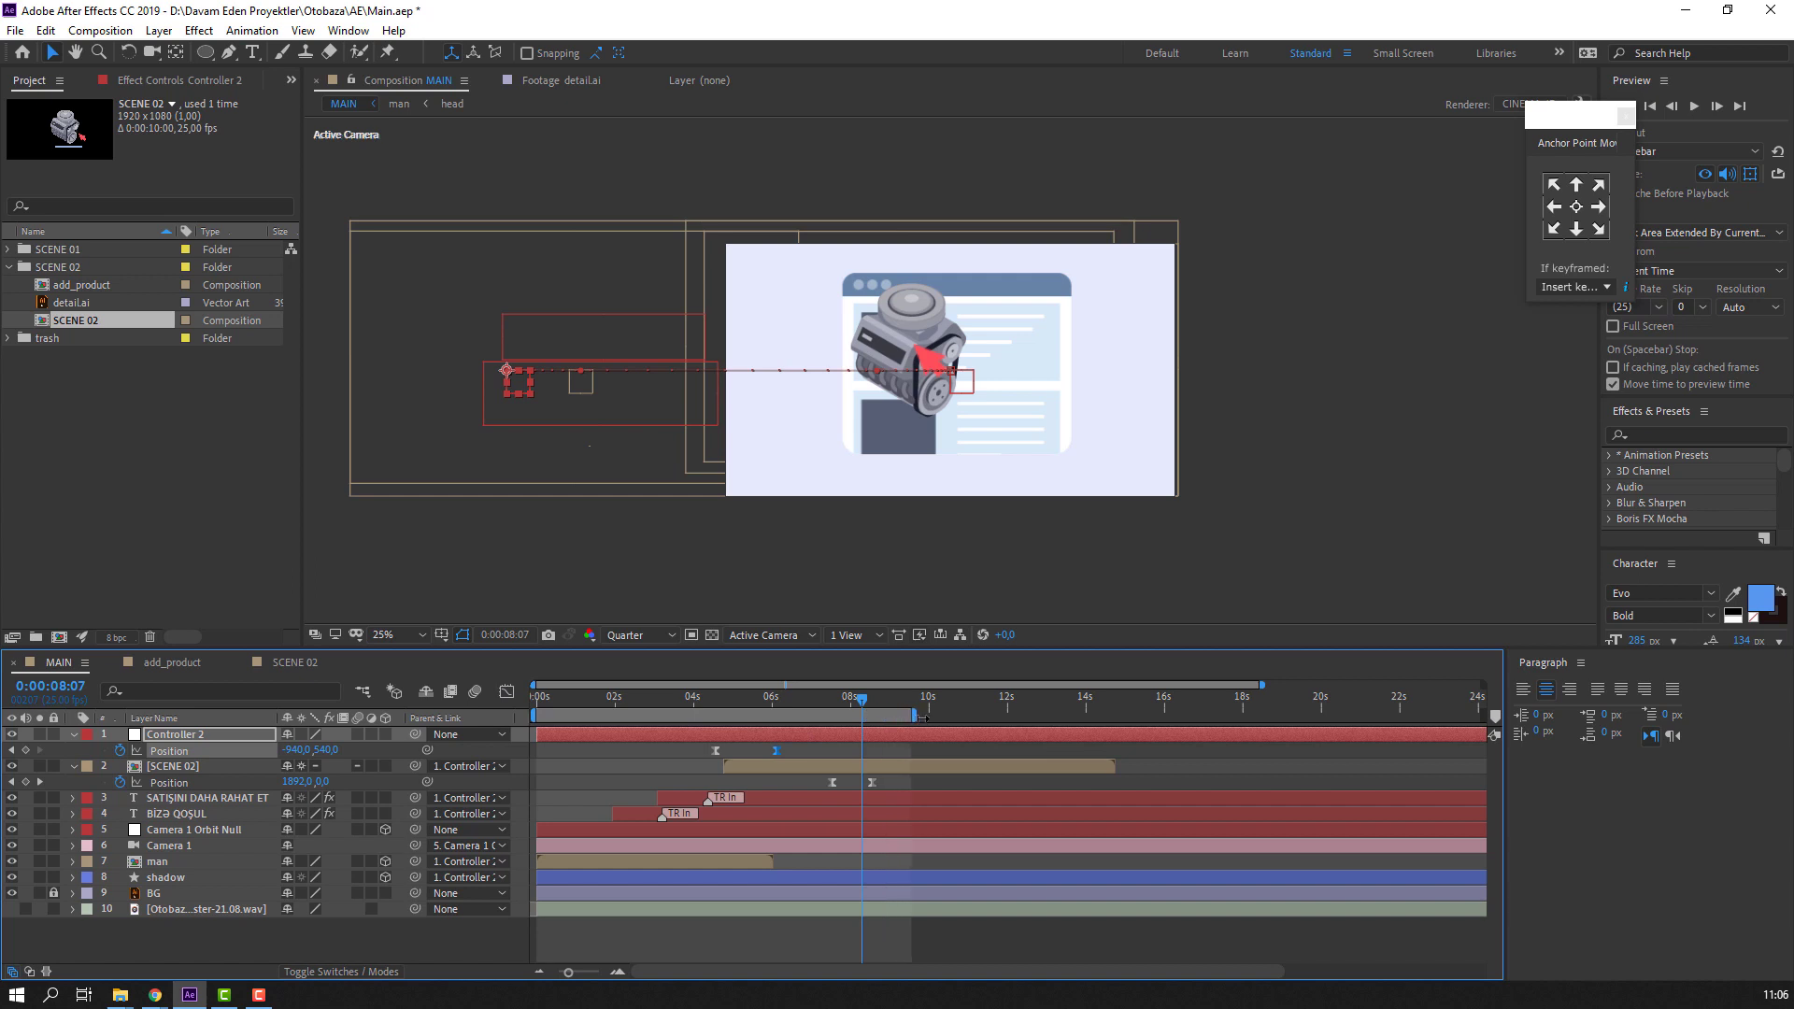
{"action": "left_click", "coordinate": [206, 950]}
- Set the viewer to Fit up to 100% and move SCENE 02's Position keyframes earlier
{"action": "key", "text": "space"}
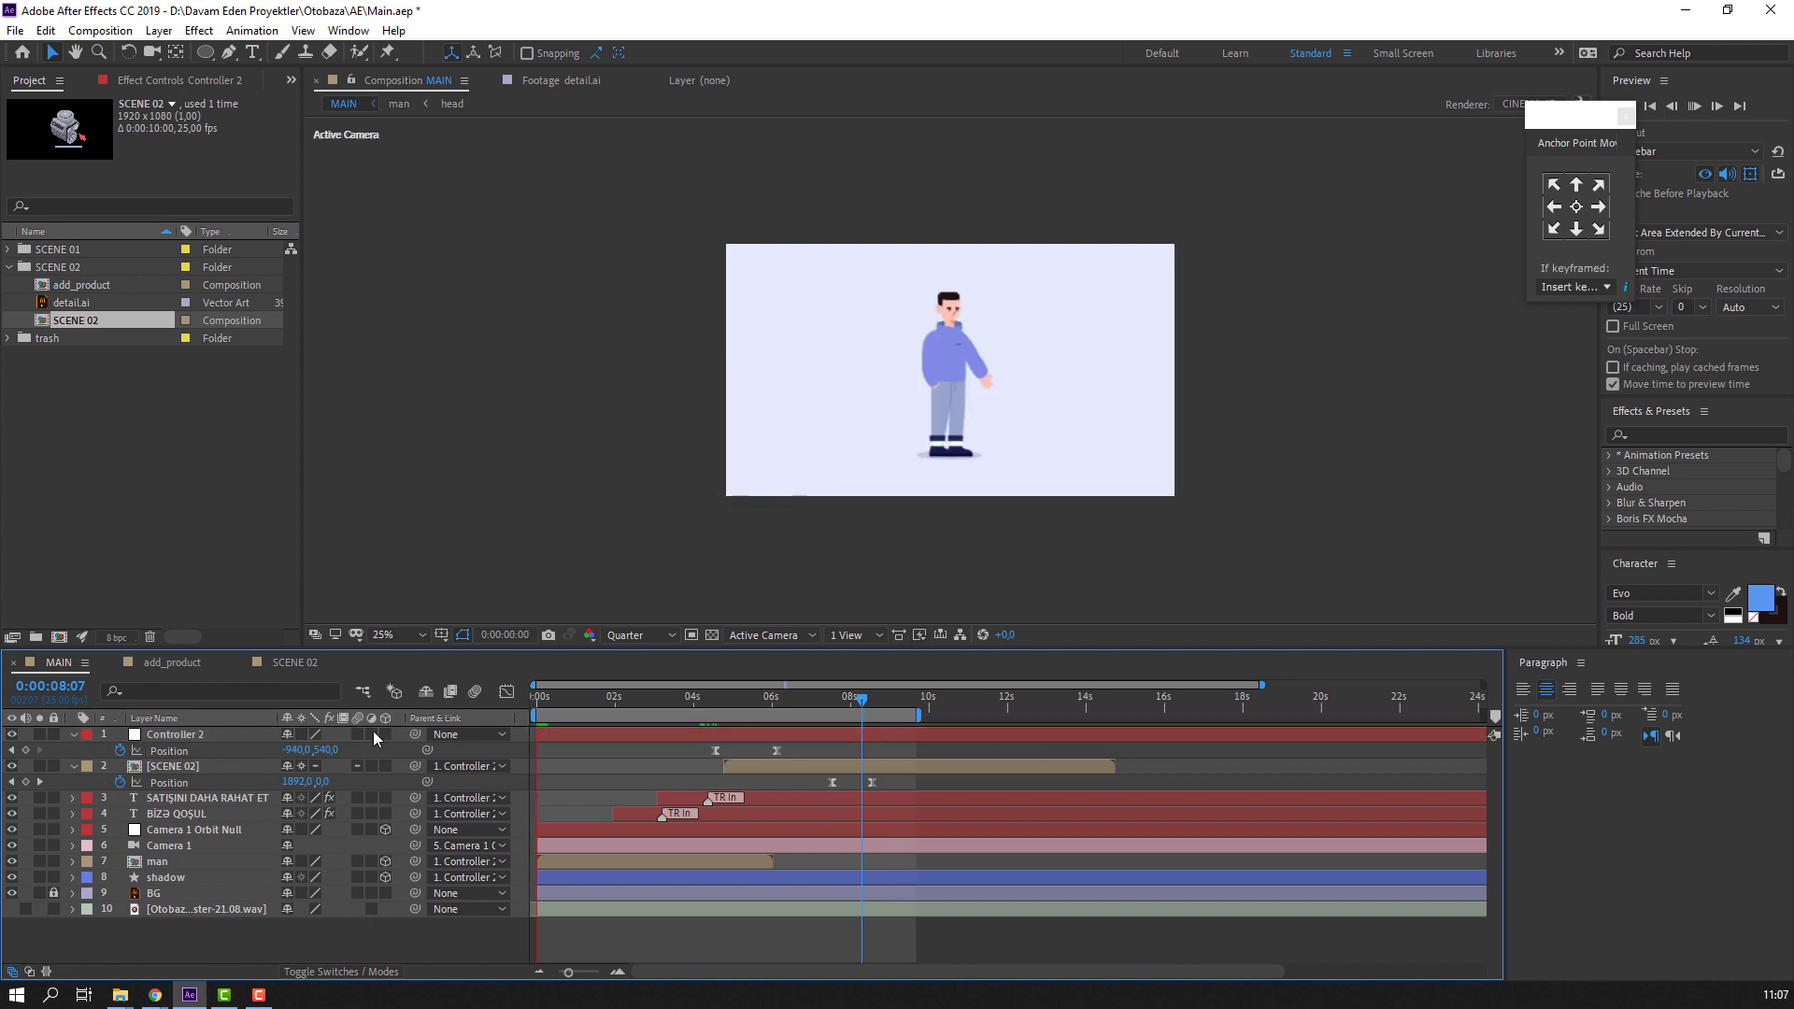
{"action": "left_click", "coordinate": [397, 637]}
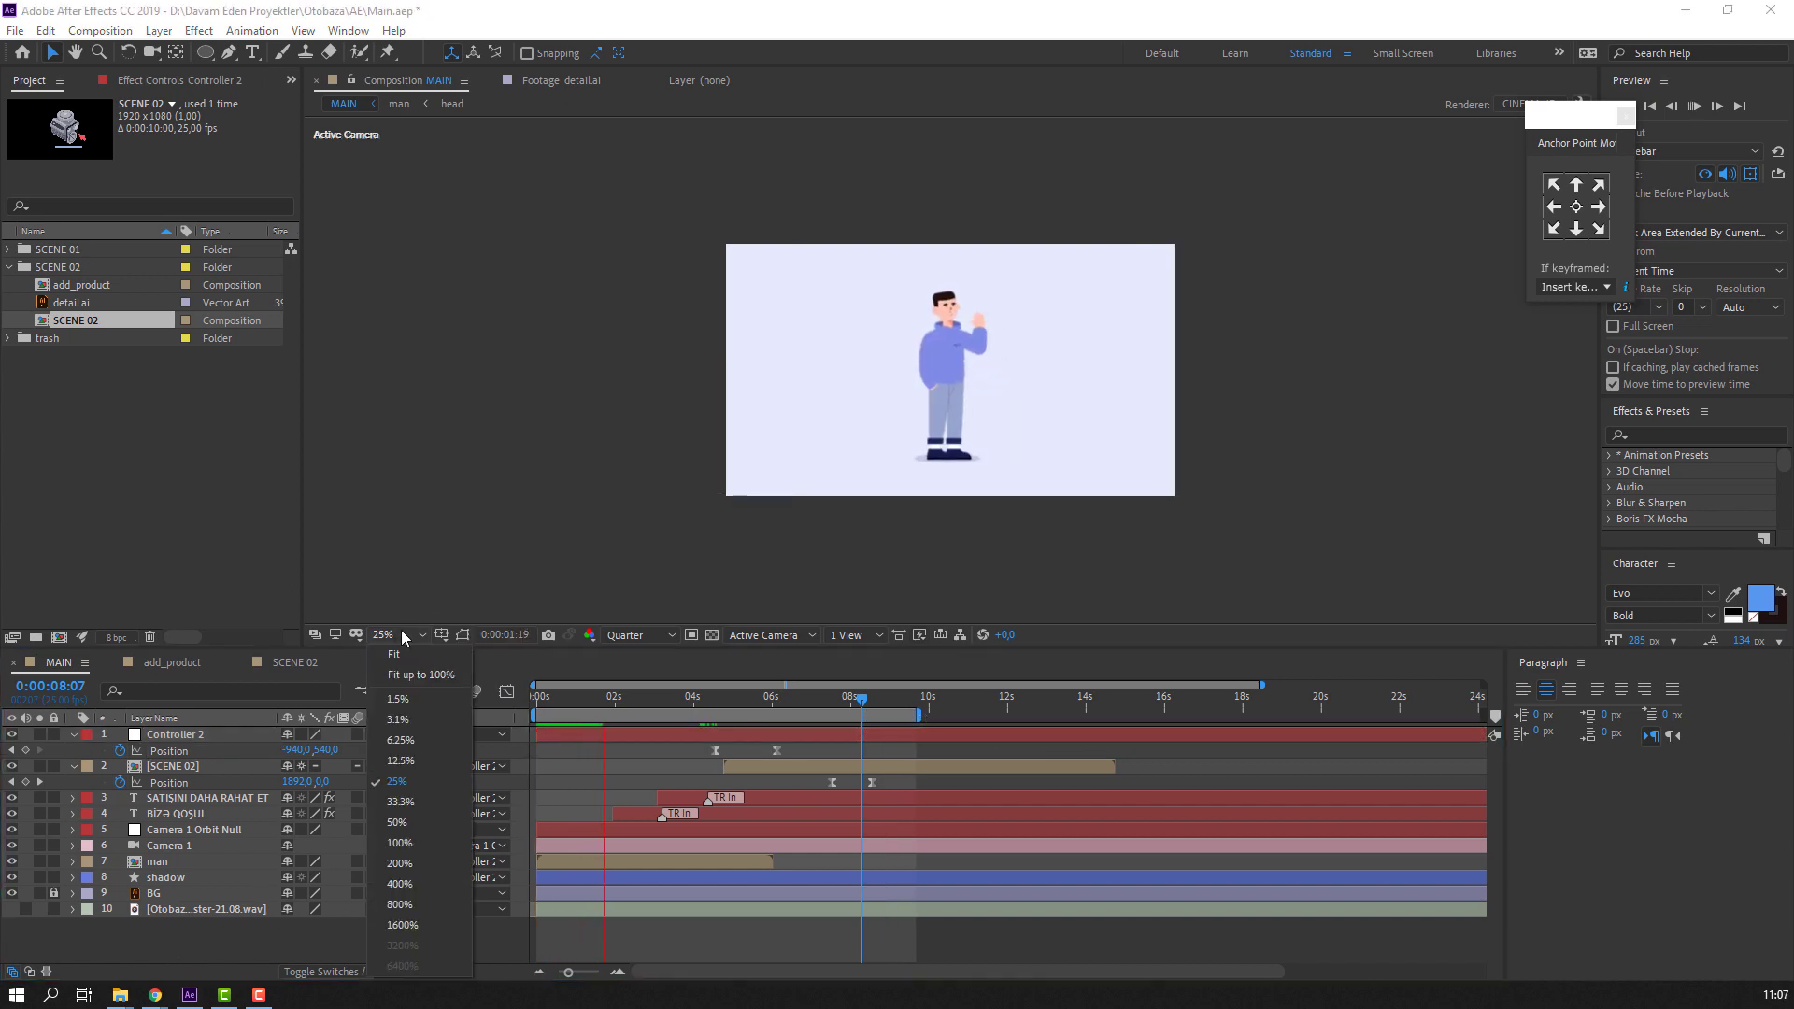
{"action": "left_click", "coordinate": [410, 675]}
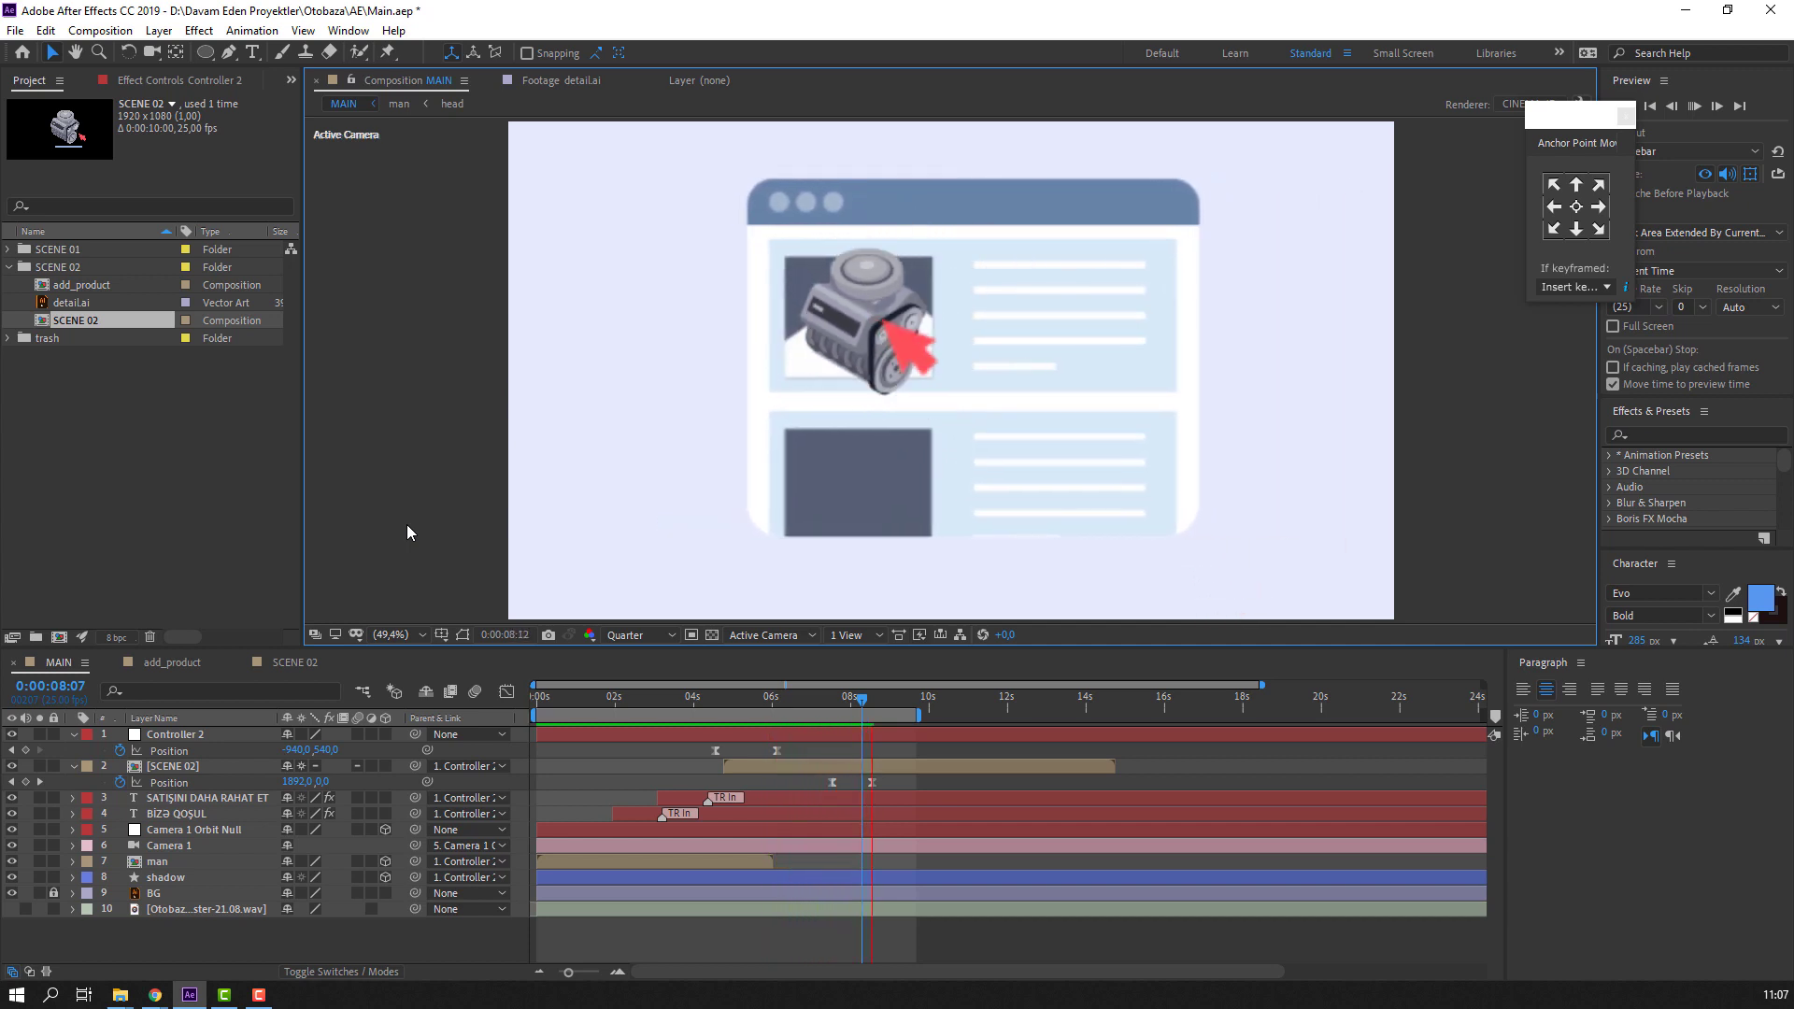
{"action": "mouse_move", "coordinate": [864, 697]}
{"action": "left_mouse_down"}
{"action": "mouse_move", "coordinate": [794, 699]}
{"action": "mouse_move", "coordinate": [852, 703]}
{"action": "left_mouse_up"}
{"action": "left_click_drag", "start_coordinate": [880, 771], "coordinate": [810, 788]}
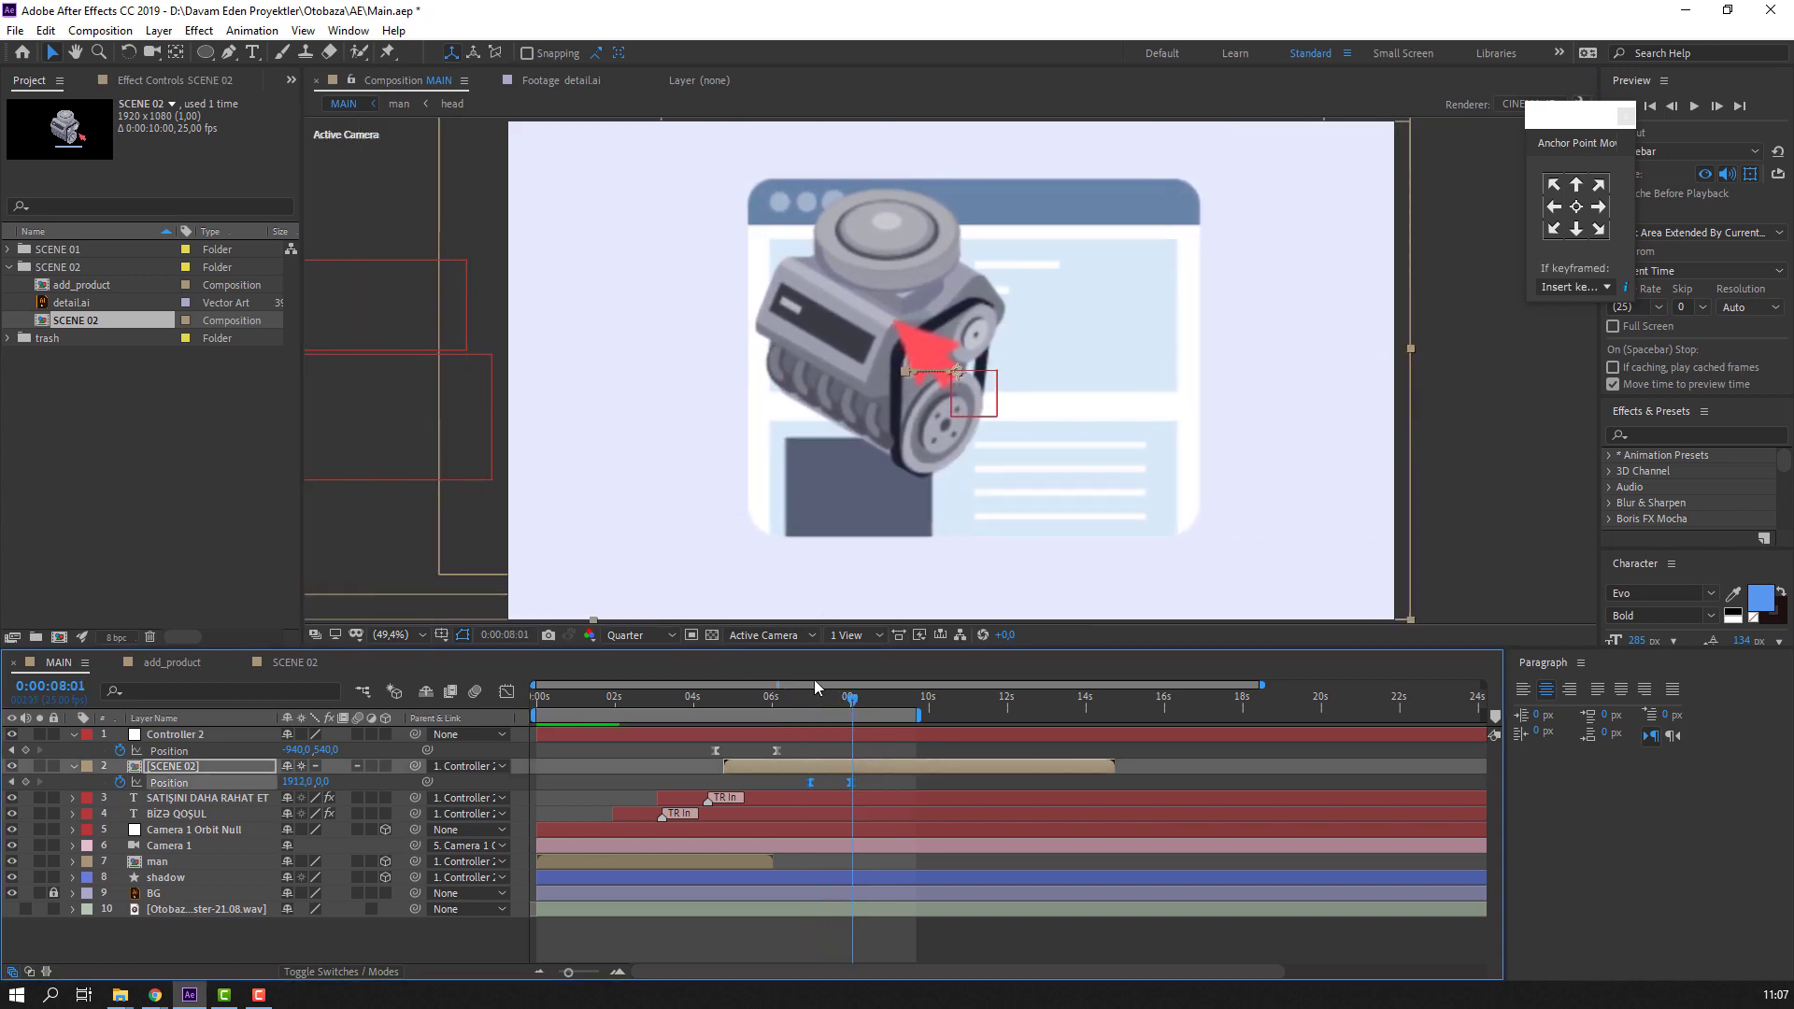
{"action": "left_click_drag", "start_coordinate": [787, 711], "coordinate": [701, 721]}
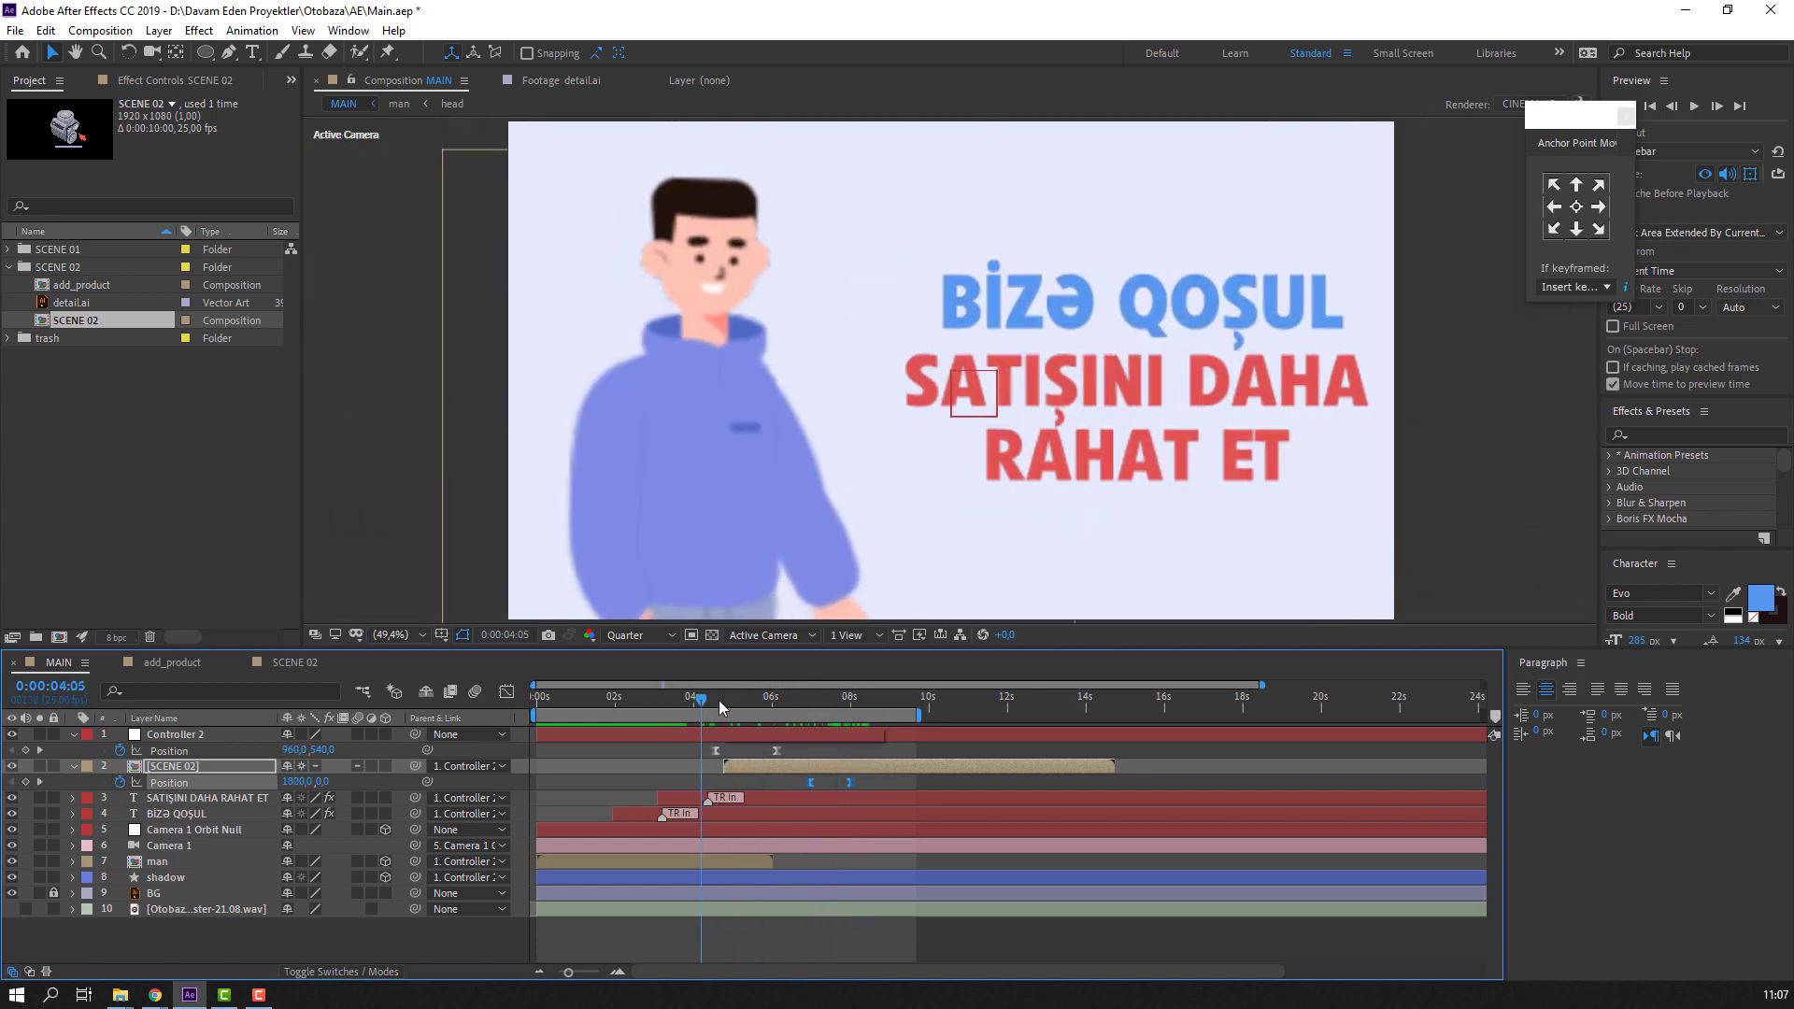
- Start the work area at 04:05 and preview the slide transition
{"action": "key", "text": "b"}
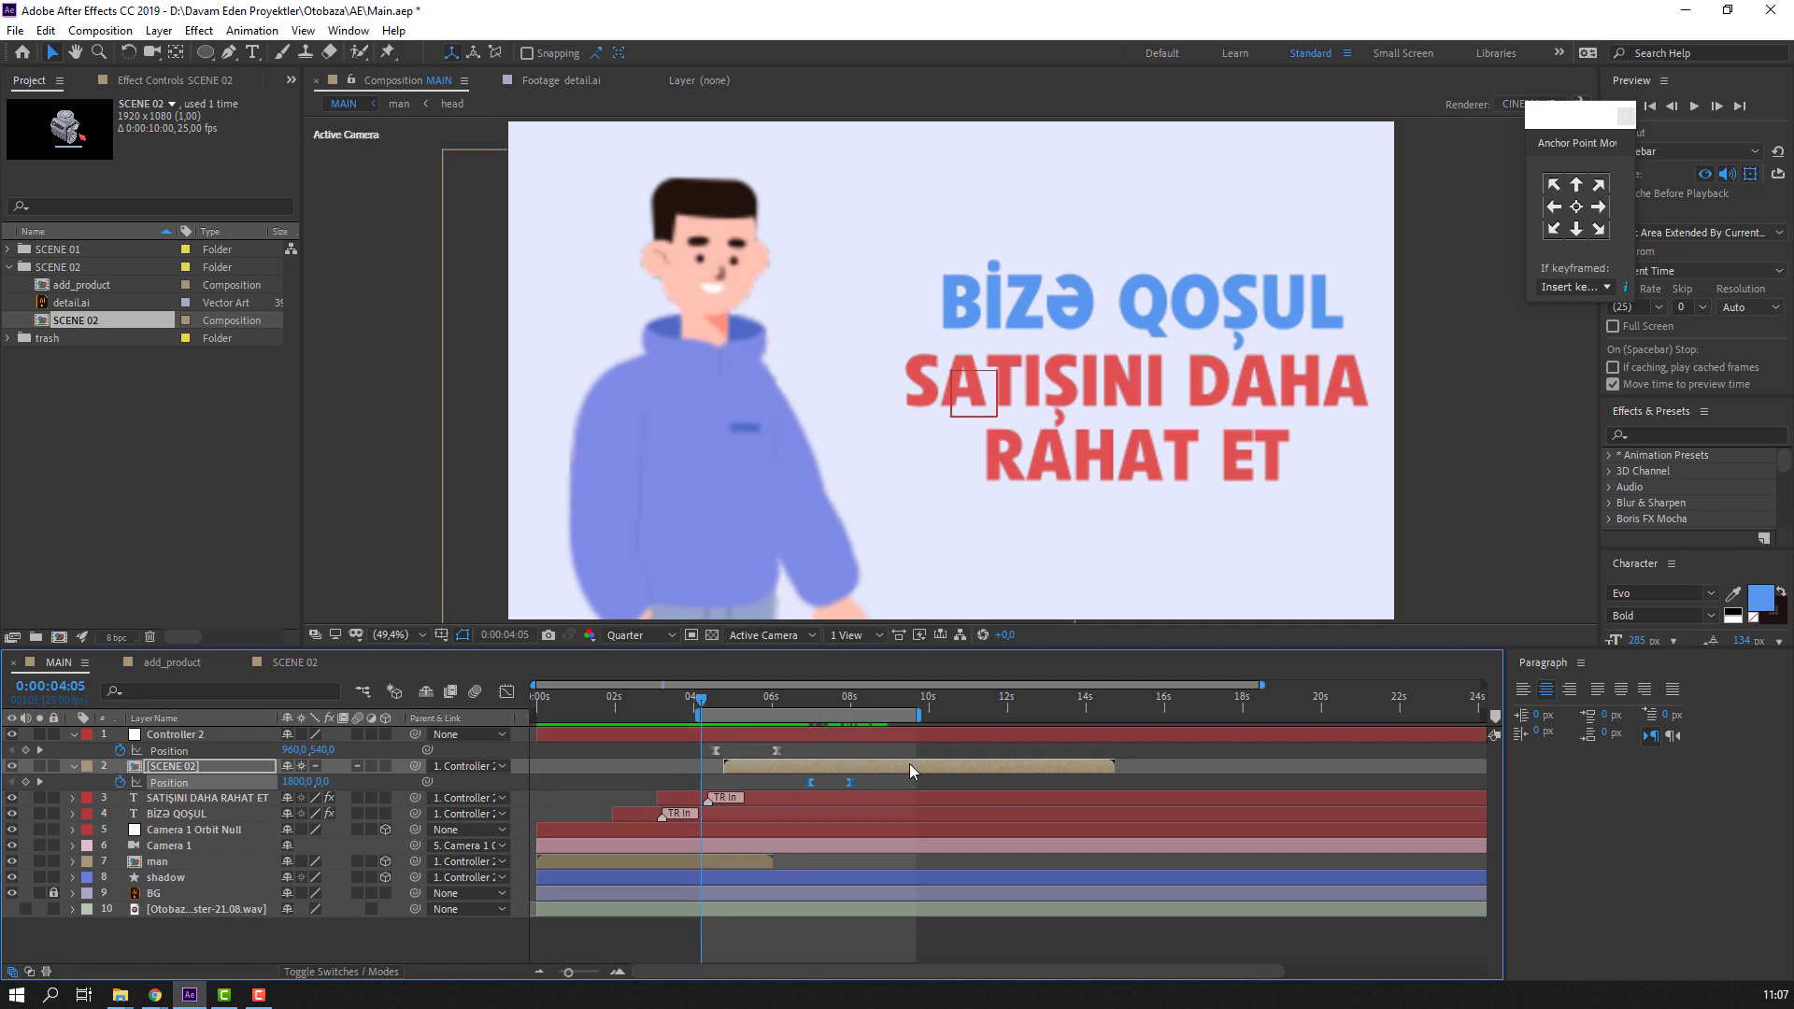
{"action": "key", "text": "space"}
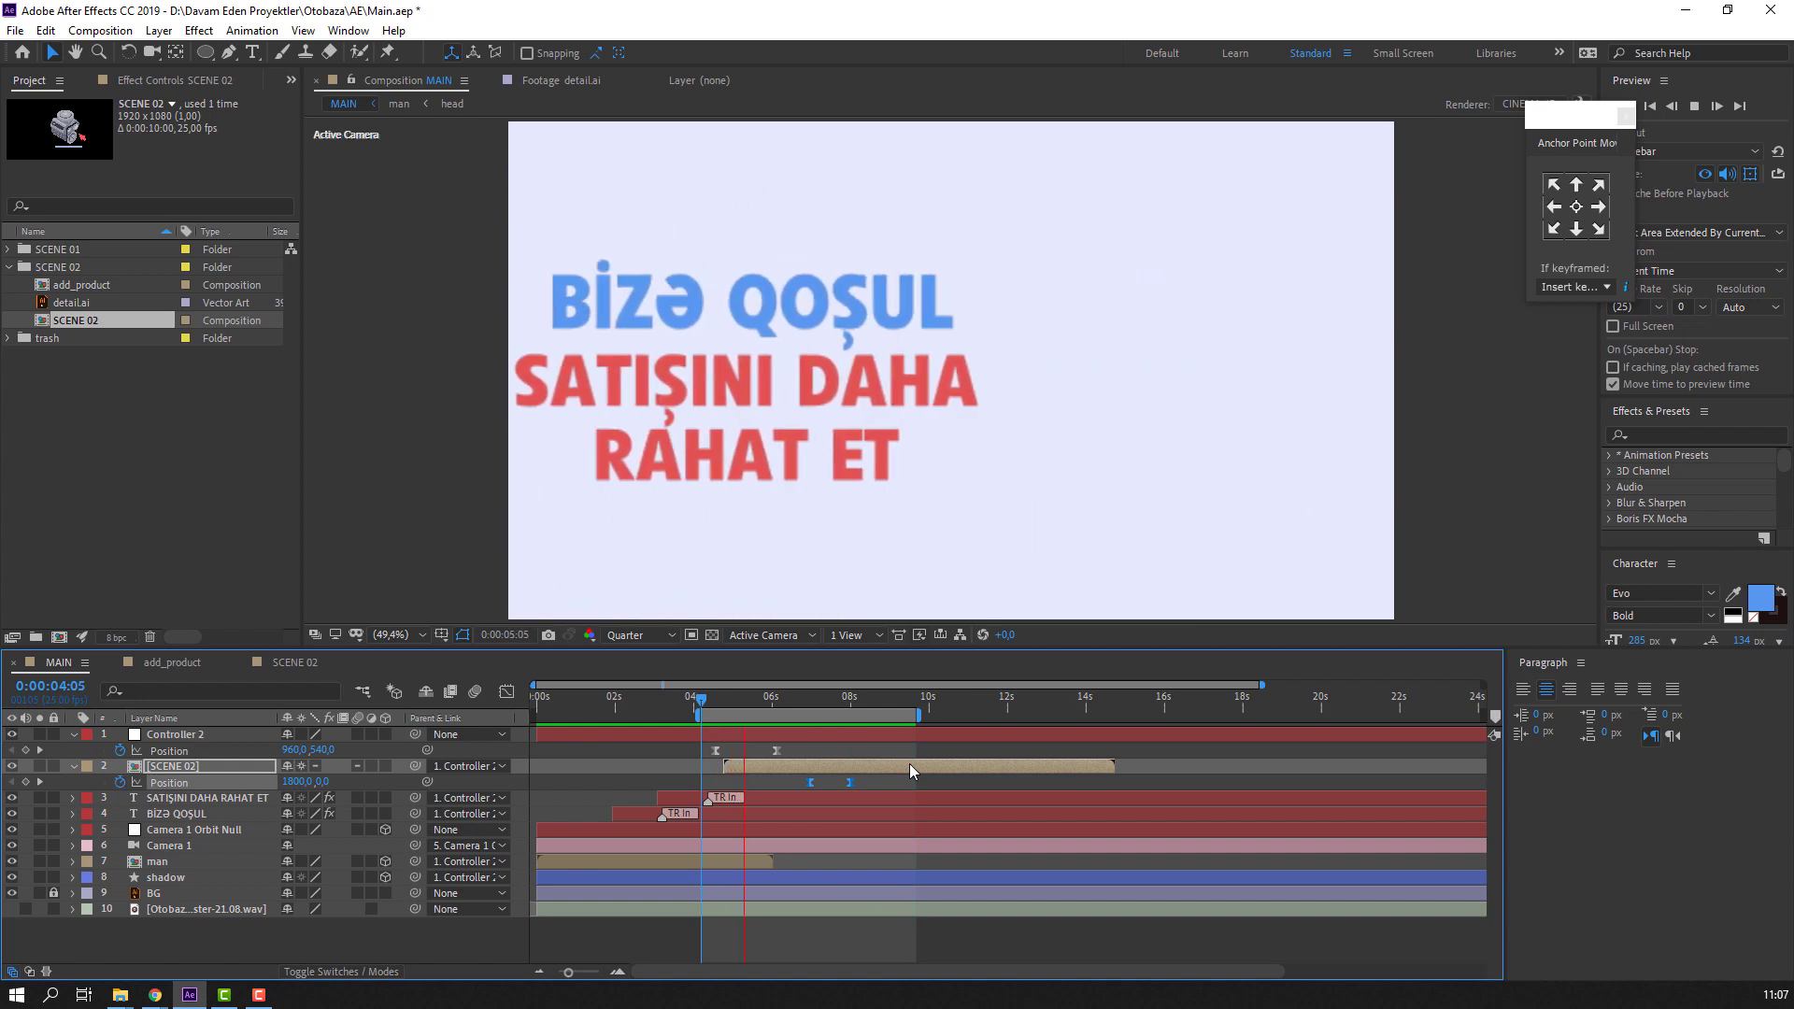
{"action": "left_click", "coordinate": [826, 699]}
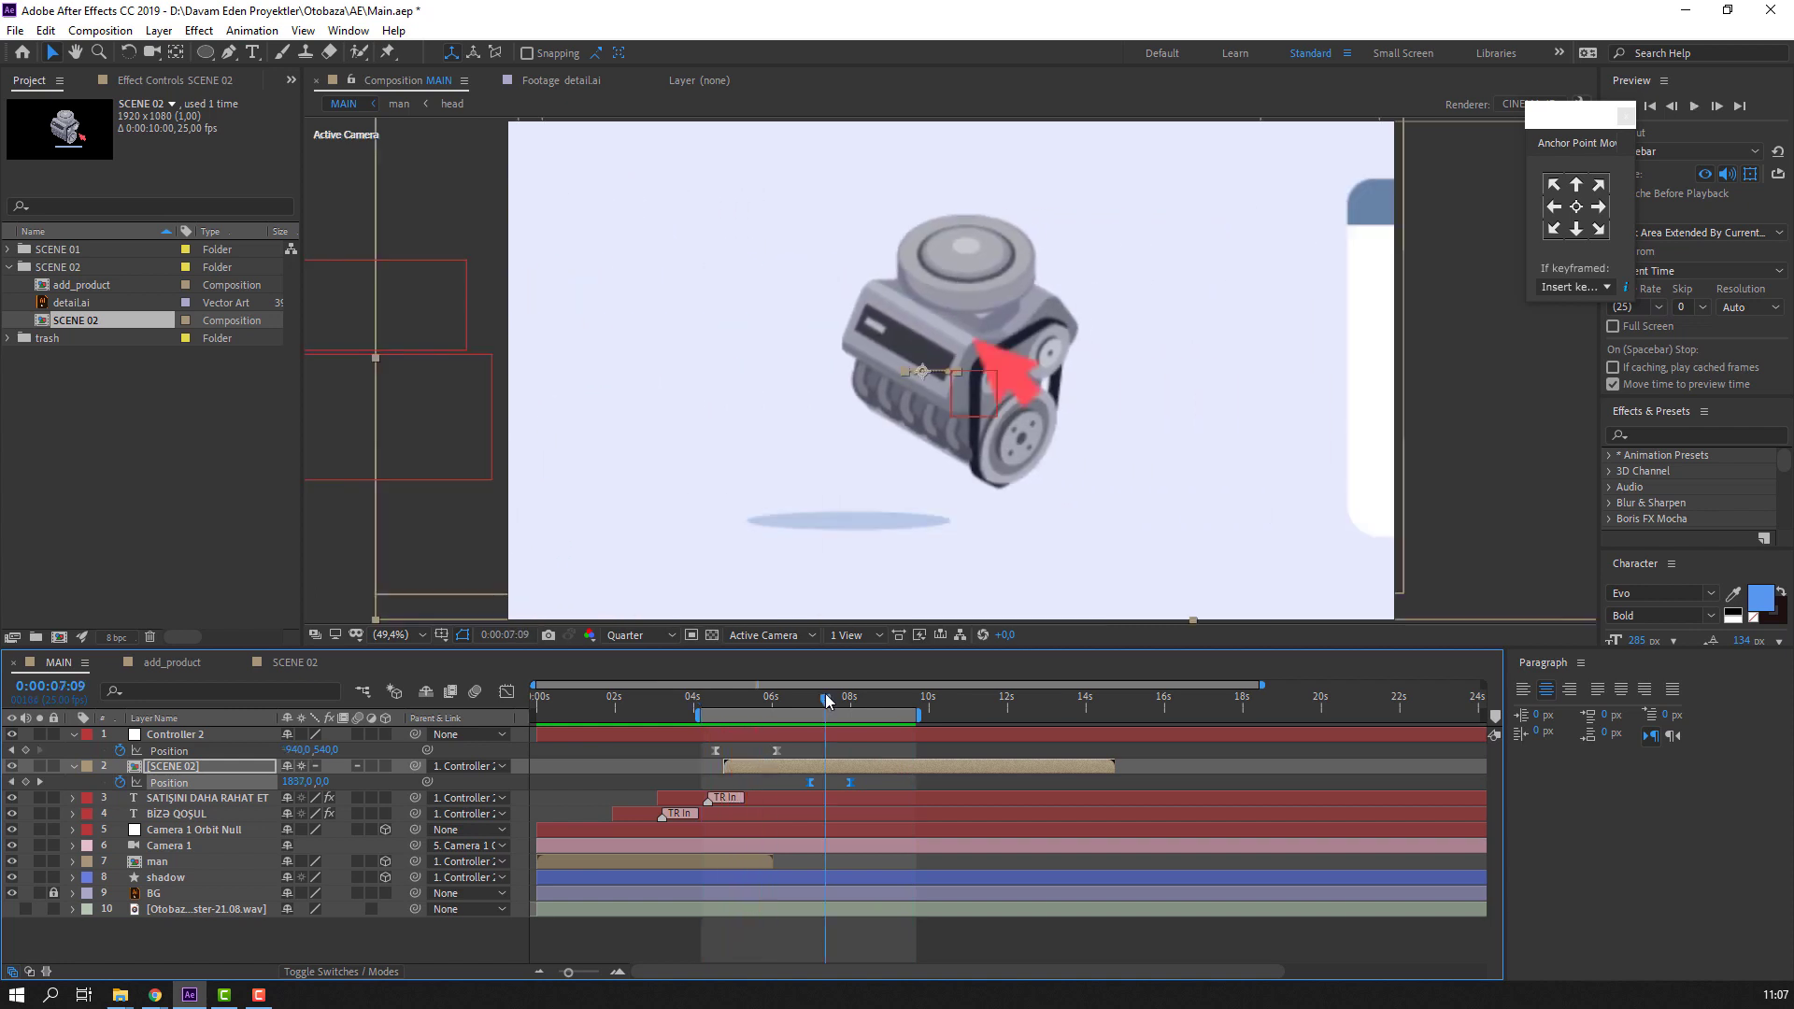